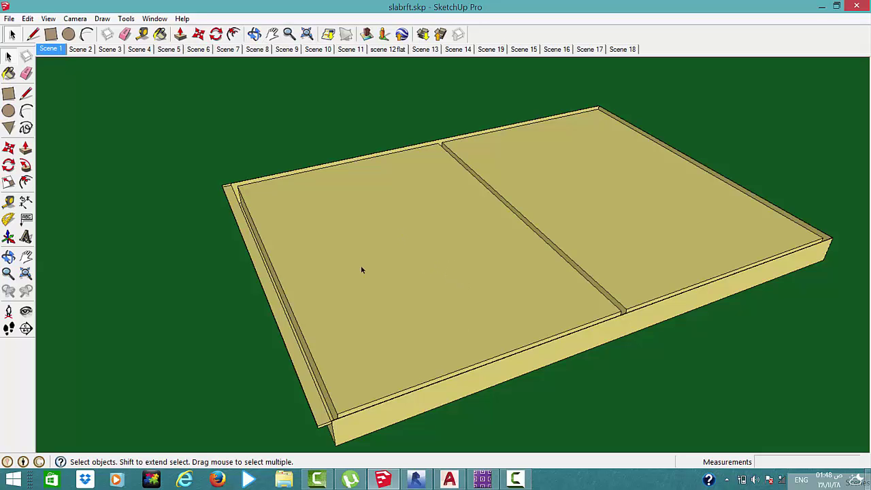
Step through Scenes 2, 3 and 4 to the Scene 5 close-up of the green slab mesh
{"action": "left_click", "coordinate": [78, 49]}
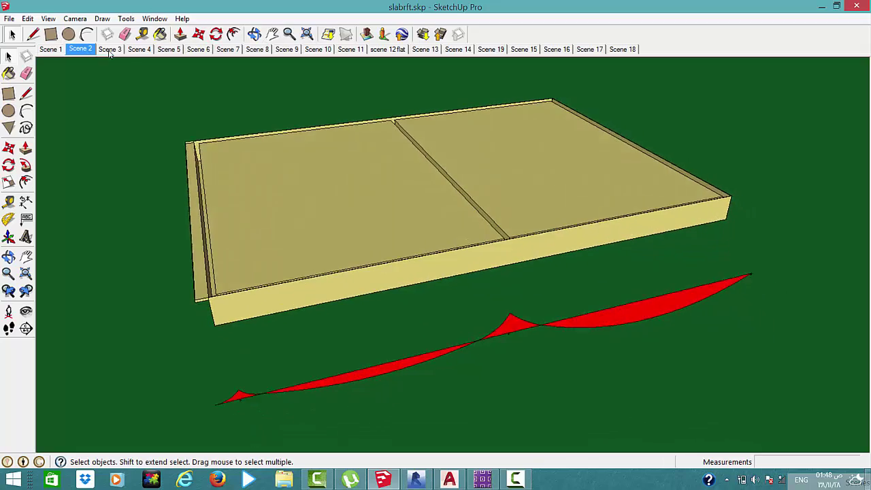
{"action": "key", "text": "Page_Down"}
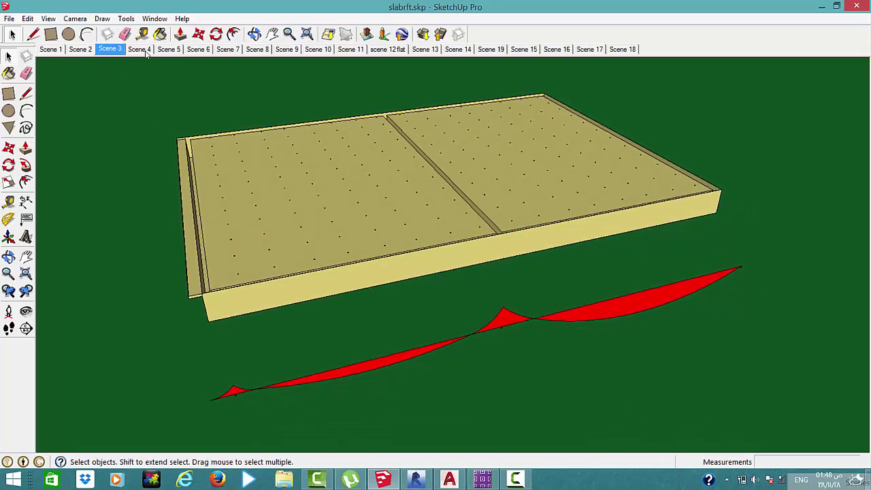
{"action": "key", "text": "Page_Down"}
{"action": "scroll", "coordinate": [212, 241], "scroll_direction": "up", "scroll_amount": 3}
{"action": "scroll", "coordinate": [218, 258], "scroll_direction": "up", "scroll_amount": 3}
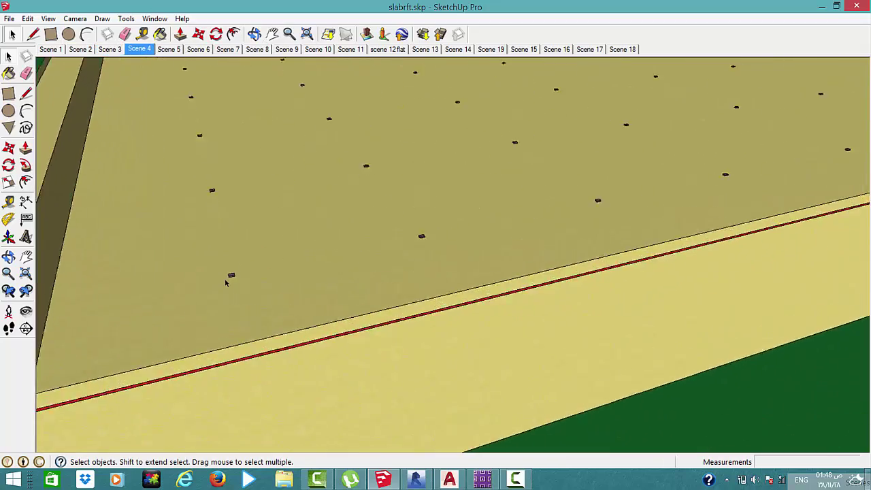
{"action": "scroll", "coordinate": [228, 276], "scroll_direction": "up", "scroll_amount": 3}
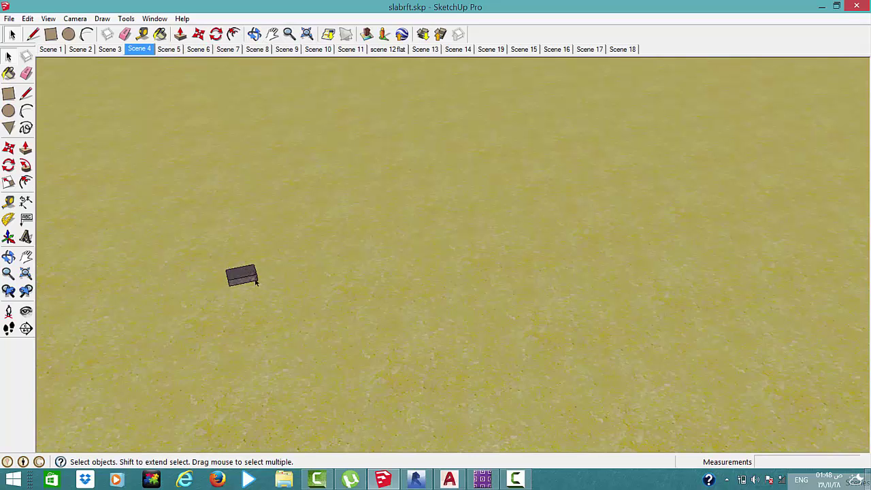
{"action": "left_click", "coordinate": [172, 50]}
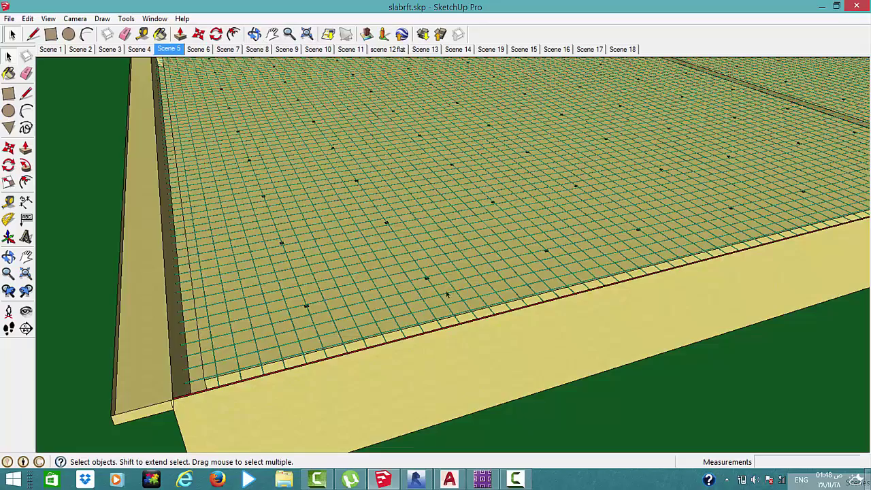
Step through Scenes 6, 7 and 8 to Scene 9's red top bars
{"action": "left_click", "coordinate": [197, 50]}
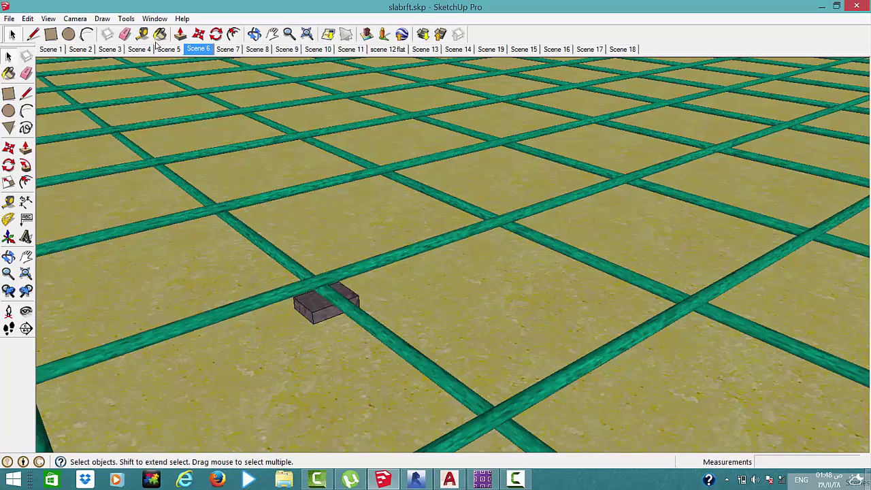
{"action": "left_click", "coordinate": [233, 52]}
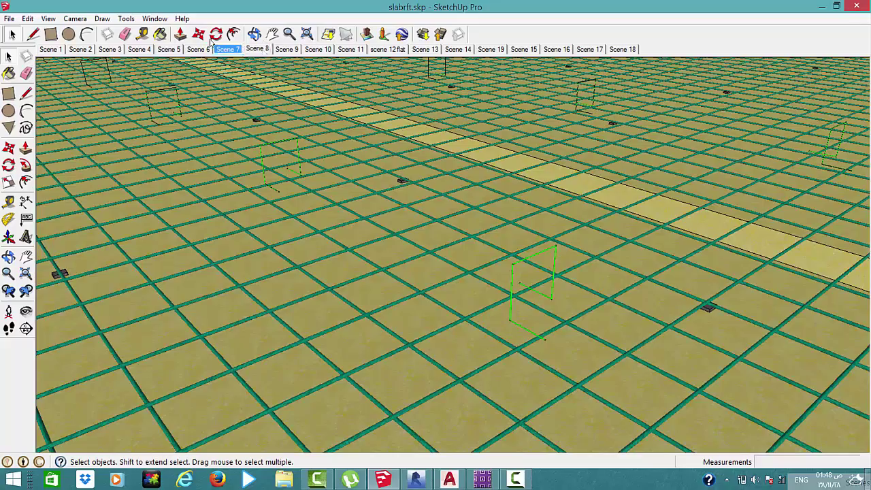
{"action": "left_click", "coordinate": [259, 50]}
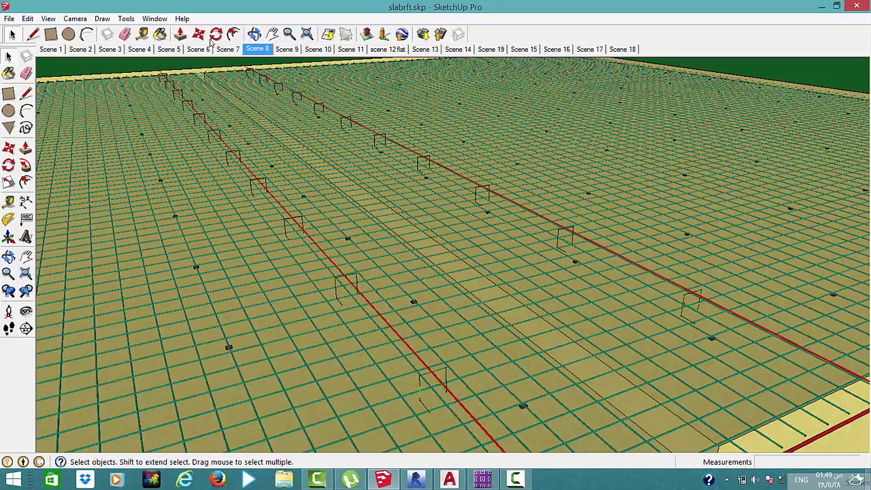
{"action": "key", "text": "Page_Down"}
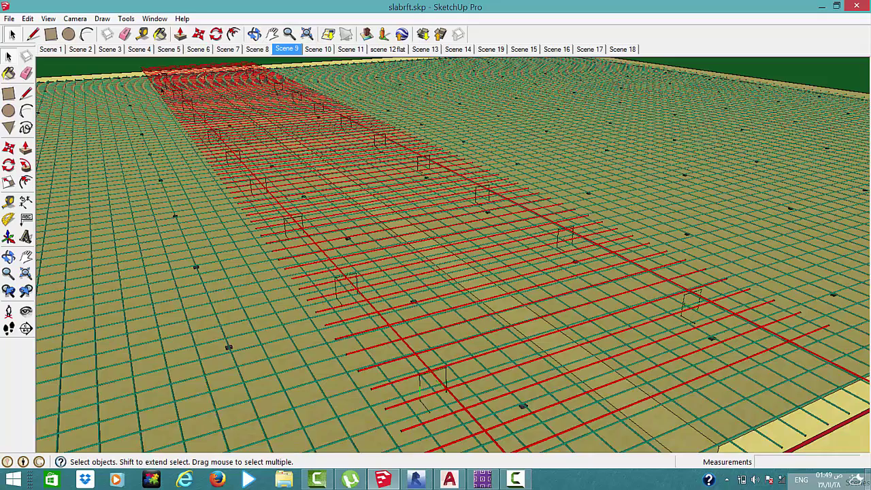
Return to Scene 2, showing the plain two-panel slab above its red bending-moment diagram
{"action": "left_click", "coordinate": [83, 49]}
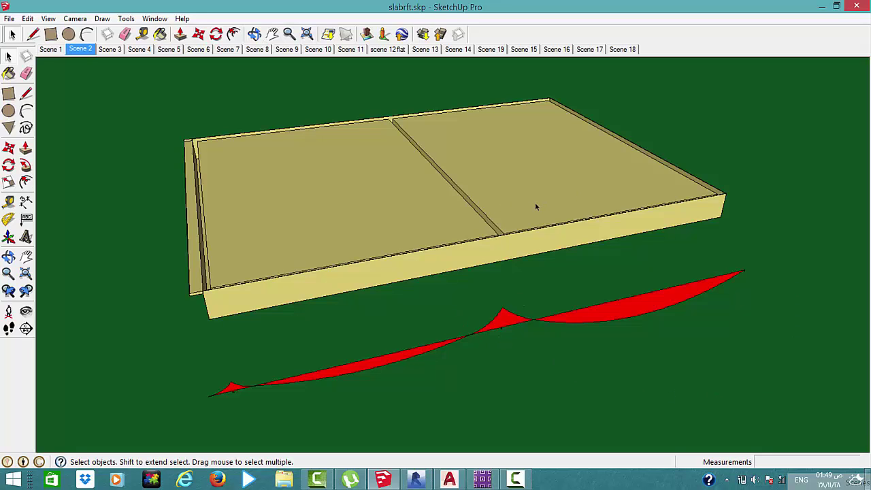
Flip through Scenes 7 and 9 to the Scene 10 low view of the slab edge
{"action": "left_click", "coordinate": [229, 49]}
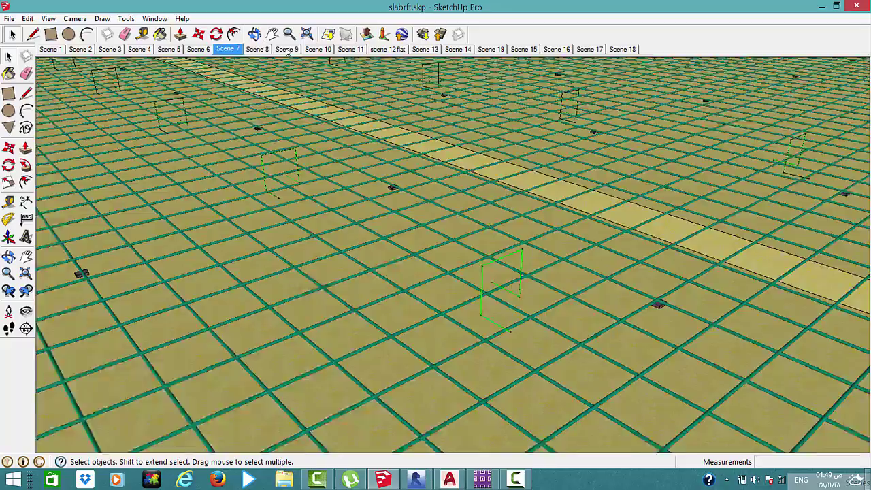
{"action": "left_click", "coordinate": [288, 49]}
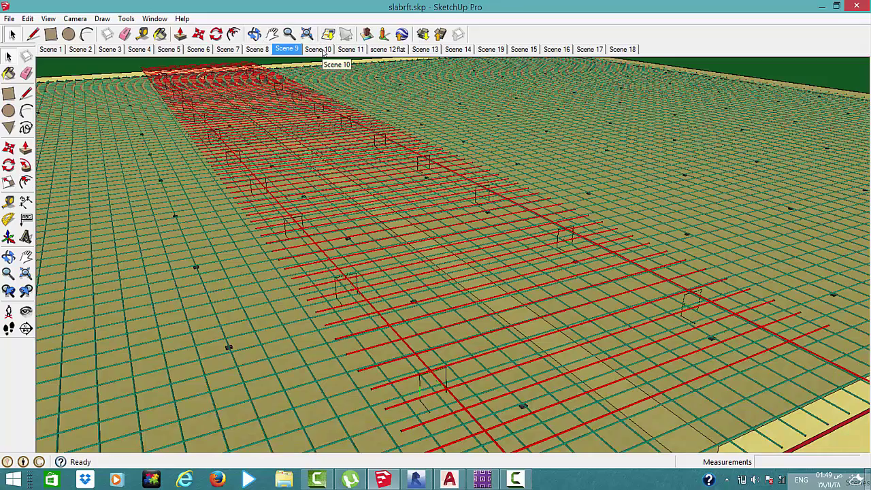
{"action": "left_click", "coordinate": [324, 53]}
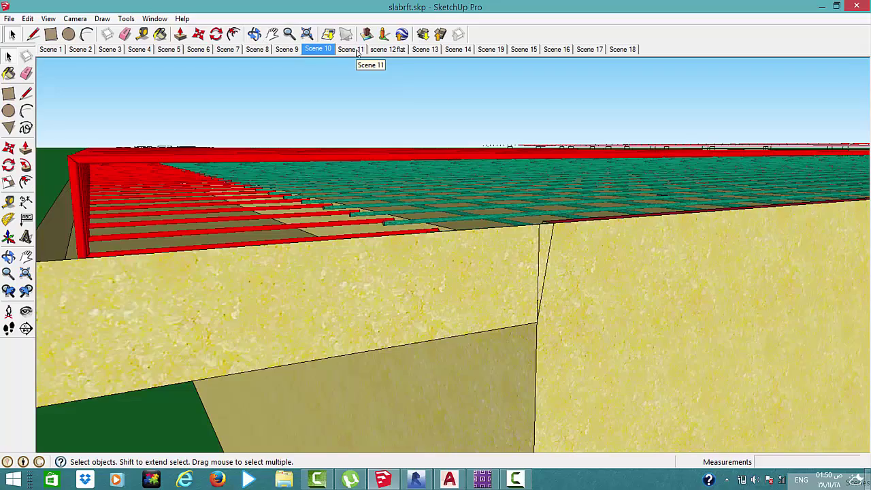
Inspect the Scene 11 rebar corner from low and high angles, then switch to SAFE 2016
{"action": "left_click", "coordinate": [357, 53]}
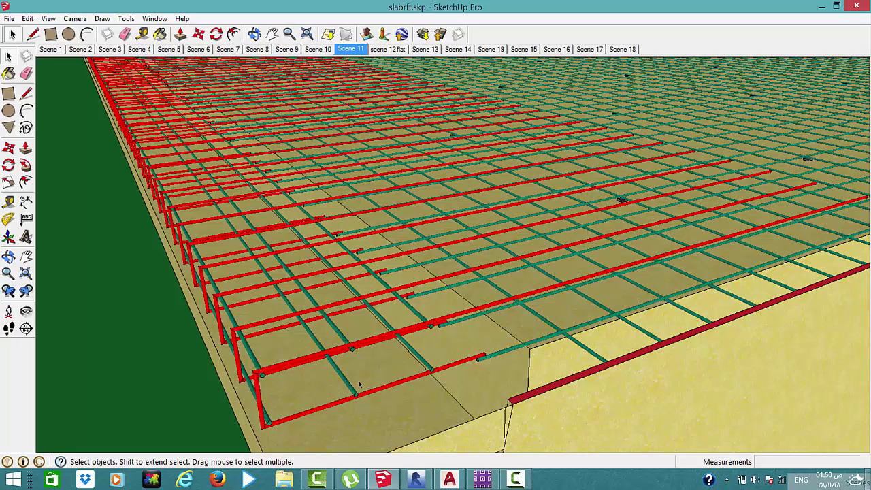
{"action": "middle_click_drag", "start_coordinate": [382, 390], "coordinate": [382, 318]}
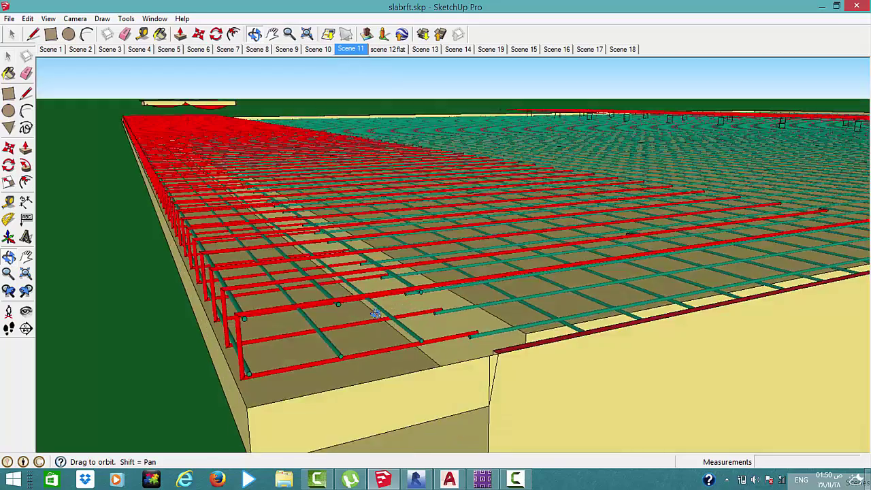
{"action": "scroll", "coordinate": [382, 317], "scroll_direction": "up", "scroll_amount": 3}
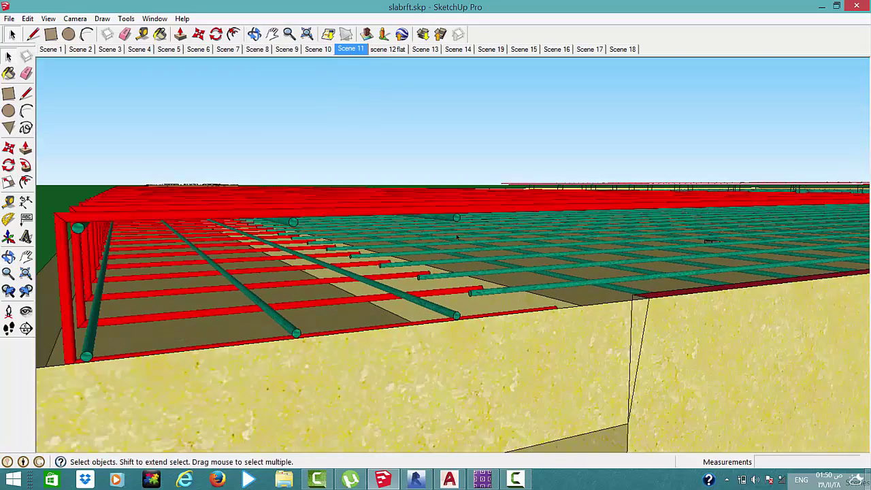
{"action": "middle_click_drag", "start_coordinate": [432, 332], "coordinate": [437, 354]}
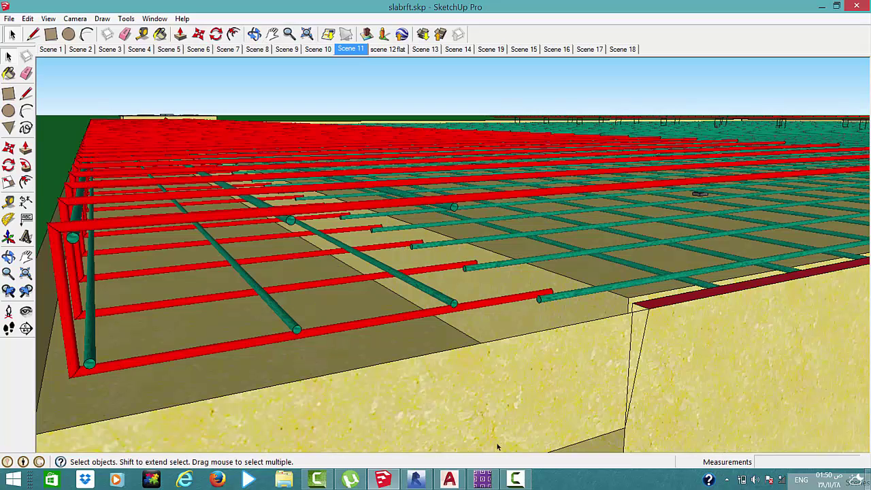
{"action": "left_click", "coordinate": [482, 479]}
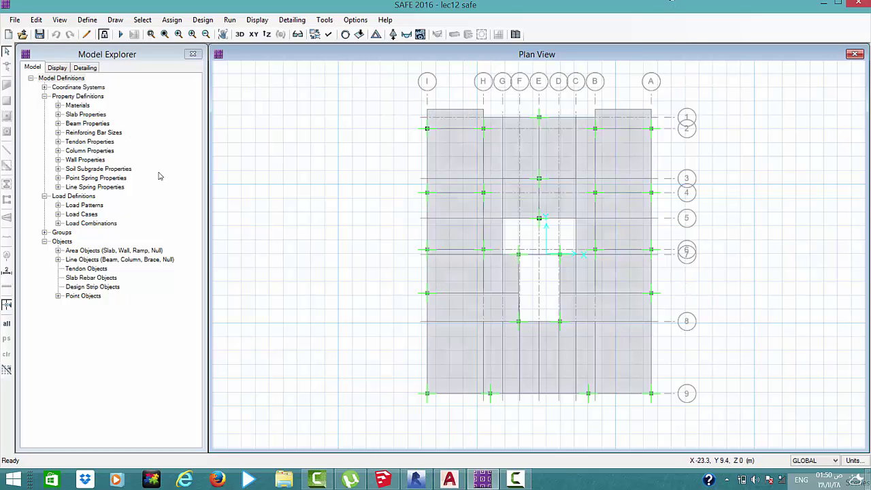
Open the Slab Forces/Stresses display settings with the ultimate load combination selected
{"action": "left_click", "coordinate": [257, 20]}
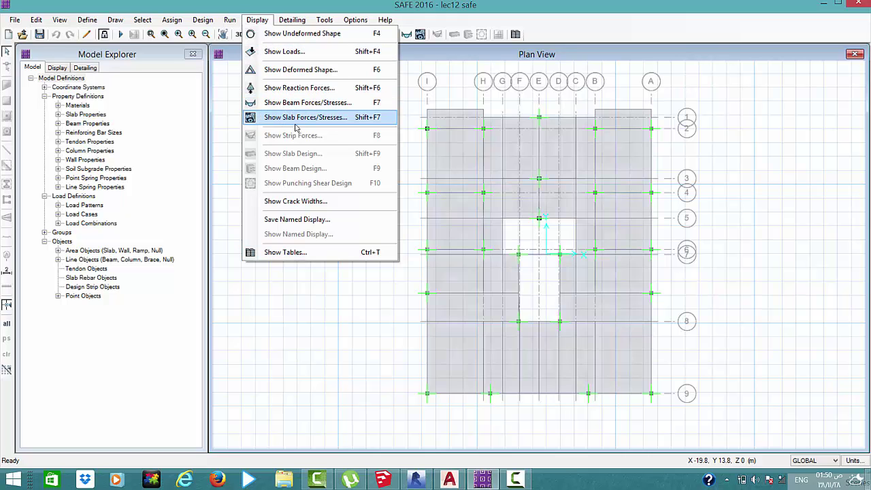
{"action": "key", "text": "Return"}
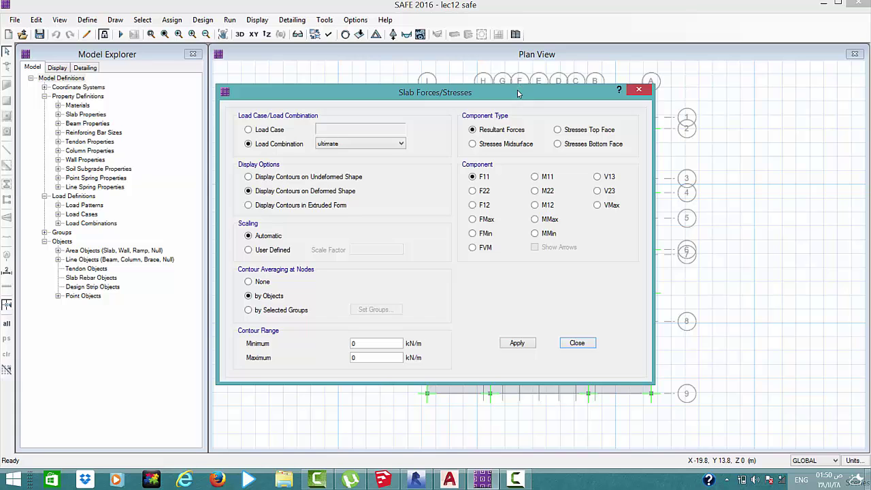
{"action": "left_click_drag", "start_coordinate": [517, 90], "coordinate": [309, 74]}
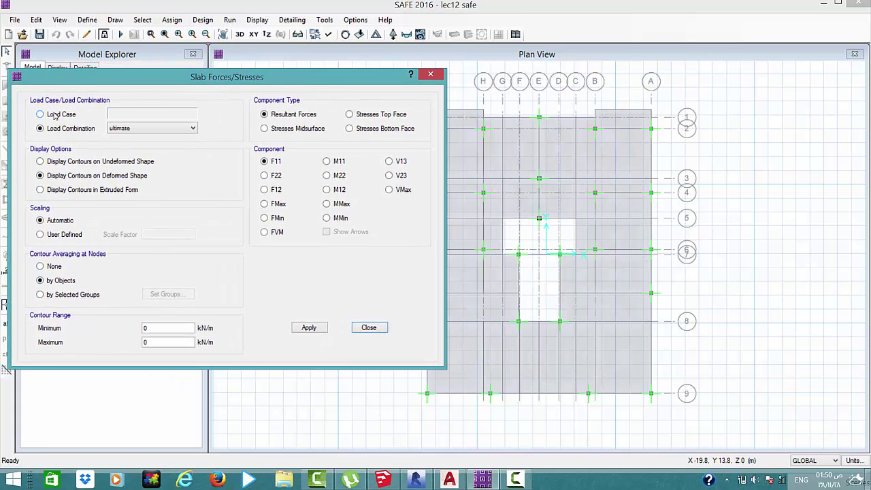
{"action": "left_click", "coordinate": [56, 115]}
{"action": "left_click", "coordinate": [119, 116]}
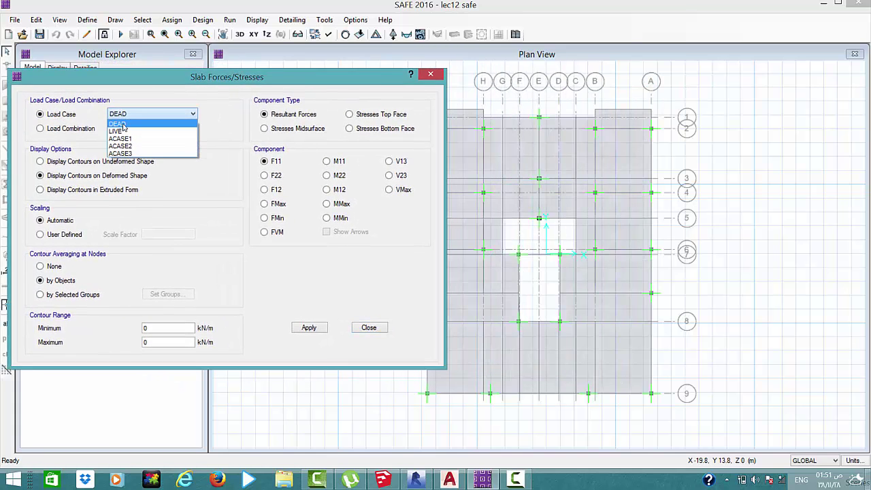
{"action": "left_click", "coordinate": [102, 141]}
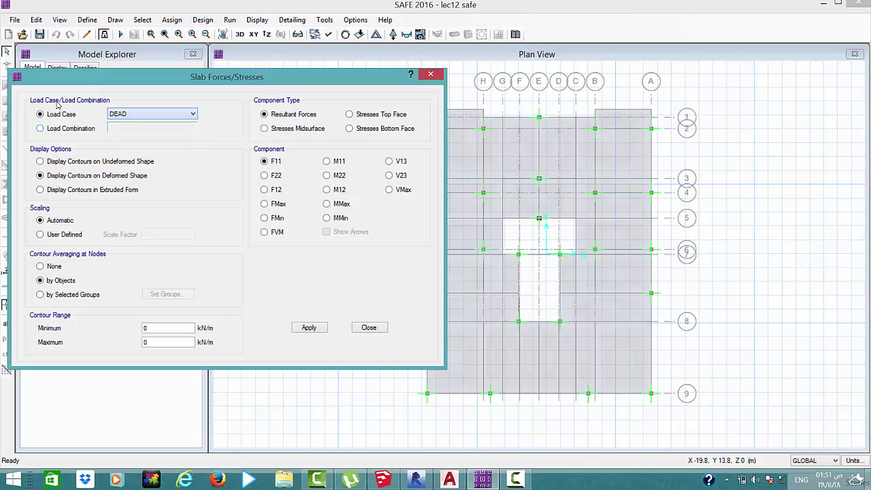
{"action": "left_click", "coordinate": [92, 130]}
{"action": "left_click", "coordinate": [141, 129]}
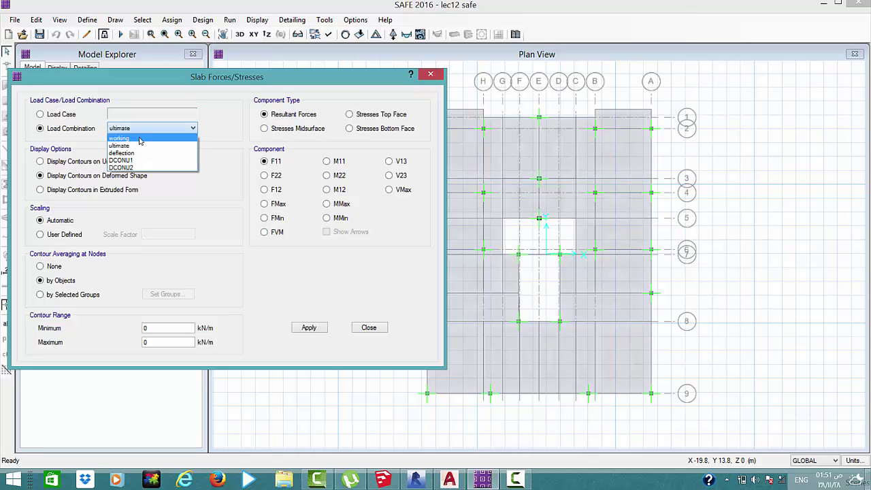
{"action": "left_click", "coordinate": [111, 119]}
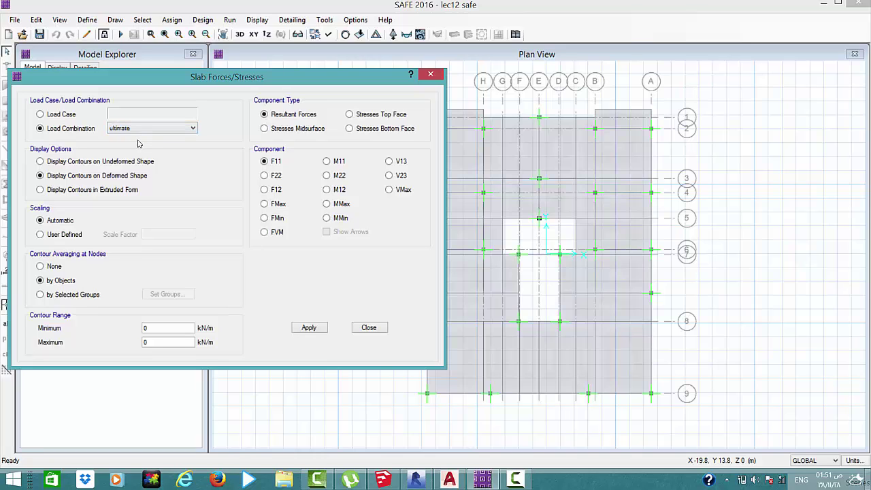
Set the displayed slab force component to the M11 moment
{"action": "left_click", "coordinate": [327, 161]}
{"action": "left_click", "coordinate": [327, 176]}
{"action": "left_click", "coordinate": [326, 161]}
{"action": "left_click", "coordinate": [328, 176]}
{"action": "left_click", "coordinate": [327, 162]}
{"action": "left_click", "coordinate": [328, 176]}
{"action": "left_click_drag", "start_coordinate": [319, 81], "coordinate": [251, 77]}
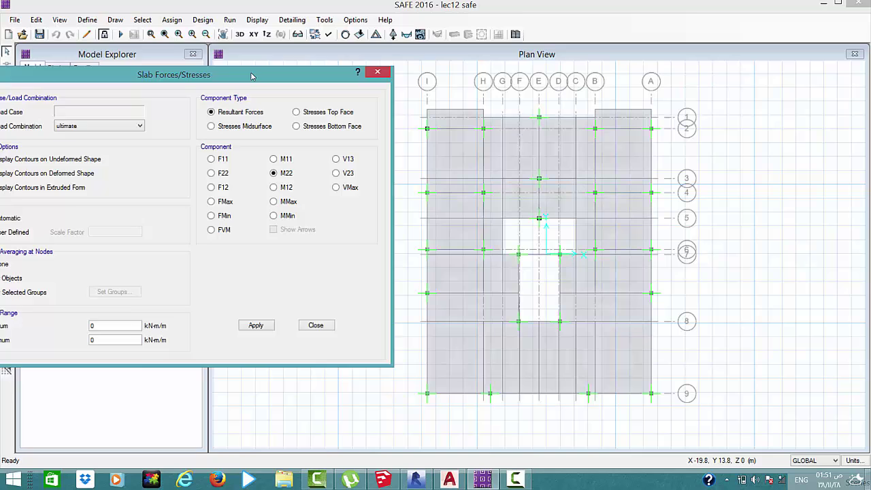
{"action": "left_click", "coordinate": [258, 157]}
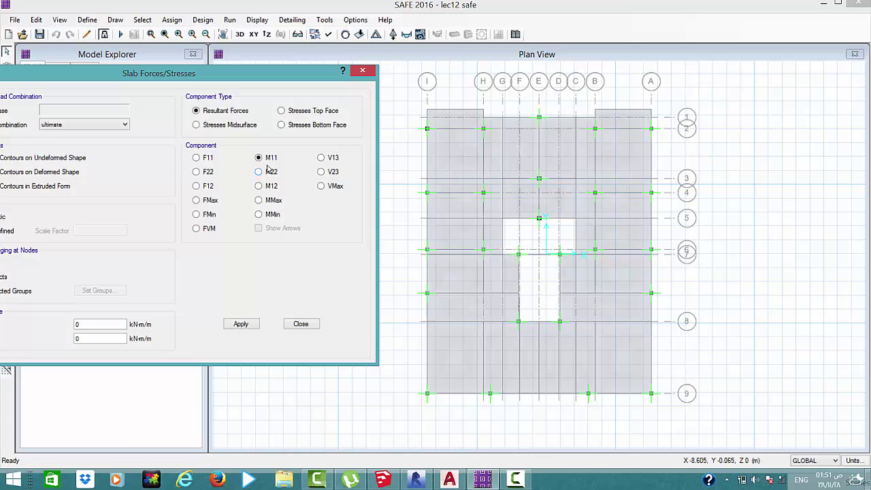
Plot resultant M11 contours for the ultimate combination, ranging 930.28 to -1989.38 kN-m/m
{"action": "left_click_drag", "start_coordinate": [268, 83], "coordinate": [307, 87]}
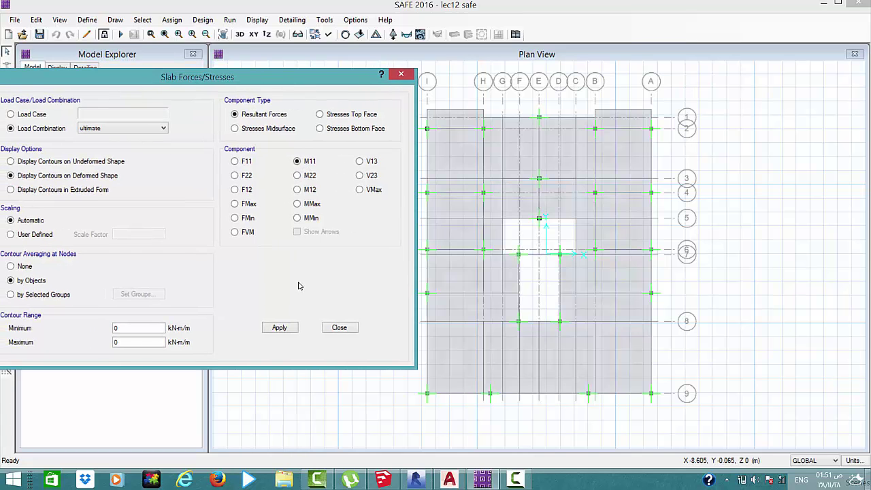
{"action": "left_click", "coordinate": [279, 327]}
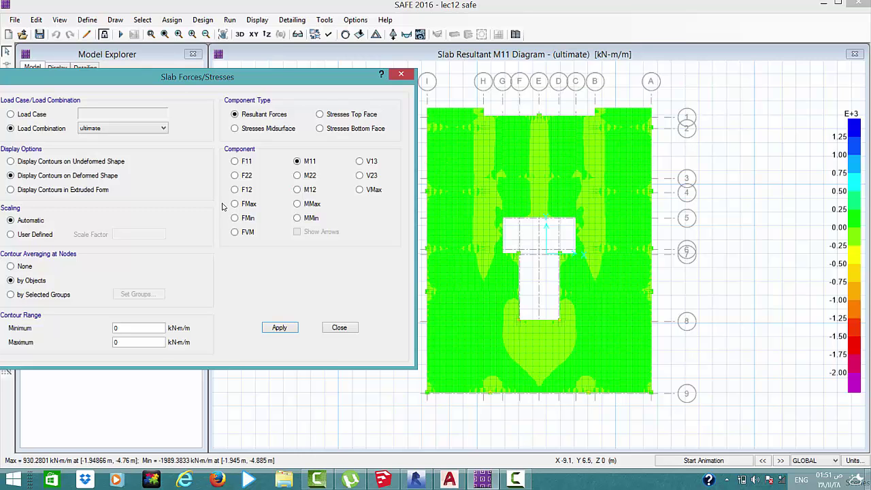
{"action": "left_click_drag", "start_coordinate": [286, 79], "coordinate": [291, 77]}
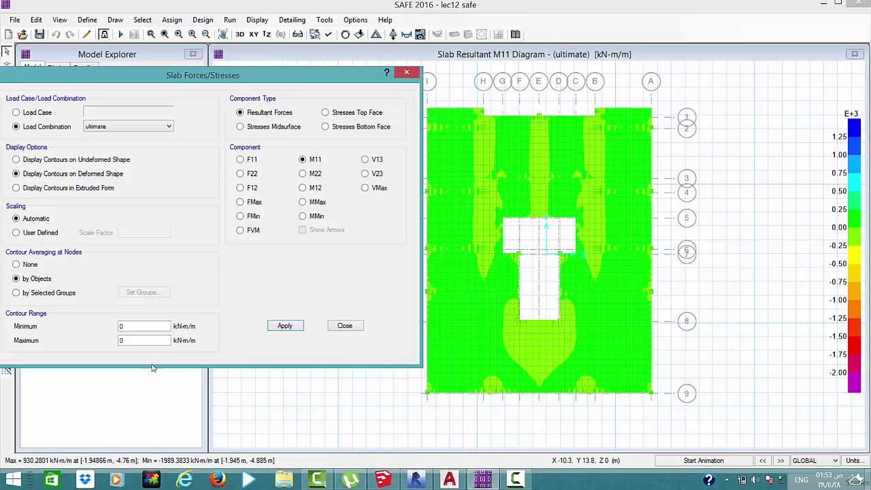
Enter the contour minimum as a formula giving 11.376 and the maximum as 100 kN-m/m
{"action": "key", "text": "Tab"}
{"action": "type", "text": "5*7"}
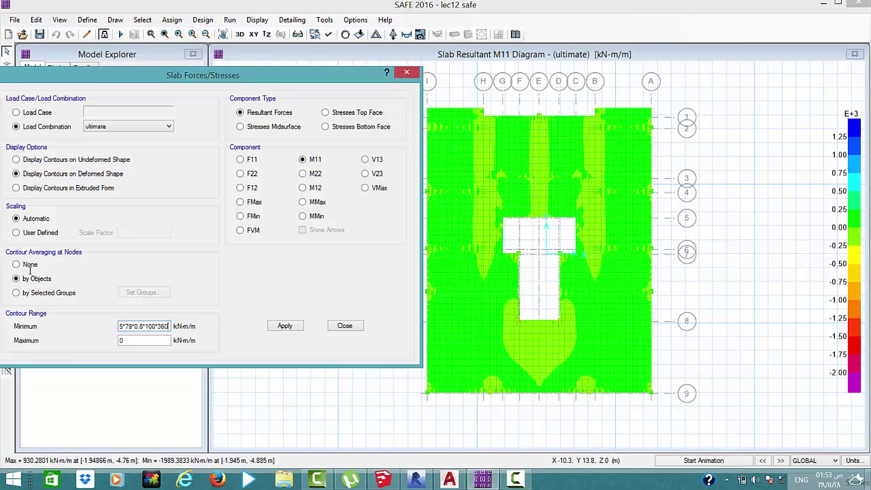
{"action": "type", "text": "/100"}
{"action": "type", "text": "0000"}
{"action": "left_click", "coordinate": [120, 340]}
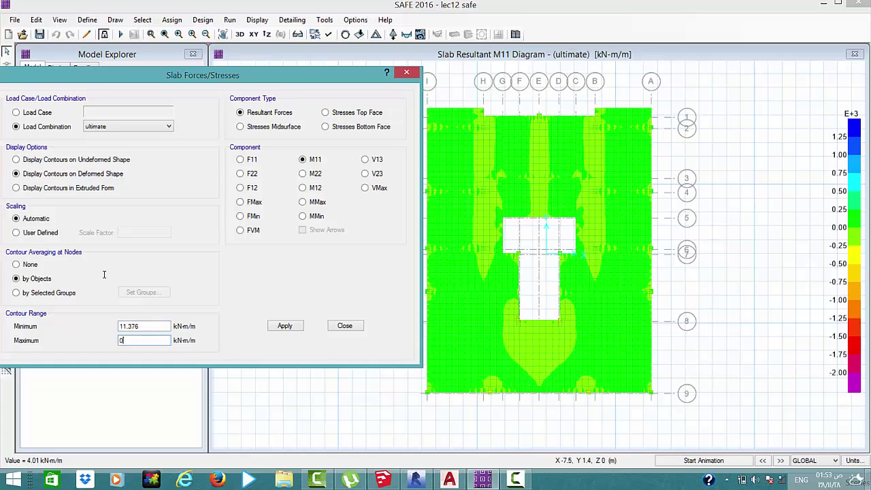
{"action": "key", "text": "shift+Tab"}
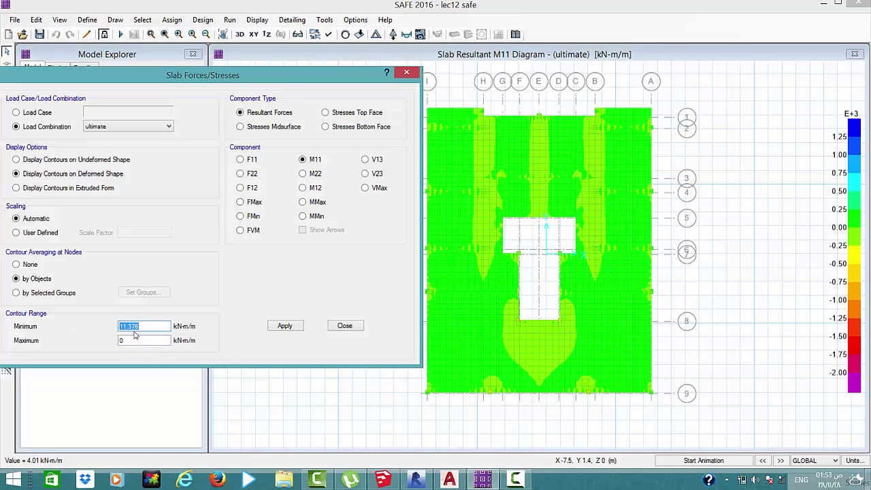
{"action": "key", "text": "End"}
{"action": "key", "text": "Tab"}
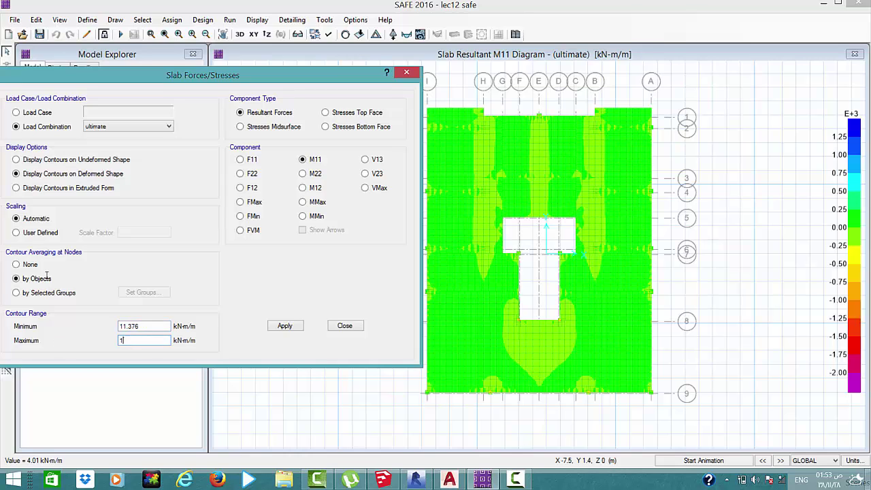
{"action": "type", "text": "00"}
{"action": "key", "text": "shift+Tab"}
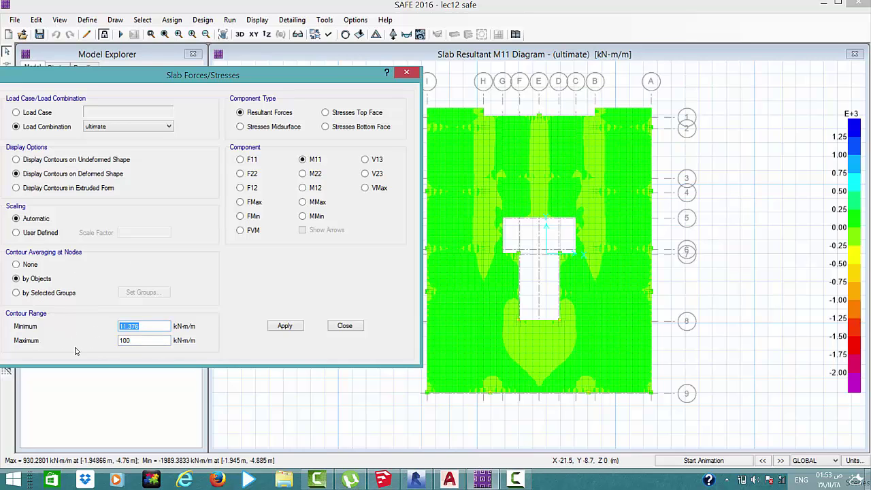
{"action": "left_click", "coordinate": [383, 479]}
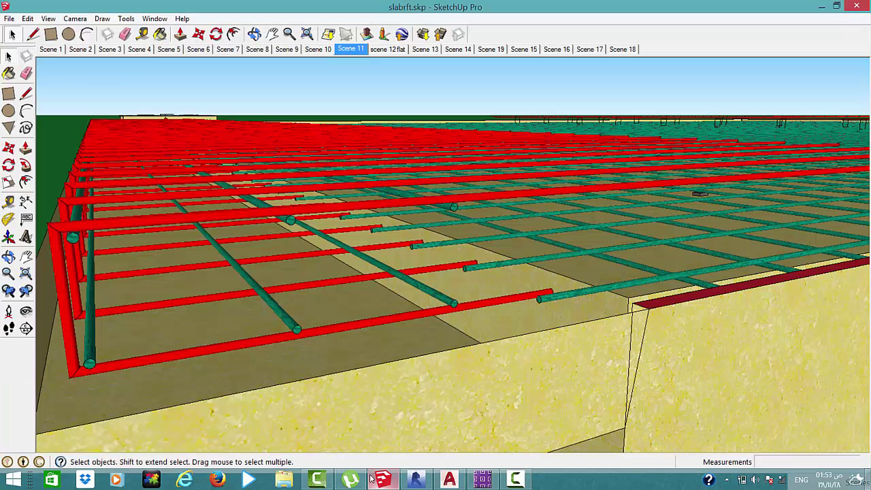
In SketchUp Scene 2, draw a straight chord across the red moment diagram
{"action": "left_click", "coordinate": [68, 48]}
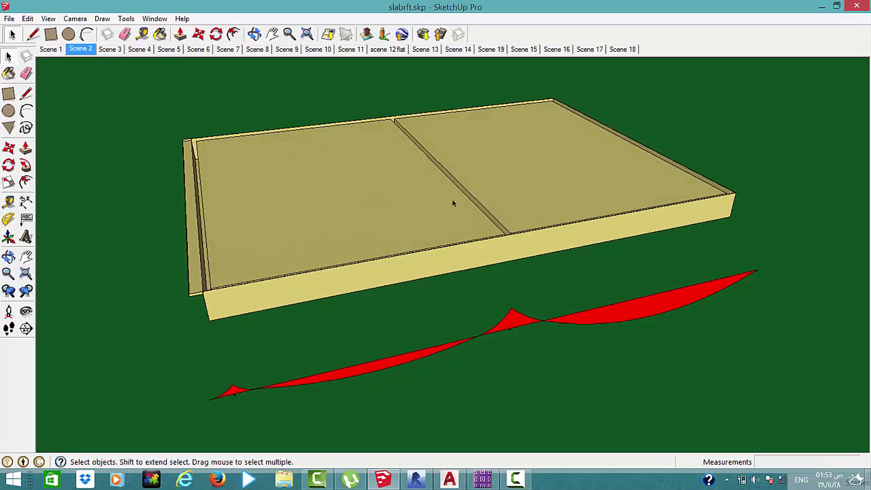
{"action": "scroll", "coordinate": [644, 300], "scroll_direction": "up", "scroll_amount": 1}
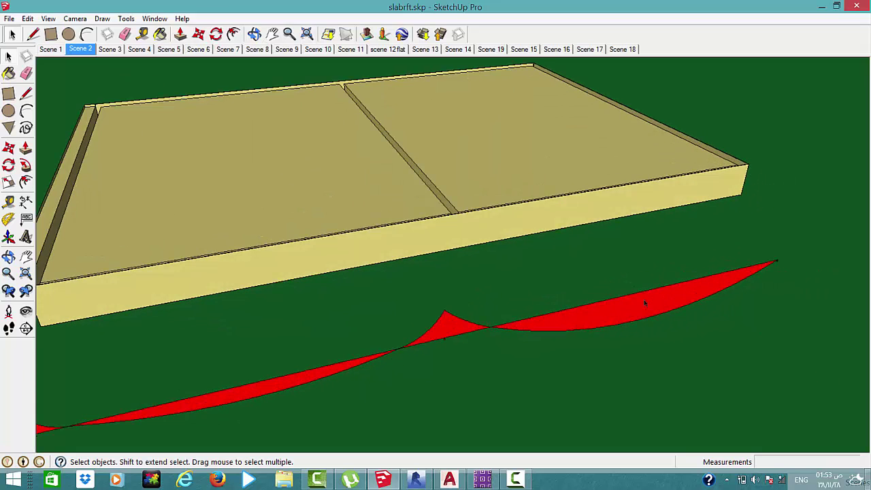
{"action": "key", "text": "l"}
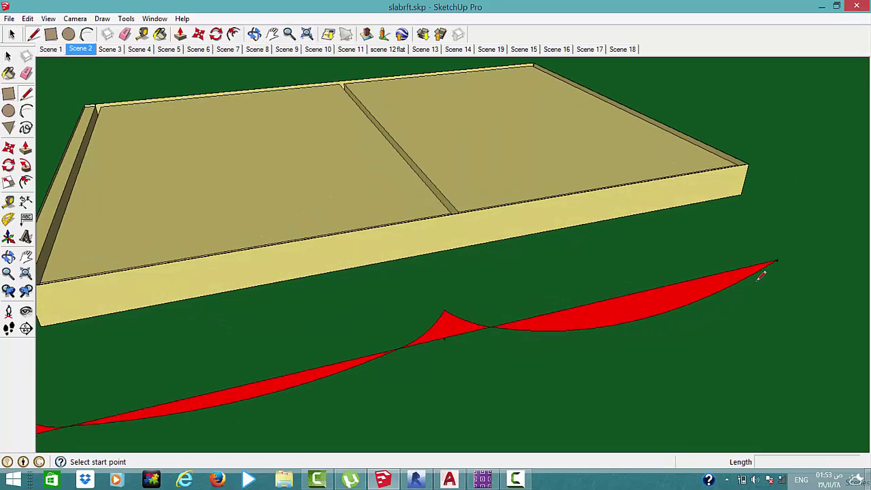
{"action": "left_click", "coordinate": [758, 278]}
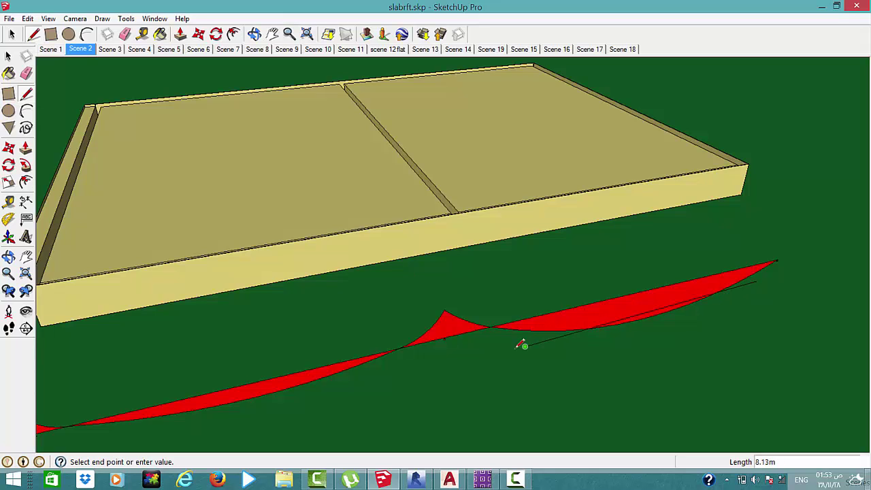
{"action": "left_click", "coordinate": [507, 345]}
Add short vertical ticks at both ends of the chord
{"action": "scroll", "coordinate": [649, 307], "scroll_direction": "up", "scroll_amount": 3}
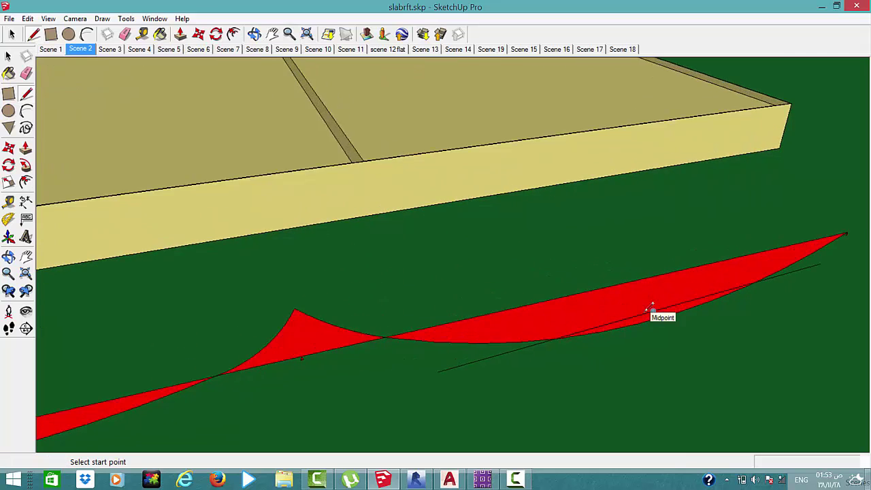
{"action": "scroll", "coordinate": [649, 308], "scroll_direction": "up", "scroll_amount": 2}
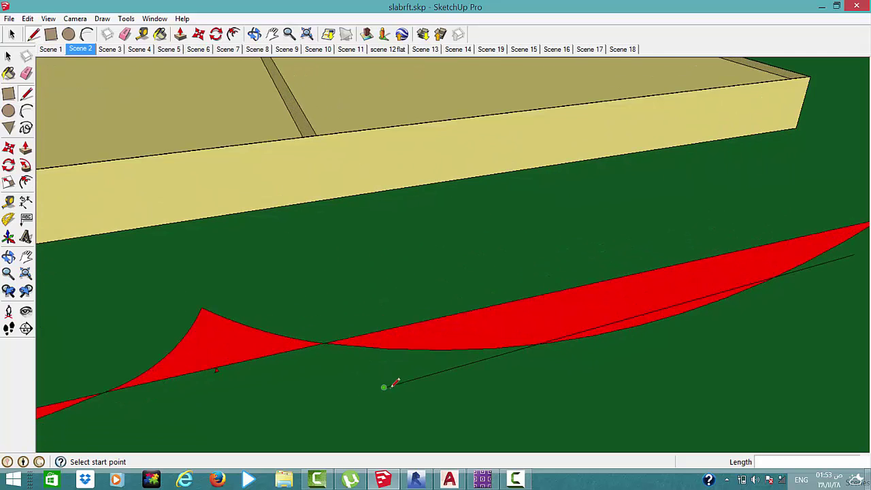
{"action": "scroll", "coordinate": [394, 383], "scroll_direction": "down", "scroll_amount": 3}
{"action": "mouse_move", "coordinate": [317, 306]}
{"action": "middle_mouse_down"}
{"action": "mouse_move", "coordinate": [374, 354]}
{"action": "mouse_move", "coordinate": [360, 310]}
{"action": "middle_mouse_up"}
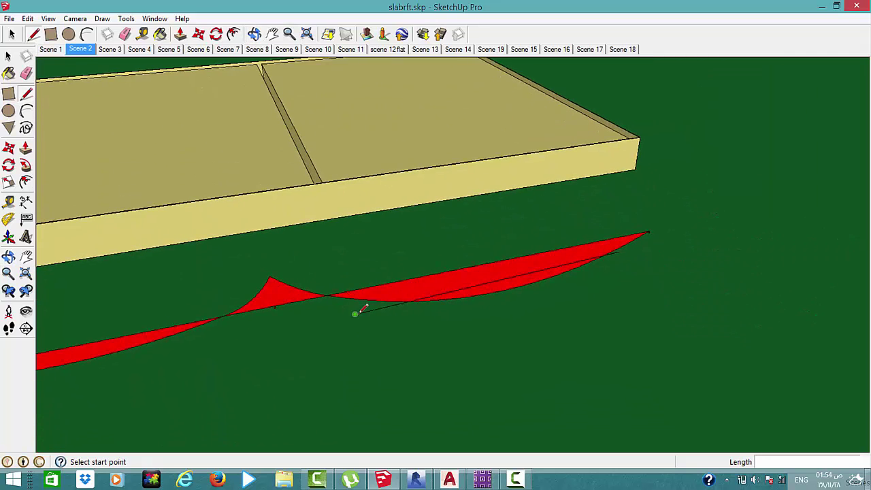
{"action": "left_click", "coordinate": [354, 314]}
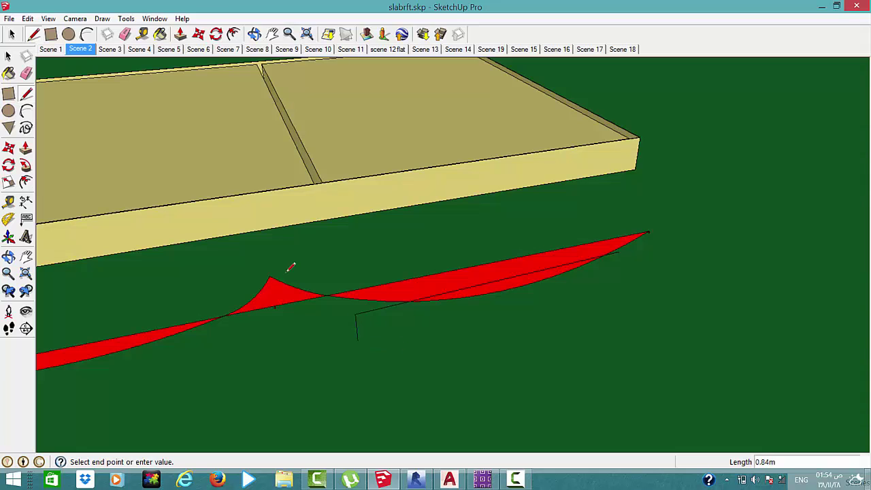
{"action": "key", "text": "Escape"}
{"action": "scroll", "coordinate": [470, 291], "scroll_direction": "up", "scroll_amount": 1}
{"action": "scroll", "coordinate": [470, 290], "scroll_direction": "up", "scroll_amount": 1}
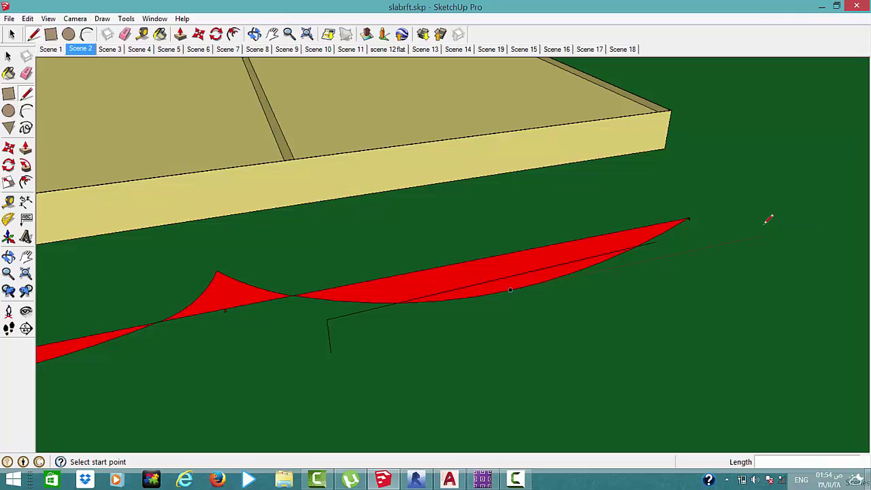
{"action": "left_click", "coordinate": [655, 242]}
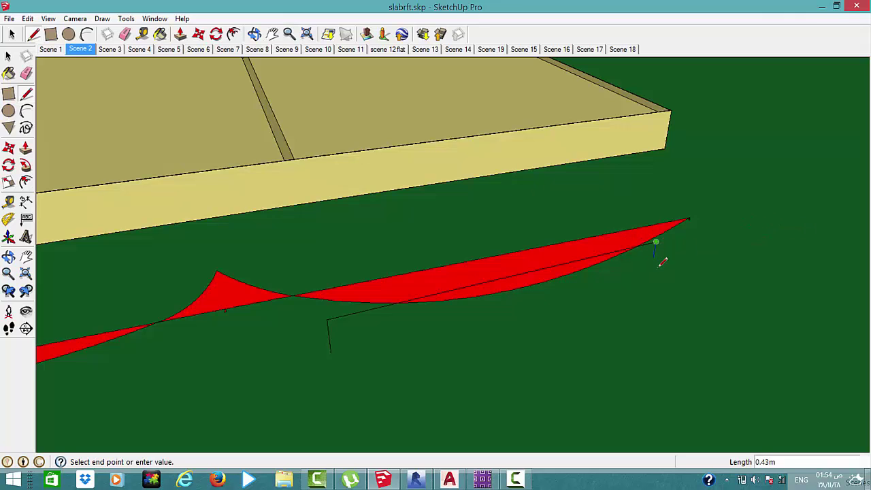
{"action": "left_click", "coordinate": [652, 266]}
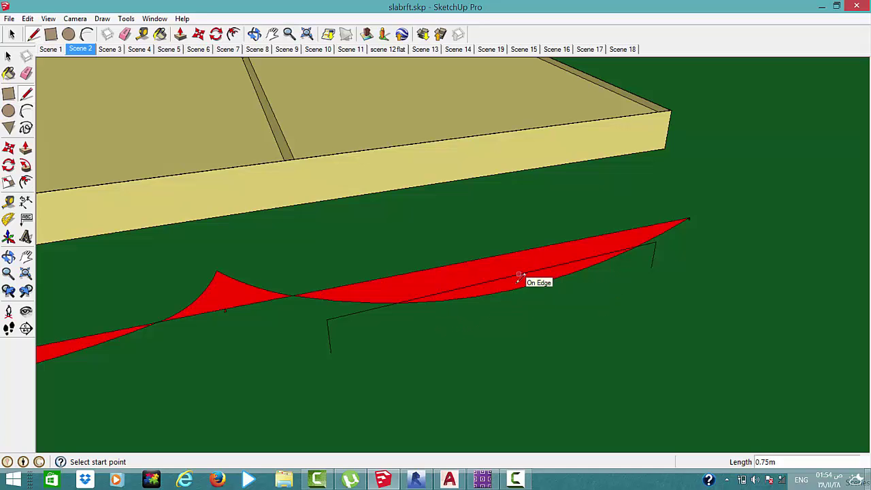
{"action": "left_click", "coordinate": [483, 479]}
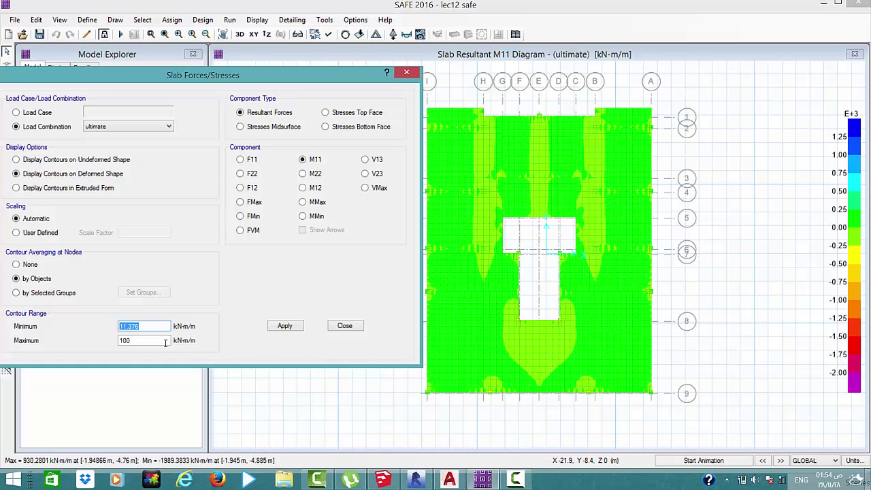
Replot the M11 contours using the 11 to 100 kN-m/m range
{"action": "key", "text": "Tab"}
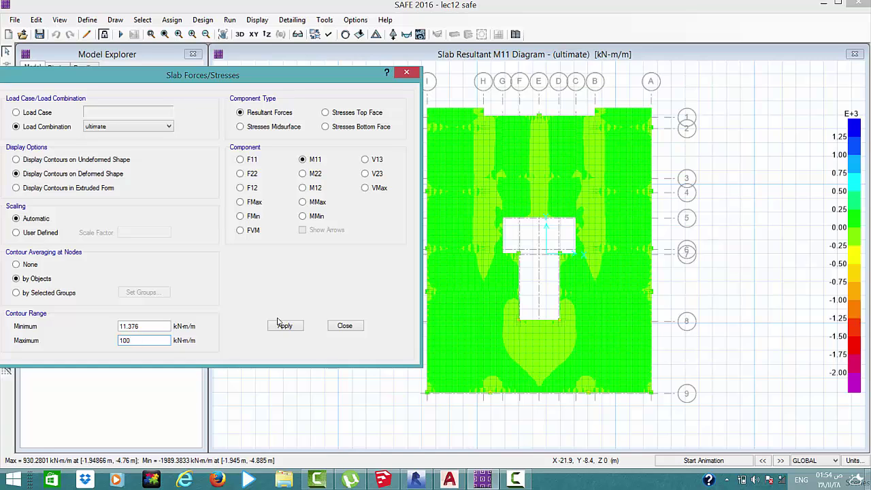
{"action": "left_click", "coordinate": [278, 324]}
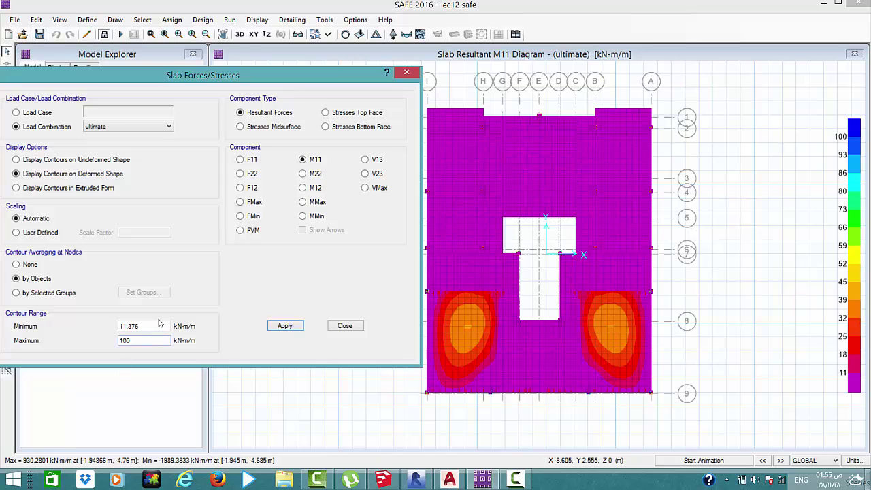
Change the contour minimum to 11.3 kN-m/m, keep maximum 100, and replot M11
{"action": "left_click_drag", "start_coordinate": [161, 325], "coordinate": [60, 328]}
{"action": "type", "text": "4"}
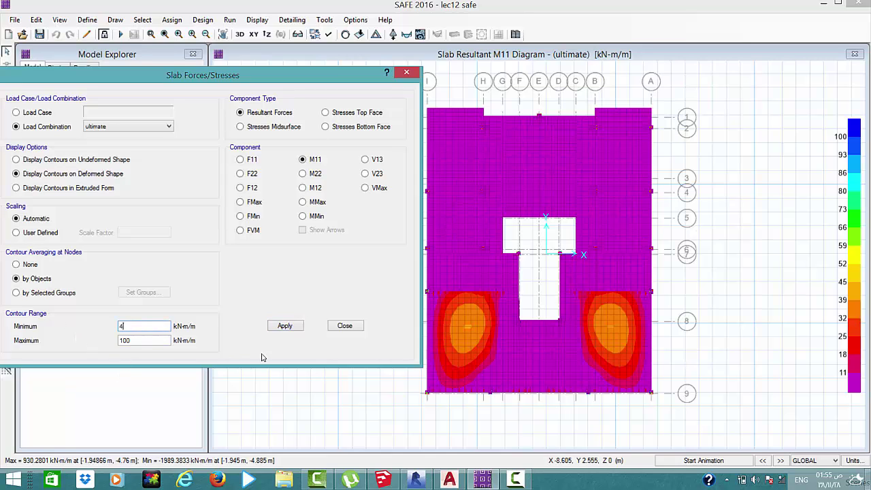
{"action": "left_click", "coordinate": [288, 326]}
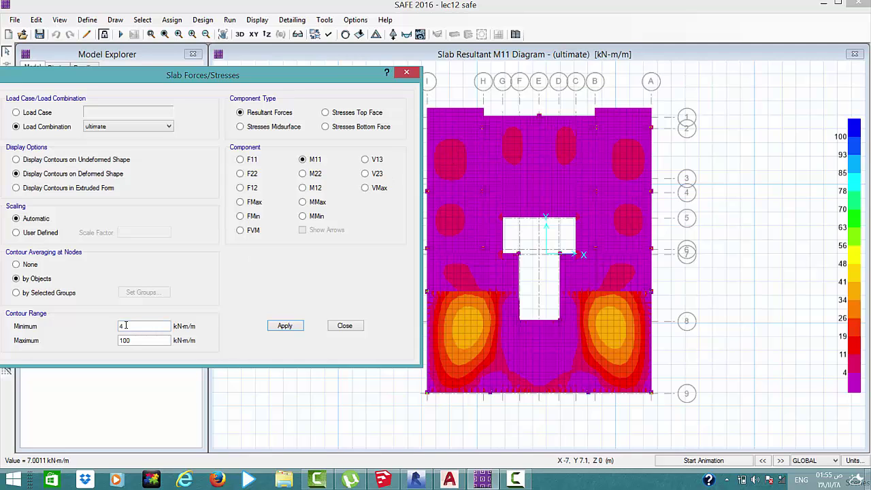
{"action": "left_click_drag", "start_coordinate": [126, 326], "coordinate": [108, 324]}
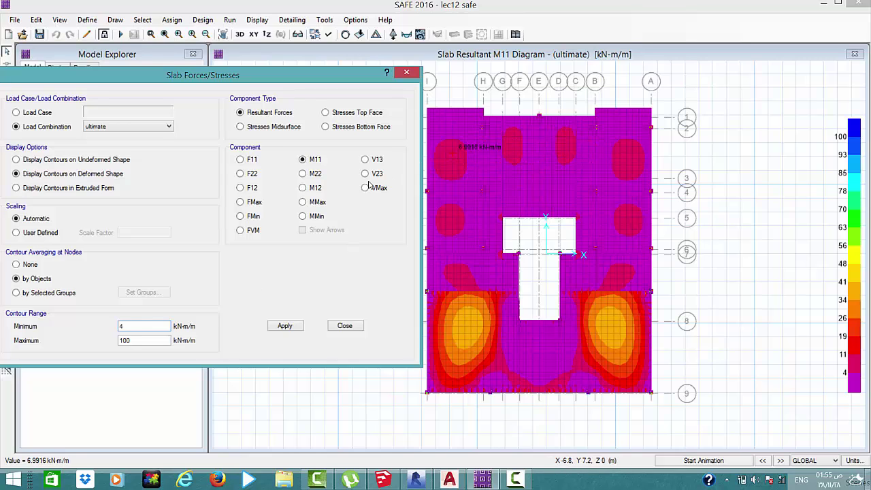
{"action": "left_click", "coordinate": [143, 325]}
{"action": "key", "text": "BackSpace"}
{"action": "type", "text": "11.3"}
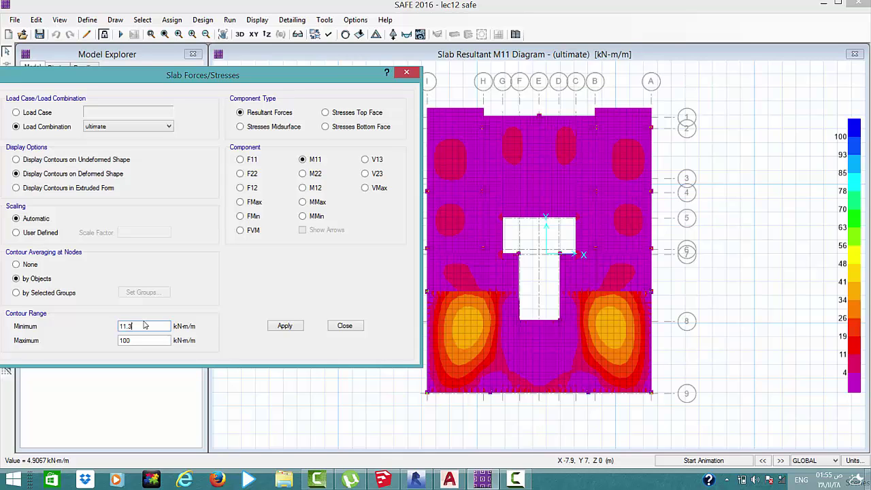
{"action": "key", "text": "Tab"}
{"action": "left_click", "coordinate": [285, 325]}
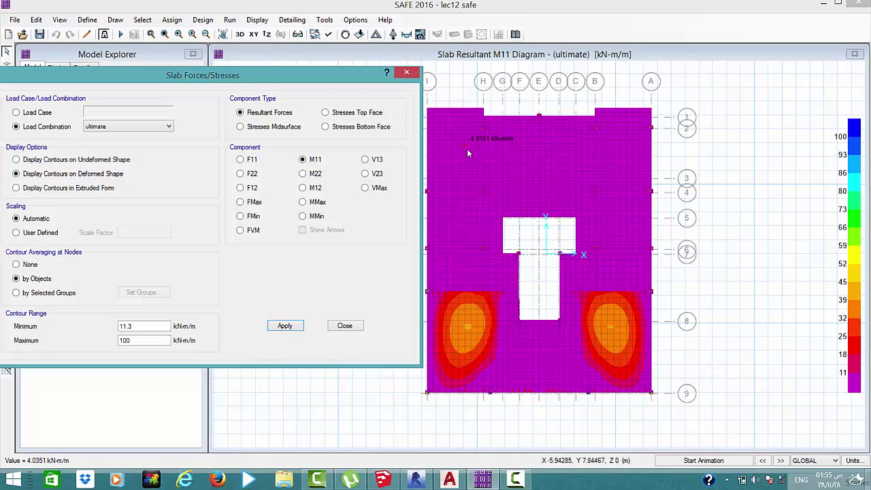
Replot the slab as M22 contours over the same range, then bring SketchUp forward
{"action": "left_click", "coordinate": [310, 175]}
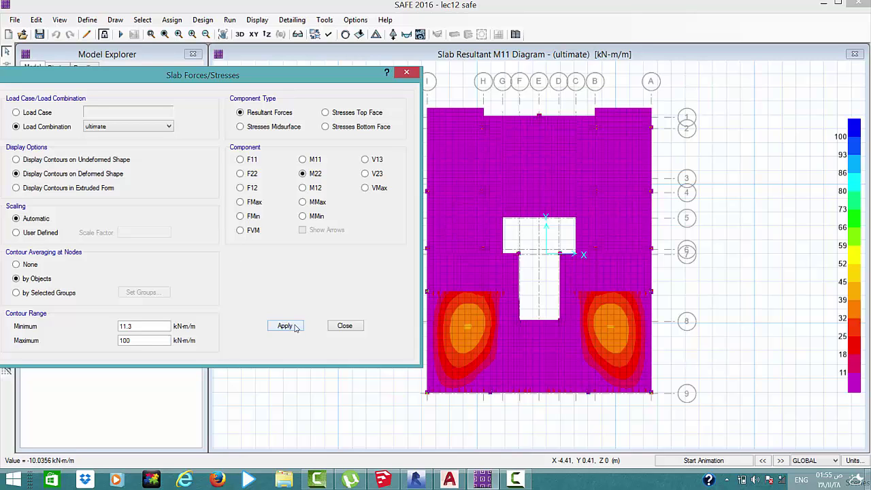
{"action": "left_click", "coordinate": [286, 326]}
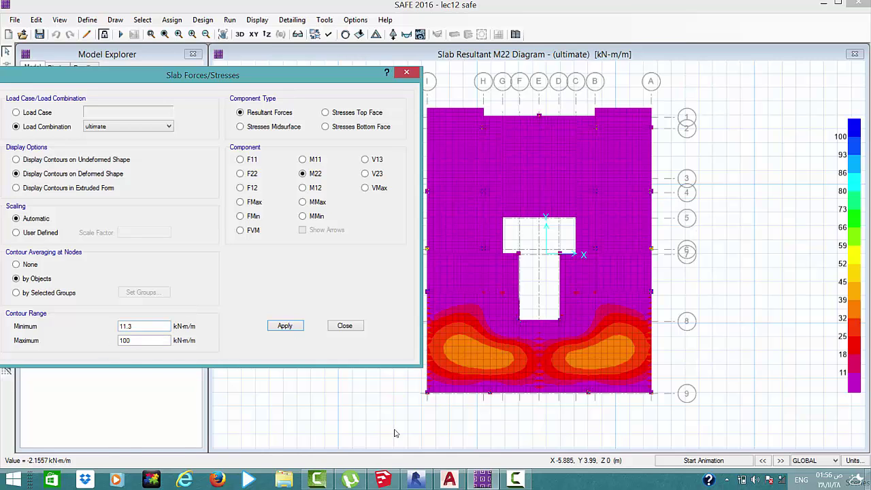
{"action": "left_click", "coordinate": [382, 479]}
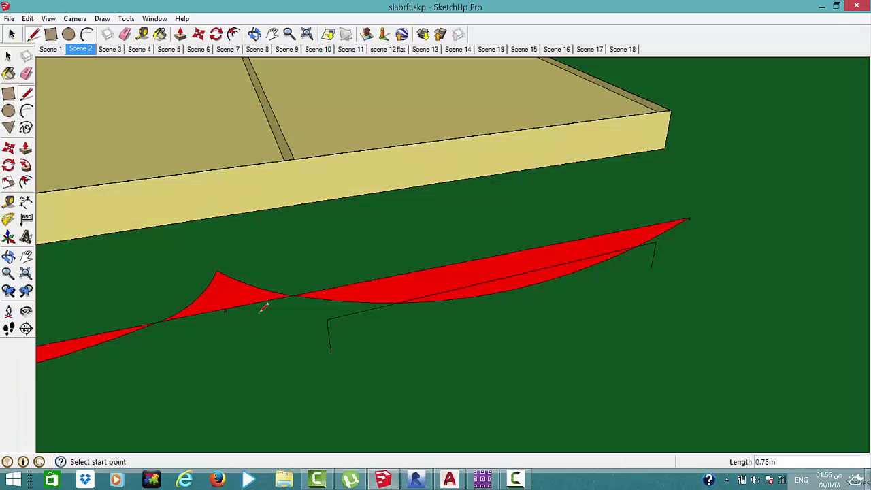
Move the short bar edges up above the red moment peak
{"action": "middle_click_drag", "start_coordinate": [265, 306], "coordinate": [424, 272], "text": "shift"}
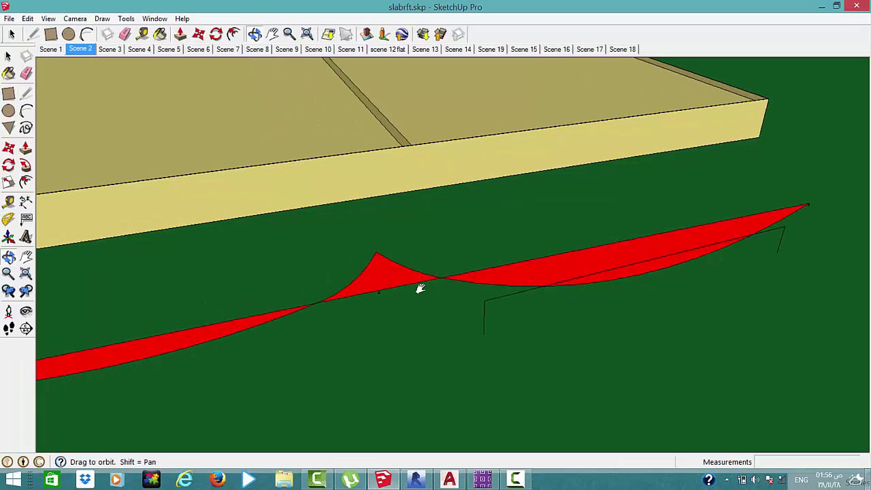
{"action": "left_click", "coordinate": [444, 253]}
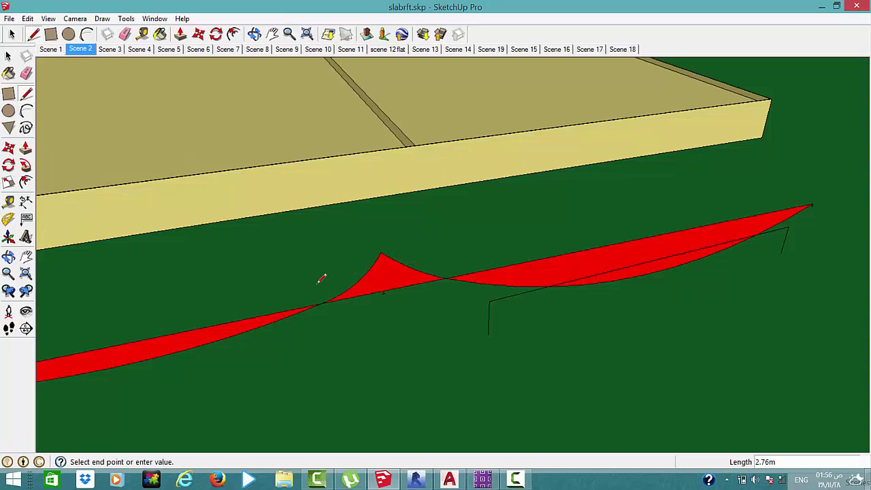
{"action": "key", "text": "Escape"}
{"action": "left_click", "coordinate": [439, 269]}
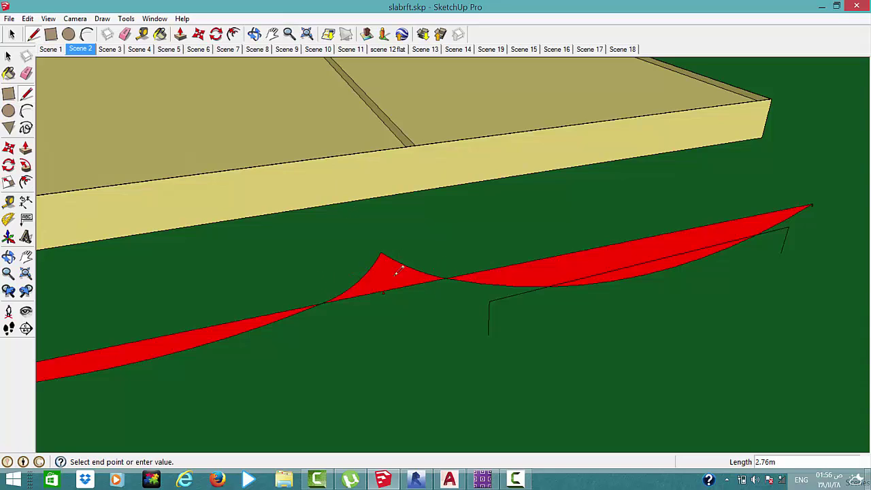
{"action": "left_click", "coordinate": [321, 290]}
{"action": "key", "text": "space"}
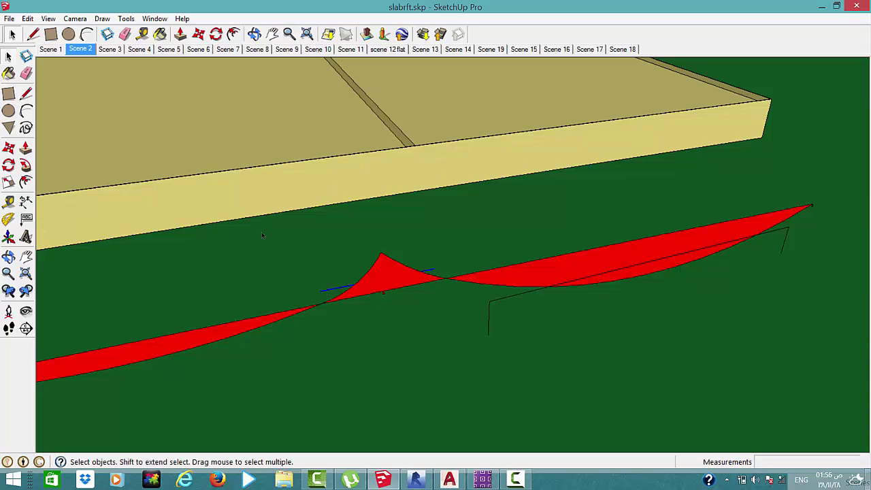
{"action": "key", "text": "m"}
{"action": "left_click", "coordinate": [332, 289]}
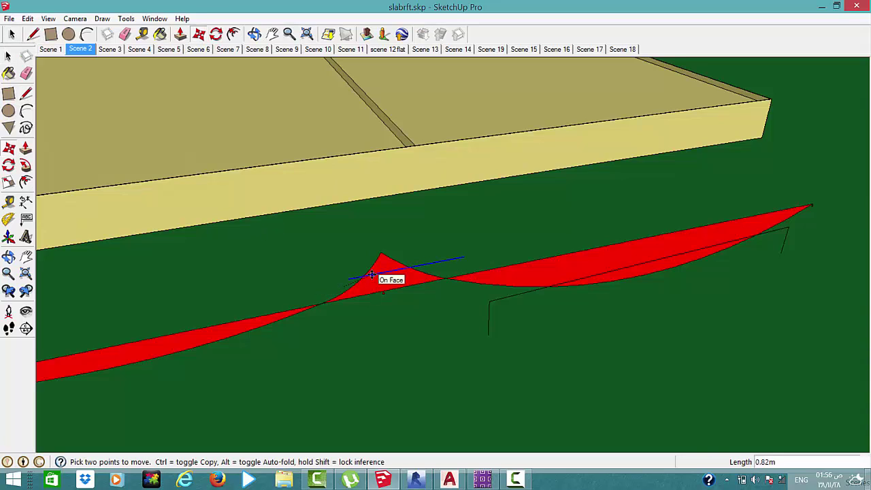
{"action": "scroll", "coordinate": [398, 273], "scroll_direction": "up", "scroll_amount": 2}
{"action": "scroll", "coordinate": [401, 273], "scroll_direction": "up", "scroll_amount": 2}
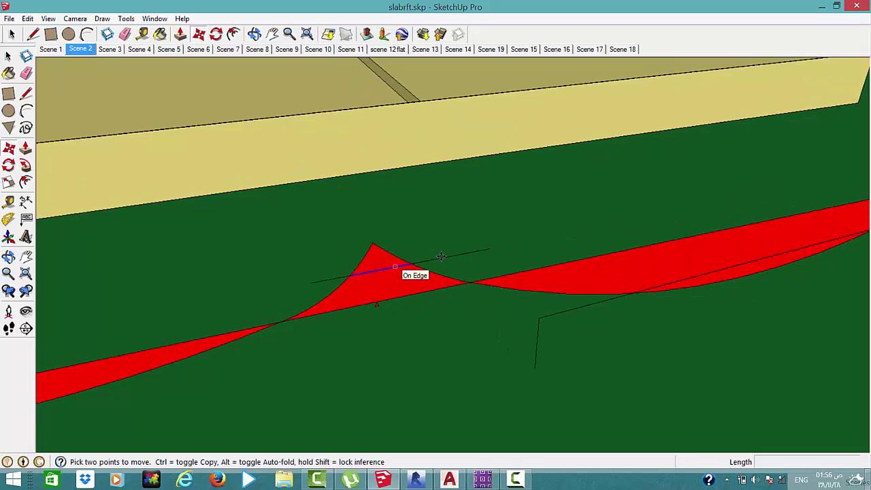
{"action": "left_click", "coordinate": [491, 248]}
Draw a 0.4 m vertical leg from the moved bar's end
{"action": "key", "text": "l"}
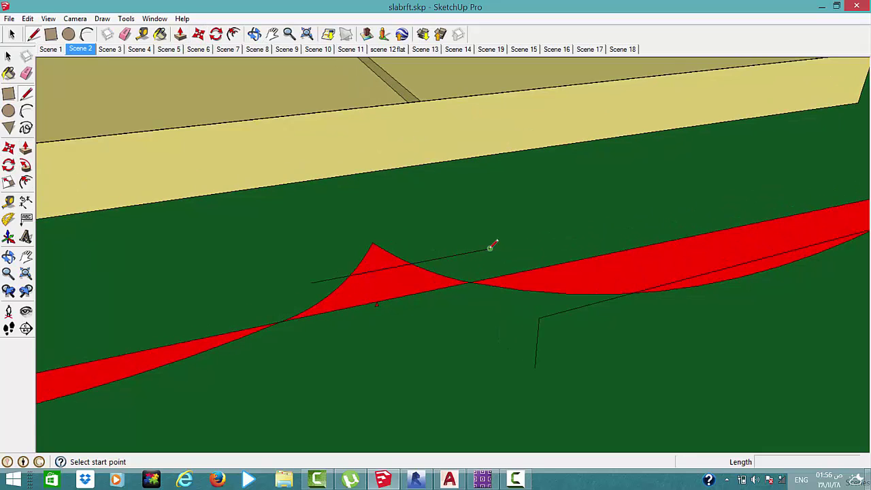
{"action": "left_click", "coordinate": [490, 248]}
{"action": "type", "text": "0.4"}
{"action": "key", "text": "Return"}
{"action": "key", "text": "Escape"}
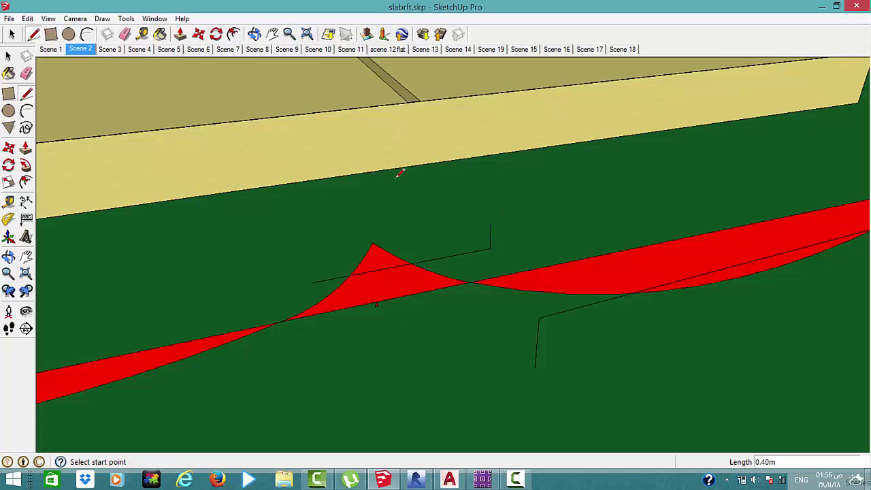
Draw a bar line leftward from the leg's top with a short downward leg at its end
{"action": "left_click", "coordinate": [490, 183]}
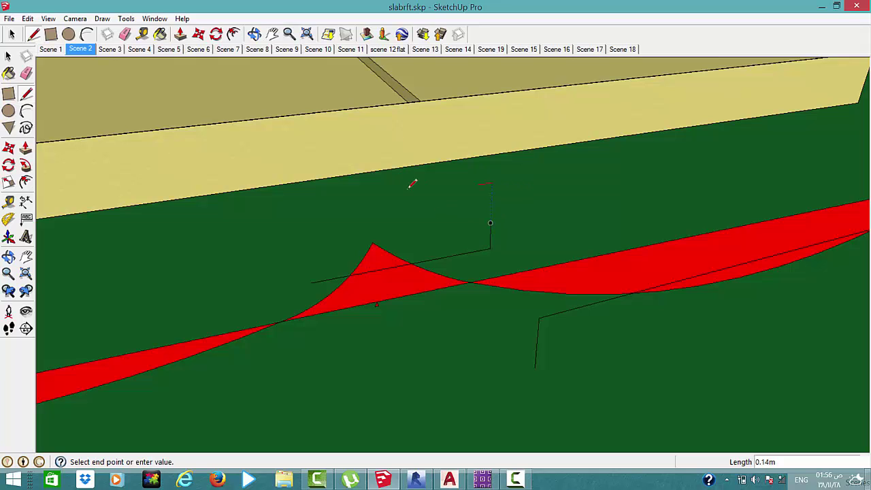
{"action": "left_click", "coordinate": [307, 211]}
{"action": "key", "text": "Escape"}
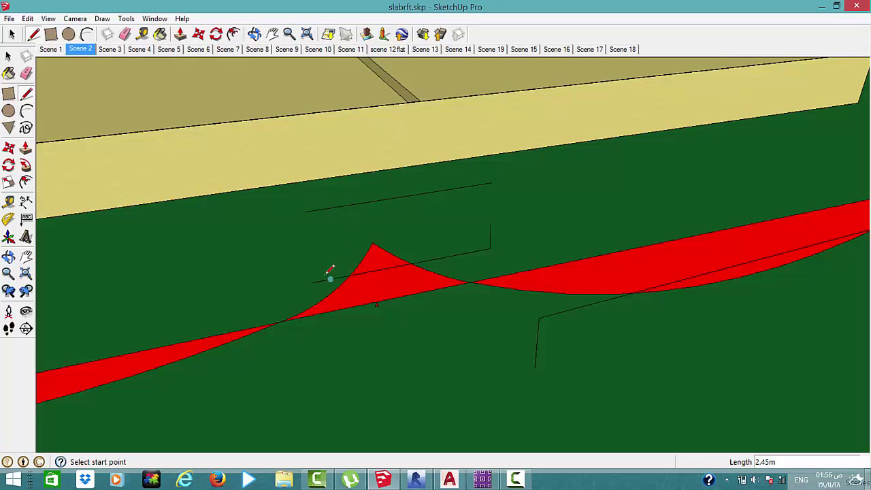
{"action": "left_click", "coordinate": [304, 212]}
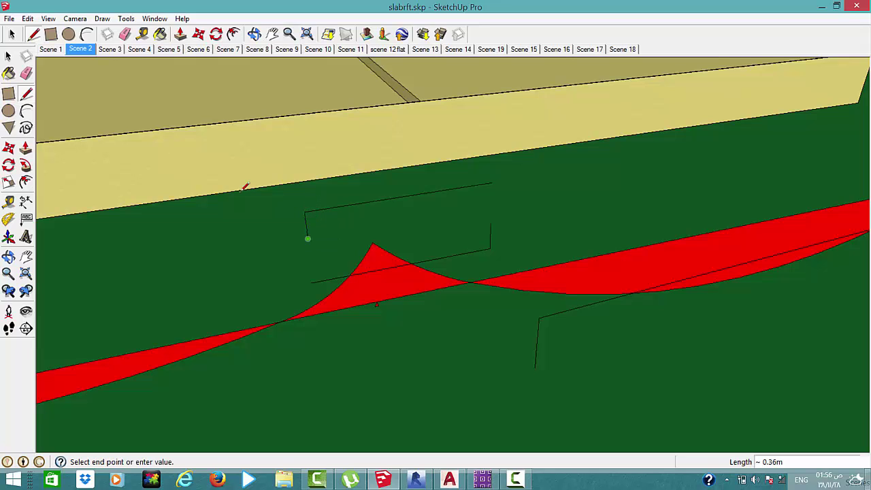
{"action": "key", "text": "Escape"}
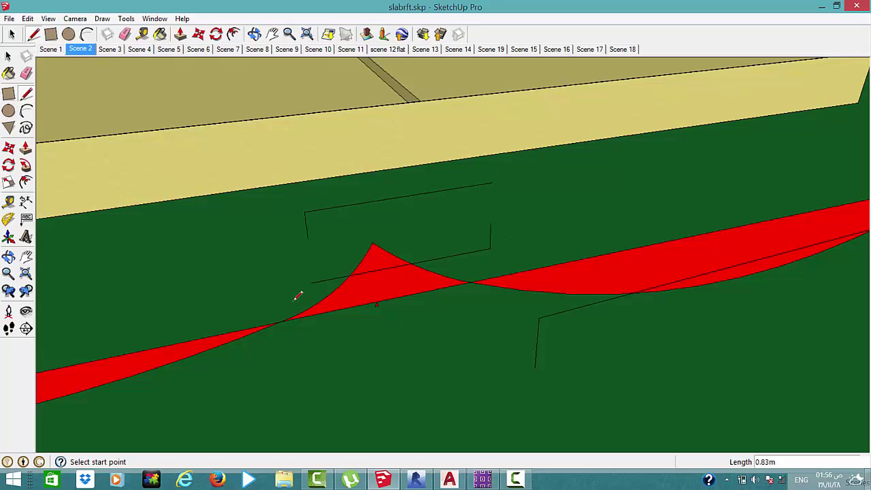
{"action": "left_click", "coordinate": [483, 480]}
Set the contour range to -100 to -11.3 kN-m/m and select the M11 component
{"action": "left_click_drag", "start_coordinate": [152, 330], "coordinate": [70, 333]}
{"action": "type", "text": "-11.3"}
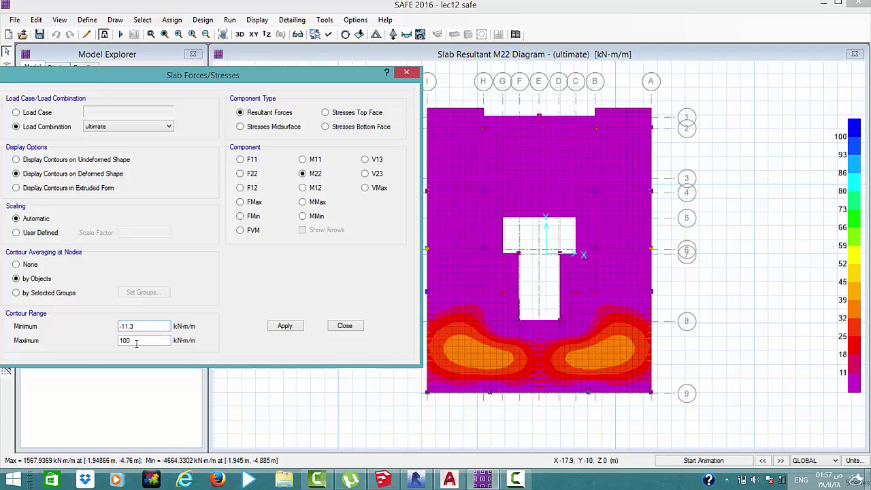
{"action": "key", "text": "Tab"}
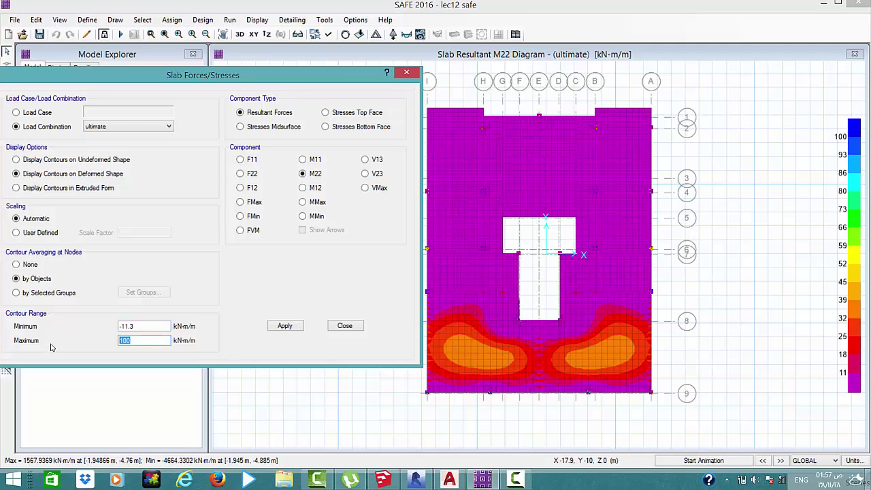
{"action": "type", "text": "-"}
{"action": "key", "text": "Tab"}
{"action": "key", "text": "End"}
{"action": "key", "text": "shift+Tab"}
{"action": "type", "text": "-1"}
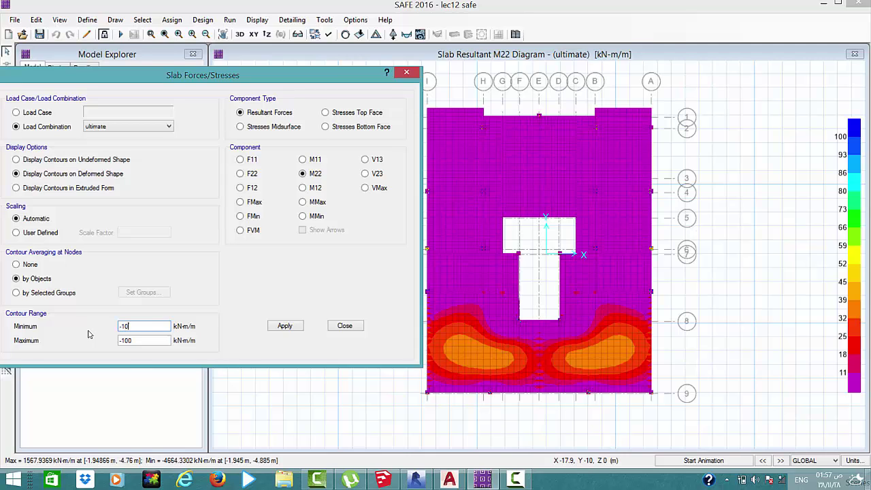
{"action": "type", "text": "0"}
{"action": "double_click", "coordinate": [123, 342]}
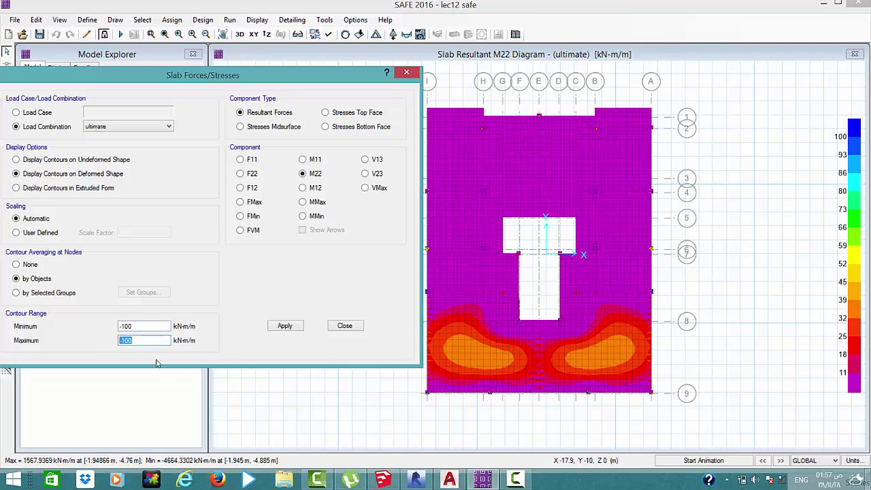
{"action": "type", "text": "-11"}
{"action": "type", "text": ".3"}
{"action": "left_click", "coordinate": [302, 159]}
Apply the -100 to -11.3 kN-m/m range to the M11 plot and inspect it
{"action": "left_click", "coordinate": [289, 326]}
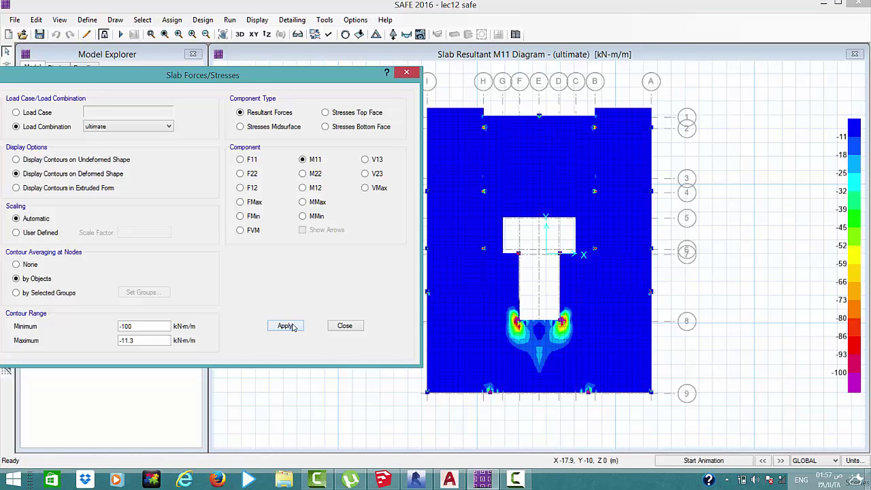
{"action": "left_click", "coordinate": [472, 126]}
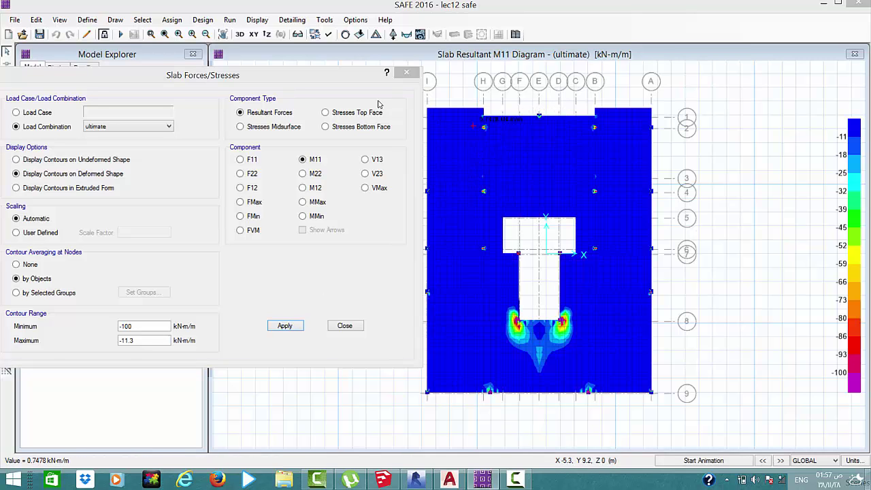
{"action": "left_click", "coordinate": [480, 127]}
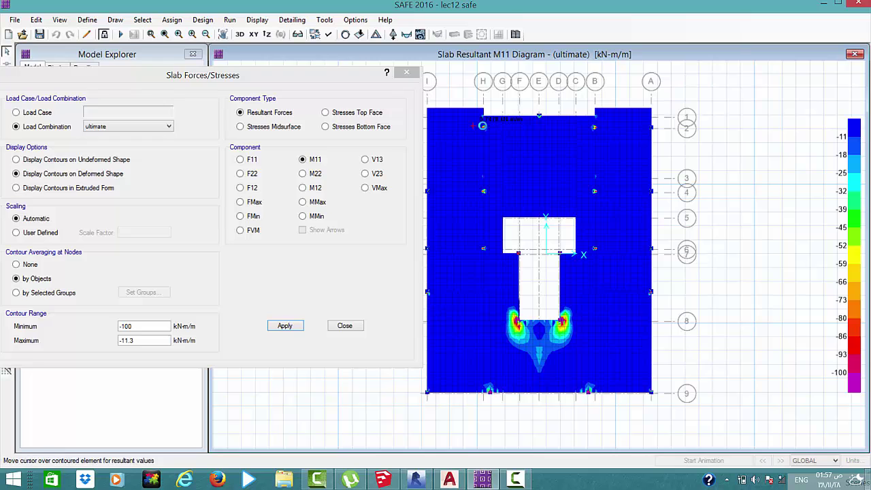
{"action": "scroll", "coordinate": [483, 126], "scroll_direction": "up", "scroll_amount": 3}
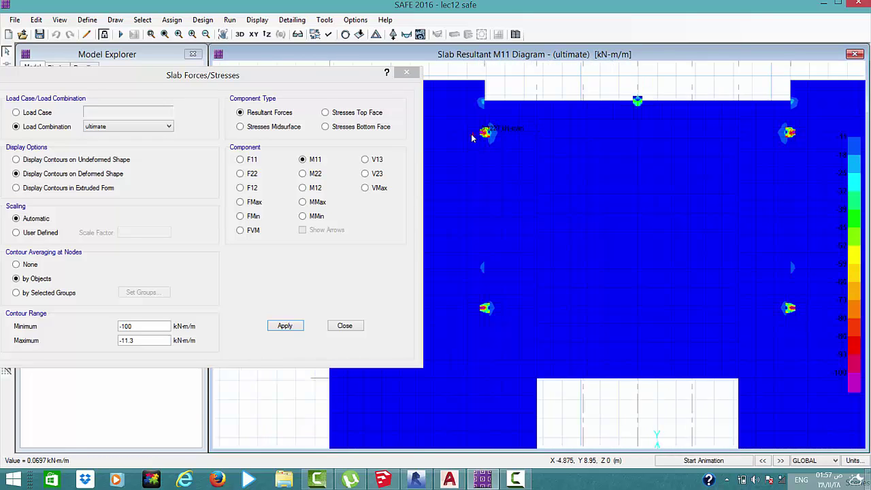
{"action": "scroll", "coordinate": [480, 128], "scroll_direction": "up", "scroll_amount": 1}
{"action": "scroll", "coordinate": [479, 128], "scroll_direction": "up", "scroll_amount": 1}
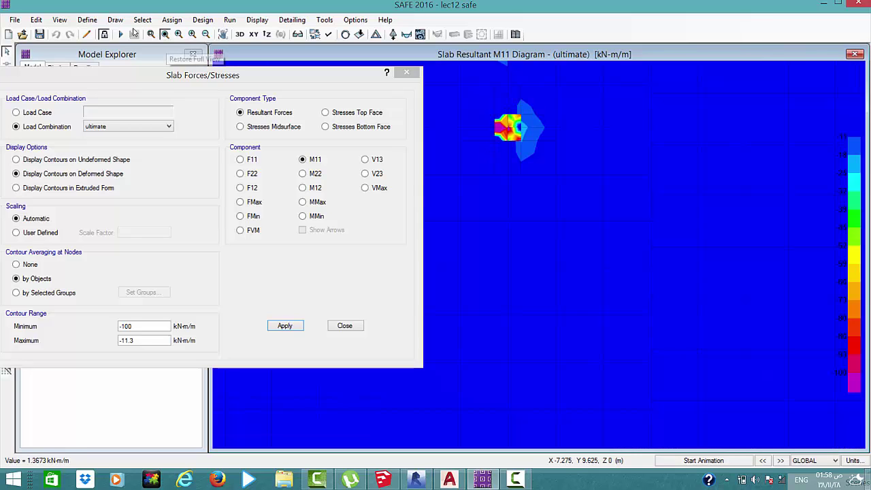
Restore the full slab view and show M22 contours, closing the forces dialog
{"action": "left_click", "coordinate": [134, 33]}
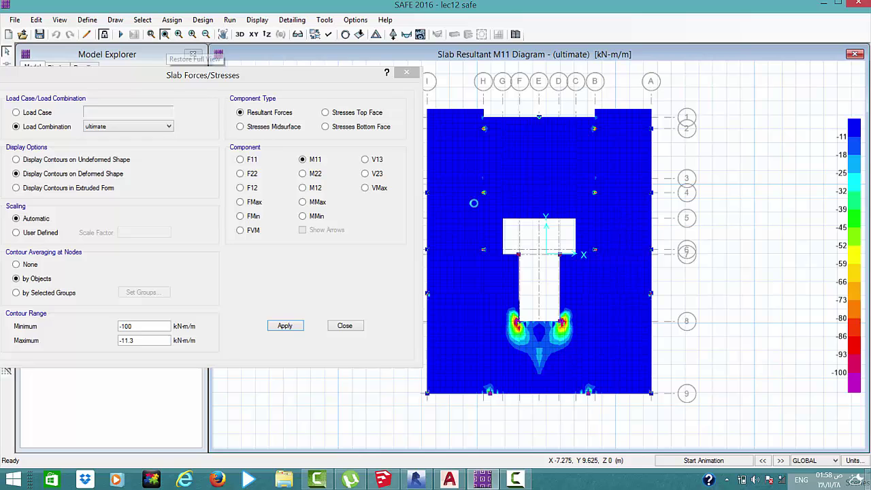
{"action": "left_click", "coordinate": [304, 173]}
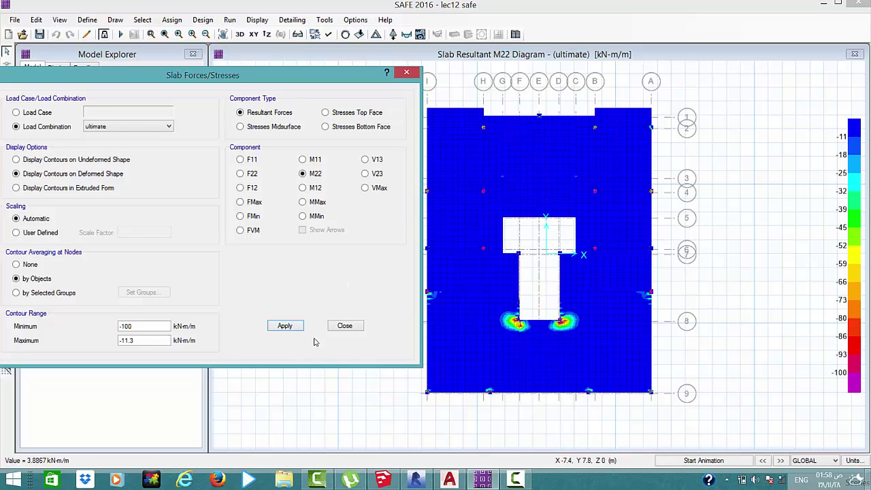
{"action": "left_click", "coordinate": [345, 326]}
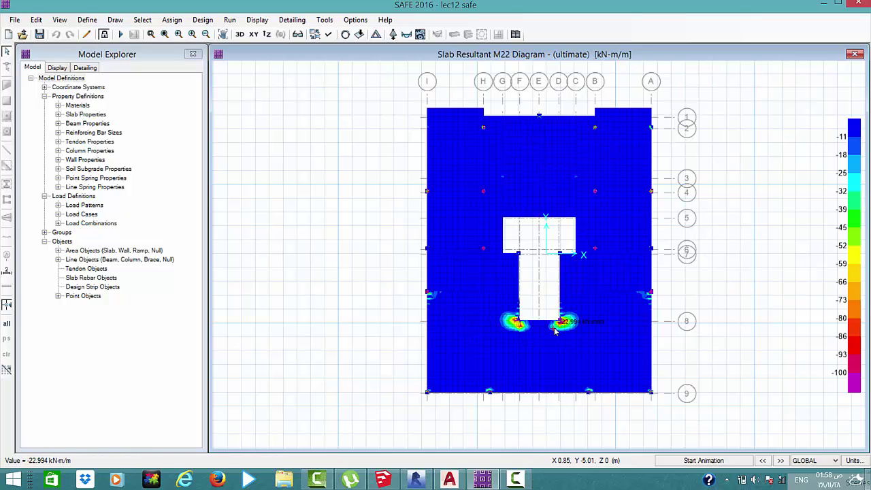
{"action": "mouse_move", "coordinate": [542, 164]}
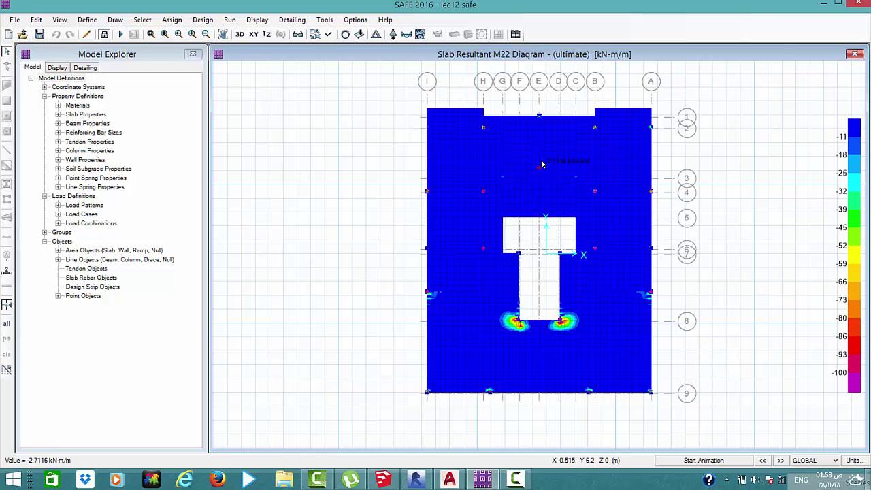
{"action": "scroll", "coordinate": [541, 160], "scroll_direction": "up", "scroll_amount": 2}
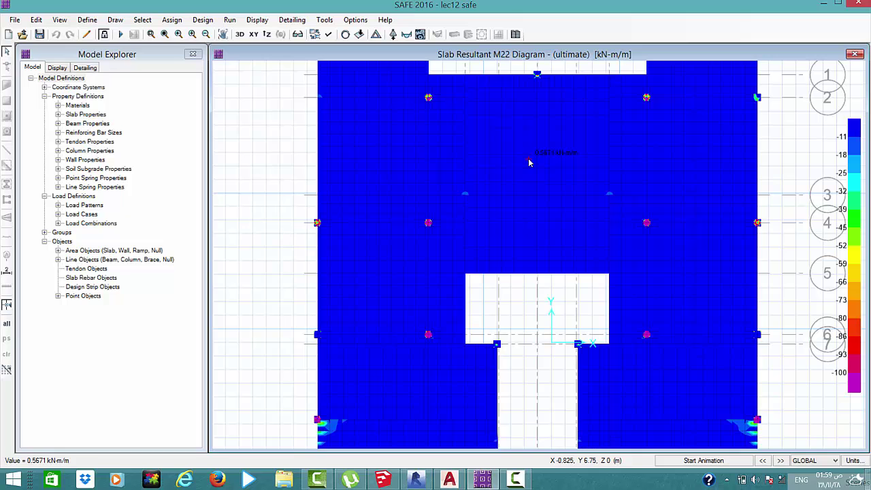
Review SketchUp rebar-grid Scenes 6 and 9, then pass through SAFE to Revit's Level 2 plan
{"action": "left_click", "coordinate": [382, 479]}
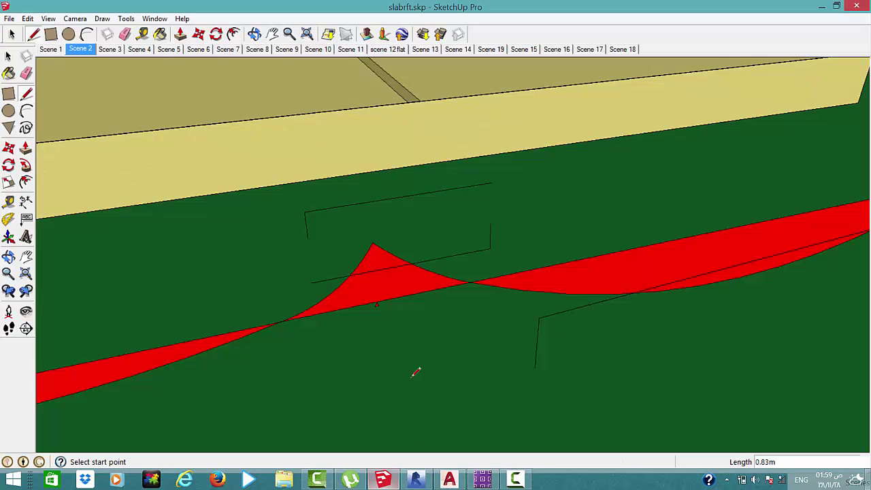
{"action": "left_click", "coordinate": [165, 50]}
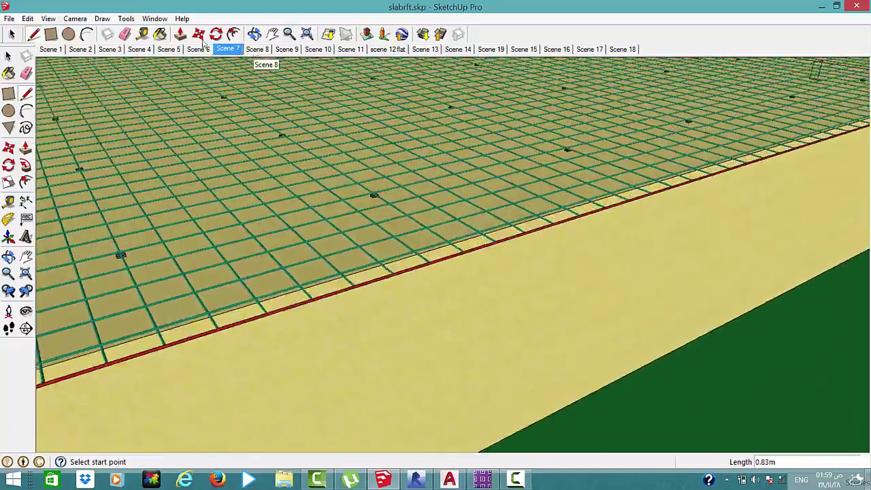
{"action": "left_click", "coordinate": [256, 50]}
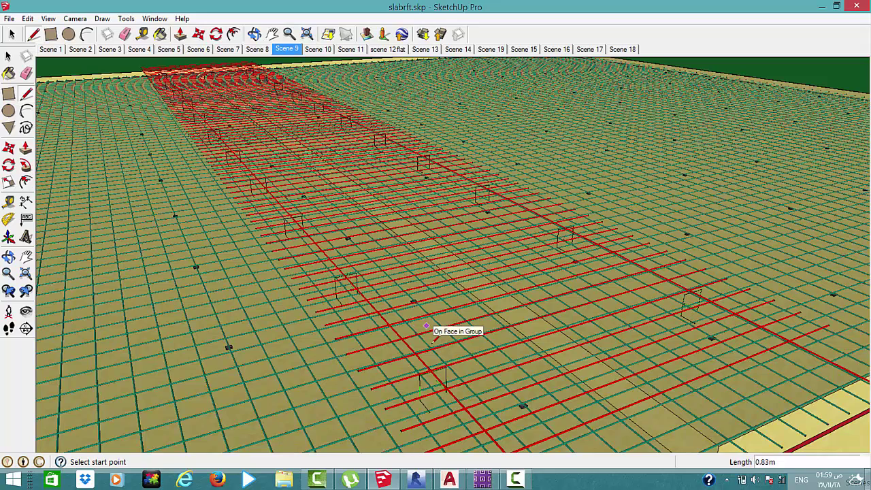
{"action": "left_click", "coordinate": [481, 481]}
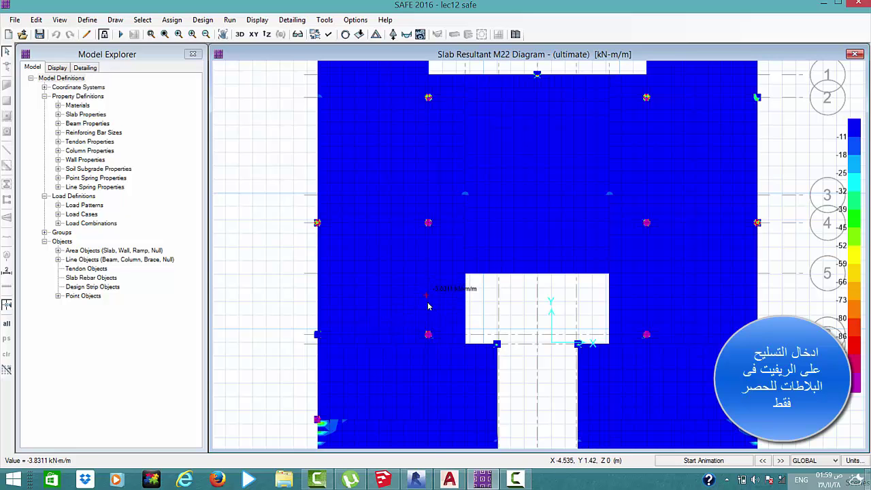
{"action": "left_click", "coordinate": [401, 470]}
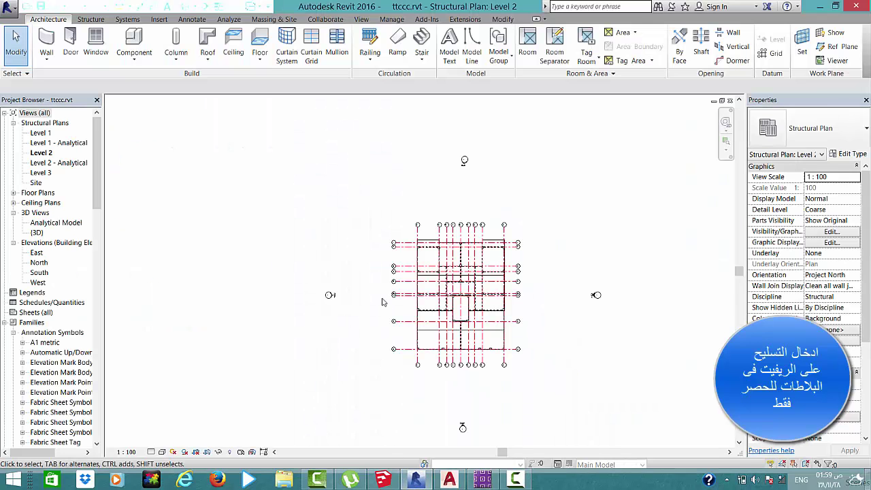
{"action": "scroll", "coordinate": [472, 276], "scroll_direction": "up", "scroll_amount": 3}
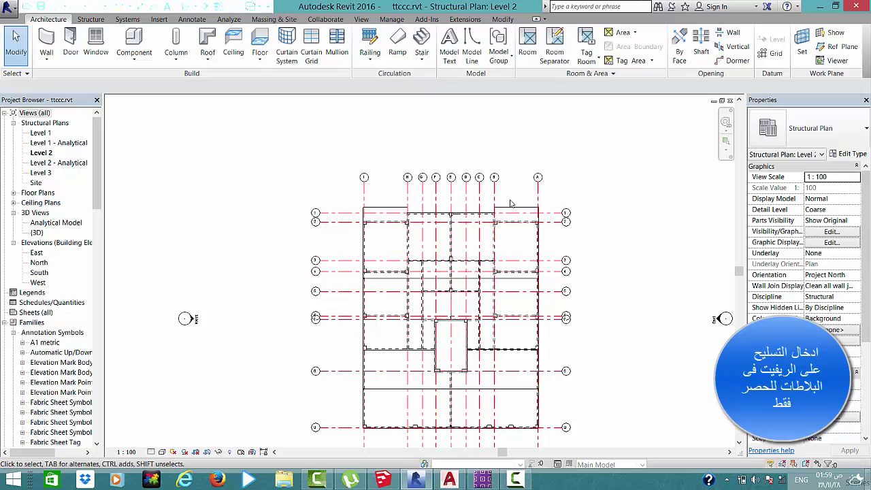
{"action": "scroll", "coordinate": [518, 382], "scroll_direction": "up", "scroll_amount": 2}
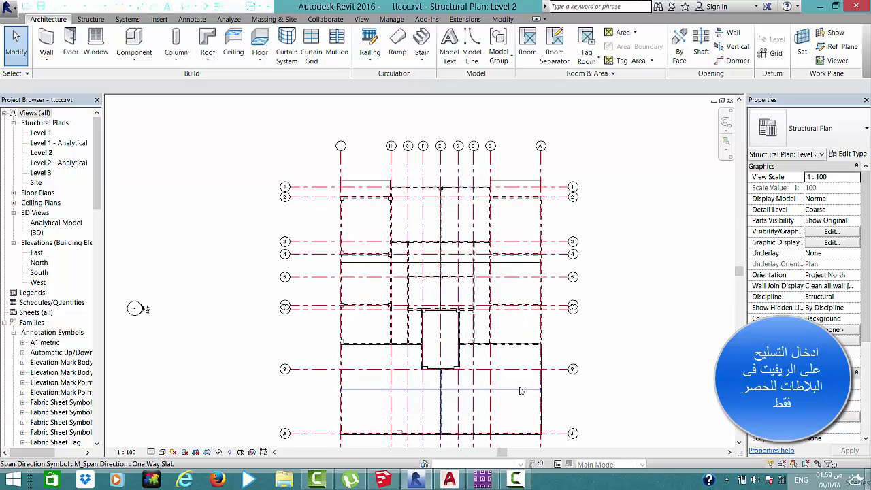
Start area reinforcement on the Level 2 floor from the Structure tab
{"action": "left_click", "coordinate": [85, 21]}
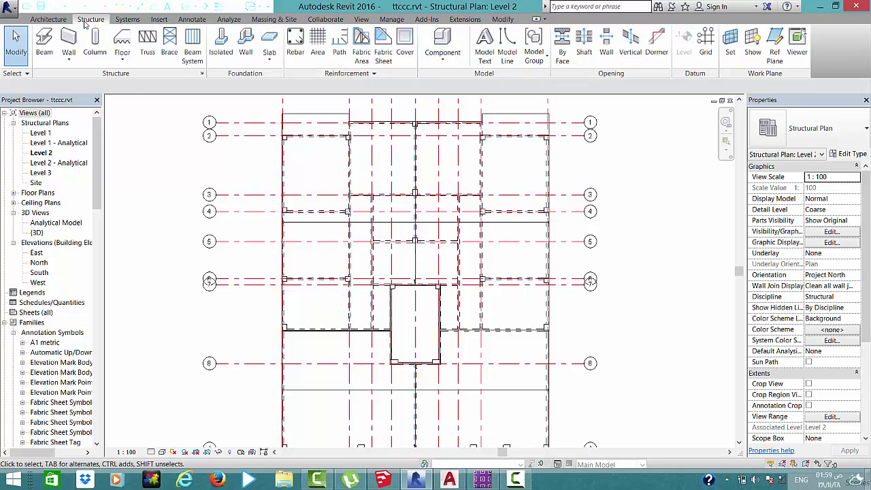
{"action": "left_click", "coordinate": [321, 60]}
{"action": "left_click", "coordinate": [321, 60]}
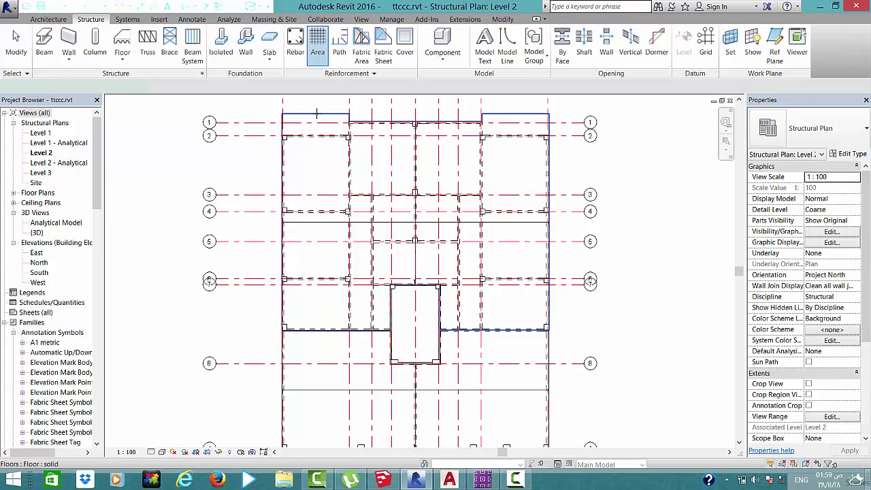
{"action": "left_click", "coordinate": [316, 115]}
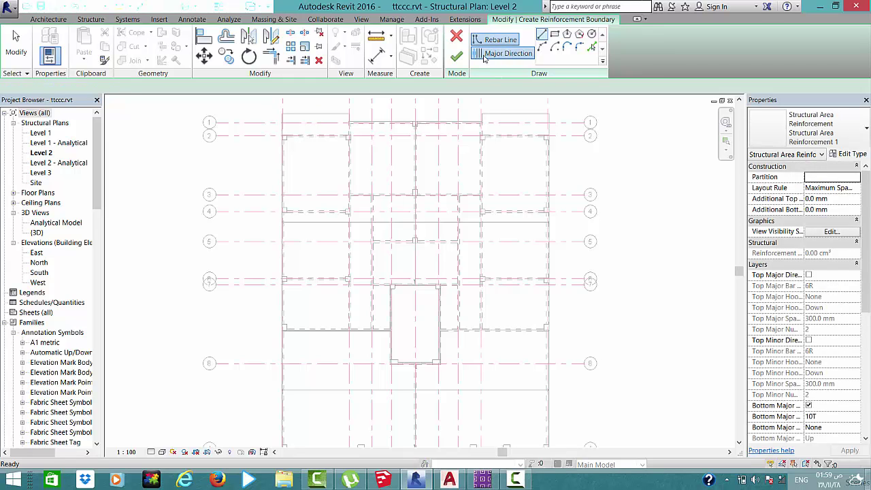
Draw a short major-direction line in the top-left bay
{"action": "left_click", "coordinate": [485, 58]}
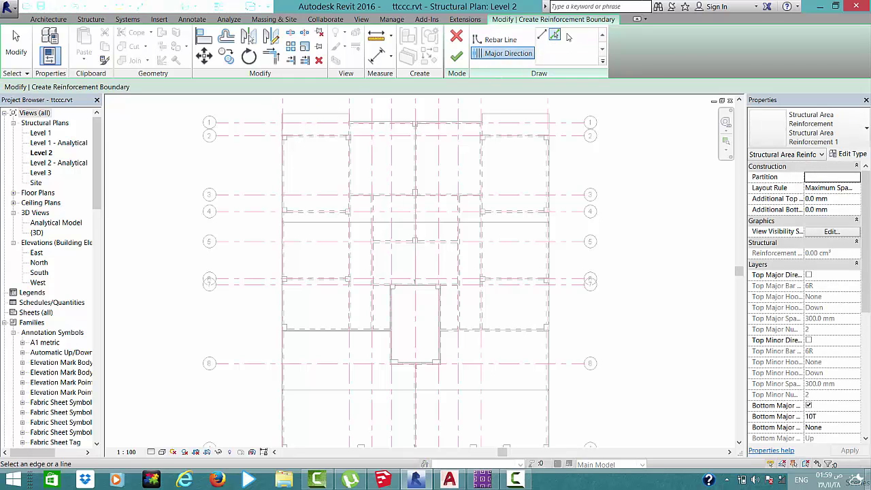
{"action": "left_click", "coordinate": [542, 35]}
{"action": "left_click", "coordinate": [296, 150]}
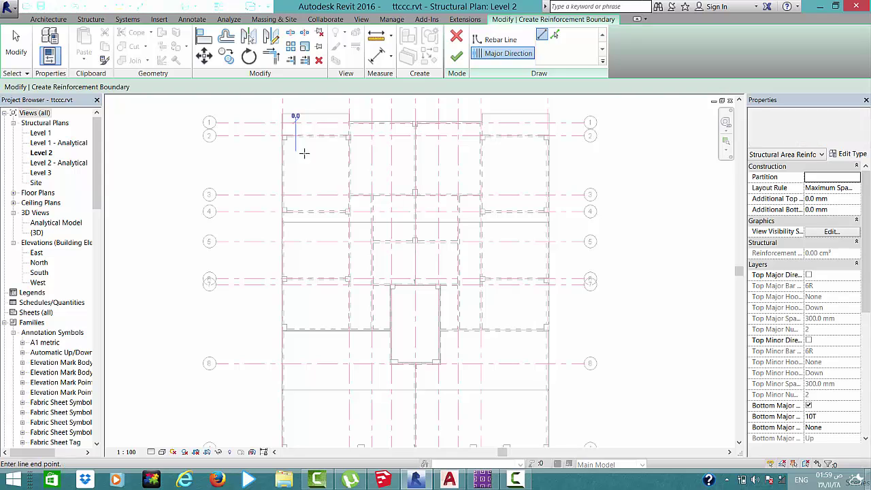
{"action": "left_click", "coordinate": [335, 153]}
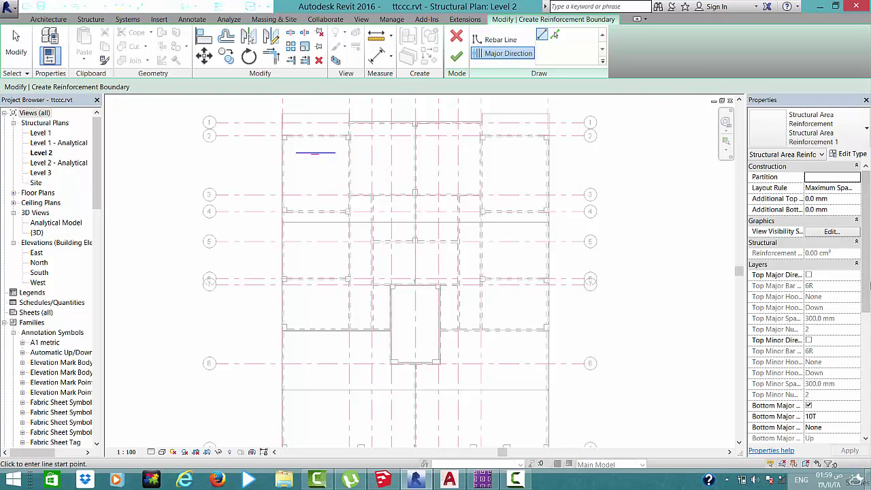
{"action": "scroll", "coordinate": [864, 292], "scroll_direction": "down", "scroll_amount": 3}
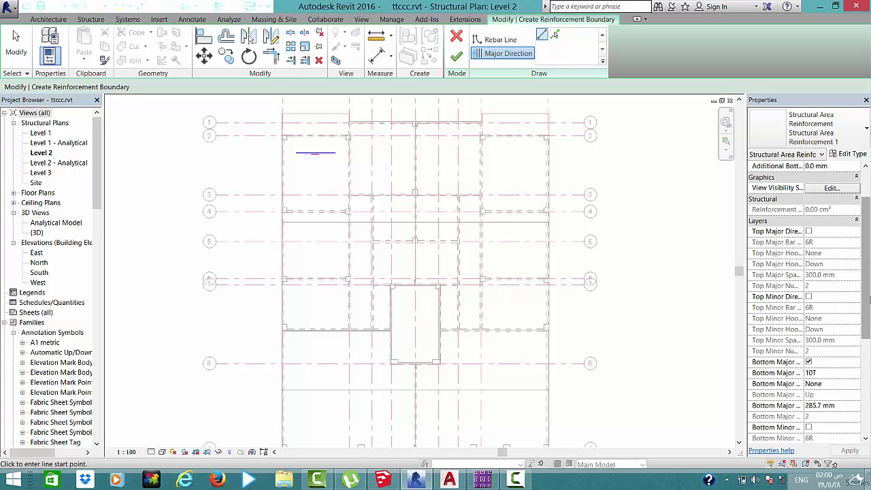
Review and edit the bottom major bar type and spacing in Properties
{"action": "left_click_drag", "start_coordinate": [867, 335], "coordinate": [868, 396]}
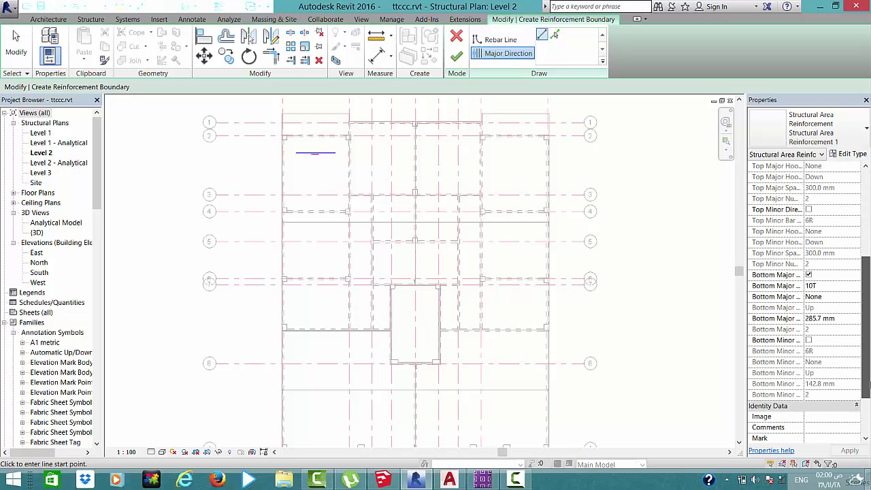
{"action": "left_click", "coordinate": [846, 290]}
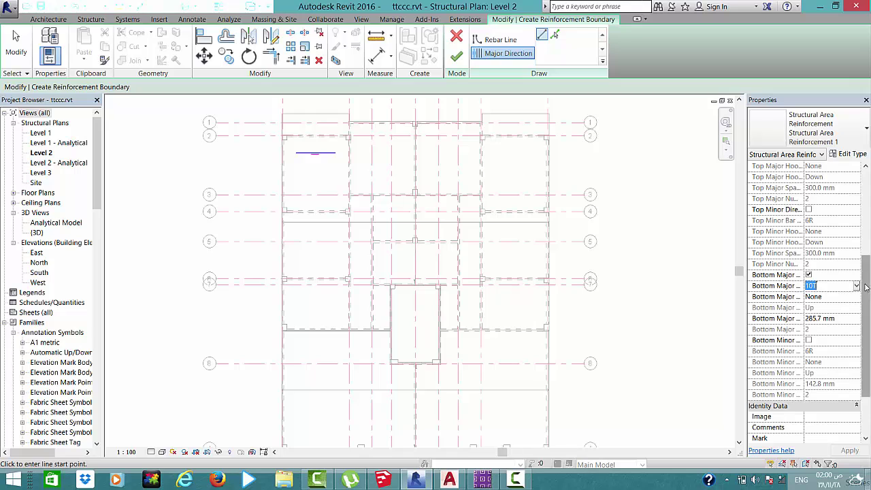
{"action": "left_click", "coordinate": [844, 321]}
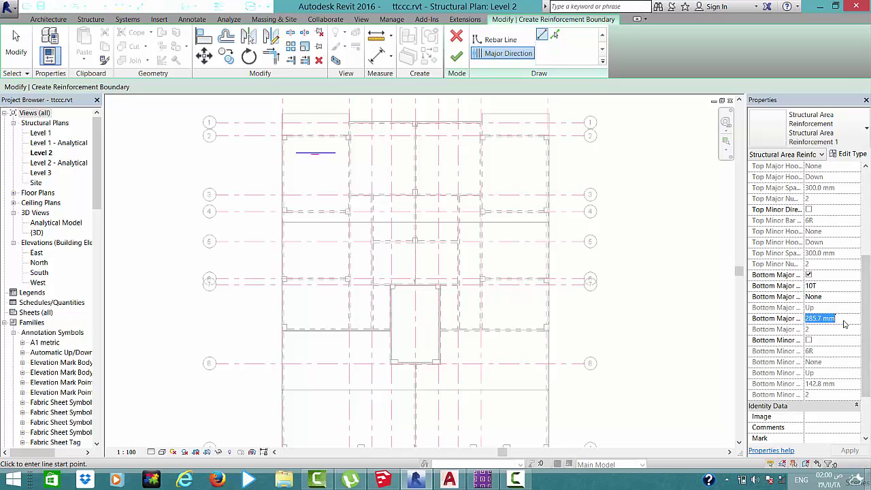
{"action": "type", "text": "1"}
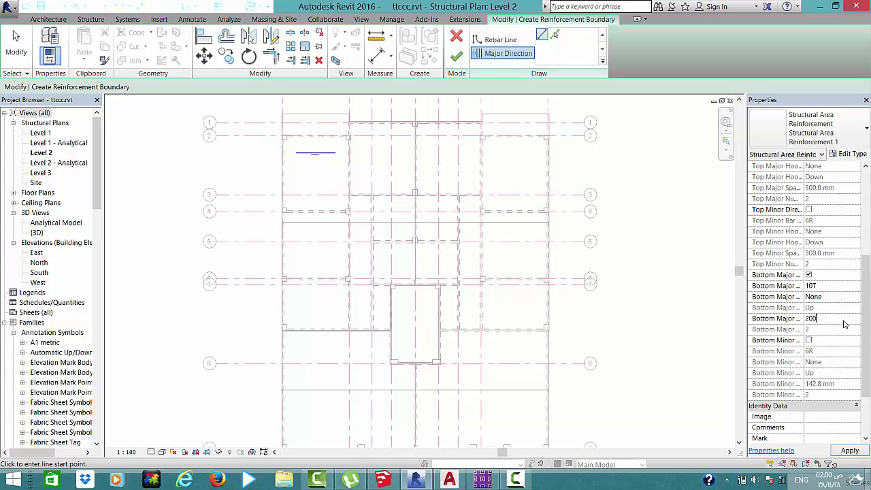
Enable bottom minor bars as 10T at 200 mm spacing and apply
{"action": "left_click", "coordinate": [809, 341]}
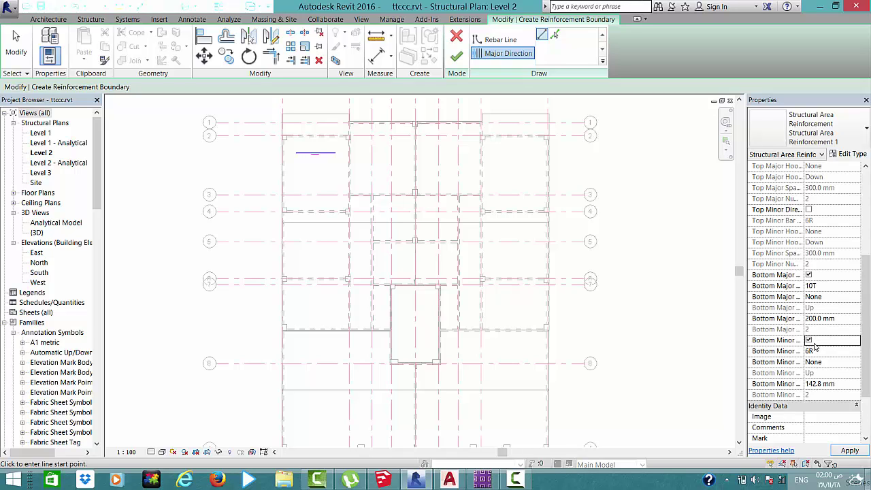
{"action": "left_click", "coordinate": [843, 351]}
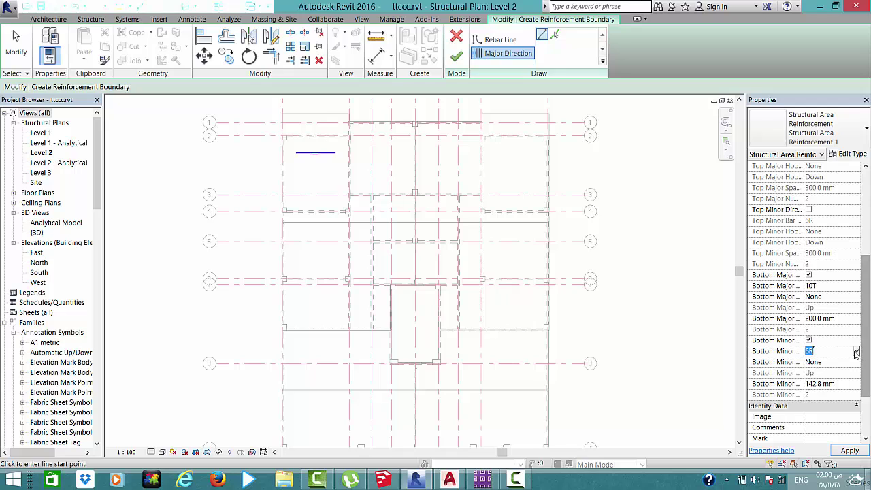
{"action": "left_click", "coordinate": [856, 351]}
{"action": "left_click", "coordinate": [856, 395]}
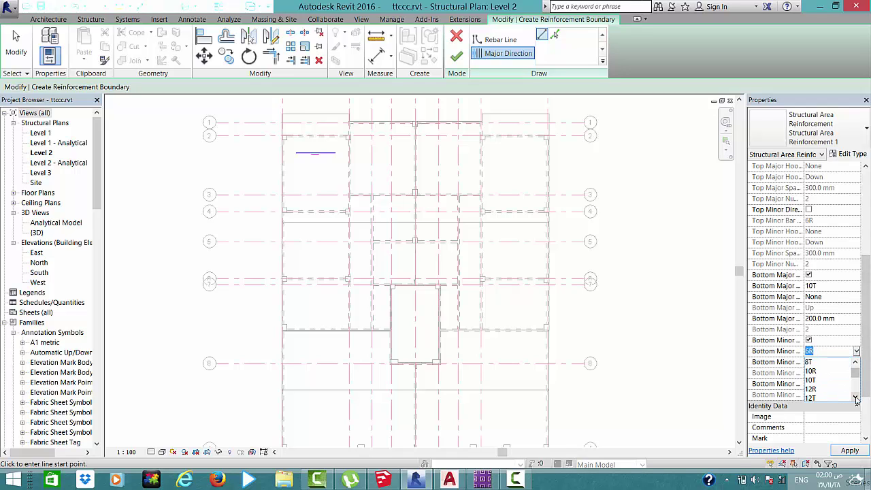
{"action": "left_click", "coordinate": [824, 379]}
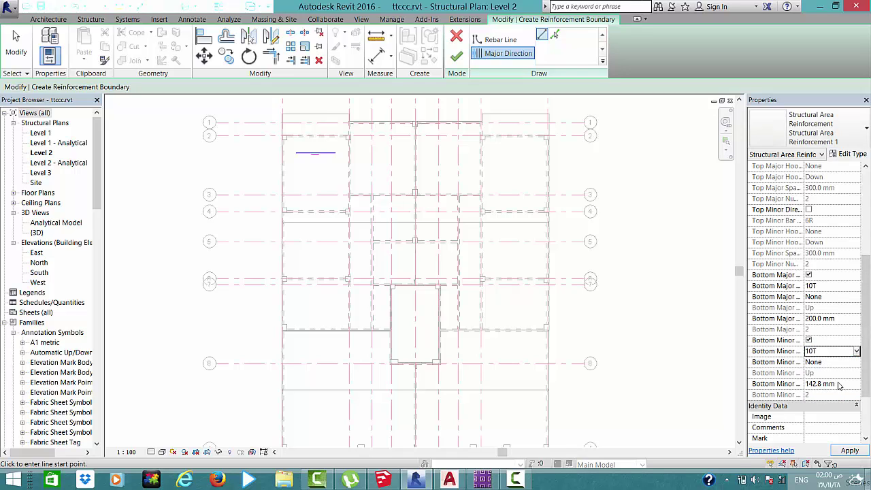
{"action": "left_click", "coordinate": [838, 383]}
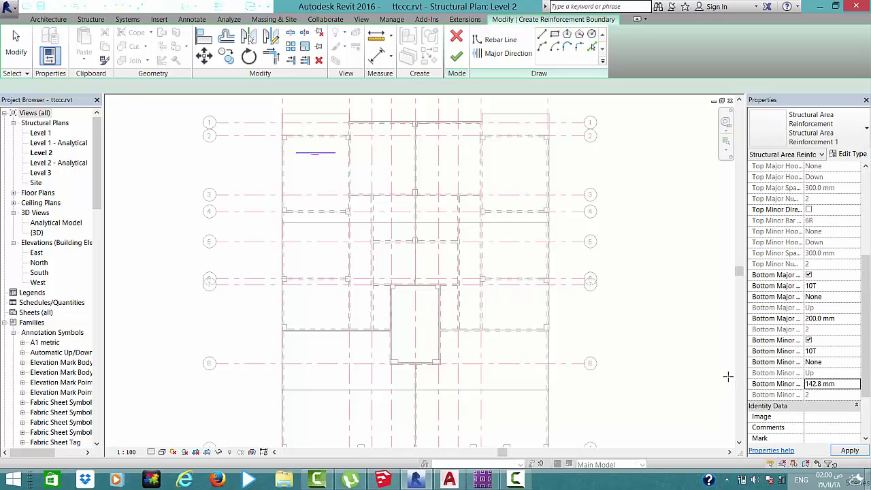
{"action": "double_click", "coordinate": [831, 384]}
{"action": "type", "text": "200"}
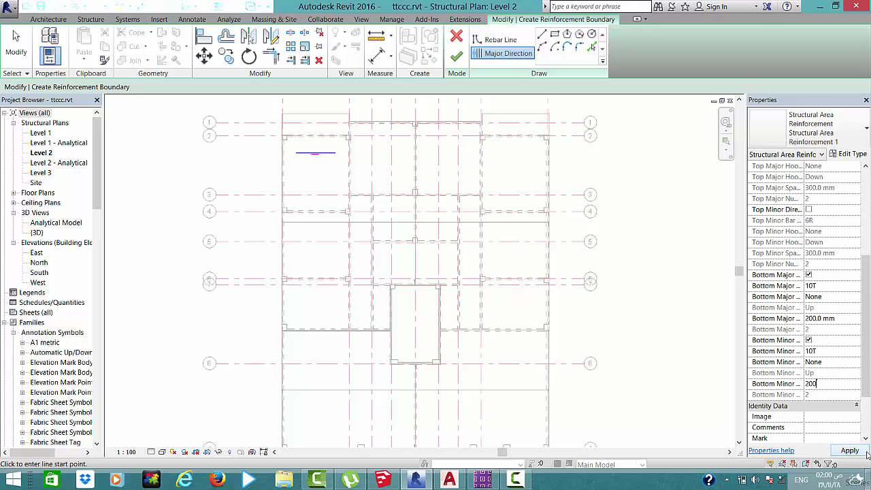
{"action": "left_click", "coordinate": [848, 451]}
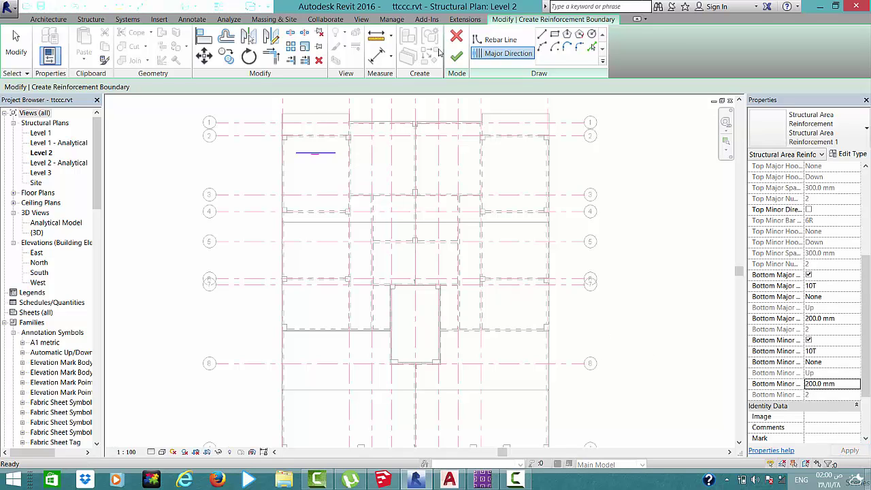
Finish the area reinforcement sketch and minimize Revit to return to SAFE
{"action": "left_click", "coordinate": [457, 60]}
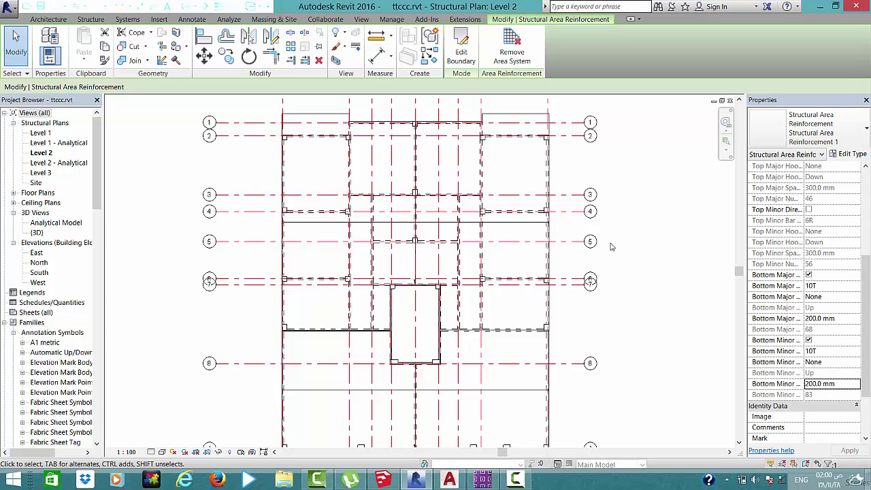
{"action": "left_click", "coordinate": [819, 8]}
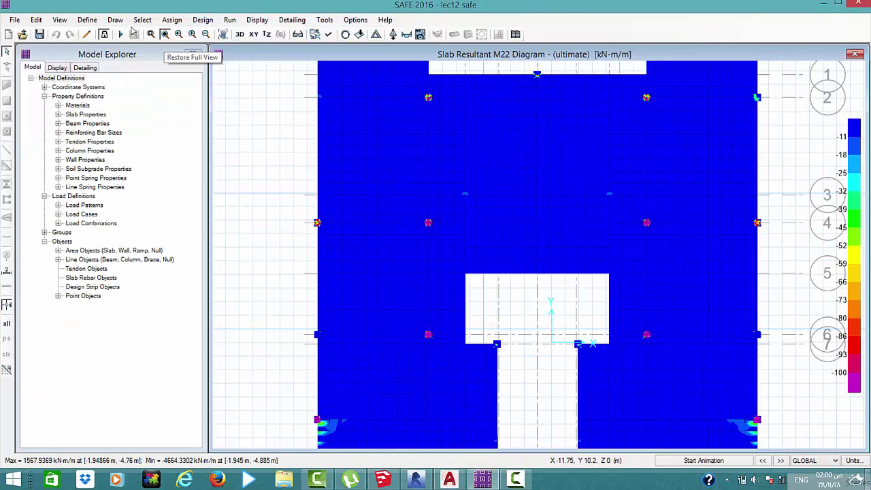
Switch to SketchUp's slabrft.skp model showing scene 12 flat
{"action": "left_click", "coordinate": [383, 481]}
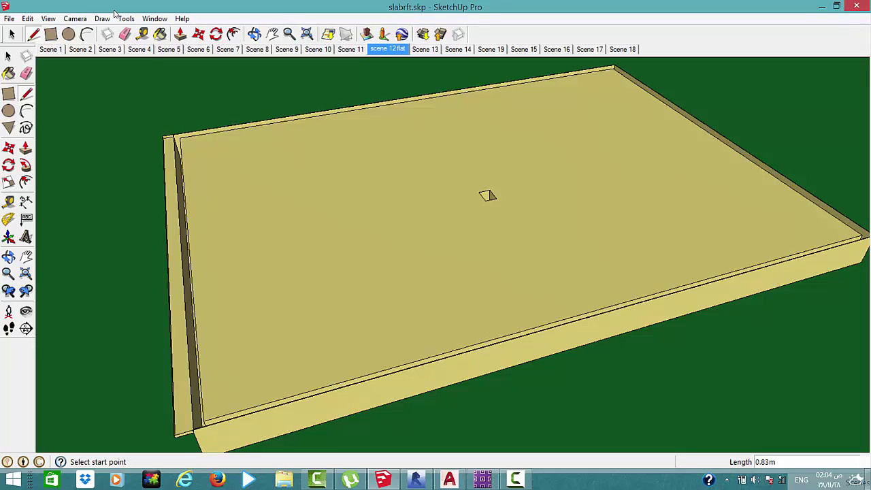
Select the Select tool and show Scene 2 with the red moment diagram beneath the slab
{"action": "key", "text": "space"}
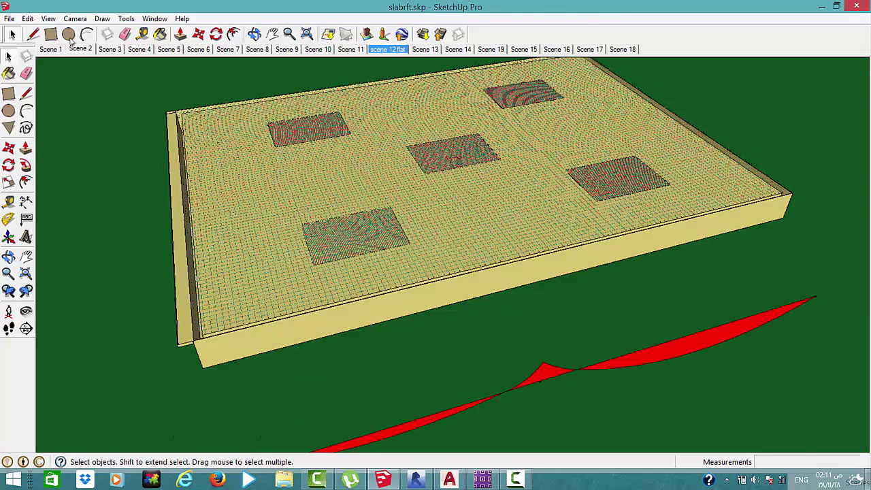
{"action": "left_click", "coordinate": [72, 45]}
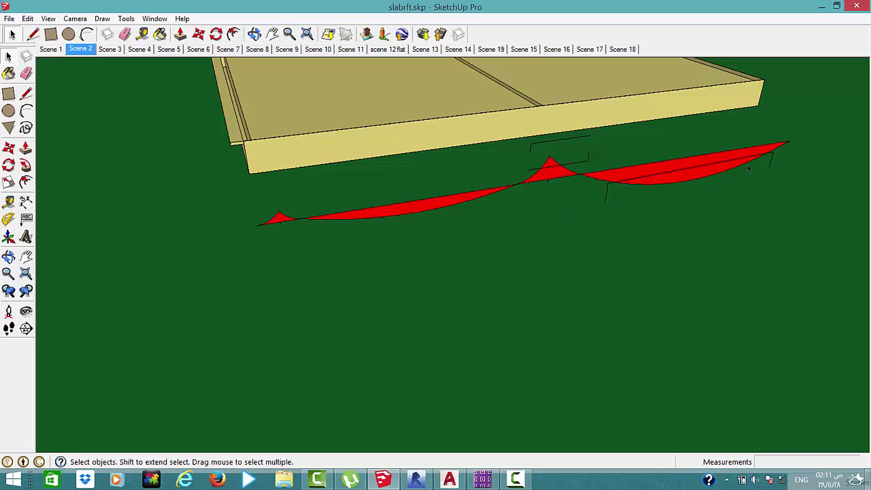
Zoom in, select then deselect the red moment-diagram peak, and return to scene 12 flat
{"action": "scroll", "coordinate": [544, 170], "scroll_direction": "up", "scroll_amount": 5}
{"action": "scroll", "coordinate": [571, 166], "scroll_direction": "down", "scroll_amount": 4}
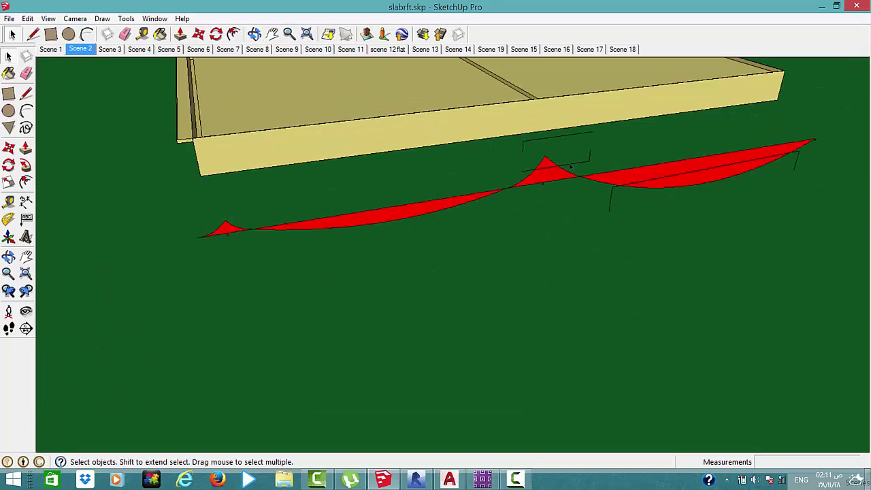
{"action": "scroll", "coordinate": [572, 167], "scroll_direction": "up", "scroll_amount": 2}
{"action": "scroll", "coordinate": [560, 169], "scroll_direction": "up", "scroll_amount": 1}
{"action": "left_click_drag", "start_coordinate": [582, 169], "coordinate": [506, 177]}
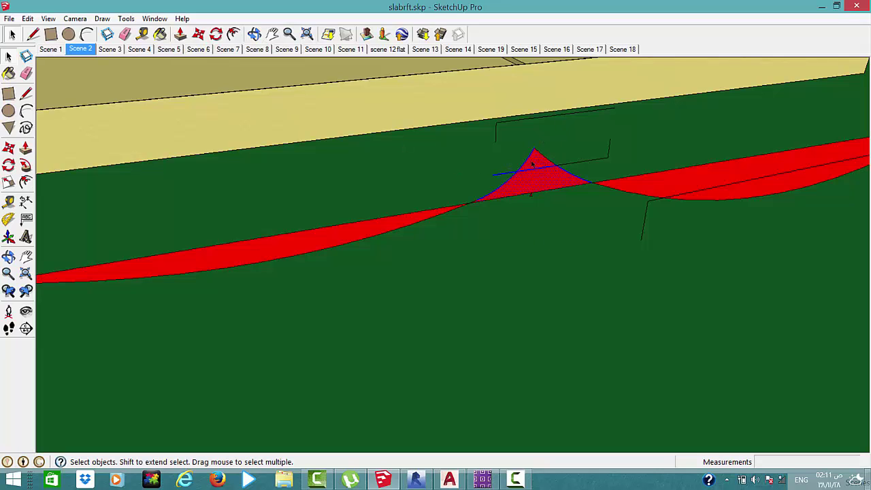
{"action": "scroll", "coordinate": [545, 158], "scroll_direction": "down", "scroll_amount": 2}
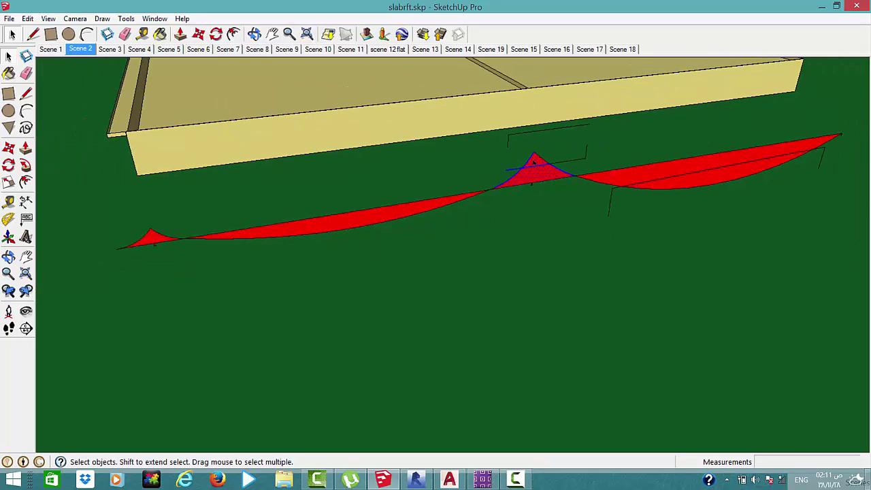
{"action": "scroll", "coordinate": [544, 158], "scroll_direction": "down", "scroll_amount": 1}
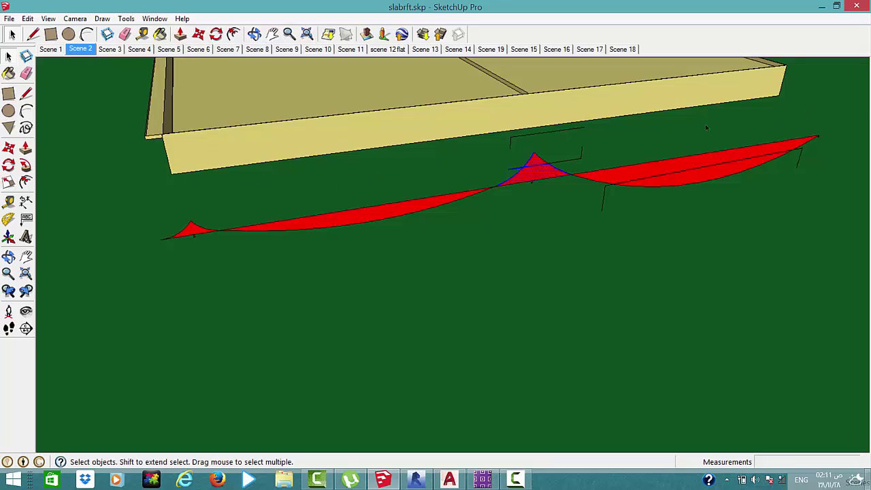
{"action": "left_click", "coordinate": [510, 260]}
{"action": "left_click", "coordinate": [386, 50]}
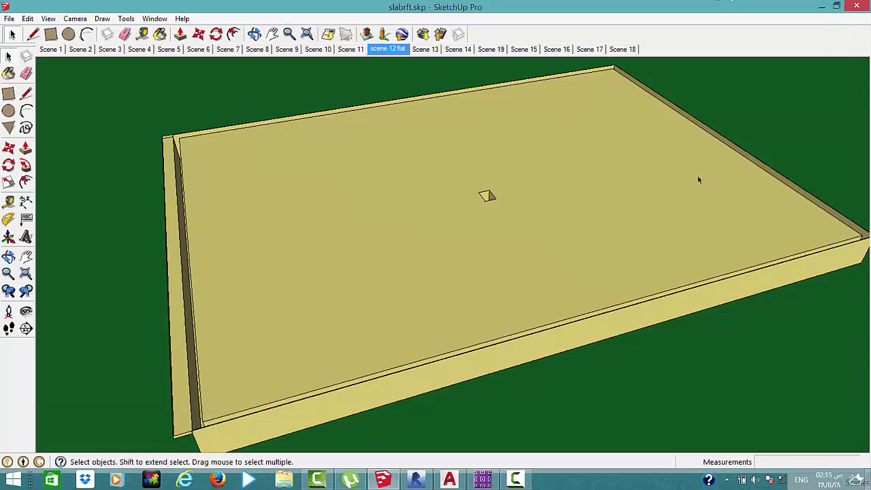
Step through rebar scenes 13, 14, 19, 15, 16, 17 and finally 18
{"action": "left_click", "coordinate": [425, 49]}
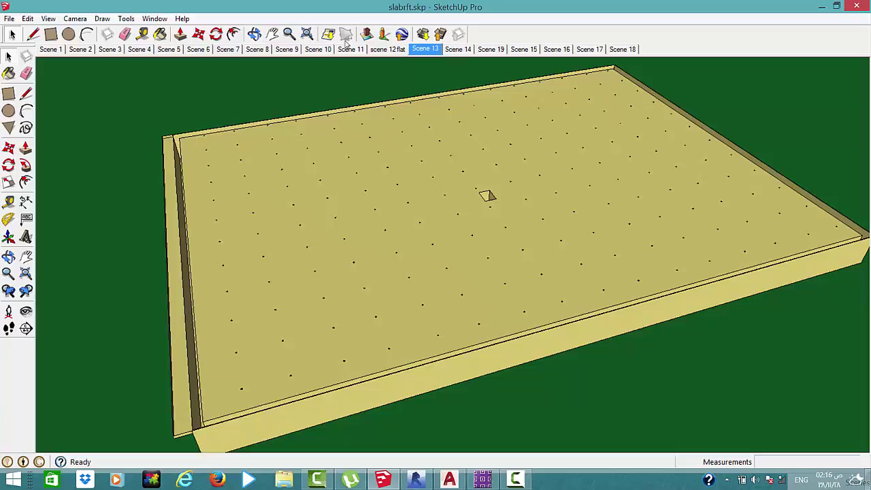
{"action": "left_click", "coordinate": [458, 49]}
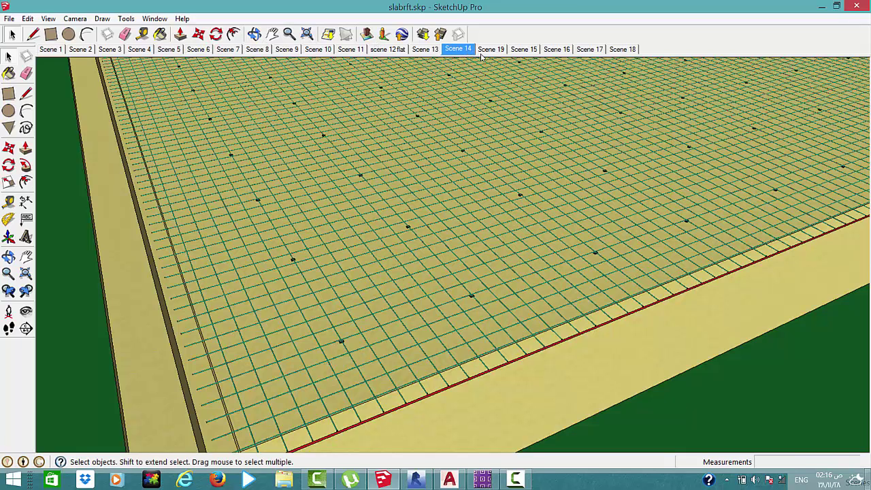
{"action": "left_click", "coordinate": [486, 52]}
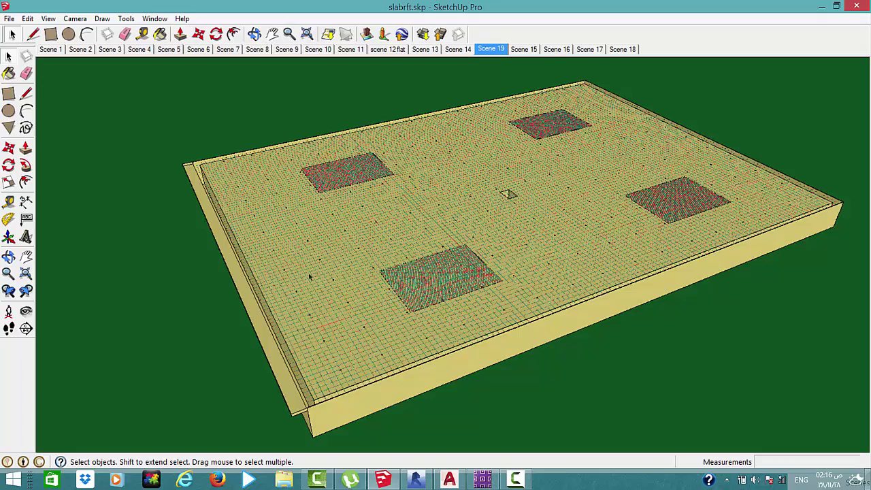
{"action": "left_click", "coordinate": [529, 50]}
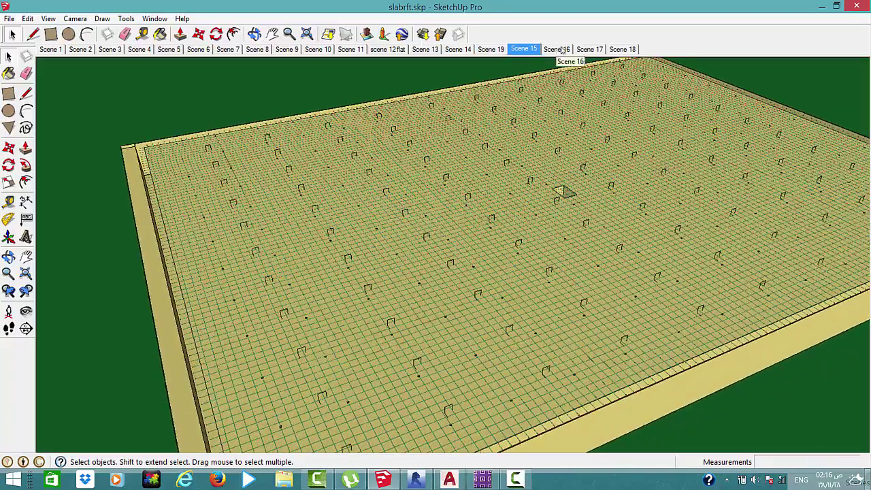
{"action": "left_click", "coordinate": [562, 51]}
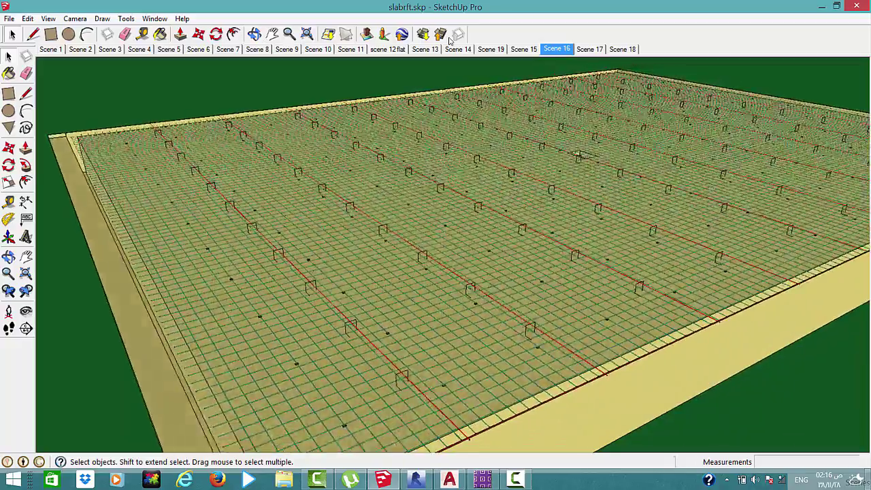
{"action": "left_click", "coordinate": [590, 51]}
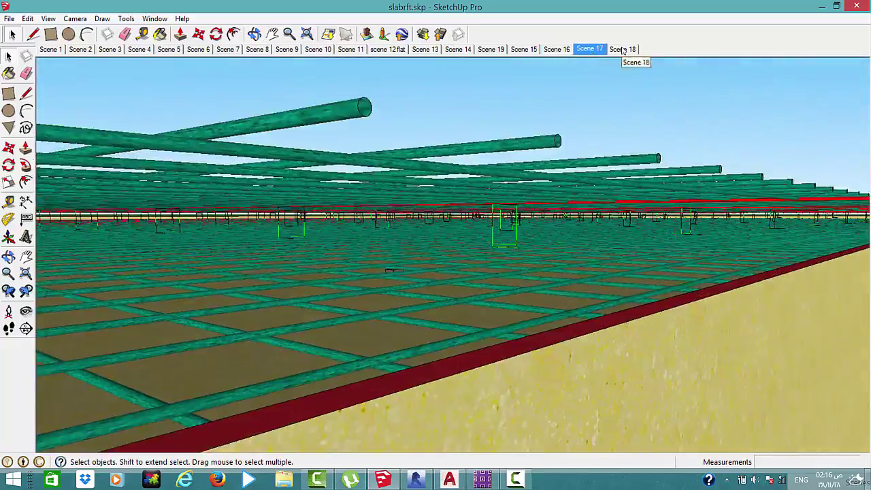
{"action": "left_click", "coordinate": [623, 51]}
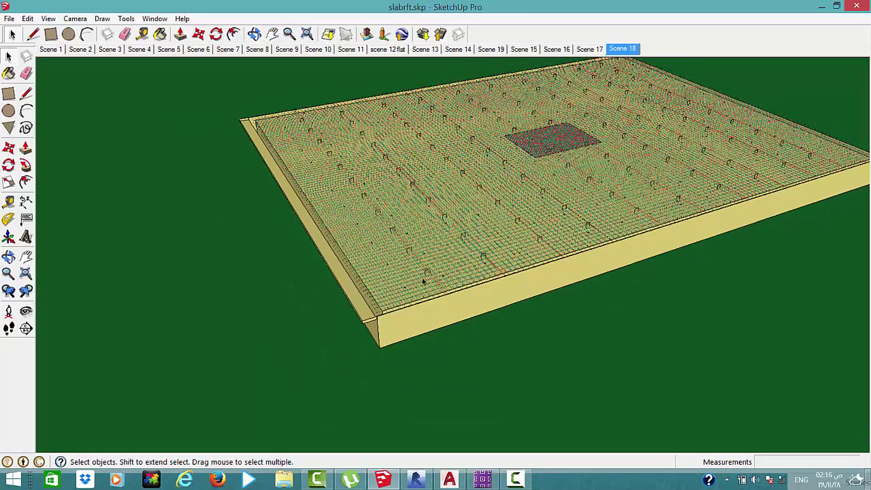
Zoom and orbit until the whole rebar-gridded slab is seen from above at an angle
{"action": "scroll", "coordinate": [423, 280], "scroll_direction": "up", "scroll_amount": 2}
{"action": "scroll", "coordinate": [435, 284], "scroll_direction": "up", "scroll_amount": 2}
{"action": "scroll", "coordinate": [449, 288], "scroll_direction": "up", "scroll_amount": 2}
{"action": "scroll", "coordinate": [474, 296], "scroll_direction": "up", "scroll_amount": 2}
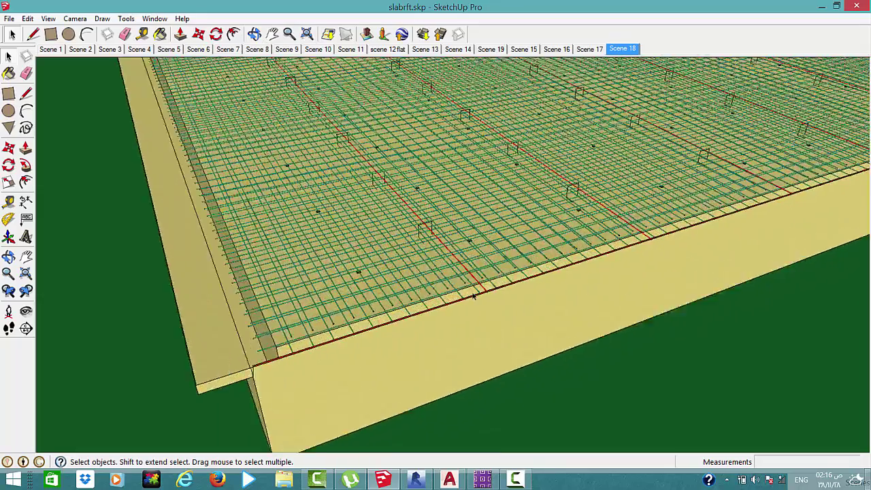
{"action": "scroll", "coordinate": [475, 295], "scroll_direction": "up", "scroll_amount": 2}
{"action": "scroll", "coordinate": [475, 295], "scroll_direction": "up", "scroll_amount": 2}
{"action": "mouse_move", "coordinate": [474, 294]}
{"action": "middle_mouse_down"}
{"action": "mouse_move", "coordinate": [470, 240]}
{"action": "mouse_move", "coordinate": [404, 148]}
{"action": "mouse_move", "coordinate": [426, 206]}
{"action": "middle_mouse_up"}
{"action": "scroll", "coordinate": [373, 199], "scroll_direction": "up", "scroll_amount": 1}
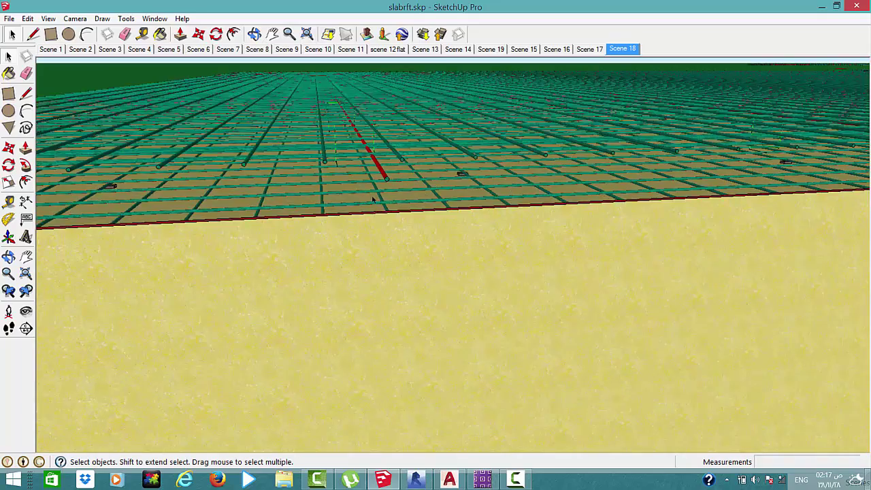
{"action": "scroll", "coordinate": [372, 199], "scroll_direction": "up", "scroll_amount": 2}
{"action": "scroll", "coordinate": [379, 178], "scroll_direction": "up", "scroll_amount": 2}
{"action": "scroll", "coordinate": [407, 212], "scroll_direction": "up", "scroll_amount": 2}
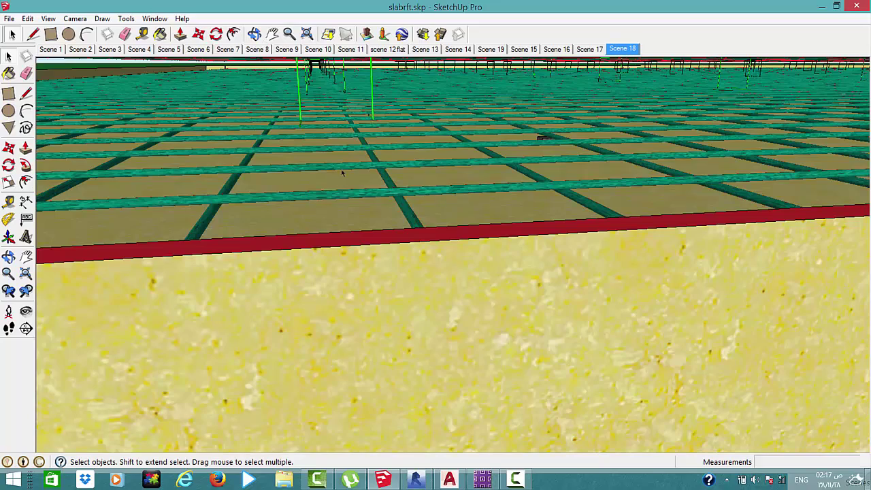
{"action": "scroll", "coordinate": [342, 173], "scroll_direction": "down", "scroll_amount": 2}
{"action": "scroll", "coordinate": [343, 169], "scroll_direction": "down", "scroll_amount": 1}
{"action": "middle_click_drag", "start_coordinate": [343, 169], "coordinate": [348, 131]}
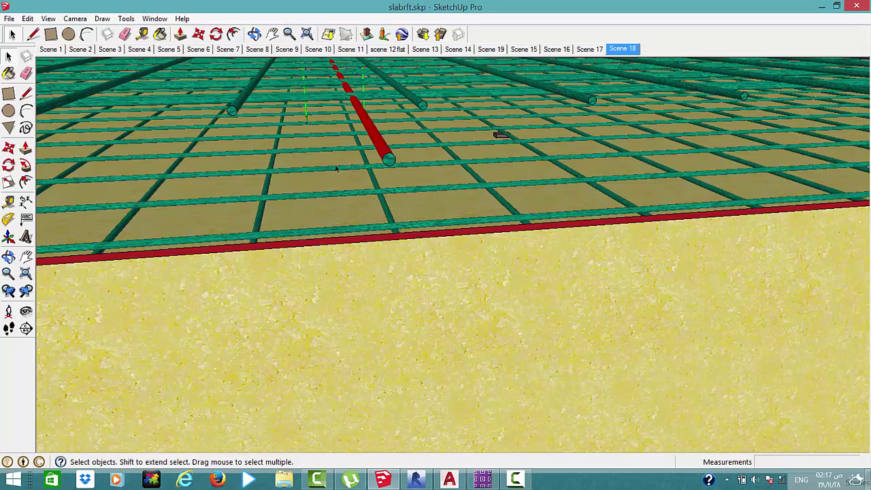
{"action": "scroll", "coordinate": [368, 106], "scroll_direction": "down", "scroll_amount": 1}
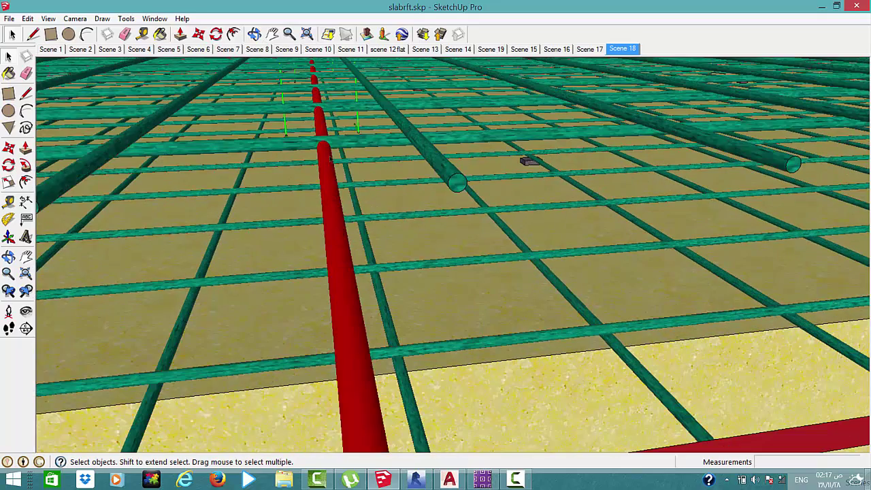
{"action": "scroll", "coordinate": [330, 160], "scroll_direction": "down", "scroll_amount": 3}
{"action": "scroll", "coordinate": [331, 191], "scroll_direction": "down", "scroll_amount": 2}
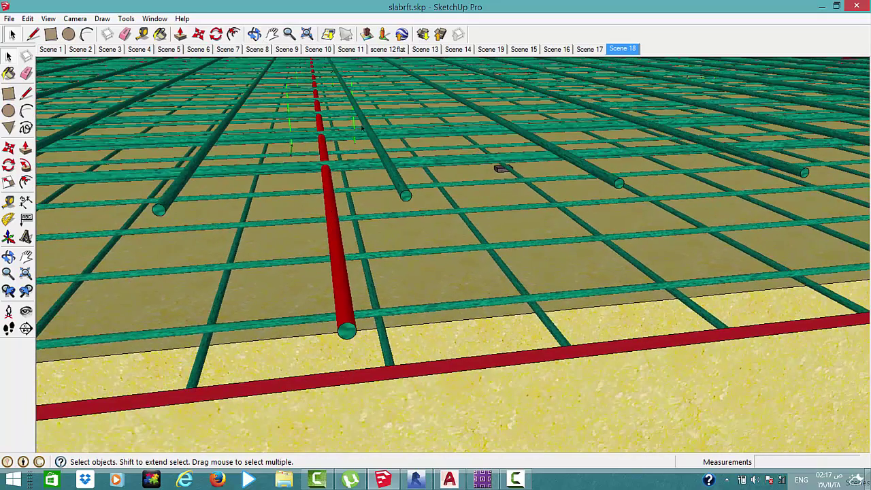
{"action": "middle_click_drag", "start_coordinate": [351, 179], "coordinate": [164, 232]}
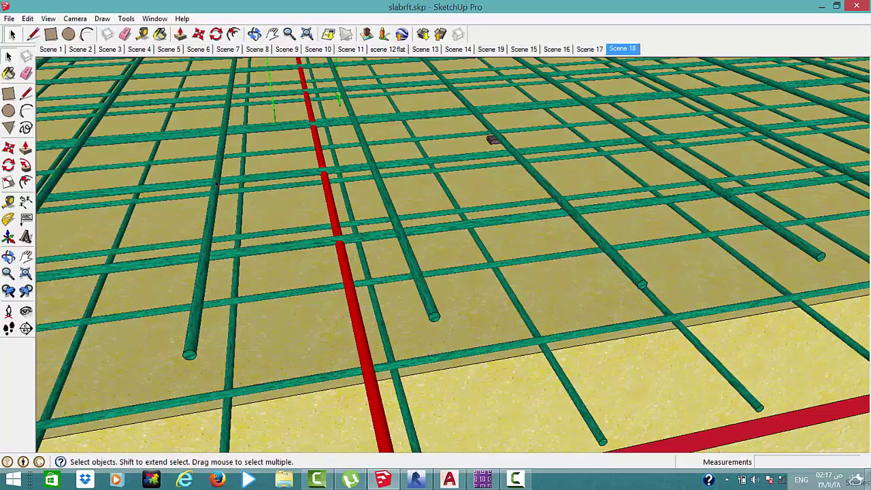
{"action": "scroll", "coordinate": [311, 179], "scroll_direction": "down", "scroll_amount": 2}
{"action": "scroll", "coordinate": [311, 179], "scroll_direction": "down", "scroll_amount": 2}
{"action": "scroll", "coordinate": [311, 179], "scroll_direction": "down", "scroll_amount": 2}
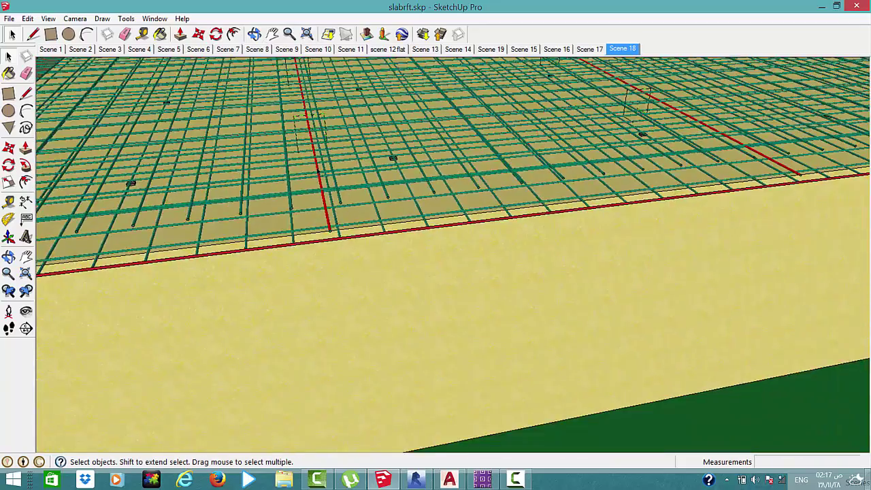
{"action": "scroll", "coordinate": [311, 179], "scroll_direction": "down", "scroll_amount": 2}
{"action": "mouse_move", "coordinate": [321, 170]}
{"action": "middle_mouse_down"}
{"action": "mouse_move", "coordinate": [374, 176]}
{"action": "mouse_move", "coordinate": [385, 192]}
{"action": "mouse_move", "coordinate": [521, 156]}
{"action": "mouse_move", "coordinate": [531, 134]}
{"action": "mouse_move", "coordinate": [492, 84]}
{"action": "mouse_move", "coordinate": [416, 84]}
{"action": "mouse_move", "coordinate": [369, 150]}
{"action": "mouse_move", "coordinate": [357, 235]}
{"action": "mouse_move", "coordinate": [249, 60]}
{"action": "mouse_move", "coordinate": [344, 102]}
{"action": "middle_mouse_up"}
{"action": "scroll", "coordinate": [358, 235], "scroll_direction": "down", "scroll_amount": 3}
{"action": "middle_click_drag", "start_coordinate": [418, 121], "coordinate": [439, 174]}
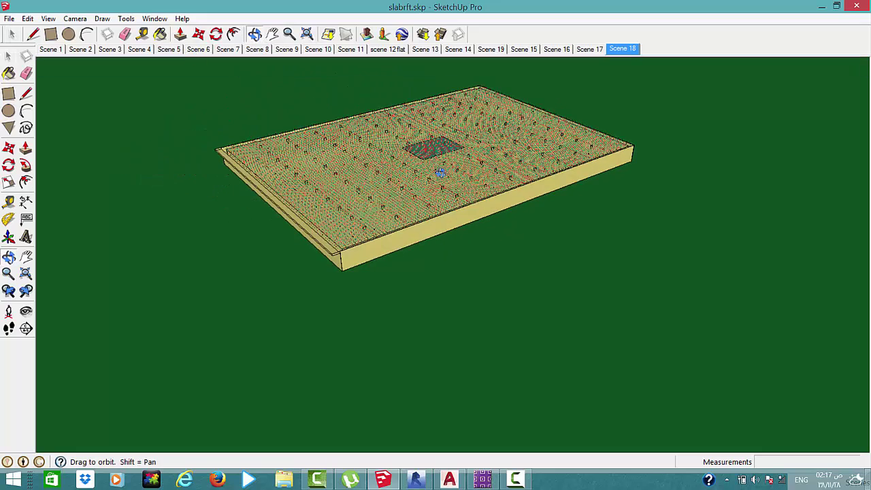
In SAFE, show slab forces/stresses for the M11 moment component
{"action": "left_click", "coordinate": [511, 479]}
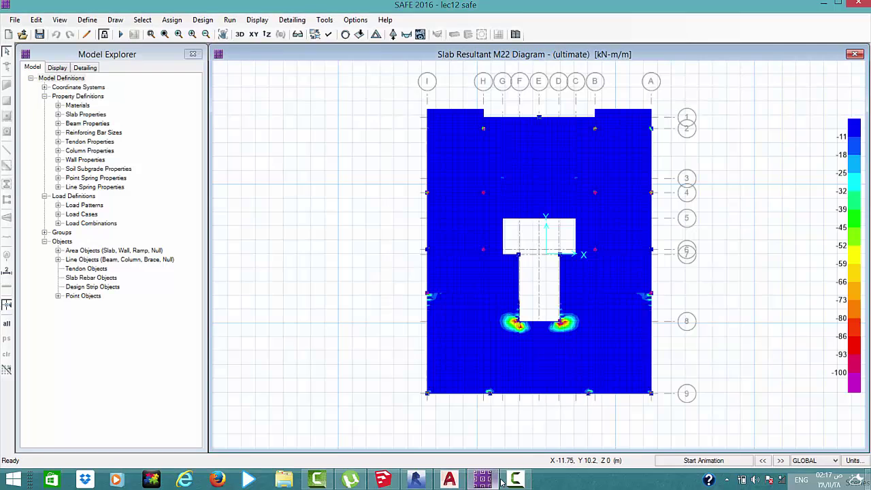
{"action": "left_click", "coordinate": [254, 21]}
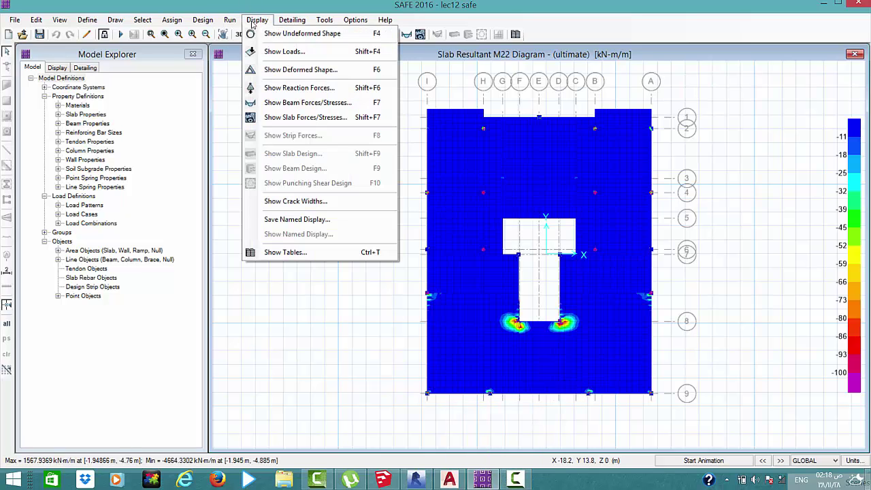
{"action": "left_click", "coordinate": [289, 117]}
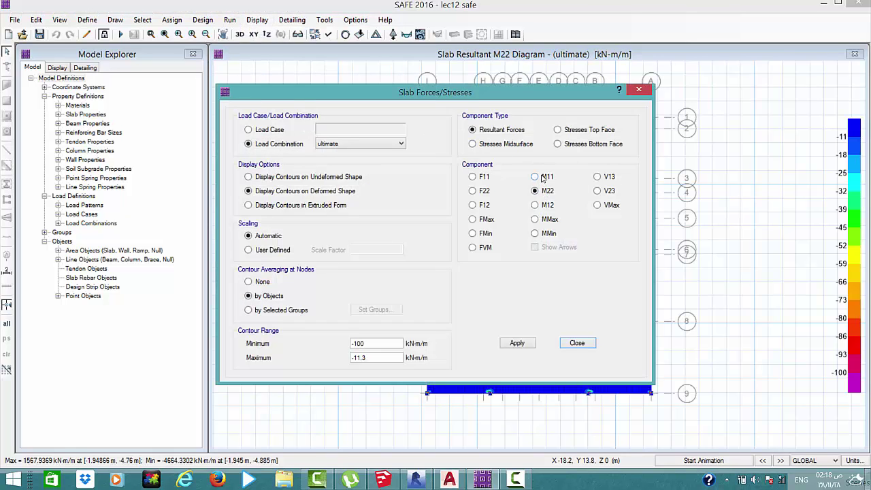
{"action": "left_click", "coordinate": [542, 177]}
Set the contour range to minimum 6*79*0.8*180*360/1000000 (24.57216) and maximum 100, then apply
{"action": "key", "text": "Tab"}
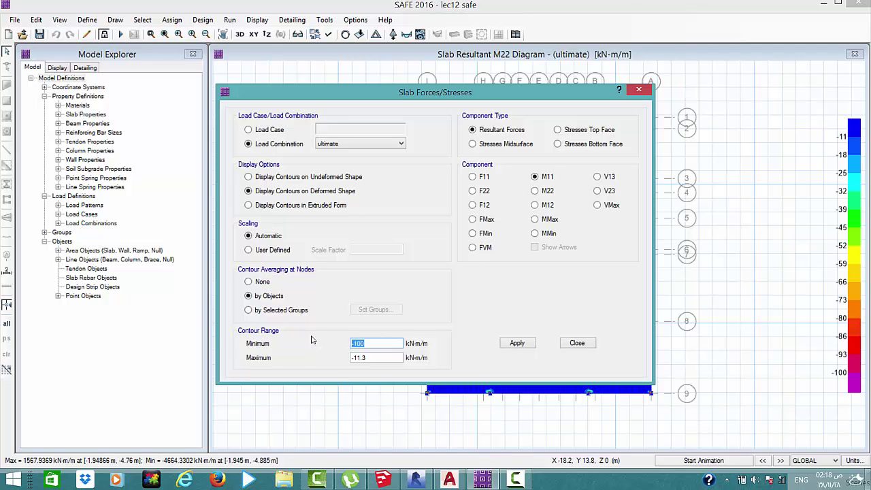
{"action": "type", "text": "0"}
{"action": "key", "text": "Tab"}
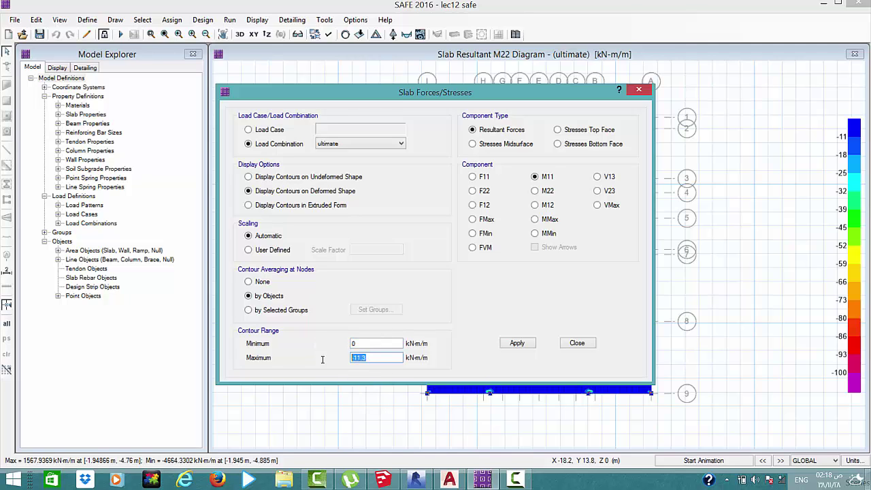
{"action": "type", "text": "0"}
{"action": "left_click", "coordinate": [371, 344]}
{"action": "key", "text": "shift+Home"}
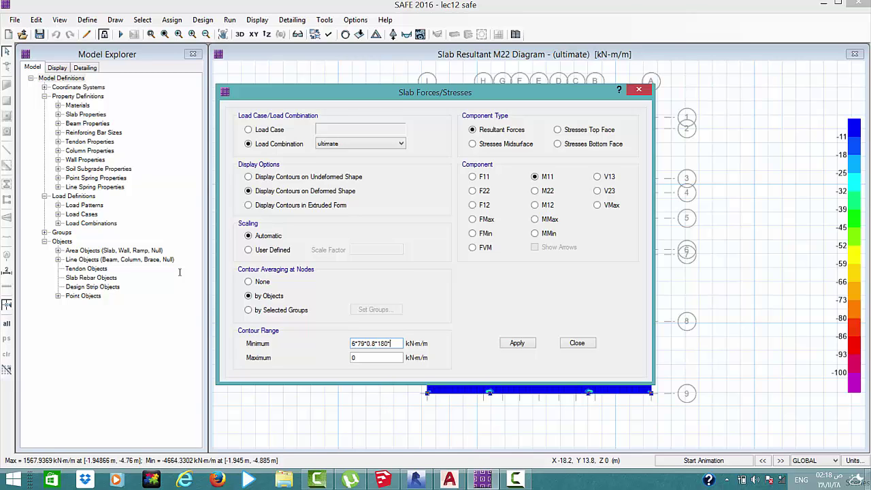
{"action": "type", "text": "*180*360"}
{"action": "type", "text": "/1"}
{"action": "type", "text": "000000"}
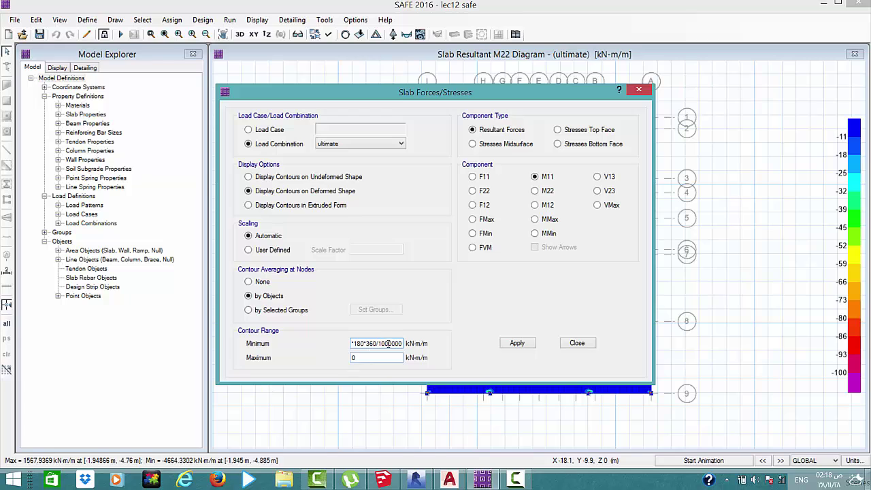
{"action": "left_click", "coordinate": [392, 358]}
{"action": "type", "text": "100"}
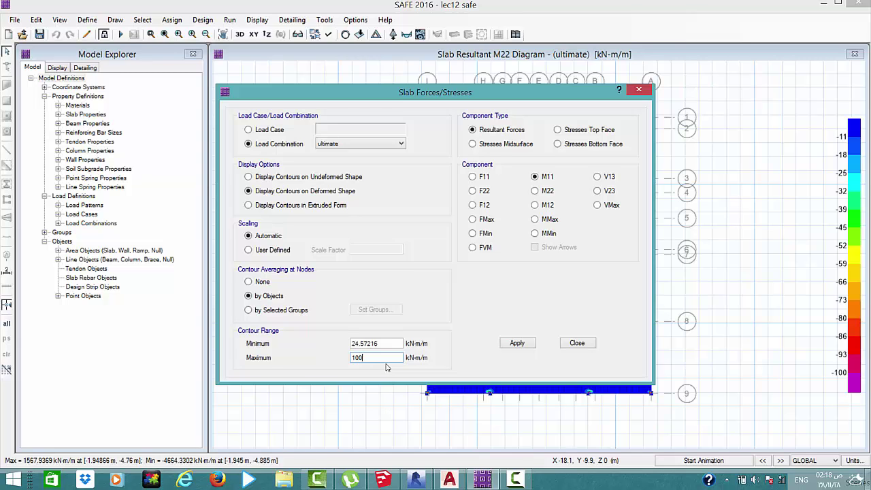
{"action": "left_click", "coordinate": [529, 344]}
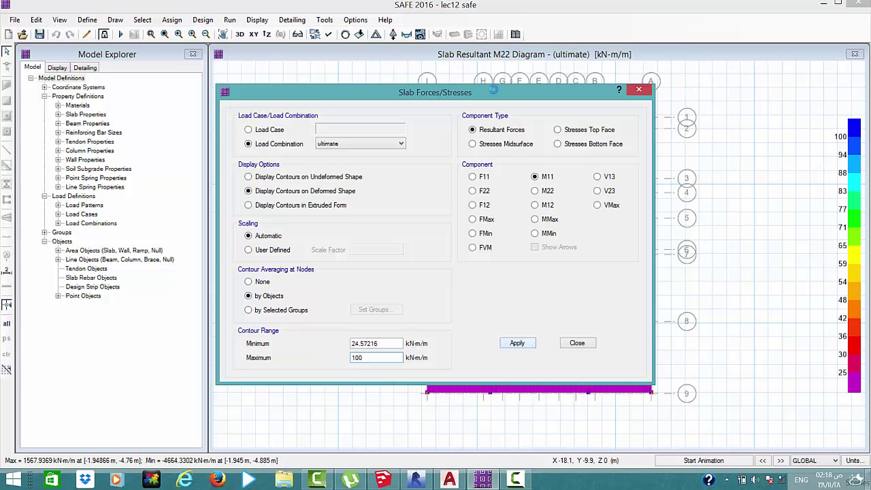
Move the Slab Forces/Stresses dialog aside and zoom into the M11 contour plan
{"action": "mouse_move", "coordinate": [493, 90]}
{"action": "left_mouse_down"}
{"action": "mouse_move", "coordinate": [241, 109]}
{"action": "mouse_move", "coordinate": [208, 73]}
{"action": "left_mouse_up"}
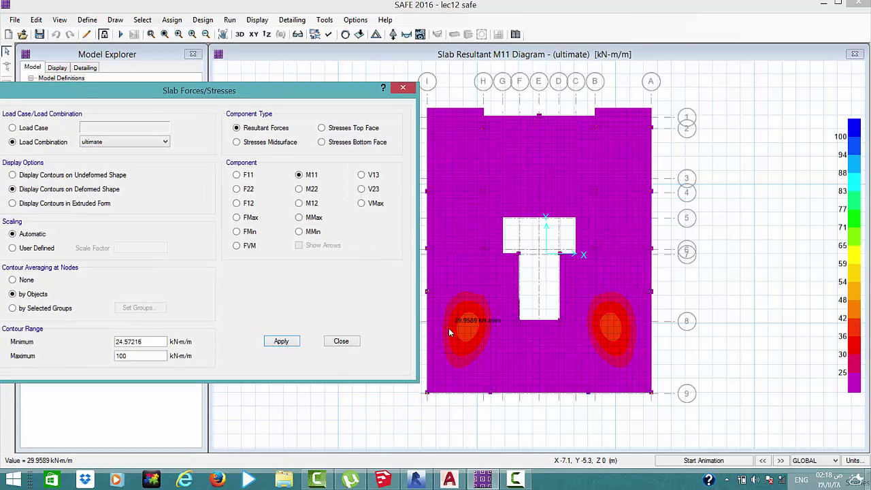
{"action": "mouse_move", "coordinate": [451, 348]}
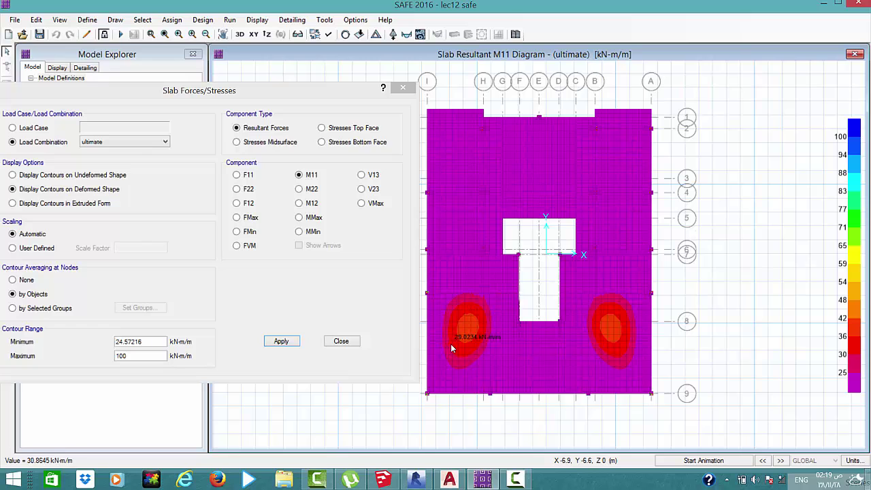
{"action": "scroll", "coordinate": [450, 340], "scroll_direction": "up", "scroll_amount": 2}
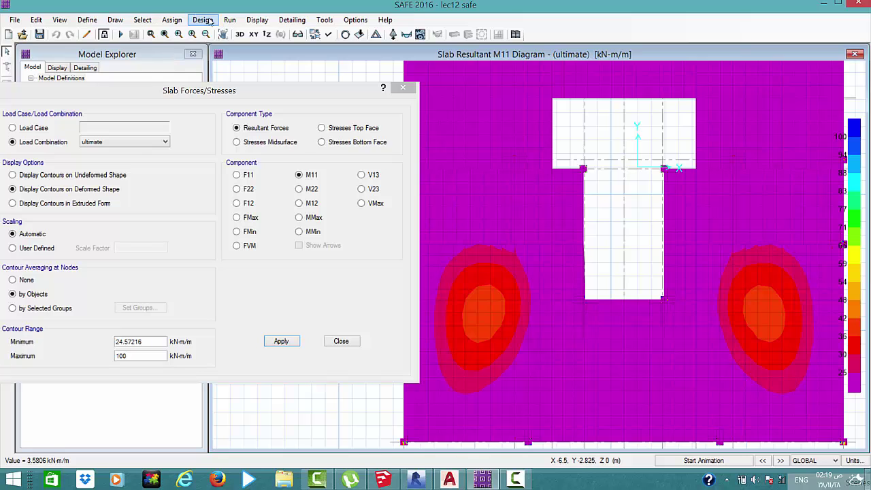
{"action": "left_click", "coordinate": [230, 20]}
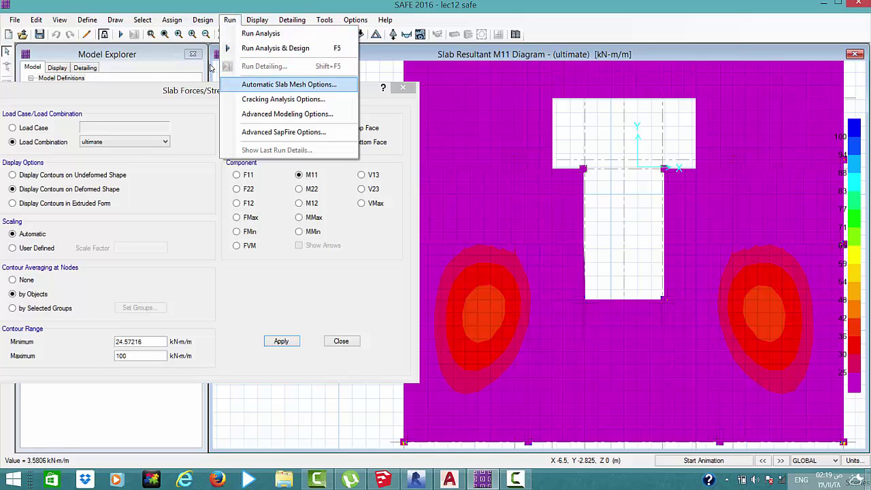
Review the slab mesh options, then raise the contour minimum to 28.66752 (×7/6) and apply
{"action": "left_click", "coordinate": [264, 83]}
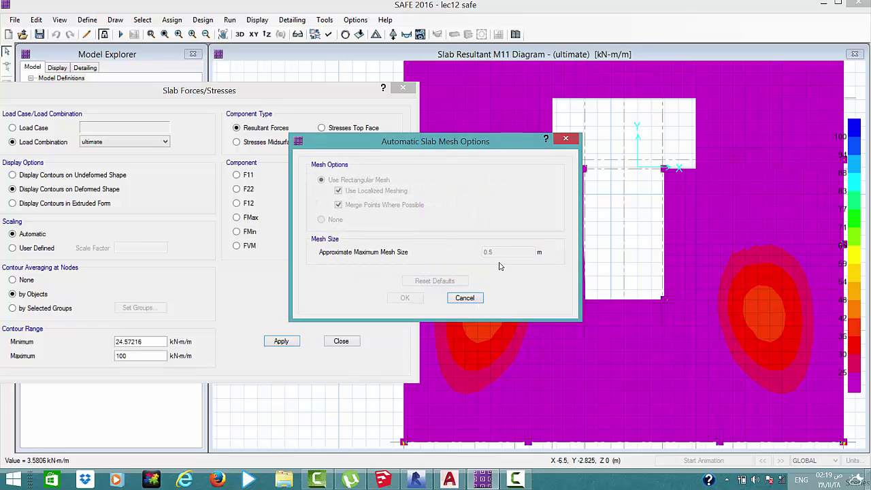
{"action": "left_click", "coordinate": [465, 298]}
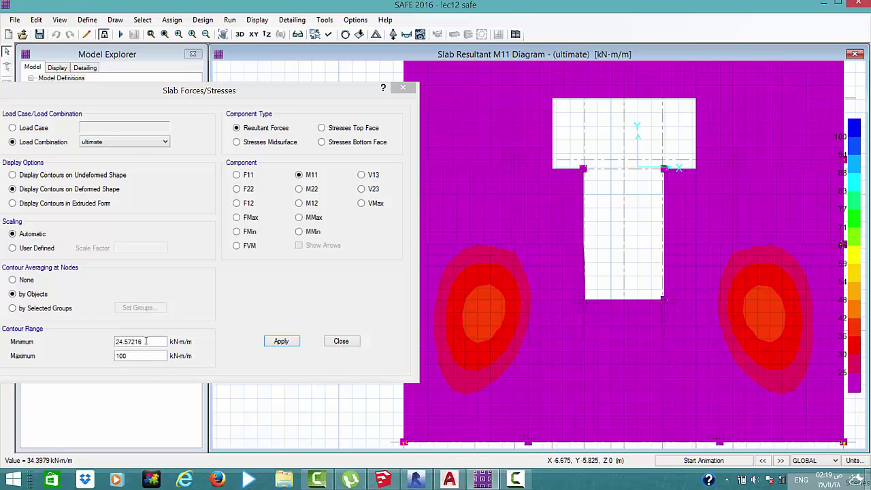
{"action": "left_click_drag", "start_coordinate": [151, 344], "coordinate": [103, 342]}
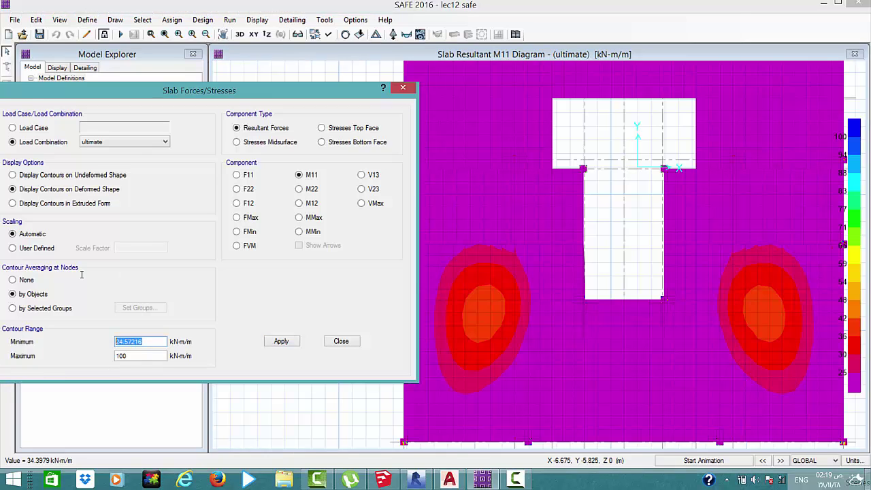
{"action": "left_click", "coordinate": [144, 349]}
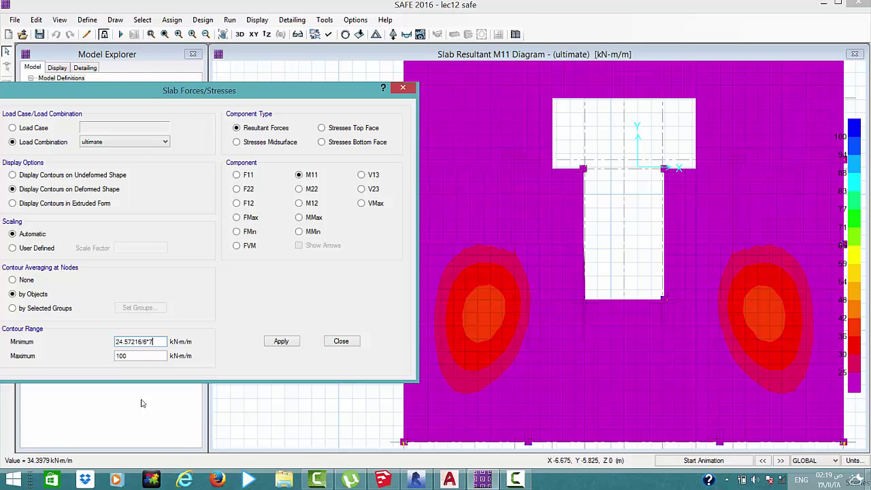
{"action": "left_click", "coordinate": [140, 355]}
{"action": "left_click", "coordinate": [287, 345]}
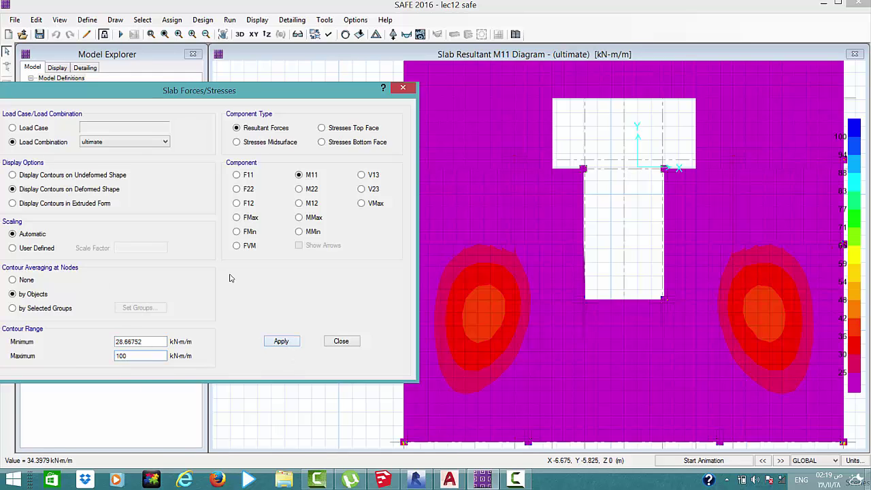
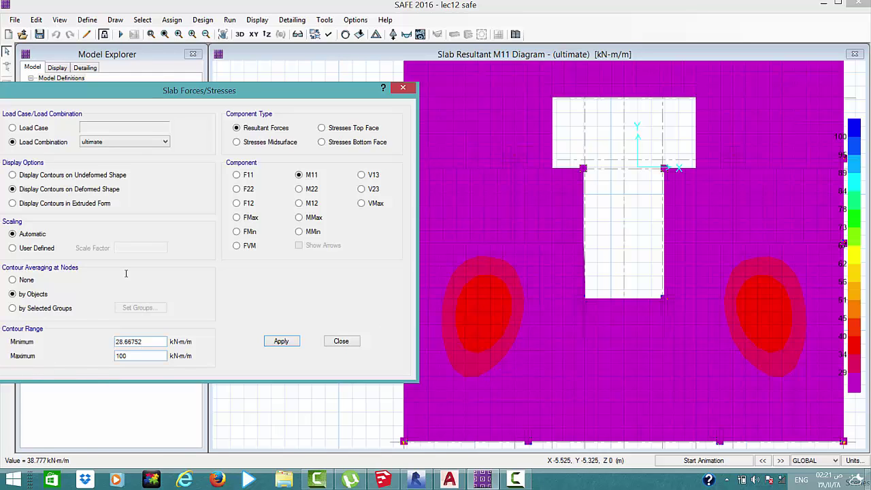
Try a raised contour minimum of 43.00128, then restore it to 28.66752
{"action": "left_click", "coordinate": [142, 340]}
{"action": "key", "text": "shift+Home"}
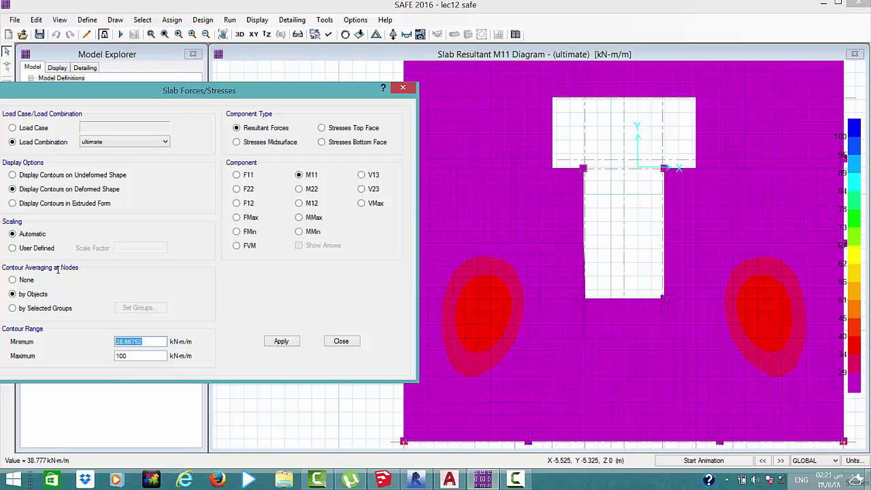
{"action": "left_click", "coordinate": [119, 341]}
{"action": "left_click", "coordinate": [151, 355]}
{"action": "left_click", "coordinate": [283, 342]}
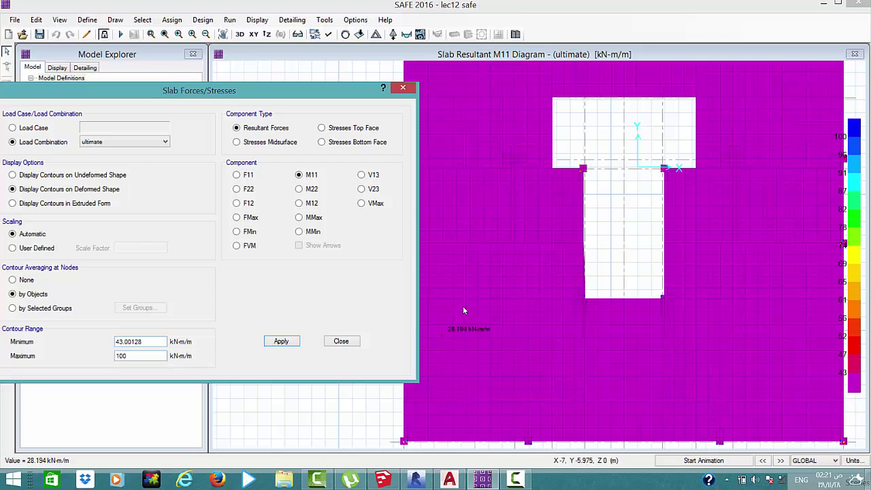
{"action": "mouse_move", "coordinate": [501, 323]}
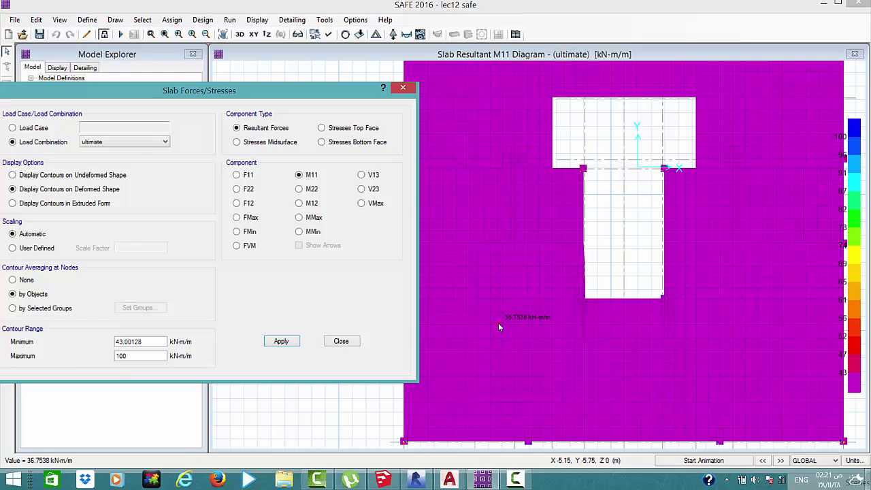
{"action": "left_click", "coordinate": [157, 342]}
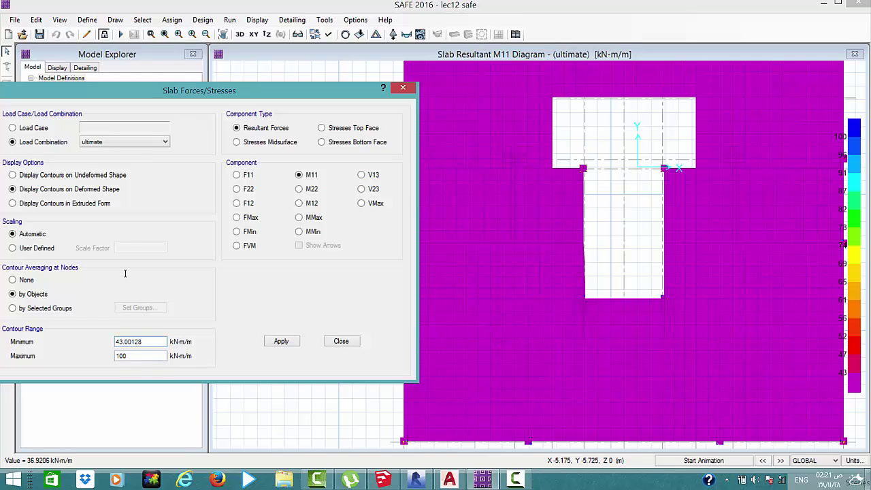
{"action": "type", "text": "/1.5"}
{"action": "left_click", "coordinate": [160, 354]}
{"action": "left_click", "coordinate": [275, 342]}
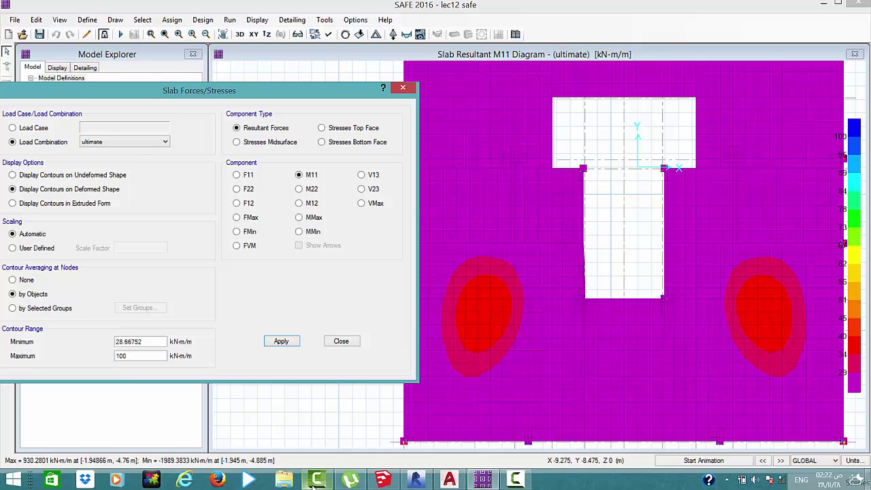
Switch the plotted slab component to M22 and redraw the diagram
{"action": "left_click", "coordinate": [300, 189]}
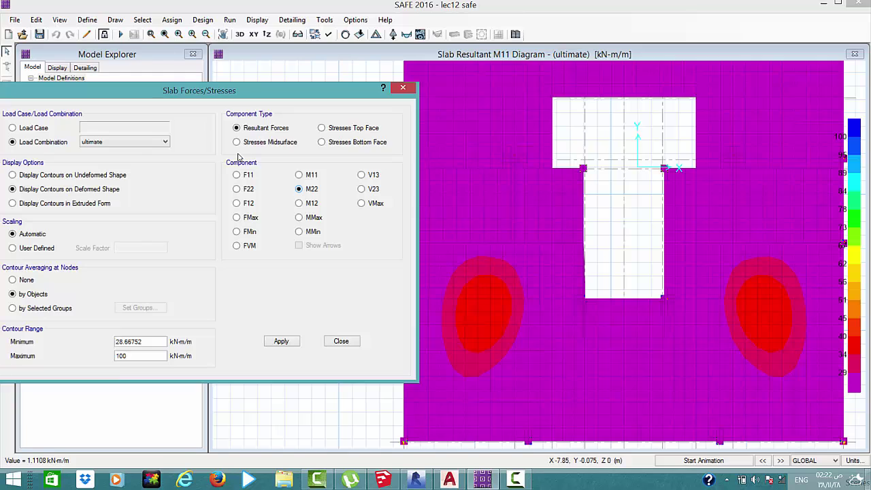
{"action": "left_click", "coordinate": [273, 346]}
{"action": "left_click", "coordinate": [271, 340]}
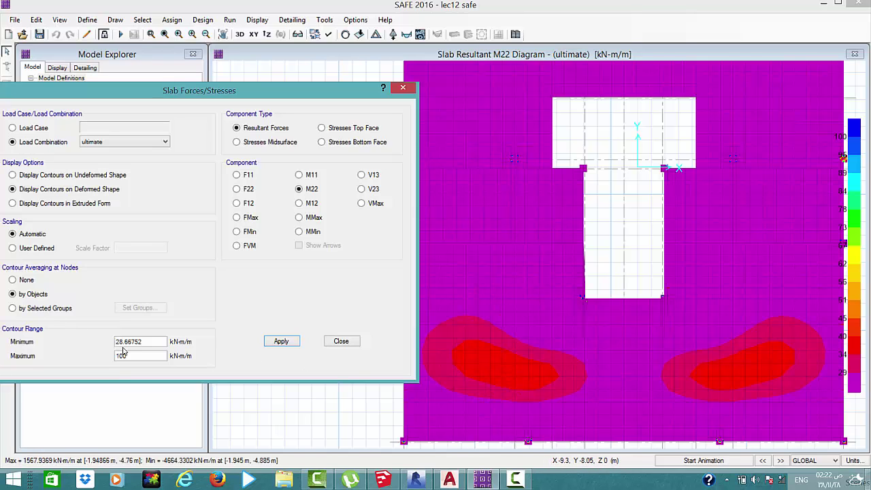
Set the contour minimum to 28.66752*1.5 (43.00128), apply it and close the settings
{"action": "left_click", "coordinate": [154, 343]}
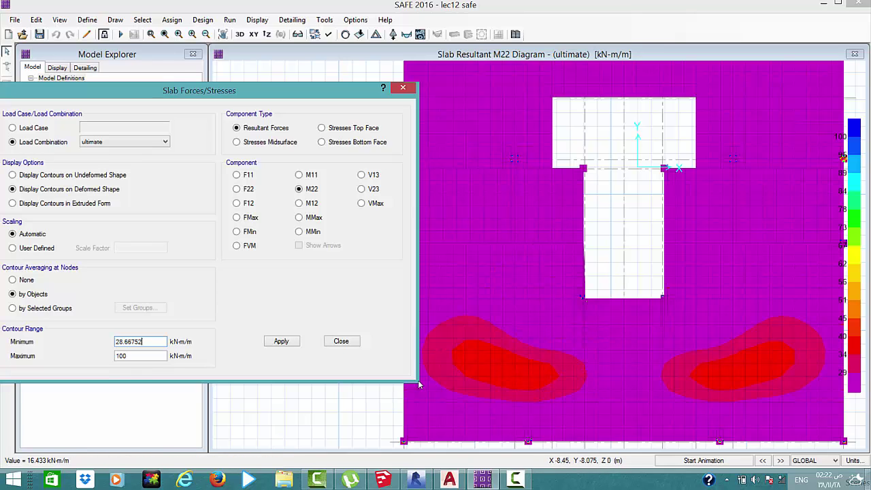
{"action": "type", "text": "*1.5"}
{"action": "left_click", "coordinate": [139, 356]}
{"action": "left_click", "coordinate": [275, 341]}
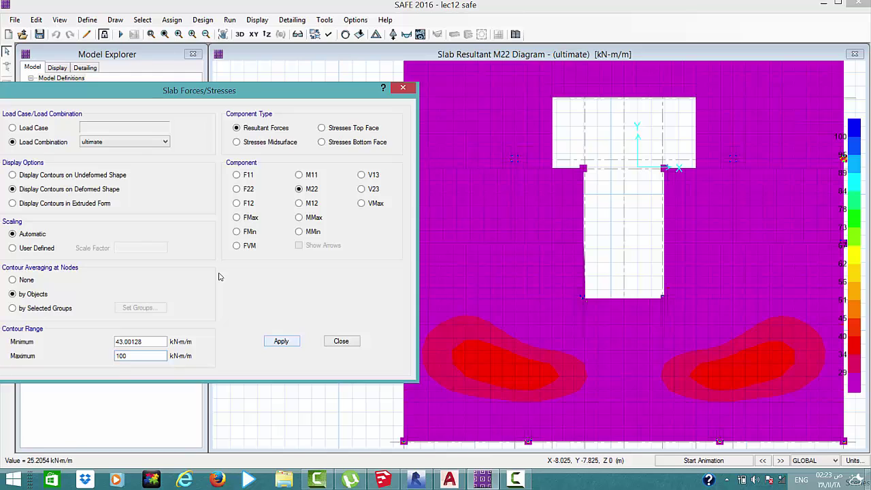
{"action": "left_click", "coordinate": [275, 343]}
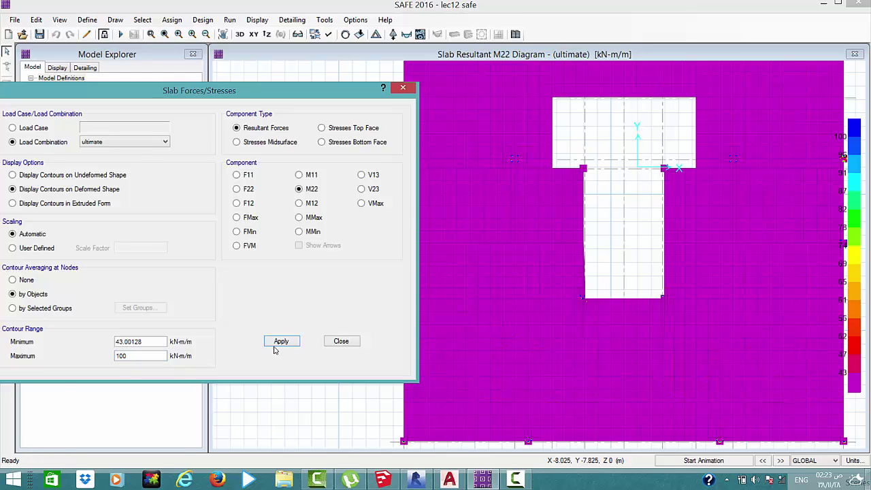
{"action": "left_click", "coordinate": [341, 341]}
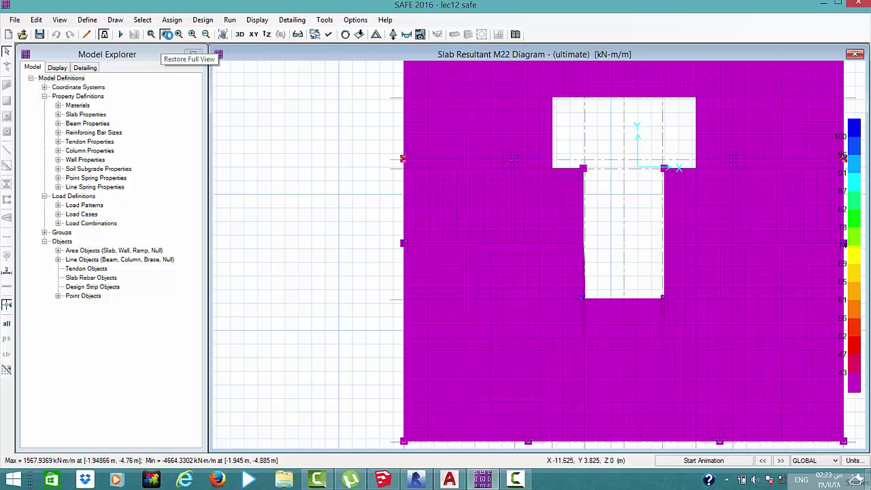
Restore the full view to show the whole slab plan with grids A–I and 1–9
{"action": "left_click", "coordinate": [167, 35]}
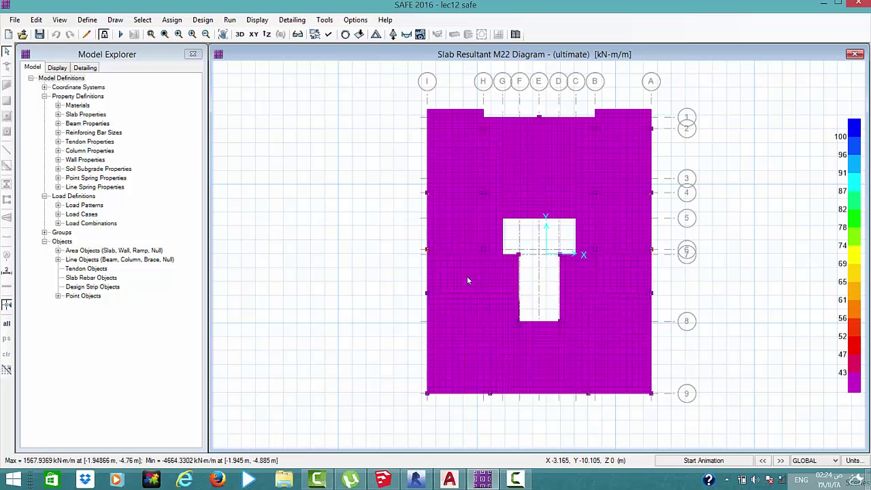
{"action": "left_click", "coordinate": [257, 19]}
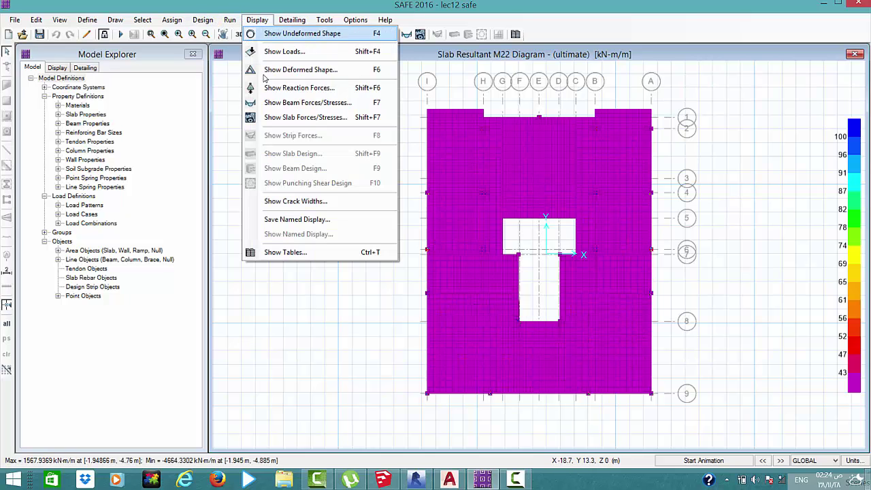
Plot M11 moments with contour minimum -100 and maximum -6790.8*180*360/1000000 (-24.57216) kN-m/m
{"action": "left_click", "coordinate": [286, 118]}
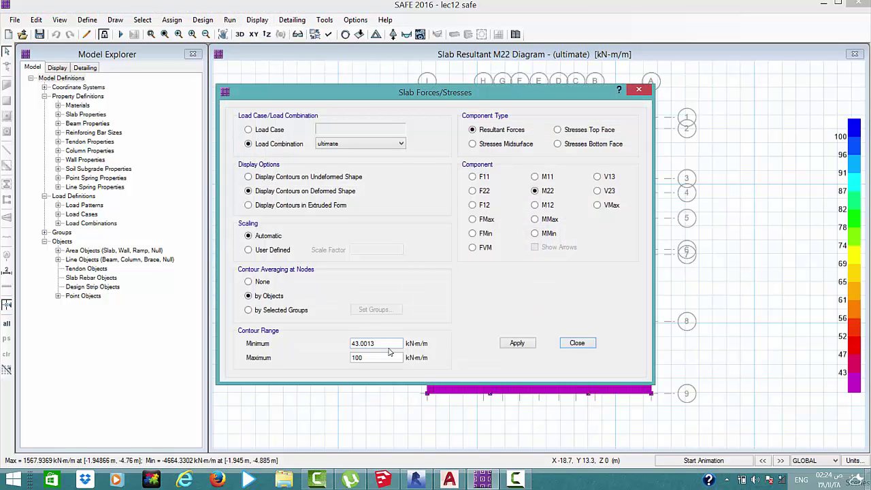
{"action": "left_click_drag", "start_coordinate": [381, 343], "coordinate": [282, 352]}
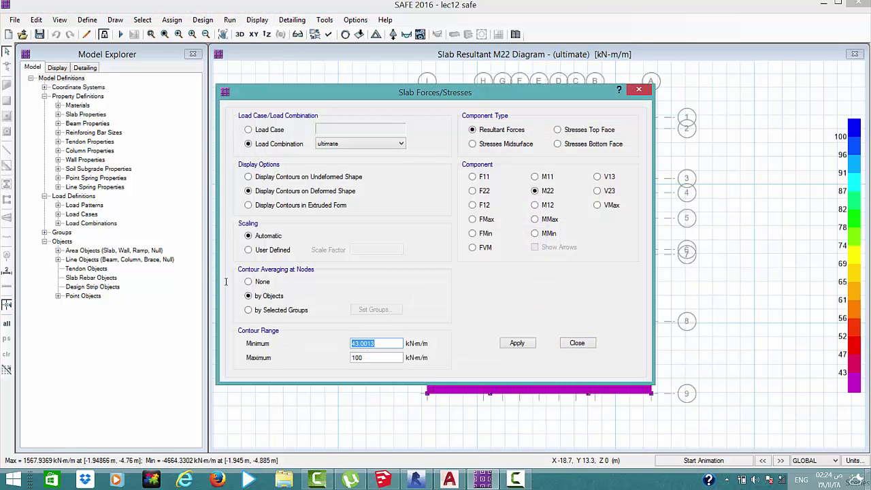
{"action": "type", "text": "-100"}
{"action": "left_click", "coordinate": [375, 356]}
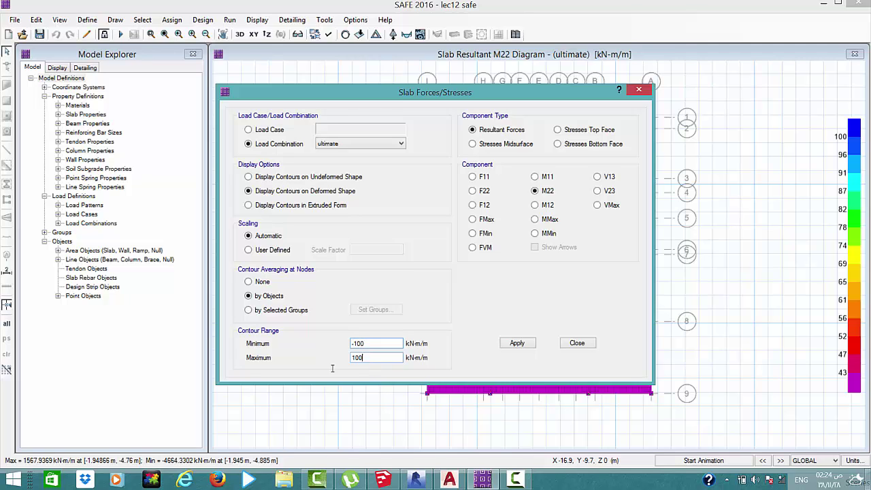
{"action": "key", "text": "shift+Home"}
{"action": "type", "text": "24"}
{"action": "double_click", "coordinate": [372, 356]}
{"action": "type", "text": "-"}
{"action": "type", "text": "6"}
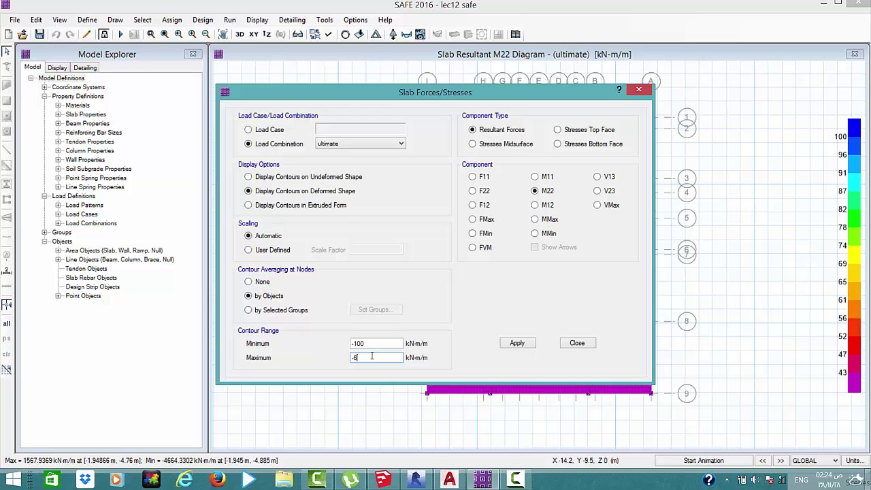
{"action": "type", "text": "79"}
{"action": "type", "text": "0.8"}
{"action": "type", "text": "*1"}
{"action": "type", "text": "80*360"}
{"action": "type", "text": "/100"}
{"action": "type", "text": "0000"}
{"action": "left_click", "coordinate": [375, 344]}
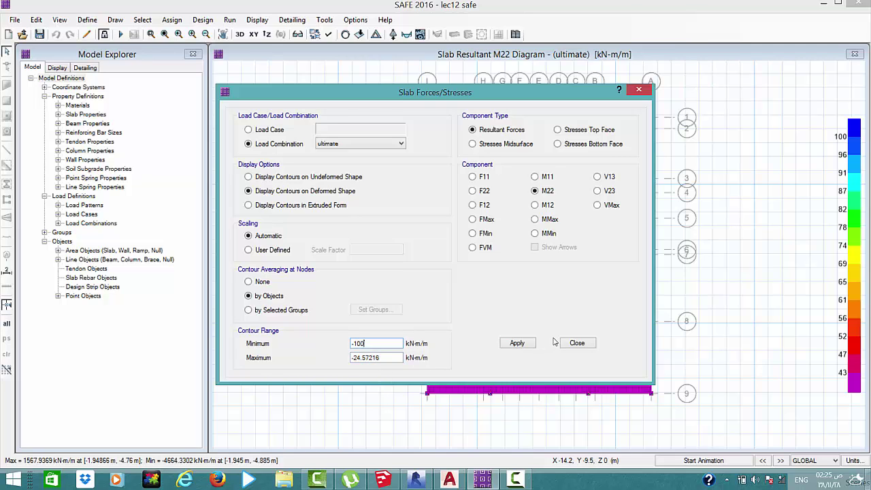
{"action": "left_click", "coordinate": [537, 178]}
{"action": "left_click", "coordinate": [523, 346]}
{"action": "left_click", "coordinate": [520, 343]}
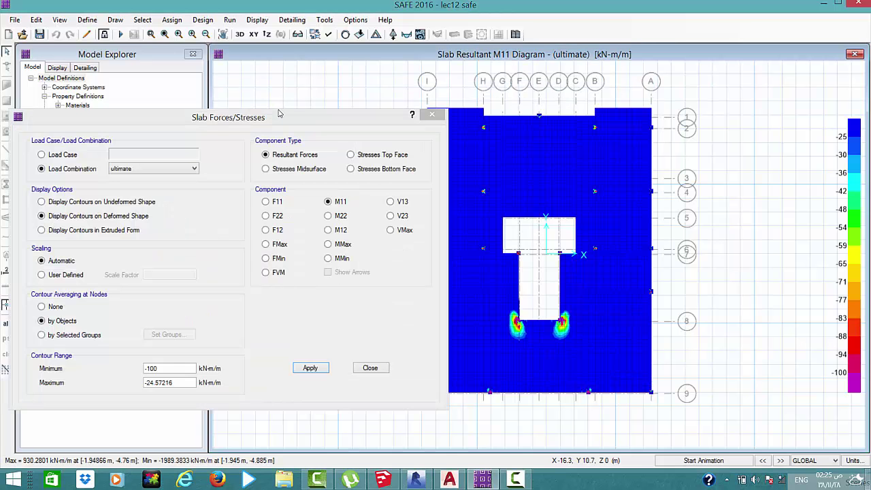
Set the M11 contour maximum to -24.57216*1.5 (-36.85824) and apply it
{"action": "left_click_drag", "start_coordinate": [384, 98], "coordinate": [177, 123]}
{"action": "mouse_move", "coordinate": [517, 331]}
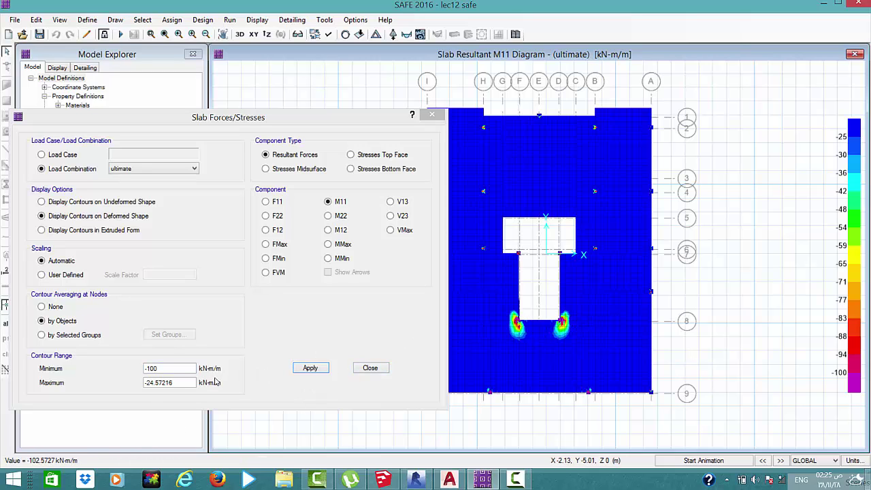
{"action": "left_click_drag", "start_coordinate": [172, 382], "coordinate": [155, 383]}
{"action": "left_click", "coordinate": [171, 385]}
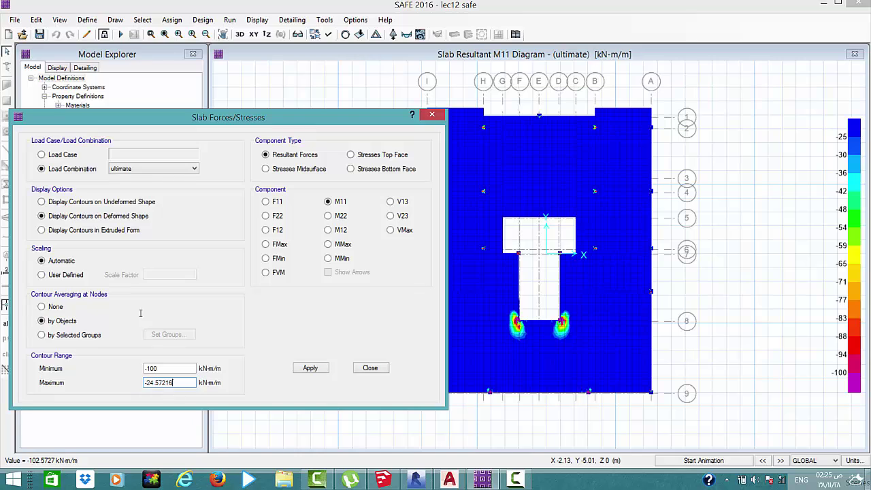
{"action": "type", "text": "*1.05"}
{"action": "key", "text": "BackSpace"}
{"action": "key", "text": "BackSpace"}
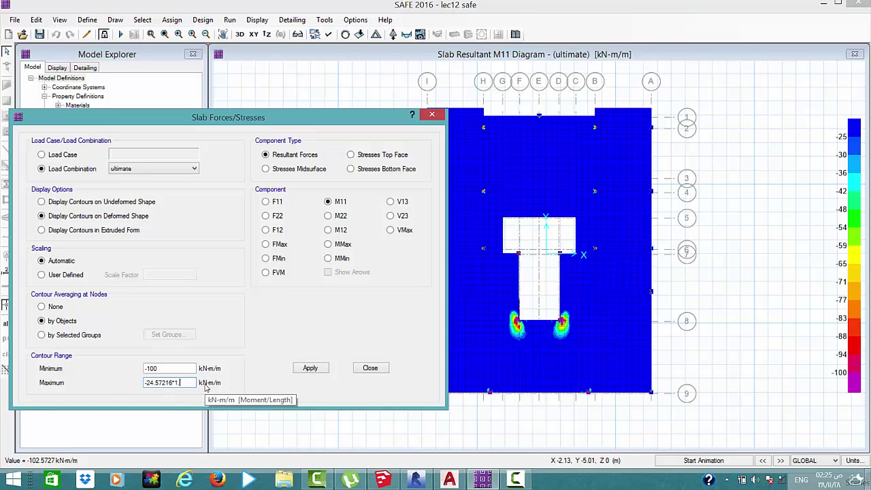
{"action": "type", "text": "5"}
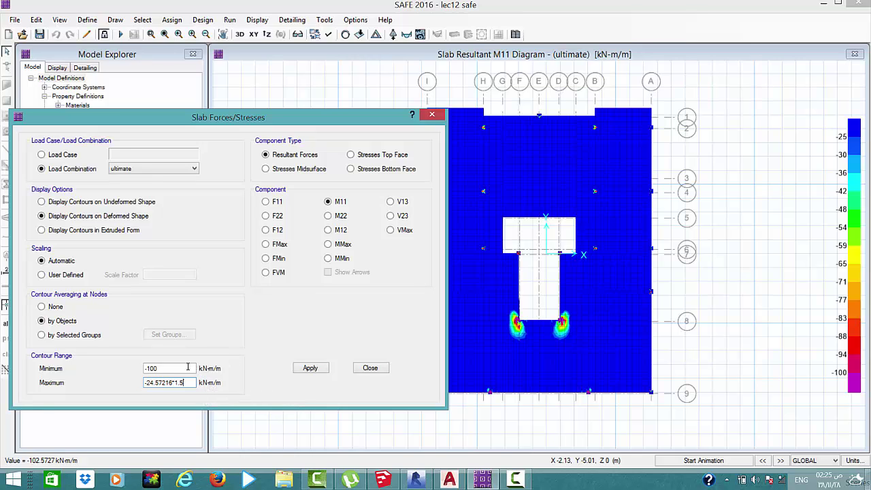
{"action": "left_click", "coordinate": [195, 368]}
{"action": "left_click", "coordinate": [300, 371]}
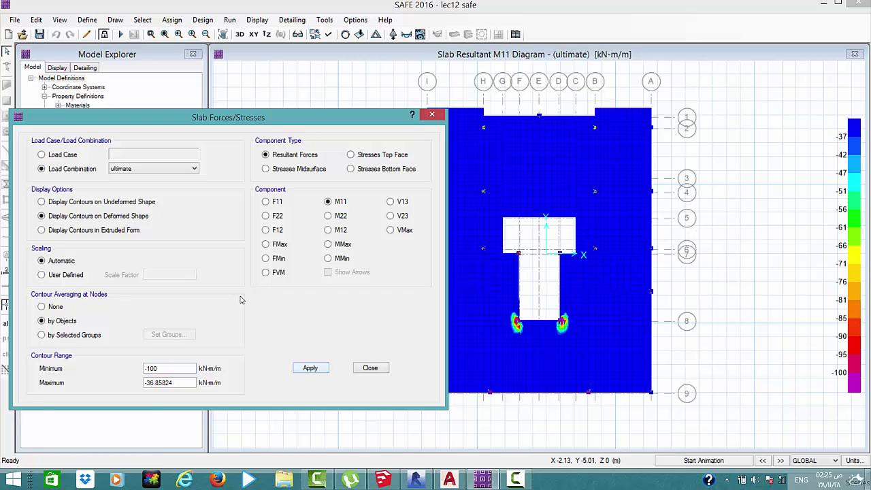
Change the contour maximum to -36.85824/1.5*2 (-49.14432) and apply it
{"action": "left_click", "coordinate": [182, 386]}
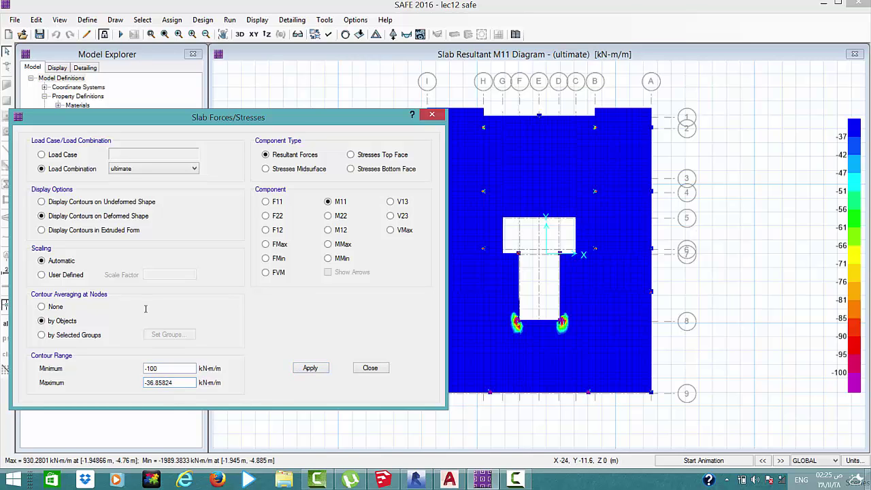
{"action": "type", "text": "/1.5"}
{"action": "type", "text": "*"}
{"action": "type", "text": "2"}
{"action": "key", "text": "Tab"}
{"action": "key", "text": "Return"}
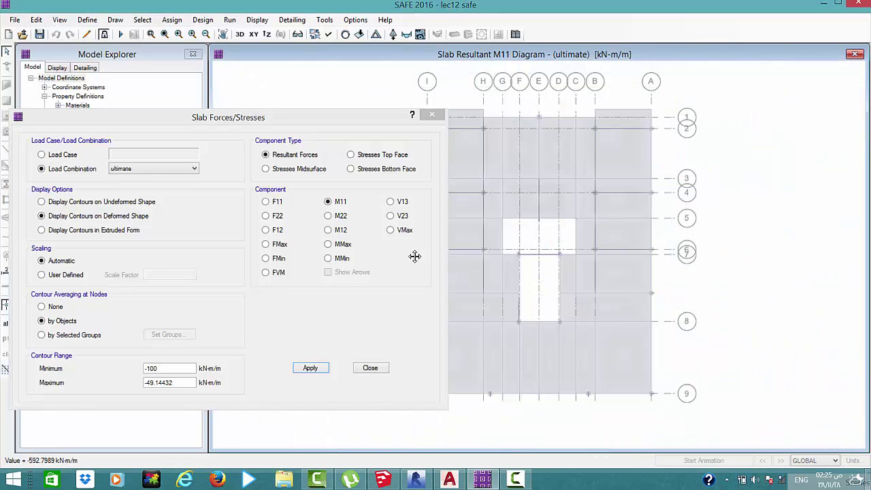
Set the contour maximum to -24 kN-m/m and apply it
{"action": "scroll", "coordinate": [519, 319], "scroll_direction": "up", "scroll_amount": 3}
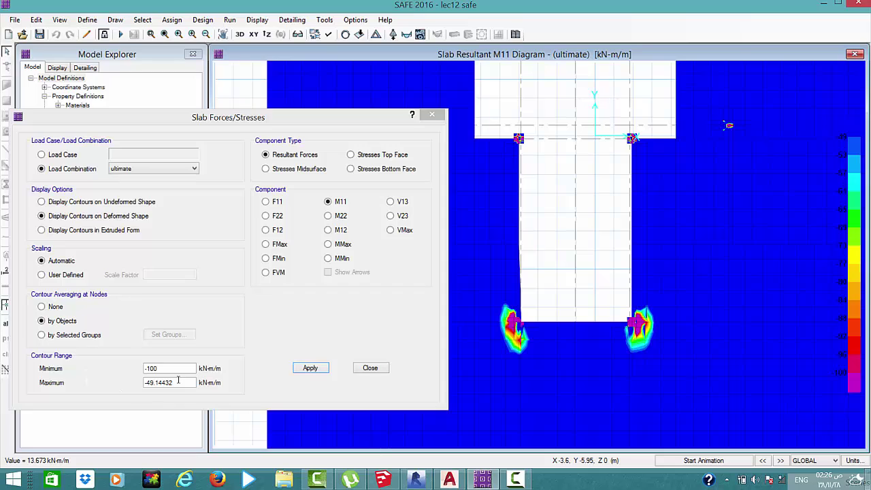
{"action": "left_click_drag", "start_coordinate": [178, 381], "coordinate": [92, 365]}
{"action": "type", "text": "-2"}
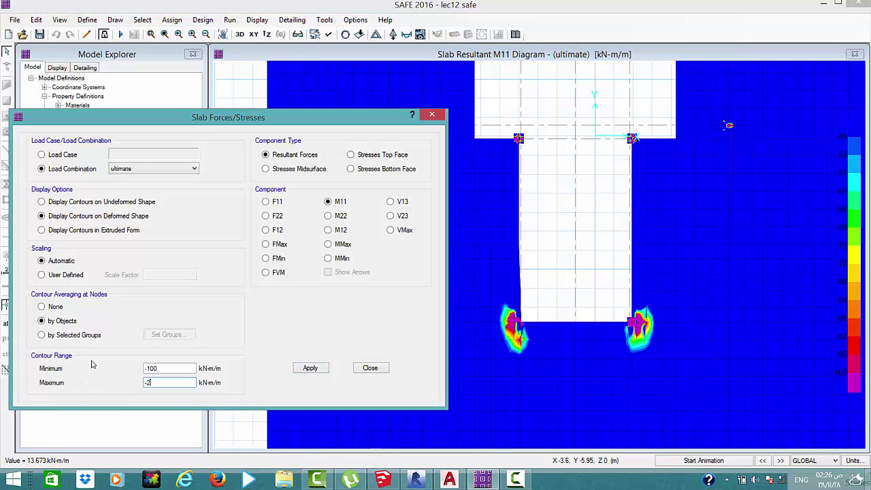
{"action": "type", "text": "4"}
{"action": "left_click", "coordinate": [309, 369]}
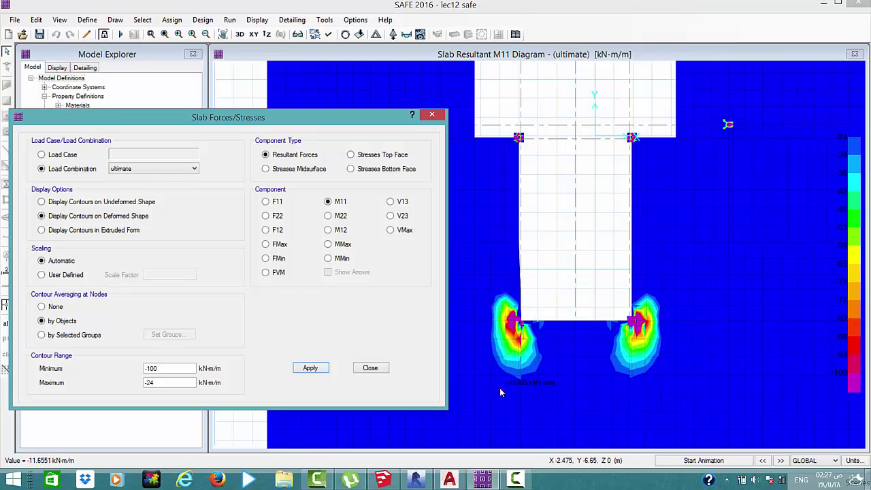
Plot M22 with the maximum doubled to -48 kN-m/m, then close the settings
{"action": "left_click", "coordinate": [327, 216]}
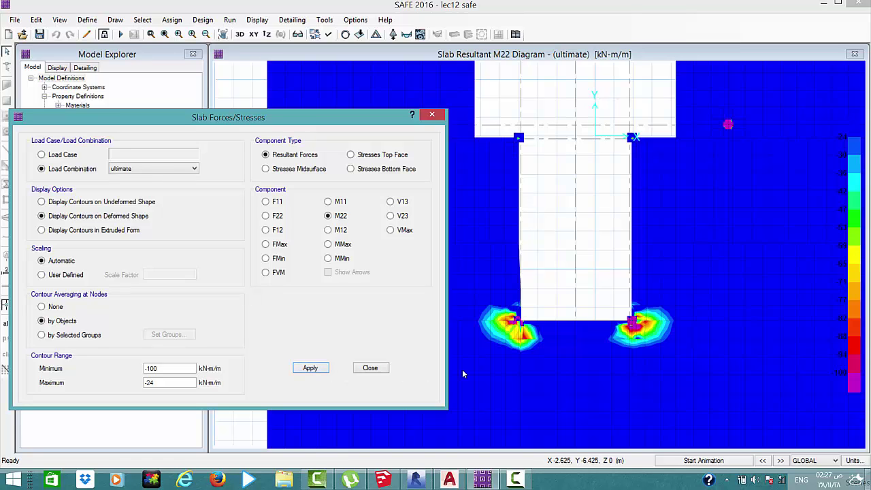
{"action": "mouse_move", "coordinate": [488, 394]}
{"action": "left_click", "coordinate": [178, 388]}
{"action": "type", "text": "*2"}
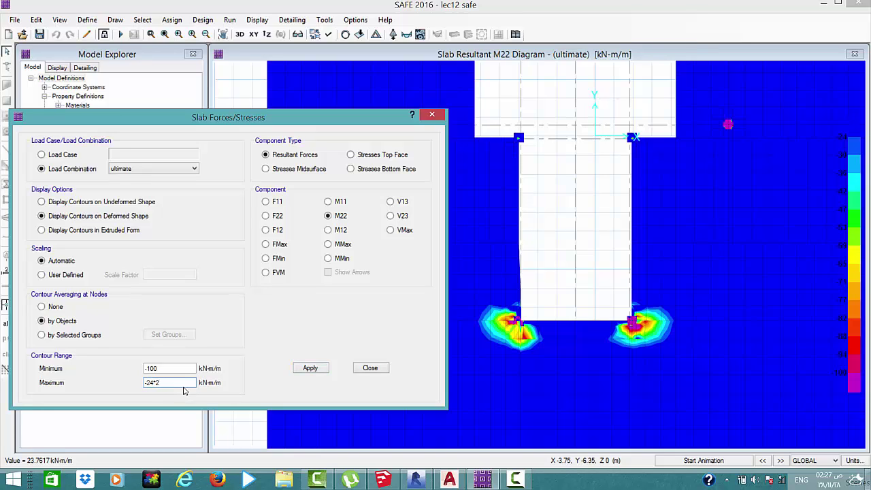
{"action": "left_click", "coordinate": [164, 369]}
{"action": "key", "text": "Return"}
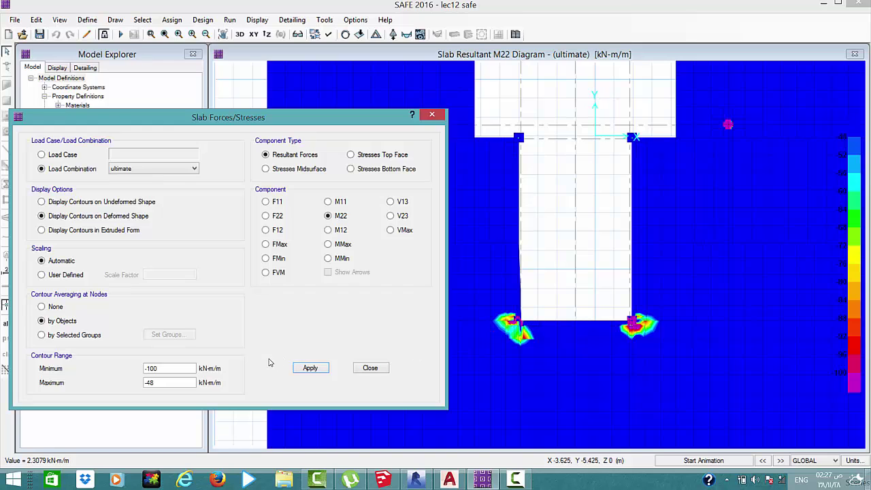
{"action": "left_click", "coordinate": [362, 371]}
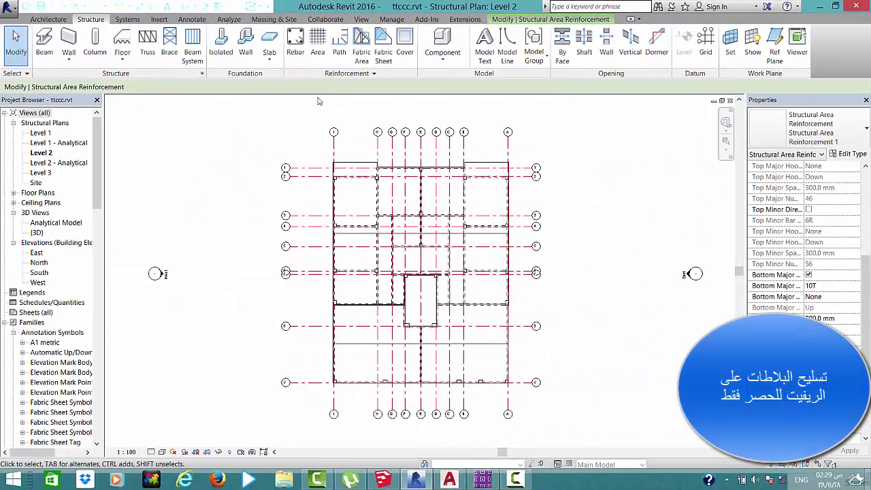
Start a new area reinforcement on the Level 2 floor
{"action": "scroll", "coordinate": [335, 200], "scroll_direction": "down", "scroll_amount": 1}
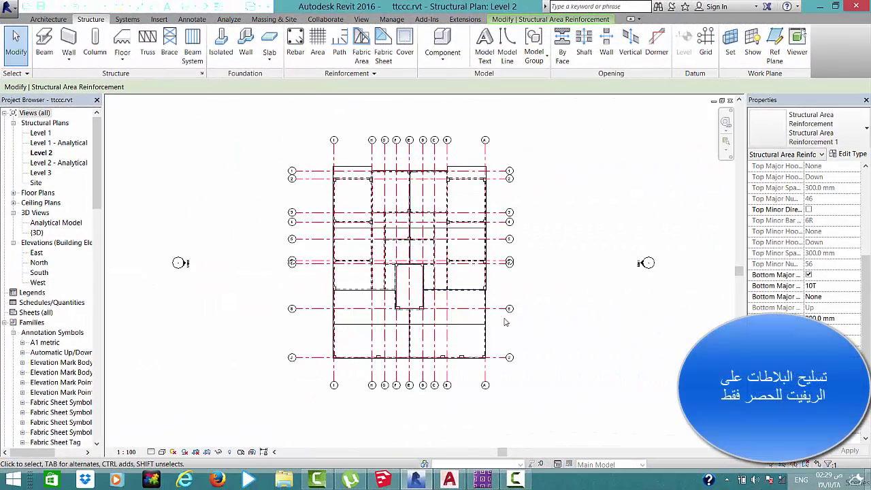
{"action": "key", "text": "Escape"}
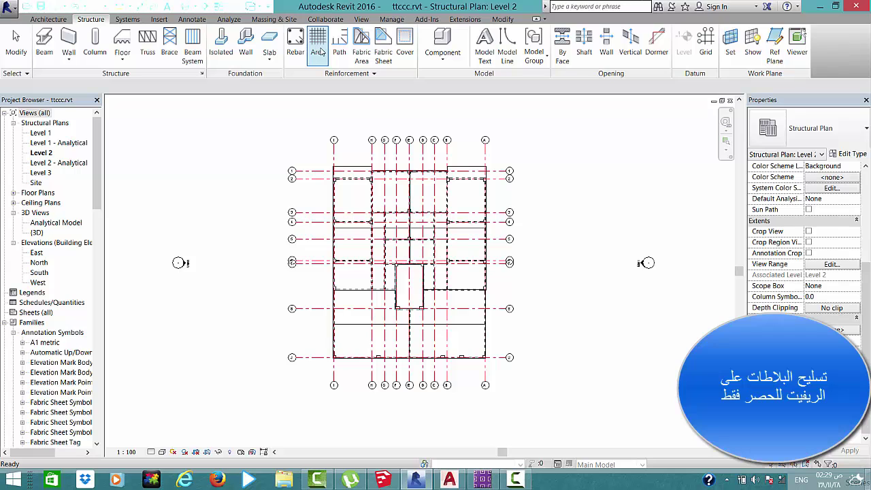
{"action": "left_click", "coordinate": [318, 48]}
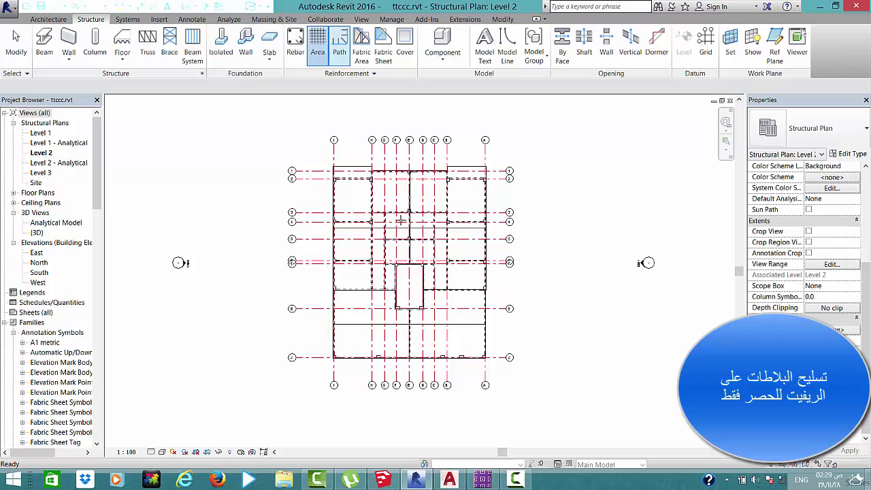
{"action": "left_click", "coordinate": [423, 301]}
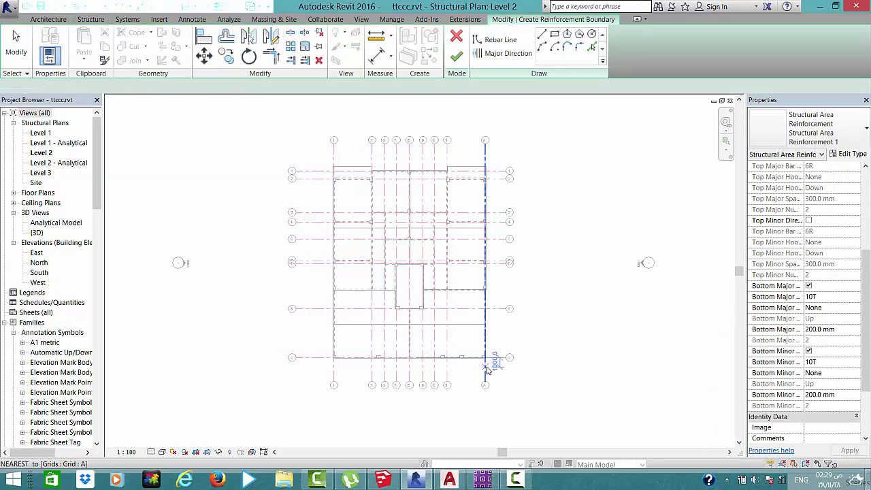
{"action": "scroll", "coordinate": [846, 242], "scroll_direction": "up", "scroll_amount": 3}
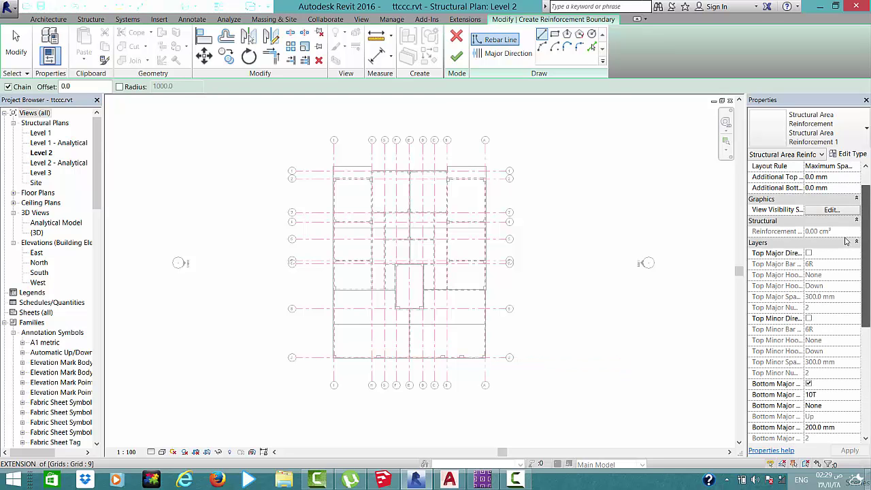
{"action": "scroll", "coordinate": [846, 241], "scroll_direction": "up", "scroll_amount": 1}
Enable the top major and minor layers and set top major bars to 10T
{"action": "left_click", "coordinate": [808, 264]}
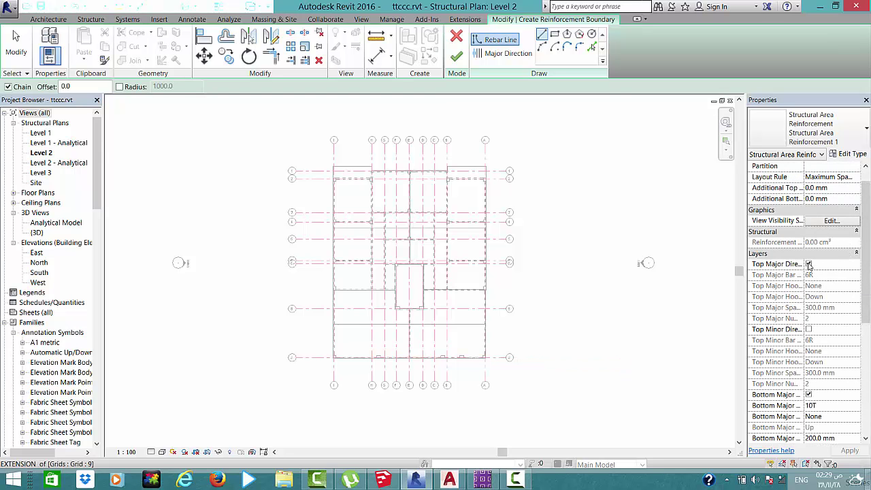
{"action": "left_click", "coordinate": [808, 329]}
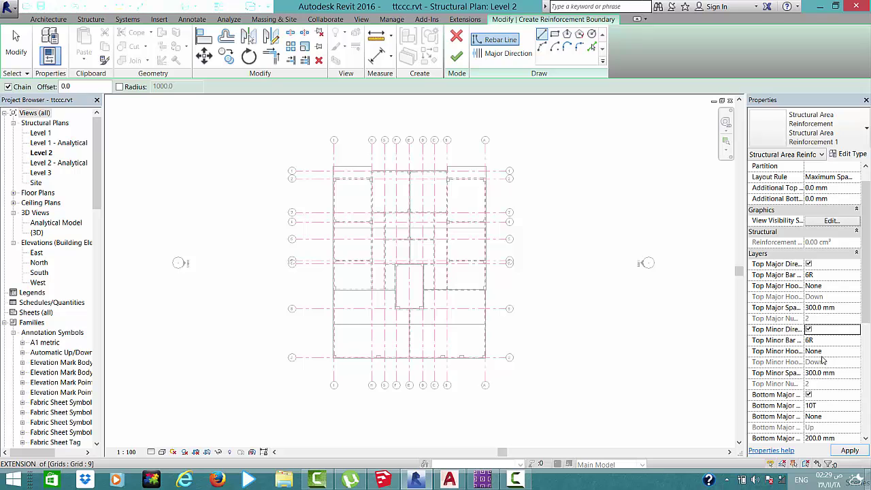
{"action": "left_click", "coordinate": [839, 275]}
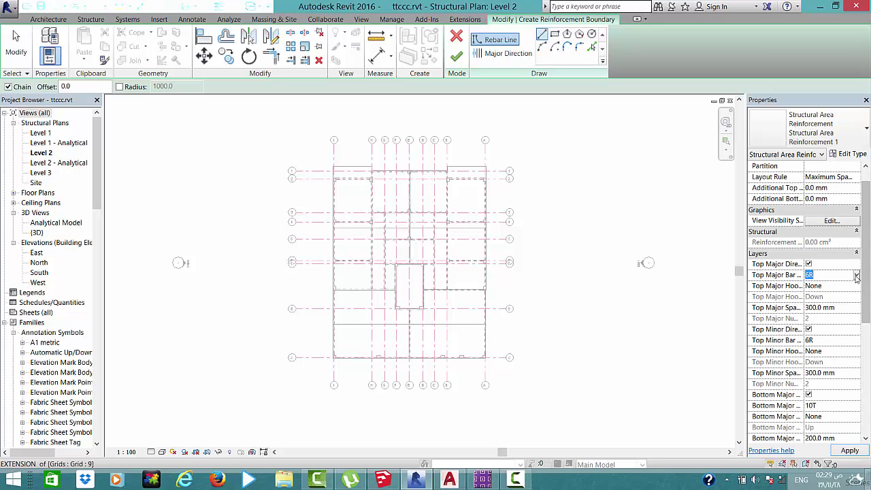
{"action": "left_click", "coordinate": [856, 275]}
{"action": "left_click", "coordinate": [854, 324]}
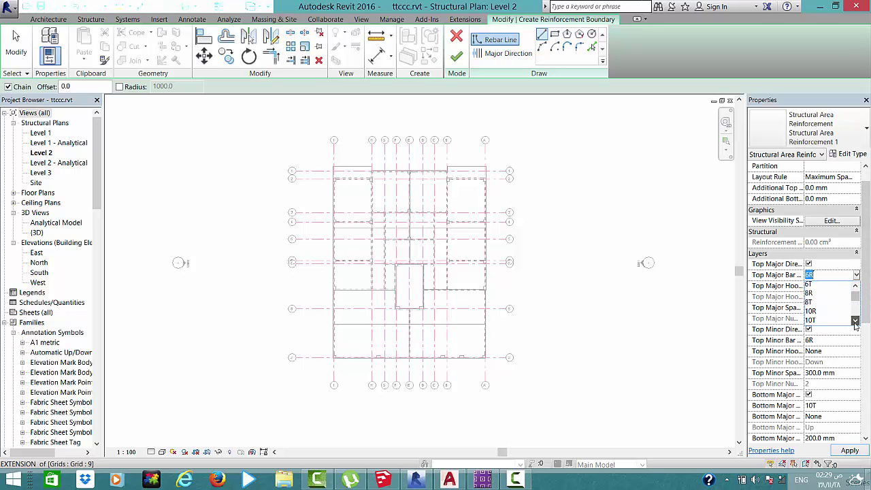
{"action": "left_click", "coordinate": [855, 324]}
{"action": "left_click", "coordinate": [825, 316]}
{"action": "left_click", "coordinate": [844, 310]}
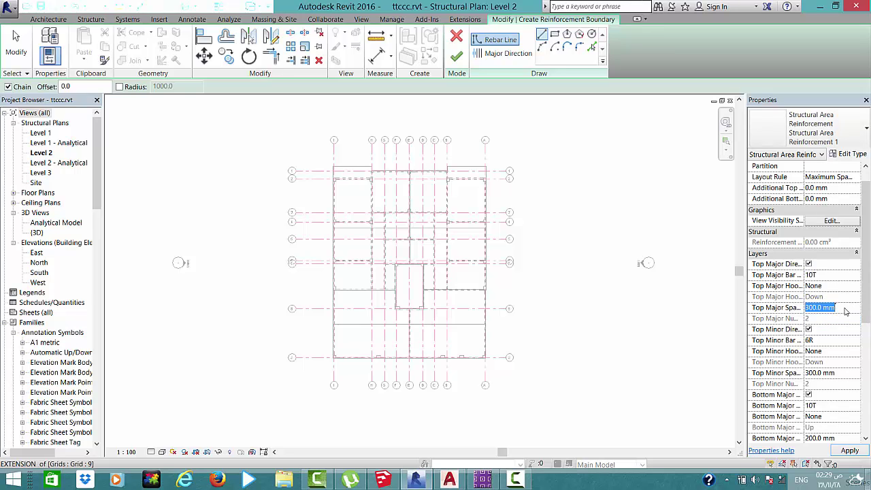
{"action": "type", "text": "166"}
Set top minor bars to 10T and the top layer spacing to 166.7 mm
{"action": "left_click", "coordinate": [836, 341]}
{"action": "left_click", "coordinate": [857, 342]}
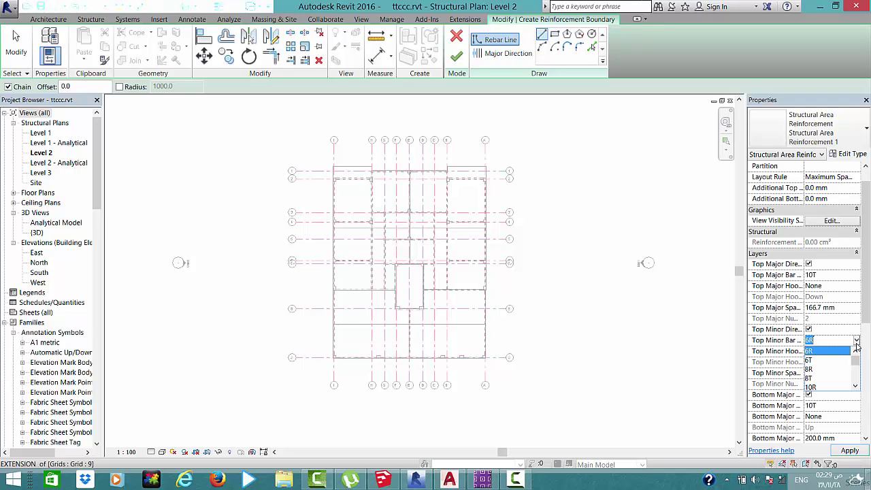
{"action": "left_click", "coordinate": [855, 385]}
{"action": "left_click", "coordinate": [841, 383]}
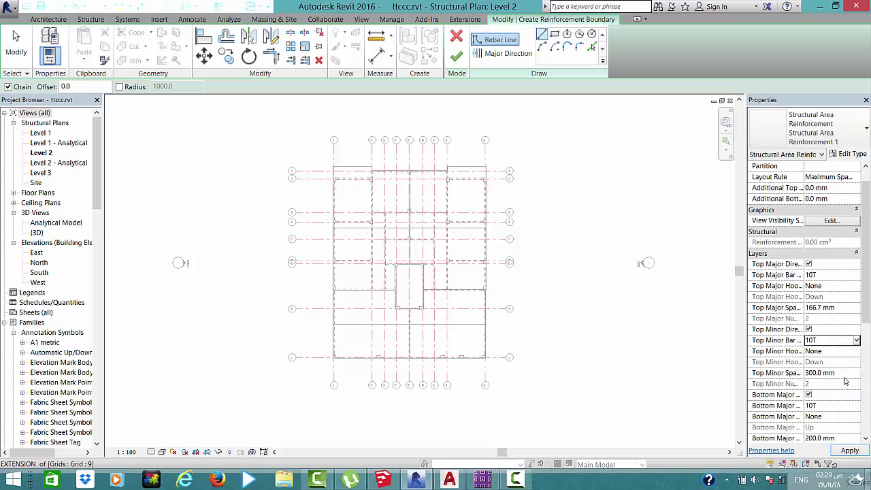
{"action": "left_click", "coordinate": [846, 377]}
{"action": "type", "text": "166"}
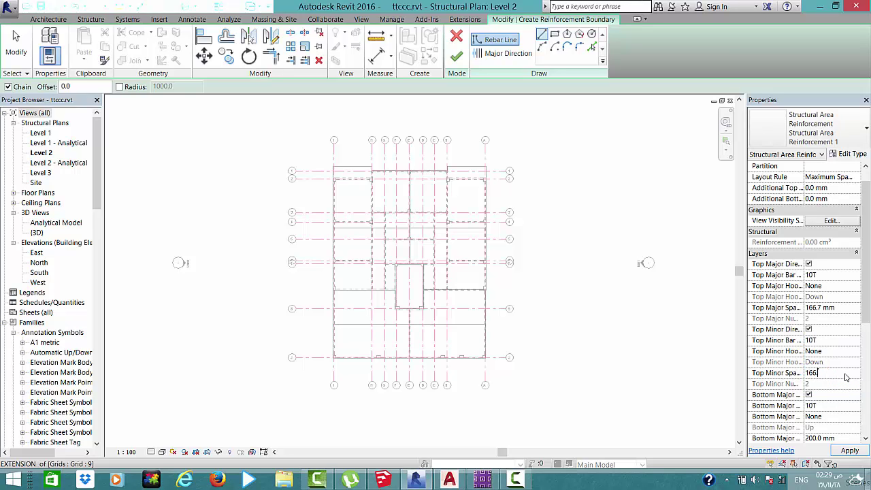
{"action": "key", "text": "Return"}
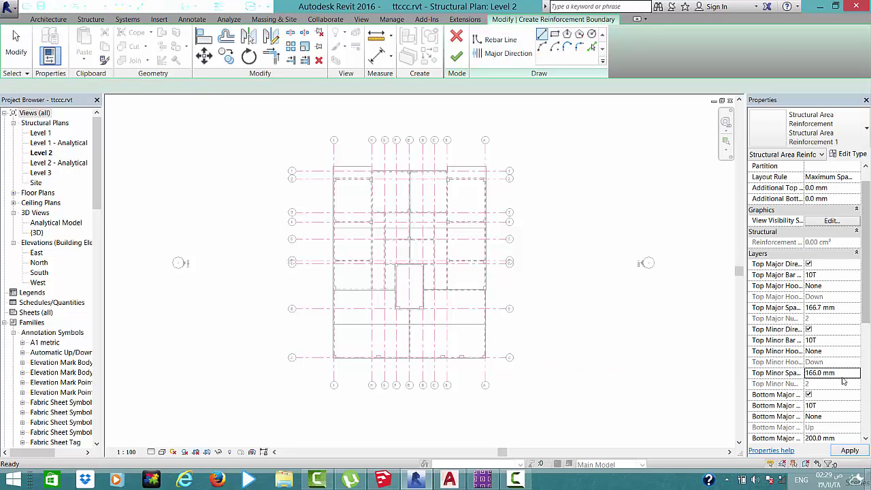
{"action": "left_click", "coordinate": [835, 372]}
{"action": "type", "text": "166"}
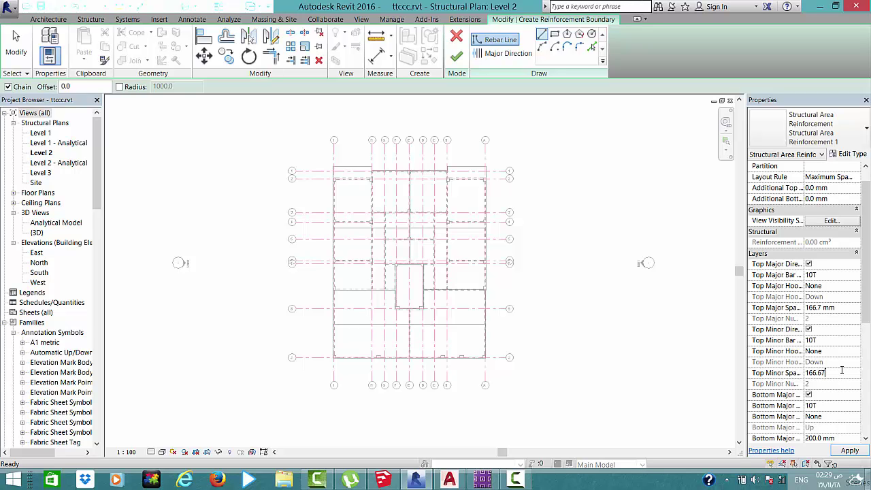
{"action": "left_click_drag", "start_coordinate": [842, 369], "coordinate": [748, 382]}
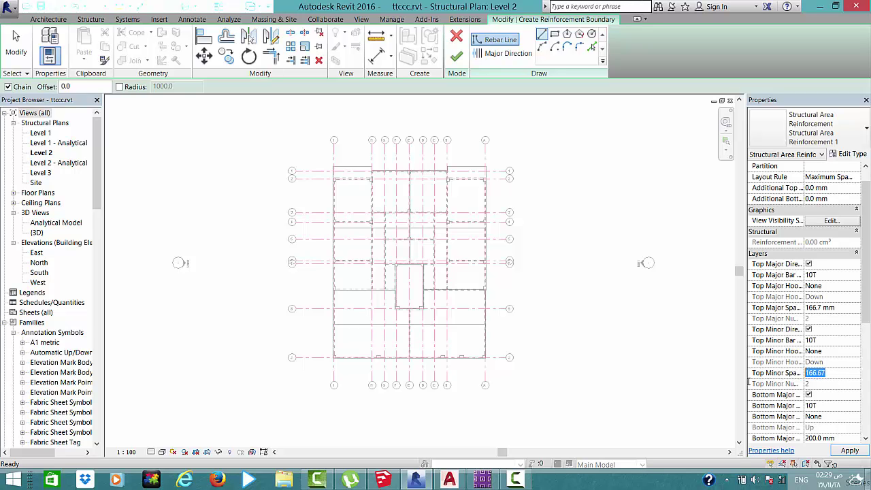
{"action": "left_click", "coordinate": [841, 310]}
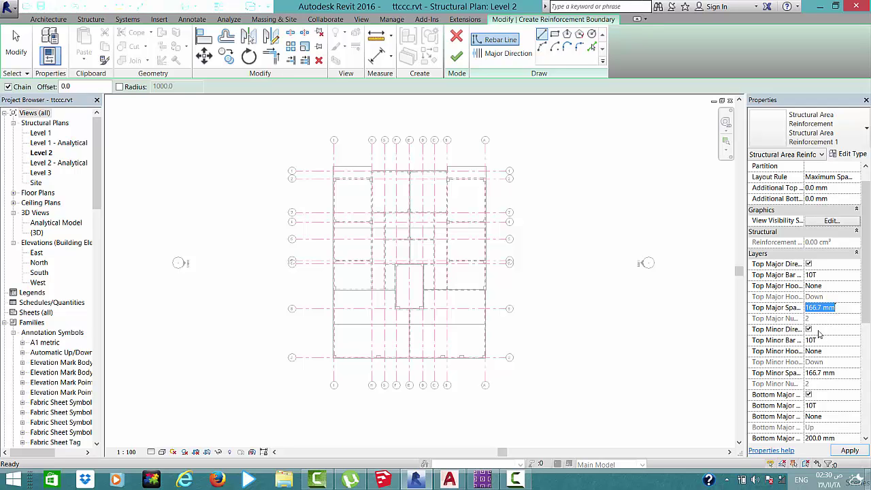
{"action": "left_click_drag", "start_coordinate": [867, 321], "coordinate": [866, 343]}
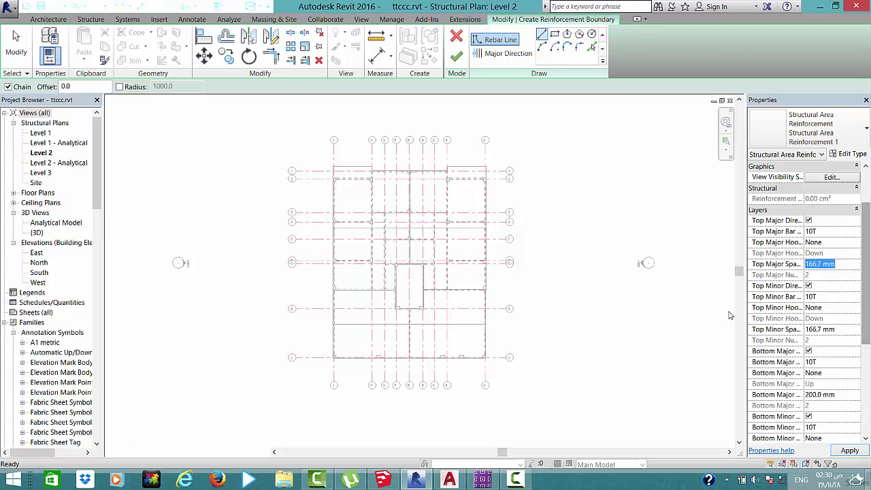
{"action": "left_click", "coordinate": [865, 322]}
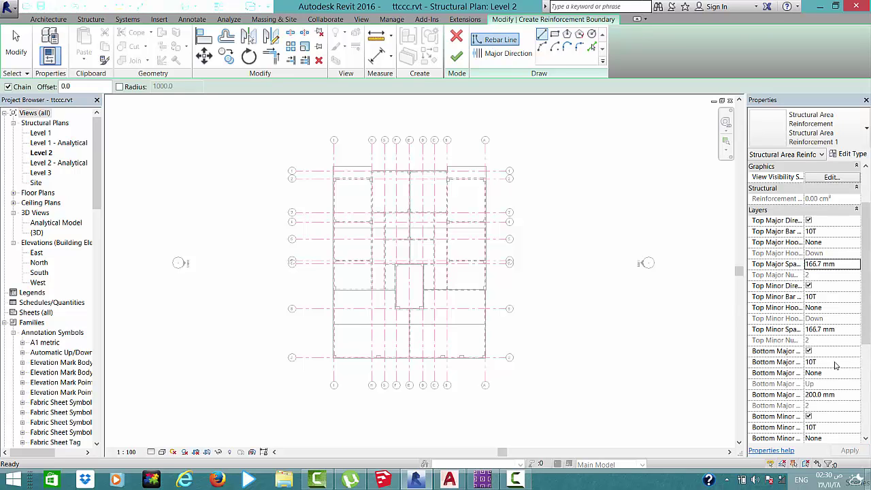
Set the bottom major and minor spacing to 142.8 mm and apply
{"action": "left_click", "coordinate": [845, 396]}
{"action": "type", "text": "142.8"}
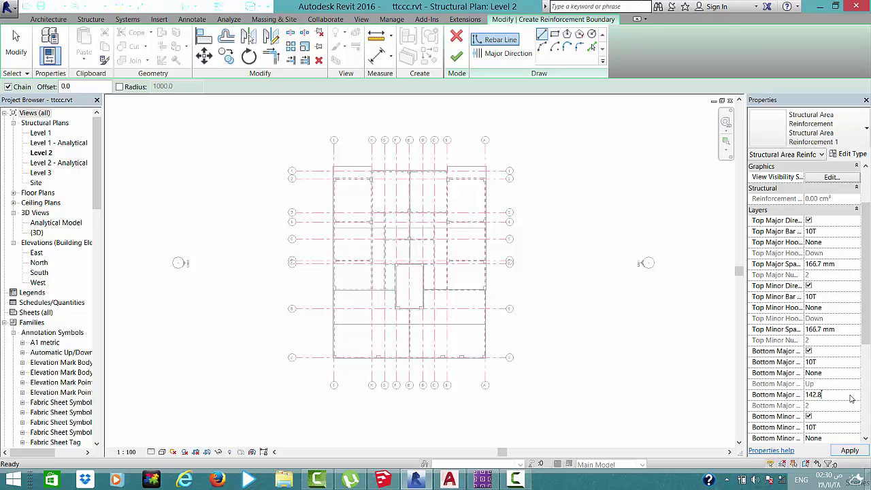
{"action": "scroll", "coordinate": [861, 337], "scroll_direction": "down", "scroll_amount": 2}
{"action": "type", "text": "142.8"}
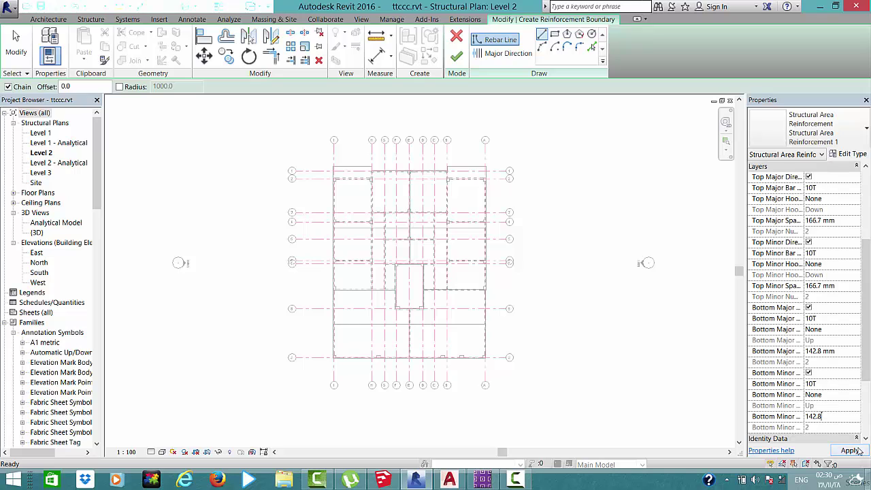
{"action": "left_click", "coordinate": [858, 451]}
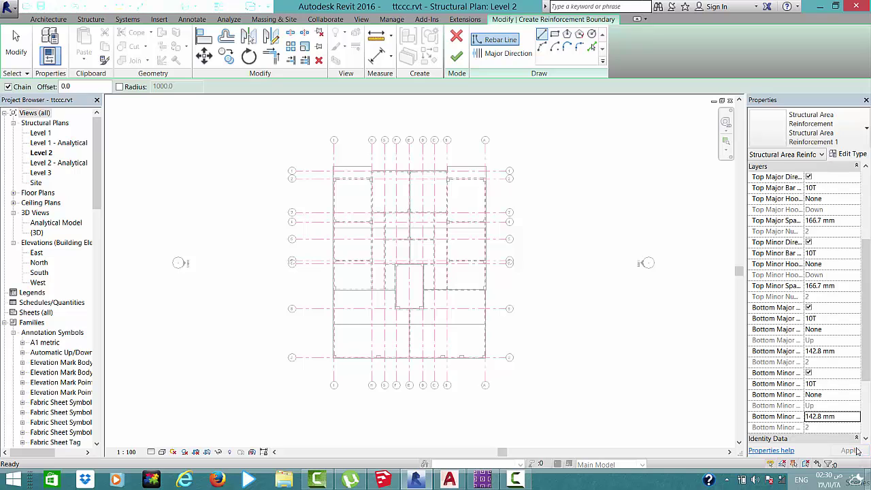
Draw a vertical major direction line in the slab and finish the area reinforcement
{"action": "left_click", "coordinate": [505, 54]}
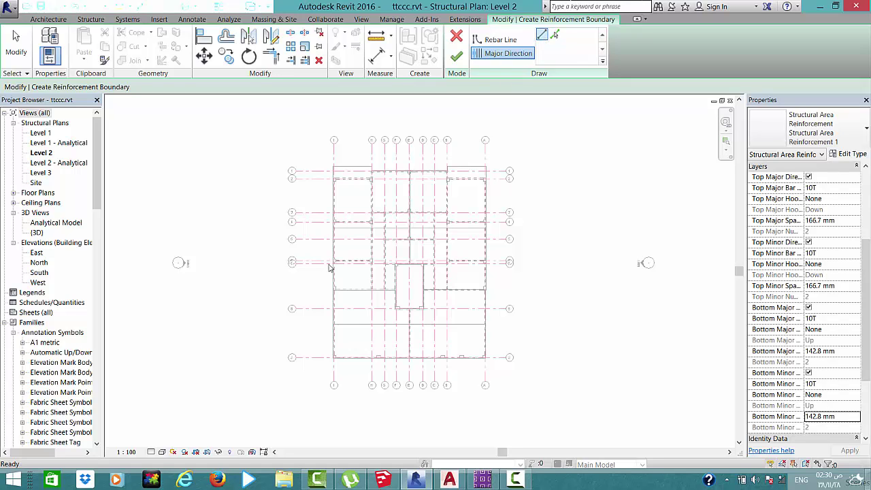
{"action": "scroll", "coordinate": [349, 307], "scroll_direction": "up", "scroll_amount": 2}
{"action": "scroll", "coordinate": [360, 298], "scroll_direction": "up", "scroll_amount": 1}
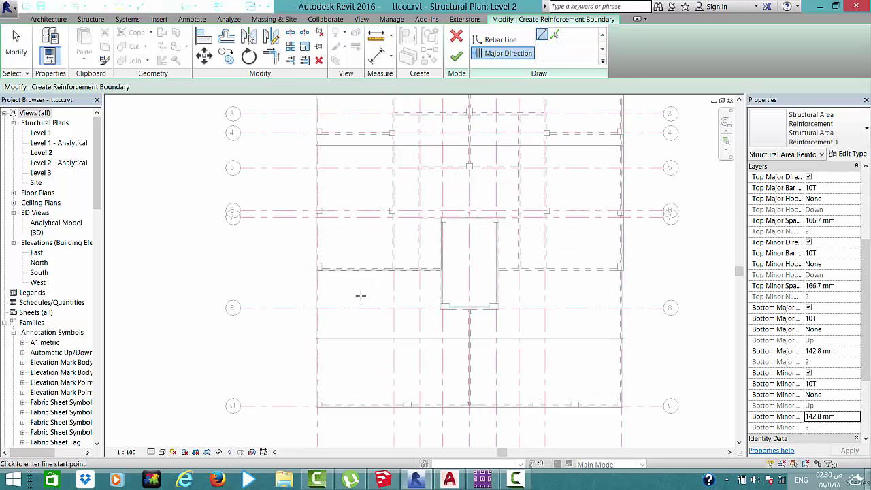
{"action": "left_click", "coordinate": [361, 295]}
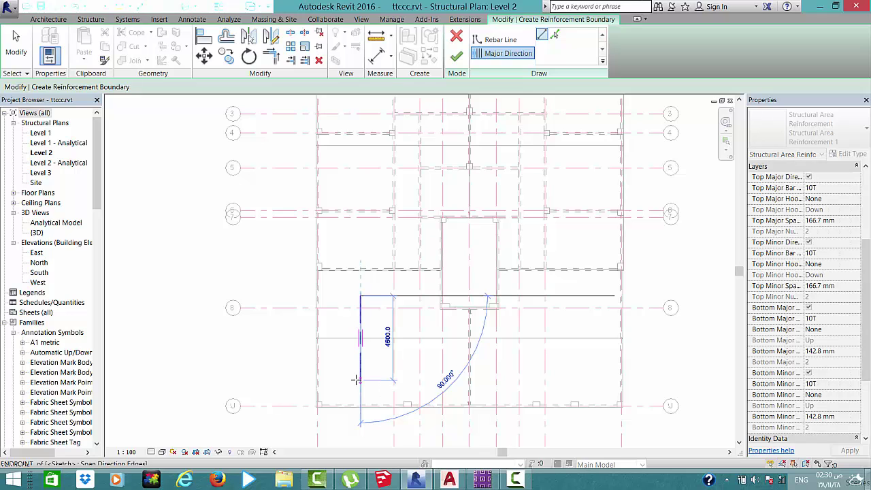
{"action": "left_click", "coordinate": [356, 380]}
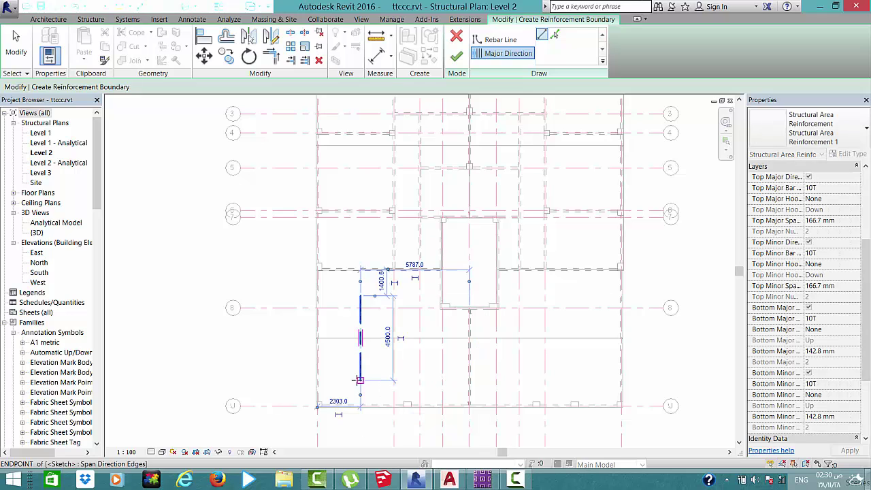
{"action": "left_click", "coordinate": [456, 56]}
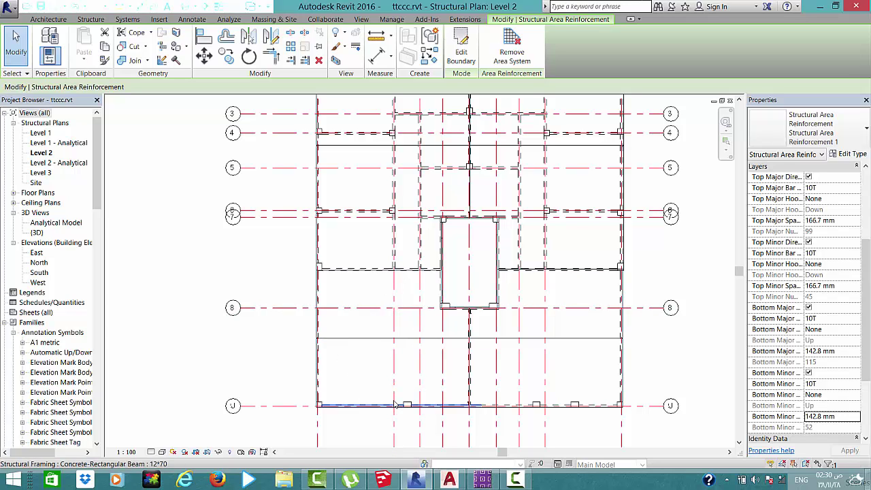
{"action": "left_click", "coordinate": [93, 19]}
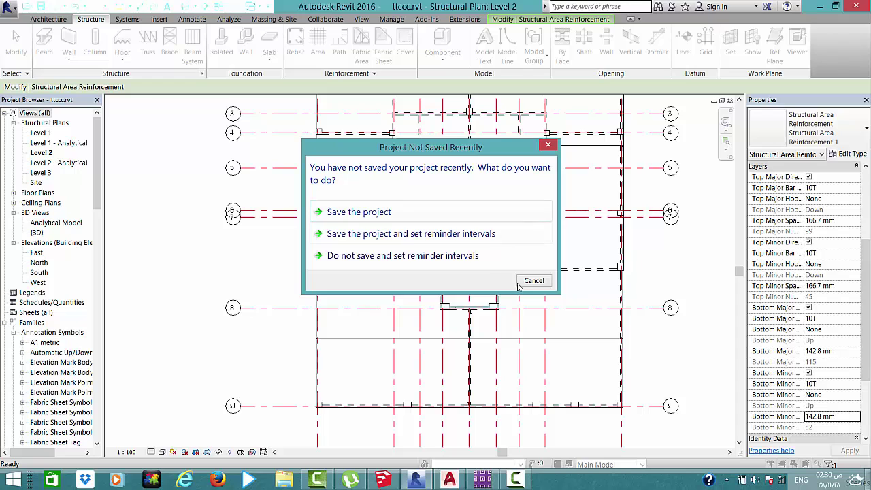
Dismiss the save reminder and begin another floor area reinforcement using straight rebar lines
{"action": "left_click", "coordinate": [534, 281]}
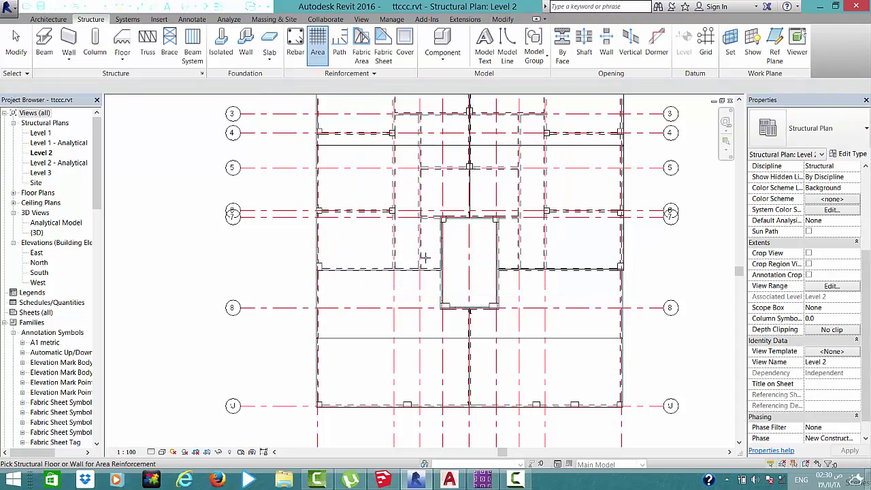
{"action": "left_click", "coordinate": [442, 291]}
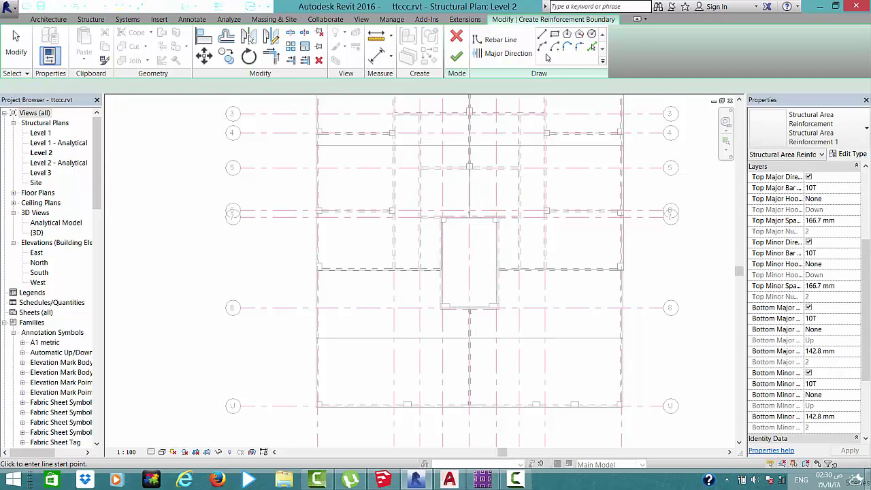
{"action": "left_click", "coordinate": [502, 40]}
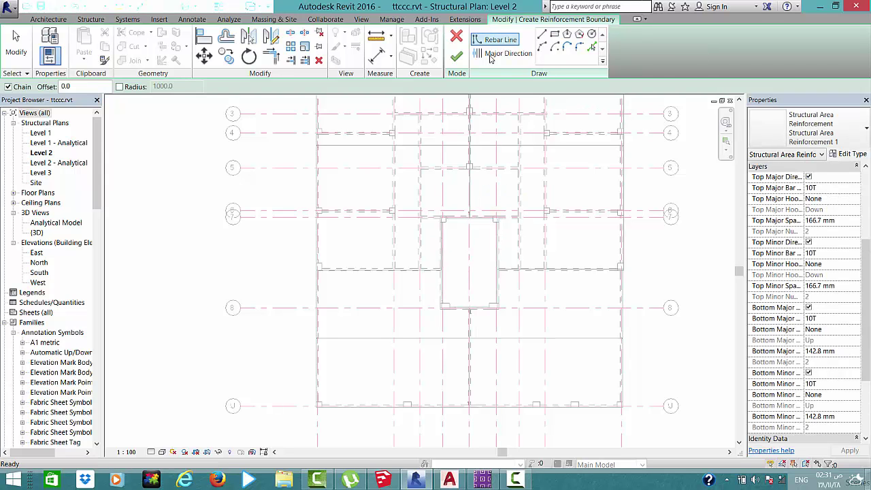
{"action": "left_click", "coordinate": [543, 34]}
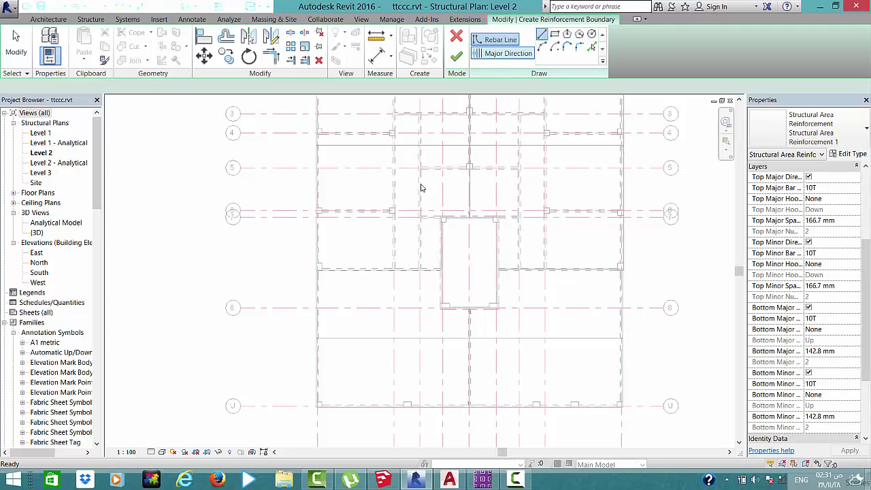
Sketch a closed 4000 × 5500 mm rectangular boundary above grid 8
{"action": "left_click", "coordinate": [349, 291]}
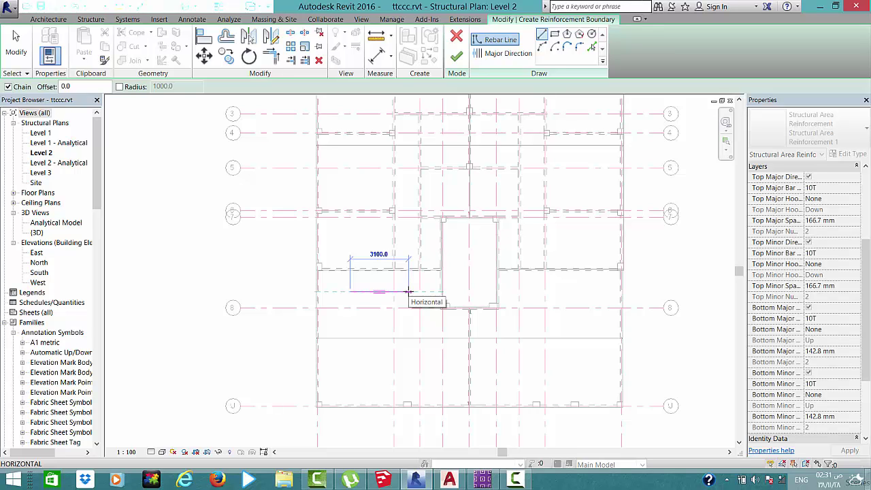
{"action": "type", "text": "4000"}
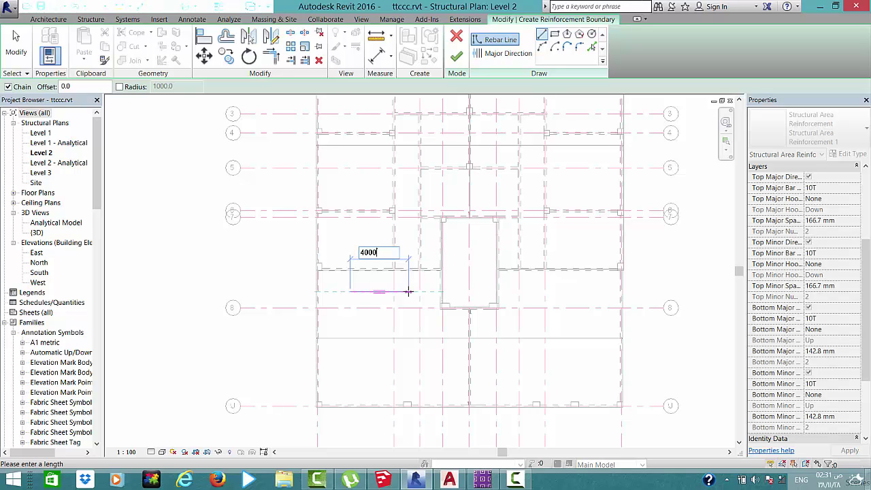
{"action": "key", "text": "Return"}
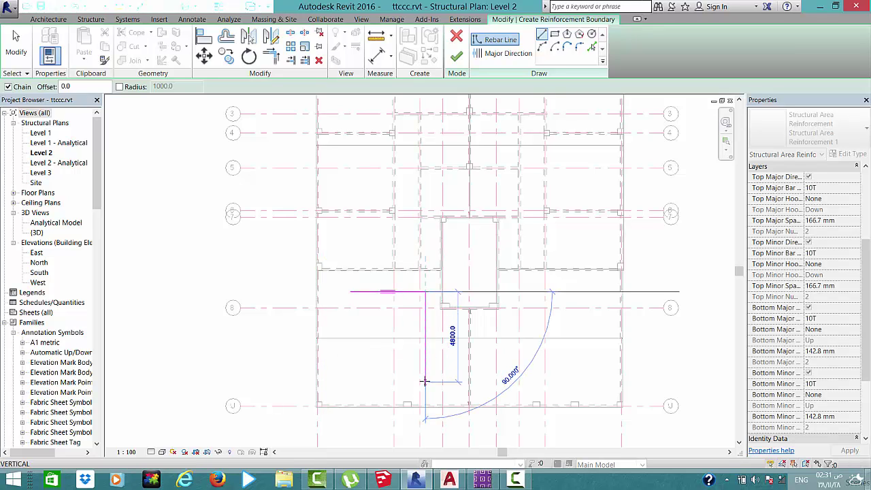
{"action": "type", "text": "5500"}
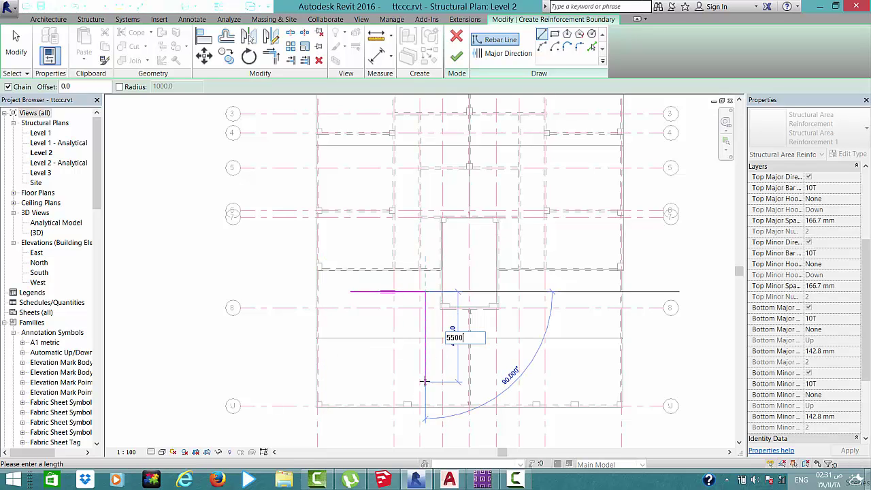
{"action": "key", "text": "Return"}
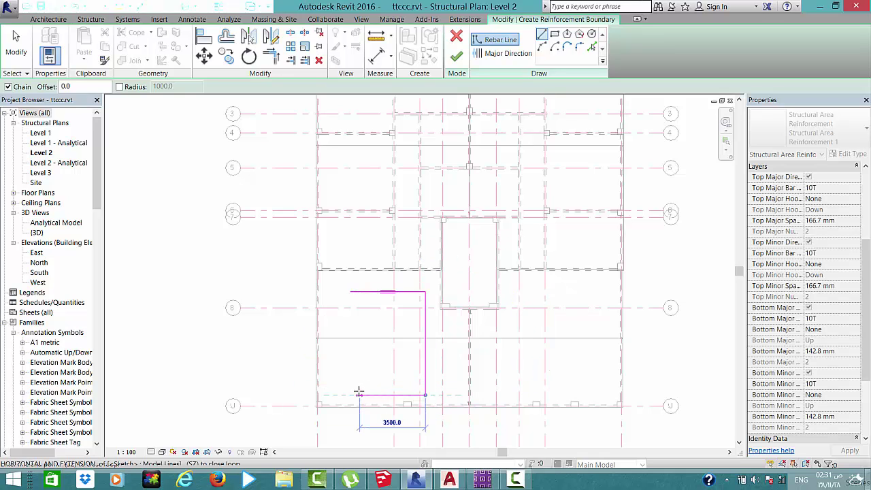
{"action": "left_click", "coordinate": [350, 395]}
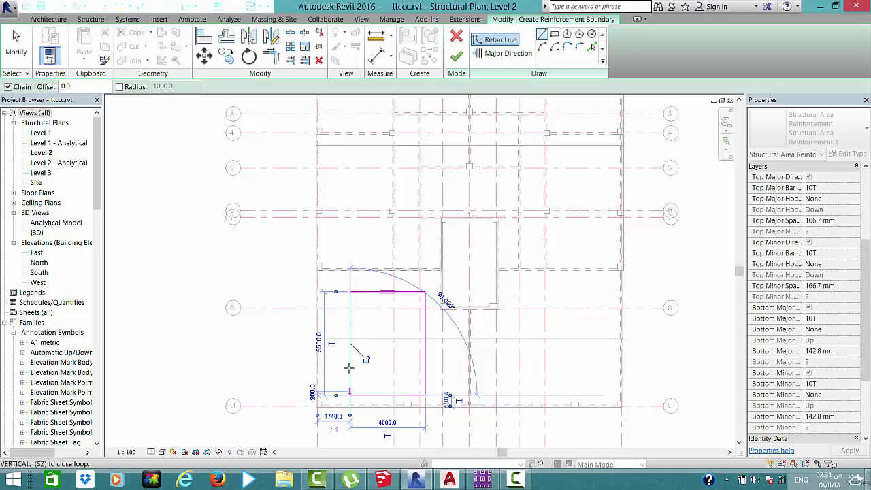
{"action": "left_click", "coordinate": [349, 293]}
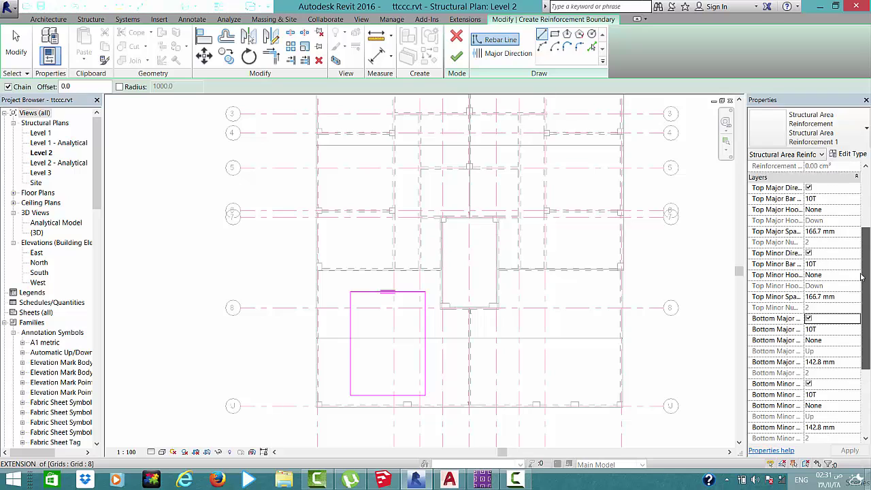
Turn off the top major, top minor and bottom minor reinforcement layers
{"action": "scroll", "coordinate": [823, 264], "scroll_direction": "up", "scroll_amount": 3}
{"action": "left_click", "coordinate": [809, 263]}
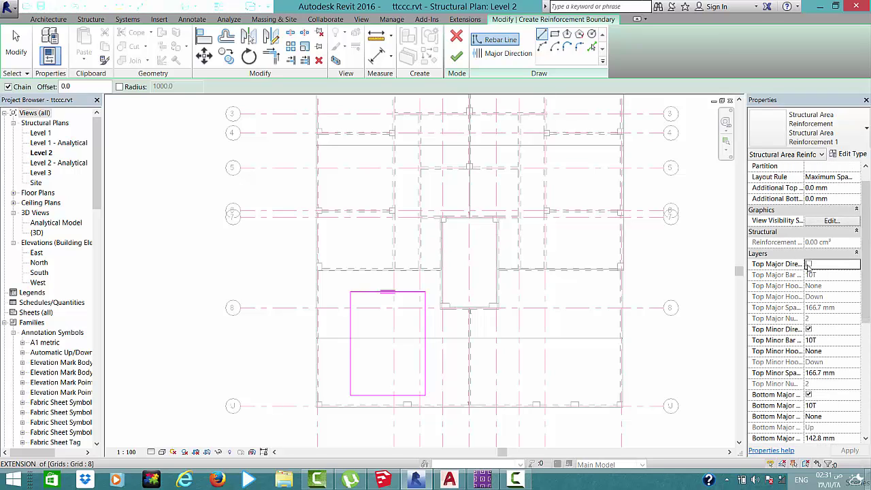
{"action": "left_click", "coordinate": [808, 330]}
{"action": "left_click_drag", "start_coordinate": [866, 295], "coordinate": [866, 364]}
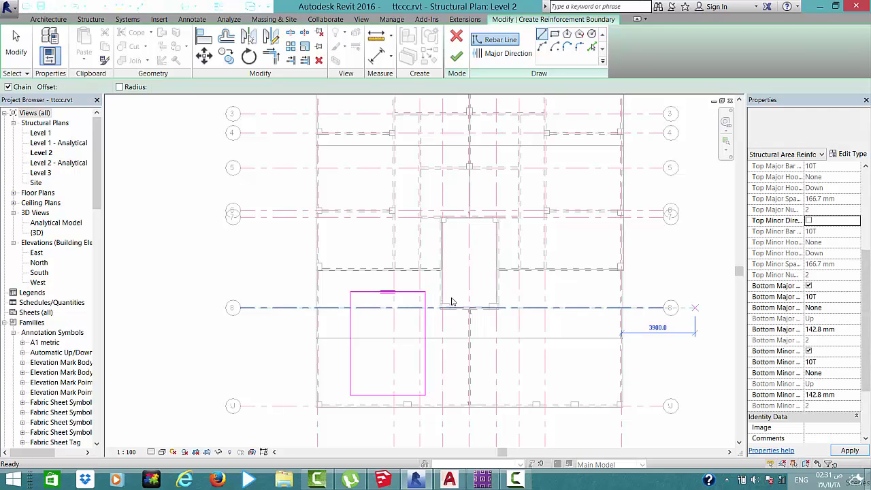
{"action": "left_click", "coordinate": [426, 373]}
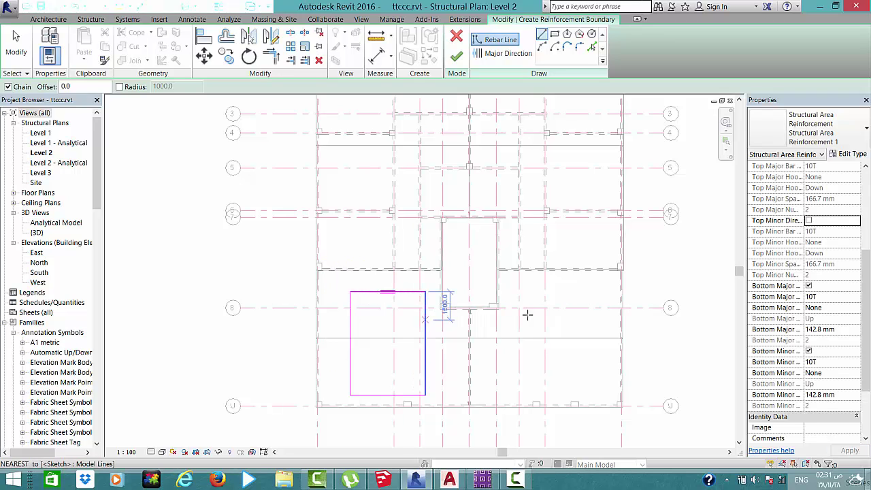
{"action": "left_click", "coordinate": [808, 351]}
Set bottom major spacing to 285.7 mm and finish the area reinforcement
{"action": "left_click", "coordinate": [820, 328]}
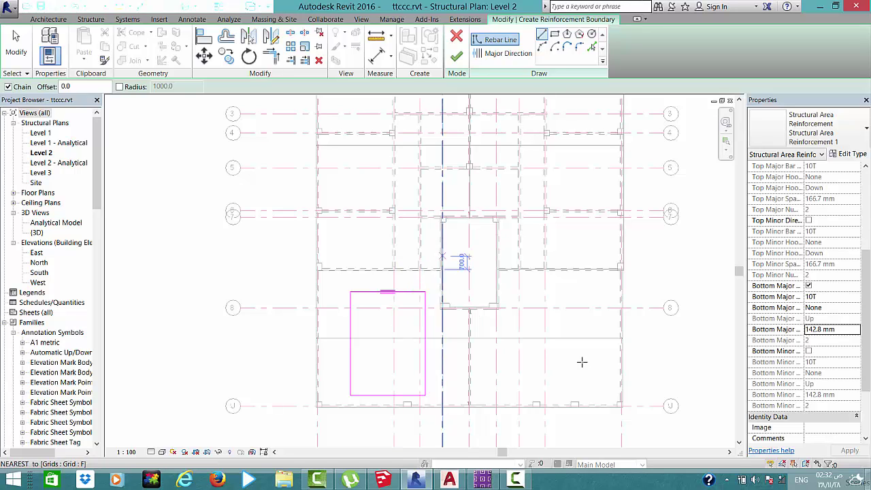
{"action": "left_click", "coordinate": [841, 331]}
{"action": "type", "text": "285.7"}
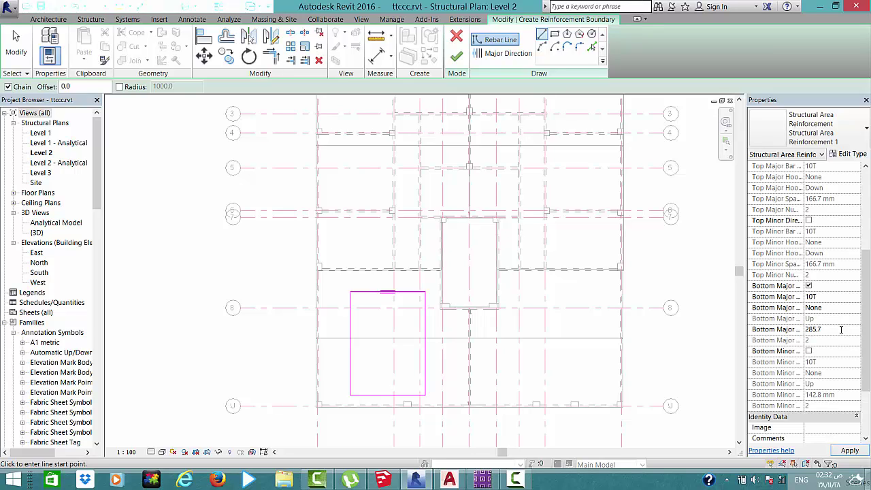
{"action": "key", "text": "Return"}
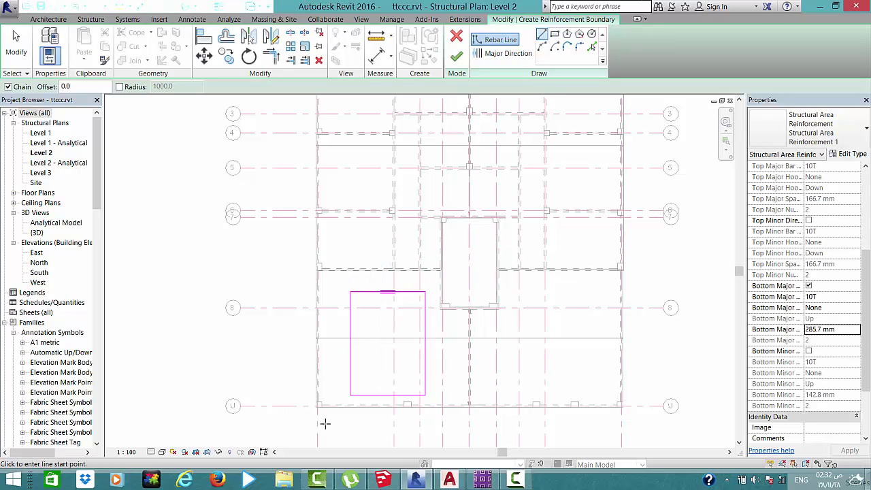
{"action": "left_click", "coordinate": [457, 57]}
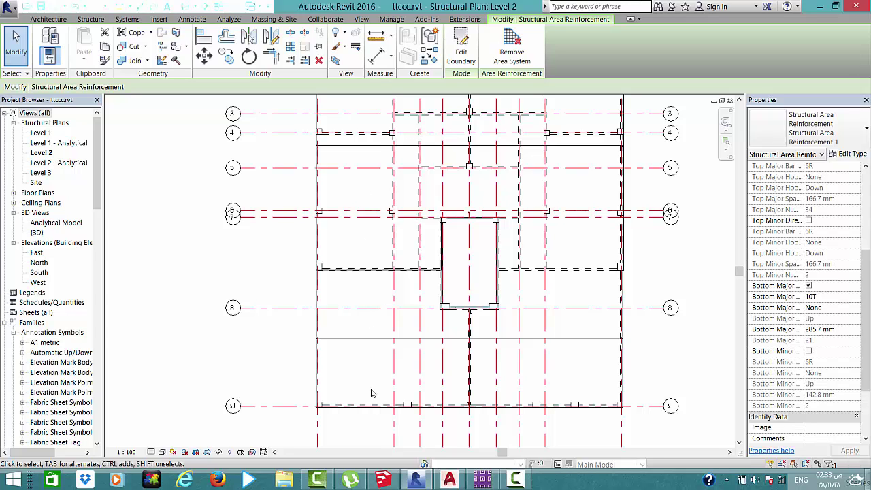
{"action": "left_click", "coordinate": [91, 19]}
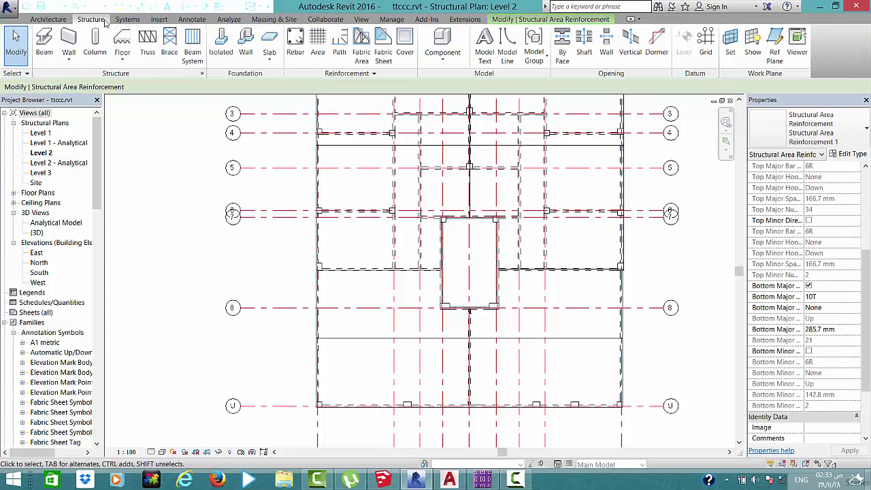
Start area reinforcement on the slab and sketch a 4000 mm edge from its bottom-left corner
{"action": "left_click", "coordinate": [325, 42]}
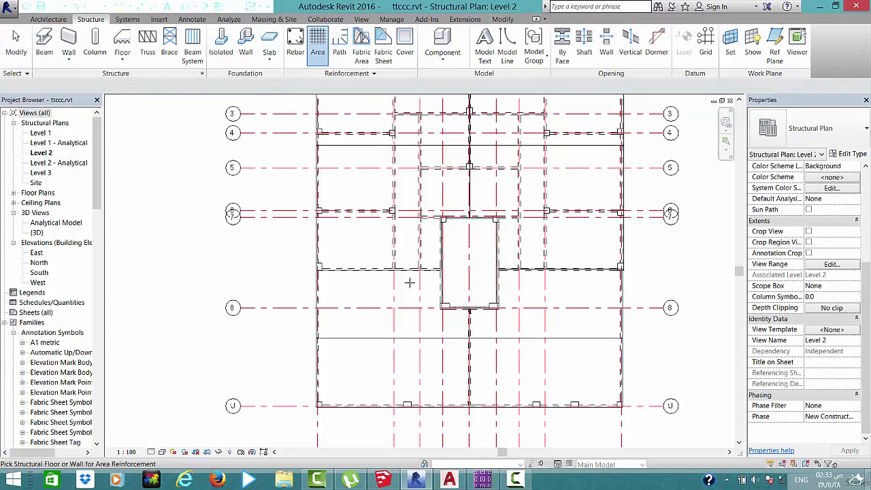
{"action": "left_click", "coordinate": [443, 285]}
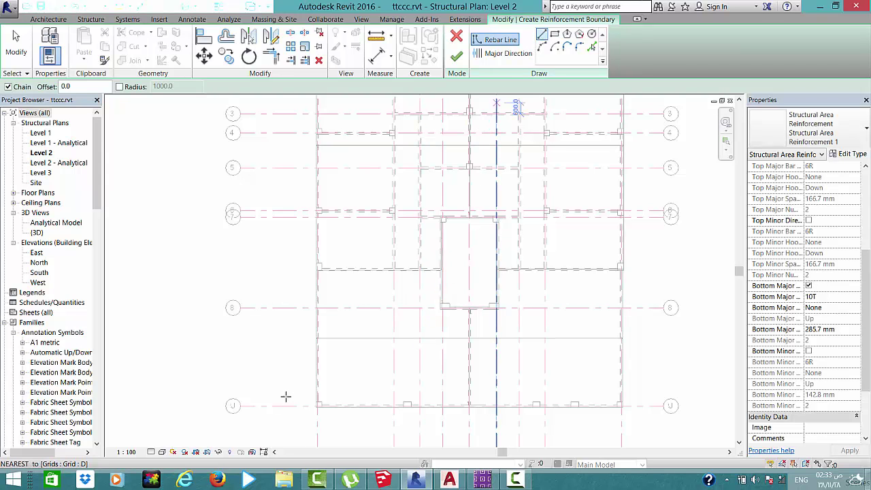
{"action": "left_click", "coordinate": [318, 405]}
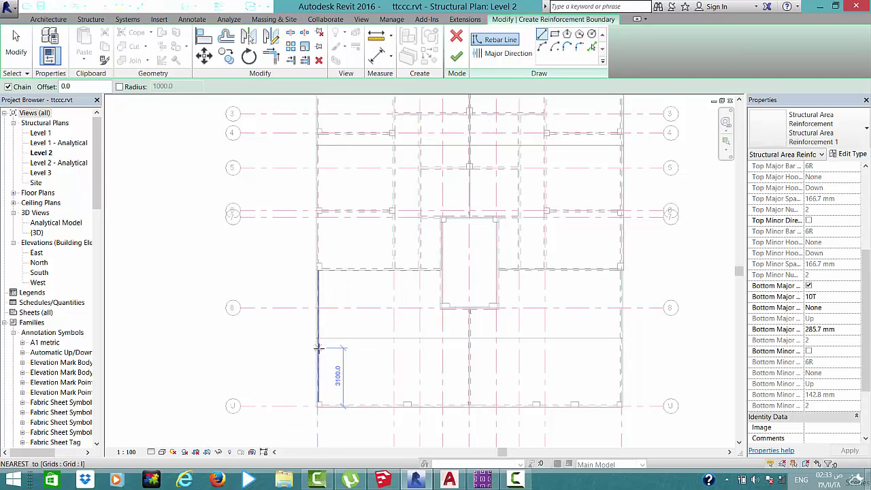
{"action": "scroll", "coordinate": [318, 348], "scroll_direction": "up", "scroll_amount": 2}
{"action": "left_click", "coordinate": [327, 346]}
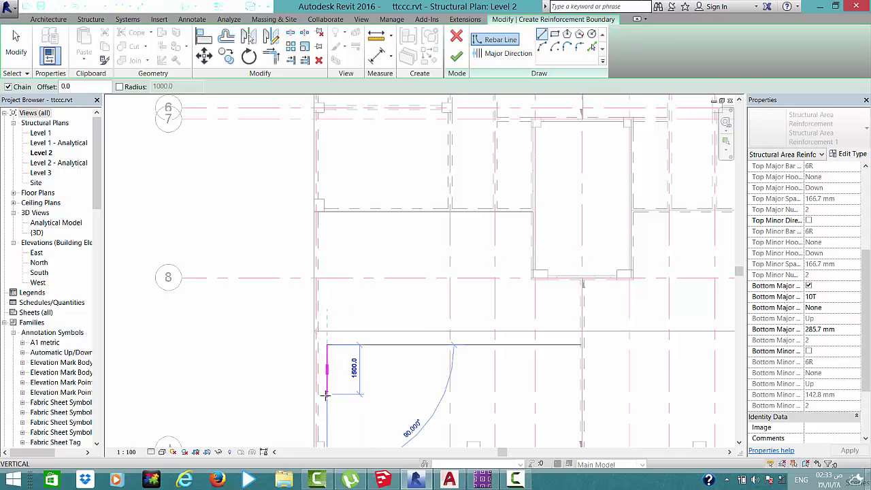
{"action": "scroll", "coordinate": [325, 395], "scroll_direction": "down", "scroll_amount": 1}
{"action": "scroll", "coordinate": [325, 395], "scroll_direction": "down", "scroll_amount": 1}
{"action": "type", "text": "4000"}
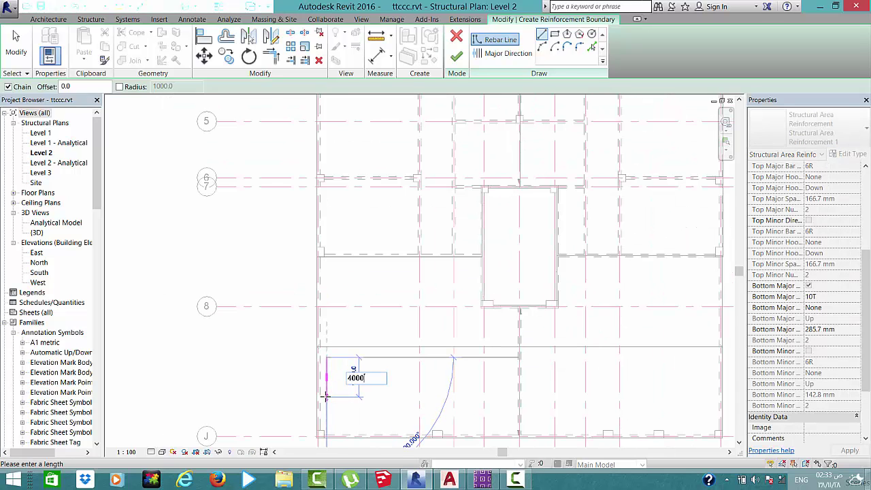
{"action": "key", "text": "Return"}
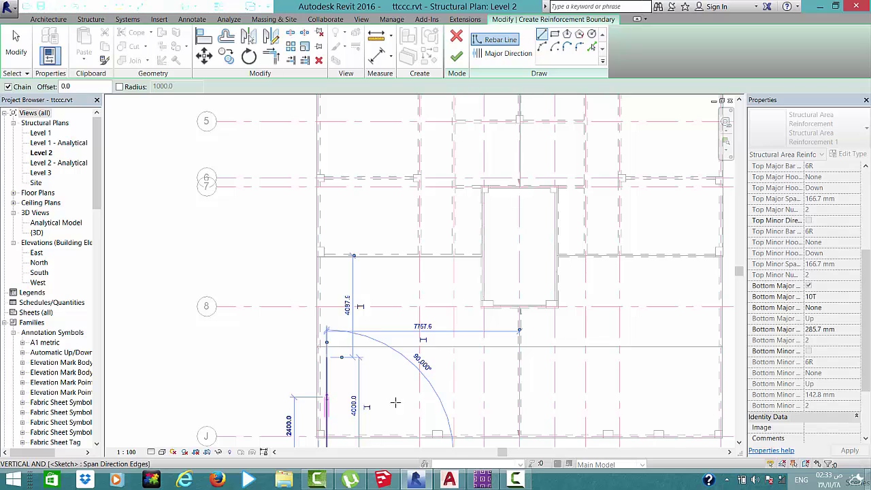
Add the 7500 mm bottom edge, close the rectangle and select all four boundary lines
{"action": "scroll", "coordinate": [408, 402], "scroll_direction": "down", "scroll_amount": 1}
{"action": "scroll", "coordinate": [413, 404], "scroll_direction": "down", "scroll_amount": 1}
{"action": "scroll", "coordinate": [420, 402], "scroll_direction": "down", "scroll_amount": 1}
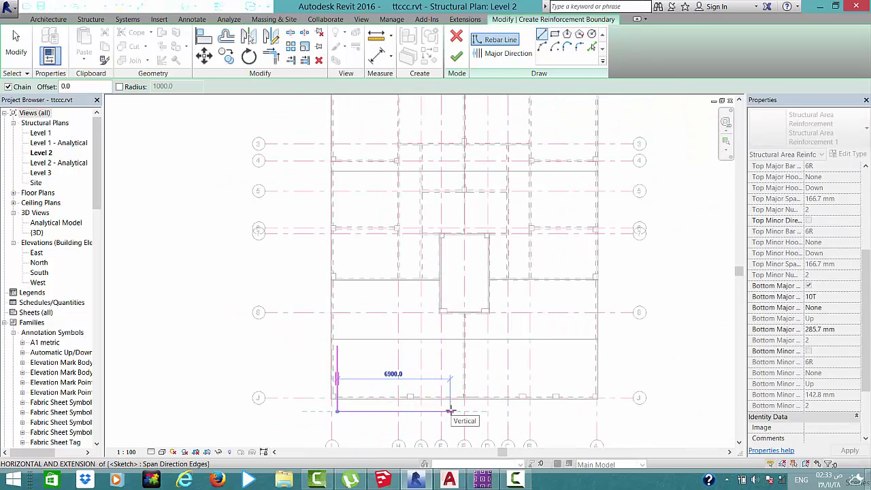
{"action": "type", "text": "7500"}
{"action": "key", "text": "Return"}
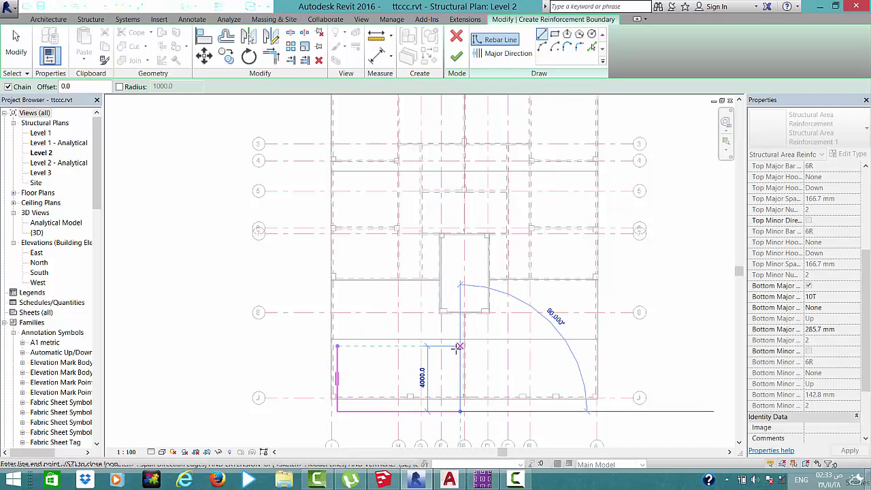
{"action": "left_click", "coordinate": [460, 346]}
{"action": "left_click", "coordinate": [337, 345]}
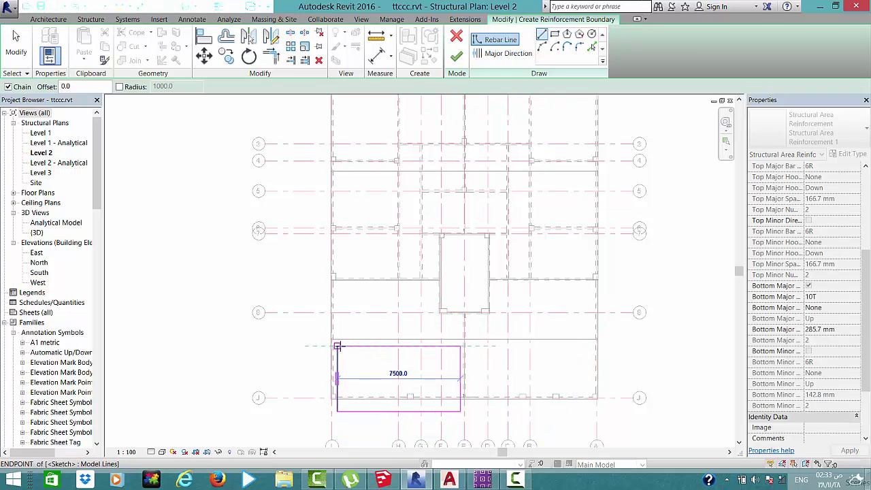
{"action": "key", "text": "Escape"}
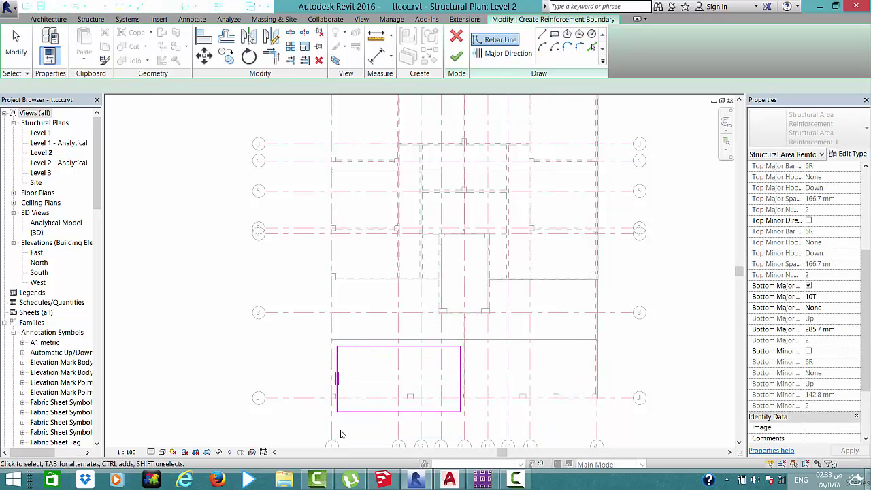
{"action": "left_click_drag", "start_coordinate": [334, 424], "coordinate": [469, 335]}
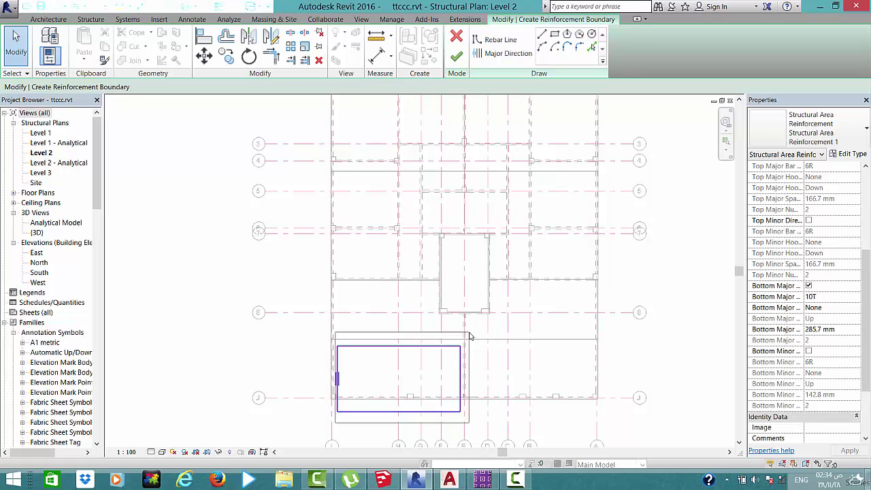
Move the reinforcement boundary sketch up from its bottom-left corner to a new position
{"action": "key", "text": "Escape"}
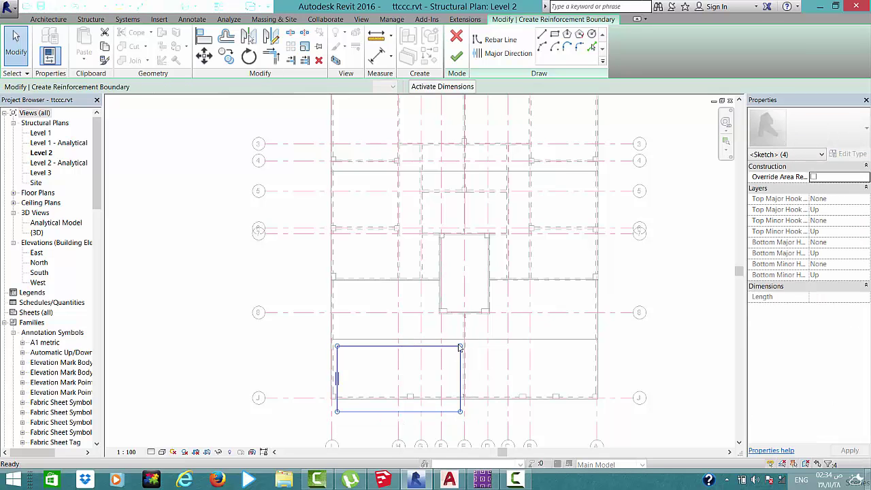
{"action": "left_click", "coordinate": [346, 412]}
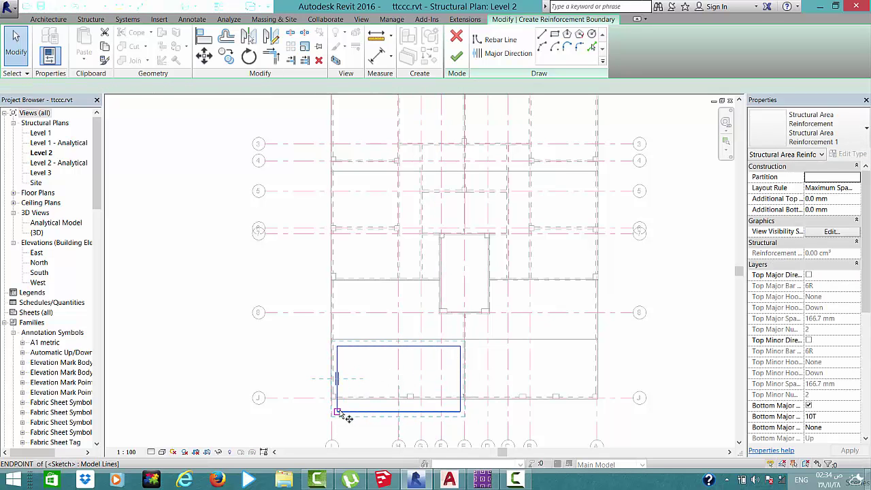
{"action": "key", "text": "m"}
{"action": "key", "text": "v"}
{"action": "left_click", "coordinate": [337, 410]}
{"action": "scroll", "coordinate": [339, 399], "scroll_direction": "up", "scroll_amount": 1}
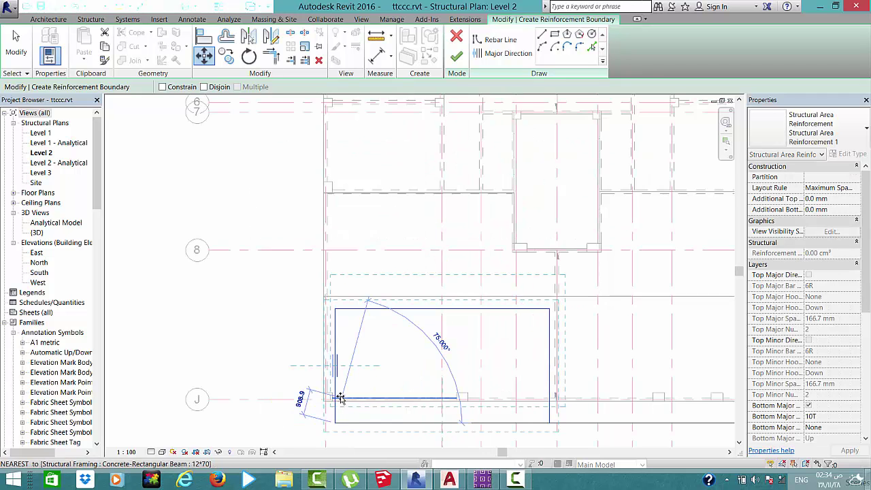
{"action": "scroll", "coordinate": [337, 395], "scroll_direction": "up", "scroll_amount": 1}
{"action": "scroll", "coordinate": [335, 390], "scroll_direction": "up", "scroll_amount": 1}
{"action": "left_click", "coordinate": [334, 388]}
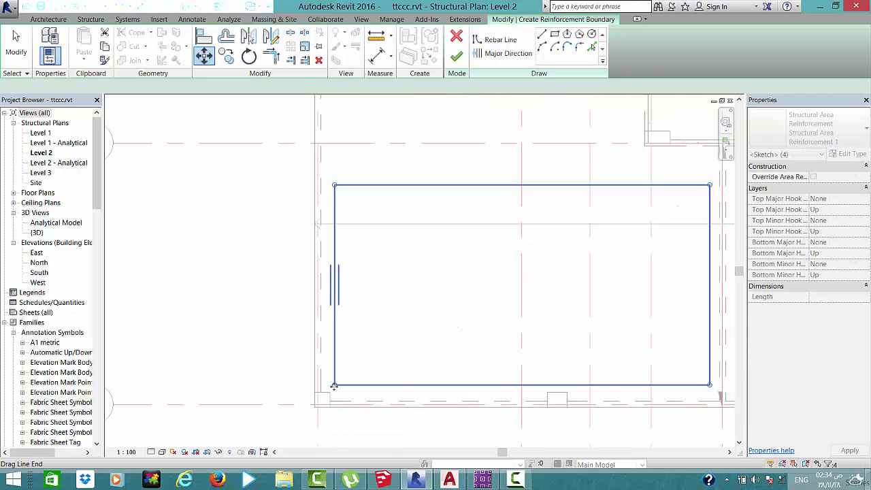
Clear the selection and finish the area reinforcement boundary beside grid J
{"action": "scroll", "coordinate": [340, 395], "scroll_direction": "down", "scroll_amount": 1}
{"action": "scroll", "coordinate": [380, 388], "scroll_direction": "down", "scroll_amount": 2}
{"action": "left_click", "coordinate": [472, 334]}
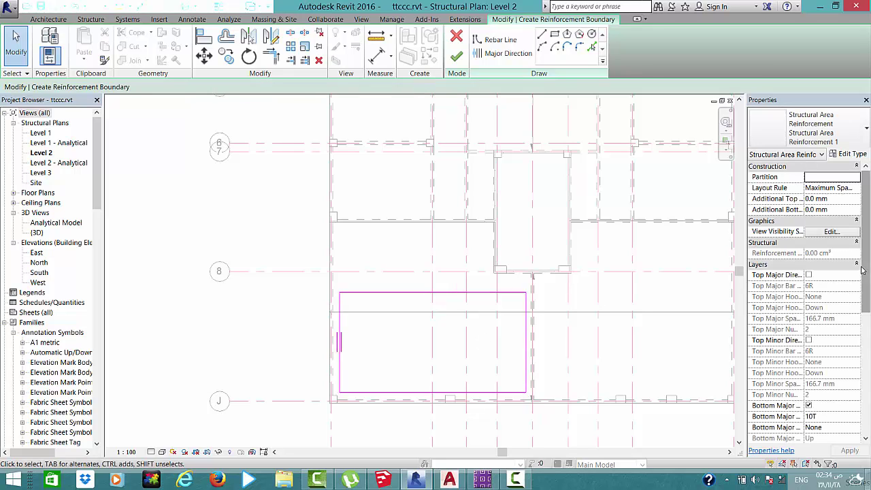
{"action": "left_click_drag", "start_coordinate": [865, 269], "coordinate": [868, 338]}
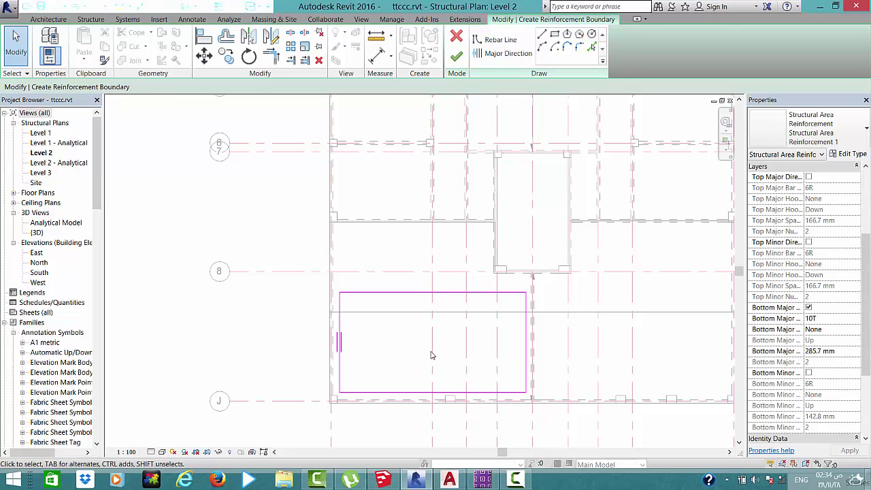
{"action": "left_click", "coordinate": [457, 57]}
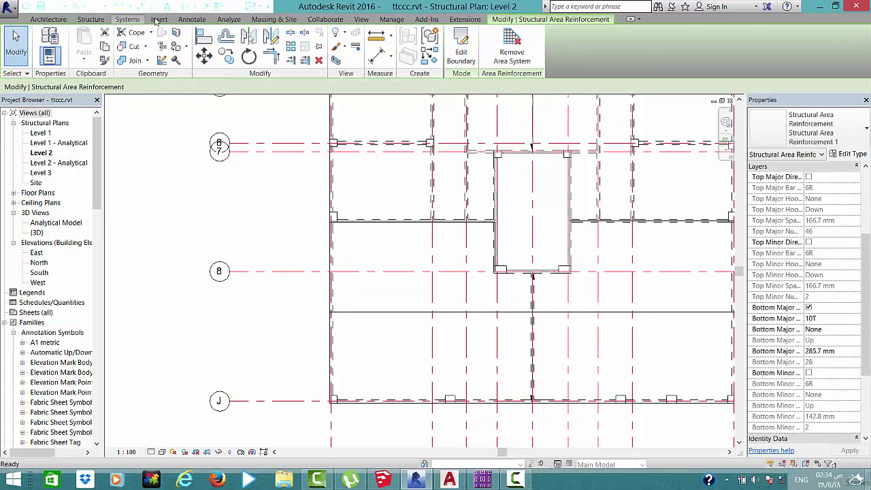
Start a new area reinforcement on the floor slab, sketching with Rebar Line near grid A
{"action": "left_click", "coordinate": [90, 19]}
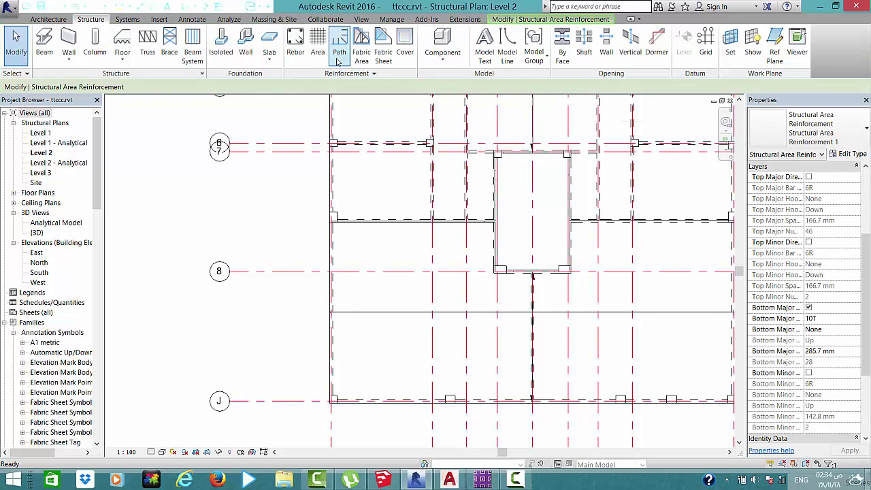
{"action": "left_click", "coordinate": [317, 44]}
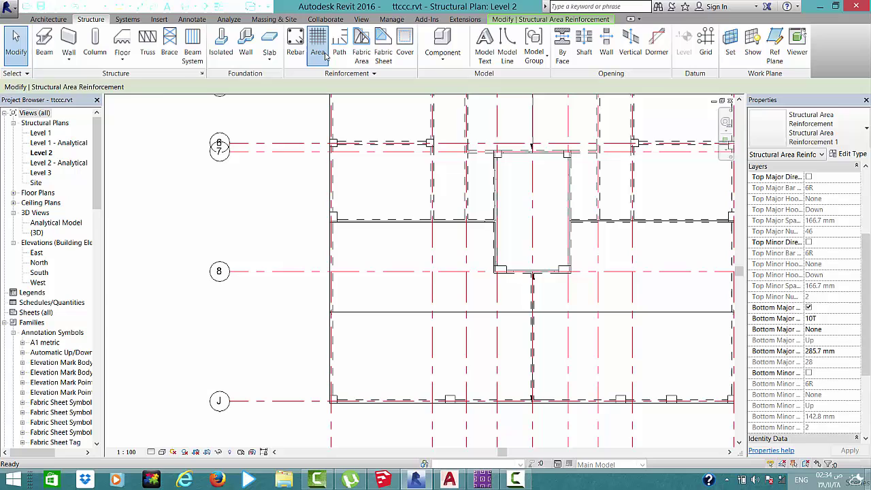
{"action": "left_click", "coordinate": [495, 259]}
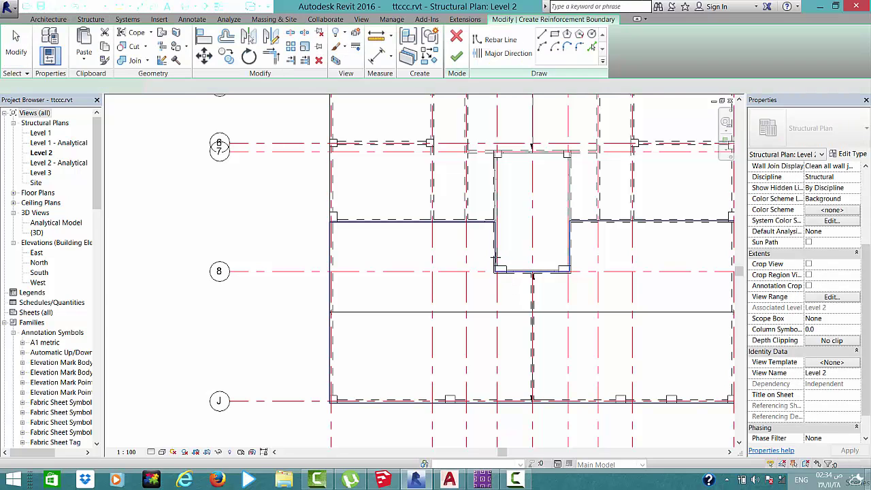
{"action": "left_click", "coordinate": [512, 46]}
{"action": "middle_click_drag", "start_coordinate": [668, 261], "coordinate": [439, 226]}
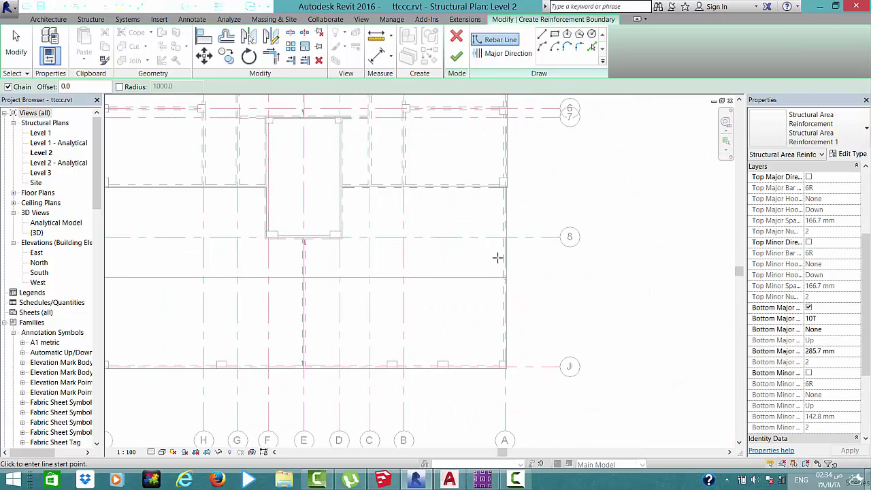
Sketch a 4000 × 7500 mm rectangular boundary below grid 8 and finish the reinforcement
{"action": "left_click", "coordinate": [497, 257]}
{"action": "type", "text": "4000"}
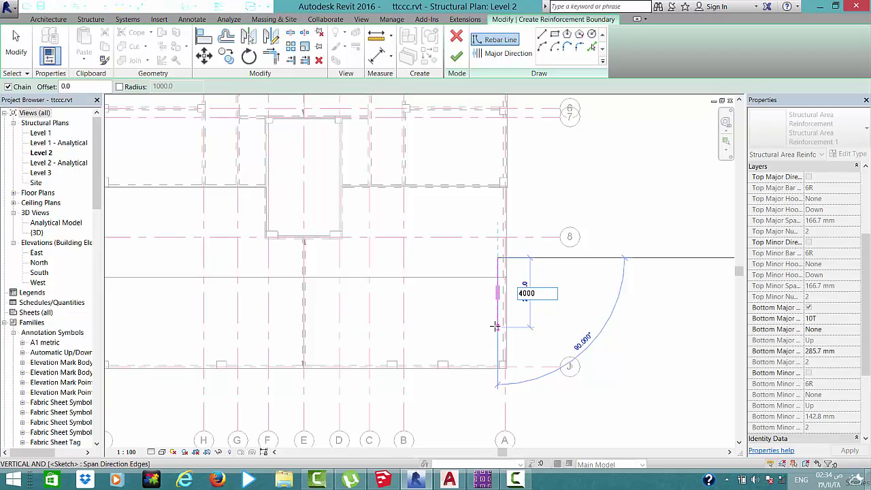
{"action": "key", "text": "Return"}
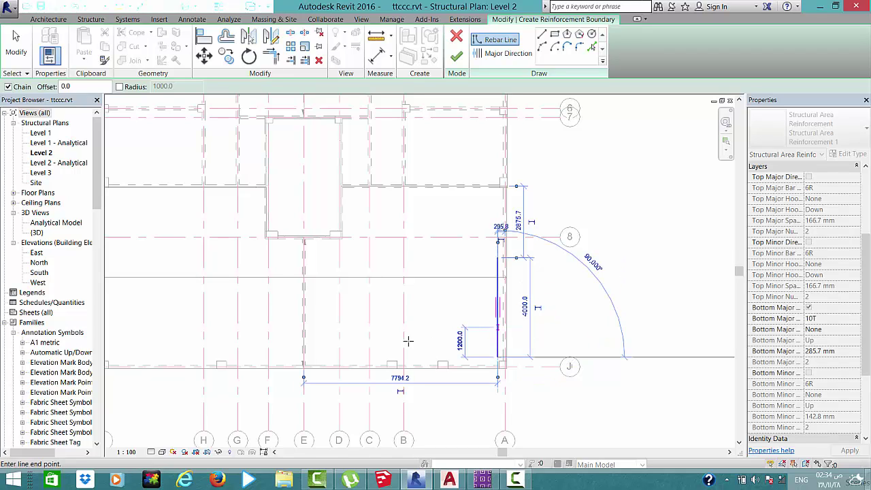
{"action": "left_click", "coordinate": [326, 356]}
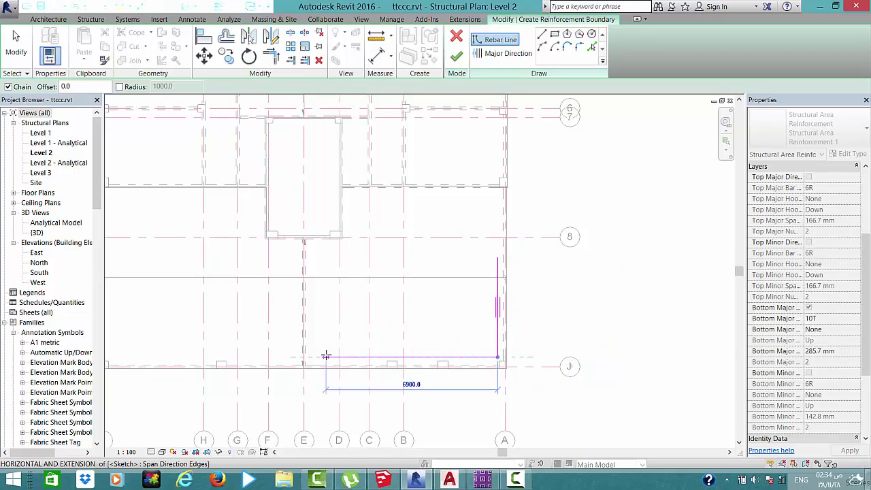
{"action": "type", "text": "7500"}
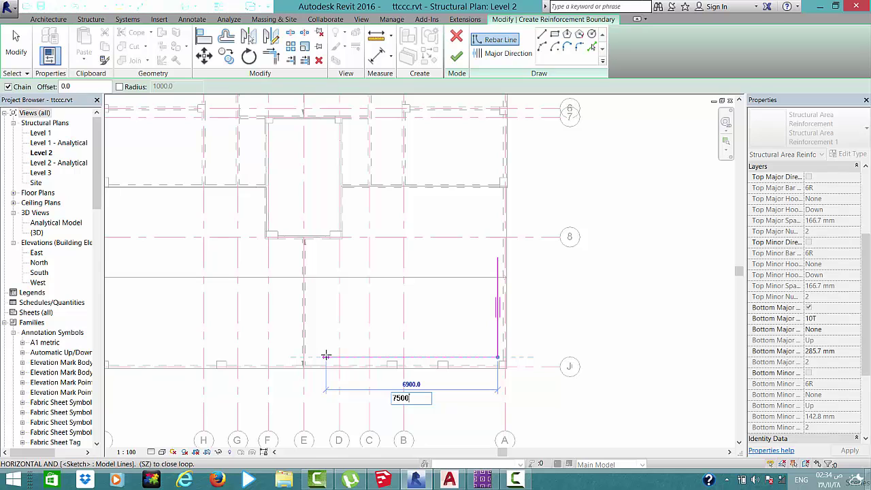
{"action": "key", "text": "Return"}
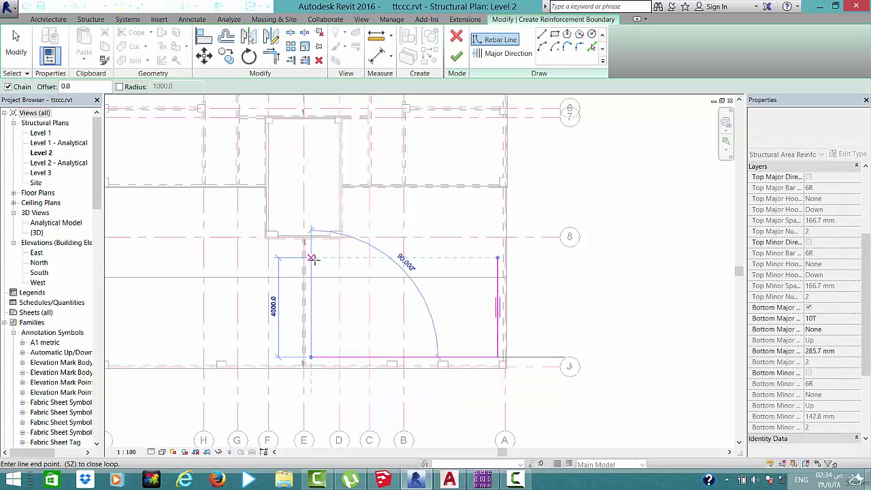
{"action": "left_click", "coordinate": [311, 258]}
{"action": "left_click", "coordinate": [497, 257]}
{"action": "left_click", "coordinate": [498, 258]}
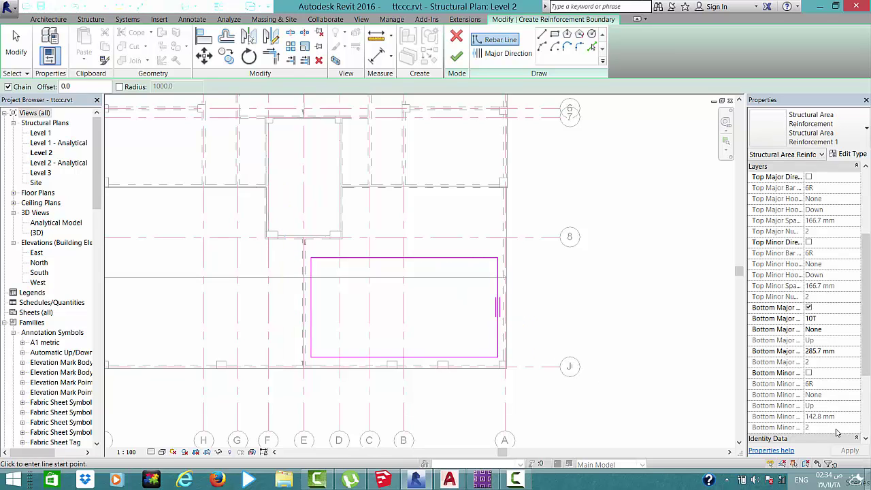
{"action": "left_click", "coordinate": [456, 56]}
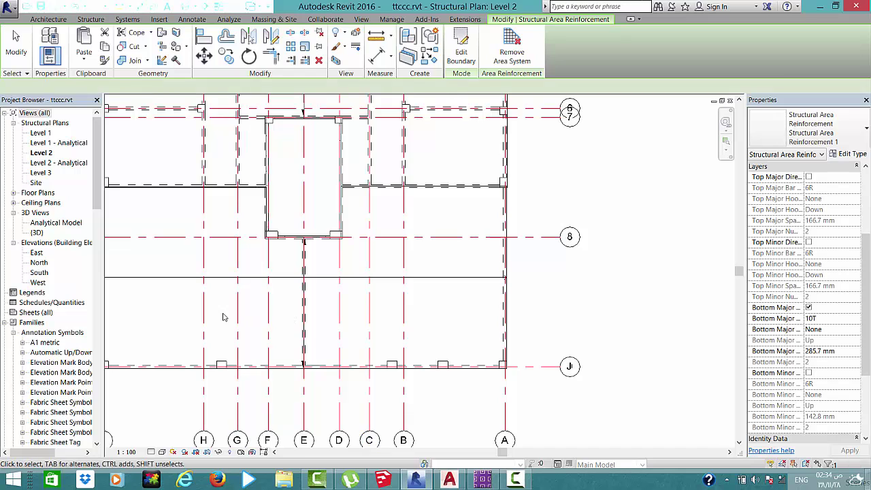
Zoom out to the full Level 2 framing plan and bring up the Structure tools
{"action": "scroll", "coordinate": [307, 286], "scroll_direction": "down", "scroll_amount": 2}
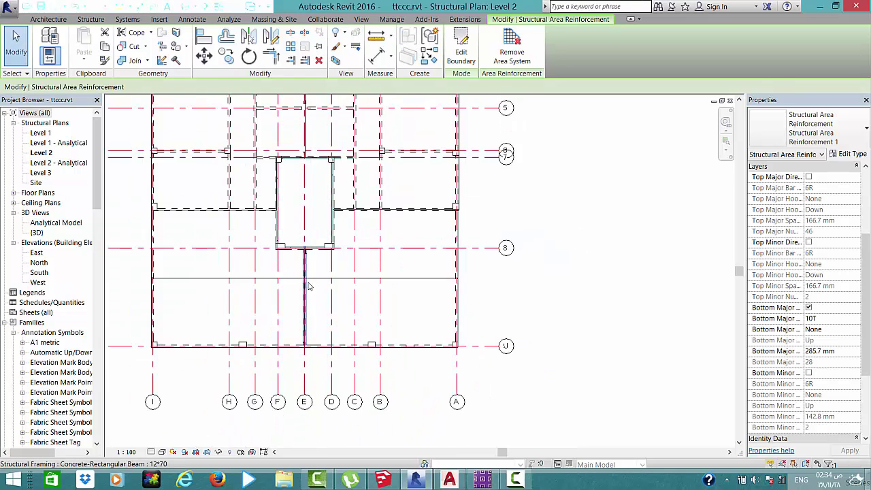
{"action": "scroll", "coordinate": [308, 286], "scroll_direction": "down", "scroll_amount": 1}
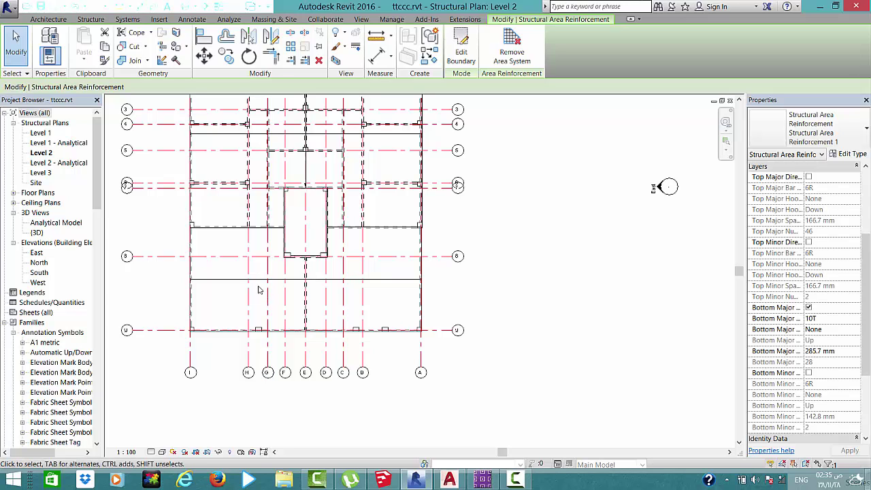
{"action": "left_click", "coordinate": [87, 20]}
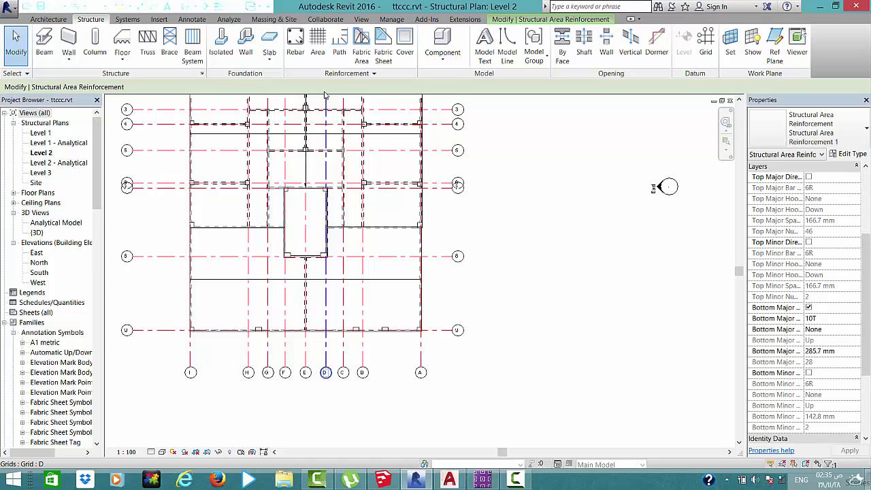
Start another area reinforcement on the Level 2 floor slab and zoom in
{"action": "left_click", "coordinate": [318, 48]}
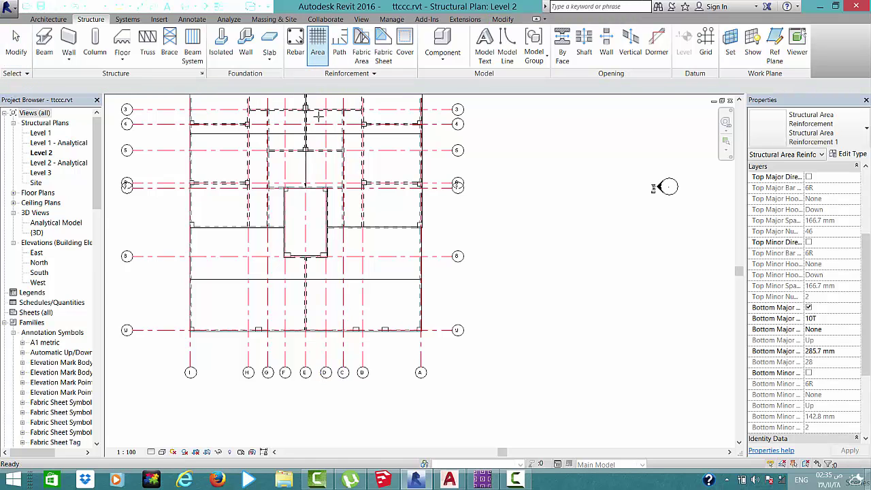
{"action": "left_click", "coordinate": [302, 259]}
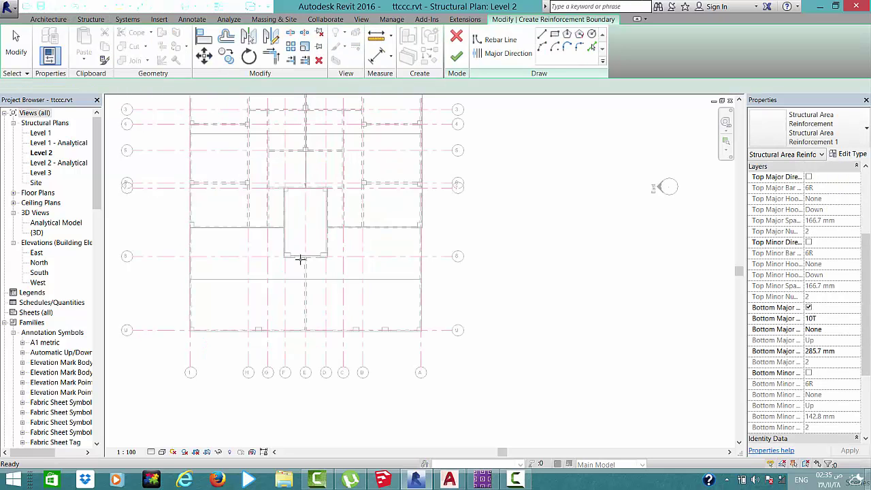
{"action": "scroll", "coordinate": [253, 246], "scroll_direction": "up", "scroll_amount": 2}
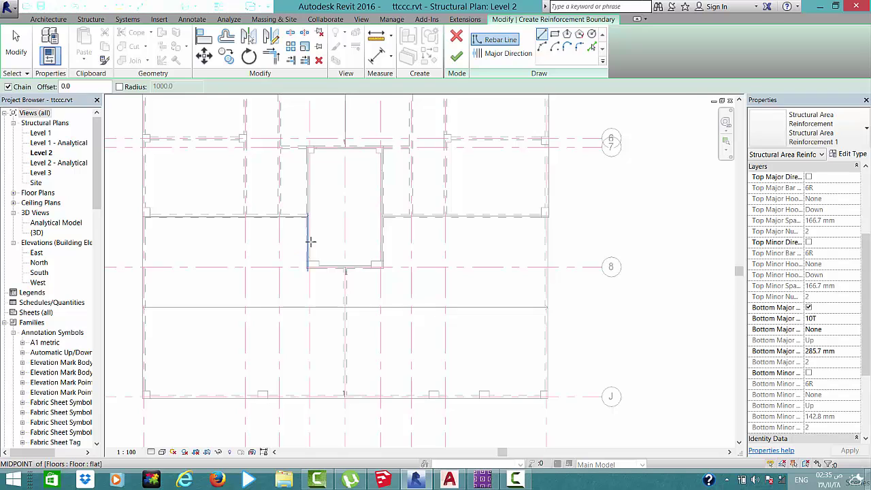
{"action": "scroll", "coordinate": [310, 242], "scroll_direction": "up", "scroll_amount": 2}
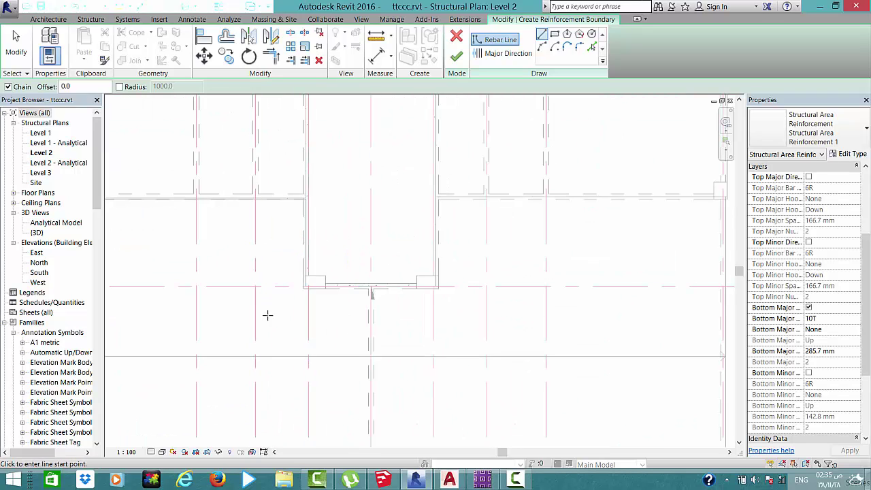
Sketch a closed L-shaped boundary below the opening (2000, 3000, 1100, 1900, 1000, 900 mm edges)
{"action": "left_click", "coordinate": [344, 334]}
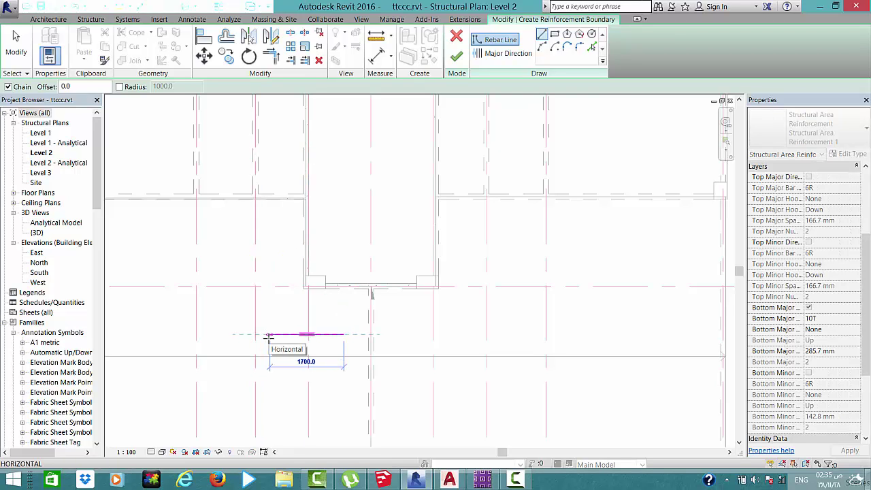
{"action": "type", "text": "2000"}
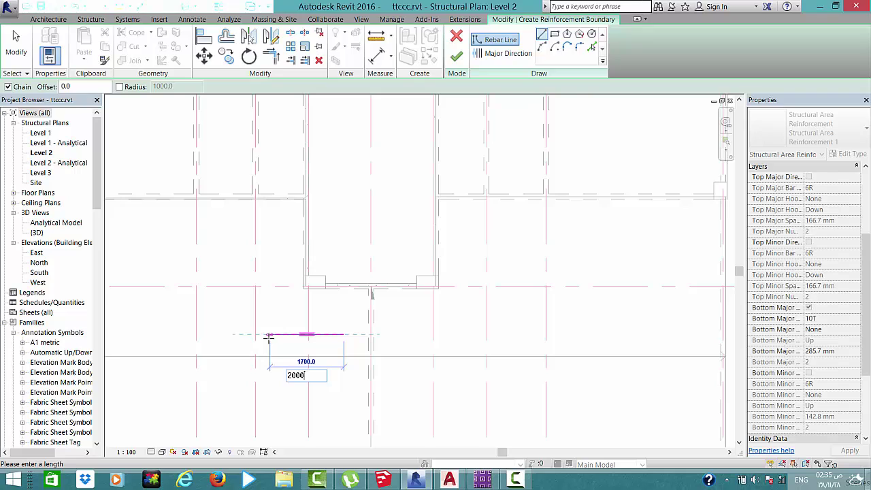
{"action": "key", "text": "Return"}
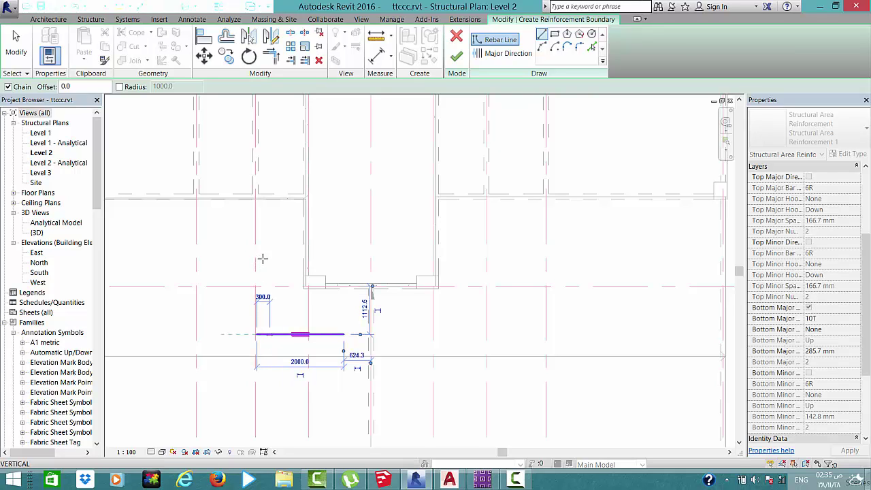
{"action": "type", "text": "3000"}
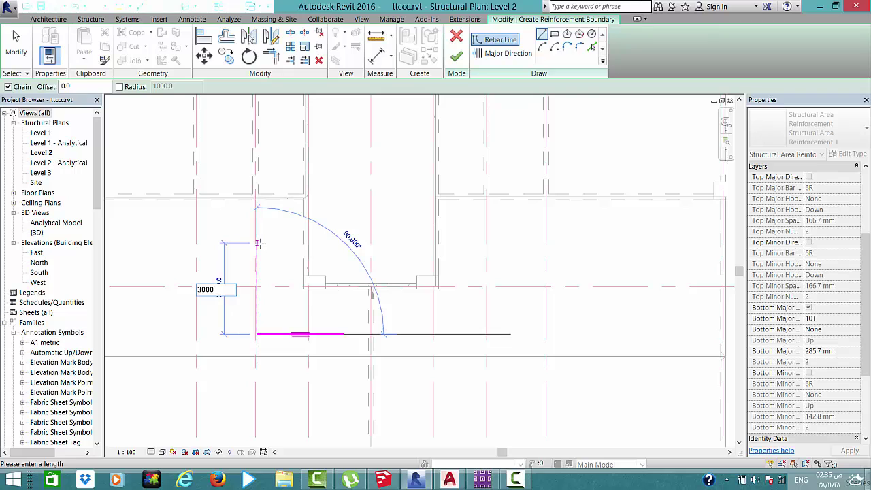
{"action": "key", "text": "Return"}
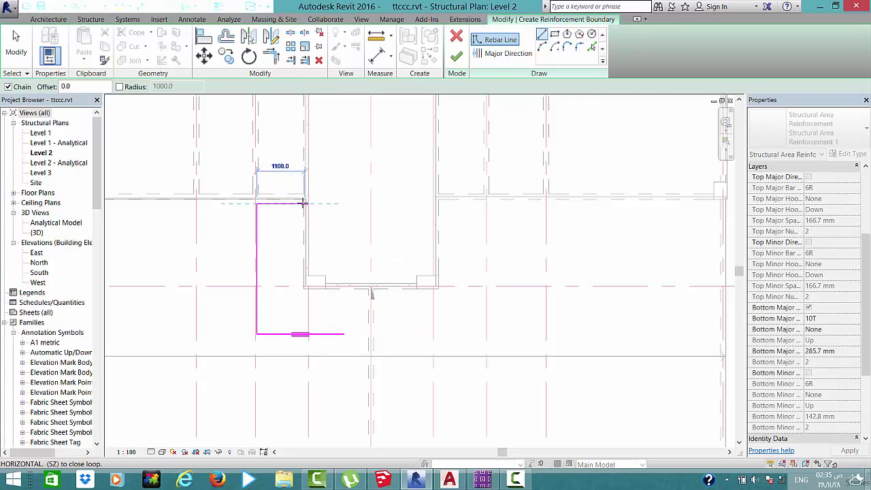
{"action": "left_click", "coordinate": [304, 203]}
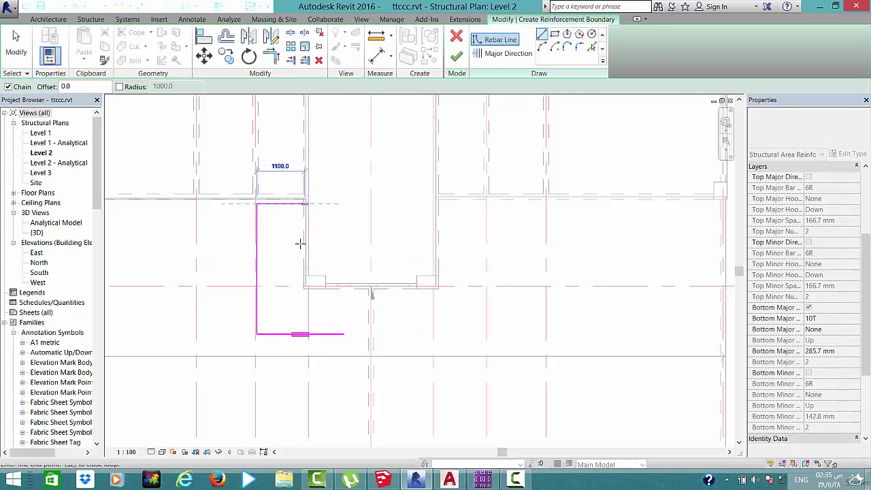
{"action": "left_click", "coordinate": [304, 286]}
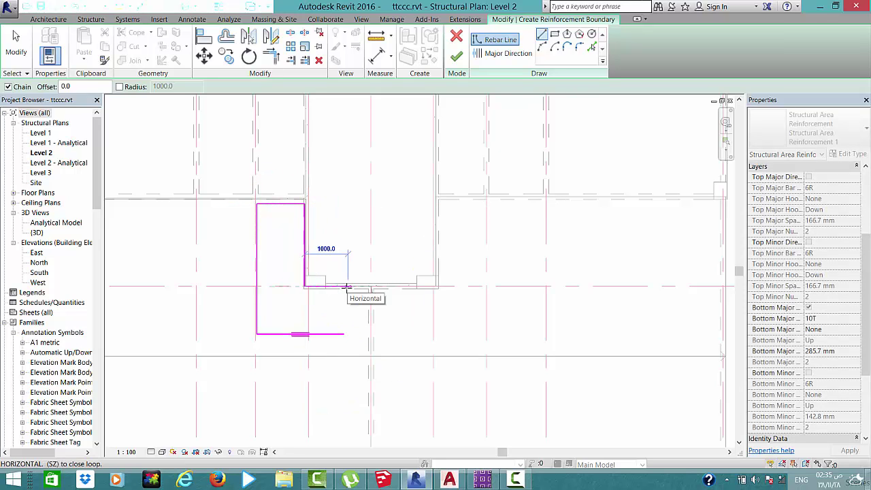
{"action": "left_click", "coordinate": [344, 333]}
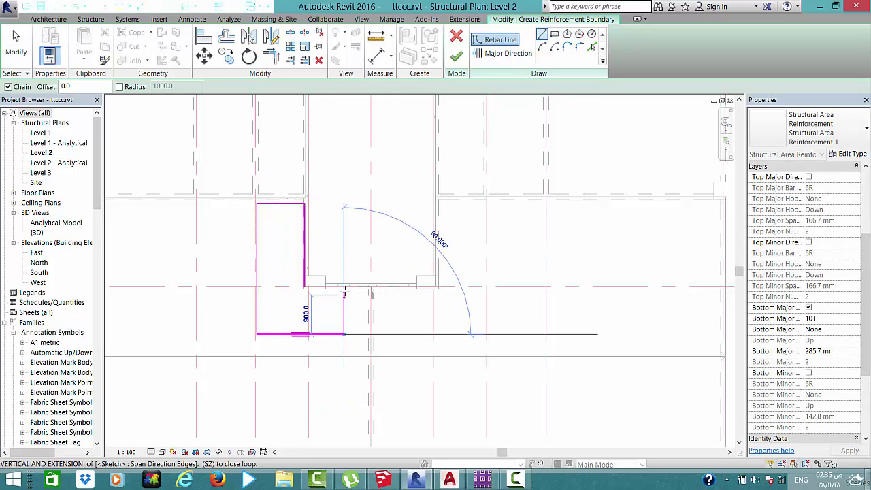
{"action": "left_click", "coordinate": [344, 289]}
{"action": "scroll", "coordinate": [306, 289], "scroll_direction": "up", "scroll_amount": 2}
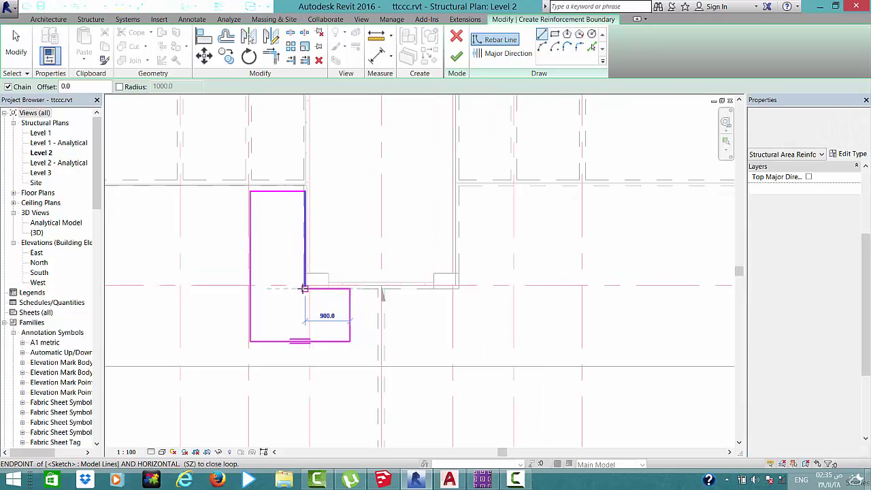
{"action": "left_click", "coordinate": [304, 288]}
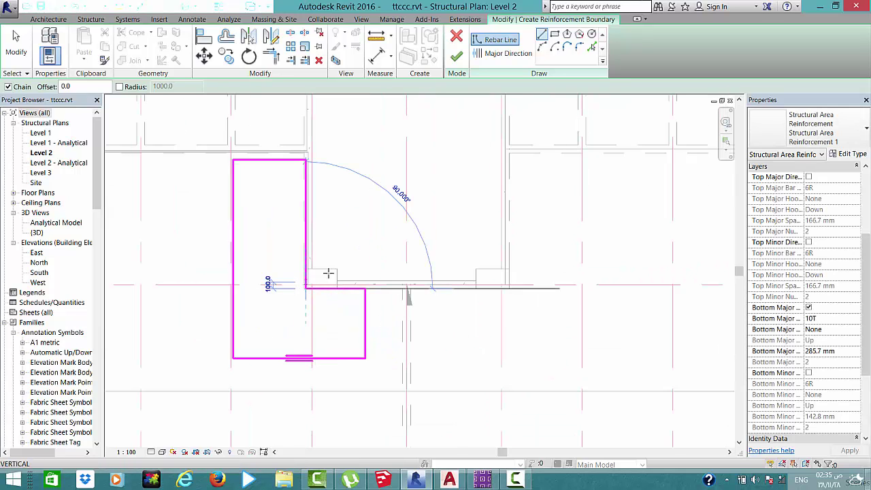
{"action": "key", "text": "Escape"}
Turn on the Top Major Direction layer in Properties
{"action": "scroll", "coordinate": [332, 309], "scroll_direction": "down", "scroll_amount": 1}
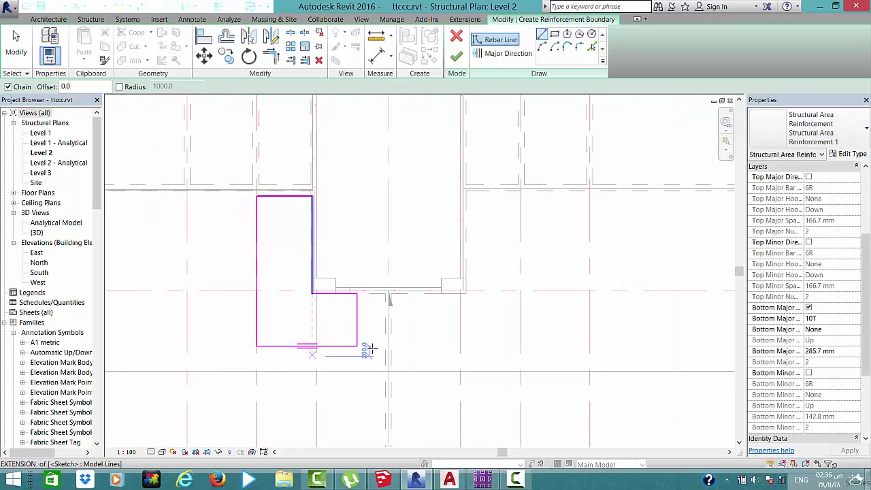
{"action": "scroll", "coordinate": [803, 272], "scroll_direction": "up", "scroll_amount": 3}
{"action": "left_click", "coordinate": [808, 275]}
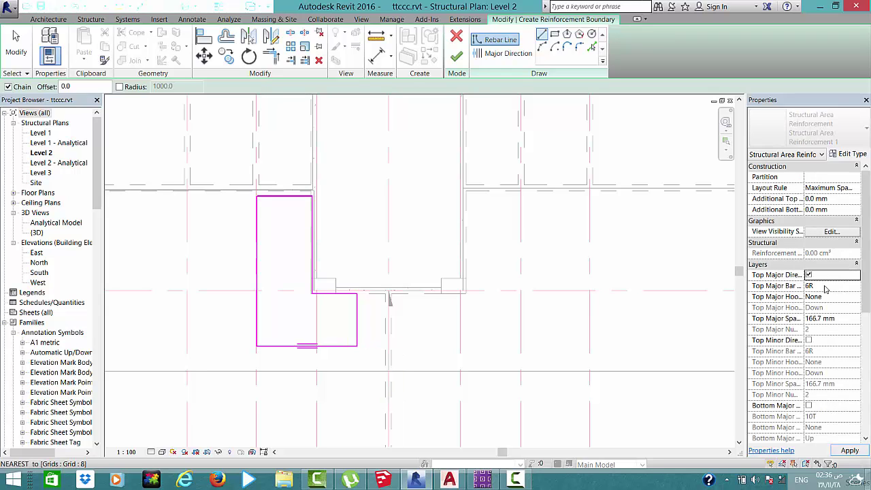
Set the top major bars to 10T at 142.8 mm spacing and finish the boundary sketch
{"action": "left_click", "coordinate": [839, 285]}
{"action": "left_click", "coordinate": [857, 287]}
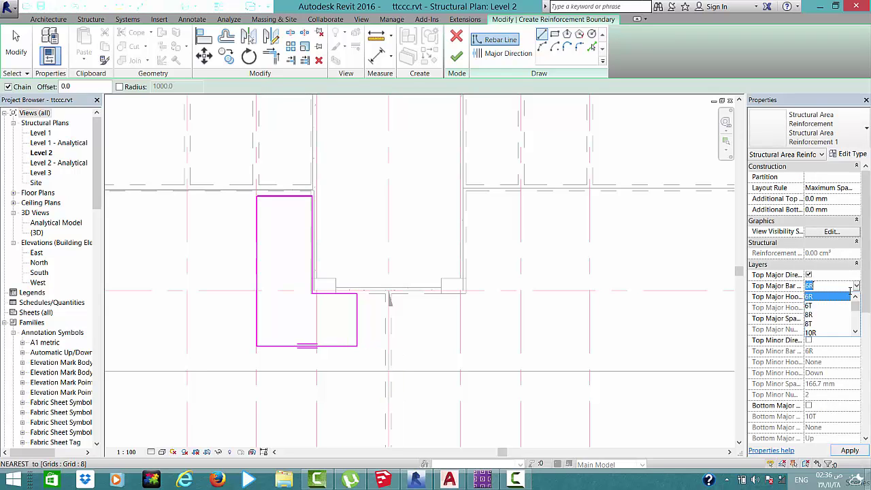
{"action": "left_click", "coordinate": [856, 332]}
{"action": "left_click", "coordinate": [857, 332]}
{"action": "left_click", "coordinate": [840, 325]}
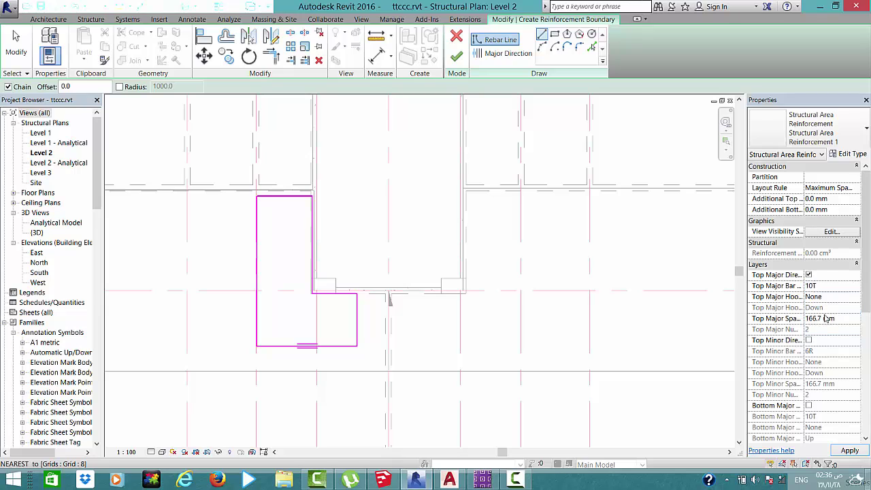
{"action": "left_click", "coordinate": [846, 320]}
{"action": "type", "text": "142.8"}
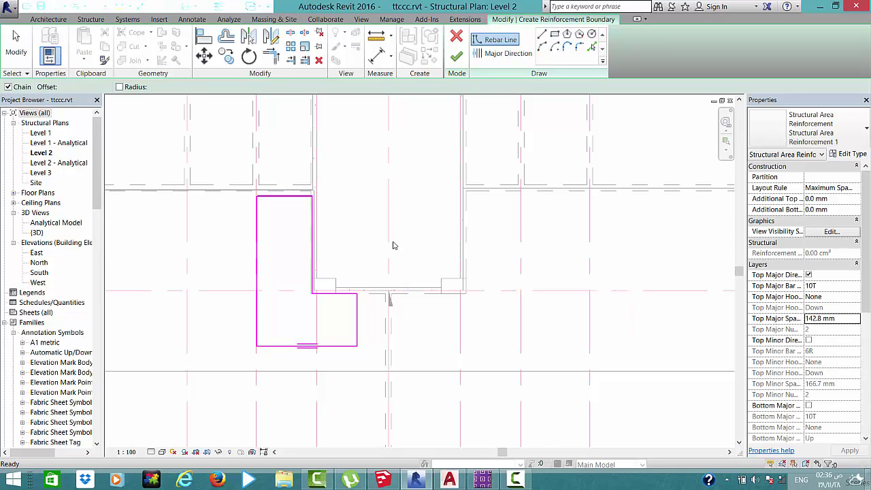
{"action": "key", "text": "Escape"}
{"action": "left_click", "coordinate": [452, 59]}
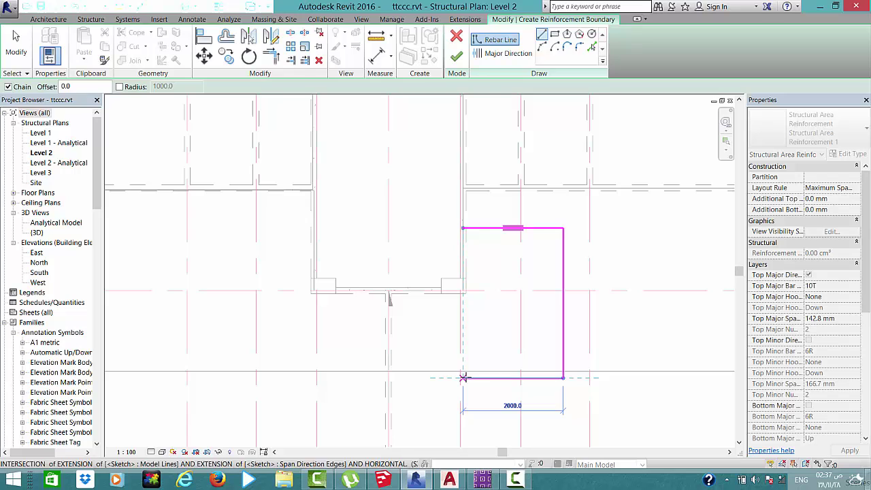
Close the rectangular boundary beside the central opening and finish the area reinforcement
{"action": "left_click", "coordinate": [464, 377]}
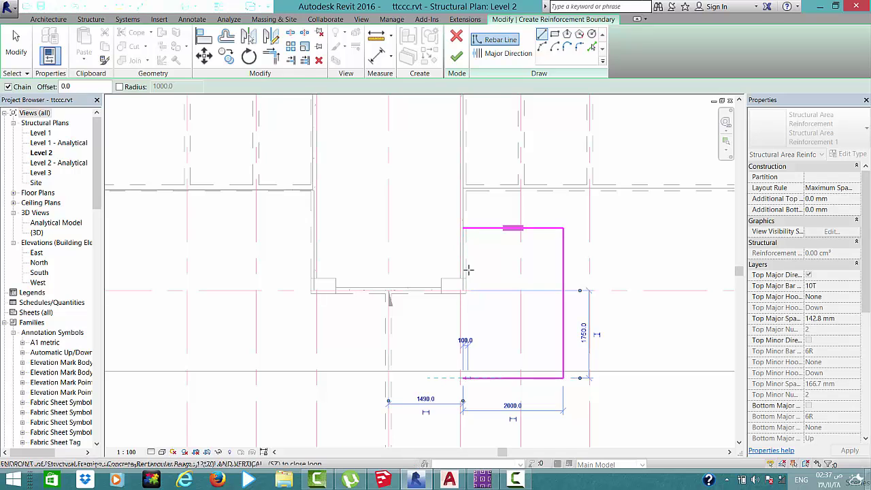
{"action": "left_click", "coordinate": [463, 228]}
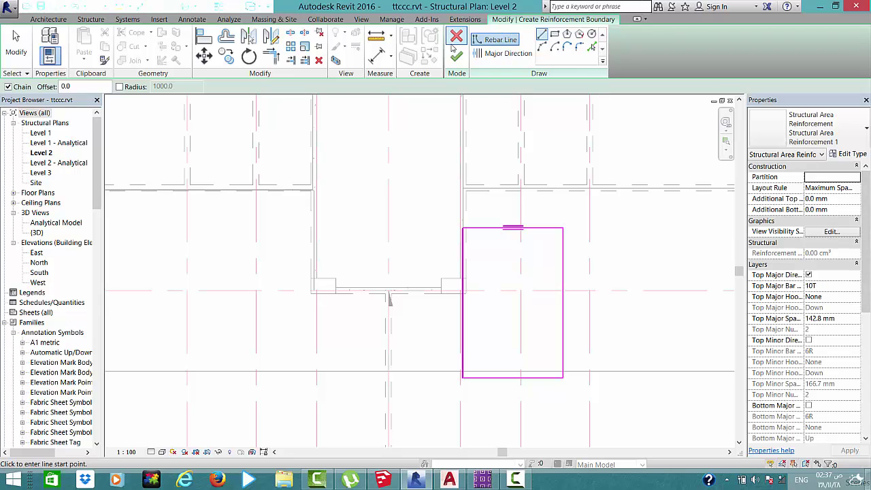
{"action": "left_click", "coordinate": [455, 56]}
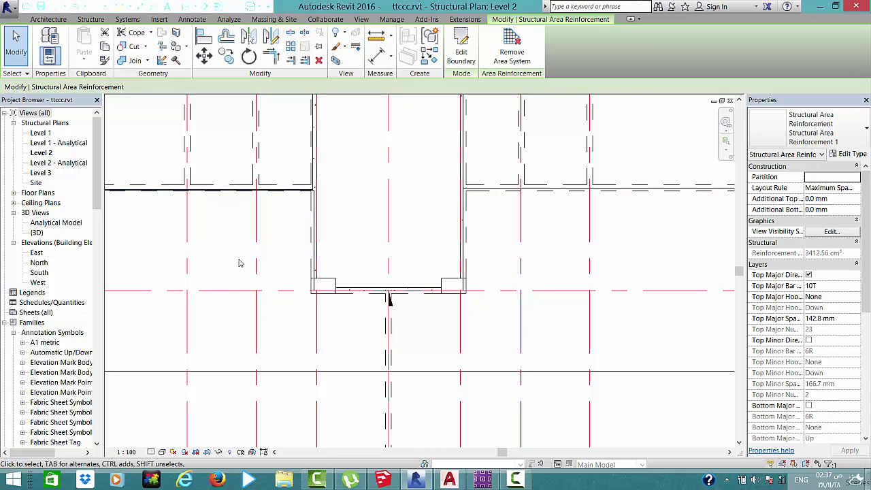
{"action": "scroll", "coordinate": [337, 172], "scroll_direction": "down", "scroll_amount": 2}
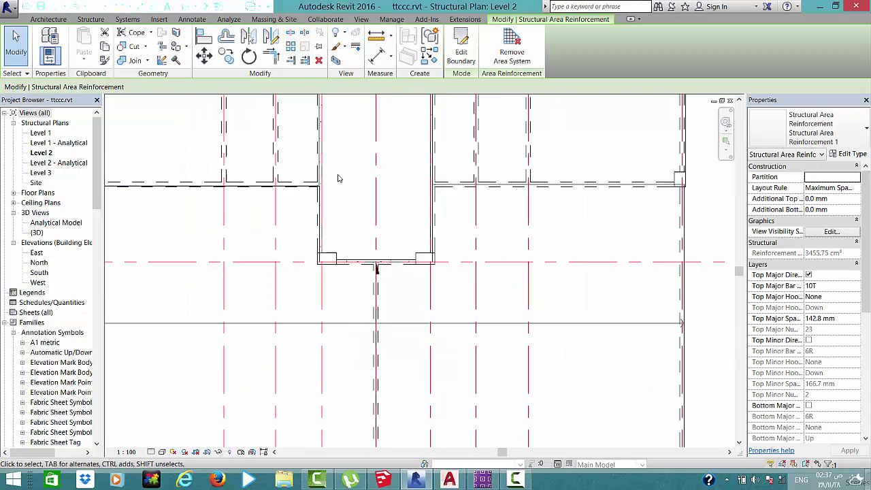
{"action": "scroll", "coordinate": [337, 179], "scroll_direction": "down", "scroll_amount": 3}
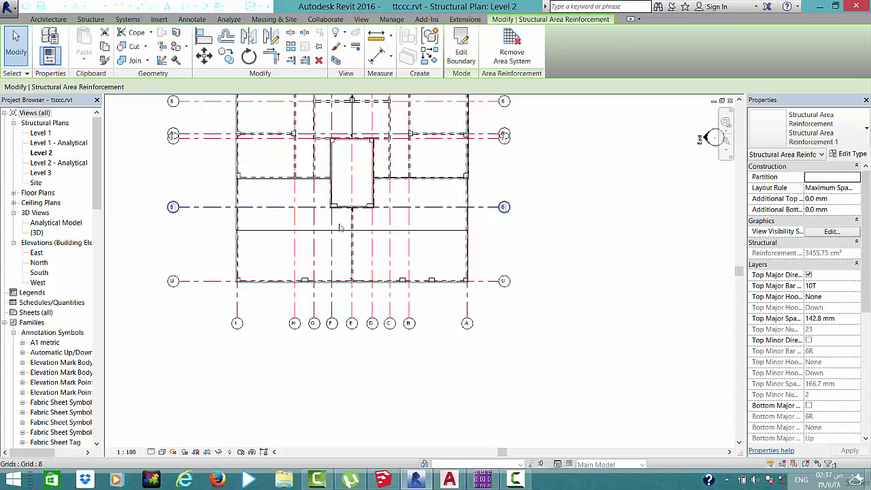
{"action": "middle_click_drag", "start_coordinate": [381, 270], "coordinate": [427, 316]}
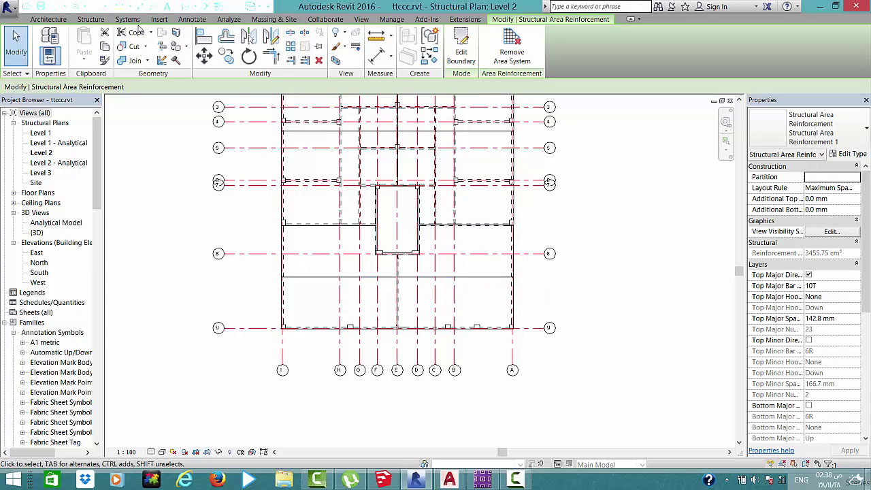
Create a reflected ceiling plan for Level 1
{"action": "left_click", "coordinate": [369, 21]}
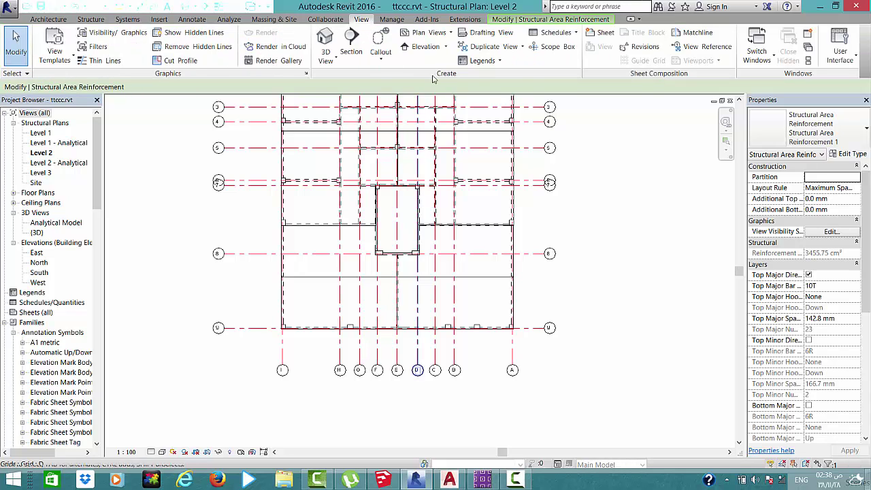
{"action": "left_click", "coordinate": [450, 32]}
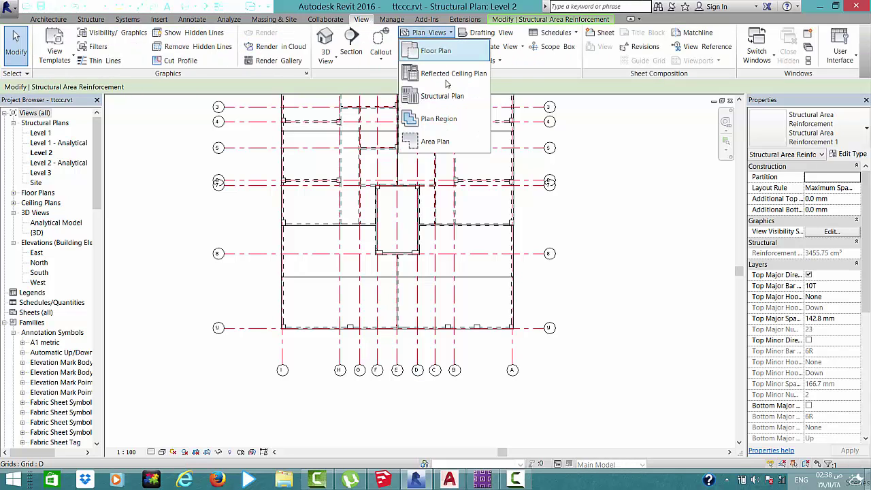
{"action": "left_click", "coordinate": [446, 84]}
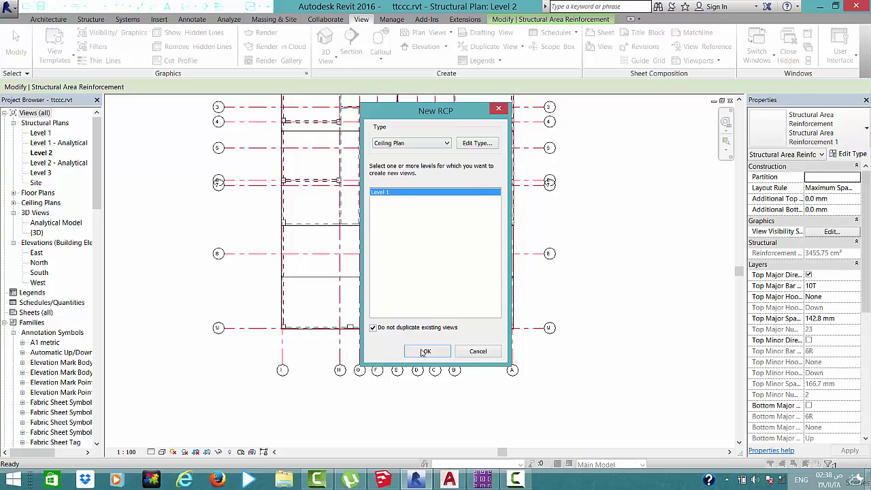
{"action": "left_click", "coordinate": [426, 352]}
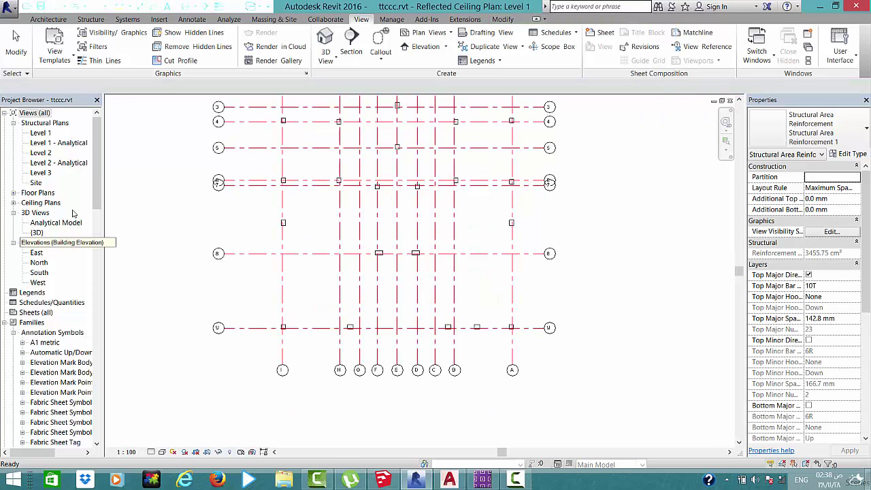
Expand Ceiling Plans in the Project Browser and open the Level 2 ceiling plan
{"action": "left_click", "coordinate": [12, 207]}
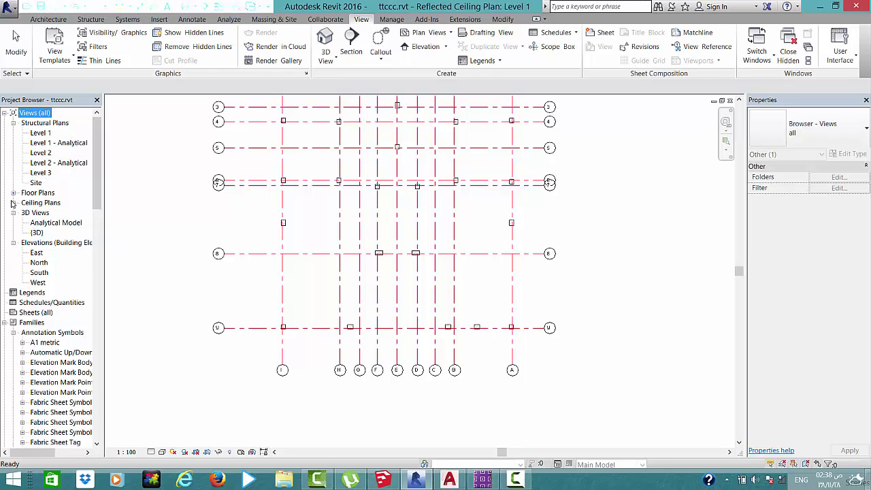
{"action": "left_click", "coordinate": [13, 203]}
{"action": "double_click", "coordinate": [35, 223]}
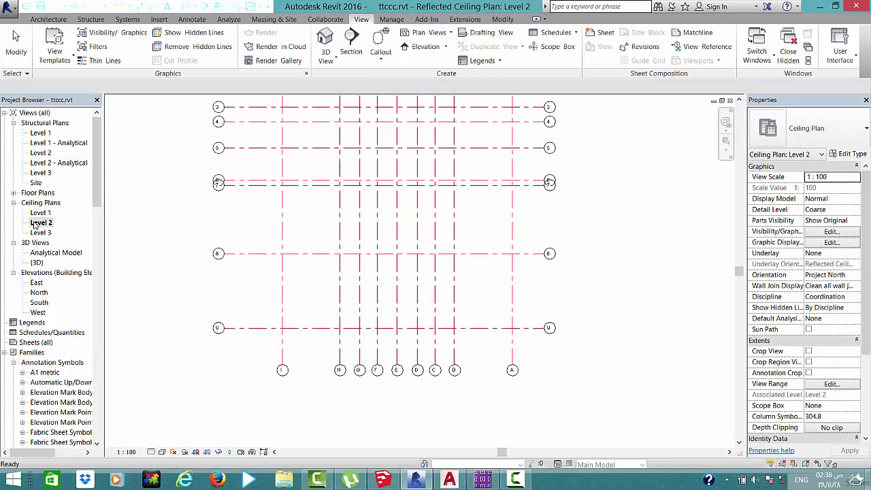
{"action": "middle_click_drag", "start_coordinate": [370, 253], "coordinate": [386, 306]}
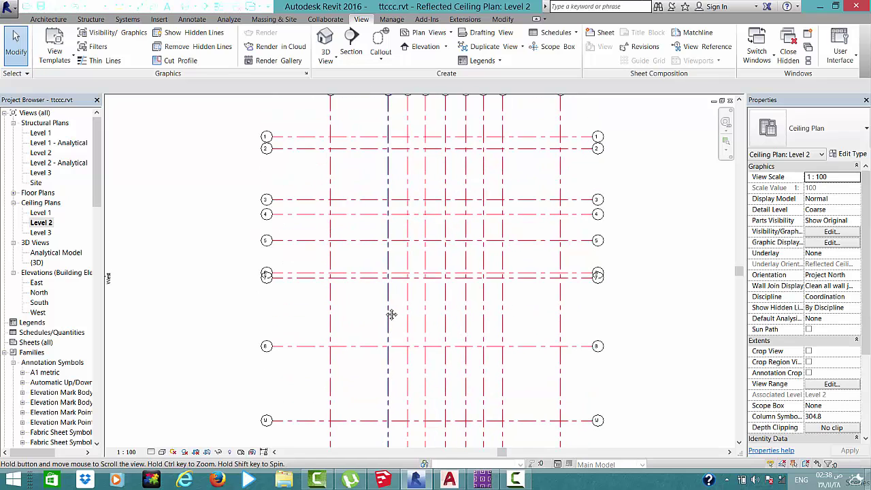
Check the Level 2 structural plan, then return to the Level 2 ceiling plan
{"action": "double_click", "coordinate": [41, 152]}
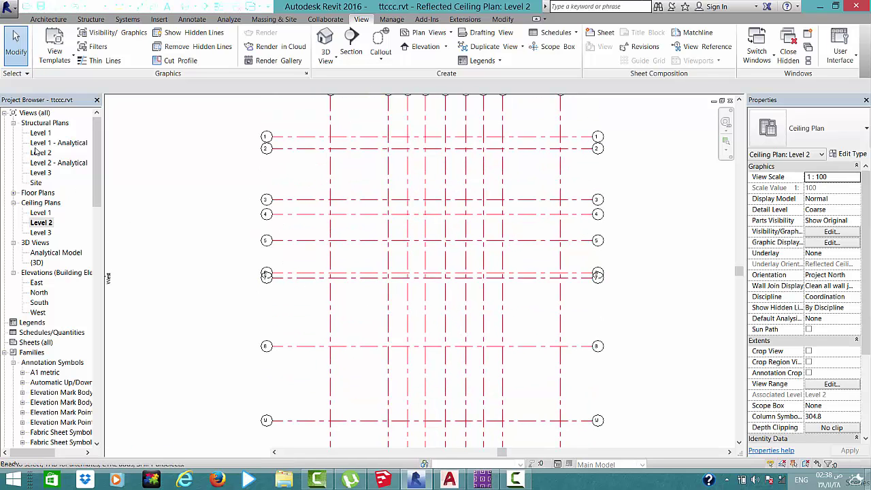
{"action": "scroll", "coordinate": [456, 292], "scroll_direction": "up", "scroll_amount": 1}
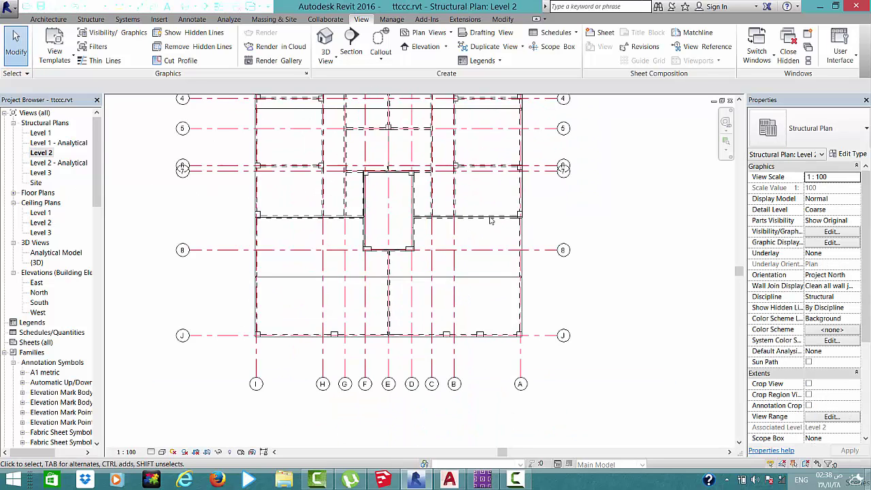
{"action": "scroll", "coordinate": [456, 291], "scroll_direction": "up", "scroll_amount": 3}
{"action": "scroll", "coordinate": [513, 213], "scroll_direction": "up", "scroll_amount": 2}
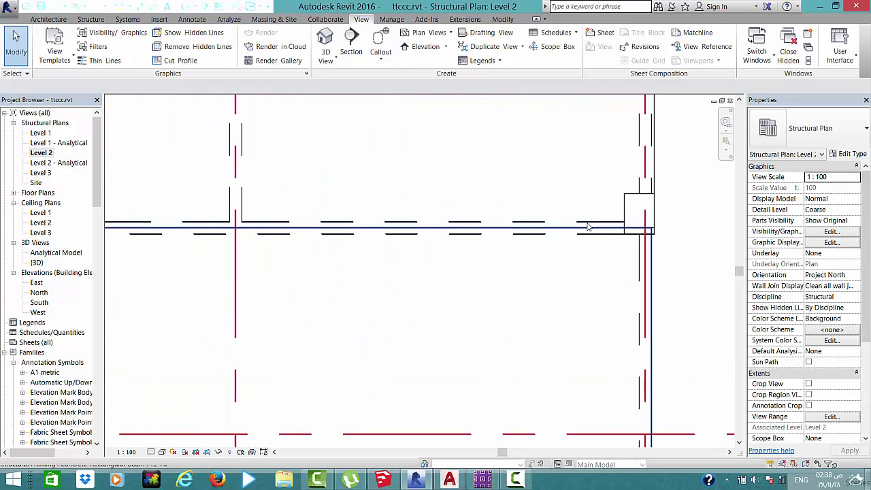
{"action": "scroll", "coordinate": [588, 225], "scroll_direction": "down", "scroll_amount": 2}
{"action": "scroll", "coordinate": [587, 225], "scroll_direction": "down", "scroll_amount": 2}
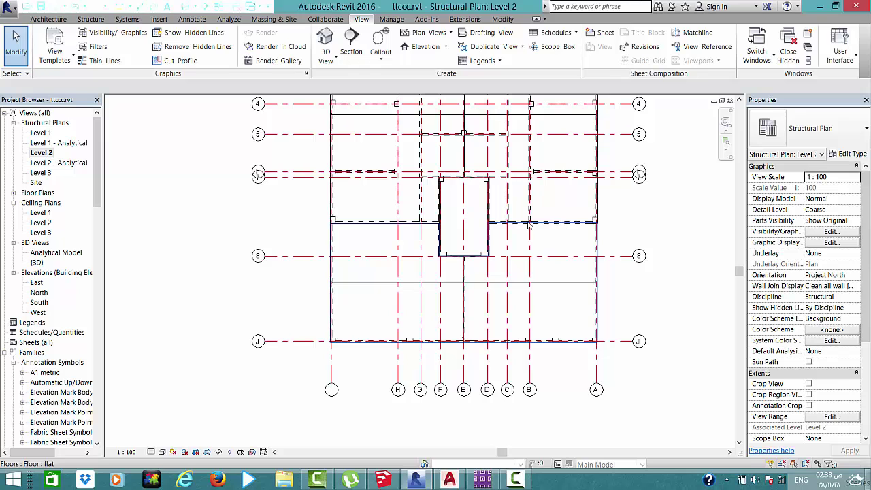
{"action": "double_click", "coordinate": [39, 222]}
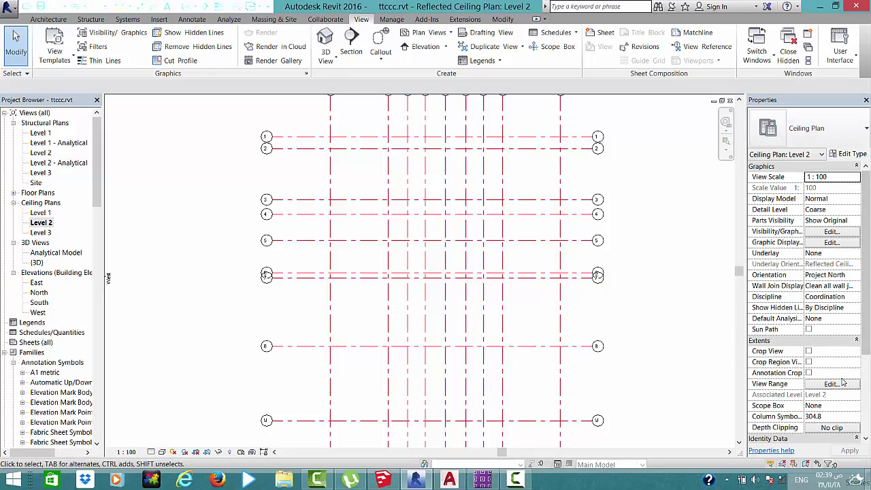
Set the view range top and view depth to Level 2 with a -1000 cut plane, and apply
{"action": "left_click", "coordinate": [841, 385]}
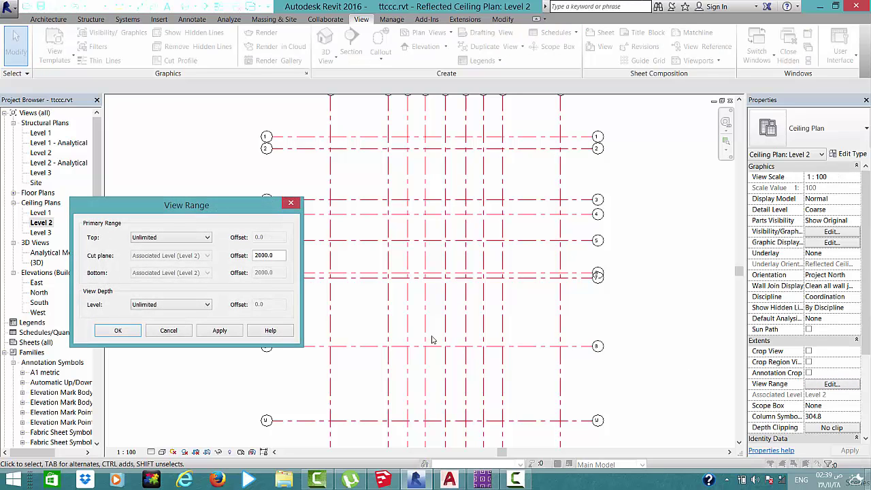
{"action": "left_click", "coordinate": [189, 238]}
{"action": "left_click", "coordinate": [178, 255]}
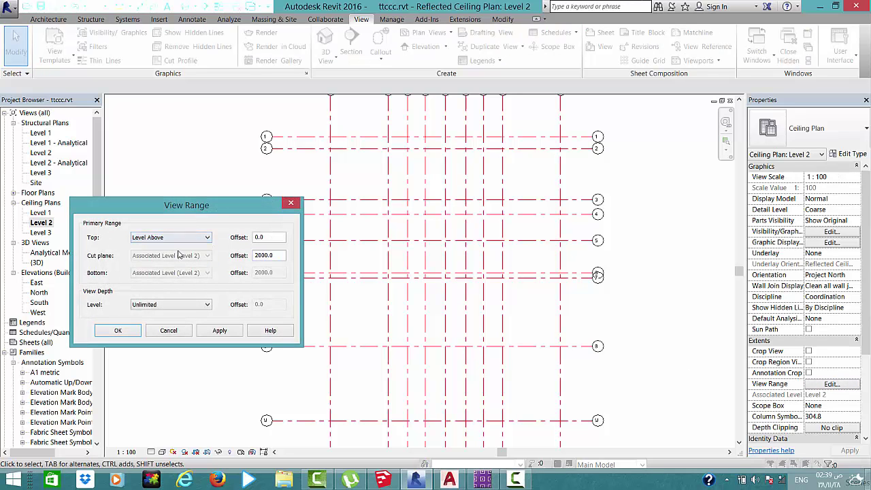
{"action": "left_click", "coordinate": [183, 239]}
{"action": "left_click", "coordinate": [182, 251]}
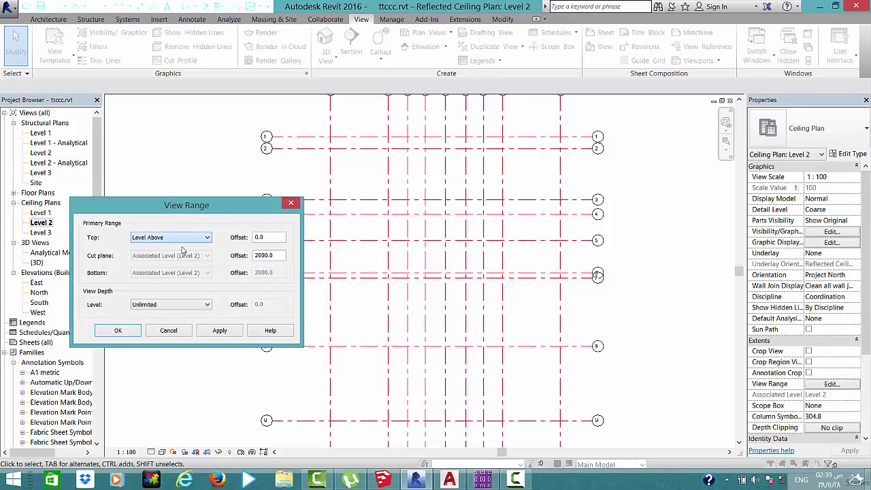
{"action": "left_click", "coordinate": [199, 308]}
{"action": "left_click", "coordinate": [202, 312]}
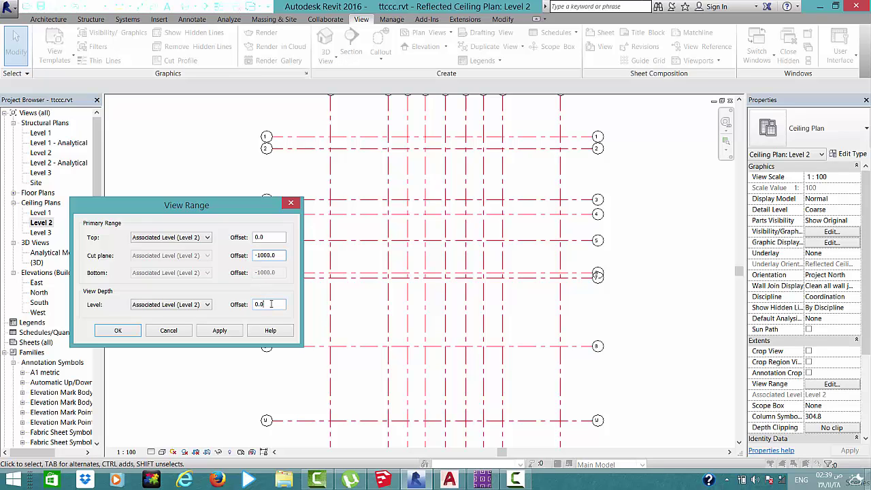
{"action": "left_click", "coordinate": [216, 332]}
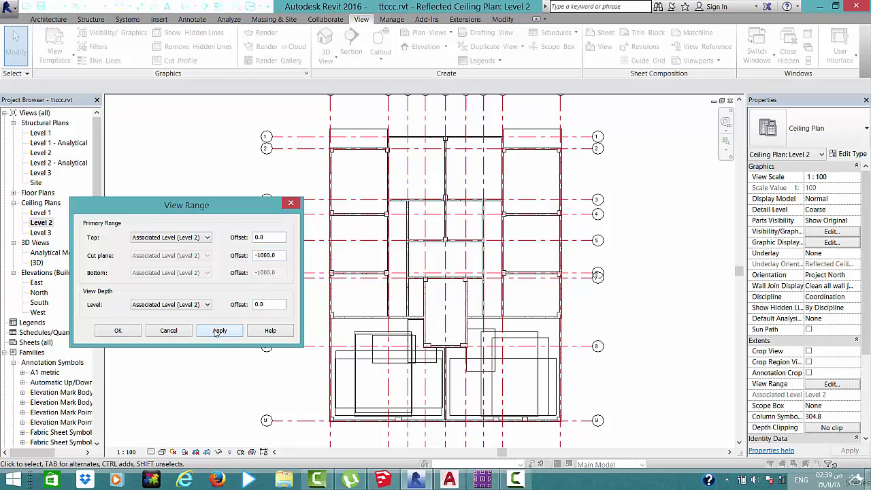
Close the View Range dialog and hide the Area Reinforcement category in this view
{"action": "left_click", "coordinate": [118, 330]}
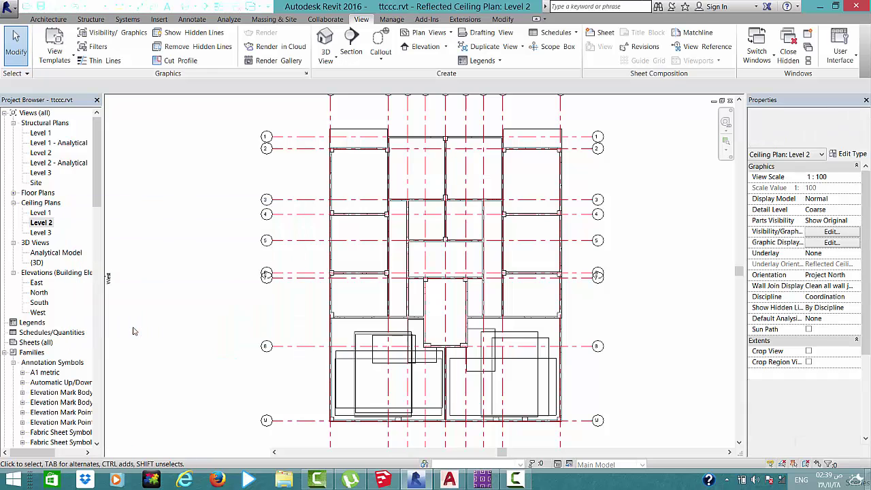
{"action": "scroll", "coordinate": [531, 209], "scroll_direction": "up", "scroll_amount": 2}
{"action": "scroll", "coordinate": [530, 209], "scroll_direction": "up", "scroll_amount": 2}
{"action": "scroll", "coordinate": [531, 209], "scroll_direction": "up", "scroll_amount": 2}
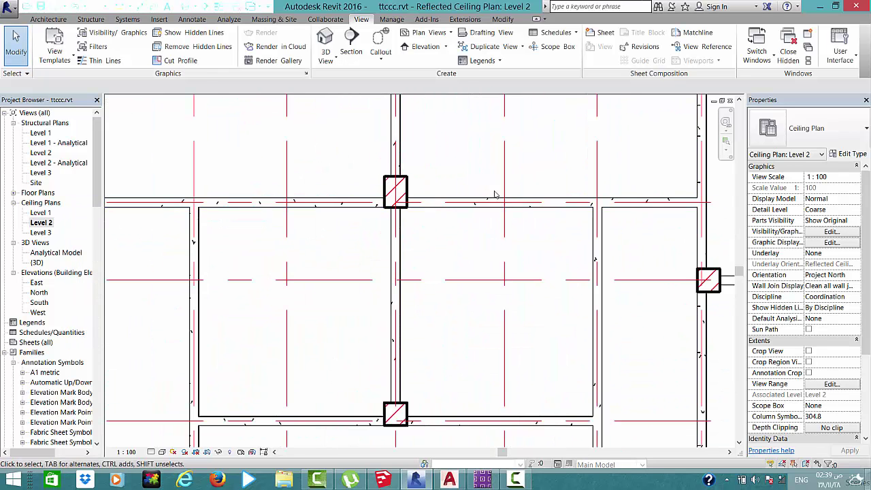
{"action": "scroll", "coordinate": [421, 207], "scroll_direction": "down", "scroll_amount": 2}
{"action": "scroll", "coordinate": [420, 206], "scroll_direction": "down", "scroll_amount": 2}
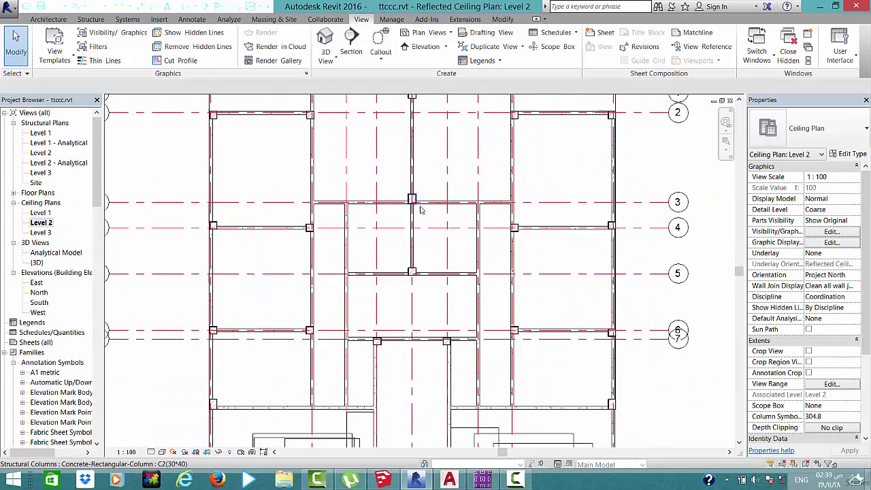
{"action": "scroll", "coordinate": [421, 207], "scroll_direction": "down", "scroll_amount": 1}
{"action": "scroll", "coordinate": [490, 220], "scroll_direction": "up", "scroll_amount": 3}
{"action": "scroll", "coordinate": [490, 219], "scroll_direction": "up", "scroll_amount": 3}
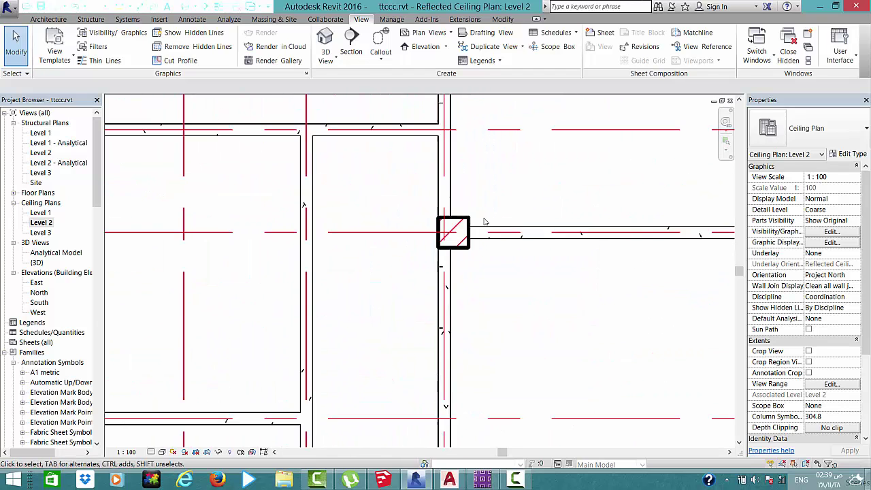
{"action": "scroll", "coordinate": [439, 216], "scroll_direction": "down", "scroll_amount": 4}
{"action": "scroll", "coordinate": [438, 215], "scroll_direction": "down", "scroll_amount": 2}
{"action": "scroll", "coordinate": [437, 215], "scroll_direction": "down", "scroll_amount": 2}
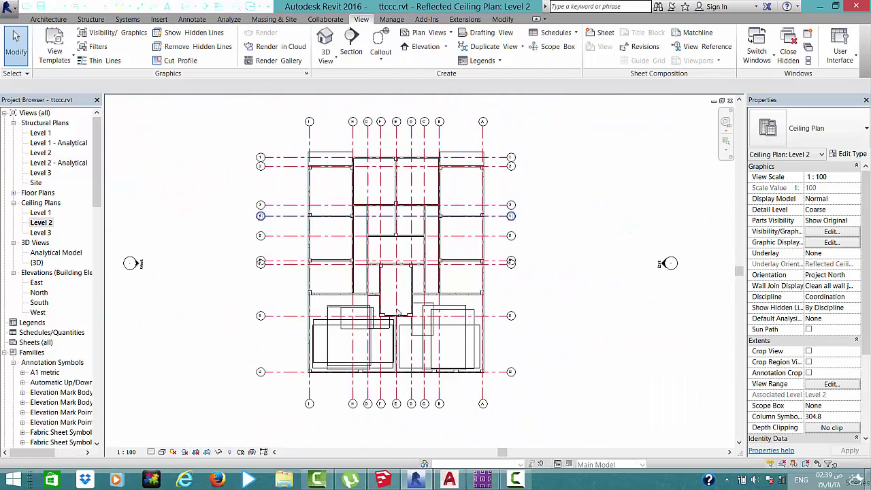
{"action": "scroll", "coordinate": [410, 327], "scroll_direction": "up", "scroll_amount": 3}
{"action": "scroll", "coordinate": [413, 325], "scroll_direction": "up", "scroll_amount": 1}
{"action": "scroll", "coordinate": [413, 325], "scroll_direction": "down", "scroll_amount": 3}
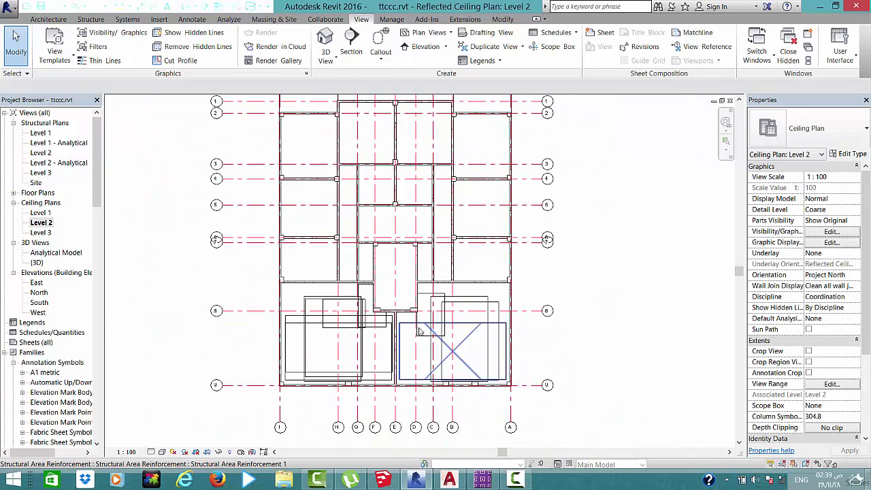
{"action": "scroll", "coordinate": [431, 327], "scroll_direction": "up", "scroll_amount": 4}
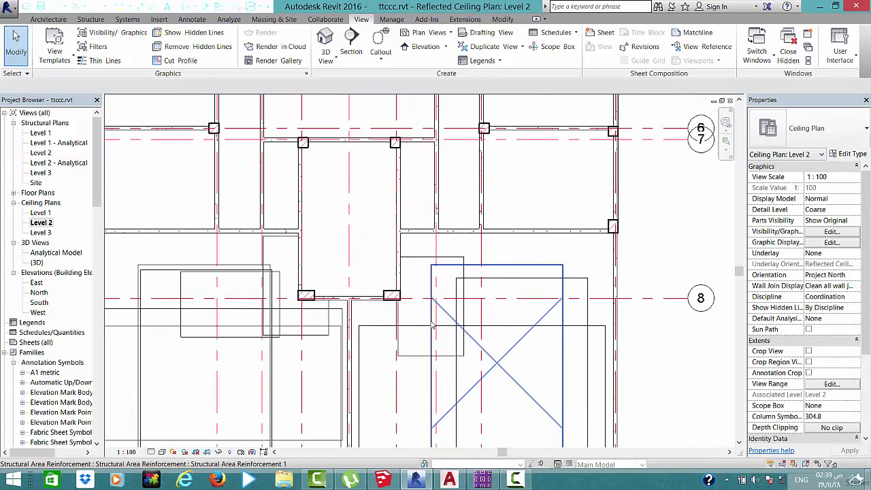
{"action": "right_click", "coordinate": [431, 327]}
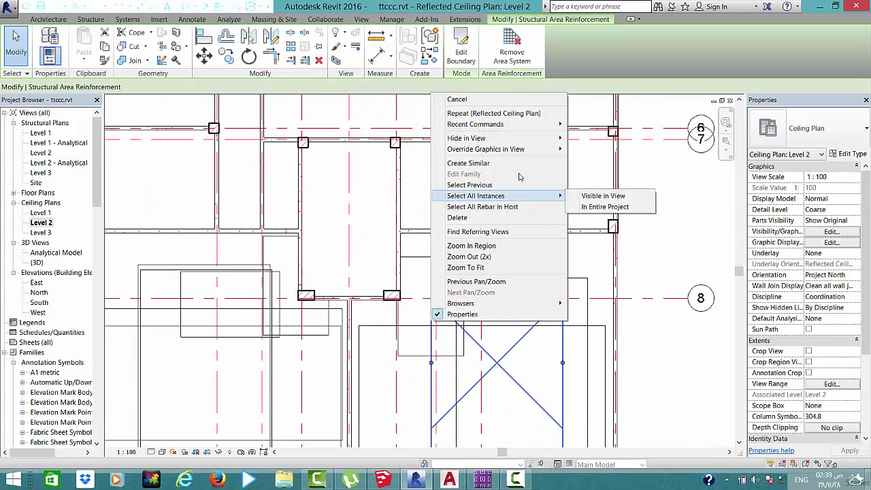
{"action": "left_click", "coordinate": [575, 148]}
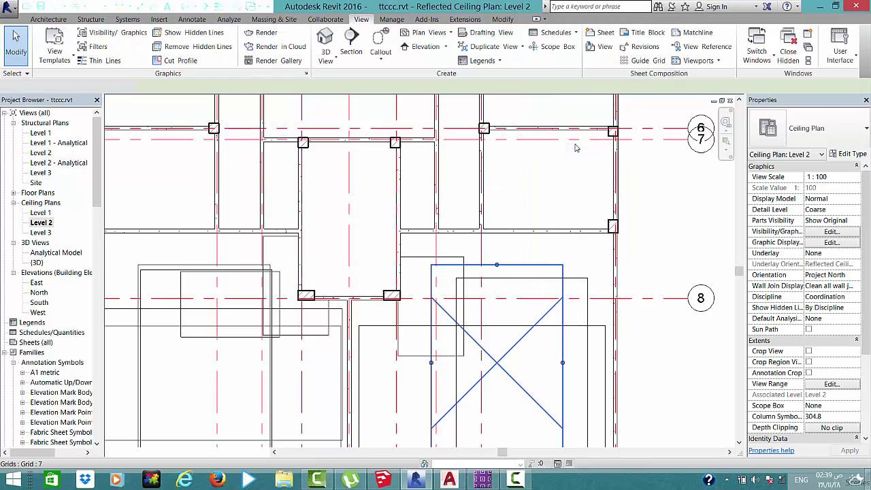
Hide the elevation marker category so the West elevation mark disappears
{"action": "scroll", "coordinate": [348, 266], "scroll_direction": "down", "scroll_amount": 3}
{"action": "scroll", "coordinate": [347, 267], "scroll_direction": "down", "scroll_amount": 2}
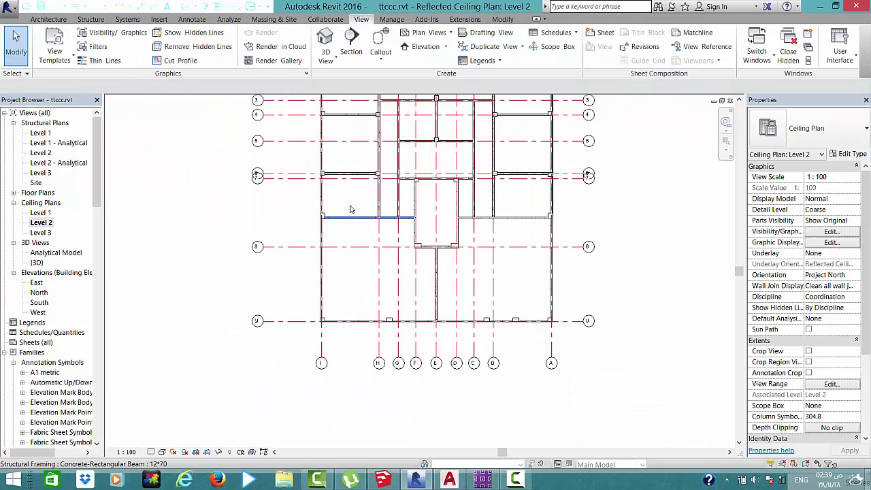
{"action": "middle_click_drag", "start_coordinate": [350, 208], "coordinate": [515, 217]}
{"action": "scroll", "coordinate": [208, 184], "scroll_direction": "up", "scroll_amount": 3}
{"action": "scroll", "coordinate": [306, 192], "scroll_direction": "up", "scroll_amount": 2}
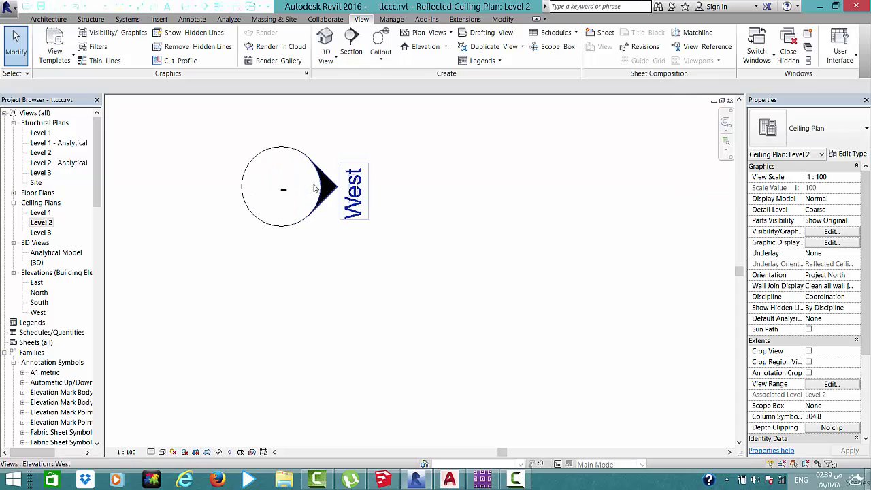
{"action": "right_click", "coordinate": [339, 188]}
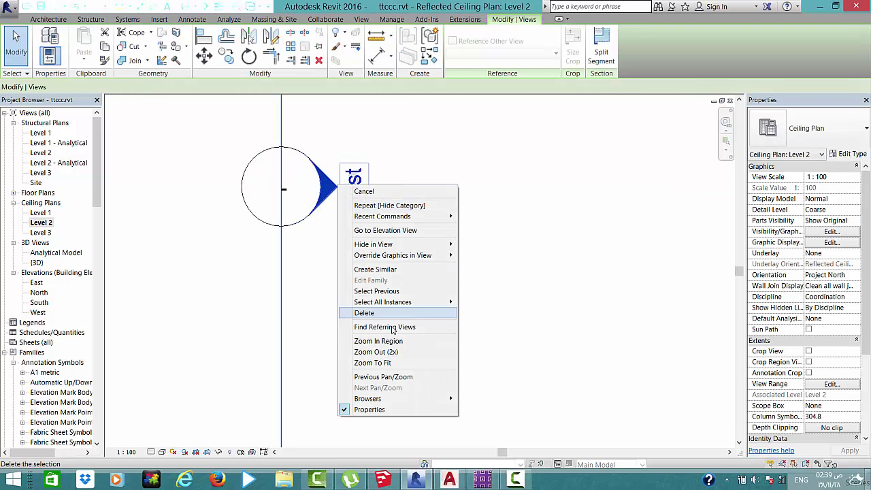
{"action": "mouse_move", "coordinate": [373, 244]}
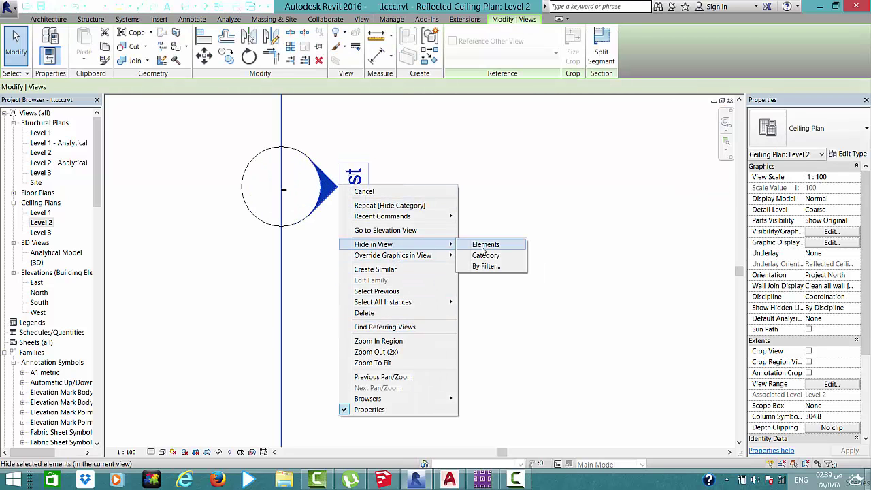
{"action": "left_click", "coordinate": [488, 256]}
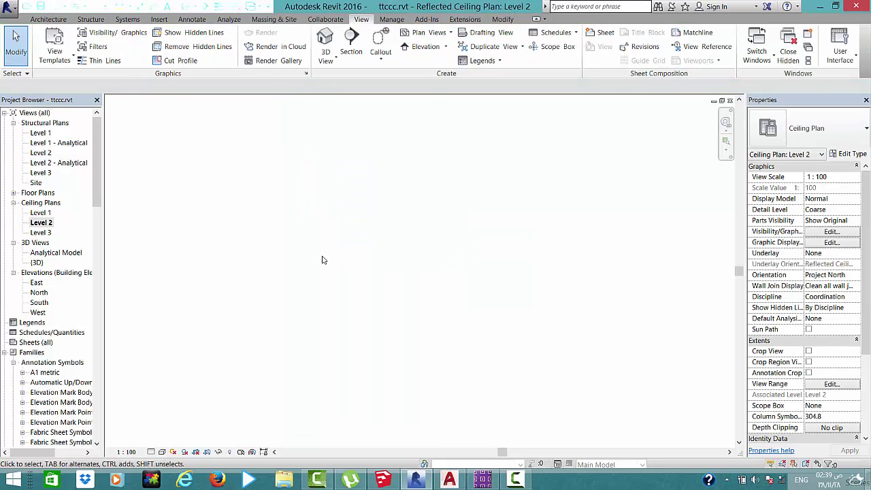
{"action": "scroll", "coordinate": [323, 260], "scroll_direction": "down", "scroll_amount": 2}
{"action": "scroll", "coordinate": [324, 260], "scroll_direction": "down", "scroll_amount": 2}
{"action": "scroll", "coordinate": [327, 257], "scroll_direction": "down", "scroll_amount": 2}
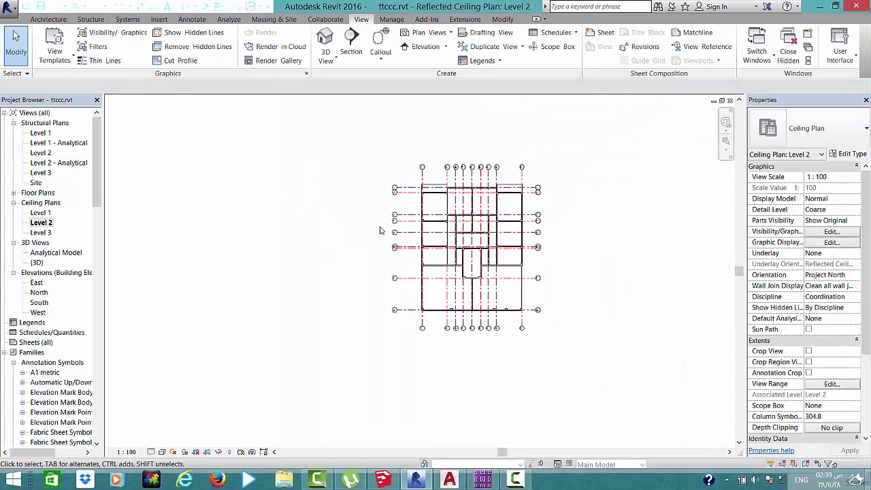
{"action": "scroll", "coordinate": [442, 229], "scroll_direction": "up", "scroll_amount": 2}
{"action": "scroll", "coordinate": [503, 228], "scroll_direction": "up", "scroll_amount": 2}
{"action": "scroll", "coordinate": [490, 238], "scroll_direction": "up", "scroll_amount": 2}
{"action": "scroll", "coordinate": [483, 249], "scroll_direction": "up", "scroll_amount": 1}
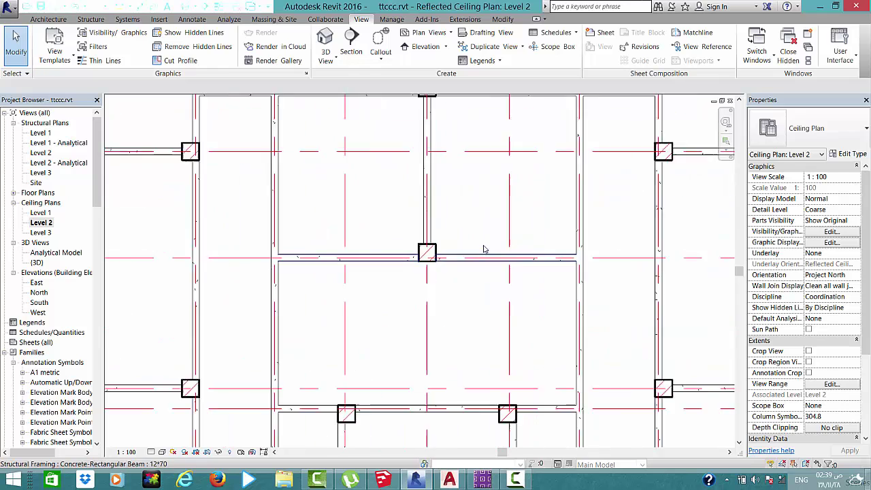
{"action": "scroll", "coordinate": [484, 250], "scroll_direction": "up", "scroll_amount": 1}
{"action": "scroll", "coordinate": [517, 243], "scroll_direction": "up", "scroll_amount": 2}
{"action": "scroll", "coordinate": [551, 236], "scroll_direction": "up", "scroll_amount": 1}
{"action": "scroll", "coordinate": [617, 225], "scroll_direction": "up", "scroll_amount": 1}
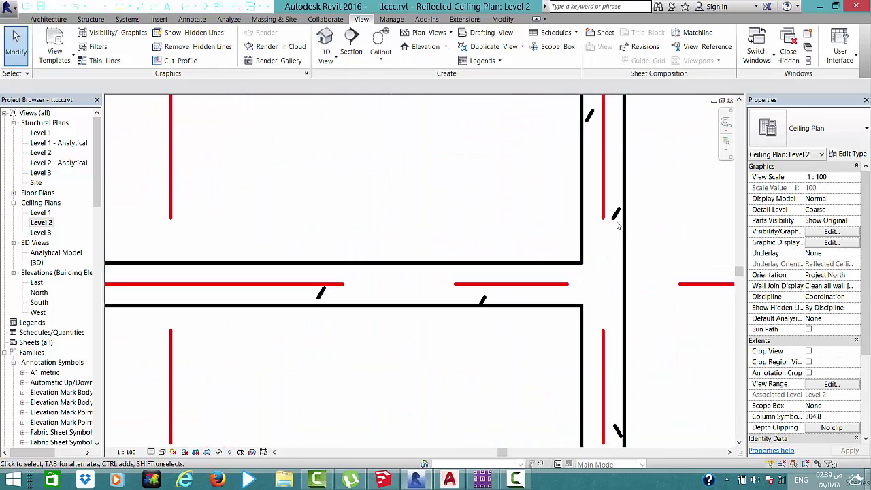
{"action": "scroll", "coordinate": [605, 222], "scroll_direction": "down", "scroll_amount": 1}
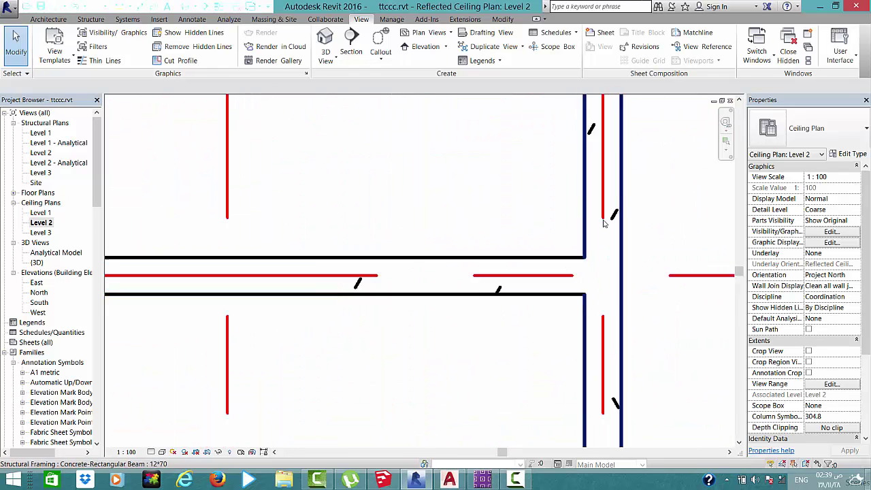
{"action": "scroll", "coordinate": [604, 221], "scroll_direction": "down", "scroll_amount": 2}
{"action": "scroll", "coordinate": [604, 220], "scroll_direction": "down", "scroll_amount": 2}
{"action": "scroll", "coordinate": [605, 220], "scroll_direction": "up", "scroll_amount": 3}
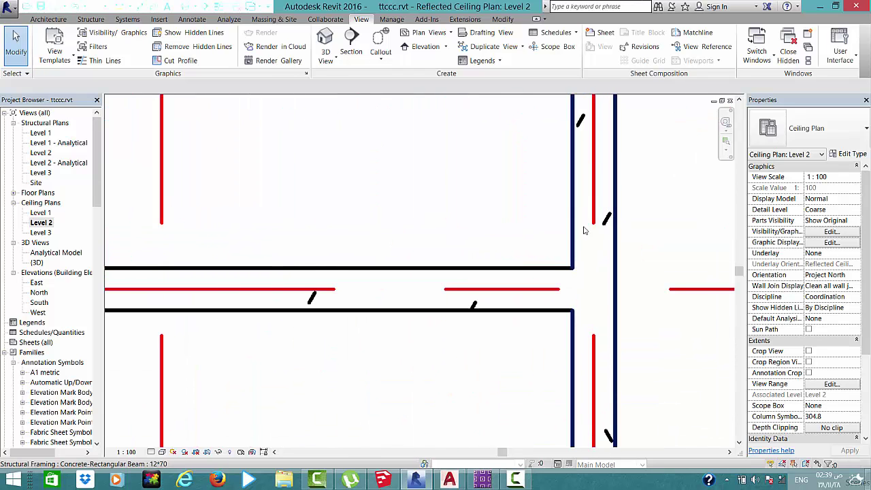
{"action": "scroll", "coordinate": [408, 253], "scroll_direction": "down", "scroll_amount": 3}
{"action": "scroll", "coordinate": [410, 247], "scroll_direction": "down", "scroll_amount": 2}
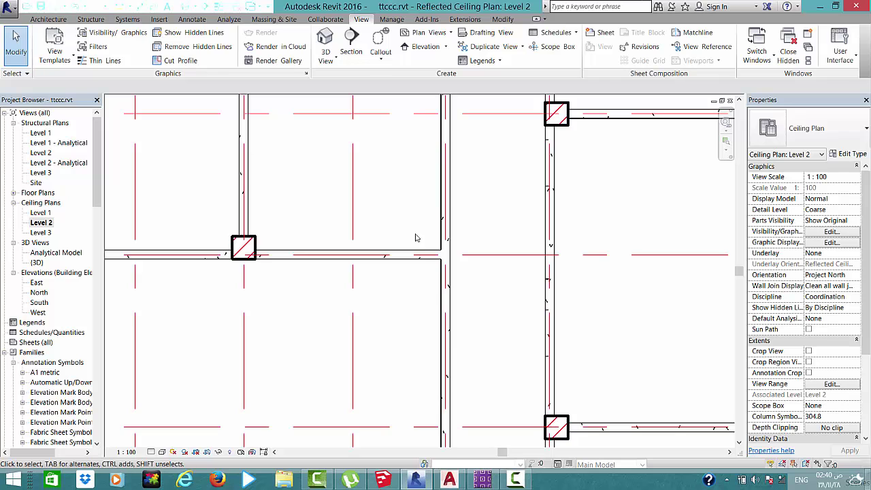
{"action": "scroll", "coordinate": [416, 237], "scroll_direction": "down", "scroll_amount": 3}
{"action": "scroll", "coordinate": [416, 237], "scroll_direction": "down", "scroll_amount": 3}
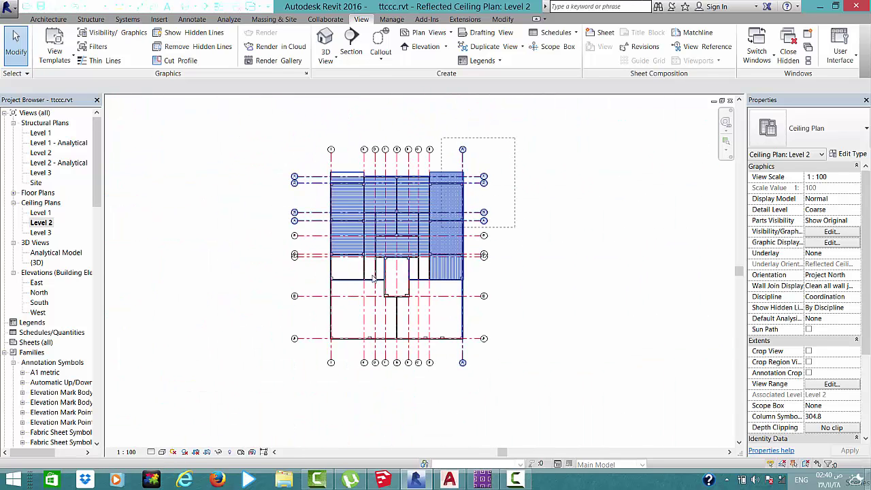
Filter a full-plan selection down to the 27 Structural Framing beams and edit their Structural Material
{"action": "left_click_drag", "start_coordinate": [373, 278], "coordinate": [286, 379]}
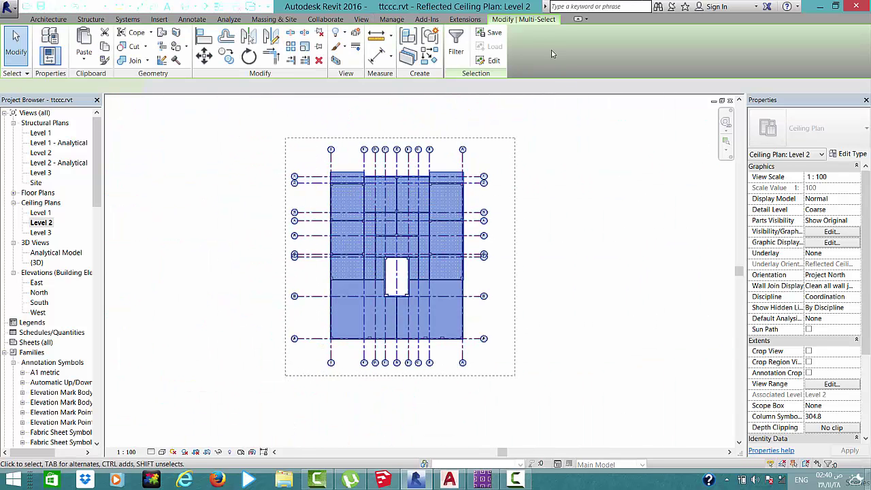
{"action": "left_click", "coordinate": [463, 46]}
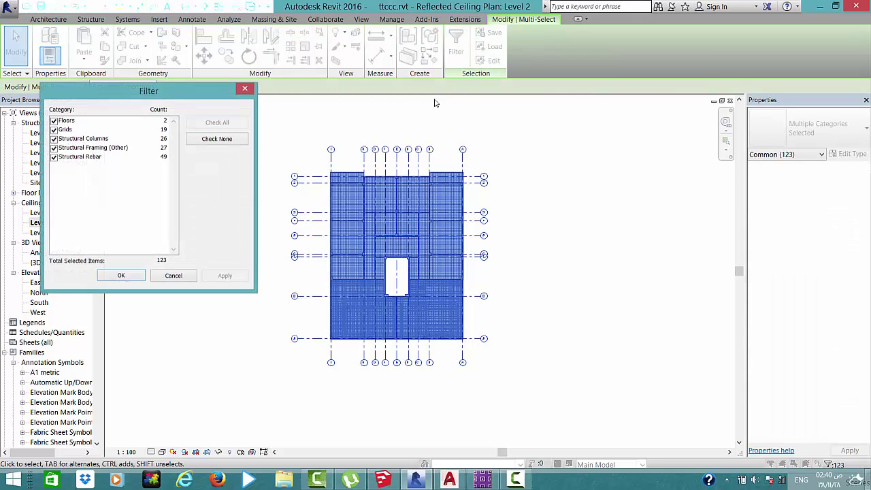
{"action": "left_click", "coordinate": [54, 148]}
{"action": "left_click", "coordinate": [115, 276]}
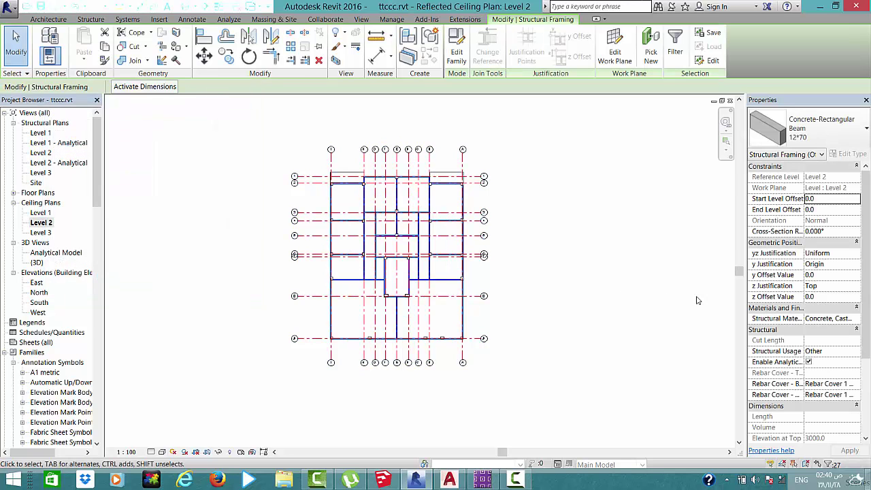
{"action": "left_click", "coordinate": [850, 318]}
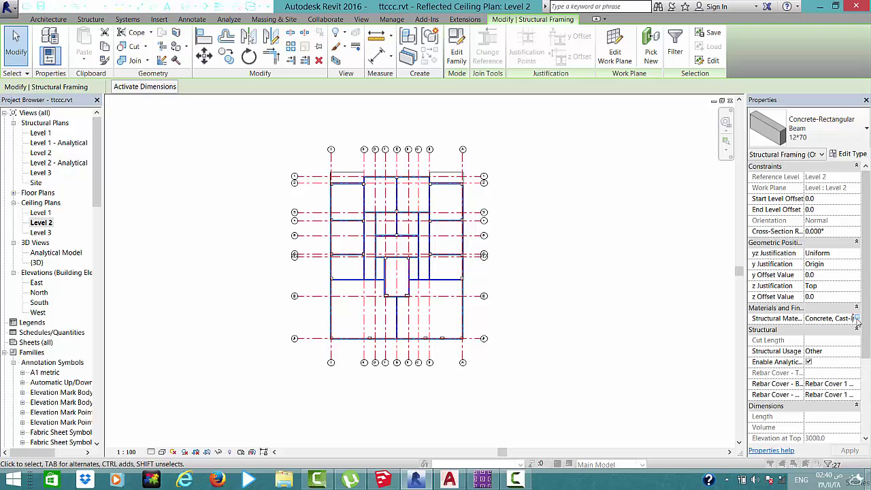
Change the Concrete, Cast-in-Place gray surface pattern from Sand to No Pattern
{"action": "left_click", "coordinate": [857, 319]}
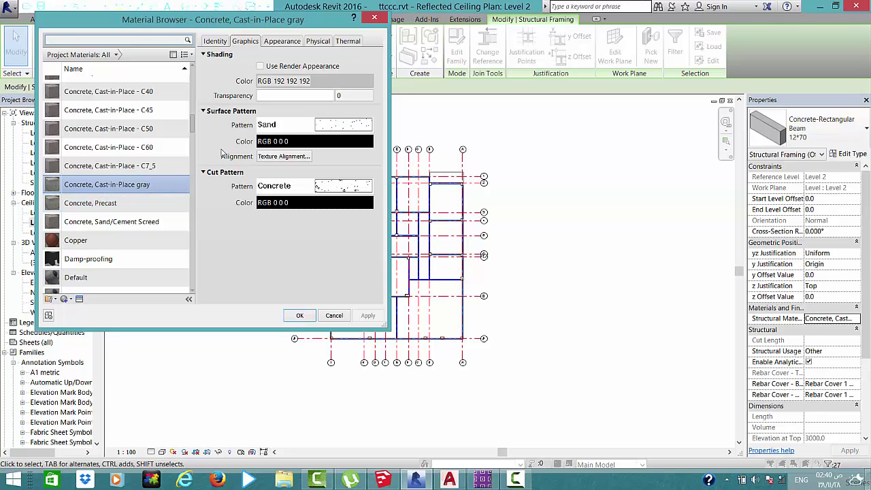
{"action": "left_click", "coordinate": [332, 123]}
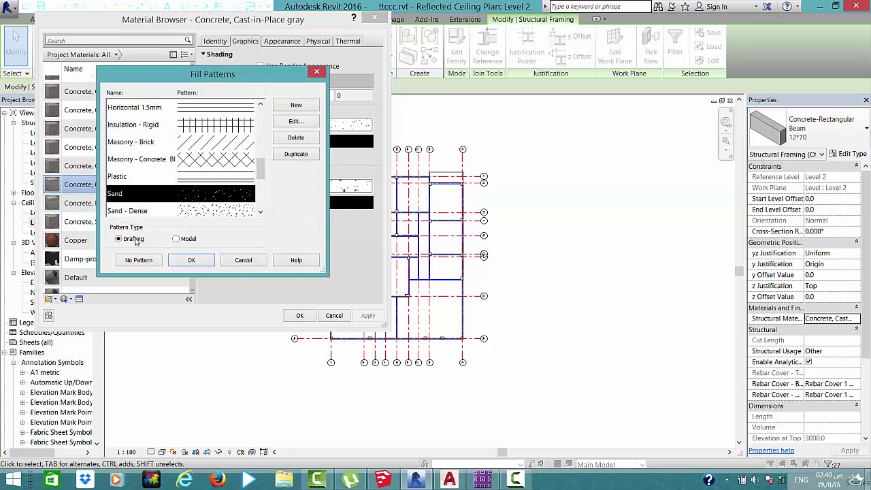
{"action": "left_click", "coordinate": [138, 260]}
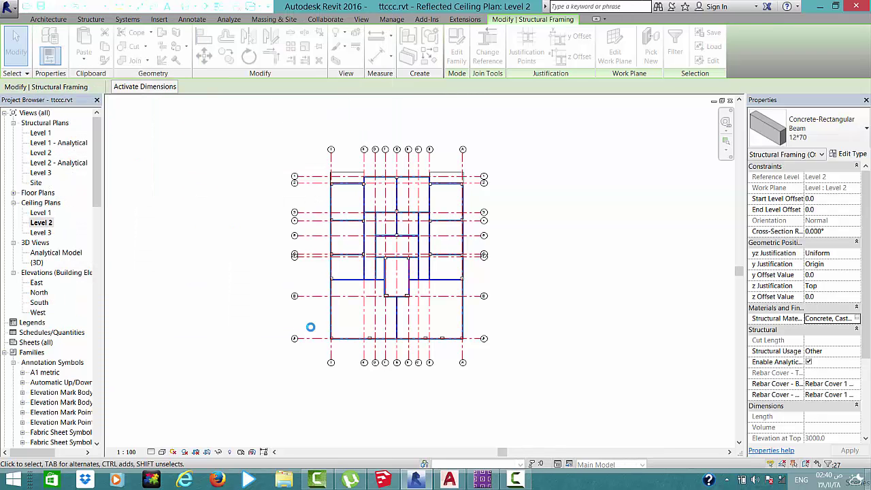
Deselect the beams and zoom out to view the whole Level 2 ceiling plan
{"action": "scroll", "coordinate": [334, 318], "scroll_direction": "up", "scroll_amount": 4}
{"action": "scroll", "coordinate": [343, 283], "scroll_direction": "up", "scroll_amount": 4}
{"action": "scroll", "coordinate": [342, 283], "scroll_direction": "up", "scroll_amount": 2}
{"action": "key", "text": "Escape"}
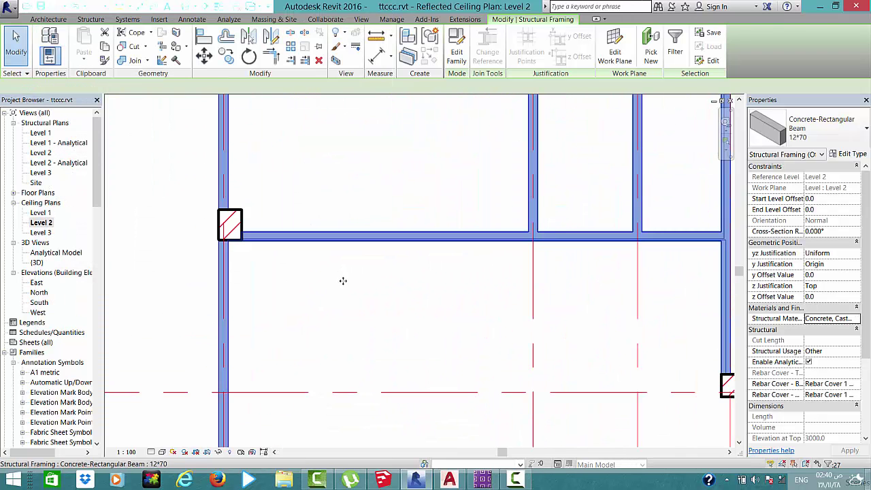
{"action": "scroll", "coordinate": [451, 275], "scroll_direction": "up", "scroll_amount": 3}
{"action": "scroll", "coordinate": [515, 216], "scroll_direction": "down", "scroll_amount": 4}
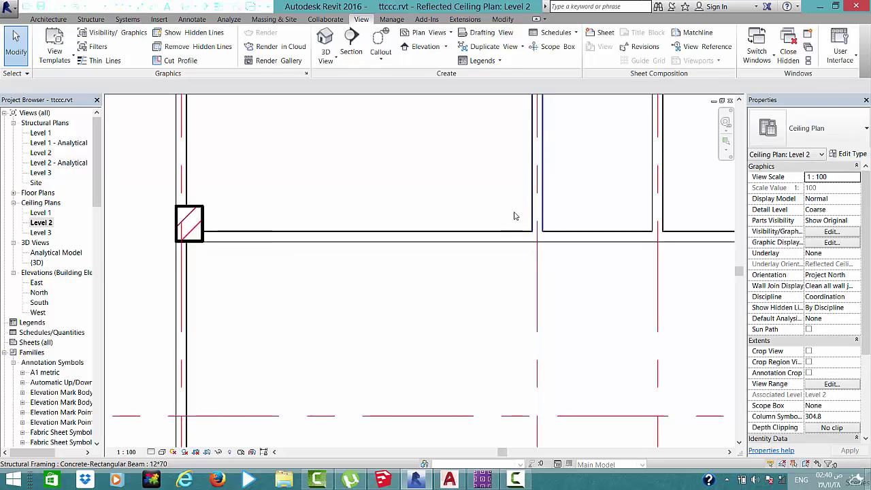
{"action": "scroll", "coordinate": [513, 215], "scroll_direction": "down", "scroll_amount": 2}
{"action": "scroll", "coordinate": [513, 215], "scroll_direction": "down", "scroll_amount": 3}
{"action": "scroll", "coordinate": [496, 214], "scroll_direction": "down", "scroll_amount": 2}
{"action": "scroll", "coordinate": [413, 259], "scroll_direction": "down", "scroll_amount": 2}
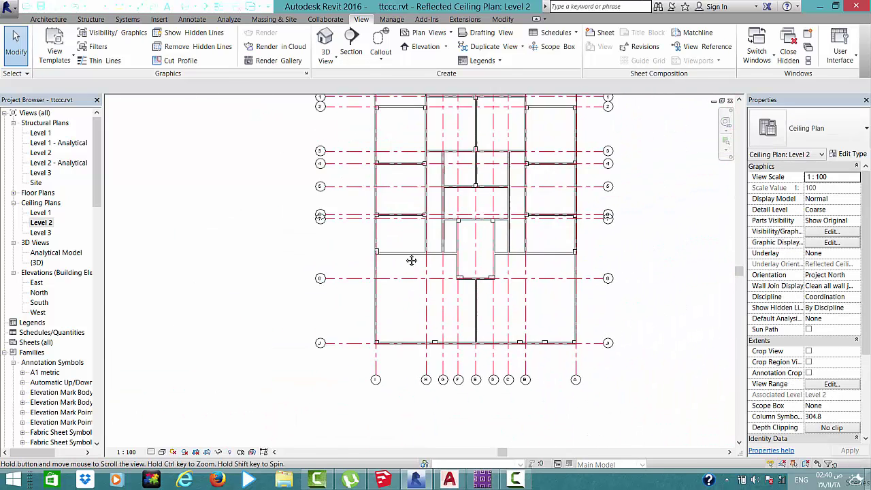
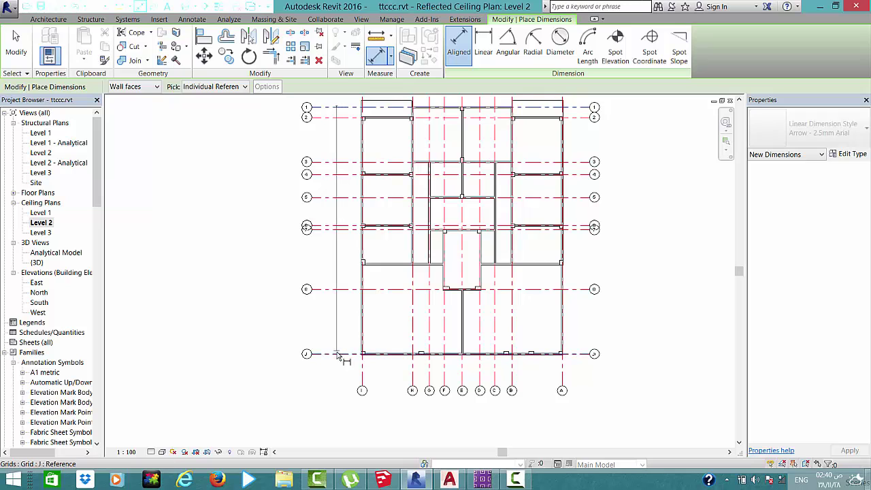
Place a vertical chained dimension string along the left grids, from grid 1 down to J
{"action": "left_click", "coordinate": [344, 354]}
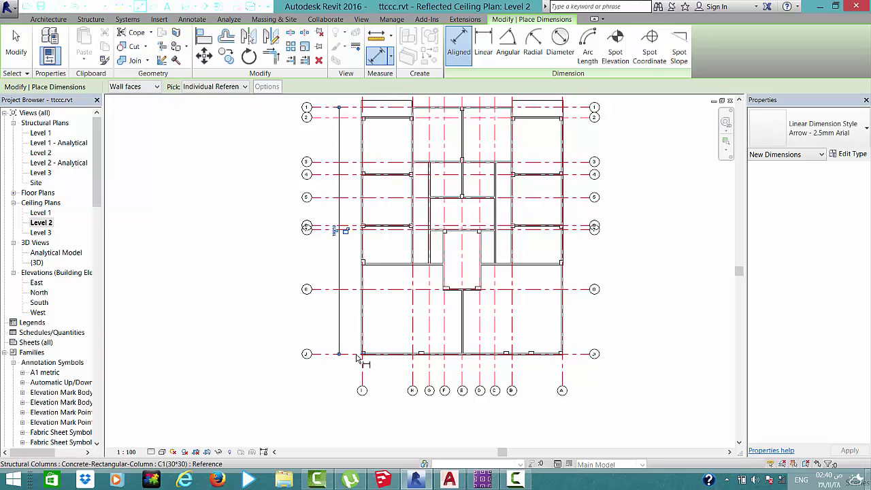
{"action": "left_click", "coordinate": [346, 114]}
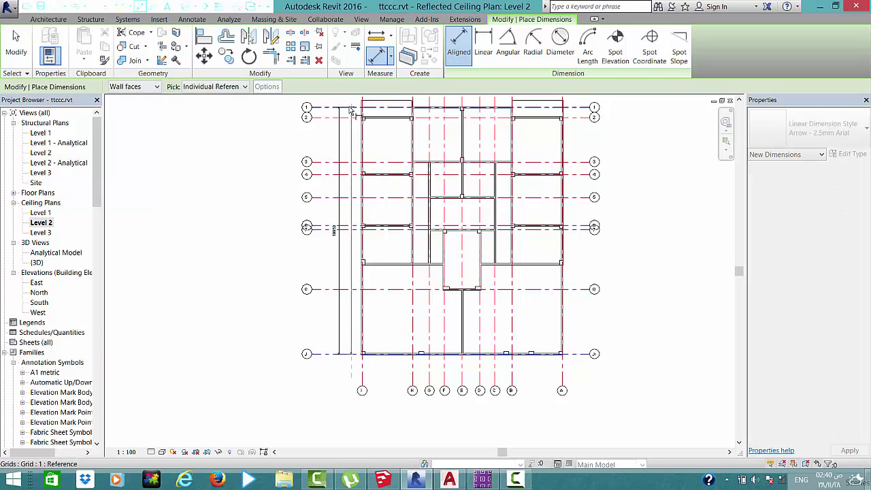
{"action": "left_click", "coordinate": [347, 162]}
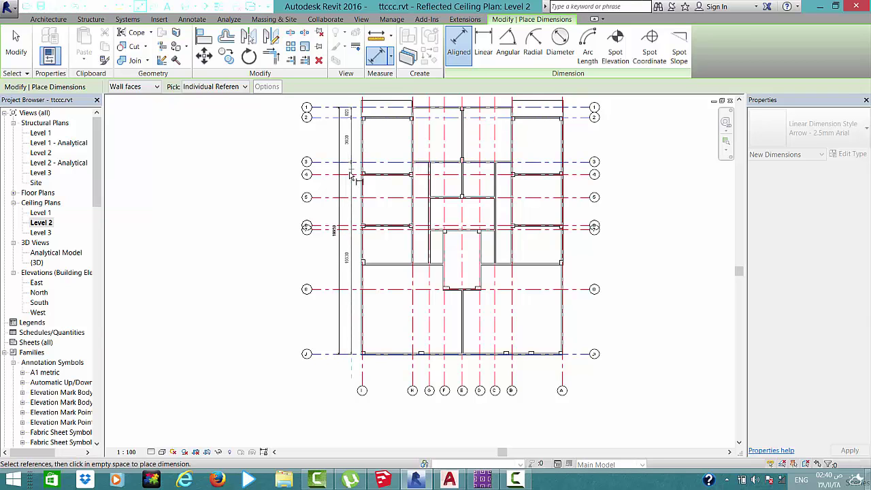
{"action": "left_click", "coordinate": [350, 174]}
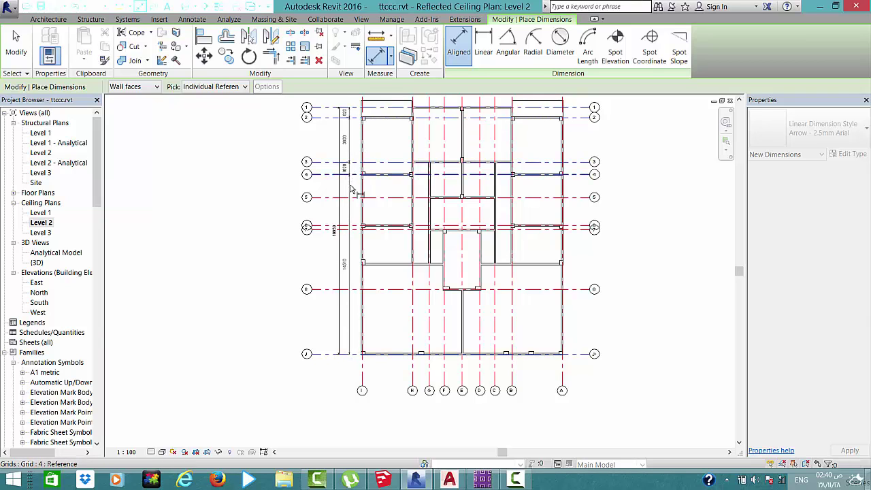
{"action": "left_click", "coordinate": [354, 226]}
{"action": "left_click", "coordinate": [354, 228]}
{"action": "left_click", "coordinate": [359, 258]}
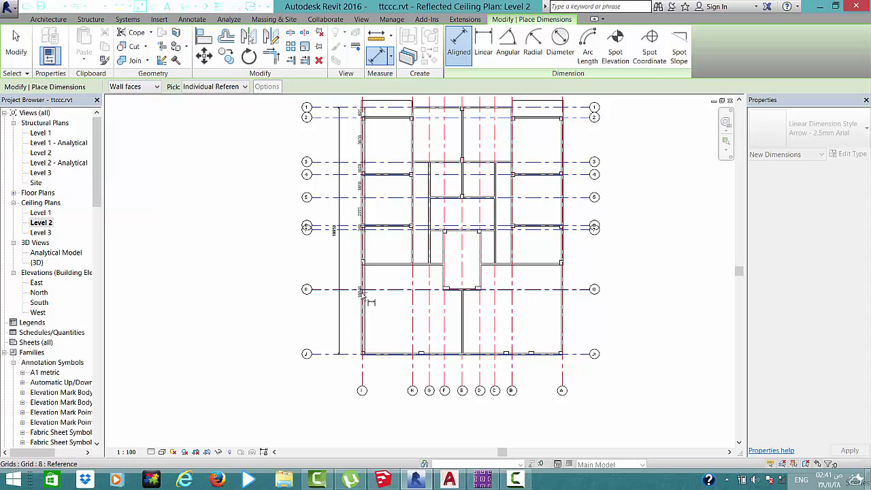
{"action": "left_click", "coordinate": [355, 302]}
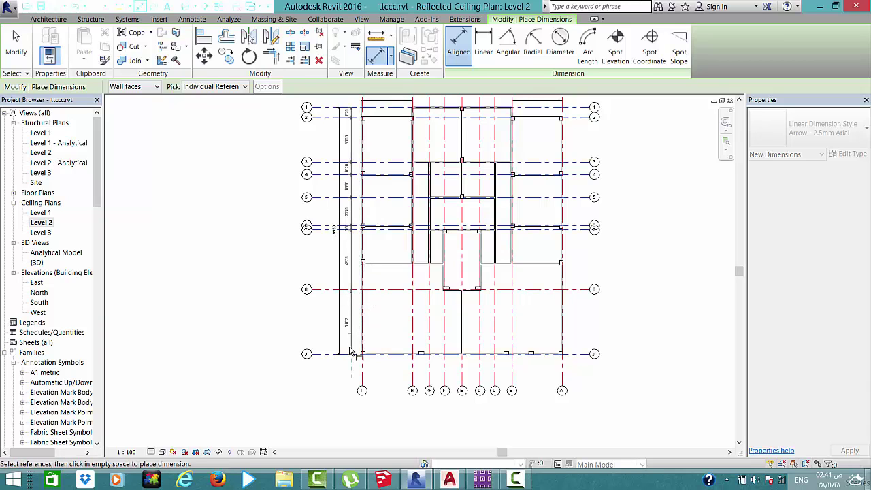
{"action": "left_click", "coordinate": [347, 365]}
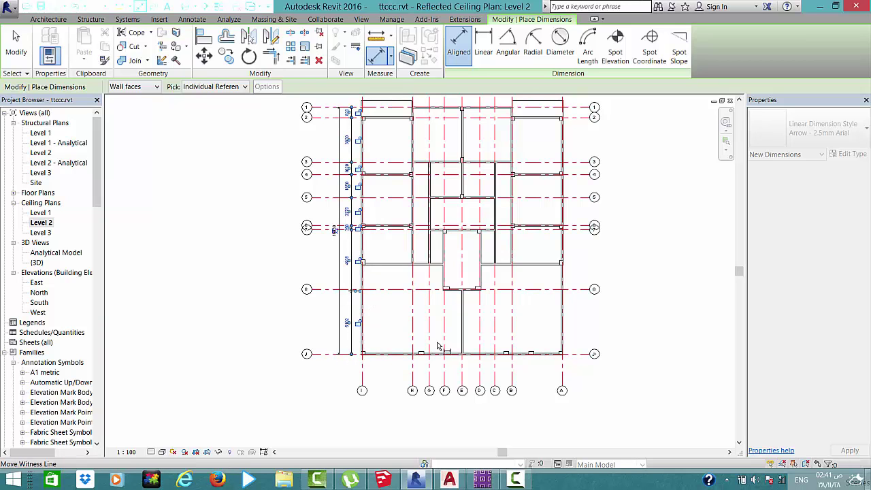
Add a horizontal chained dimension from grid I to A, placed below grid J
{"action": "left_click", "coordinate": [361, 381]}
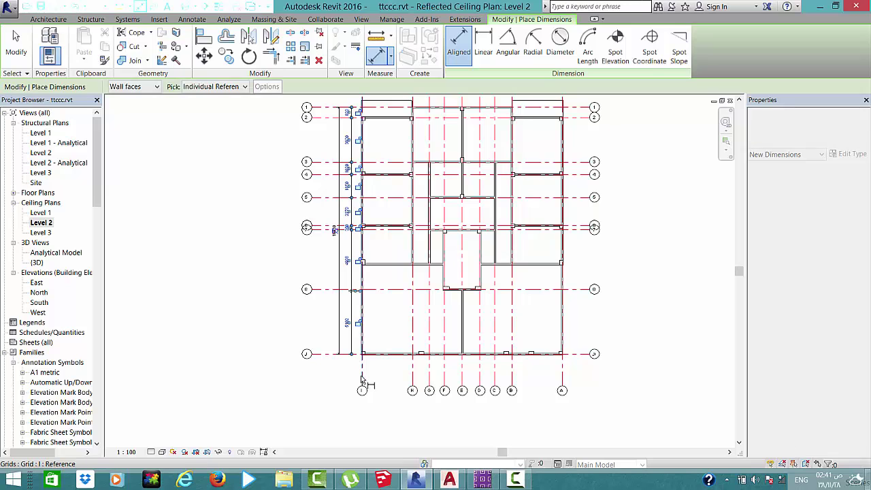
{"action": "left_click", "coordinate": [580, 377]}
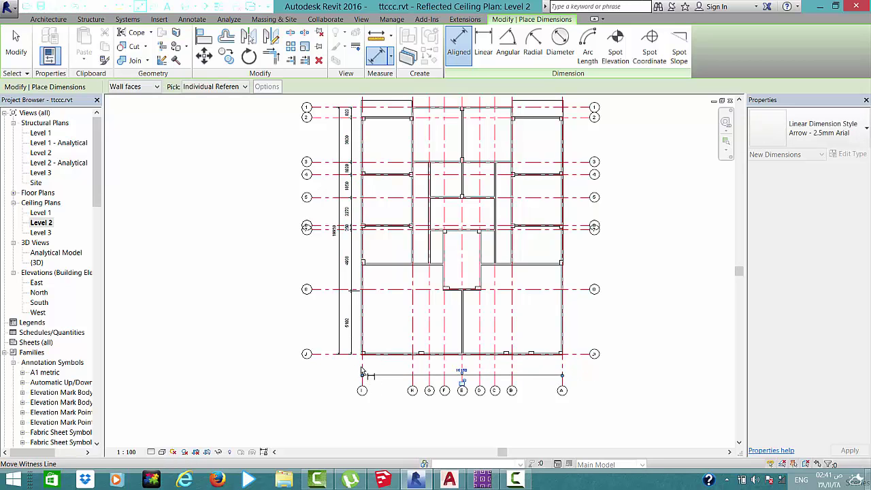
{"action": "left_click", "coordinate": [439, 371]}
{"action": "left_click", "coordinate": [547, 372]}
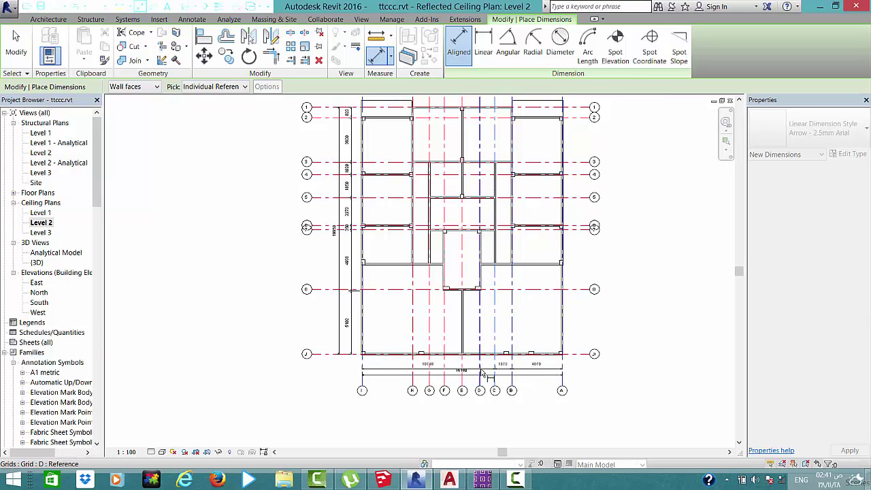
{"action": "left_click", "coordinate": [481, 373]}
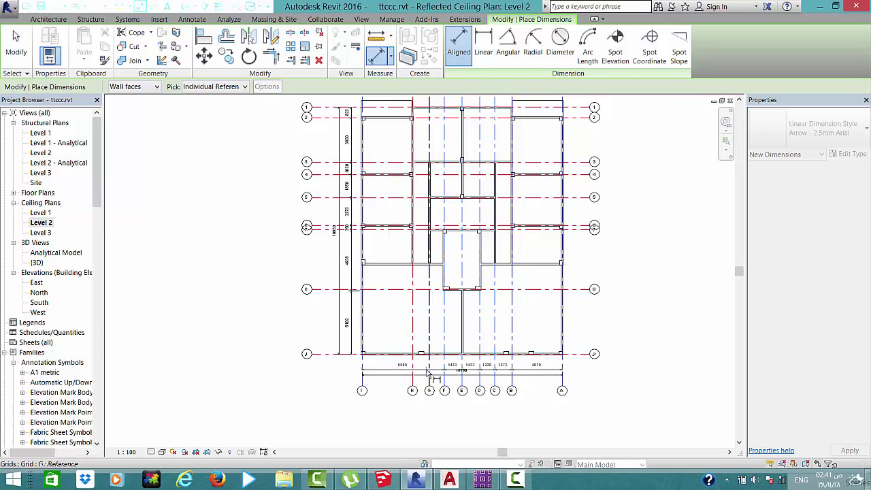
{"action": "left_click", "coordinate": [426, 373]}
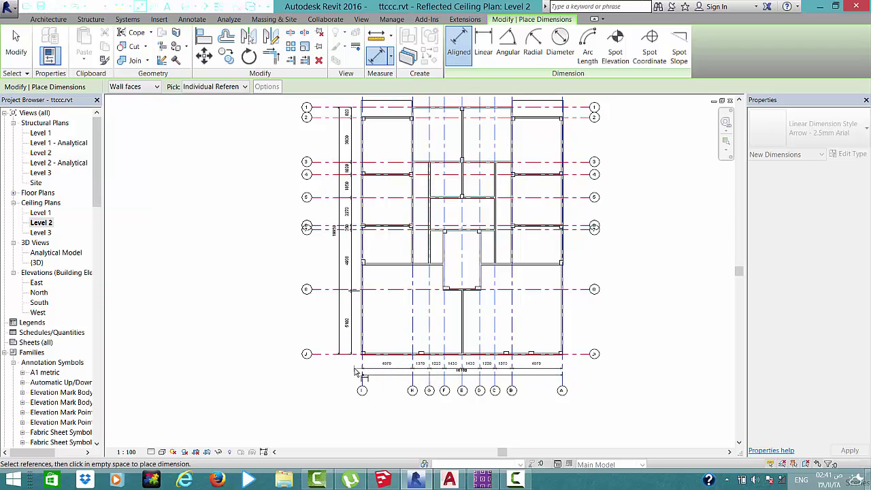
{"action": "left_click", "coordinate": [384, 375]}
{"action": "middle_click_drag", "start_coordinate": [420, 338], "coordinate": [423, 349]}
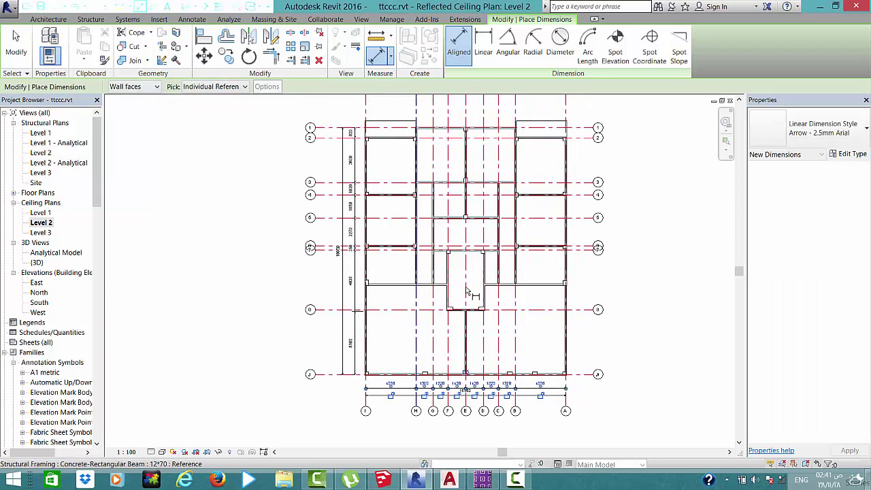
{"action": "scroll", "coordinate": [453, 229], "scroll_direction": "up", "scroll_amount": 3}
{"action": "scroll", "coordinate": [471, 199], "scroll_direction": "up", "scroll_amount": 2}
{"action": "scroll", "coordinate": [476, 204], "scroll_direction": "up", "scroll_amount": 1}
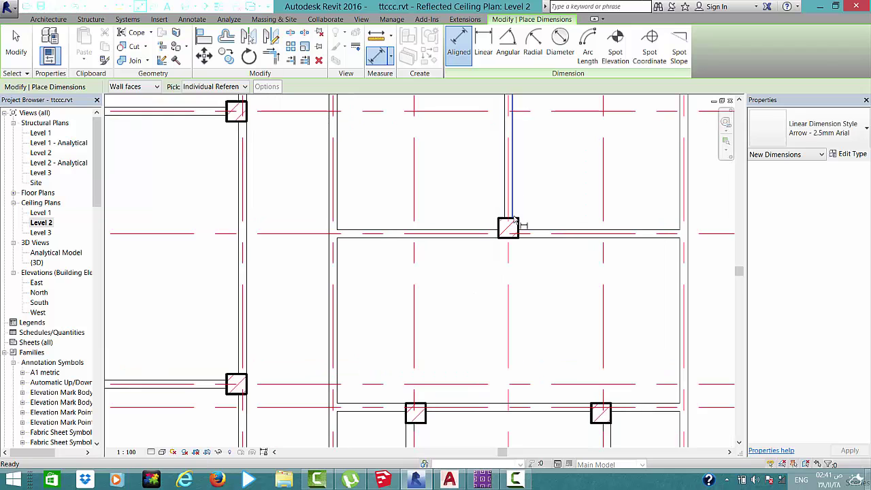
{"action": "key", "text": "Escape"}
{"action": "scroll", "coordinate": [491, 226], "scroll_direction": "down", "scroll_amount": 4}
{"action": "scroll", "coordinate": [491, 227], "scroll_direction": "down", "scroll_amount": 3}
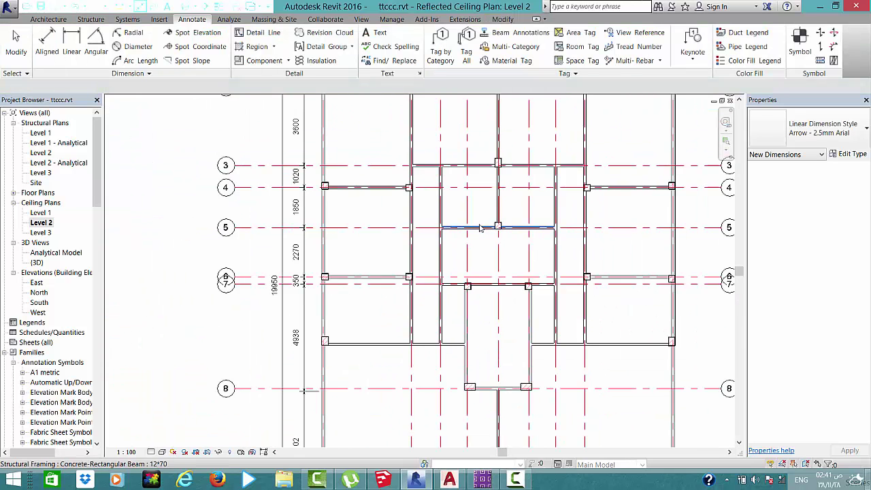
{"action": "scroll", "coordinate": [484, 211], "scroll_direction": "down", "scroll_amount": 3}
{"action": "key", "text": "Escape"}
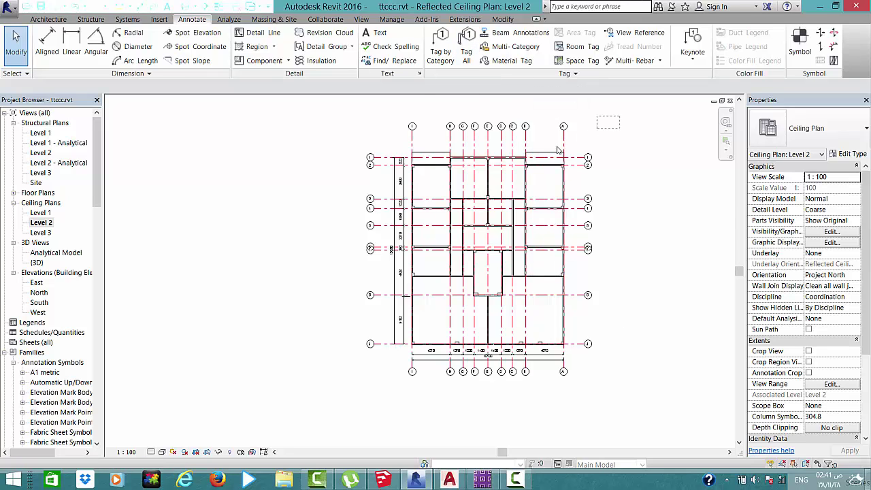
Select the whole plan and filter the selection down to the 27 structural framing beams
{"action": "mouse_move", "coordinate": [558, 150]}
{"action": "left_mouse_down"}
{"action": "mouse_move", "coordinate": [325, 432]}
{"action": "mouse_move", "coordinate": [317, 404]}
{"action": "left_mouse_up"}
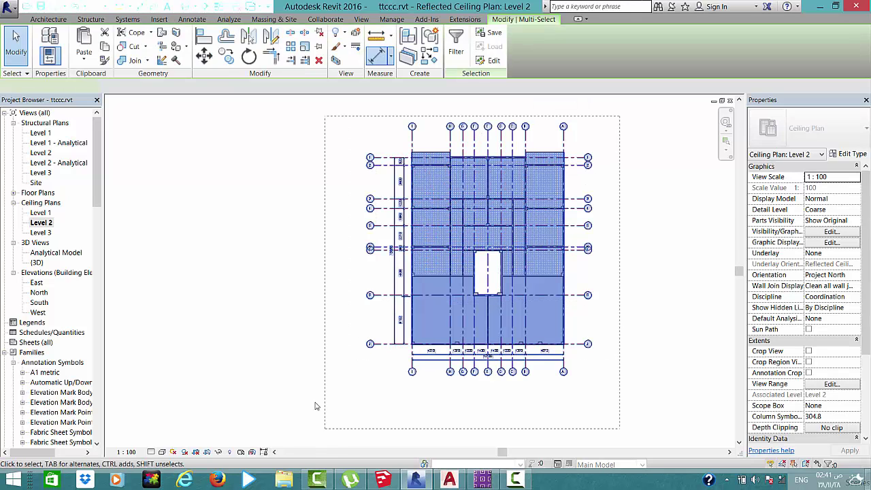
{"action": "left_click", "coordinate": [458, 47]}
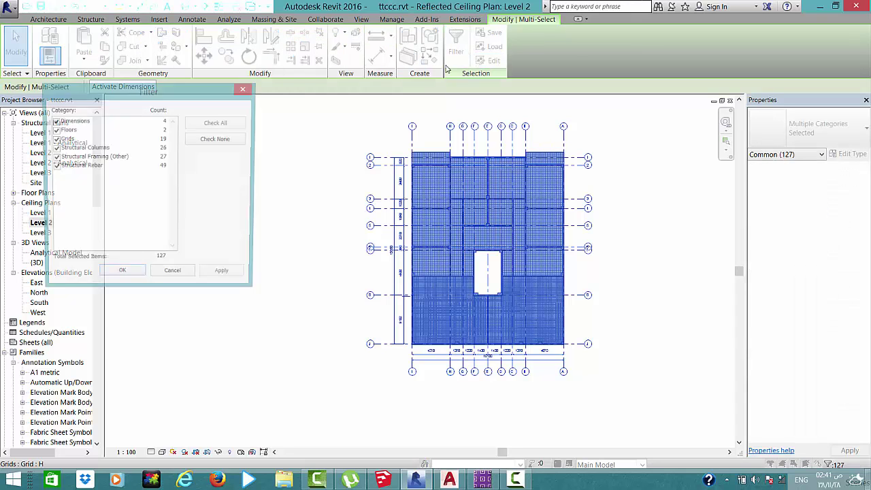
{"action": "left_click", "coordinate": [54, 157]}
{"action": "left_click", "coordinate": [121, 276]}
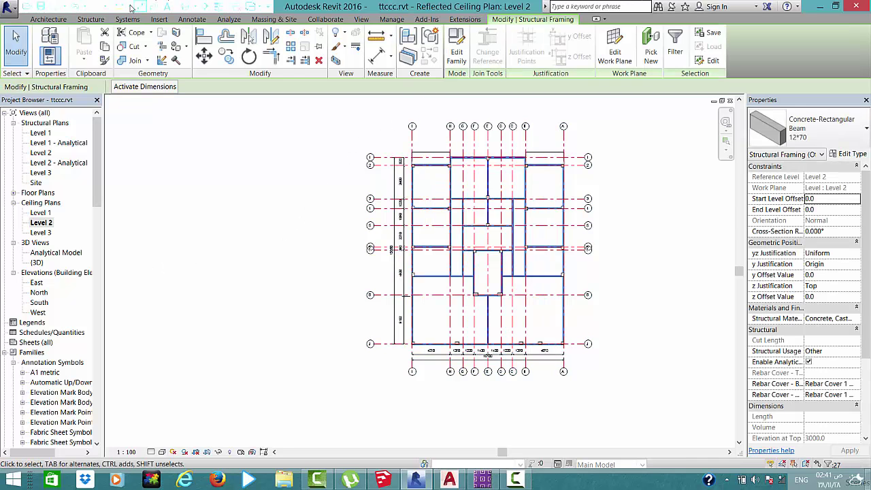
Tag all selected beams with Structural Framing Tags, showing 12*70 labels
{"action": "left_click", "coordinate": [201, 21]}
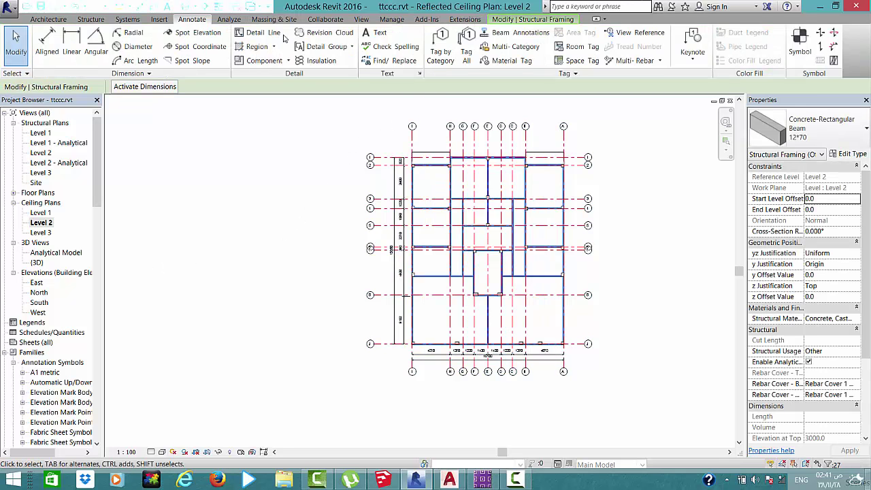
{"action": "left_click", "coordinate": [466, 60]}
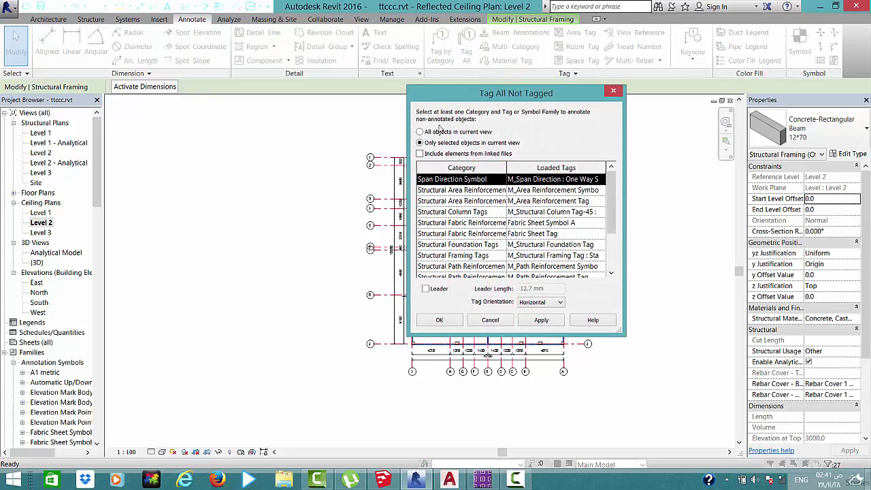
{"action": "left_click", "coordinate": [461, 245]}
{"action": "left_click", "coordinate": [462, 255]}
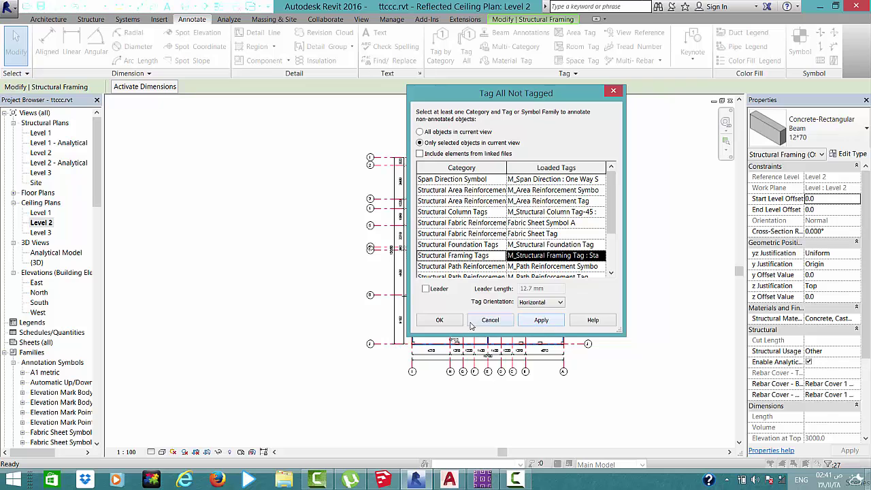
{"action": "left_click", "coordinate": [440, 320]}
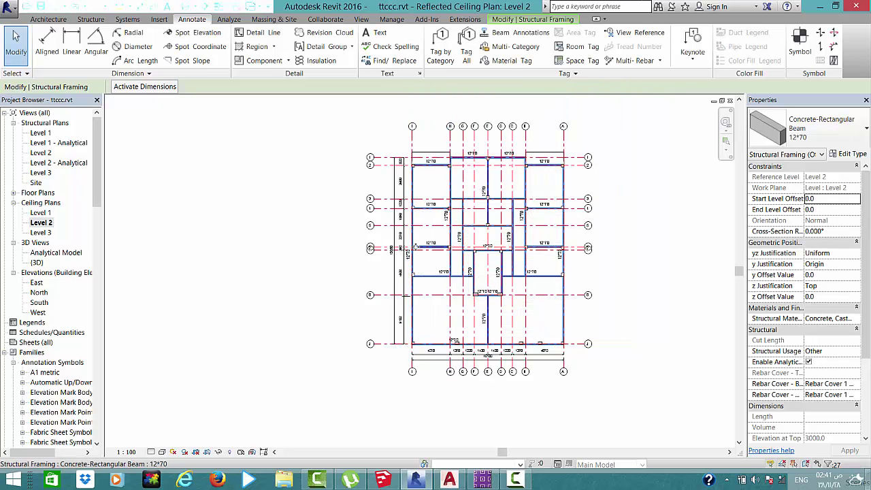
{"action": "scroll", "coordinate": [411, 272], "scroll_direction": "up", "scroll_amount": 3}
{"action": "scroll", "coordinate": [409, 278], "scroll_direction": "up", "scroll_amount": 1}
{"action": "scroll", "coordinate": [403, 284], "scroll_direction": "up", "scroll_amount": 1}
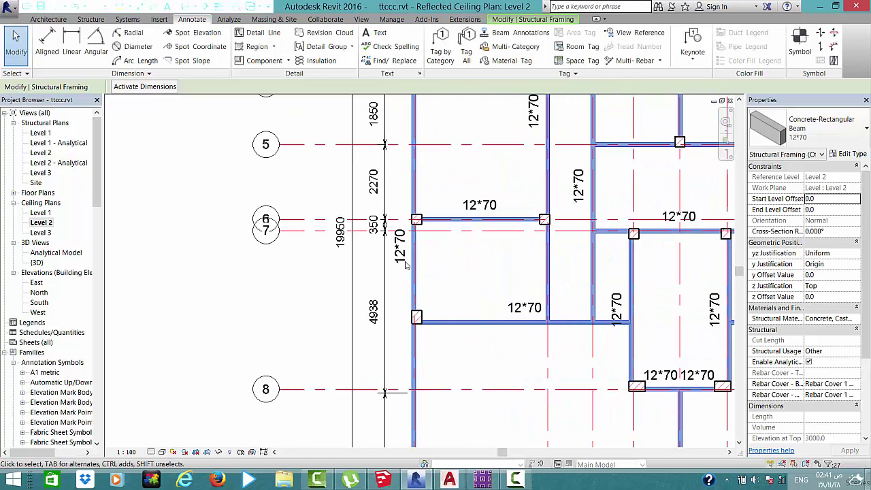
{"action": "scroll", "coordinate": [490, 211], "scroll_direction": "down", "scroll_amount": 3}
{"action": "scroll", "coordinate": [492, 210], "scroll_direction": "down", "scroll_amount": 1}
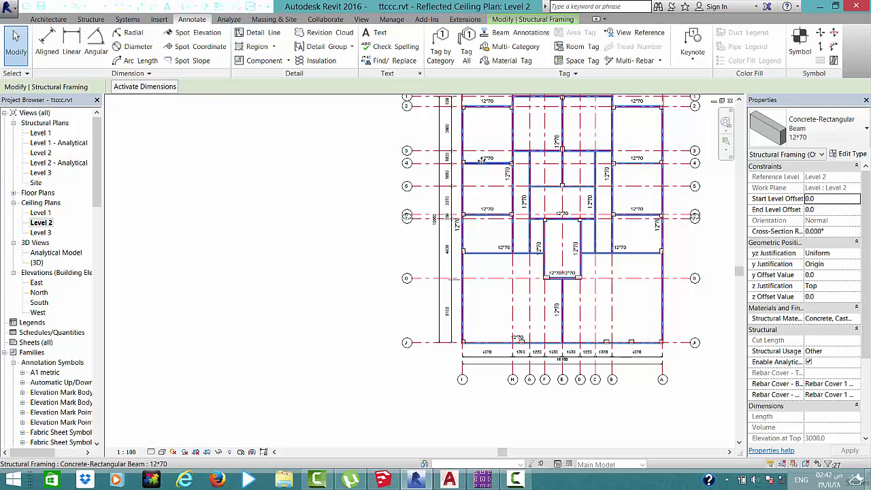
{"action": "scroll", "coordinate": [489, 162], "scroll_direction": "up", "scroll_amount": 2}
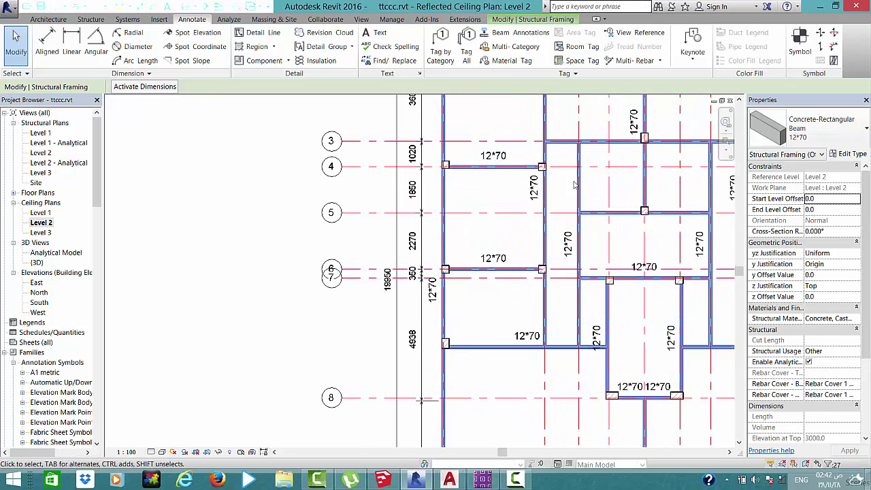
{"action": "scroll", "coordinate": [534, 183], "scroll_direction": "up", "scroll_amount": 1}
{"action": "scroll", "coordinate": [571, 170], "scroll_direction": "up", "scroll_amount": 2}
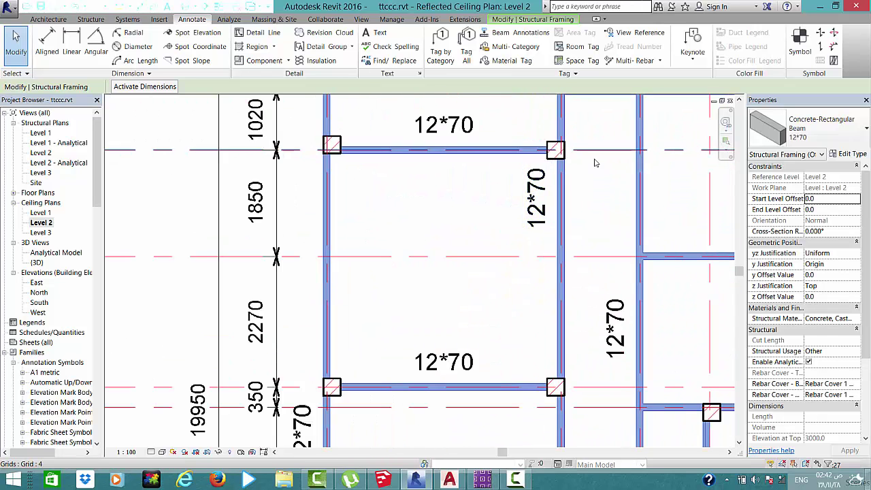
{"action": "scroll", "coordinate": [599, 177], "scroll_direction": "down", "scroll_amount": 3}
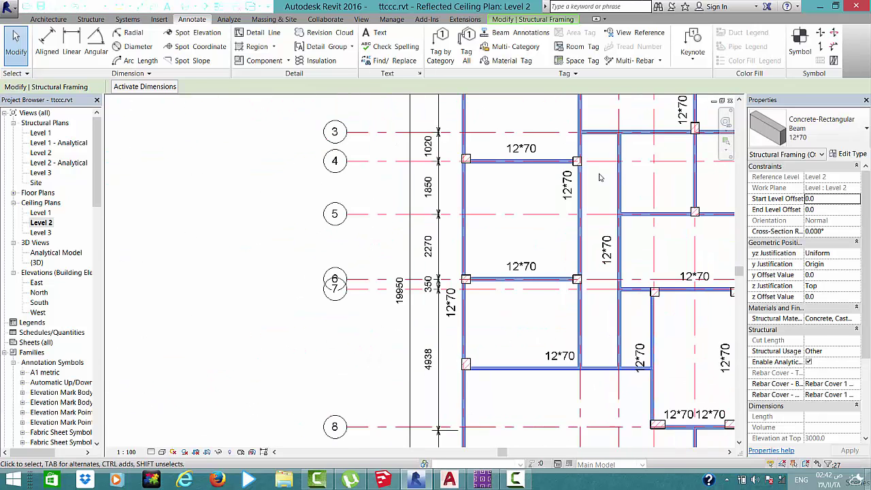
{"action": "scroll", "coordinate": [595, 177], "scroll_direction": "down", "scroll_amount": 3}
{"action": "scroll", "coordinate": [588, 178], "scroll_direction": "down", "scroll_amount": 3}
{"action": "scroll", "coordinate": [582, 179], "scroll_direction": "down", "scroll_amount": 2}
{"action": "scroll", "coordinate": [582, 179], "scroll_direction": "down", "scroll_amount": 1}
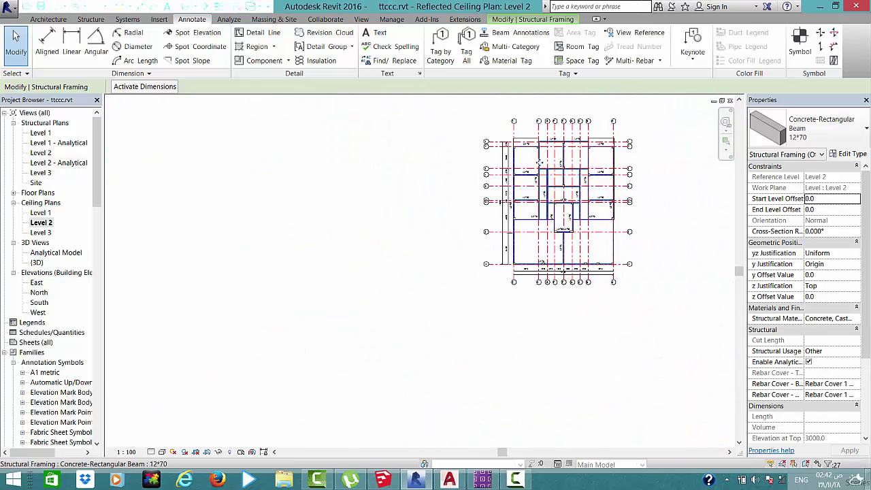
{"action": "scroll", "coordinate": [590, 176], "scroll_direction": "up", "scroll_amount": 1}
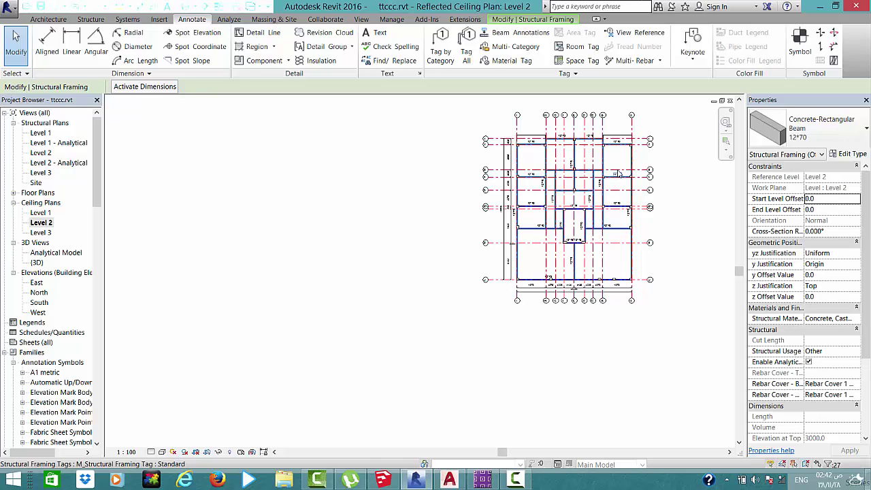
Create a new sheet S.1 using the A1 metric title block
{"action": "left_click", "coordinate": [360, 19]}
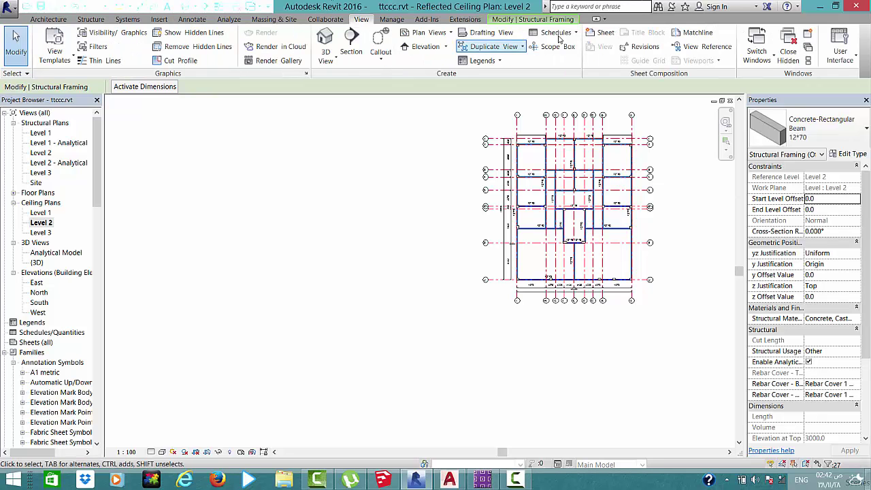
{"action": "left_click", "coordinate": [603, 33]}
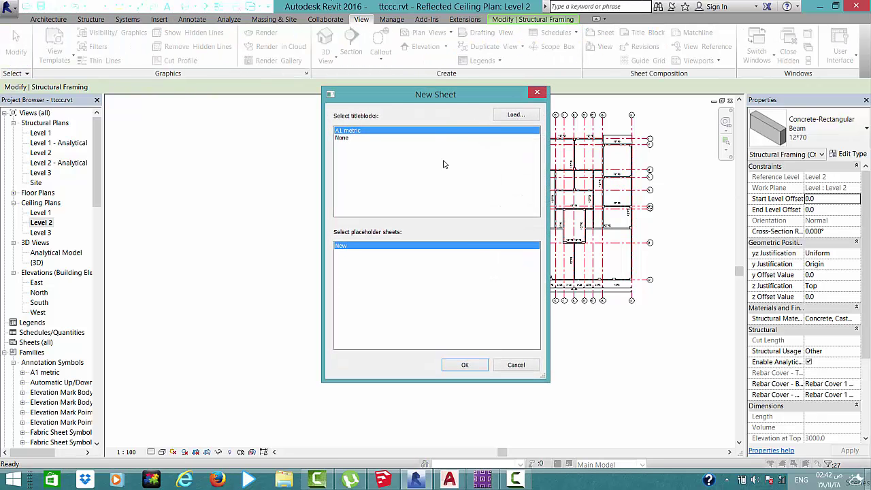
{"action": "left_click", "coordinate": [465, 365]}
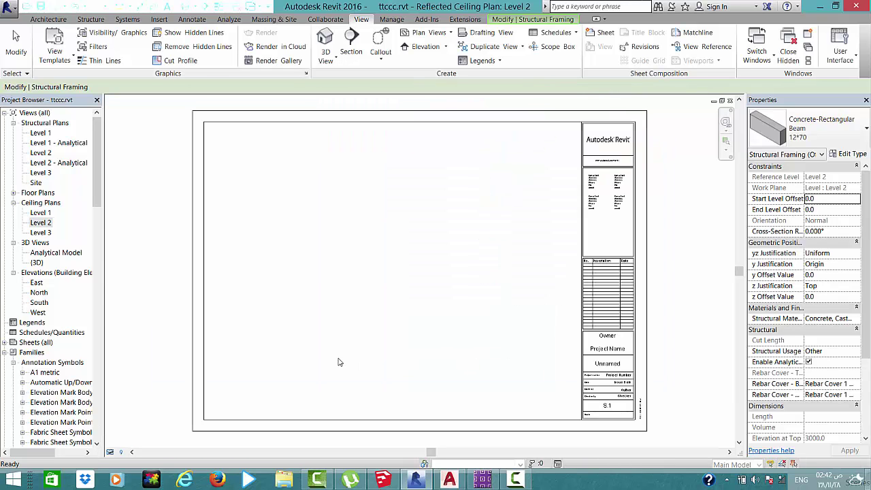
Place the Level 2 ceiling plan view onto sheet S.1
{"action": "left_click", "coordinate": [41, 222]}
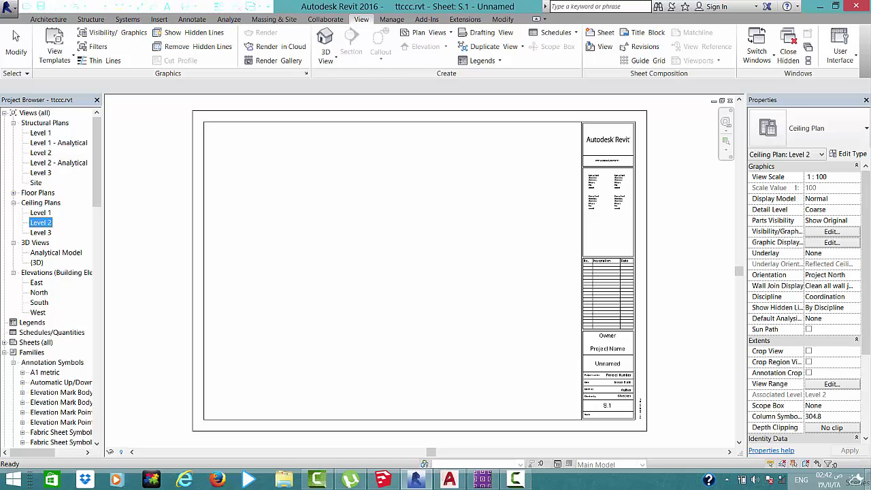
{"action": "left_click_drag", "start_coordinate": [40, 223], "coordinate": [402, 272]}
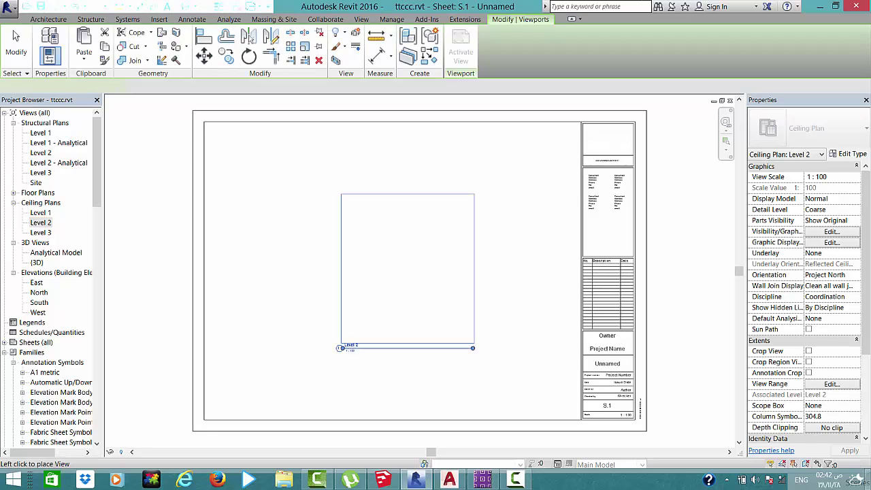
{"action": "left_click", "coordinate": [402, 272]}
{"action": "left_click", "coordinate": [400, 375]}
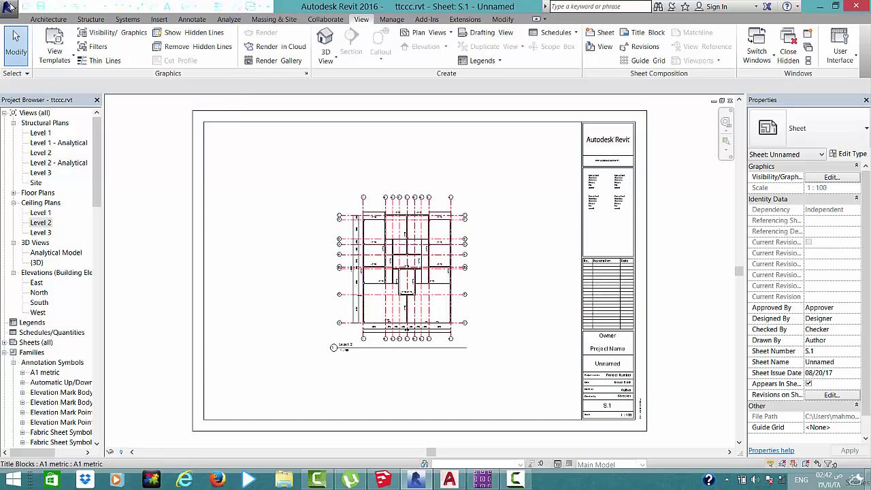
{"action": "left_click", "coordinate": [10, 7]}
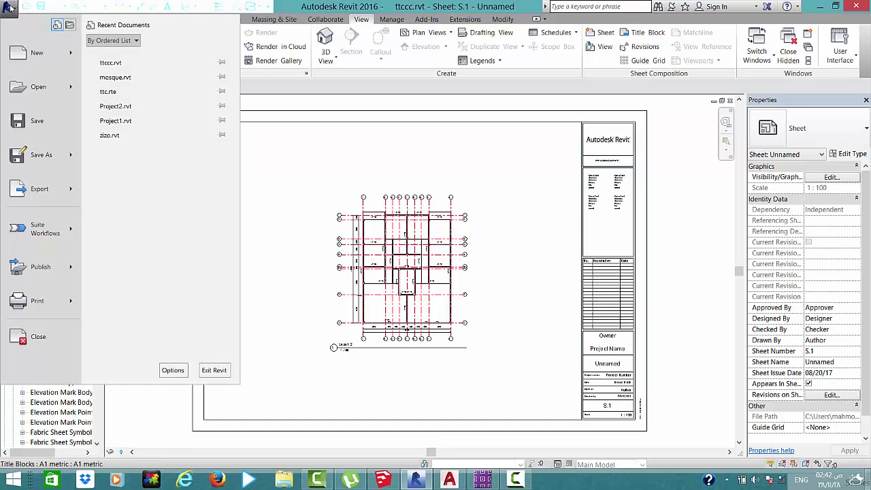
Export sheet S.1 as a DWG named 'ceiling plan' to the Desktop
{"action": "left_click", "coordinate": [38, 189]}
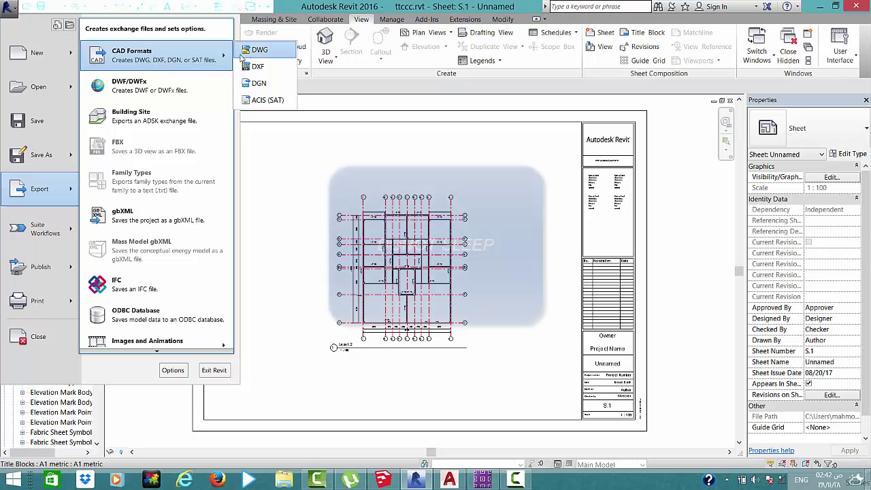
{"action": "left_click", "coordinate": [247, 57]}
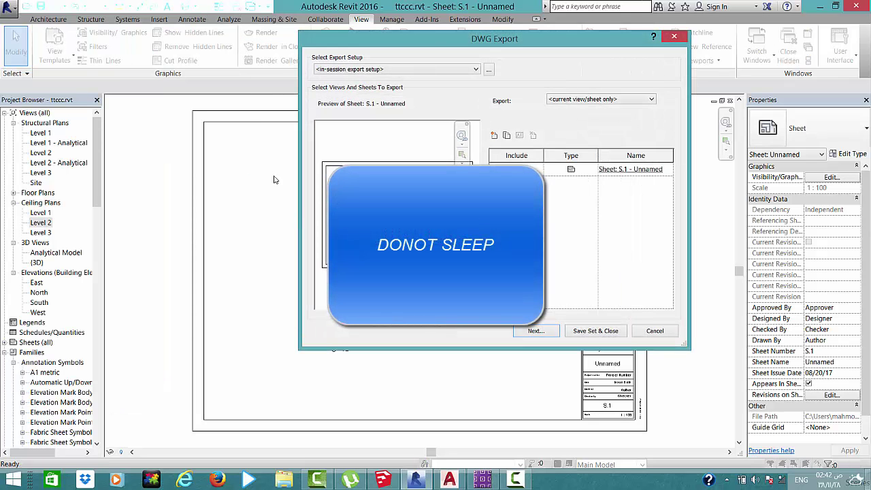
{"action": "left_click", "coordinate": [536, 331]}
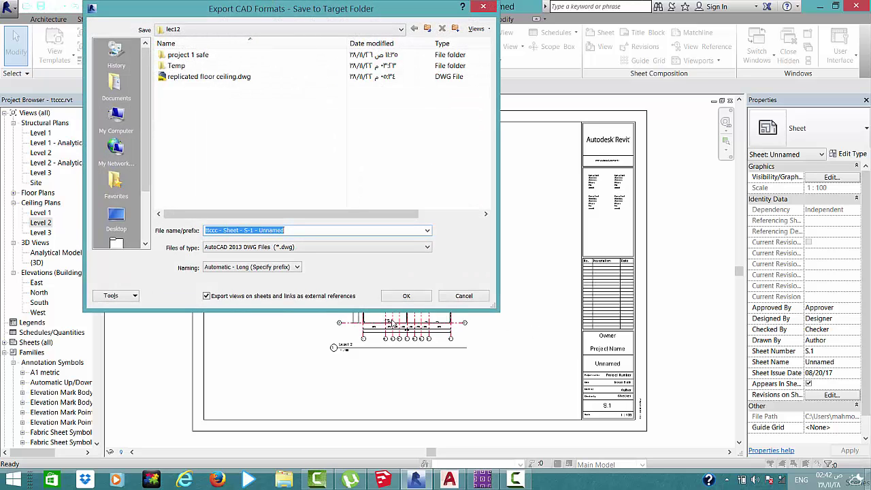
{"action": "left_click", "coordinate": [114, 217]}
{"action": "type", "text": "c"}
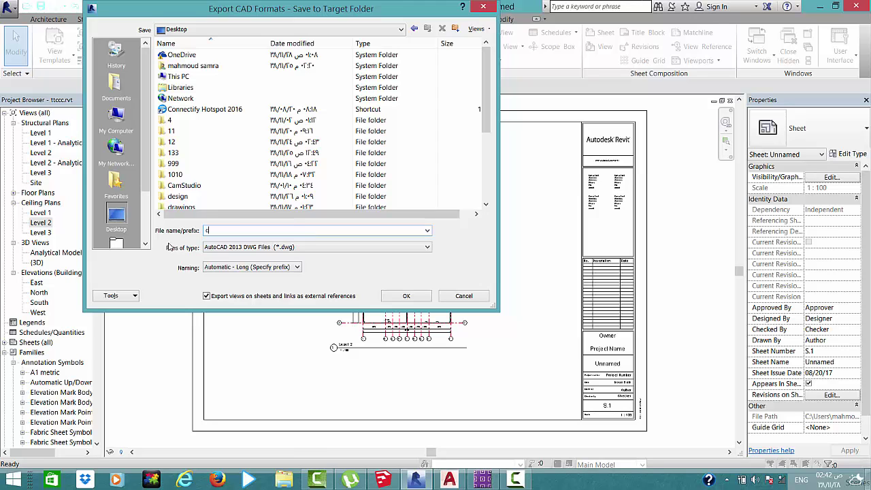
{"action": "type", "text": "eiling plan"}
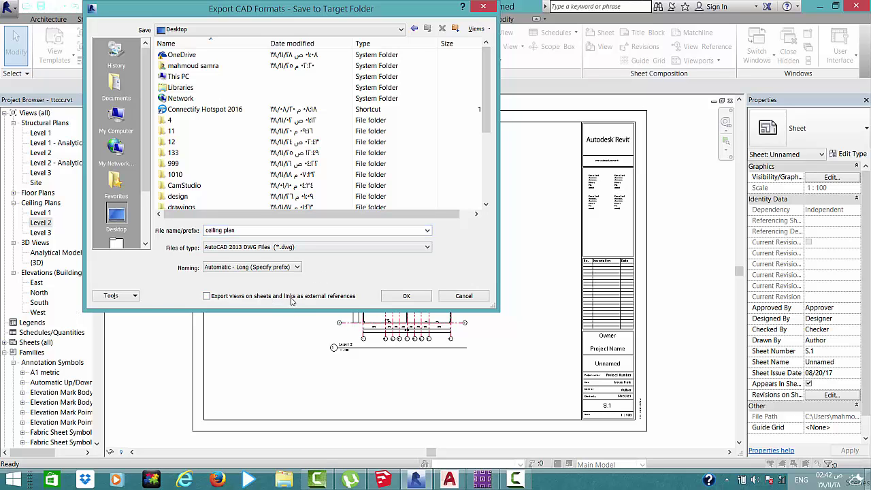
{"action": "left_click", "coordinate": [403, 297]}
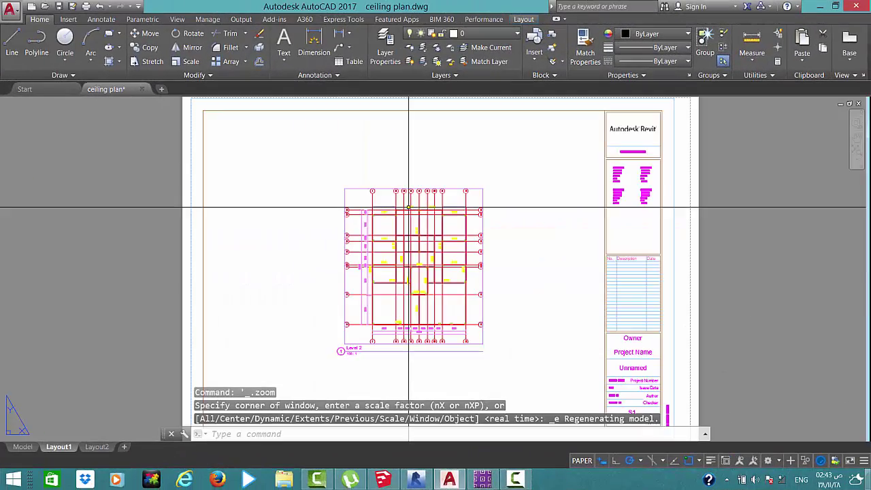
Zoom into Layout1 and select the Level 2 plan viewport border
{"action": "scroll", "coordinate": [392, 224], "scroll_direction": "up", "scroll_amount": 2}
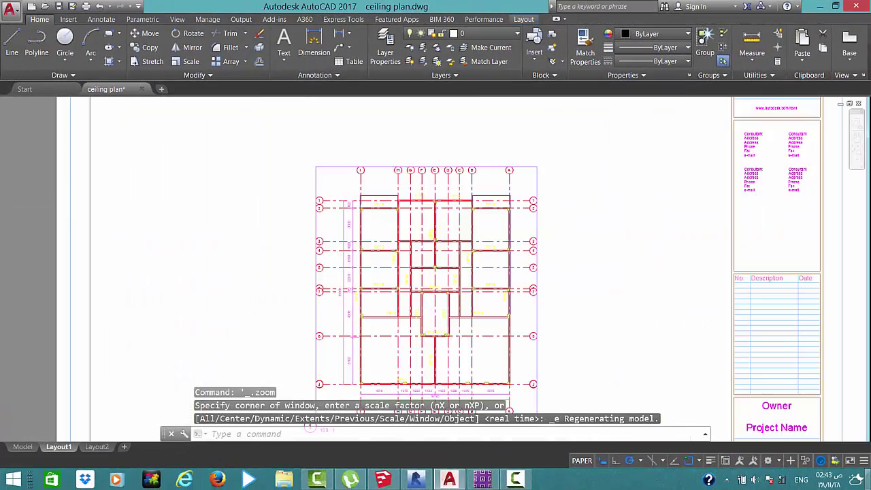
{"action": "scroll", "coordinate": [366, 207], "scroll_direction": "up", "scroll_amount": 4}
{"action": "middle_click_drag", "start_coordinate": [294, 158], "coordinate": [325, 216]}
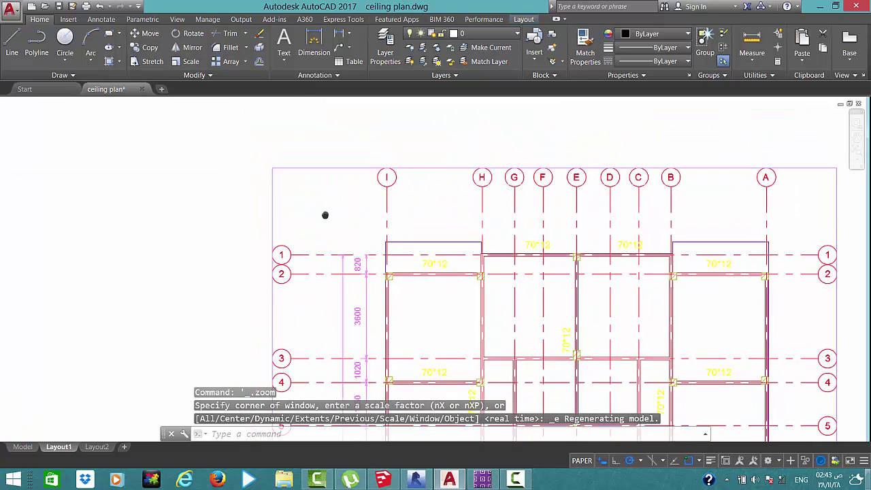
{"action": "left_click", "coordinate": [296, 150]}
{"action": "left_click", "coordinate": [225, 190]}
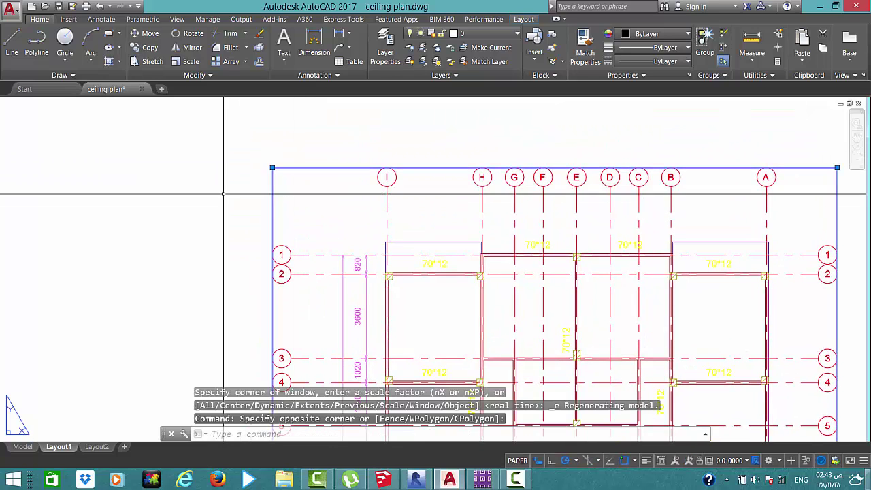
Stretch the viewport's lower-left corner grip to a new position
{"action": "left_click", "coordinate": [272, 168]}
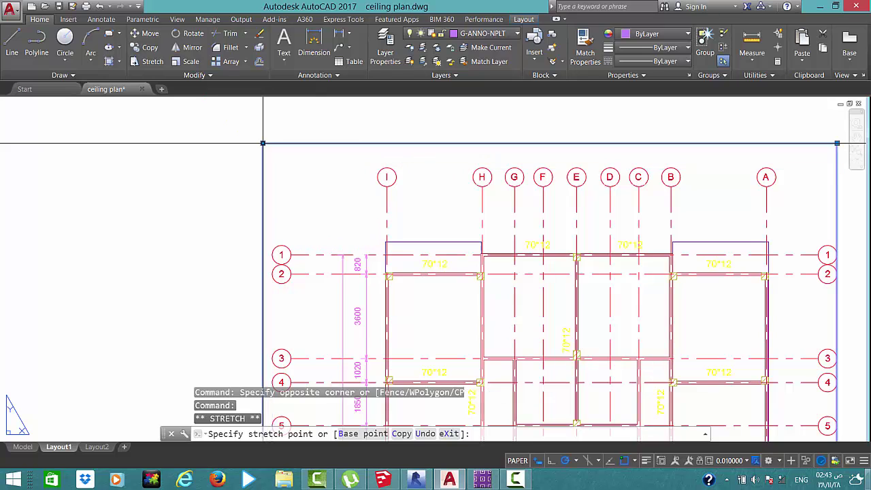
{"action": "scroll", "coordinate": [271, 165], "scroll_direction": "down", "scroll_amount": 5}
{"action": "scroll", "coordinate": [409, 146], "scroll_direction": "down", "scroll_amount": 3}
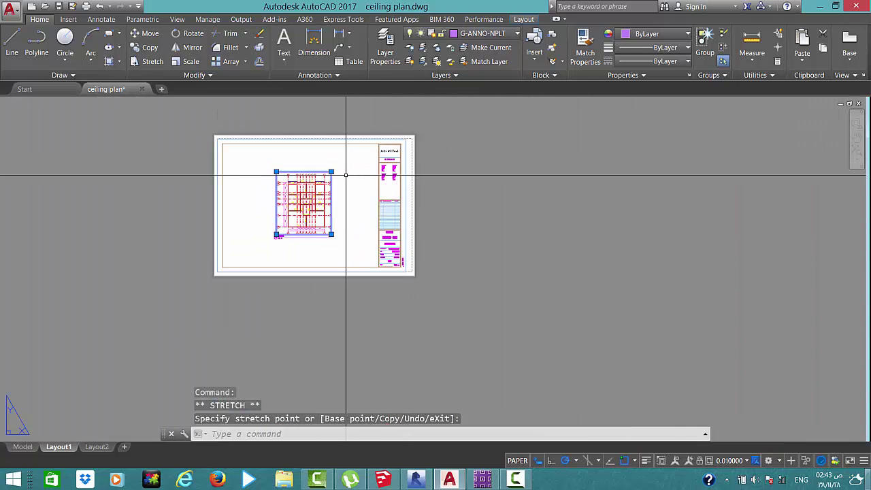
{"action": "scroll", "coordinate": [340, 163], "scroll_direction": "up", "scroll_amount": 7}
{"action": "scroll", "coordinate": [334, 152], "scroll_direction": "up", "scroll_amount": 2}
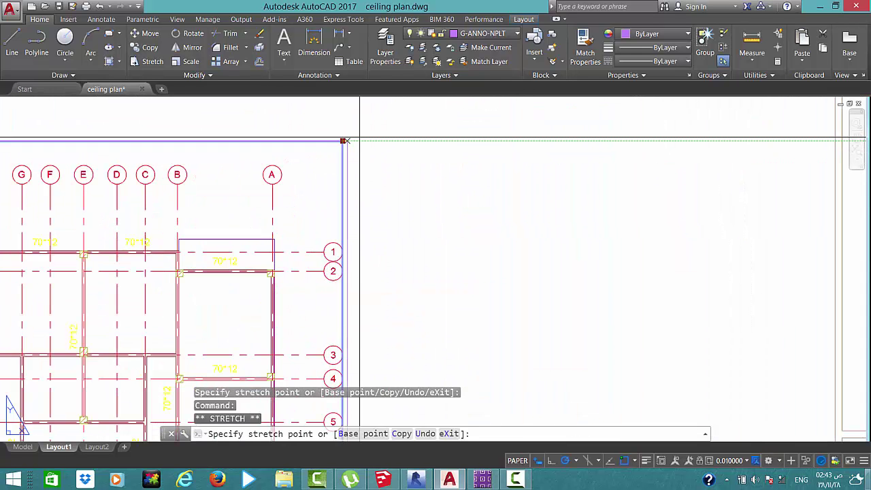
{"action": "scroll", "coordinate": [378, 146], "scroll_direction": "down", "scroll_amount": 5}
{"action": "scroll", "coordinate": [319, 257], "scroll_direction": "down", "scroll_amount": 4}
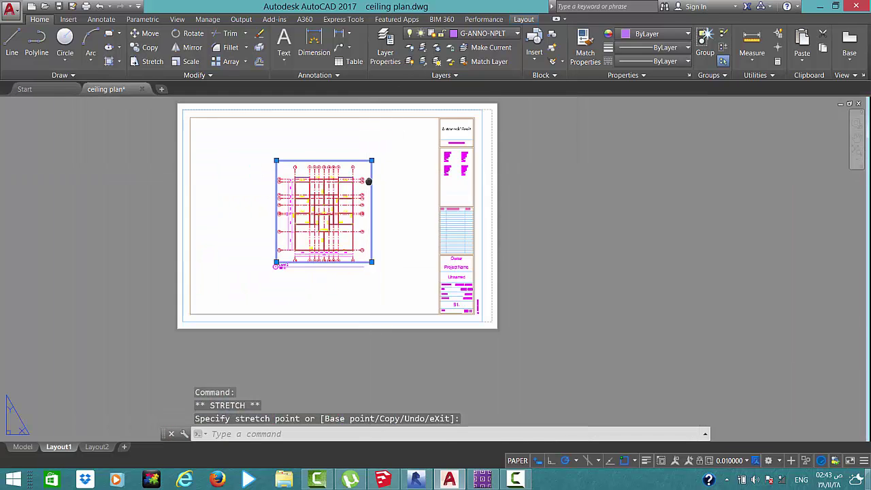
{"action": "scroll", "coordinate": [313, 259], "scroll_direction": "up", "scroll_amount": 2}
{"action": "scroll", "coordinate": [300, 248], "scroll_direction": "up", "scroll_amount": 4}
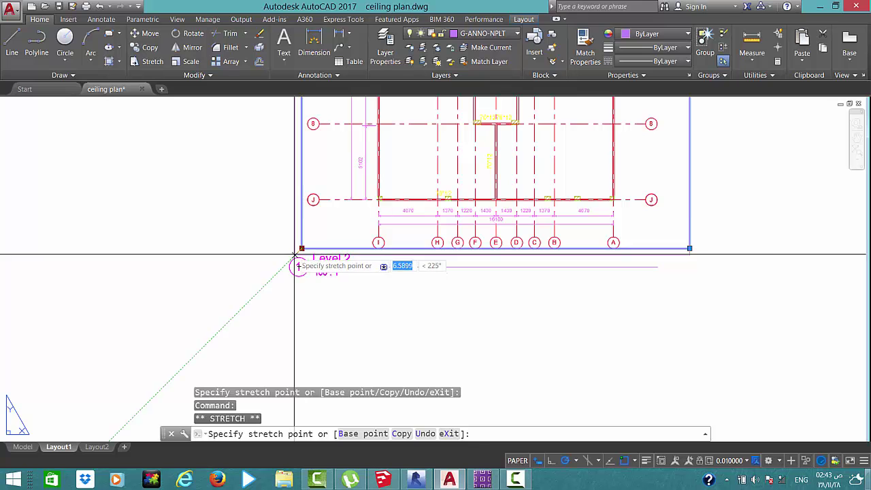
{"action": "scroll", "coordinate": [299, 249], "scroll_direction": "up", "scroll_amount": 4}
{"action": "scroll", "coordinate": [311, 242], "scroll_direction": "up", "scroll_amount": 2}
{"action": "left_click", "coordinate": [296, 250]}
{"action": "scroll", "coordinate": [399, 249], "scroll_direction": "down", "scroll_amount": 4}
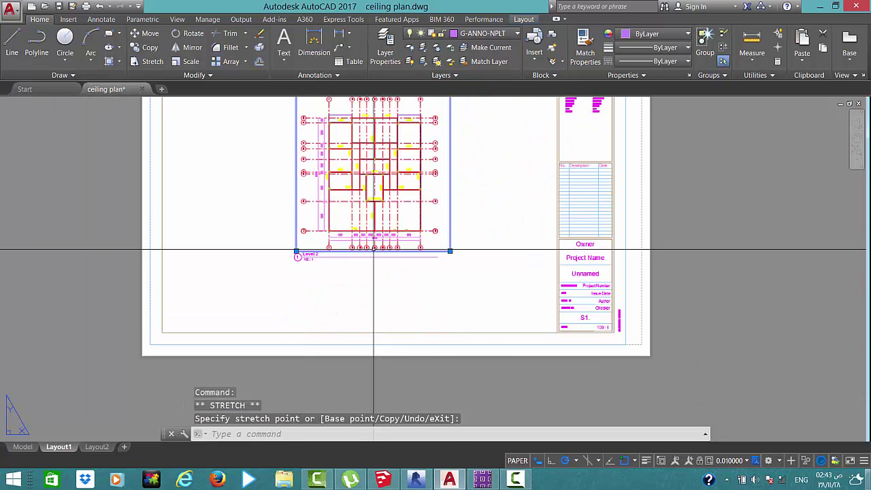
{"action": "scroll", "coordinate": [399, 249], "scroll_direction": "up", "scroll_amount": 3}
{"action": "scroll", "coordinate": [447, 253], "scroll_direction": "up", "scroll_amount": 3}
{"action": "scroll", "coordinate": [443, 243], "scroll_direction": "down", "scroll_amount": 5}
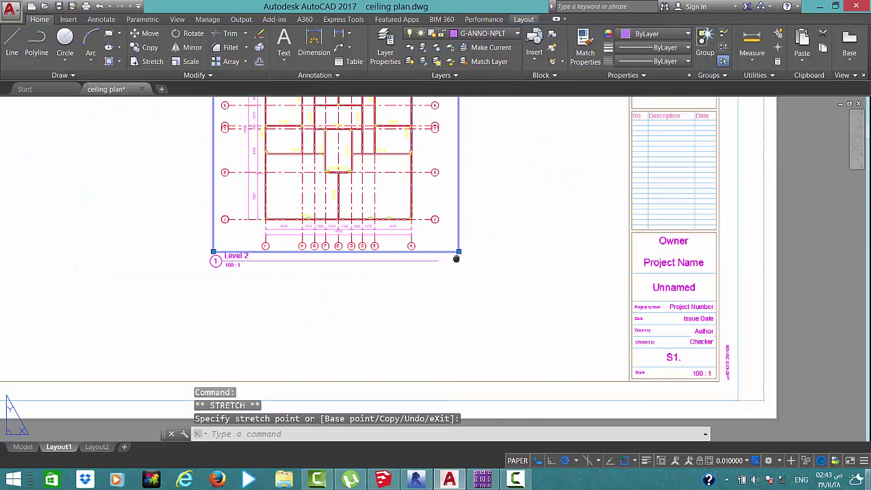
{"action": "middle_click_drag", "start_coordinate": [351, 175], "coordinate": [443, 233]}
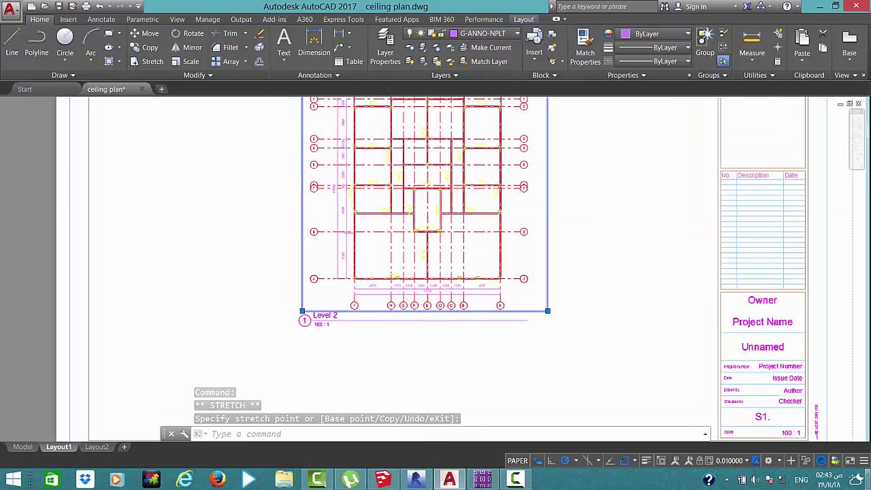
{"action": "scroll", "coordinate": [443, 233], "scroll_direction": "down", "scroll_amount": 4}
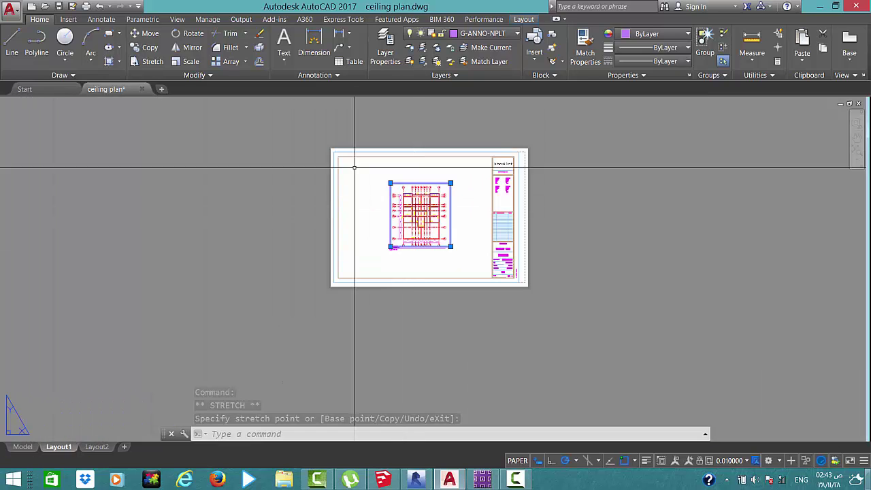
{"action": "left_click", "coordinate": [9, 9]}
{"action": "mouse_move", "coordinate": [39, 147]}
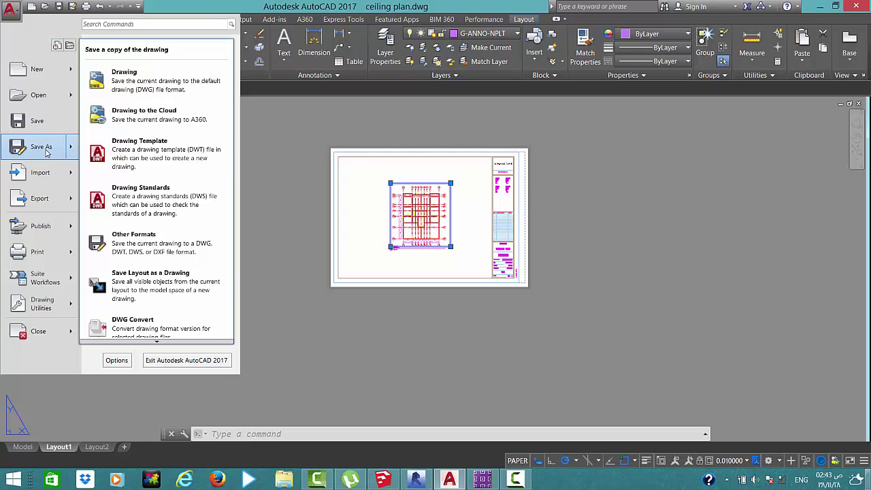
Save Layout1 as the model-space drawing ceiling plan_Layout1.dwg on the Desktop and open it
{"action": "key", "text": "Escape"}
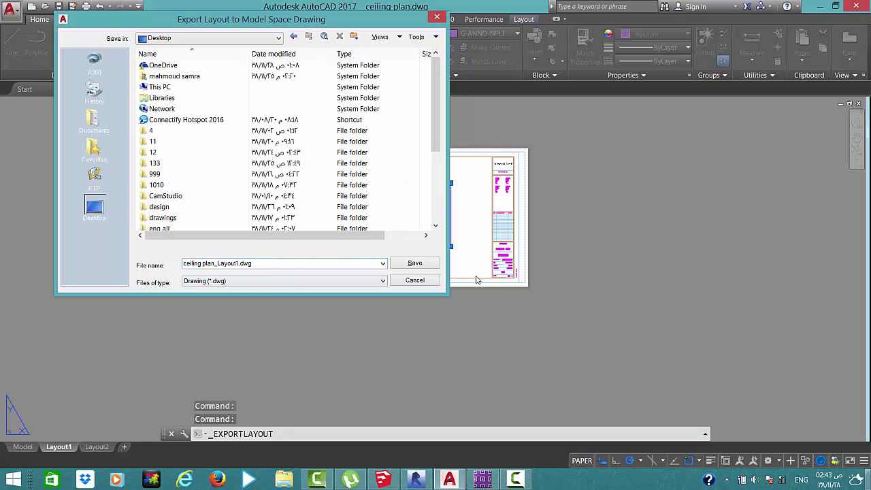
{"action": "left_click", "coordinate": [414, 264]}
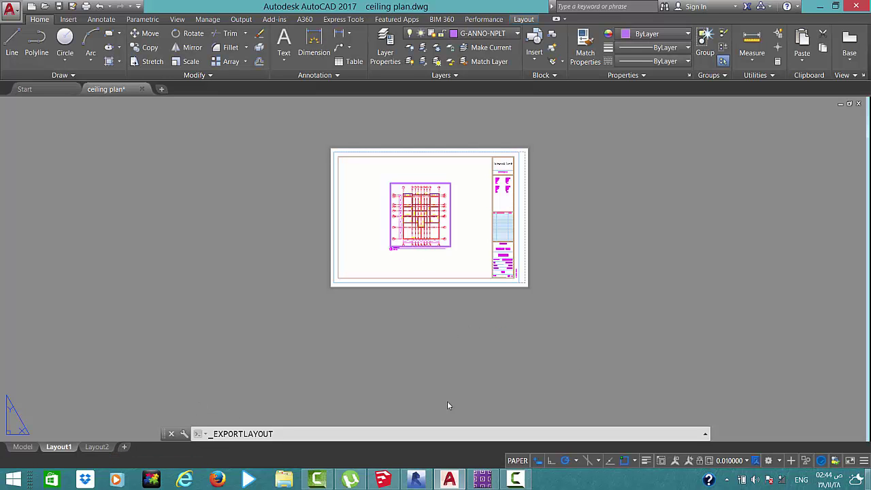
{"action": "left_click", "coordinate": [482, 254]}
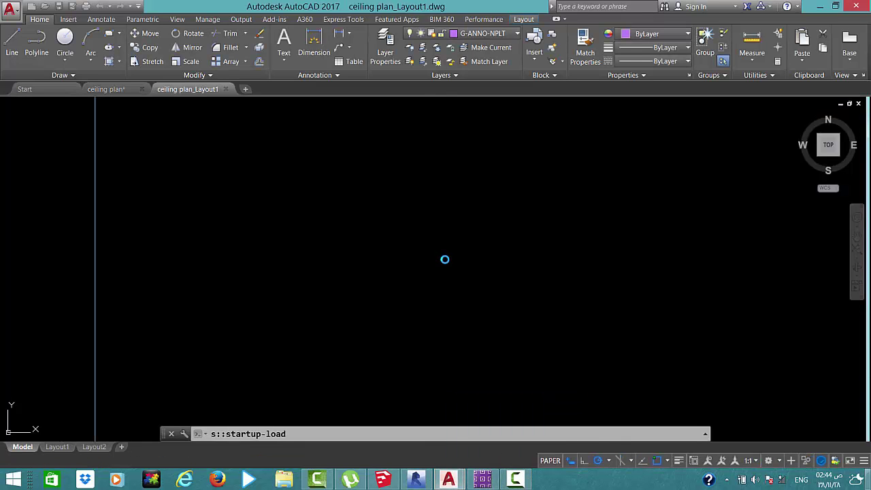
Copy all 410 objects of ceiling plan_Layout1 and switch to Drawing1 with the coloured plans
{"action": "scroll", "coordinate": [445, 260], "scroll_direction": "down", "scroll_amount": 3}
{"action": "scroll", "coordinate": [446, 262], "scroll_direction": "down", "scroll_amount": 3}
{"action": "scroll", "coordinate": [448, 272], "scroll_direction": "down", "scroll_amount": 3}
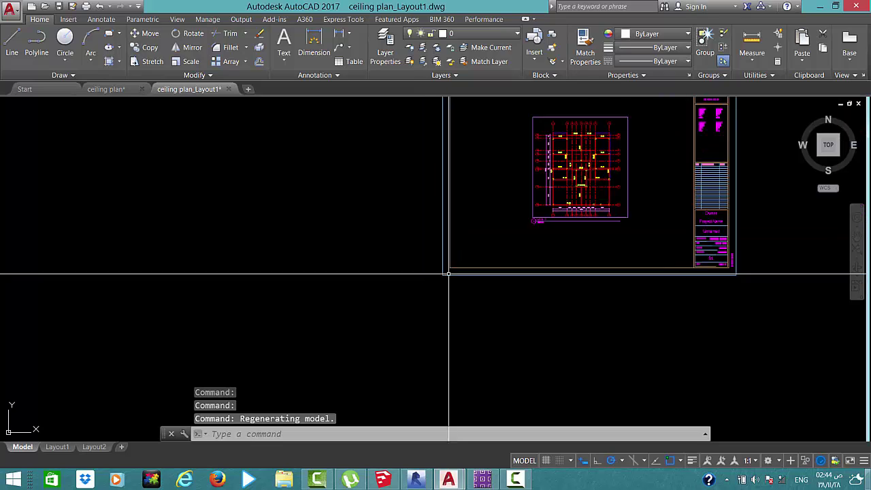
{"action": "scroll", "coordinate": [448, 274], "scroll_direction": "down", "scroll_amount": 5}
{"action": "scroll", "coordinate": [512, 212], "scroll_direction": "up", "scroll_amount": 4}
{"action": "left_click", "coordinate": [582, 193]}
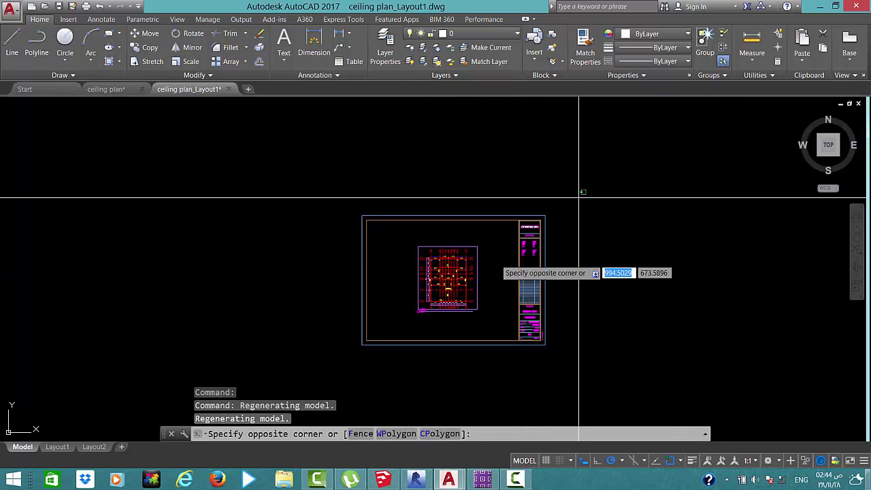
{"action": "left_click", "coordinate": [338, 372]}
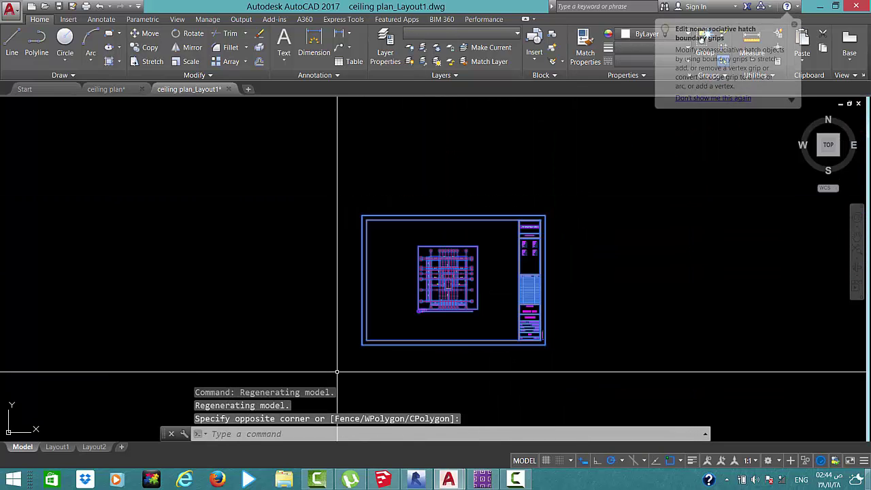
{"action": "key", "text": "ctrl+c"}
{"action": "left_click", "coordinate": [25, 89]}
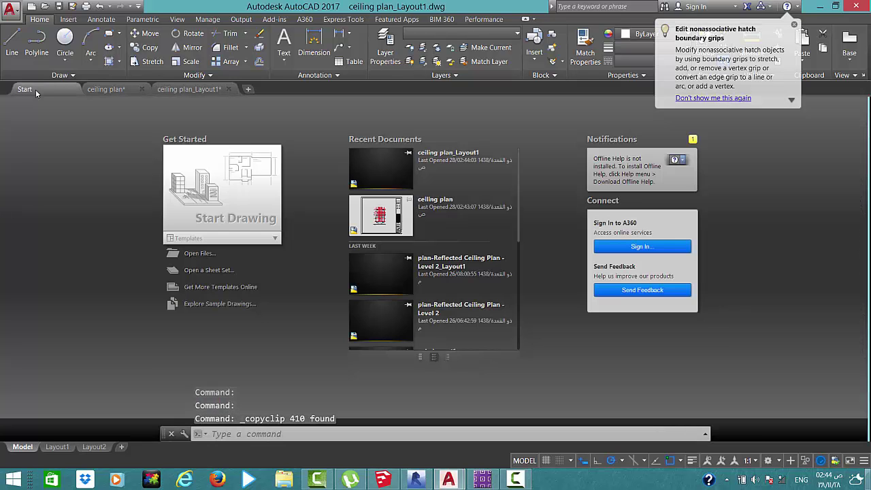
{"action": "left_click", "coordinate": [209, 185]}
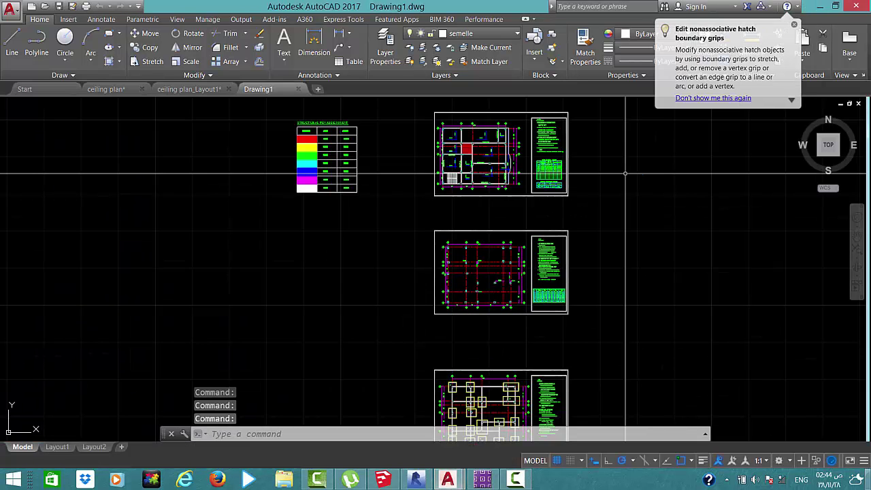
Paste the copied structural sheet into empty space in Drawing1
{"action": "scroll", "coordinate": [544, 204], "scroll_direction": "down", "scroll_amount": 3}
{"action": "middle_click_drag", "start_coordinate": [517, 229], "coordinate": [323, 264]}
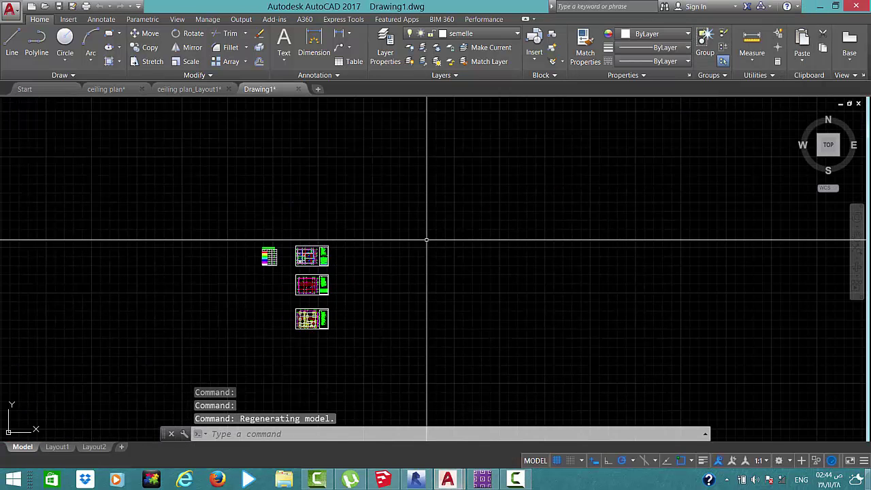
{"action": "key", "text": "ctrl+v"}
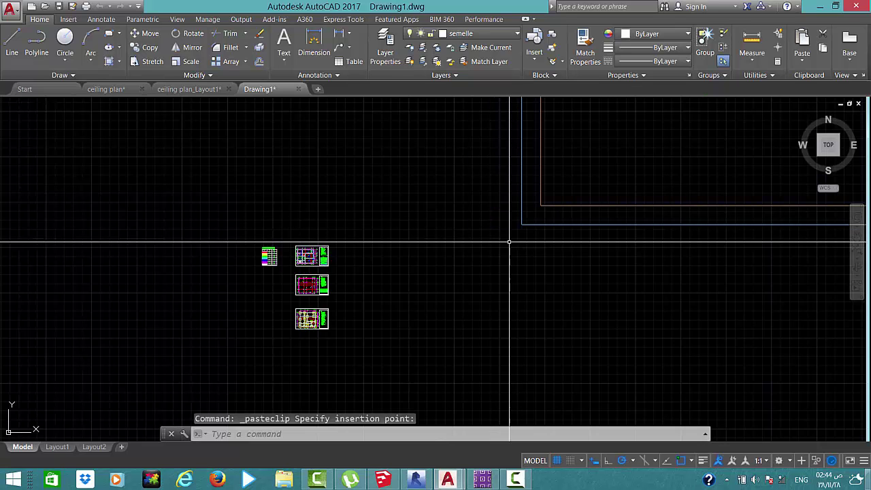
{"action": "scroll", "coordinate": [511, 241], "scroll_direction": "down", "scroll_amount": 2}
{"action": "scroll", "coordinate": [508, 250], "scroll_direction": "down", "scroll_amount": 2}
{"action": "left_click", "coordinate": [508, 250]}
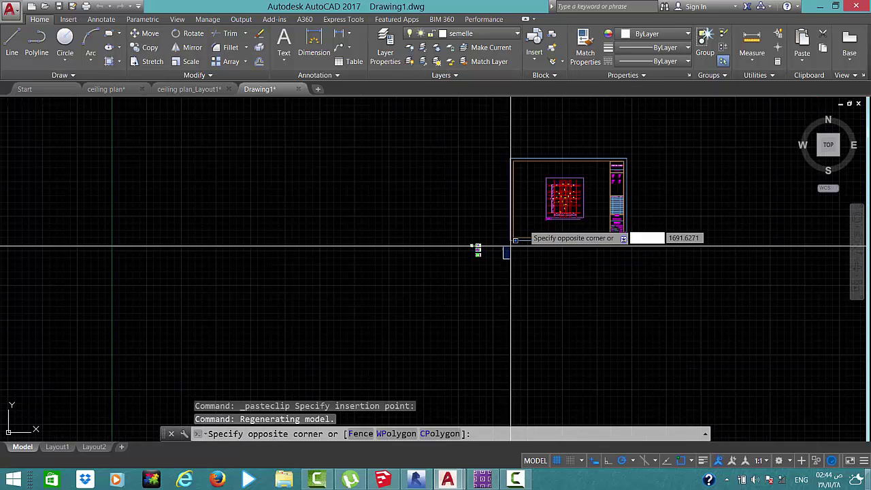
Scale the pasted sheet by a factor of 0.1
{"action": "left_click", "coordinate": [647, 136]}
{"action": "type", "text": "sc"}
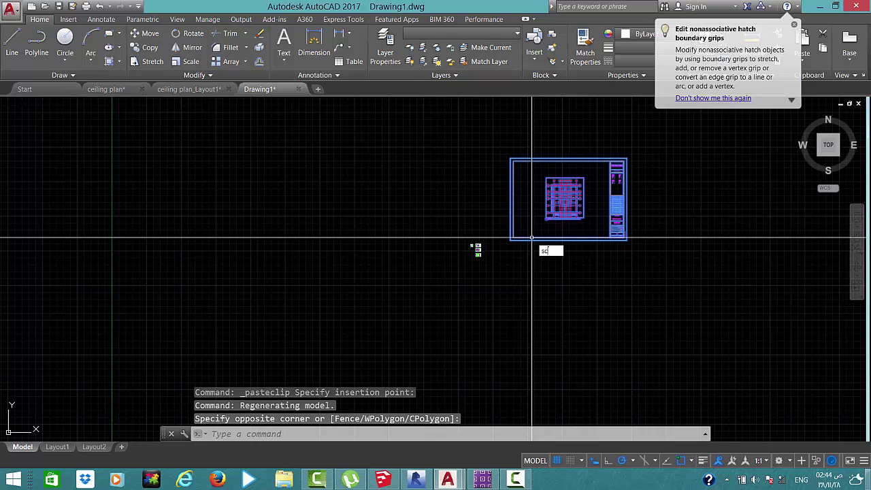
{"action": "key", "text": "Return"}
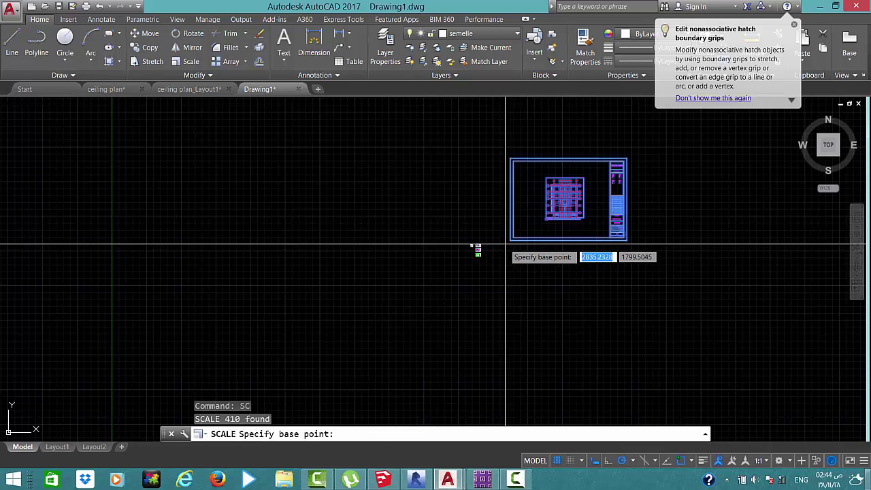
{"action": "left_click", "coordinate": [509, 240]}
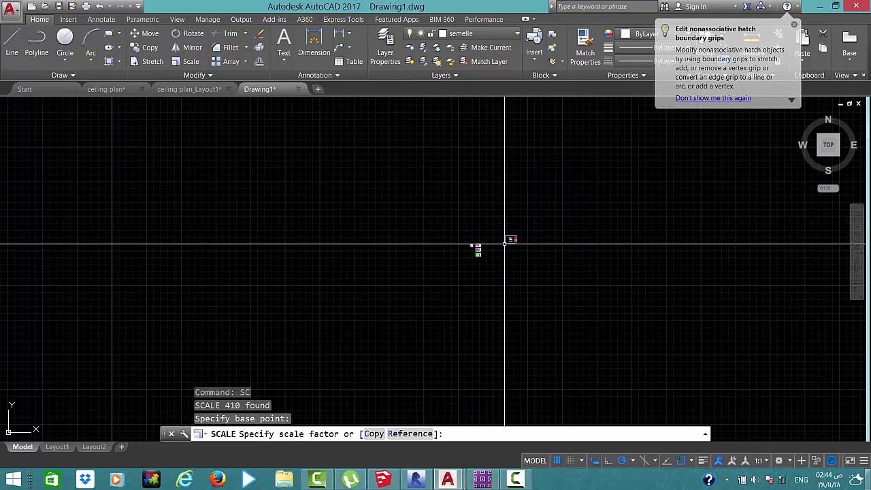
{"action": "key", "text": "Return"}
{"action": "scroll", "coordinate": [504, 243], "scroll_direction": "up", "scroll_amount": 4}
{"action": "scroll", "coordinate": [504, 244], "scroll_direction": "up", "scroll_amount": 3}
Move the scaled sheet beside the three existing plan sheets
{"action": "left_click", "coordinate": [596, 152]}
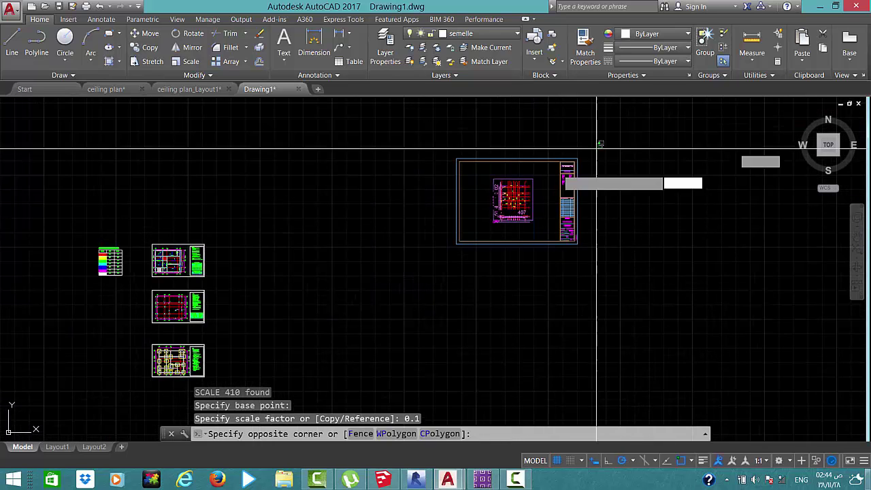
{"action": "left_click", "coordinate": [408, 272]}
{"action": "type", "text": "m"}
{"action": "key", "text": "Return"}
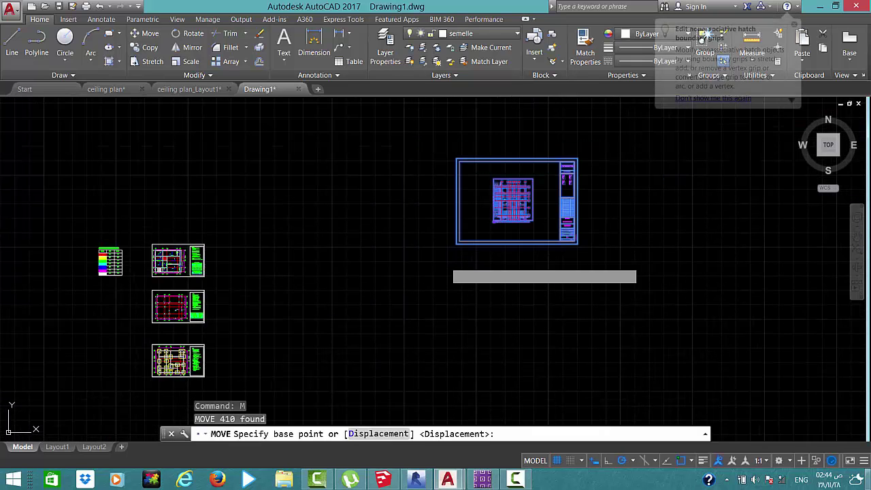
{"action": "left_click", "coordinate": [446, 262]}
{"action": "left_click", "coordinate": [236, 340]}
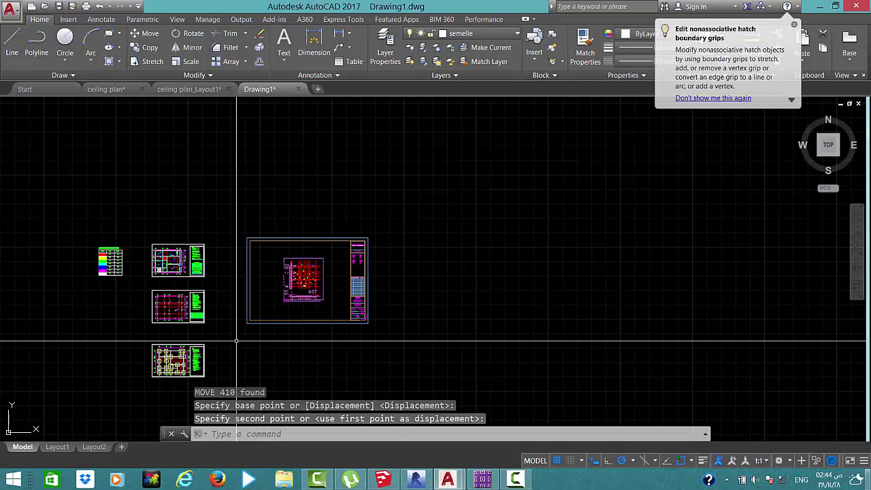
{"action": "scroll", "coordinate": [260, 305], "scroll_direction": "up", "scroll_amount": 5}
{"action": "scroll", "coordinate": [278, 288], "scroll_direction": "down", "scroll_amount": 4}
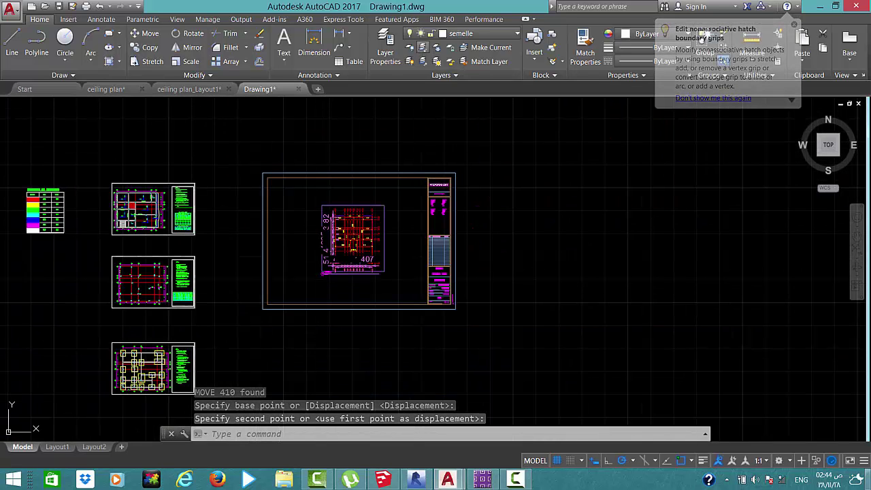
{"action": "left_click", "coordinate": [421, 46]}
Isolate the new plan's and the existing sheet's dimension layers with LAYISO
{"action": "scroll", "coordinate": [325, 257], "scroll_direction": "up", "scroll_amount": 2}
{"action": "scroll", "coordinate": [326, 257], "scroll_direction": "up", "scroll_amount": 3}
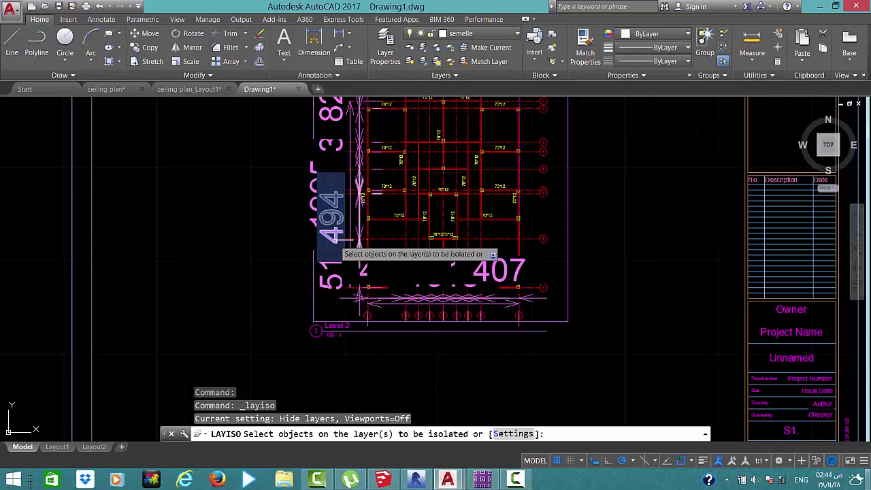
{"action": "left_click", "coordinate": [335, 240]}
{"action": "scroll", "coordinate": [326, 245], "scroll_direction": "down", "scroll_amount": 5}
{"action": "scroll", "coordinate": [245, 272], "scroll_direction": "down", "scroll_amount": 2}
{"action": "scroll", "coordinate": [268, 247], "scroll_direction": "up", "scroll_amount": 5}
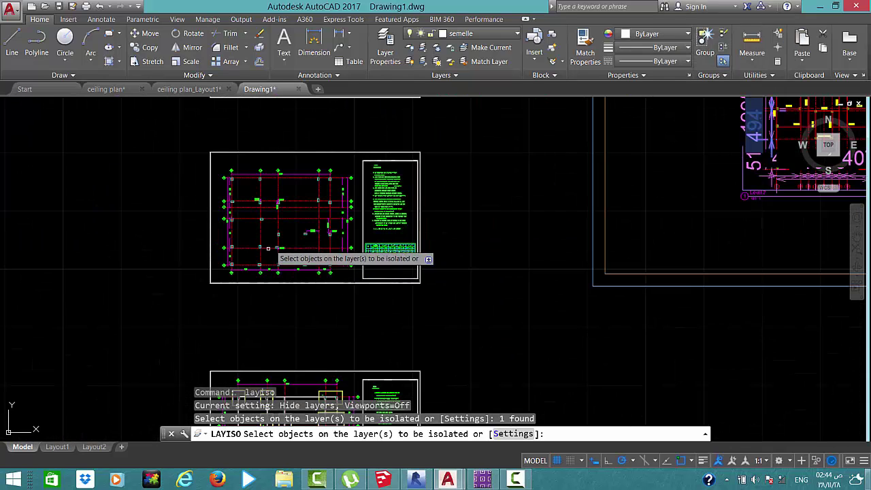
{"action": "scroll", "coordinate": [268, 248], "scroll_direction": "up", "scroll_amount": 2}
{"action": "scroll", "coordinate": [344, 224], "scroll_direction": "up", "scroll_amount": 2}
{"action": "left_click", "coordinate": [395, 210]}
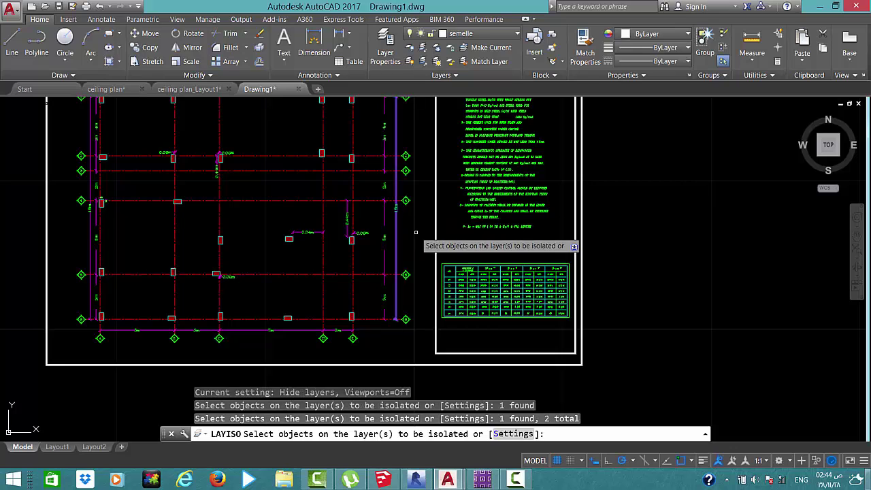
{"action": "key", "text": "Return"}
Match the new plan's dimensions to an existing dimension's properties using MATCHPROP (MA)
{"action": "scroll", "coordinate": [477, 212], "scroll_direction": "down", "scroll_amount": 5}
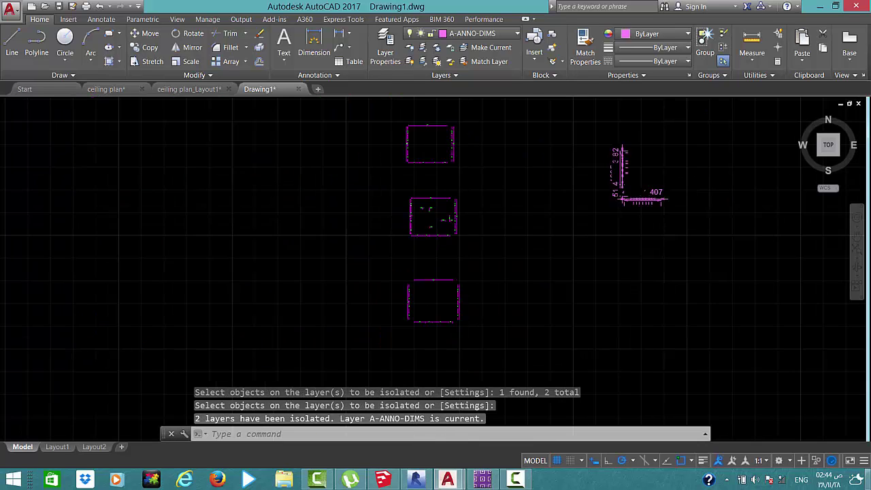
{"action": "type", "text": "mma"}
{"action": "key", "text": "Return"}
{"action": "scroll", "coordinate": [466, 219], "scroll_direction": "up", "scroll_amount": 3}
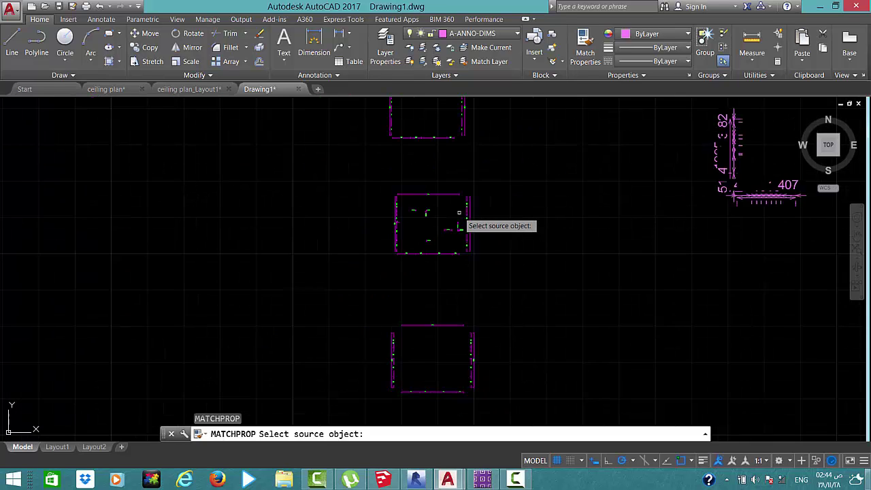
{"action": "scroll", "coordinate": [468, 219], "scroll_direction": "up", "scroll_amount": 2}
{"action": "left_click", "coordinate": [471, 228]}
{"action": "scroll", "coordinate": [476, 224], "scroll_direction": "down", "scroll_amount": 2}
{"action": "scroll", "coordinate": [480, 218], "scroll_direction": "down", "scroll_amount": 3}
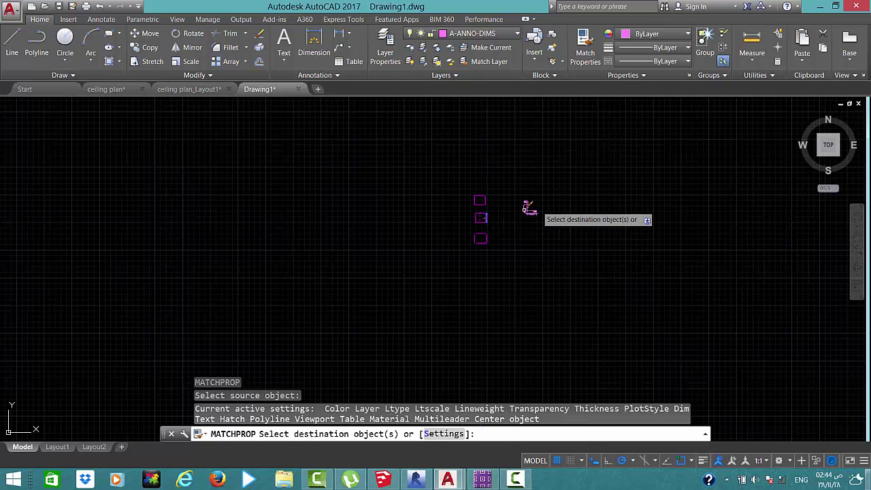
{"action": "left_click", "coordinate": [573, 180]}
{"action": "left_click", "coordinate": [513, 233]}
Restore the layers hidden by the isolation with Layer Previous
{"action": "scroll", "coordinate": [521, 218], "scroll_direction": "up", "scroll_amount": 2}
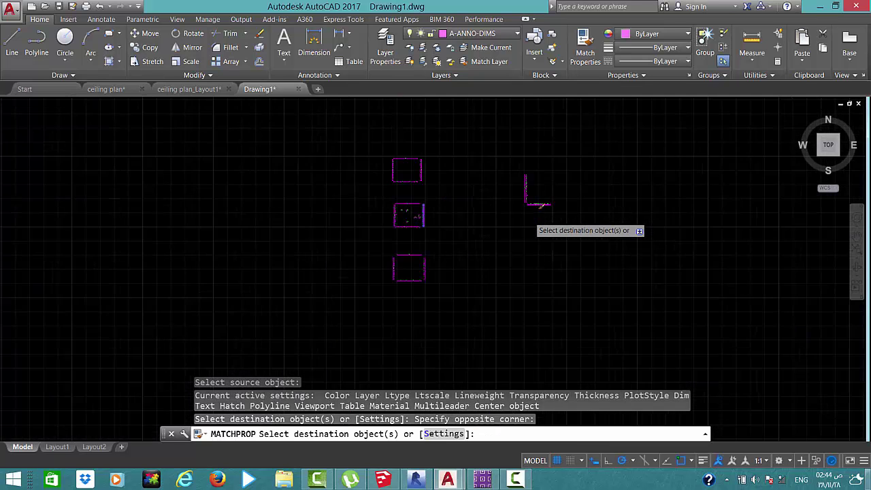
{"action": "scroll", "coordinate": [530, 195], "scroll_direction": "up", "scroll_amount": 3}
{"action": "scroll", "coordinate": [518, 140], "scroll_direction": "down", "scroll_amount": 2}
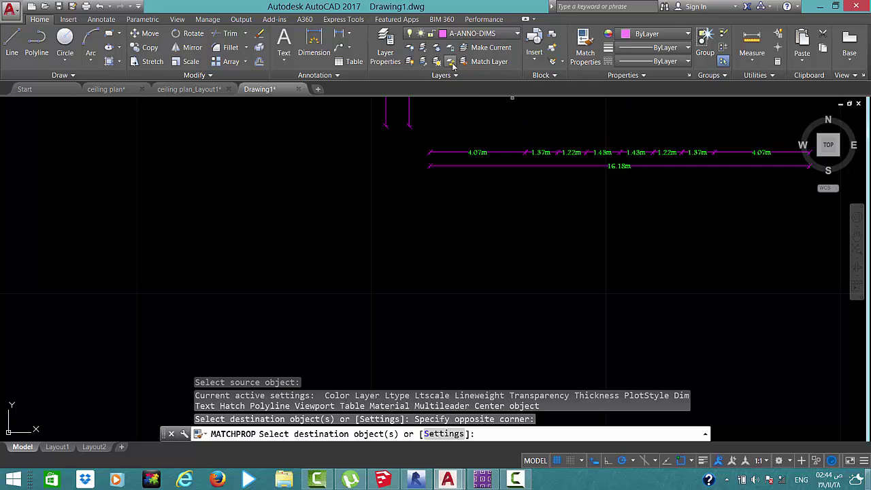
{"action": "left_click", "coordinate": [406, 76]}
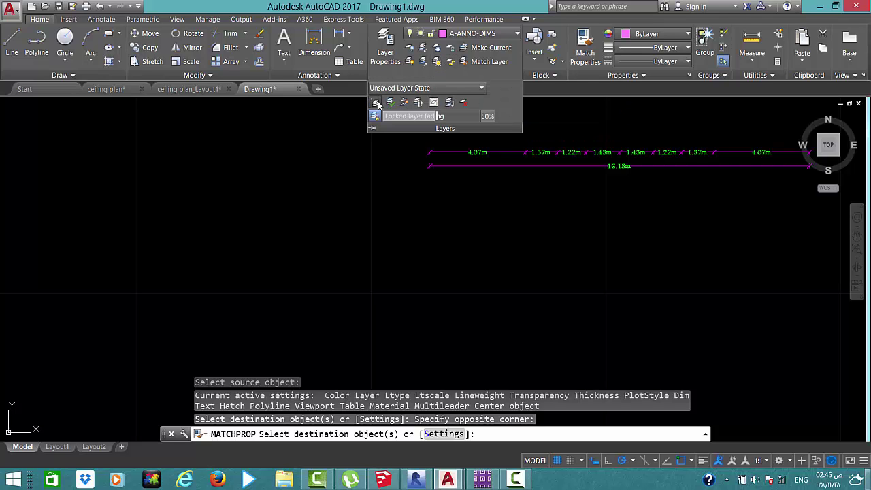
{"action": "left_click", "coordinate": [375, 102]}
{"action": "scroll", "coordinate": [447, 223], "scroll_direction": "down", "scroll_amount": 1}
Isolate the grid bubble layers of the new plan and the existing sheets
{"action": "scroll", "coordinate": [447, 223], "scroll_direction": "down", "scroll_amount": 3}
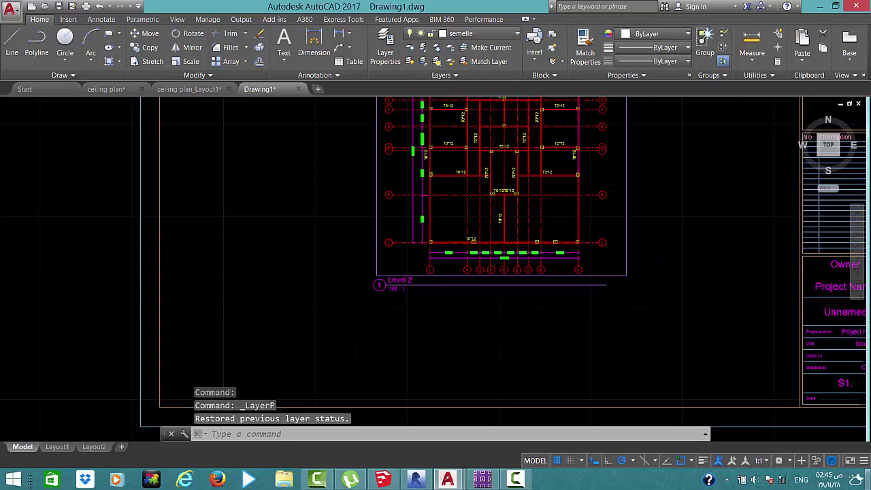
{"action": "scroll", "coordinate": [424, 255], "scroll_direction": "down", "scroll_amount": 3}
{"action": "scroll", "coordinate": [459, 171], "scroll_direction": "up", "scroll_amount": 5}
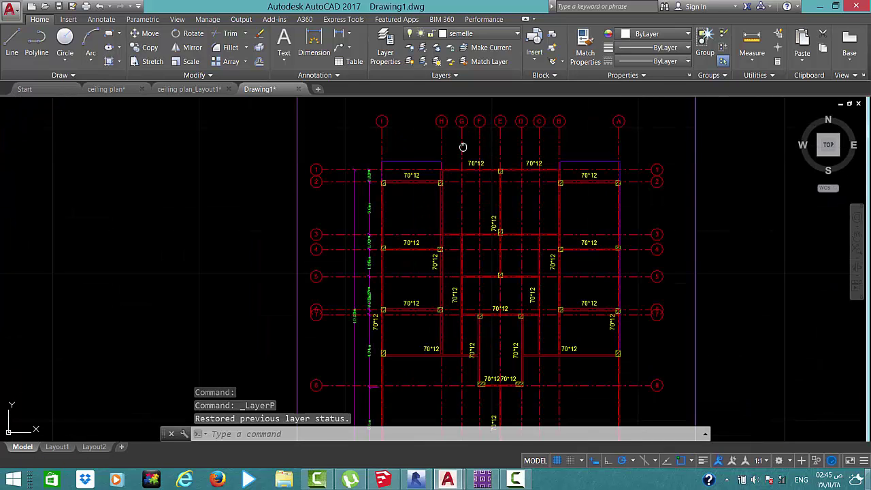
{"action": "scroll", "coordinate": [466, 146], "scroll_direction": "up", "scroll_amount": 2}
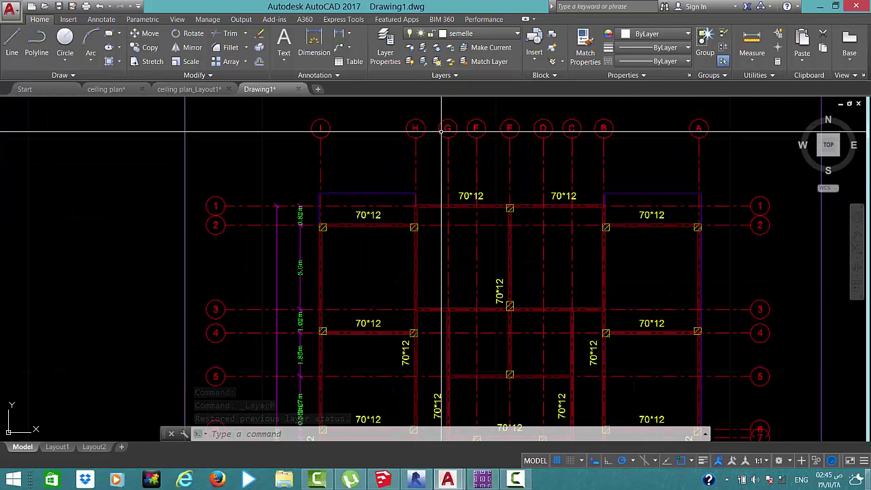
{"action": "left_click", "coordinate": [446, 129]}
{"action": "type", "text": "LAYISO"}
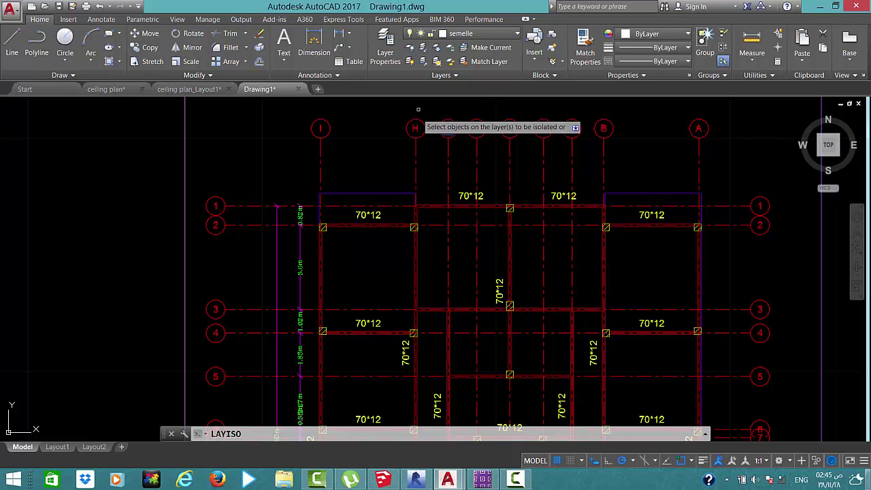
{"action": "left_click", "coordinate": [416, 129]}
{"action": "left_click", "coordinate": [386, 170]}
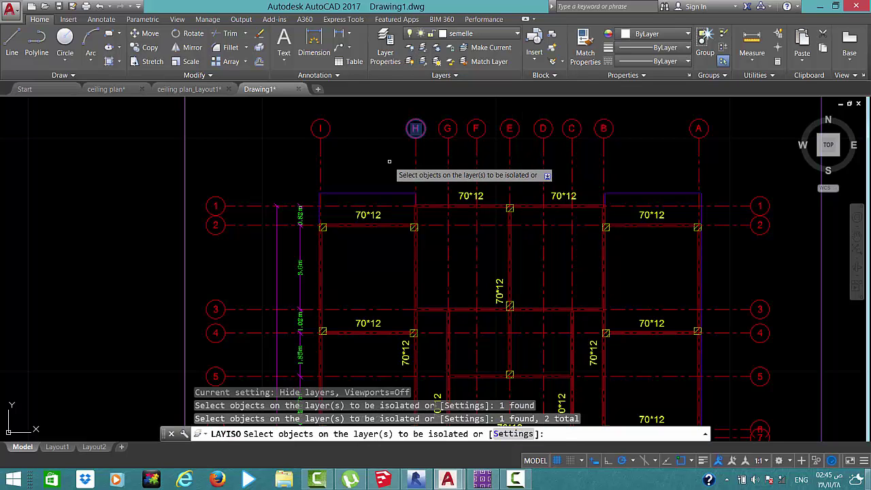
{"action": "scroll", "coordinate": [386, 170], "scroll_direction": "down", "scroll_amount": 5}
{"action": "middle_click_drag", "start_coordinate": [69, 249], "coordinate": [272, 208]}
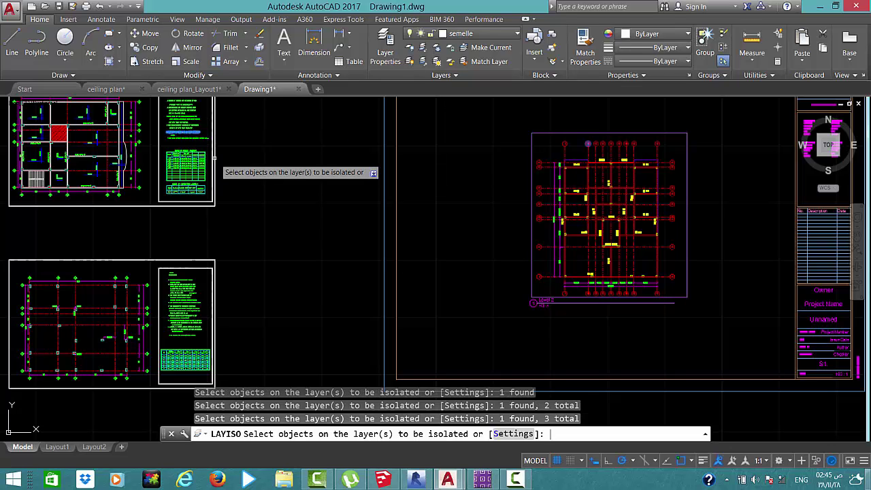
{"action": "key", "text": "Return"}
{"action": "type", "text": "M"}
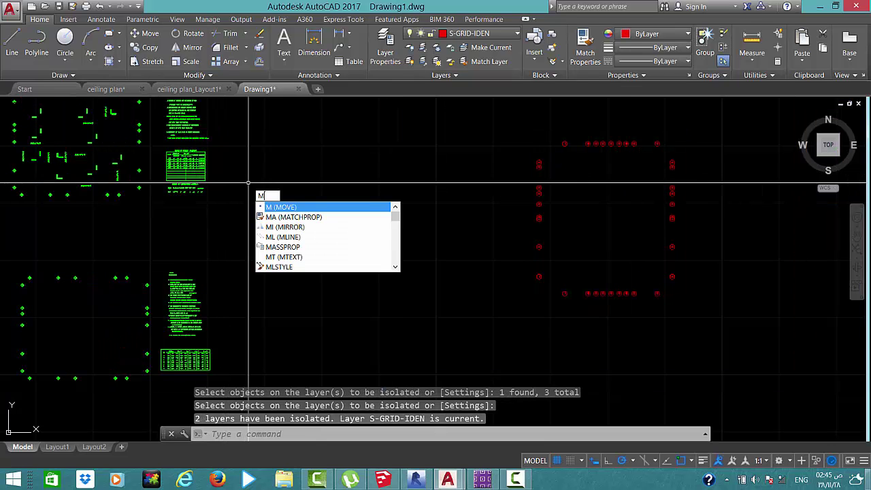
{"action": "key", "text": "Escape"}
Recolour the new plan's red grid bubbles green by matching an existing green bubble
{"action": "left_click", "coordinate": [683, 121]}
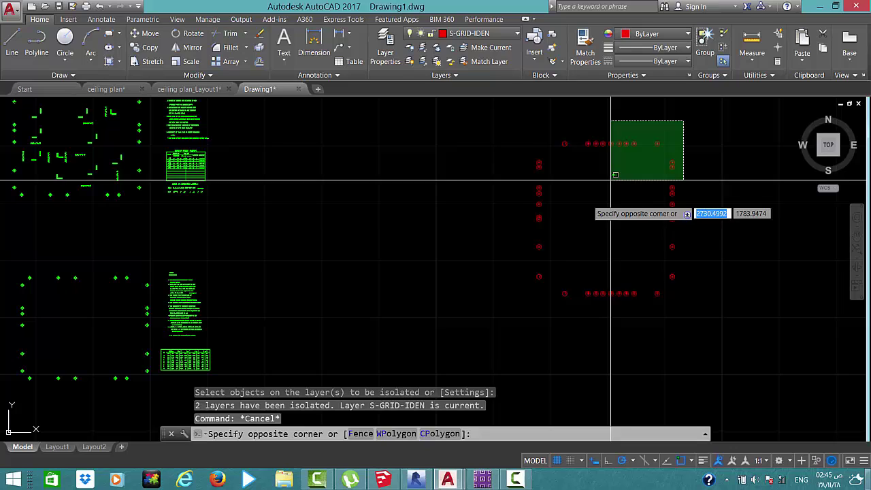
{"action": "left_click", "coordinate": [482, 329]}
{"action": "key", "text": "Escape"}
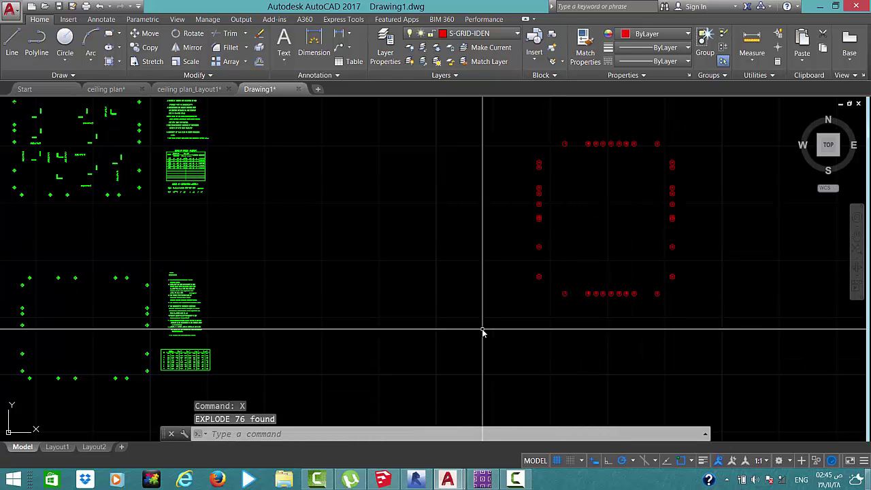
{"action": "type", "text": "ma"}
{"action": "key", "text": "Return"}
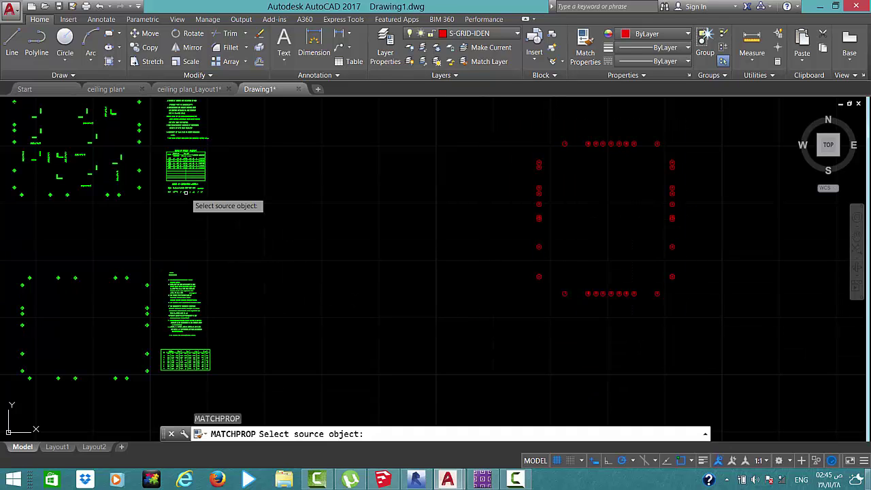
{"action": "left_click", "coordinate": [87, 185]}
{"action": "left_click", "coordinate": [723, 107]}
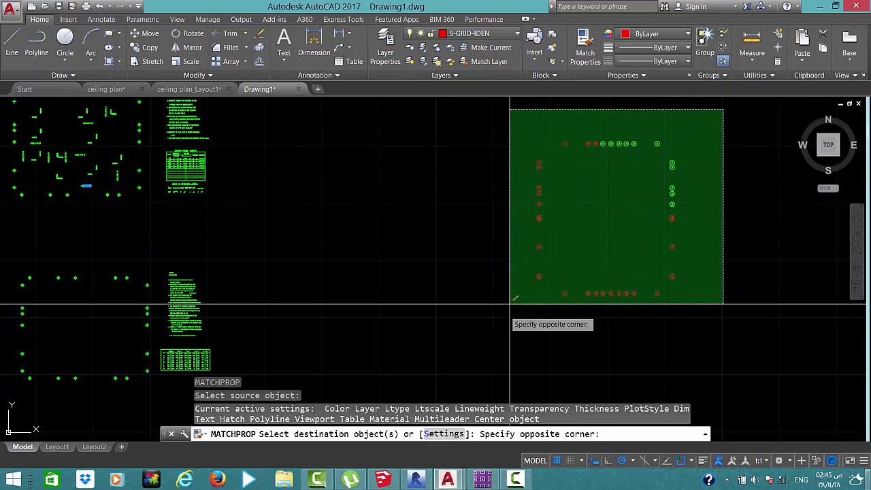
{"action": "left_click", "coordinate": [493, 331]}
{"action": "scroll", "coordinate": [589, 295], "scroll_direction": "up", "scroll_amount": 5}
{"action": "scroll", "coordinate": [609, 288], "scroll_direction": "down", "scroll_amount": 3}
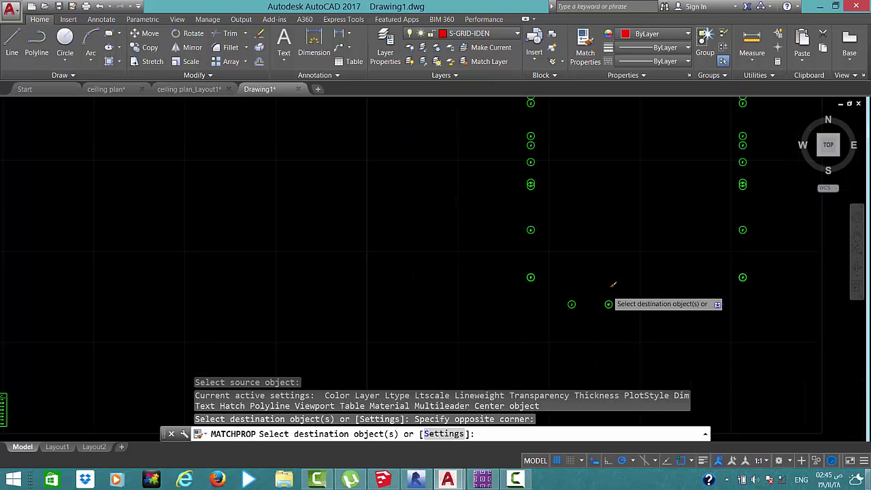
{"action": "scroll", "coordinate": [608, 304], "scroll_direction": "down", "scroll_amount": 2}
{"action": "middle_click_drag", "start_coordinate": [469, 146], "coordinate": [443, 176]}
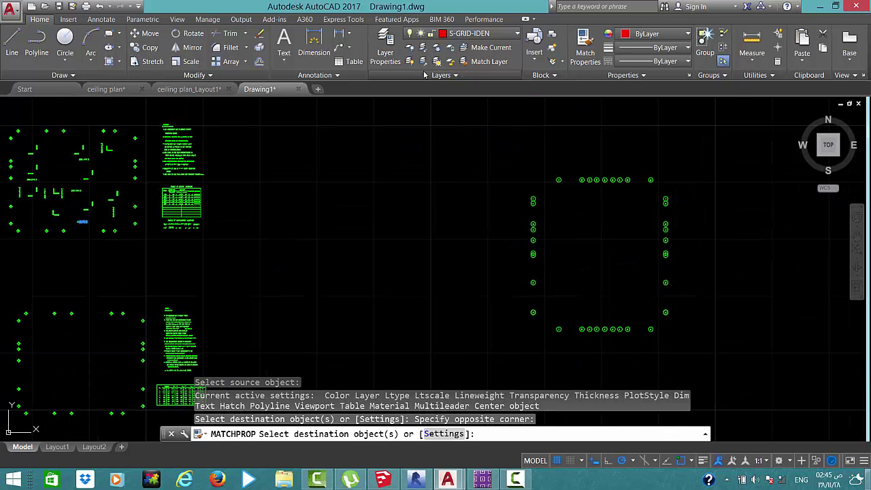
{"action": "left_click", "coordinate": [412, 75]}
Restore all layers, then isolate the layers of three picked objects, including the purple outline
{"action": "left_click", "coordinate": [378, 103]}
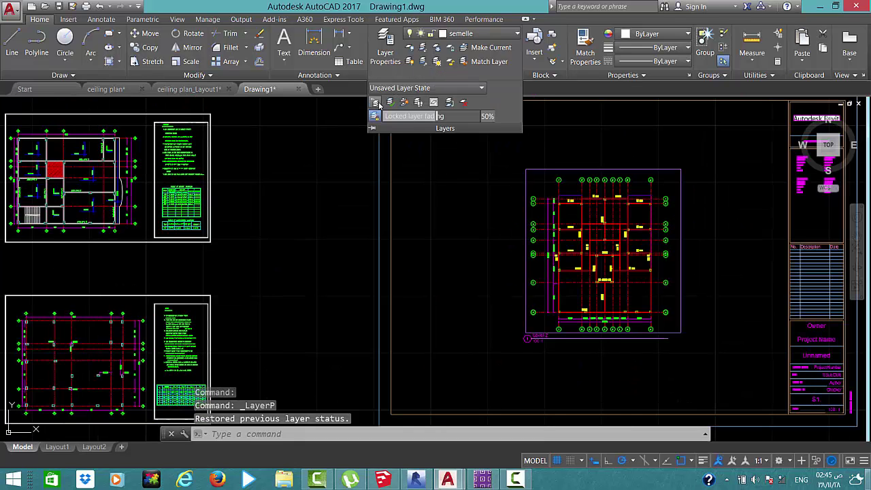
{"action": "scroll", "coordinate": [618, 222], "scroll_direction": "up", "scroll_amount": 6}
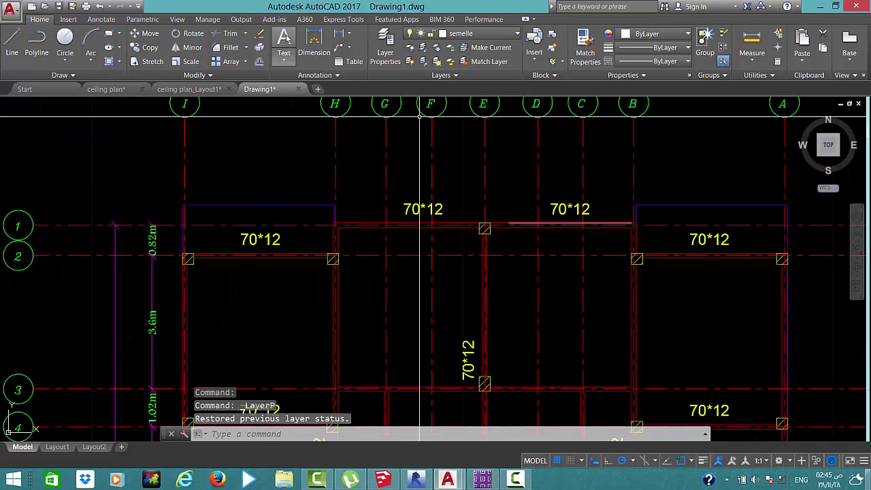
{"action": "left_click", "coordinate": [422, 48]}
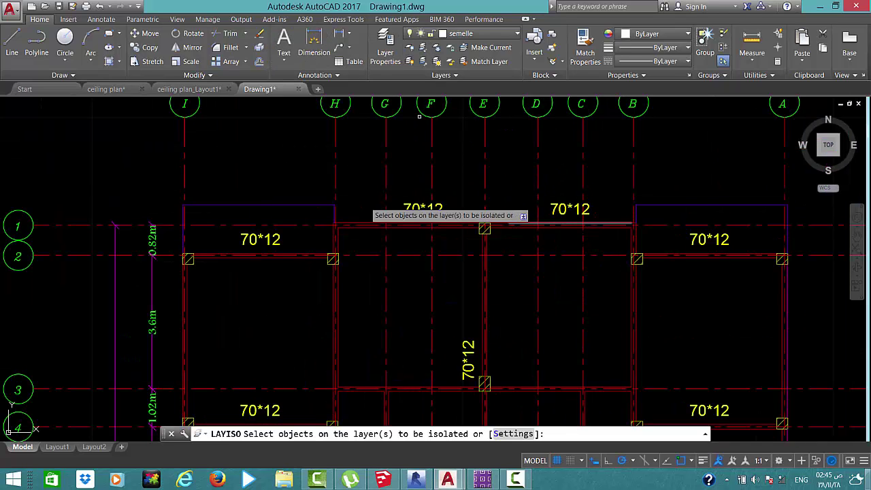
{"action": "scroll", "coordinate": [361, 221], "scroll_direction": "up", "scroll_amount": 3}
{"action": "scroll", "coordinate": [360, 218], "scroll_direction": "up", "scroll_amount": 3}
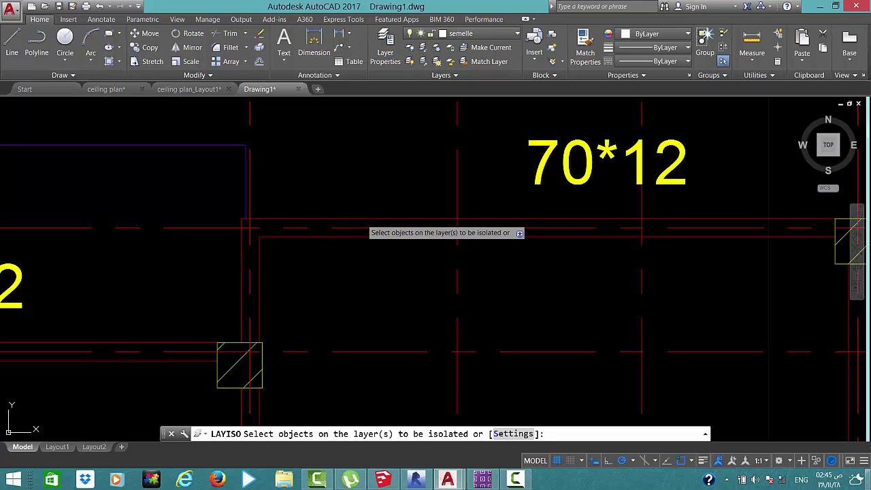
{"action": "left_click", "coordinate": [360, 218]}
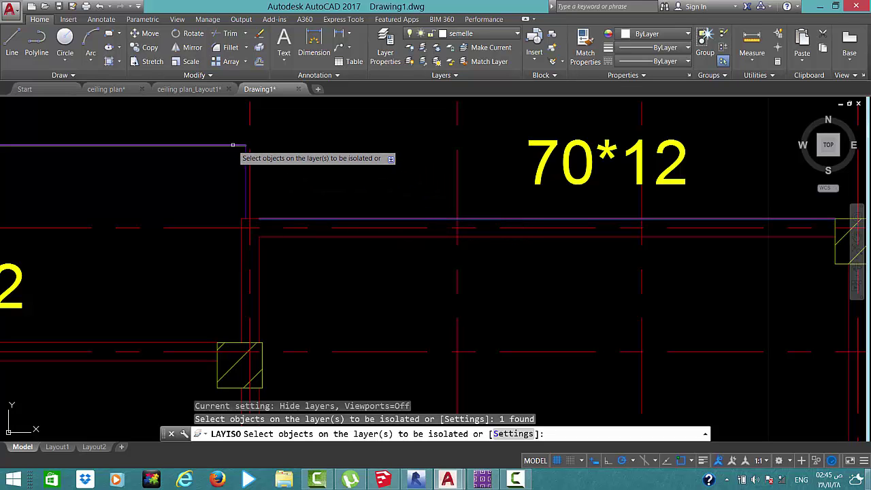
{"action": "left_click", "coordinate": [232, 145]}
{"action": "scroll", "coordinate": [231, 153], "scroll_direction": "down", "scroll_amount": 3}
{"action": "scroll", "coordinate": [228, 163], "scroll_direction": "down", "scroll_amount": 3}
{"action": "scroll", "coordinate": [226, 170], "scroll_direction": "down", "scroll_amount": 3}
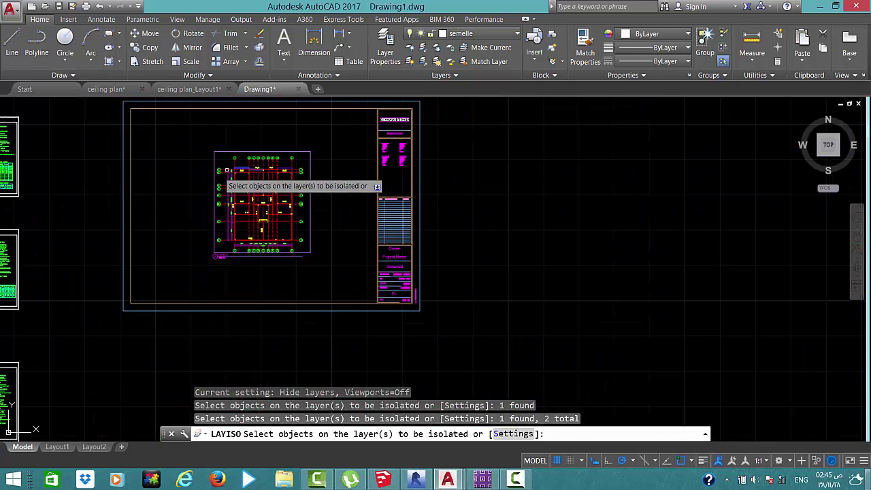
{"action": "scroll", "coordinate": [226, 170], "scroll_direction": "up", "scroll_amount": 3}
{"action": "scroll", "coordinate": [136, 169], "scroll_direction": "up", "scroll_amount": 3}
{"action": "scroll", "coordinate": [158, 154], "scroll_direction": "up", "scroll_amount": 3}
{"action": "scroll", "coordinate": [269, 166], "scroll_direction": "up", "scroll_amount": 3}
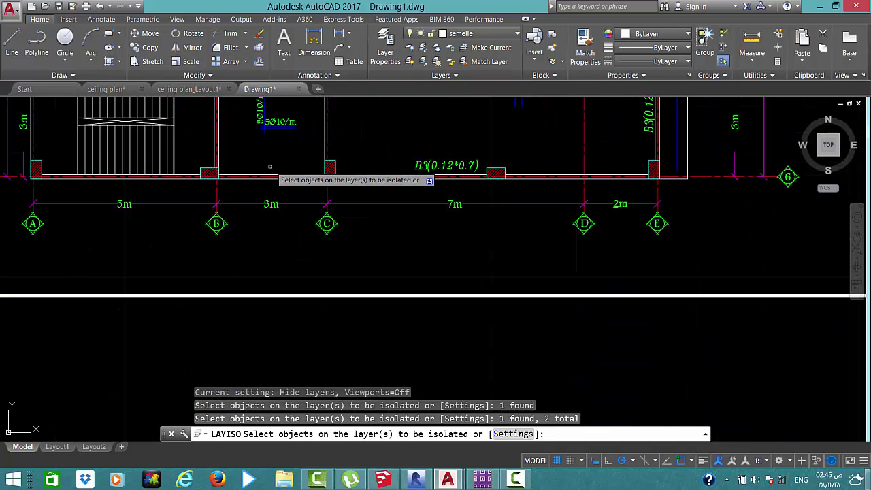
{"action": "scroll", "coordinate": [269, 166], "scroll_direction": "up", "scroll_amount": 2}
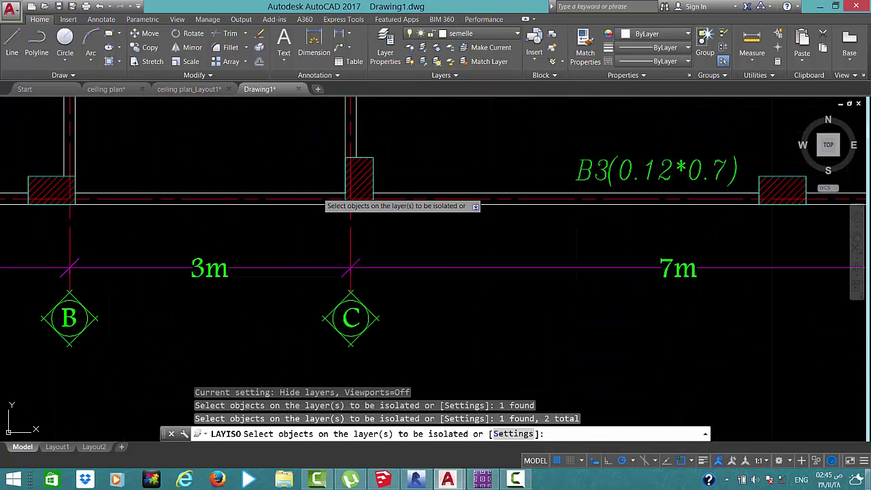
{"action": "left_click", "coordinate": [350, 194]}
{"action": "scroll", "coordinate": [368, 187], "scroll_direction": "down", "scroll_amount": 5}
{"action": "key", "text": "Return"}
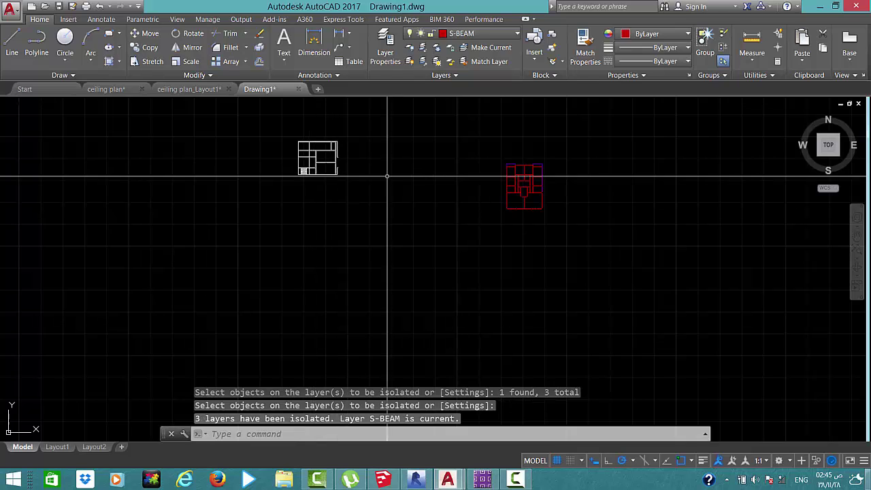
{"action": "type", "text": "ma"}
Turn the new plan's red beams white by matching the existing drawing's white beams
{"action": "key", "text": "Return"}
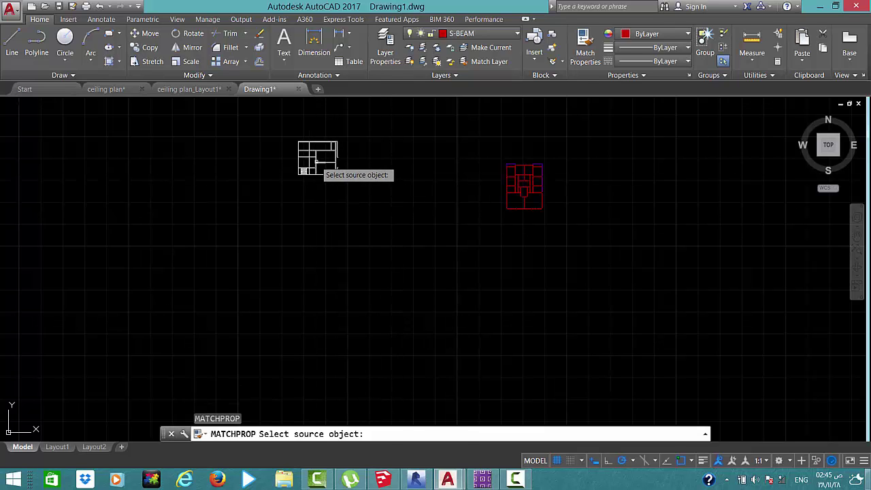
{"action": "left_click", "coordinate": [316, 160]}
{"action": "left_click", "coordinate": [583, 140]}
{"action": "left_click", "coordinate": [435, 253]}
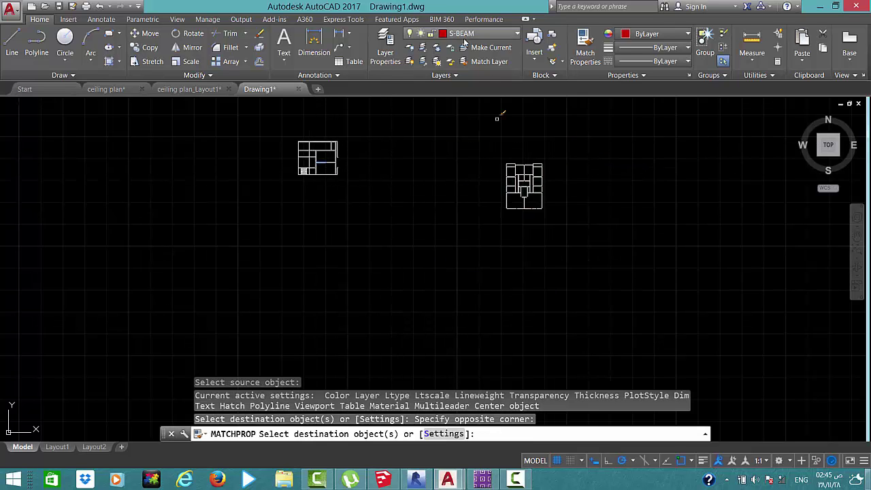
Restore all layers hidden by the isolation with Layer Previous
{"action": "left_click", "coordinate": [466, 80]}
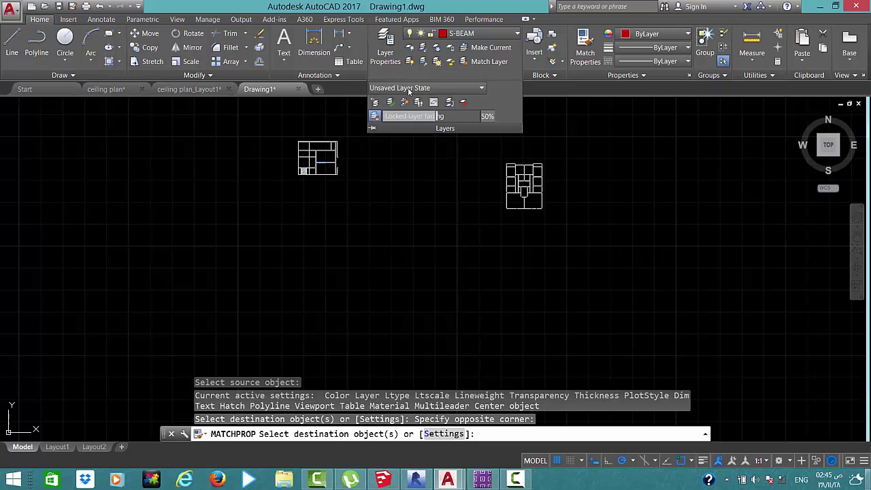
{"action": "left_click", "coordinate": [375, 102]}
{"action": "scroll", "coordinate": [510, 152], "scroll_direction": "up", "scroll_amount": 3}
{"action": "scroll", "coordinate": [545, 190], "scroll_direction": "up", "scroll_amount": 5}
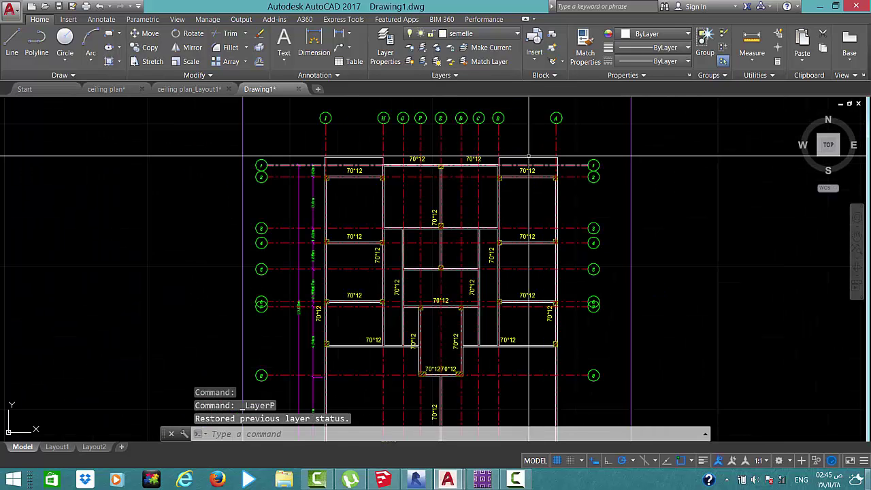
{"action": "scroll", "coordinate": [586, 227], "scroll_direction": "up", "scroll_amount": 4}
{"action": "scroll", "coordinate": [586, 226], "scroll_direction": "down", "scroll_amount": 4}
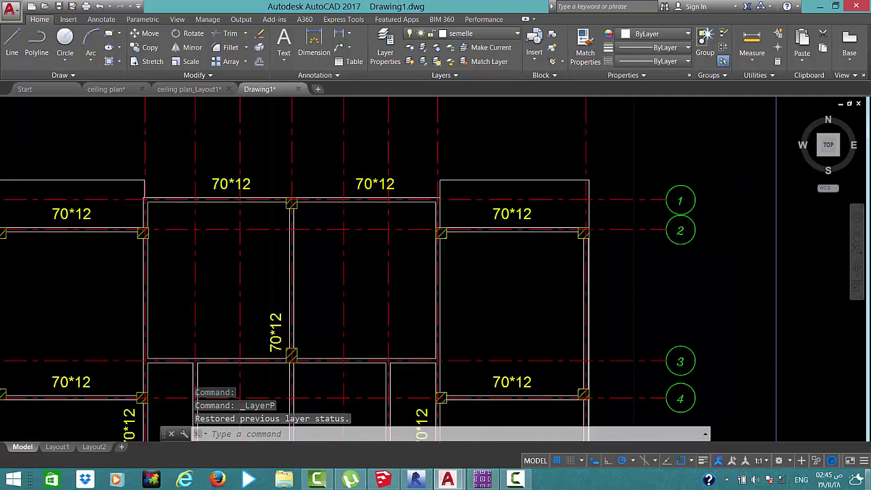
{"action": "scroll", "coordinate": [586, 226], "scroll_direction": "down", "scroll_amount": 4}
{"action": "scroll", "coordinate": [586, 227], "scroll_direction": "up", "scroll_amount": 8}
{"action": "scroll", "coordinate": [595, 260], "scroll_direction": "down", "scroll_amount": 5}
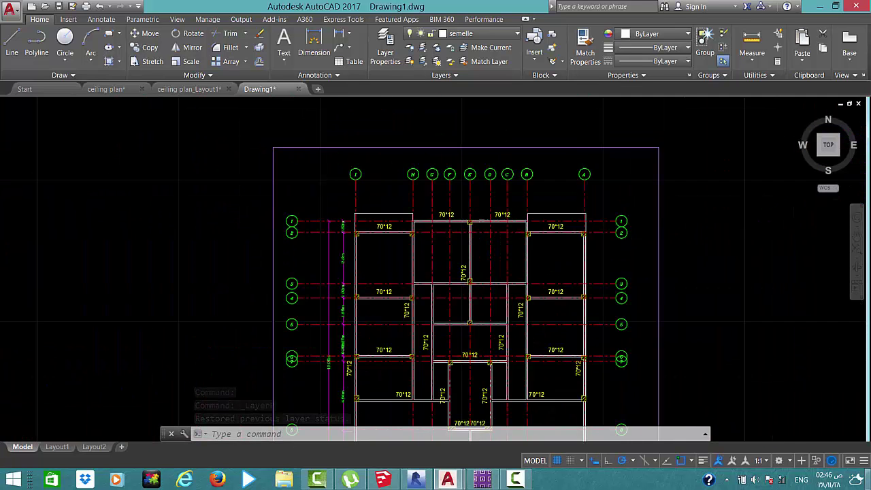
{"action": "scroll", "coordinate": [595, 260], "scroll_direction": "up", "scroll_amount": 6}
{"action": "scroll", "coordinate": [594, 261], "scroll_direction": "up", "scroll_amount": 3}
{"action": "scroll", "coordinate": [595, 261], "scroll_direction": "down", "scroll_amount": 2}
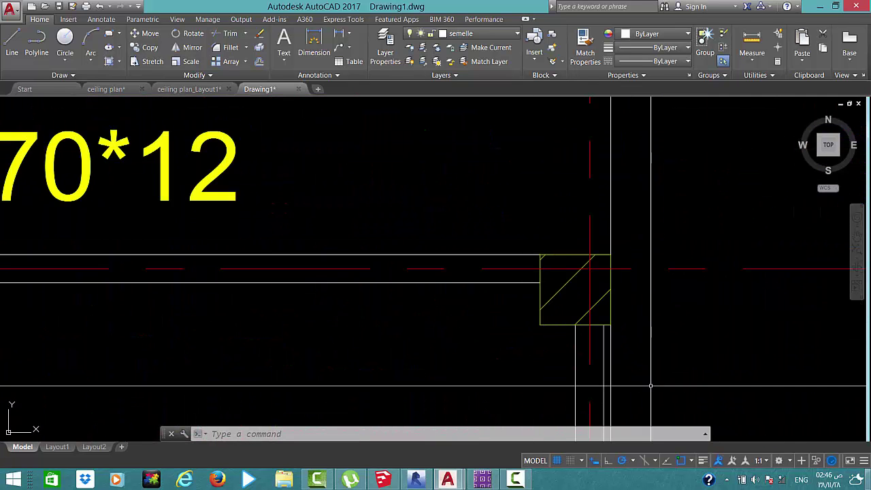
{"action": "scroll", "coordinate": [592, 300], "scroll_direction": "down", "scroll_amount": 1}
{"action": "scroll", "coordinate": [593, 300], "scroll_direction": "down", "scroll_amount": 2}
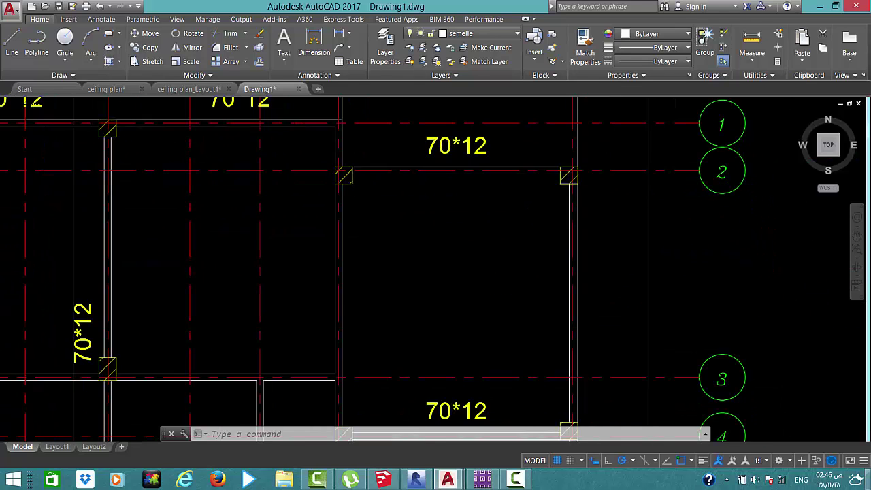
{"action": "scroll", "coordinate": [570, 182], "scroll_direction": "down", "scroll_amount": 5}
{"action": "scroll", "coordinate": [570, 182], "scroll_direction": "down", "scroll_amount": 2}
{"action": "type", "text": "FU"}
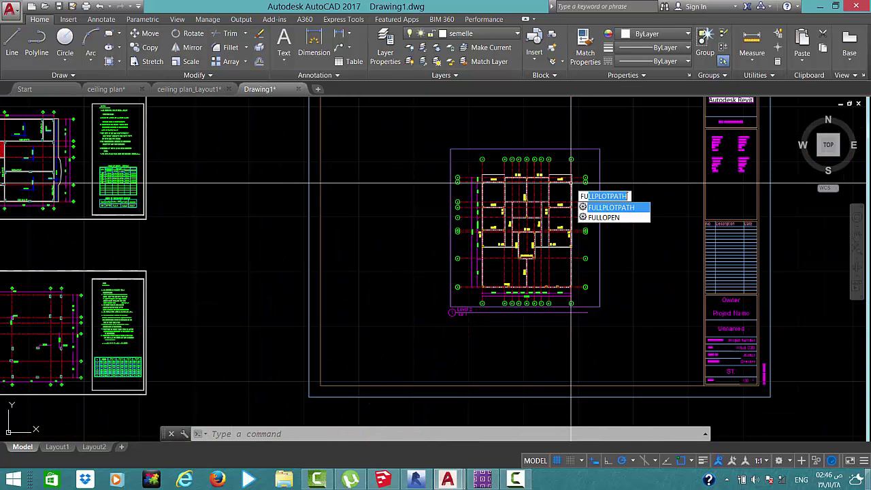
{"action": "key", "text": "Escape"}
{"action": "type", "text": "f"}
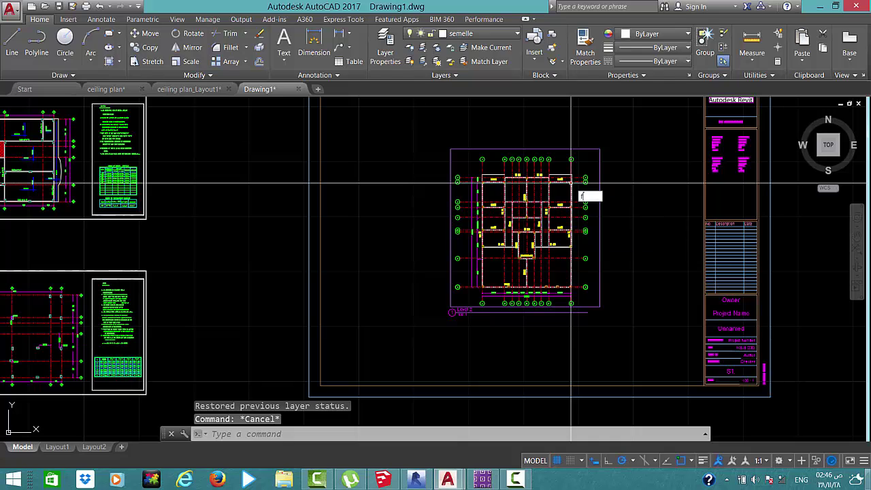
Filter-select the plan's 26 column hatches using a sample hatch's Normal Vector criterion
{"action": "key", "text": "Return"}
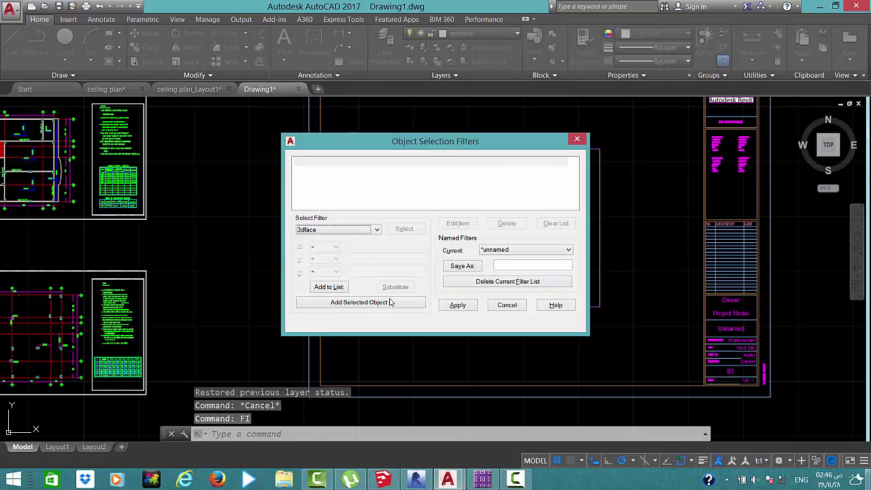
{"action": "left_click", "coordinate": [397, 304]}
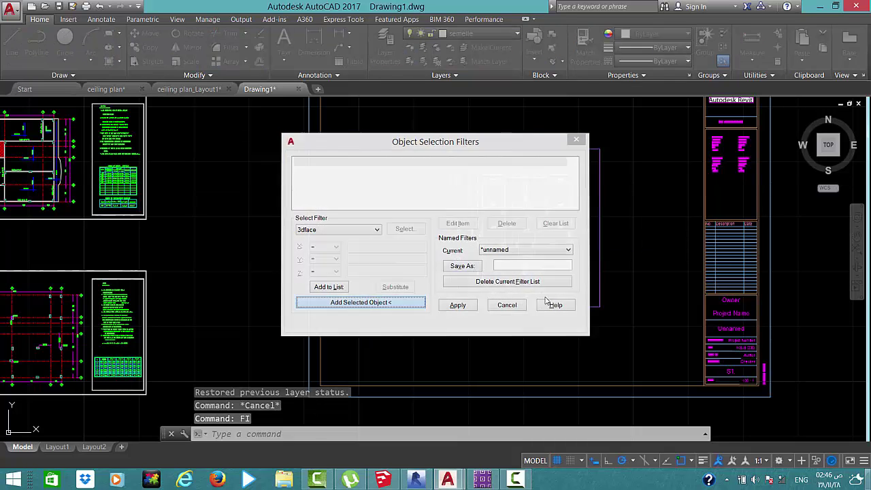
{"action": "scroll", "coordinate": [564, 284], "scroll_direction": "up", "scroll_amount": 6}
{"action": "left_click", "coordinate": [529, 302]}
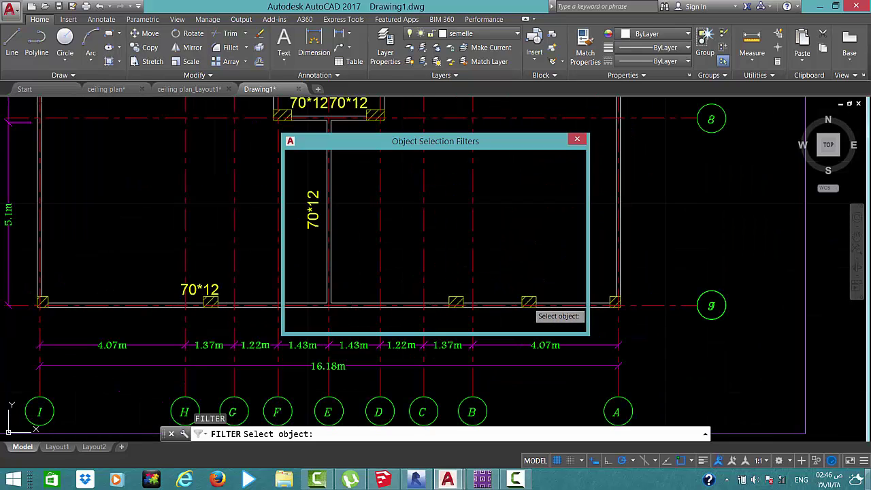
{"action": "left_click", "coordinate": [487, 189]}
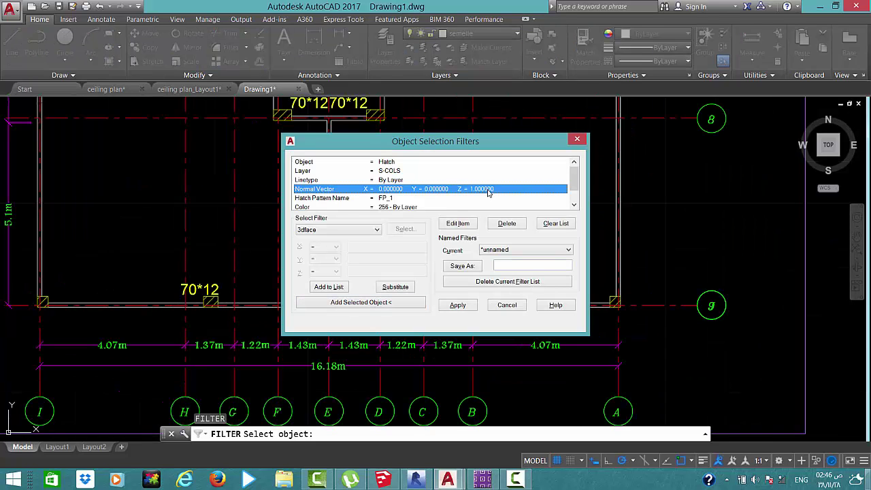
{"action": "left_click", "coordinate": [462, 305]}
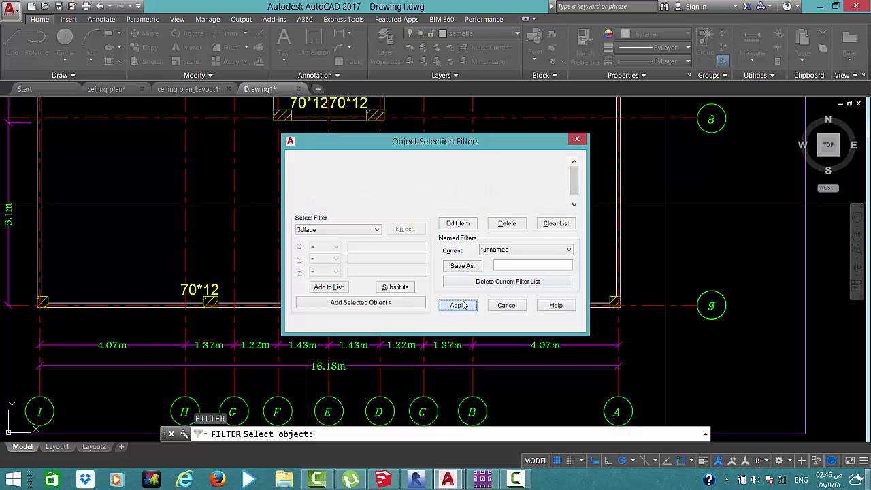
{"action": "scroll", "coordinate": [474, 288], "scroll_direction": "down", "scroll_amount": 4}
{"action": "scroll", "coordinate": [503, 245], "scroll_direction": "down", "scroll_amount": 3}
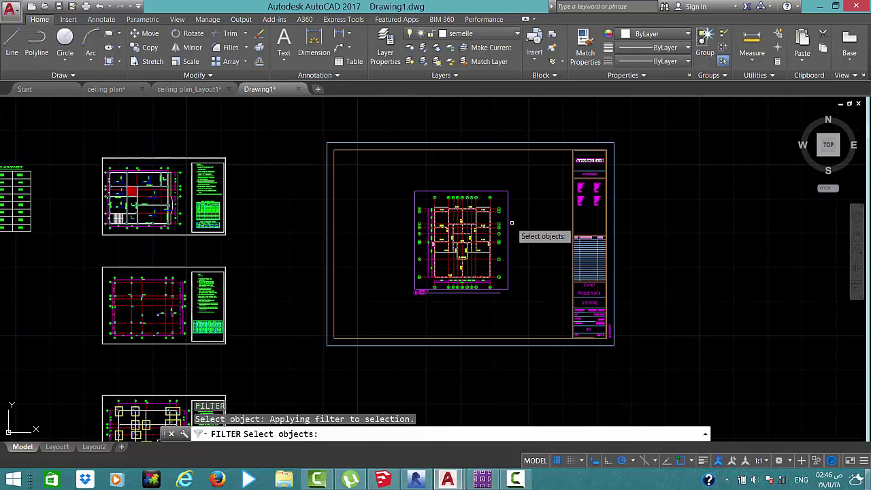
{"action": "left_click", "coordinate": [529, 174]}
{"action": "left_click", "coordinate": [381, 316]}
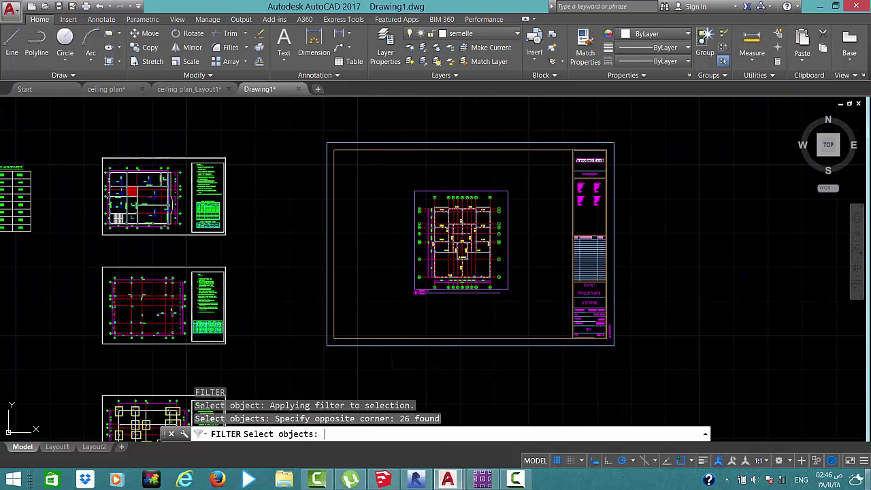
{"action": "key", "text": "Return"}
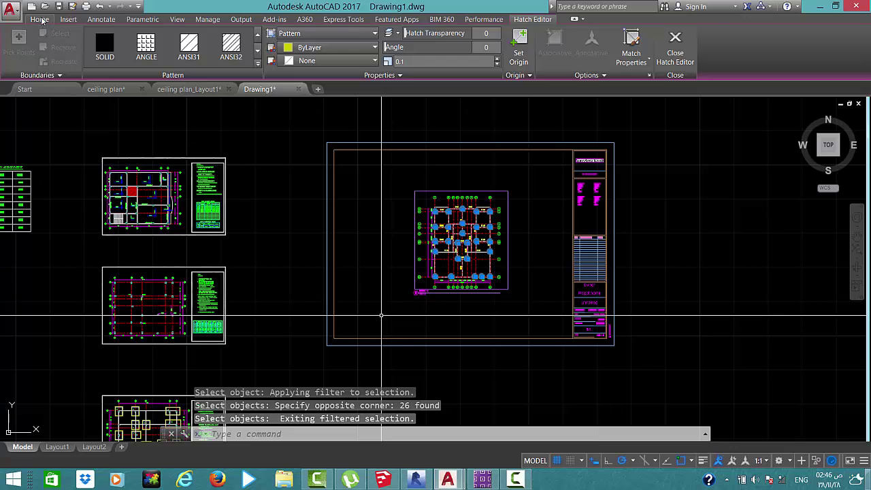
Move the selected column hatches onto the hatch layer
{"action": "left_click", "coordinate": [39, 18]}
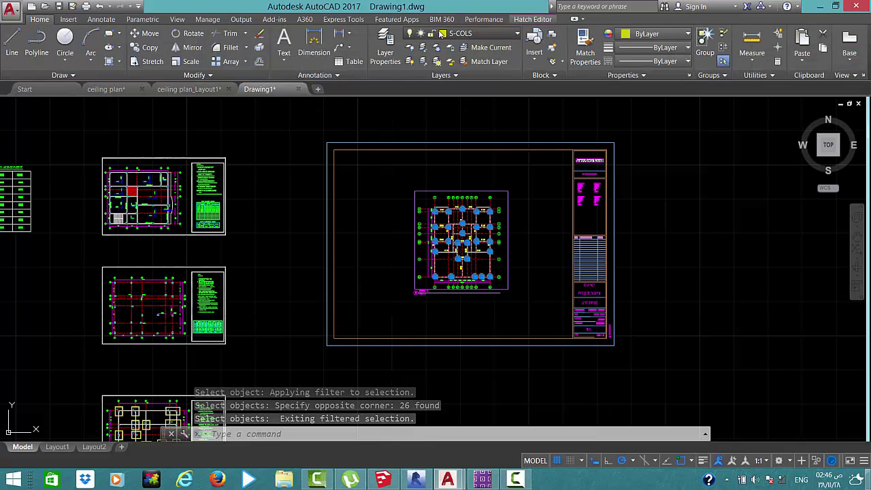
{"action": "left_click", "coordinate": [443, 33]}
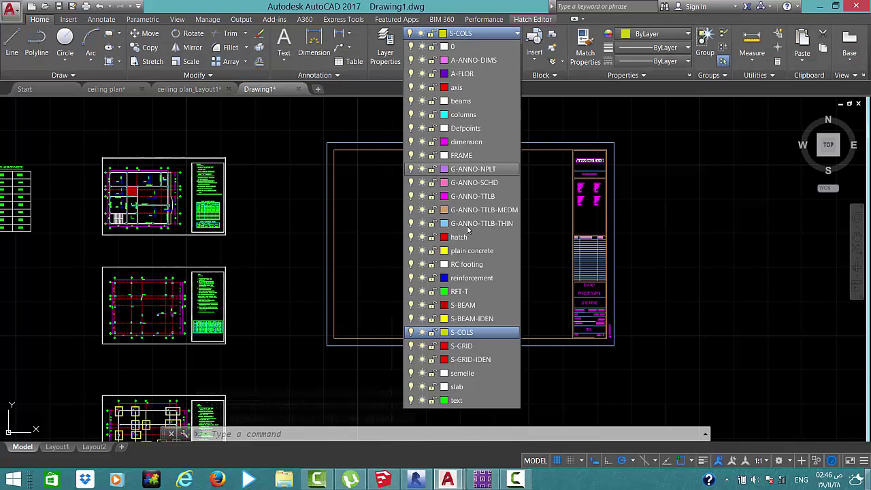
{"action": "left_click", "coordinate": [468, 237]}
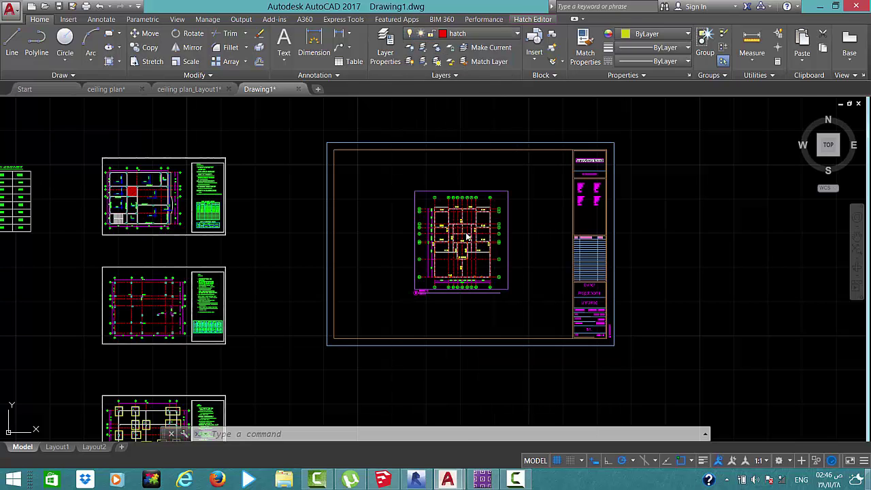
{"action": "scroll", "coordinate": [467, 235], "scroll_direction": "up", "scroll_amount": 5}
Isolate the column layers of the exported plan and the existing drawing
{"action": "key", "text": "Escape"}
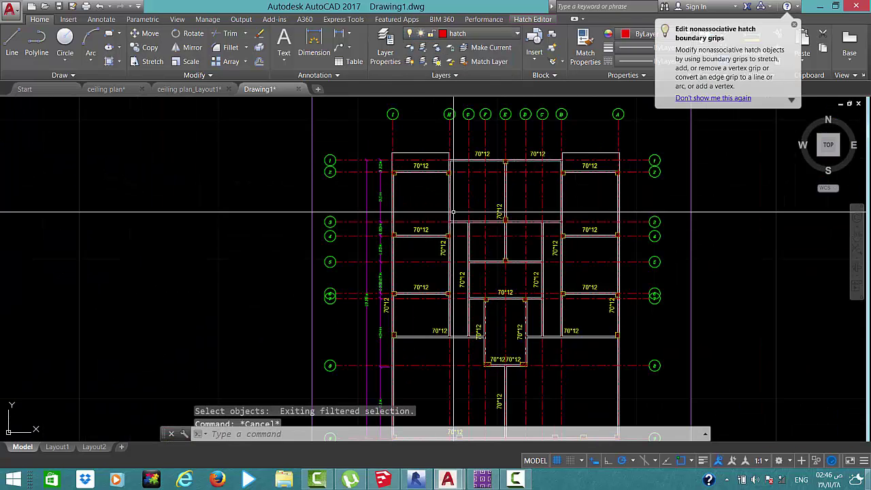
{"action": "left_click", "coordinate": [422, 50]}
{"action": "scroll", "coordinate": [401, 163], "scroll_direction": "up", "scroll_amount": 5}
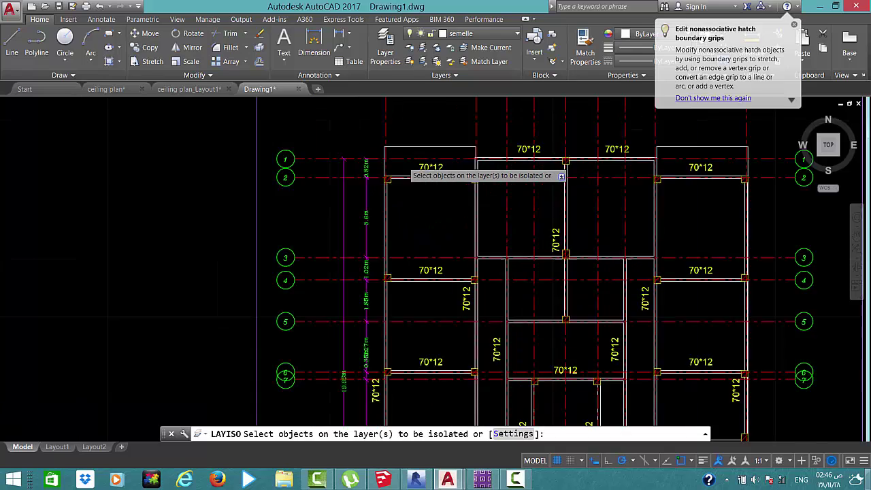
{"action": "left_click", "coordinate": [339, 242]}
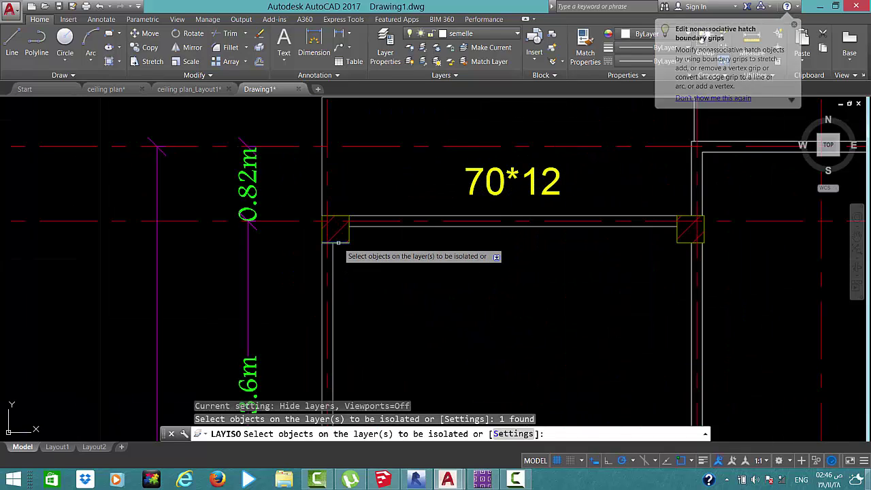
{"action": "scroll", "coordinate": [343, 231], "scroll_direction": "down", "scroll_amount": 2}
{"action": "scroll", "coordinate": [364, 204], "scroll_direction": "down", "scroll_amount": 5}
{"action": "scroll", "coordinate": [306, 211], "scroll_direction": "down", "scroll_amount": 4}
{"action": "scroll", "coordinate": [207, 218], "scroll_direction": "up", "scroll_amount": 2}
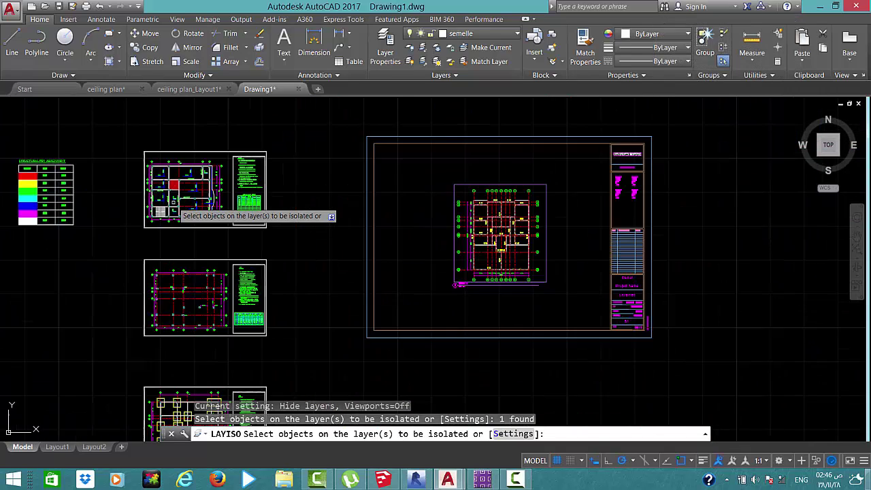
{"action": "scroll", "coordinate": [204, 215], "scroll_direction": "up", "scroll_amount": 4}
{"action": "scroll", "coordinate": [218, 235], "scroll_direction": "up", "scroll_amount": 3}
{"action": "scroll", "coordinate": [176, 174], "scroll_direction": "up", "scroll_amount": 3}
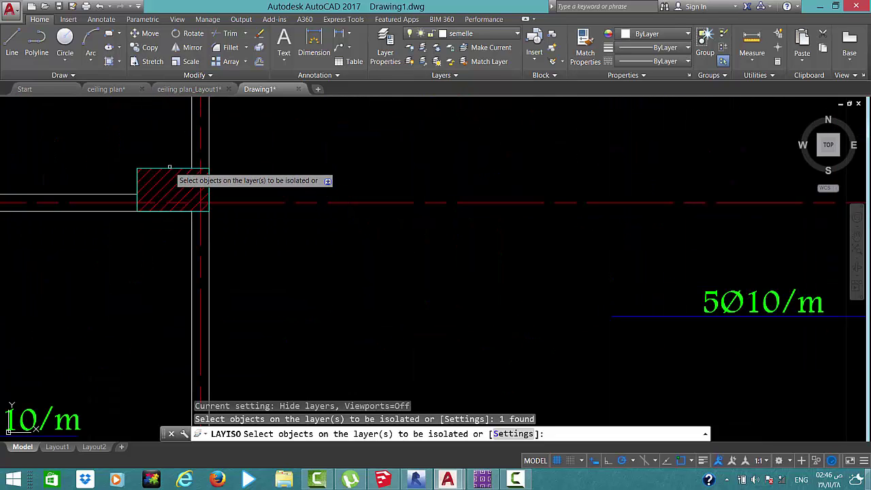
{"action": "left_click", "coordinate": [170, 166]}
{"action": "scroll", "coordinate": [175, 164], "scroll_direction": "down", "scroll_amount": 3}
{"action": "scroll", "coordinate": [178, 153], "scroll_direction": "down", "scroll_amount": 3}
{"action": "key", "text": "Return"}
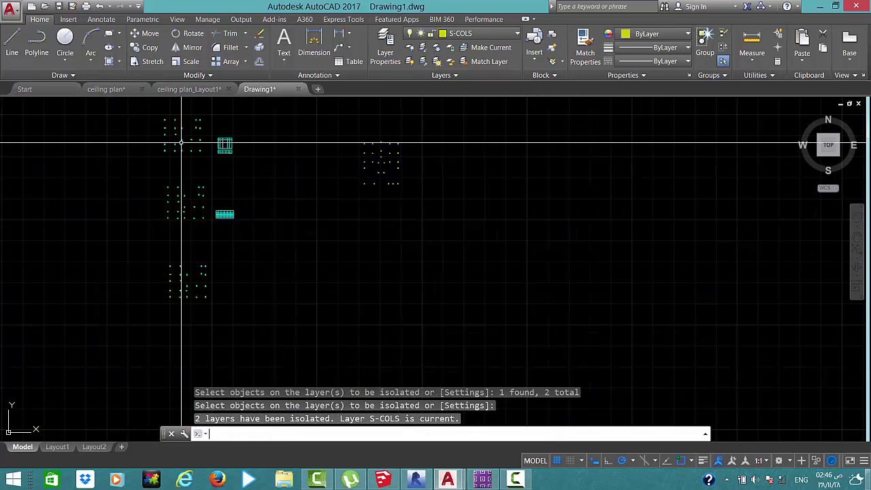
{"action": "type", "text": "ma"}
Give the exported plan's columns the existing column's properties, then restore all layers
{"action": "key", "text": "Return"}
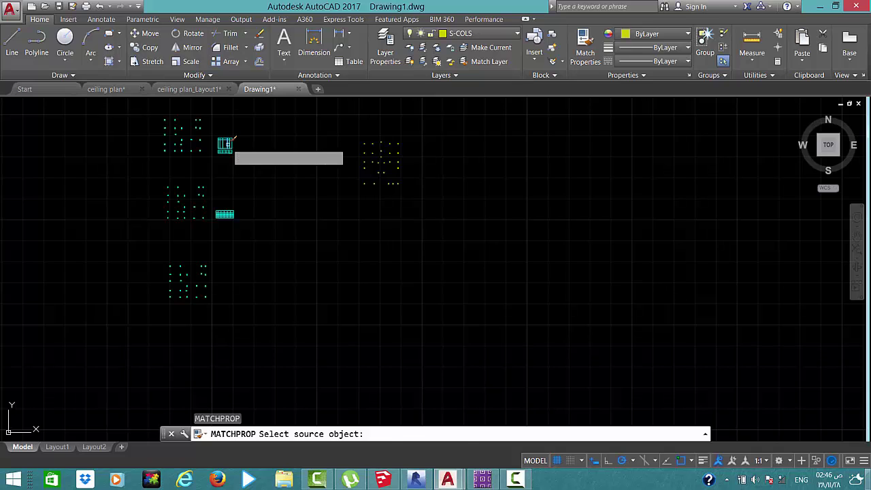
{"action": "left_click", "coordinate": [225, 144]}
{"action": "left_click", "coordinate": [462, 127]}
{"action": "left_click", "coordinate": [334, 224]}
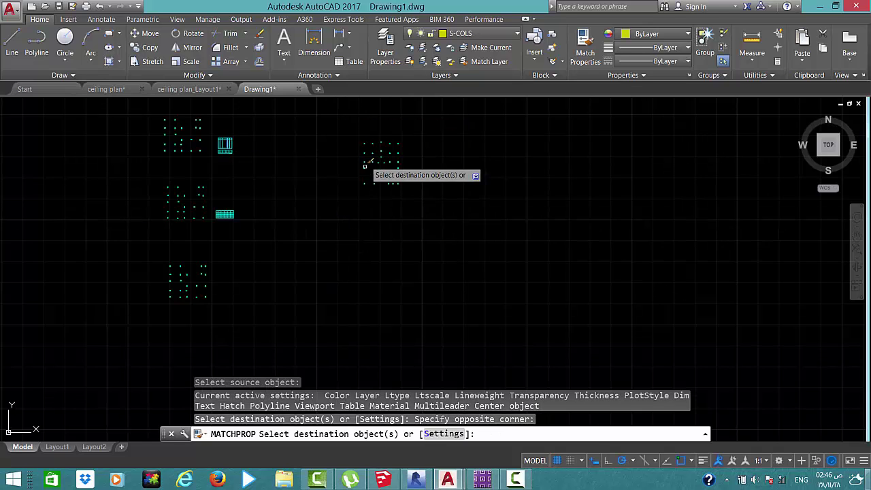
{"action": "scroll", "coordinate": [367, 161], "scroll_direction": "up", "scroll_amount": 3}
{"action": "key", "text": "Escape"}
{"action": "left_click", "coordinate": [421, 76]}
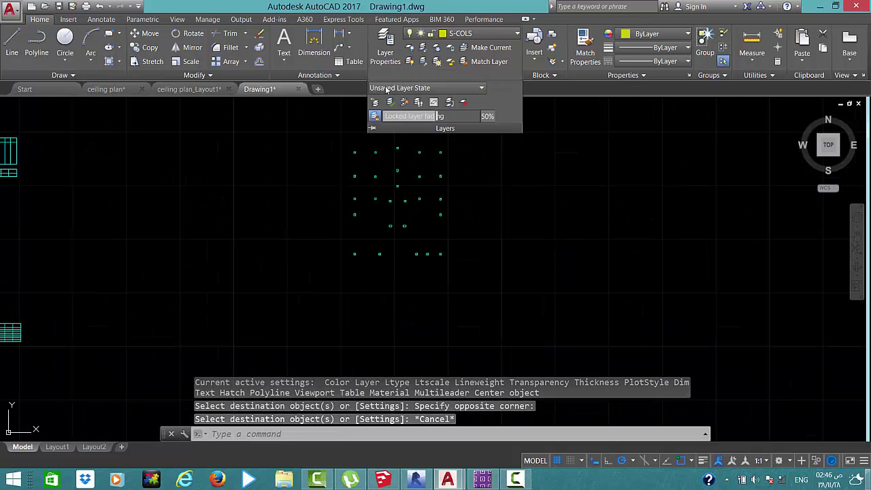
{"action": "left_click", "coordinate": [376, 102]}
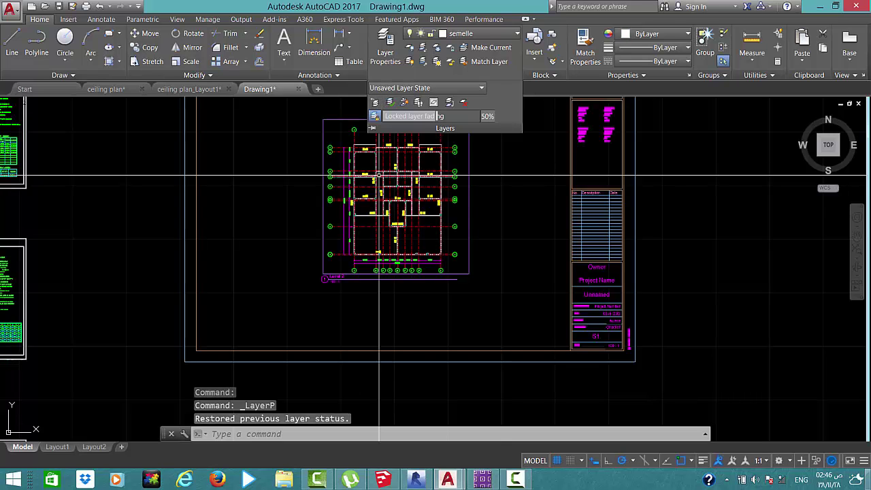
Delete the viewport border around the pasted plan
{"action": "scroll", "coordinate": [379, 175], "scroll_direction": "up", "scroll_amount": 3}
{"action": "scroll", "coordinate": [476, 187], "scroll_direction": "up", "scroll_amount": 2}
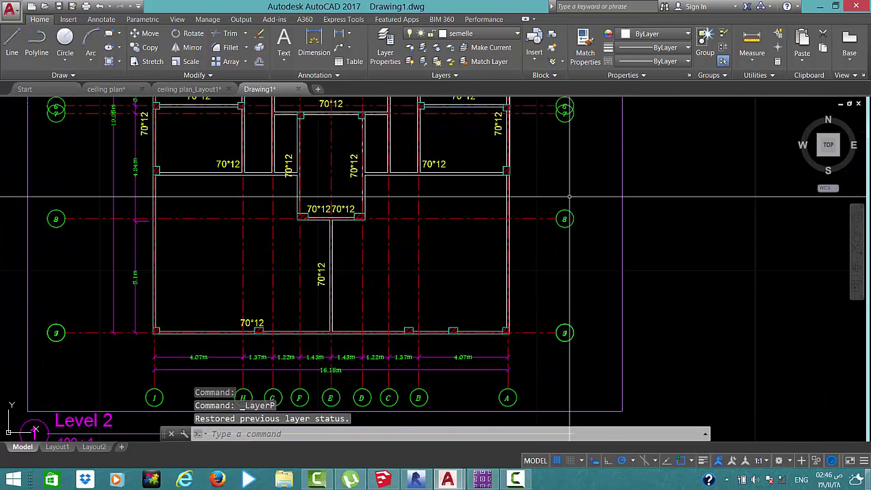
{"action": "scroll", "coordinate": [569, 196], "scroll_direction": "down", "scroll_amount": 2}
{"action": "left_click", "coordinate": [628, 316]}
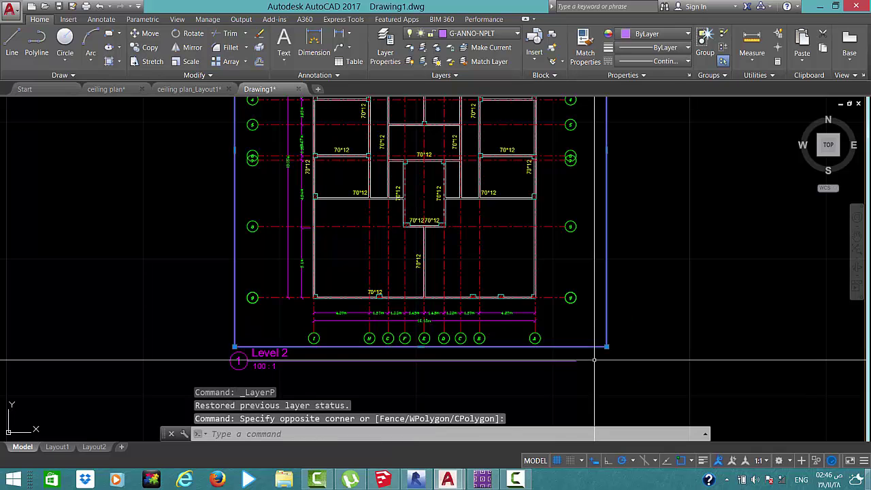
{"action": "left_click", "coordinate": [594, 361]}
{"action": "key", "text": "Delete"}
Explode the Level 2 view title and its line into separate objects
{"action": "mouse_move", "coordinate": [366, 301]}
{"action": "middle_mouse_down"}
{"action": "mouse_move", "coordinate": [454, 261]}
{"action": "mouse_move", "coordinate": [481, 219]}
{"action": "middle_mouse_up"}
{"action": "left_click", "coordinate": [409, 252]}
{"action": "left_click", "coordinate": [317, 313]}
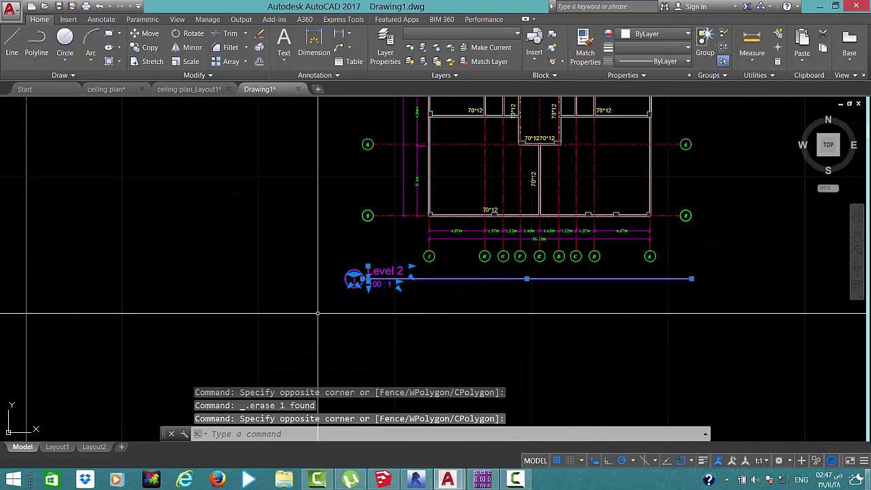
{"action": "type", "text": "x"}
{"action": "key", "text": "Return"}
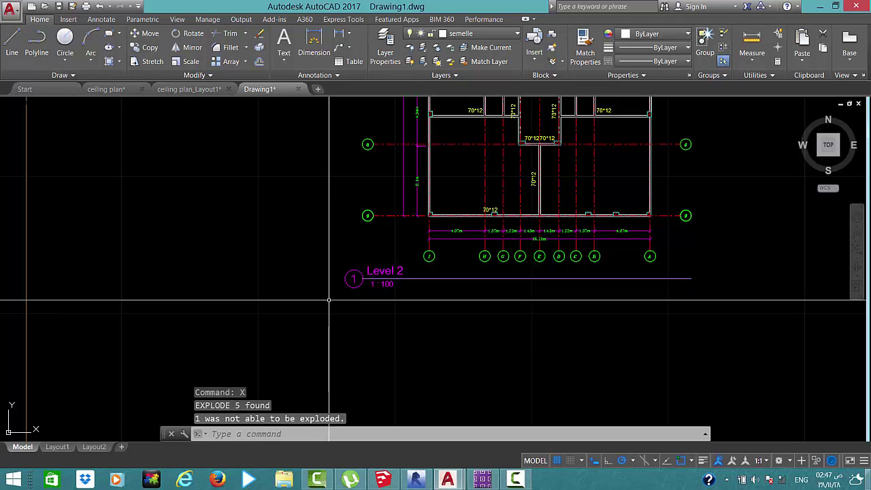
{"action": "key", "text": "Return"}
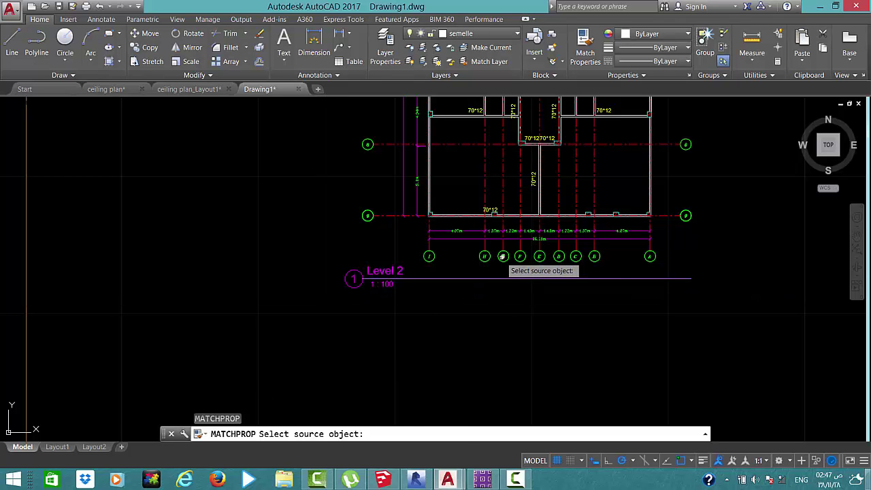
Match the green grid-bubble properties onto the Level 2 title
{"action": "left_click", "coordinate": [502, 257]}
{"action": "left_click", "coordinate": [402, 259]}
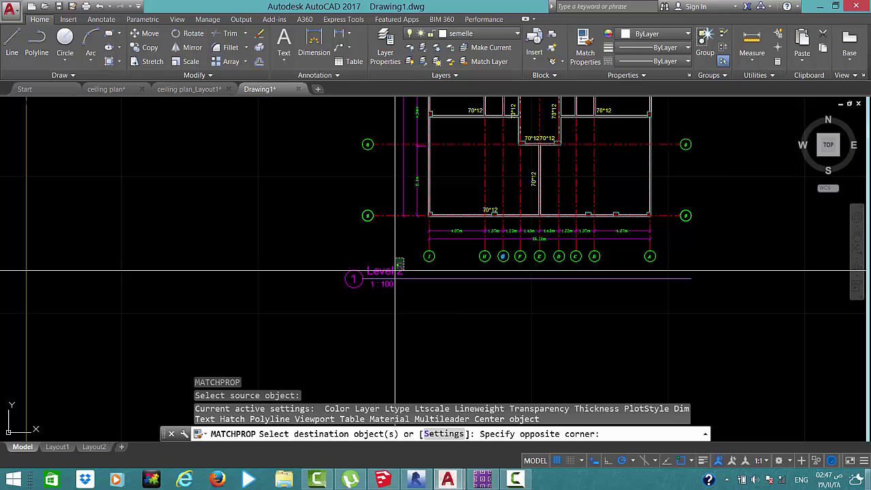
{"action": "left_click", "coordinate": [327, 298]}
{"action": "scroll", "coordinate": [361, 264], "scroll_direction": "up", "scroll_amount": 4}
{"action": "scroll", "coordinate": [362, 266], "scroll_direction": "up", "scroll_amount": 2}
{"action": "key", "text": "Escape"}
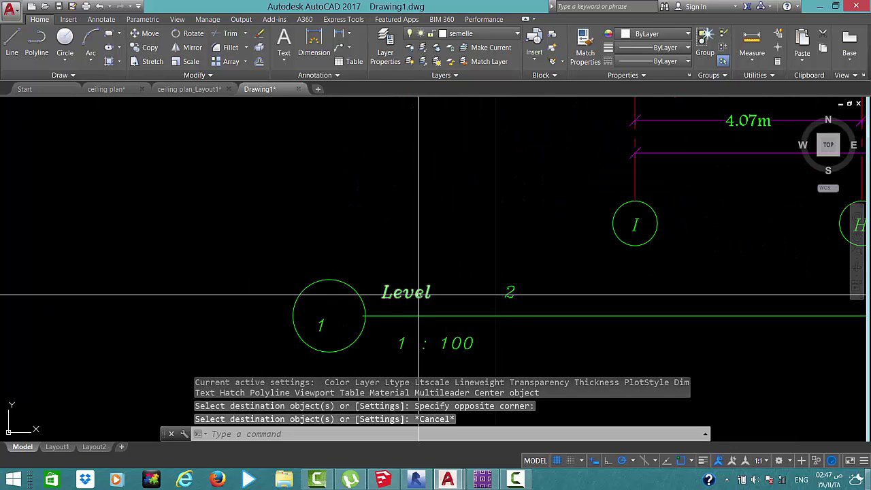
Move the word Level so it sits beside the 2
{"action": "left_click", "coordinate": [418, 294]}
{"action": "type", "text": "m"}
{"action": "key", "text": "Return"}
{"action": "left_click", "coordinate": [429, 303]}
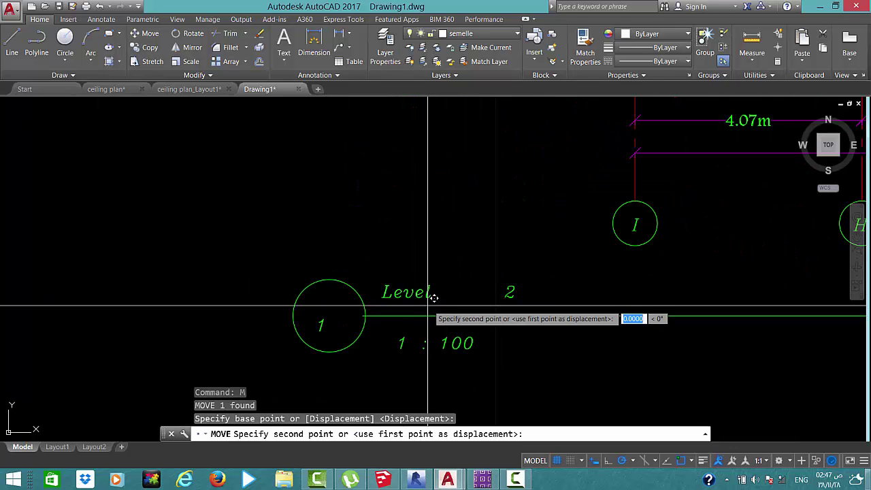
{"action": "left_click", "coordinate": [475, 307]}
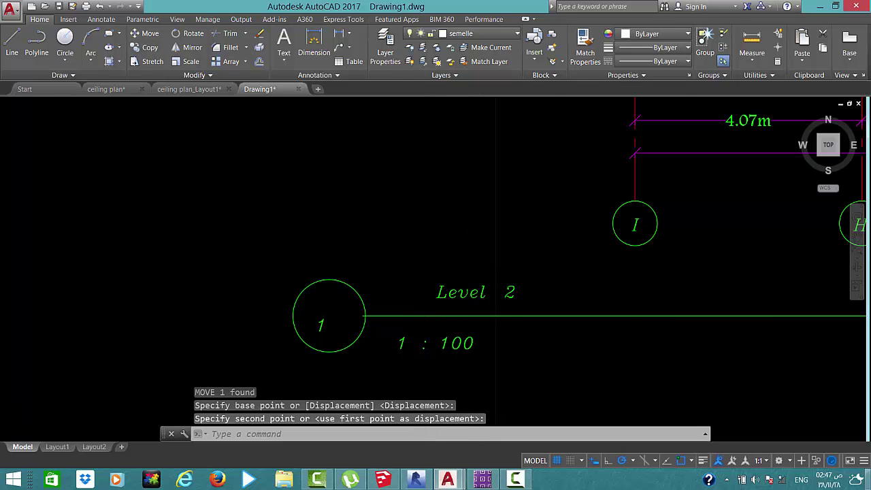
{"action": "scroll", "coordinate": [469, 292], "scroll_direction": "down", "scroll_amount": 4}
{"action": "scroll", "coordinate": [422, 289], "scroll_direction": "up", "scroll_amount": 2}
{"action": "scroll", "coordinate": [399, 288], "scroll_direction": "up", "scroll_amount": 2}
Move the 1 : 100 scale text beneath Level 2
{"action": "left_click", "coordinate": [467, 286]}
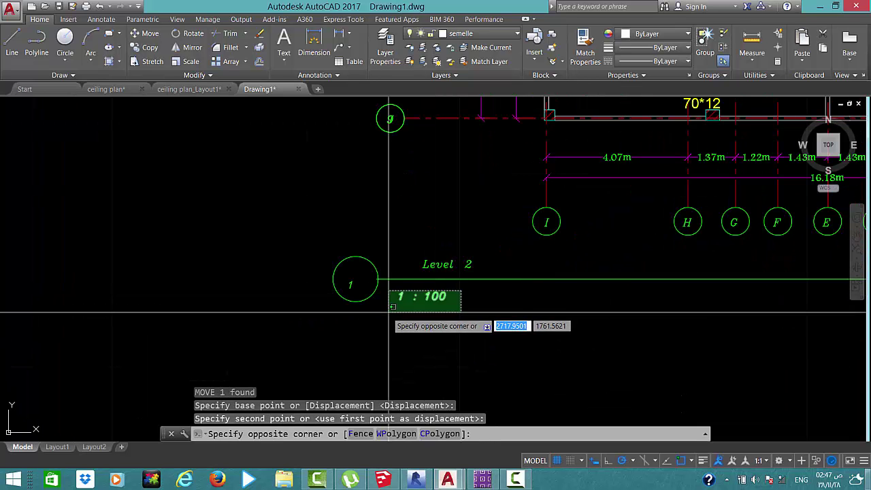
{"action": "left_click", "coordinate": [388, 310]}
{"action": "type", "text": "m"}
{"action": "key", "text": "Return"}
{"action": "left_click", "coordinate": [410, 313]}
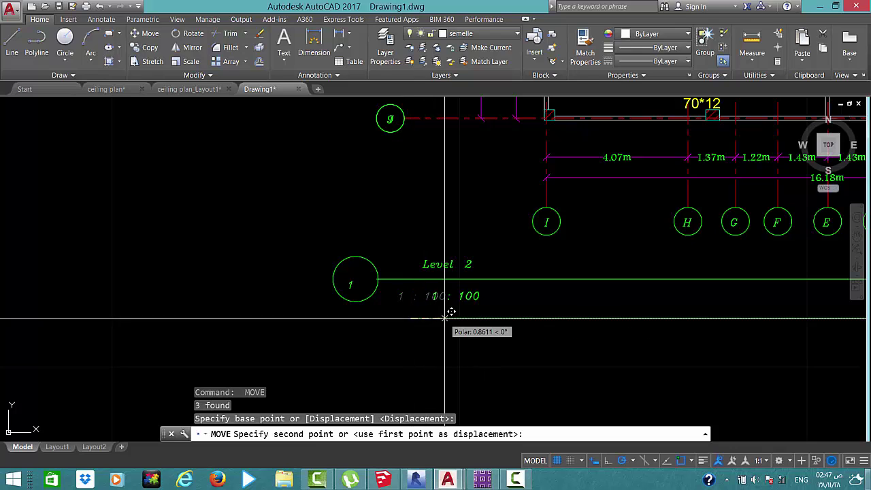
{"action": "left_click", "coordinate": [461, 279]}
Pan and zoom across the plan to review the title, cancelling a stray Move command
{"action": "scroll", "coordinate": [461, 279], "scroll_direction": "down", "scroll_amount": 2}
{"action": "scroll", "coordinate": [460, 272], "scroll_direction": "down", "scroll_amount": 3}
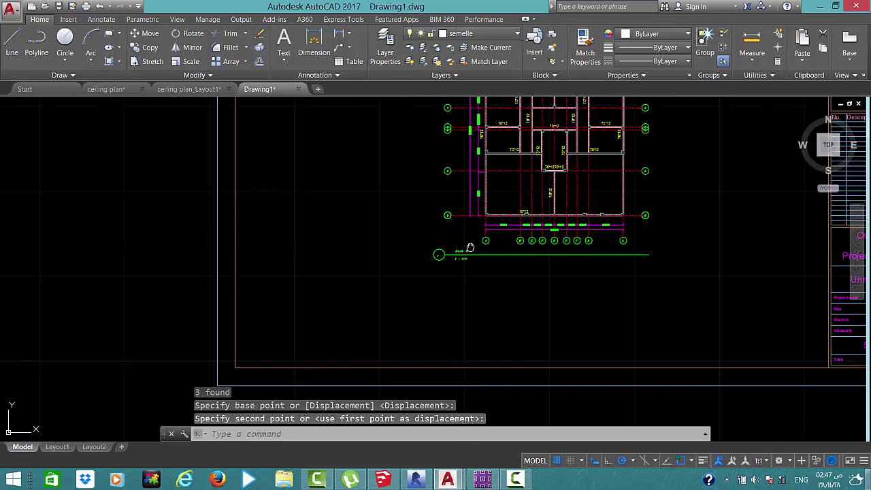
{"action": "scroll", "coordinate": [460, 272], "scroll_direction": "down", "scroll_amount": 1}
{"action": "middle_click_drag", "start_coordinate": [511, 175], "coordinate": [446, 266]}
{"action": "scroll", "coordinate": [447, 266], "scroll_direction": "up", "scroll_amount": 1}
{"action": "scroll", "coordinate": [429, 251], "scroll_direction": "up", "scroll_amount": 2}
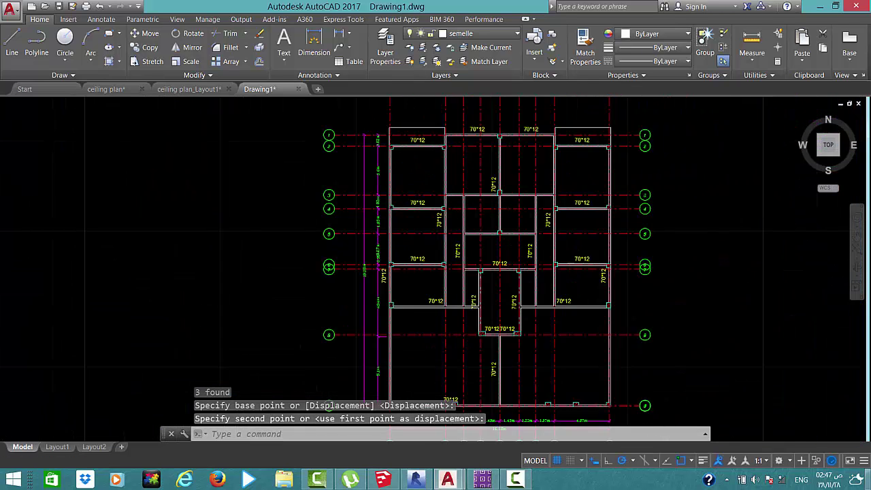
{"action": "scroll", "coordinate": [409, 235], "scroll_direction": "up", "scroll_amount": 3}
{"action": "scroll", "coordinate": [406, 233], "scroll_direction": "up", "scroll_amount": 1}
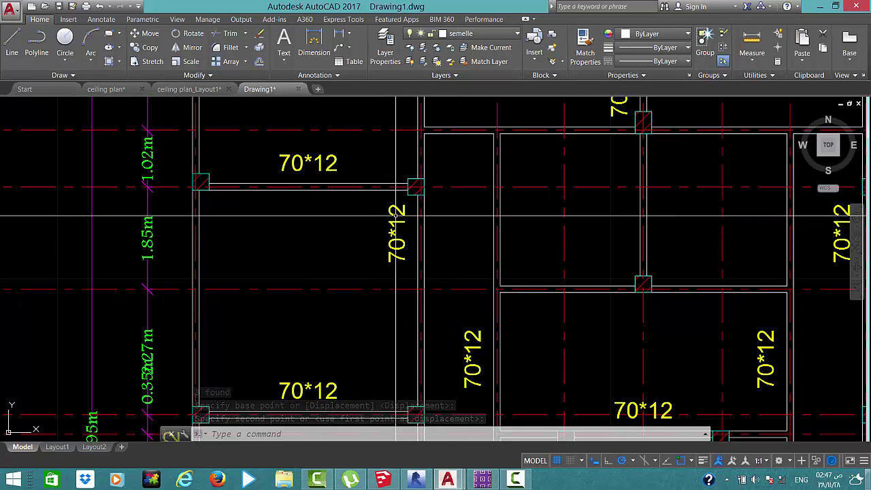
{"action": "left_click", "coordinate": [397, 213]}
{"action": "scroll", "coordinate": [398, 213], "scroll_direction": "down", "scroll_amount": 3}
{"action": "scroll", "coordinate": [397, 212], "scroll_direction": "down", "scroll_amount": 3}
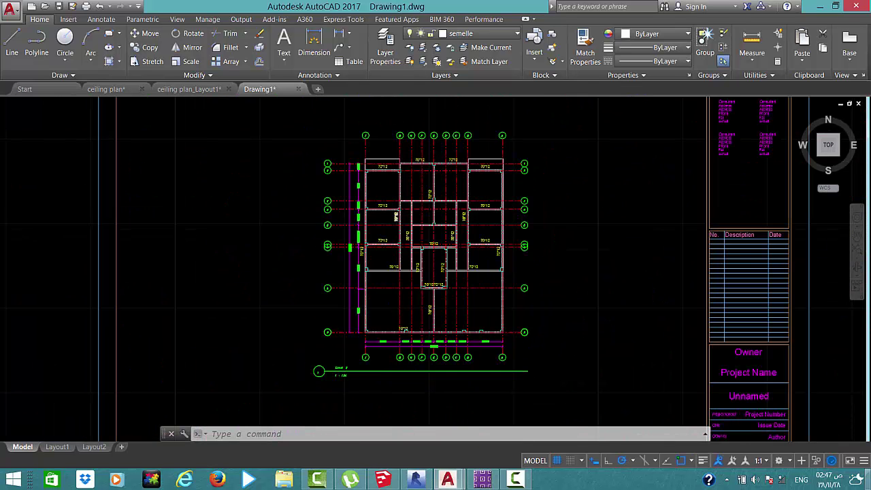
{"action": "scroll", "coordinate": [397, 212], "scroll_direction": "down", "scroll_amount": 2}
{"action": "type", "text": "M"}
{"action": "key", "text": "Escape"}
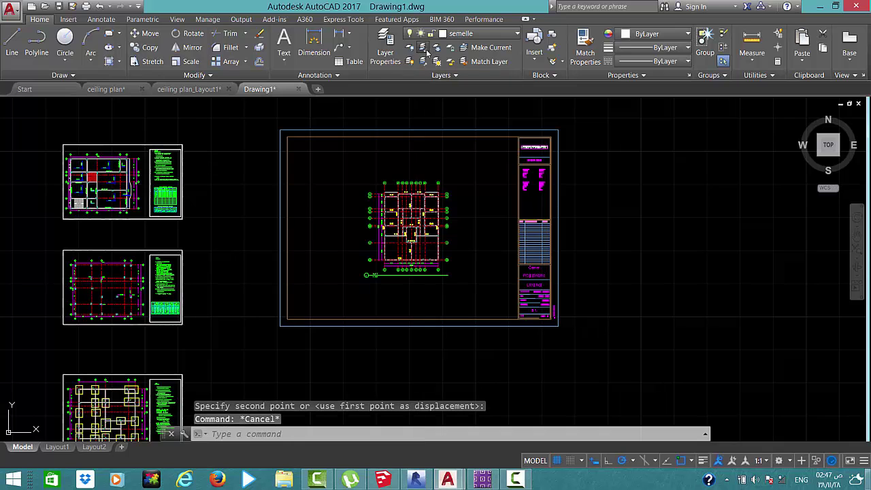
Isolate the beam-label layers from both plans, leaving S-BEAM-IDEN current
{"action": "left_click", "coordinate": [423, 47]}
{"action": "scroll", "coordinate": [388, 235], "scroll_direction": "up", "scroll_amount": 5}
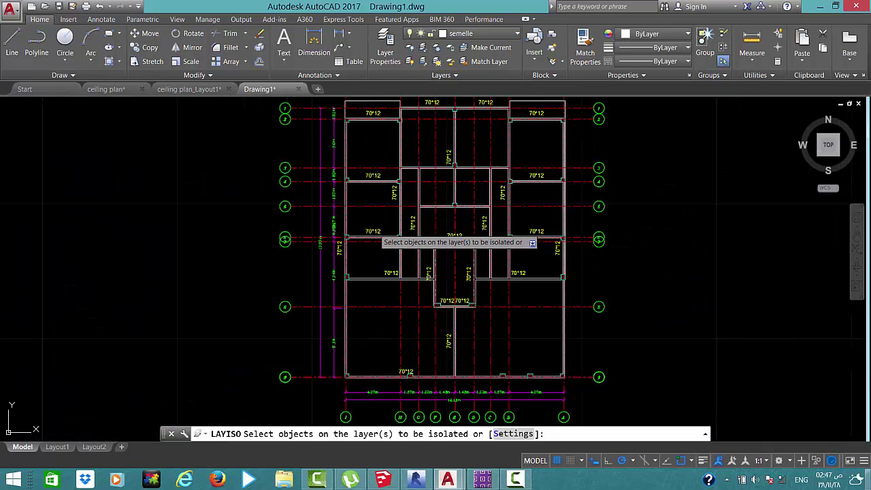
{"action": "left_click", "coordinate": [373, 232]}
{"action": "scroll", "coordinate": [381, 236], "scroll_direction": "down", "scroll_amount": 4}
{"action": "scroll", "coordinate": [231, 271], "scroll_direction": "up", "scroll_amount": 6}
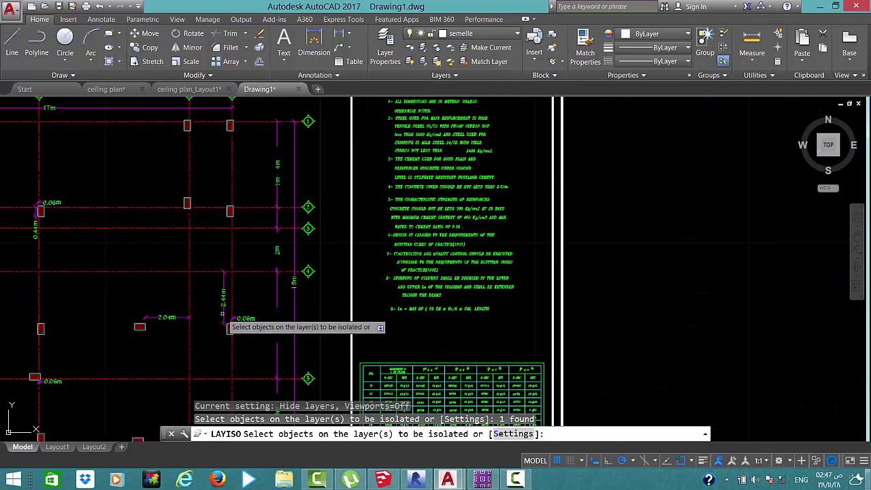
{"action": "scroll", "coordinate": [229, 308], "scroll_direction": "down", "scroll_amount": 5}
{"action": "middle_click_drag", "start_coordinate": [277, 226], "coordinate": [278, 273]}
{"action": "scroll", "coordinate": [242, 230], "scroll_direction": "up", "scroll_amount": 4}
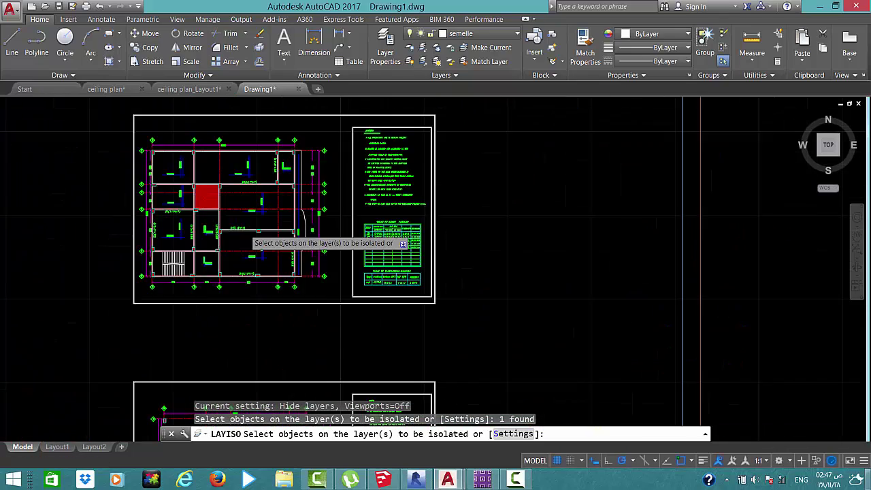
{"action": "scroll", "coordinate": [233, 241], "scroll_direction": "up", "scroll_amount": 2}
{"action": "left_click", "coordinate": [228, 227]}
{"action": "scroll", "coordinate": [233, 235], "scroll_direction": "down", "scroll_amount": 4}
{"action": "key", "text": "Return"}
{"action": "scroll", "coordinate": [253, 212], "scroll_direction": "up", "scroll_amount": 4}
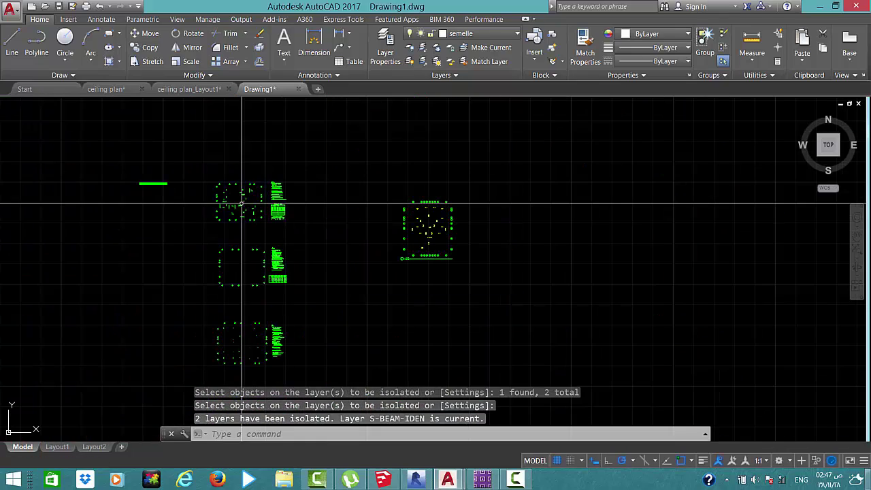
{"action": "type", "text": "Ma"}
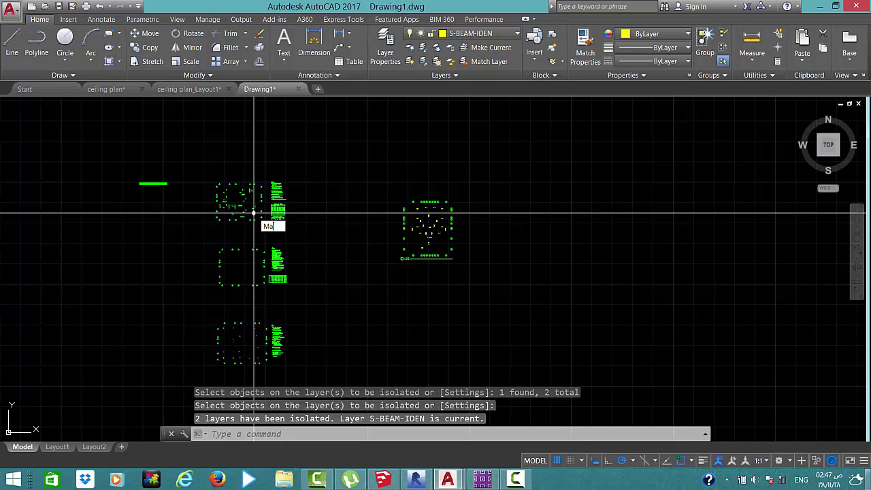
{"action": "key", "text": "Return"}
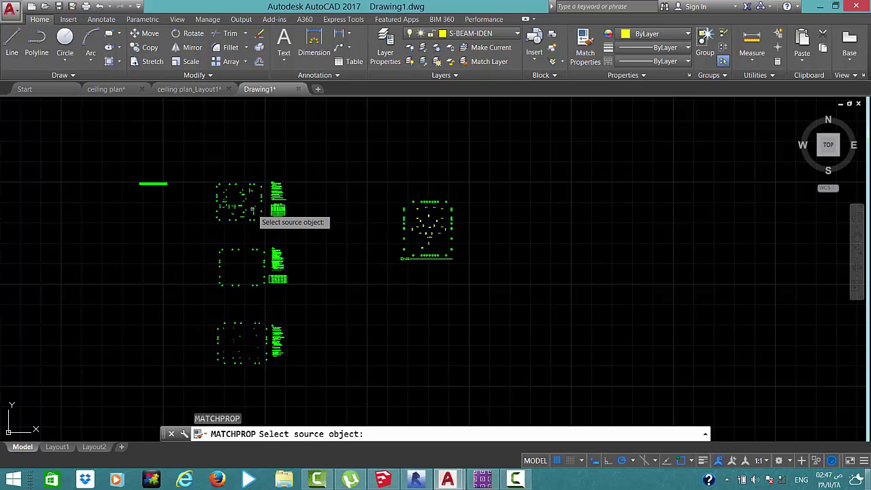
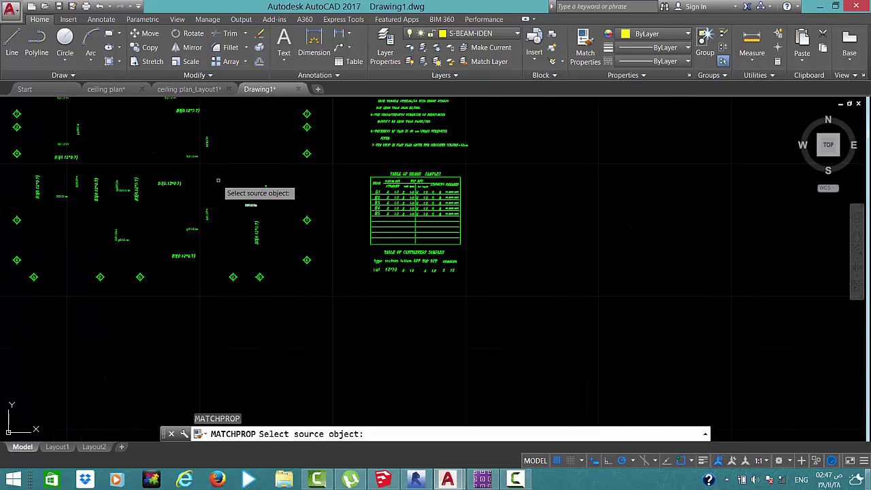
Cancel the pending pick and window-select every rebar label inside the slab plan
{"action": "left_click", "coordinate": [206, 207]}
{"action": "scroll", "coordinate": [435, 225], "scroll_direction": "down", "scroll_amount": 5}
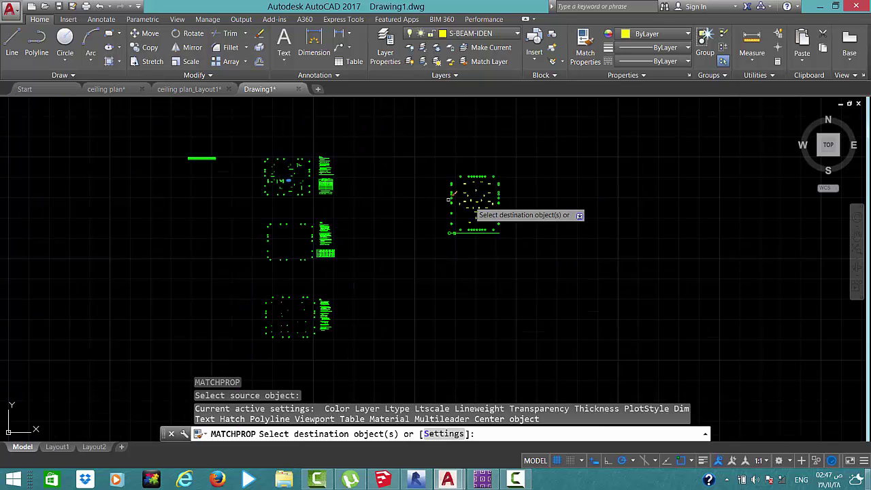
{"action": "scroll", "coordinate": [476, 200], "scroll_direction": "up", "scroll_amount": 7}
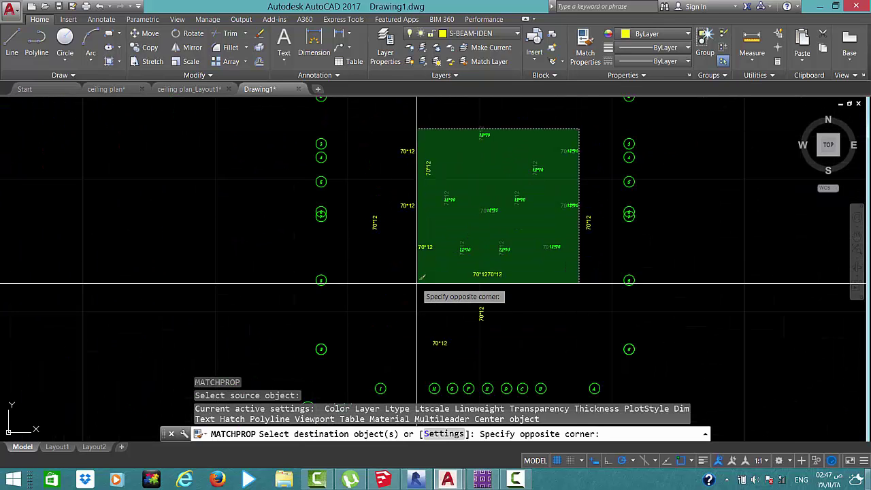
{"action": "scroll", "coordinate": [385, 286], "scroll_direction": "up", "scroll_amount": 2}
{"action": "scroll", "coordinate": [384, 286], "scroll_direction": "up", "scroll_amount": 2}
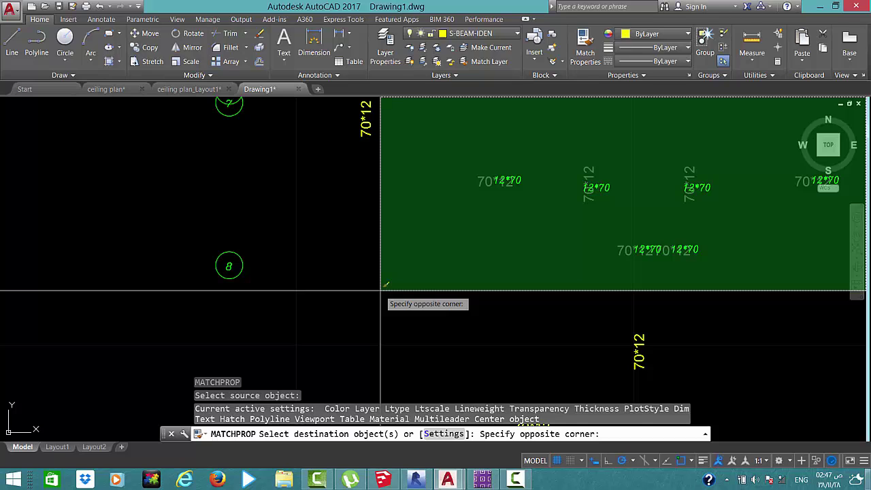
{"action": "key", "text": "Escape"}
{"action": "scroll", "coordinate": [381, 291], "scroll_direction": "down", "scroll_amount": 3}
{"action": "scroll", "coordinate": [394, 279], "scroll_direction": "down", "scroll_amount": 3}
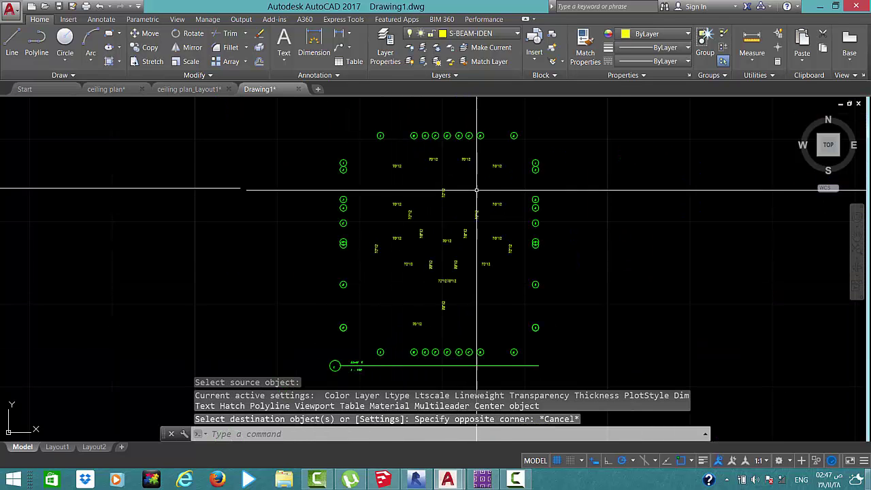
{"action": "left_click", "coordinate": [519, 155]}
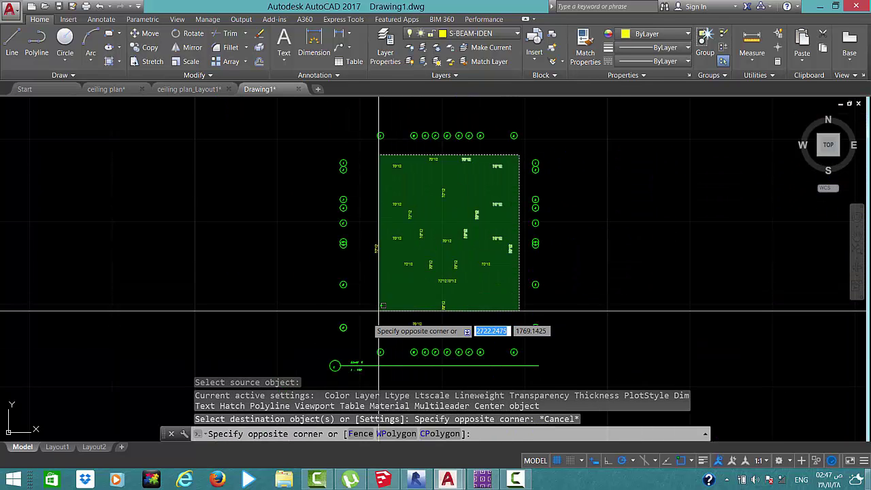
{"action": "left_click", "coordinate": [362, 329]}
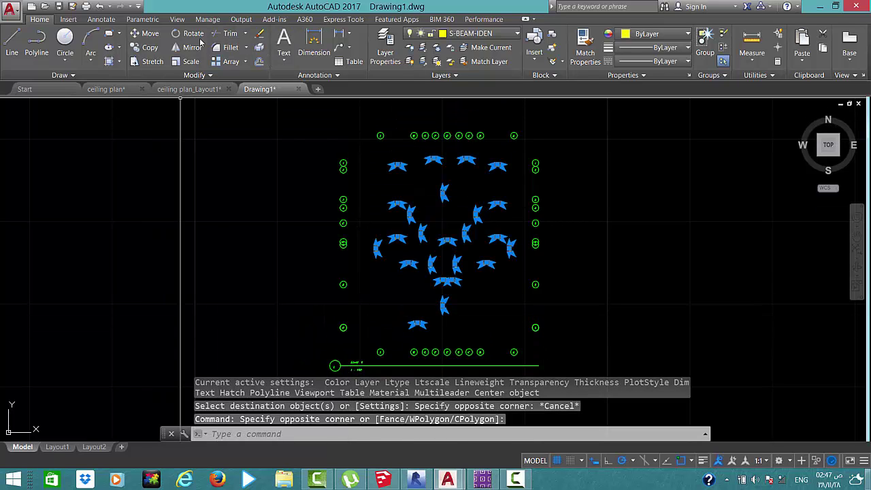
Apply the ITALICC text style to the selected rebar labels
{"action": "left_click", "coordinate": [102, 19]}
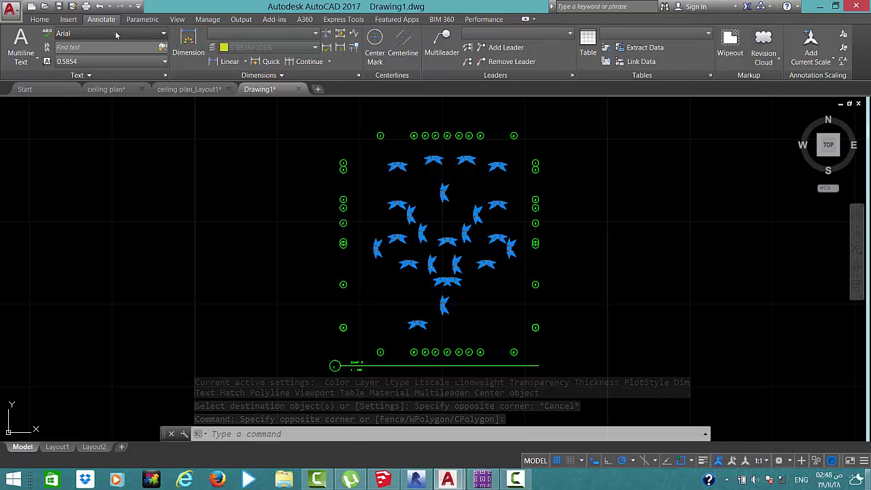
{"action": "left_click", "coordinate": [94, 34]}
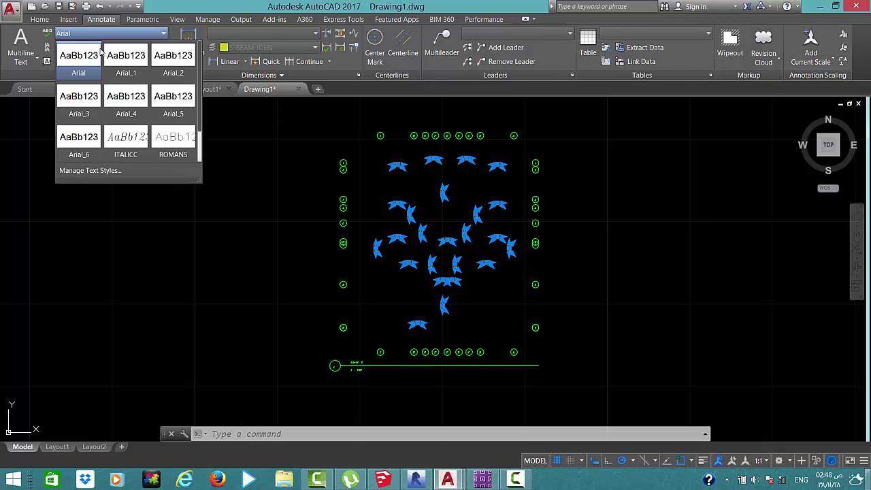
{"action": "left_click", "coordinate": [122, 145]}
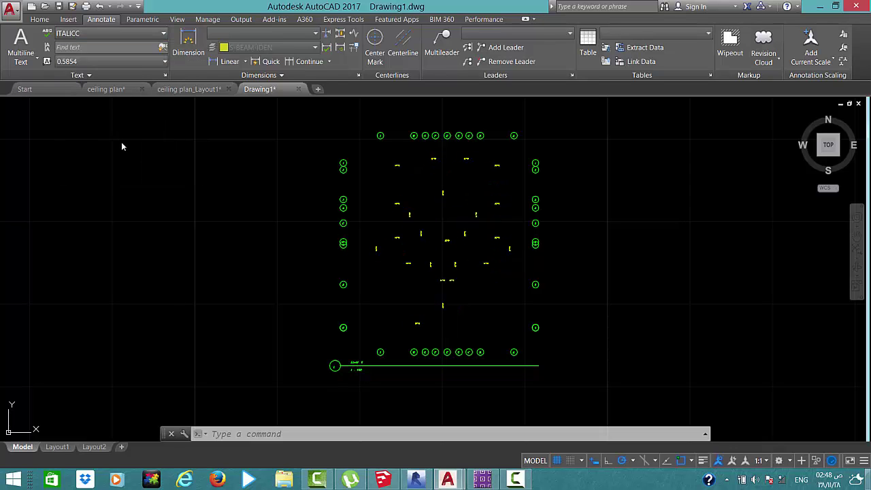
Move the selected labels onto the green 'text' layer
{"action": "left_click", "coordinate": [39, 19]}
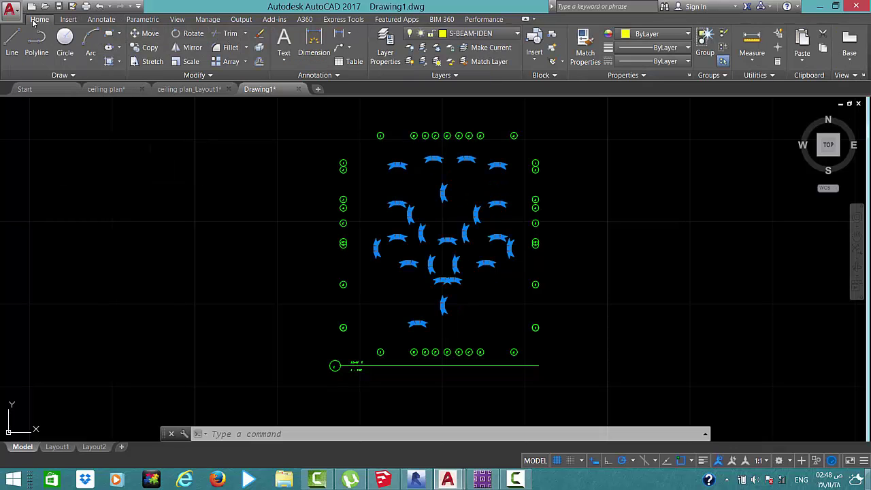
{"action": "left_click", "coordinate": [457, 34]}
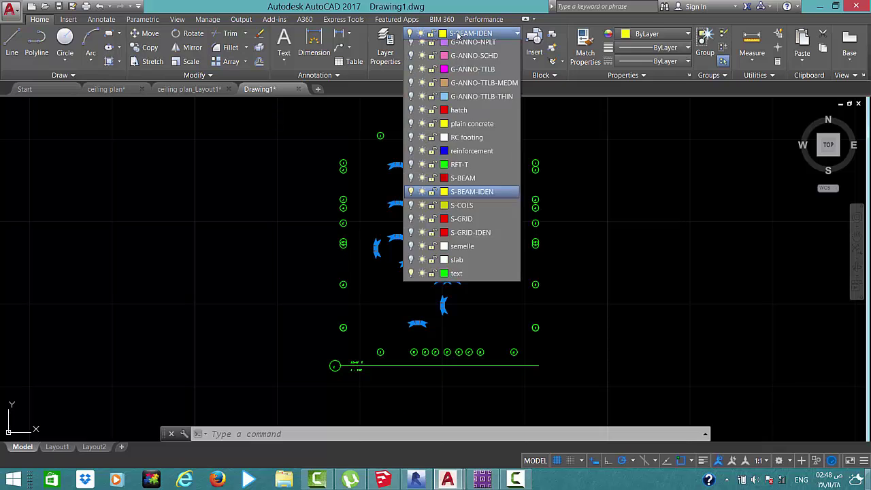
{"action": "left_click", "coordinate": [469, 400]}
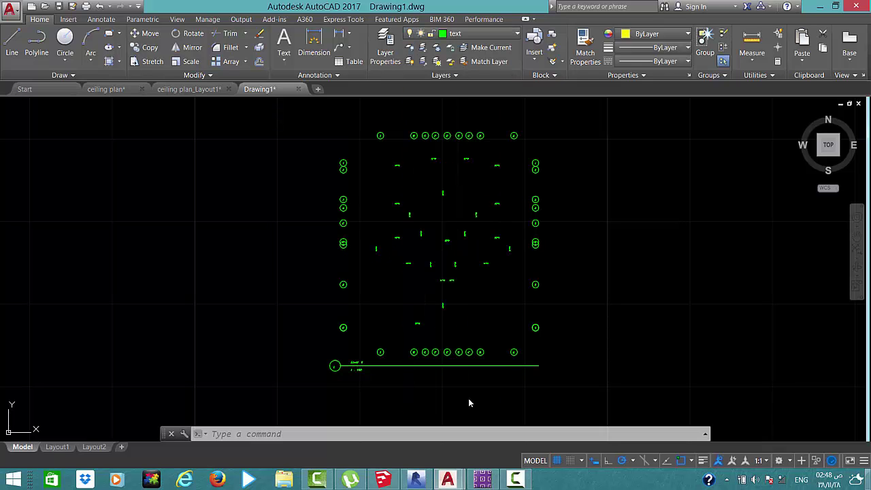
Deselect the labels and zoom around to check the ITALICC text
{"action": "scroll", "coordinate": [446, 272], "scroll_direction": "up", "scroll_amount": 5}
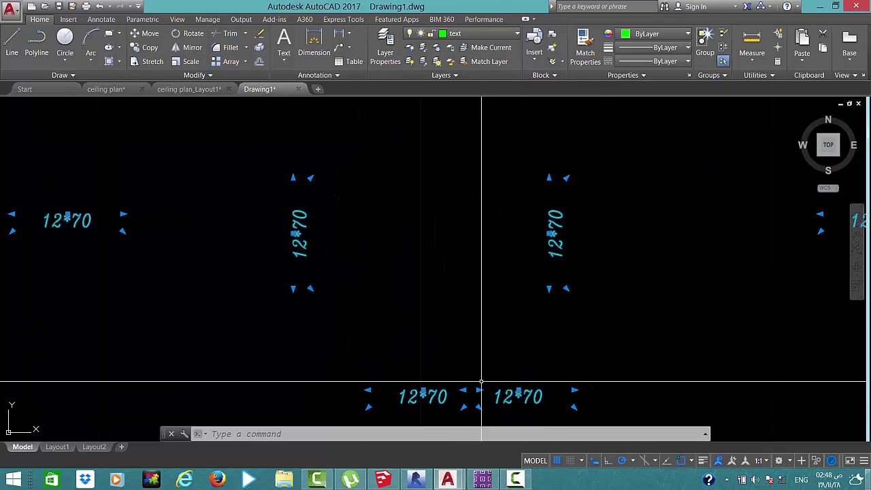
{"action": "key", "text": "Escape"}
{"action": "scroll", "coordinate": [451, 321], "scroll_direction": "down", "scroll_amount": 5}
{"action": "scroll", "coordinate": [463, 317], "scroll_direction": "down", "scroll_amount": 3}
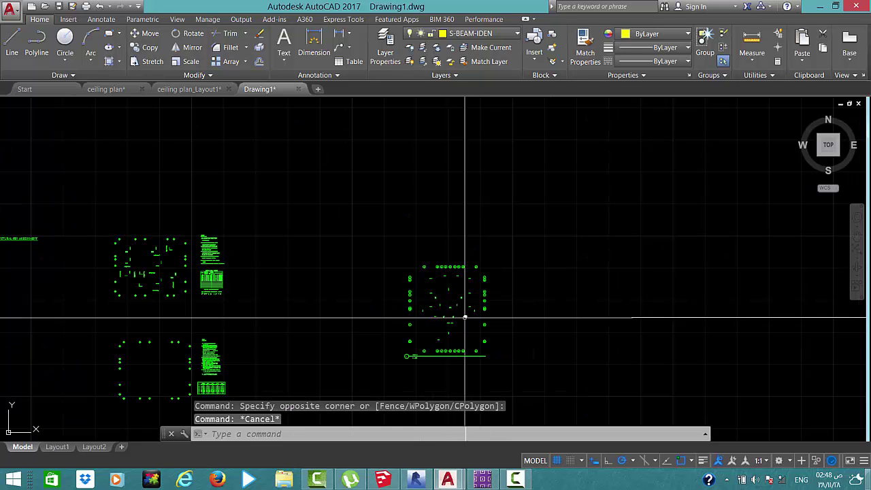
{"action": "scroll", "coordinate": [447, 297], "scroll_direction": "up", "scroll_amount": 5}
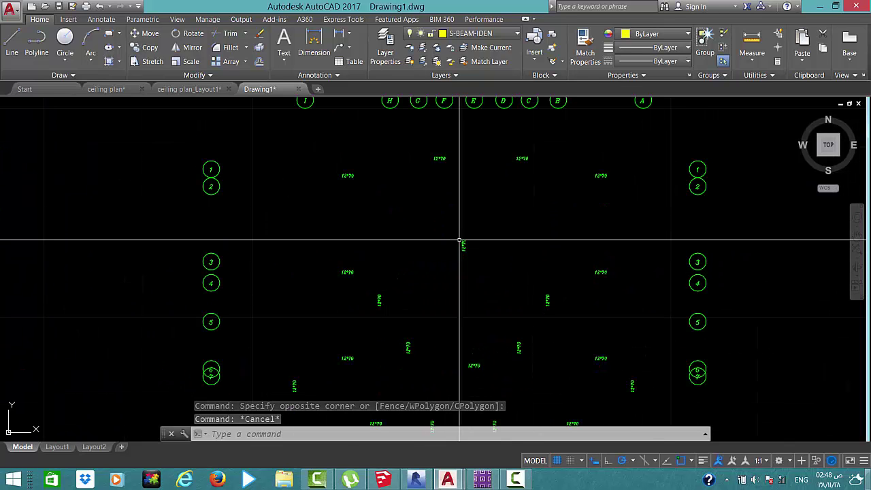
{"action": "scroll", "coordinate": [560, 205], "scroll_direction": "down", "scroll_amount": 4}
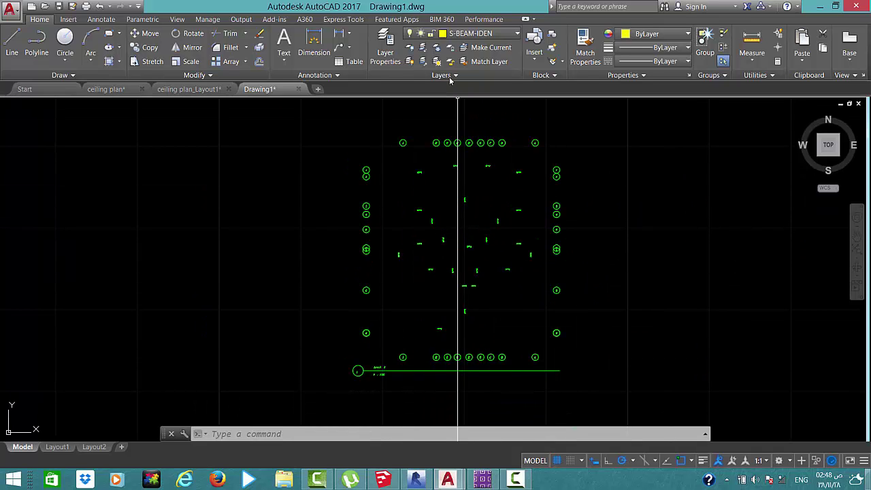
Expand the Layers panel slide-out on the Home tab
{"action": "left_click", "coordinate": [102, 19]}
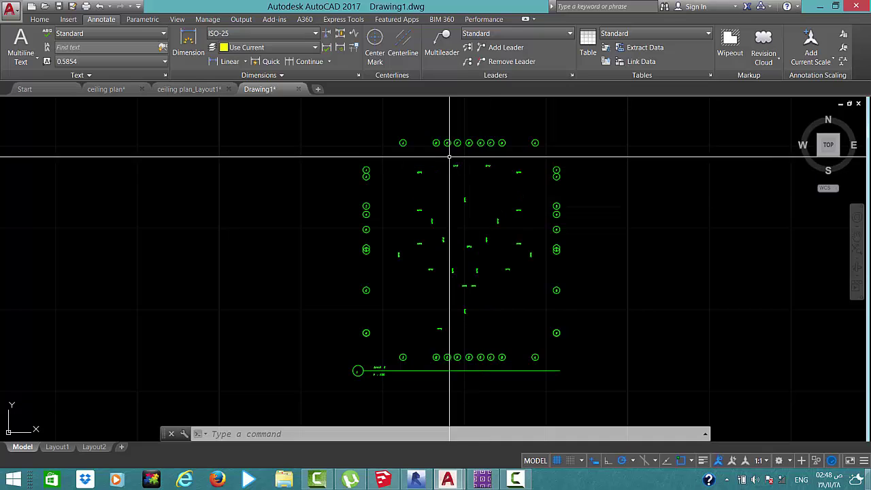
{"action": "scroll", "coordinate": [470, 177], "scroll_direction": "up", "scroll_amount": 5}
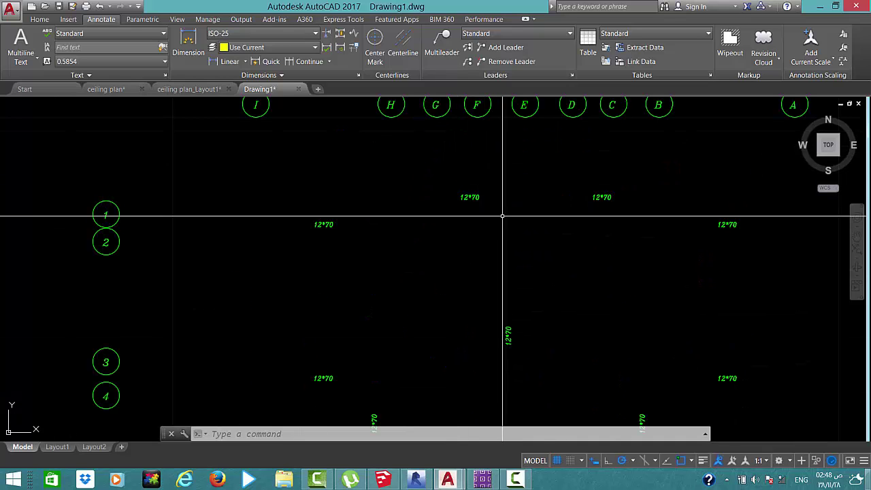
{"action": "left_click", "coordinate": [40, 20]}
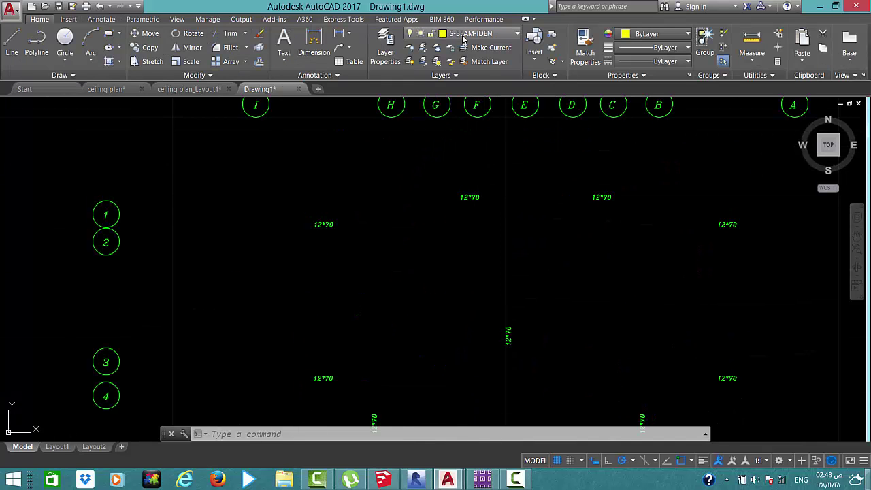
{"action": "scroll", "coordinate": [460, 271], "scroll_direction": "down", "scroll_amount": 5}
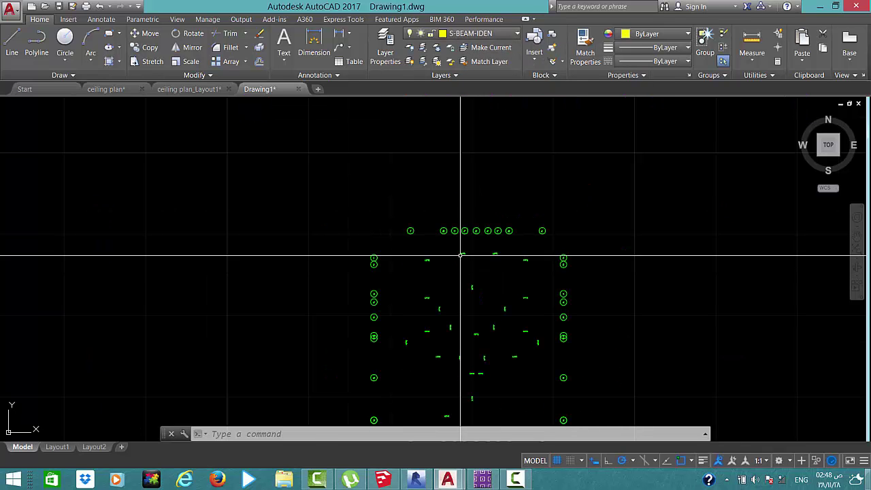
{"action": "left_click", "coordinate": [422, 75]}
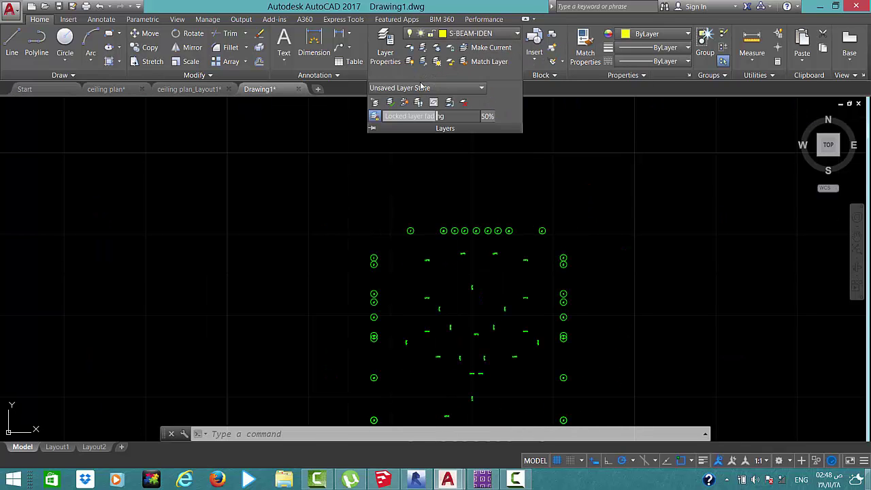
Restore the hidden layers with Layer Previous so walls, grid lines and dimensions reappear
{"action": "left_click", "coordinate": [375, 103]}
{"action": "middle_click_drag", "start_coordinate": [449, 223], "coordinate": [447, 179]}
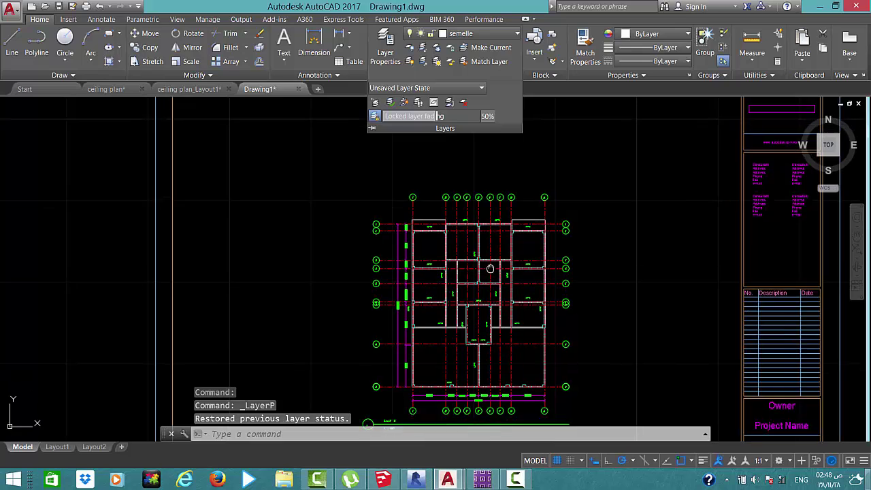
{"action": "scroll", "coordinate": [447, 178], "scroll_direction": "up", "scroll_amount": 4}
{"action": "scroll", "coordinate": [418, 257], "scroll_direction": "up", "scroll_amount": 2}
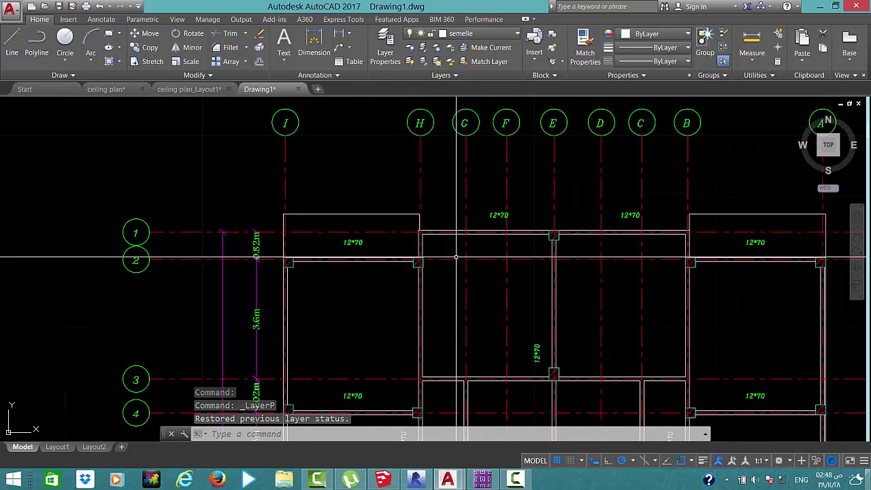
{"action": "scroll", "coordinate": [418, 257], "scroll_direction": "down", "scroll_amount": 2}
{"action": "scroll", "coordinate": [417, 256], "scroll_direction": "down", "scroll_amount": 2}
Pan and zoom to review the plan, bottom dimension rows and beam table
{"action": "middle_click_drag", "start_coordinate": [389, 416], "coordinate": [389, 321]}
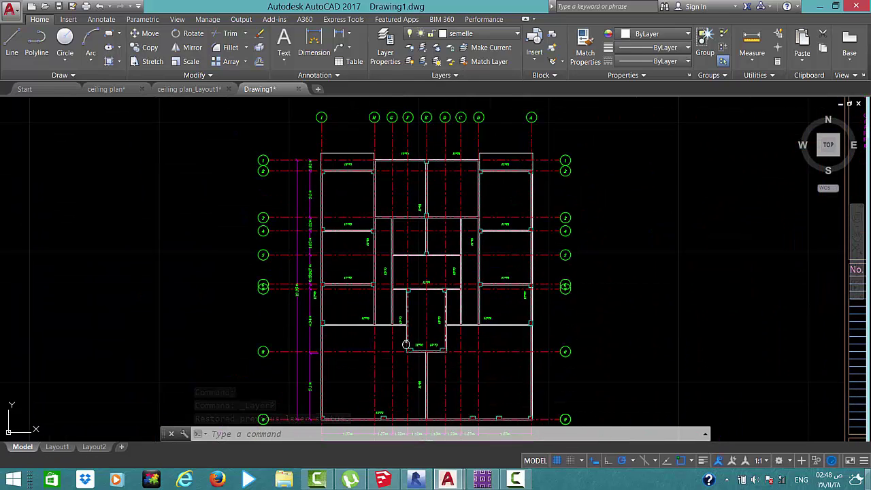
{"action": "scroll", "coordinate": [404, 325], "scroll_direction": "up", "scroll_amount": 8}
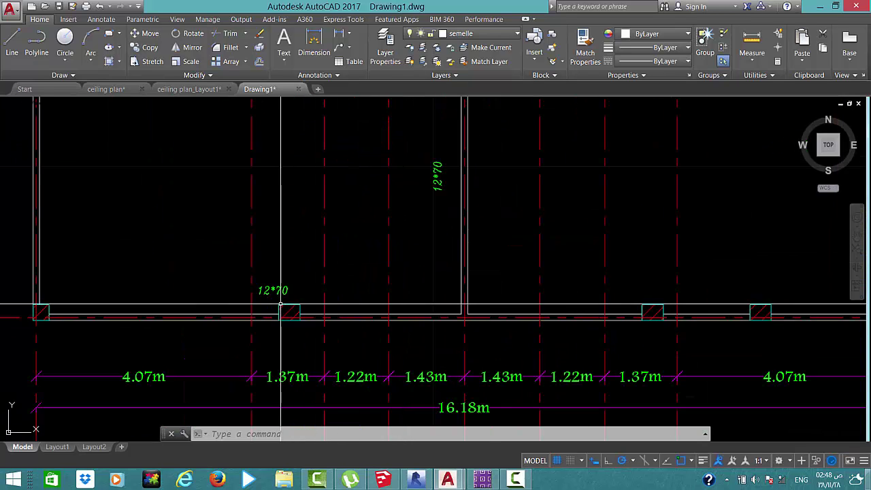
{"action": "middle_click_drag", "start_coordinate": [402, 325], "coordinate": [431, 403]}
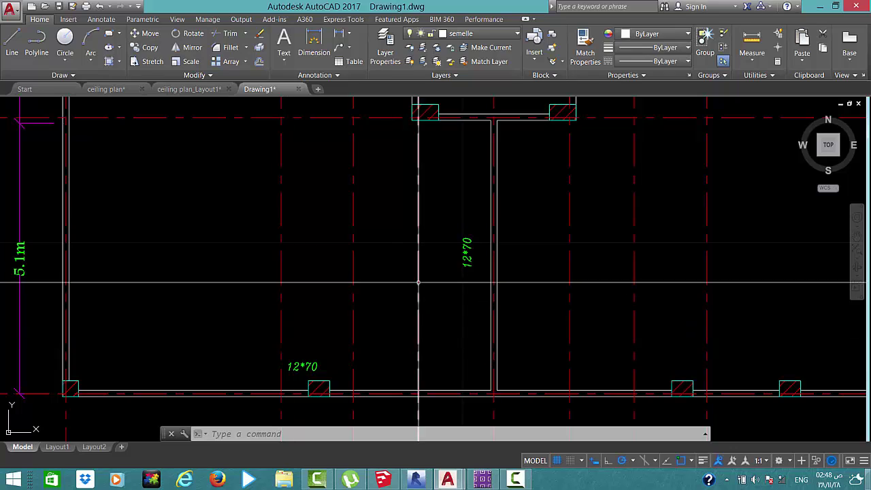
{"action": "scroll", "coordinate": [418, 285], "scroll_direction": "down", "scroll_amount": 4}
{"action": "scroll", "coordinate": [401, 209], "scroll_direction": "down", "scroll_amount": 5}
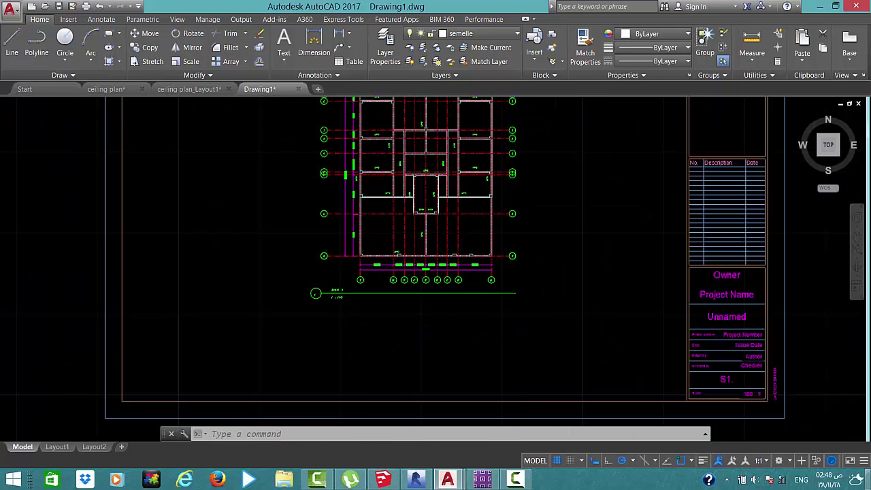
{"action": "scroll", "coordinate": [383, 231], "scroll_direction": "down", "scroll_amount": 5}
{"action": "scroll", "coordinate": [298, 238], "scroll_direction": "up", "scroll_amount": 4}
{"action": "scroll", "coordinate": [340, 185], "scroll_direction": "up", "scroll_amount": 3}
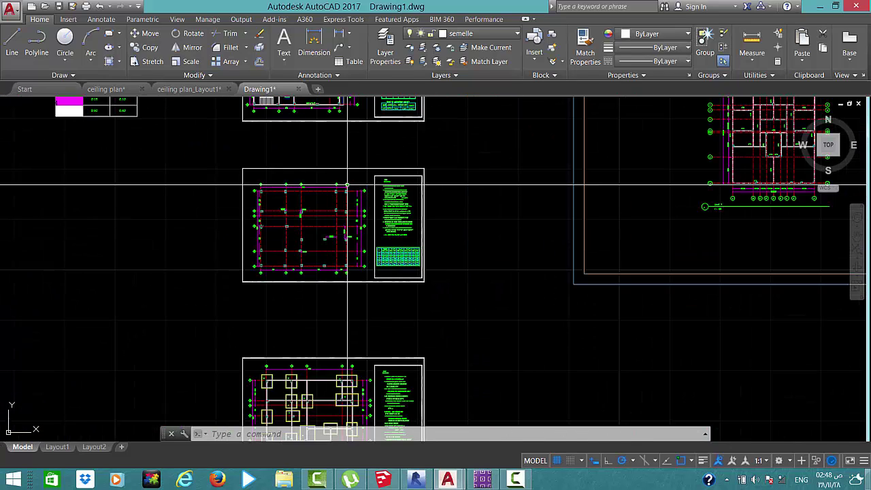
{"action": "scroll", "coordinate": [341, 186], "scroll_direction": "down", "scroll_amount": 2}
{"action": "scroll", "coordinate": [314, 189], "scroll_direction": "up", "scroll_amount": 8}
{"action": "mouse_move", "coordinate": [314, 190]}
{"action": "middle_mouse_down"}
{"action": "mouse_move", "coordinate": [338, 217]}
{"action": "mouse_move", "coordinate": [337, 281]}
{"action": "mouse_move", "coordinate": [292, 274]}
{"action": "mouse_move", "coordinate": [352, 307]}
{"action": "middle_mouse_up"}
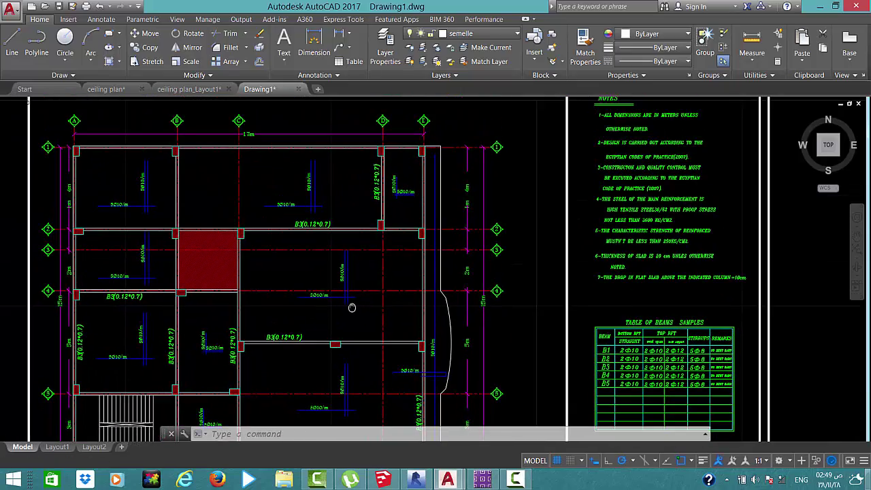
Window-select the rebar bars and 5Ø10/m labels in the upper and upper-right bays
{"action": "scroll", "coordinate": [276, 181], "scroll_direction": "up", "scroll_amount": 4}
{"action": "scroll", "coordinate": [243, 155], "scroll_direction": "down", "scroll_amount": 4}
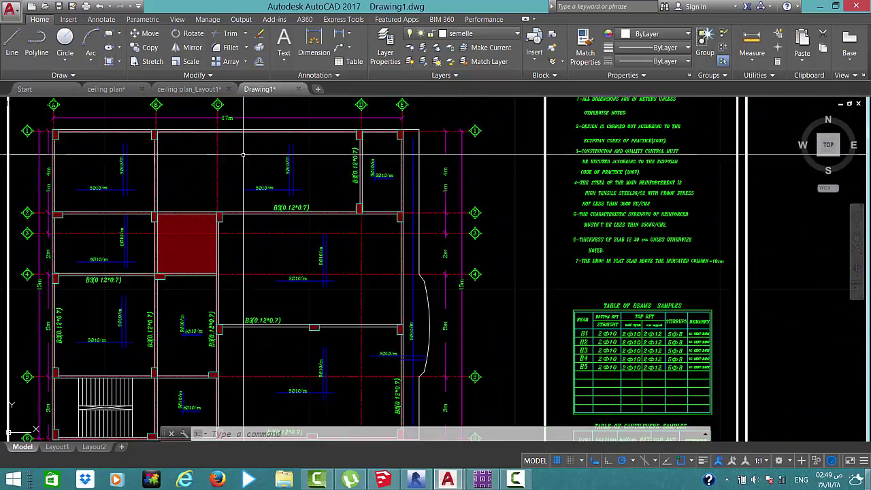
{"action": "left_click", "coordinate": [339, 194]}
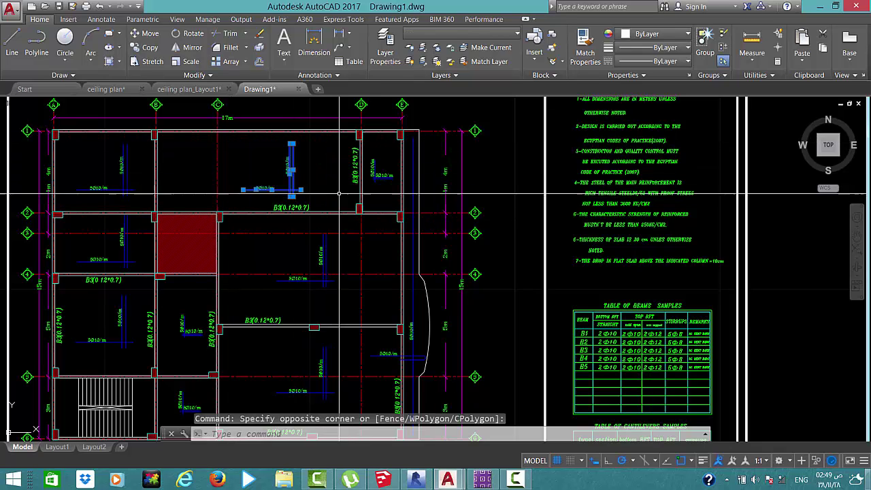
{"action": "left_click", "coordinate": [367, 153]}
{"action": "left_click", "coordinate": [396, 190]}
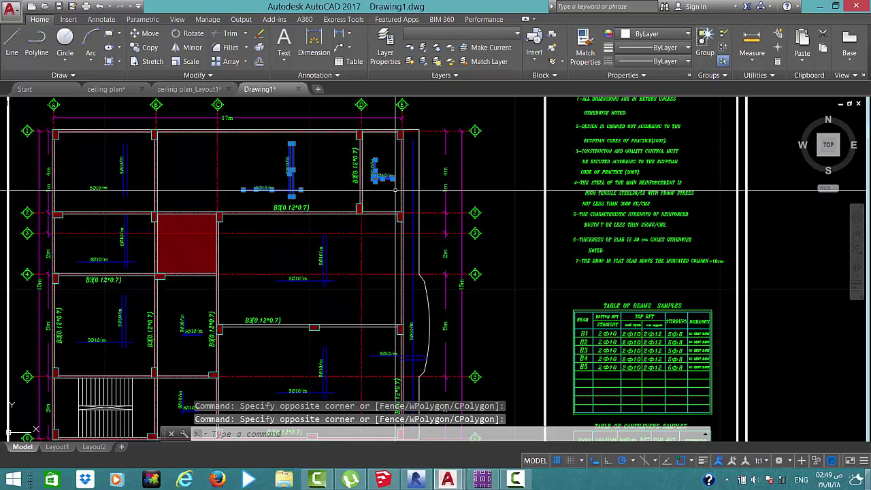
{"action": "type", "text": "cio"}
{"action": "key", "text": "Escape"}
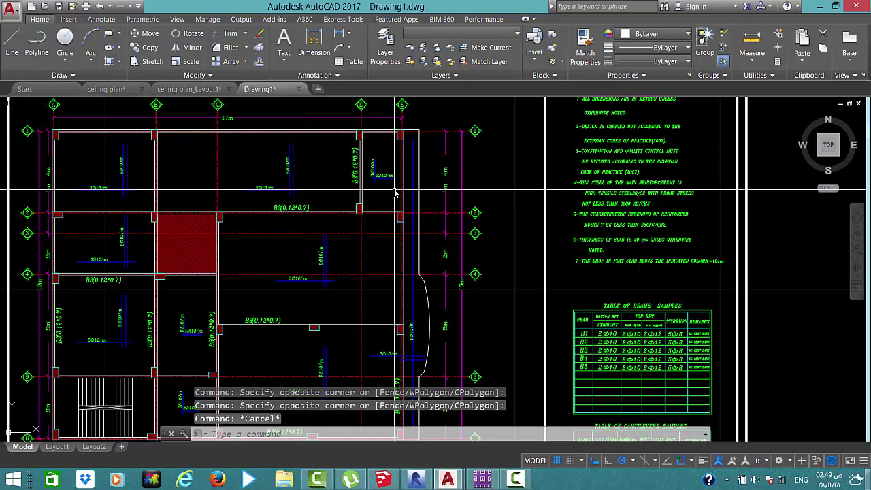
{"action": "left_click", "coordinate": [238, 138]}
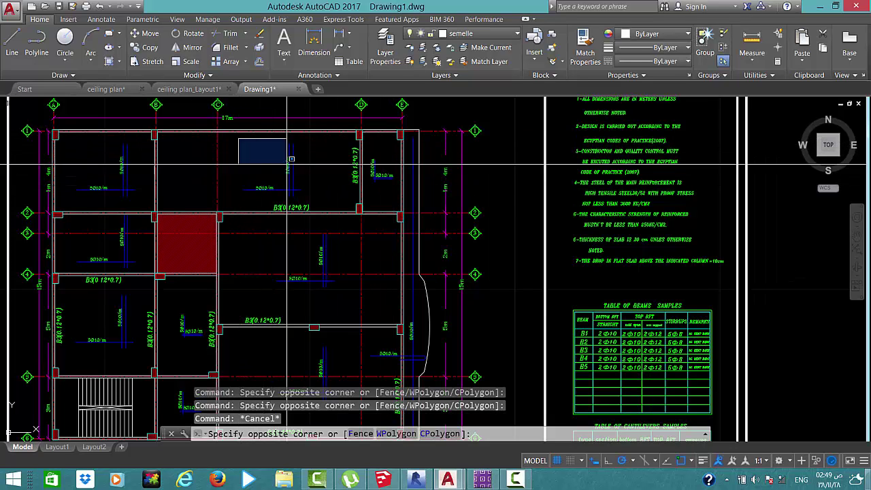
{"action": "left_click", "coordinate": [368, 197]}
{"action": "left_click", "coordinate": [368, 152]}
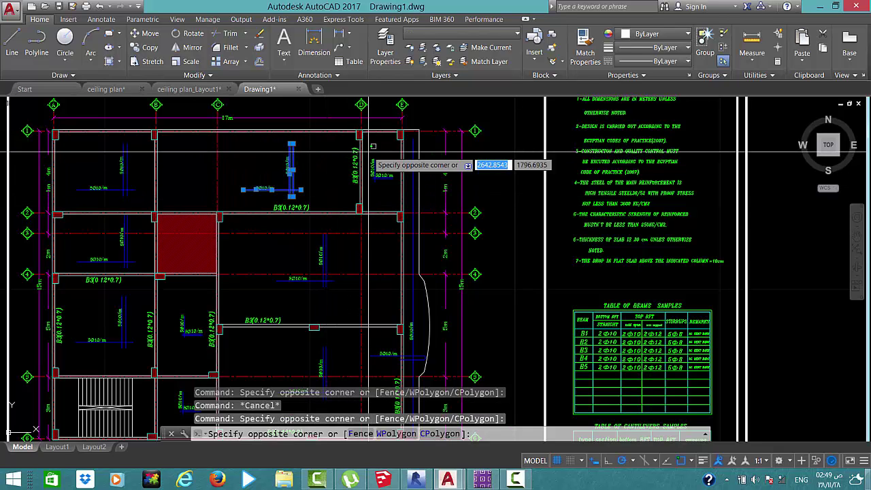
{"action": "left_click", "coordinate": [396, 187]}
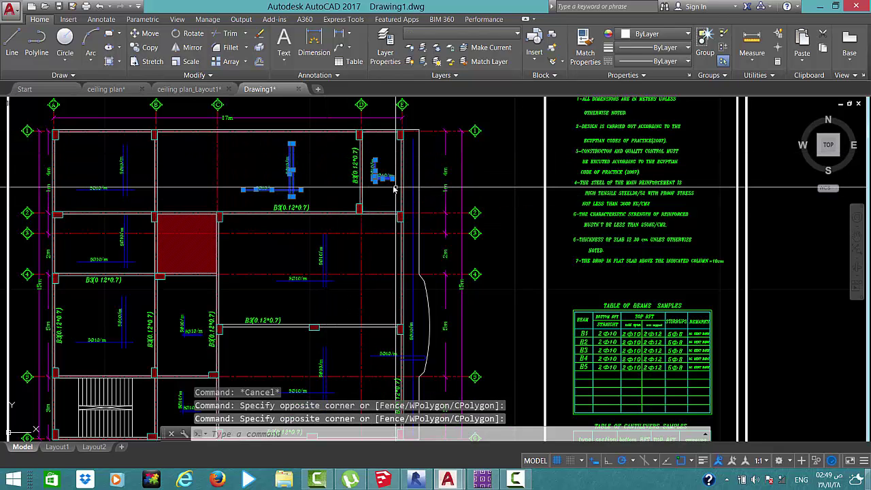
Start copying the 10 selected rebar objects with CO and set the base point
{"action": "type", "text": "co"}
{"action": "key", "text": "Return"}
{"action": "left_click", "coordinate": [391, 194]}
{"action": "scroll", "coordinate": [422, 196], "scroll_direction": "down", "scroll_amount": 3}
Cancel the copy and window-select the five rebar bars and 5Ø10/m labels
{"action": "scroll", "coordinate": [422, 196], "scroll_direction": "down", "scroll_amount": 3}
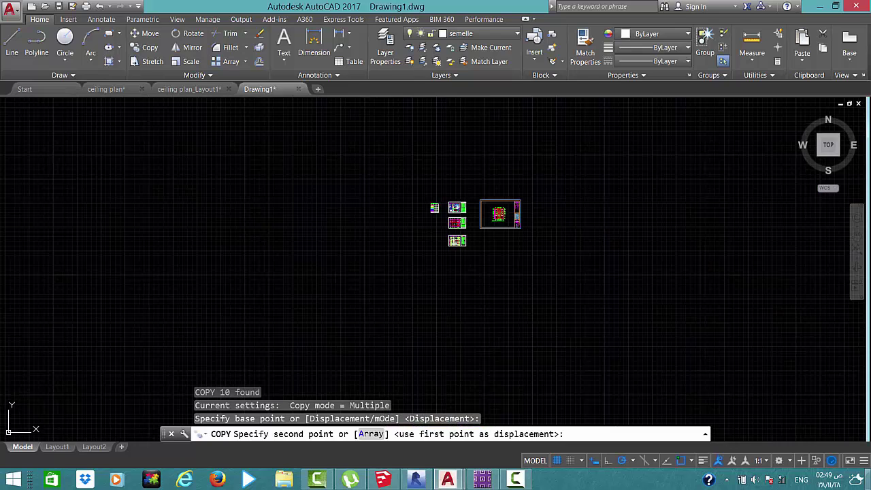
{"action": "scroll", "coordinate": [486, 195], "scroll_direction": "up", "scroll_amount": 5}
{"action": "scroll", "coordinate": [481, 194], "scroll_direction": "up", "scroll_amount": 3}
{"action": "key", "text": "Escape"}
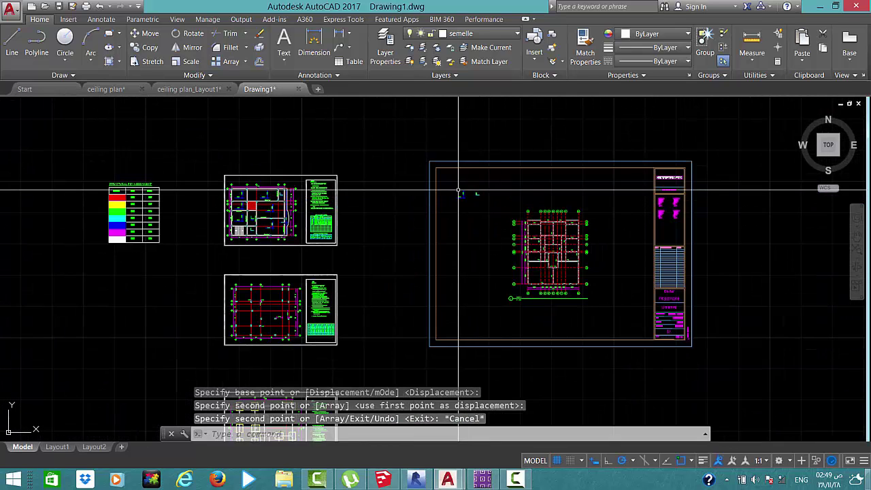
{"action": "scroll", "coordinate": [458, 191], "scroll_direction": "up", "scroll_amount": 5}
{"action": "left_click", "coordinate": [449, 191]}
{"action": "left_click", "coordinate": [517, 274]}
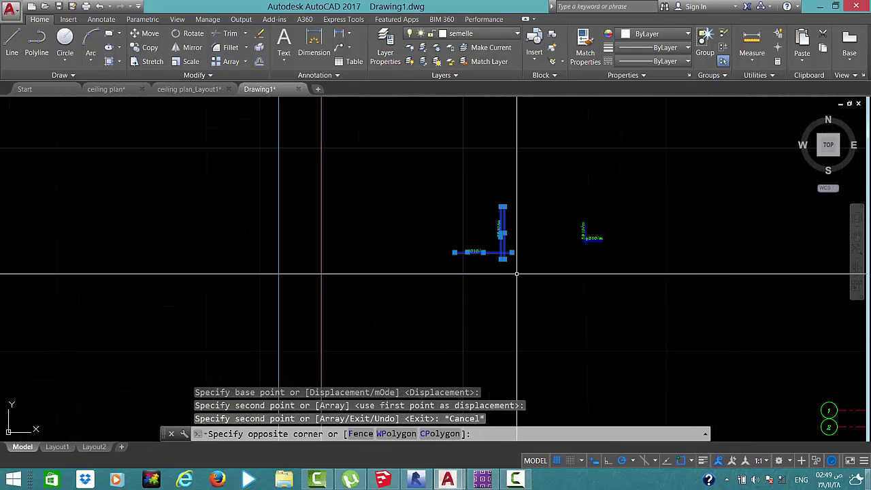
{"action": "type", "text": "m"}
Move the rebar set into empty space left of the plan
{"action": "key", "text": "Return"}
{"action": "left_click", "coordinate": [516, 273]}
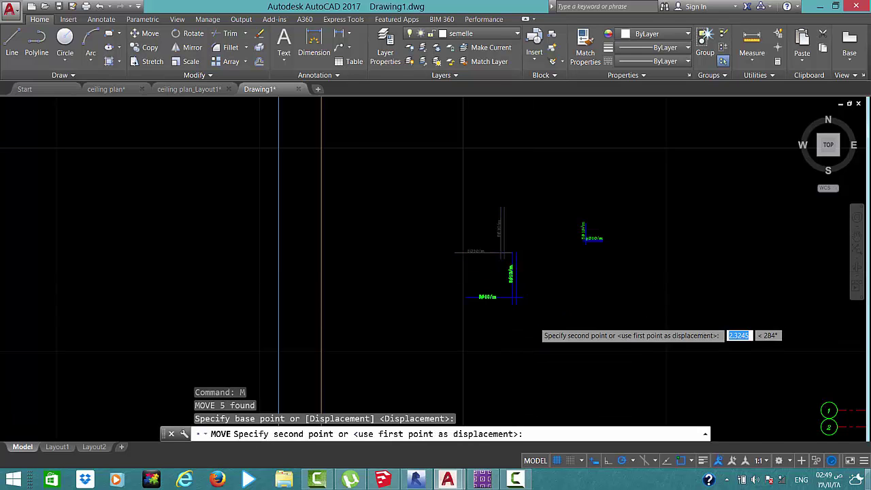
{"action": "scroll", "coordinate": [612, 306], "scroll_direction": "down", "scroll_amount": 3}
{"action": "scroll", "coordinate": [721, 283], "scroll_direction": "down", "scroll_amount": 2}
{"action": "scroll", "coordinate": [653, 284], "scroll_direction": "up", "scroll_amount": 3}
{"action": "scroll", "coordinate": [524, 281], "scroll_direction": "up", "scroll_amount": 3}
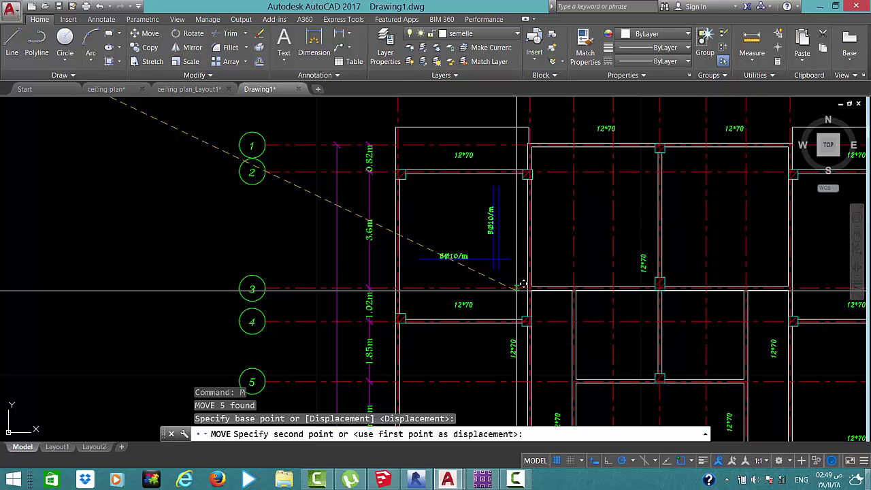
{"action": "middle_click_drag", "start_coordinate": [354, 306], "coordinate": [502, 288]}
{"action": "left_click", "coordinate": [258, 234]}
{"action": "key", "text": "Escape"}
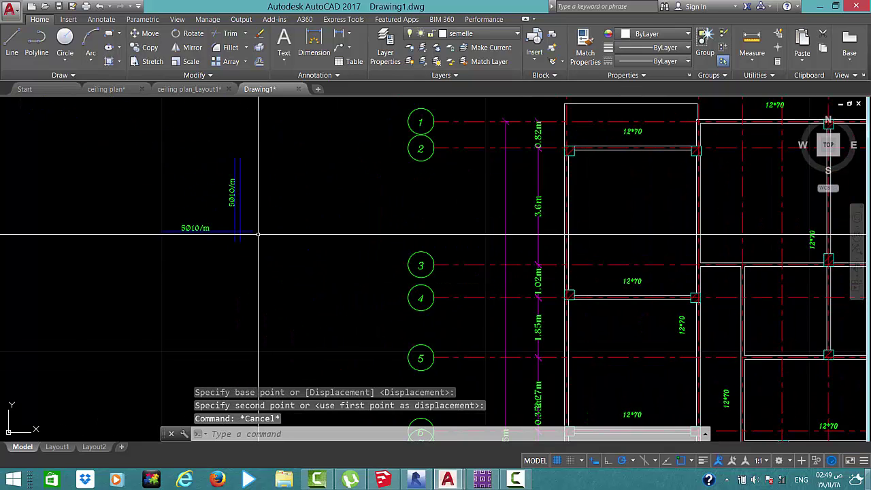
Reselect the moved rebar set and start a rotation with RO
{"action": "left_click", "coordinate": [283, 145]}
{"action": "left_click", "coordinate": [121, 279]}
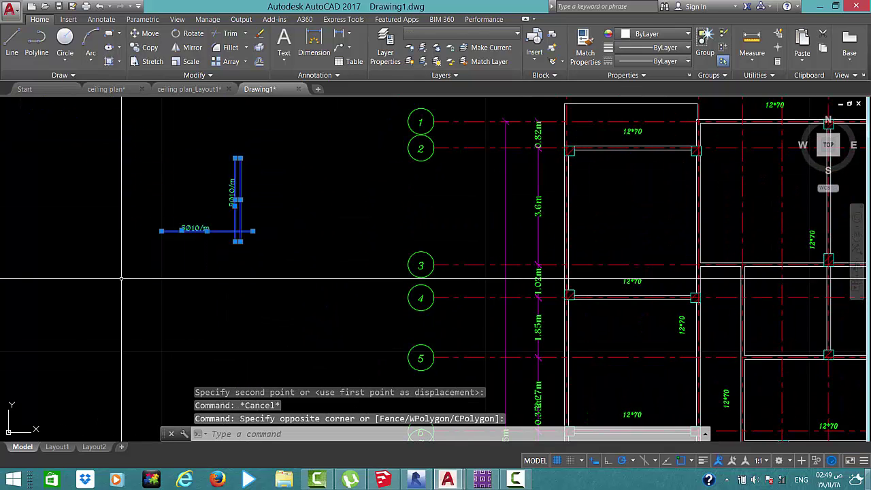
{"action": "type", "text": "ro"}
{"action": "key", "text": "Return"}
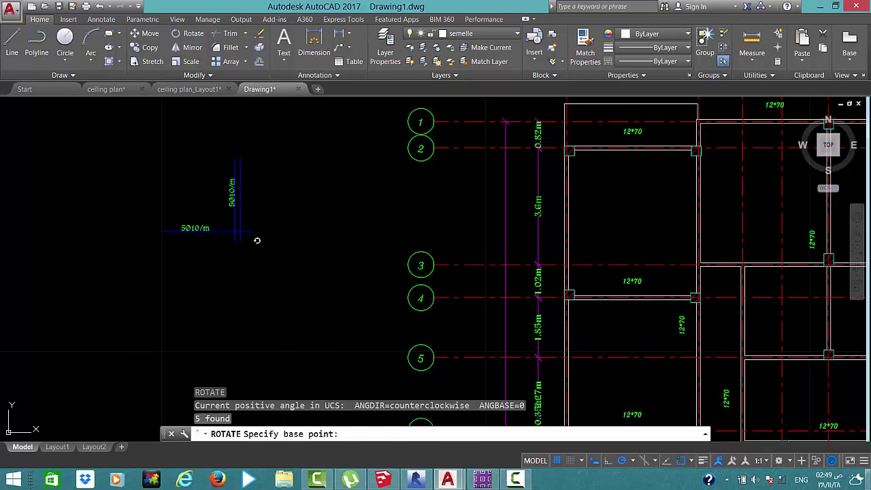
Rotate the rebar set 270° about the bars' corner, undoing an unwanted mirror
{"action": "left_click", "coordinate": [238, 234]}
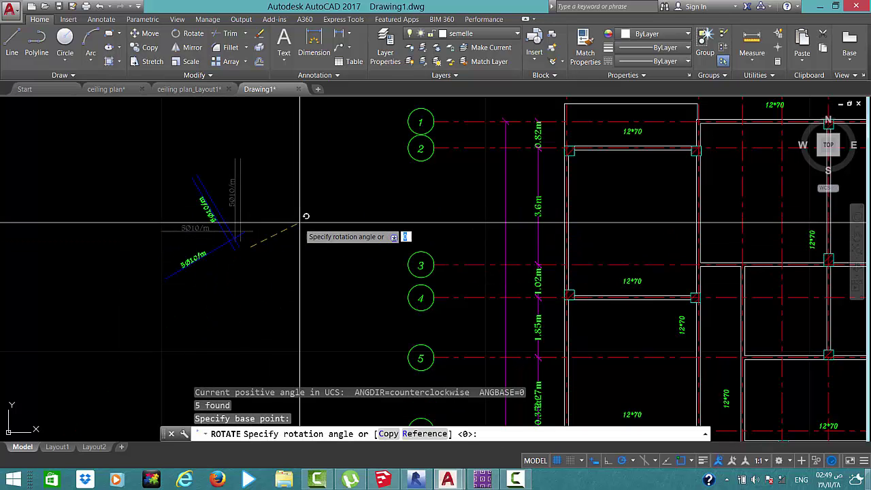
{"action": "left_click", "coordinate": [252, 285]}
{"action": "scroll", "coordinate": [308, 212], "scroll_direction": "up", "scroll_amount": 2}
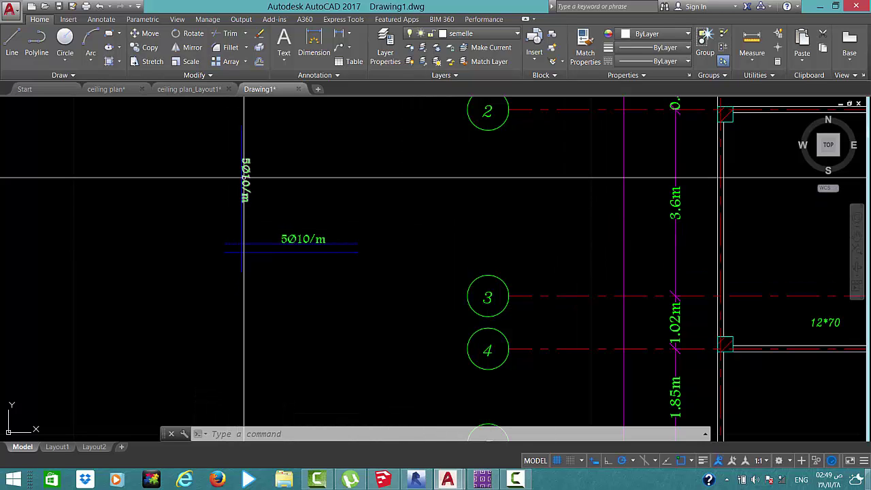
{"action": "key", "text": "ctrl+z"}
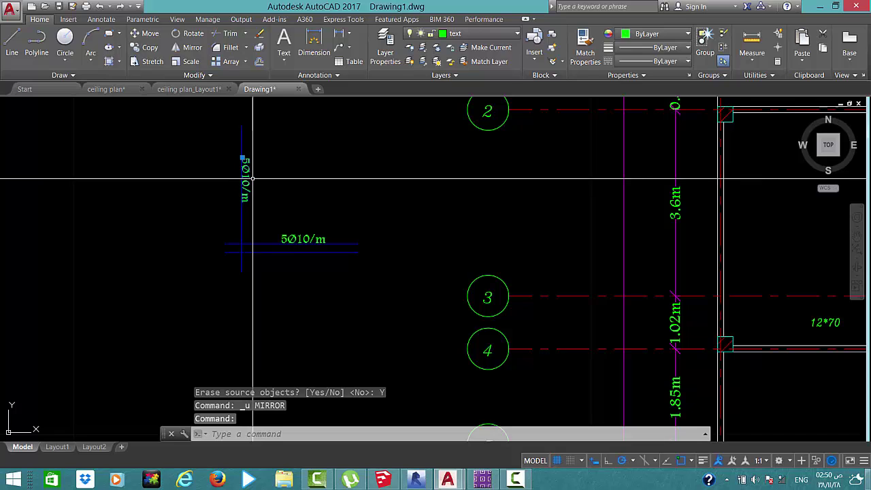
Rotate the vertical bar's 5Ø10/m label so it reads upward
{"action": "type", "text": "o"}
{"action": "key", "text": "Return"}
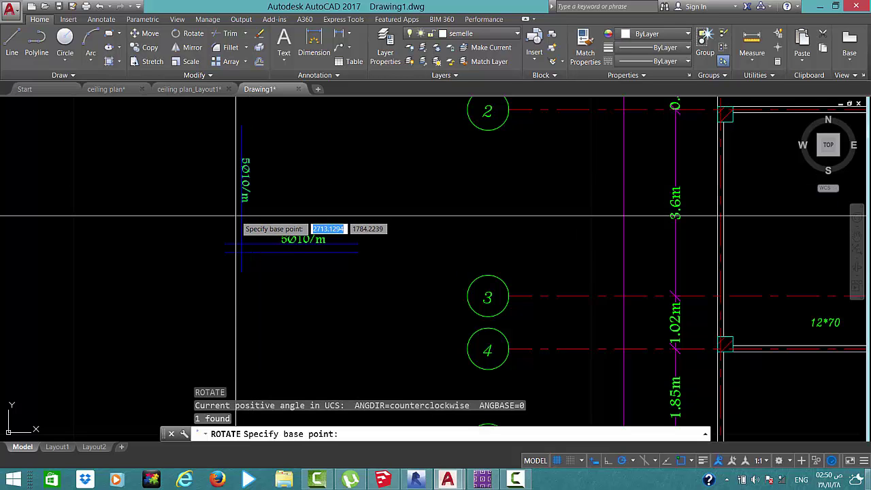
{"action": "left_click", "coordinate": [241, 216]}
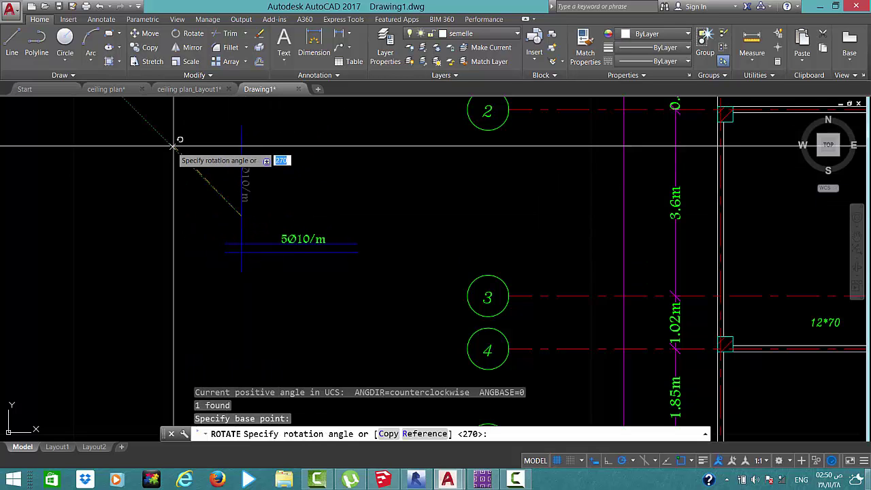
{"action": "left_click", "coordinate": [126, 213]}
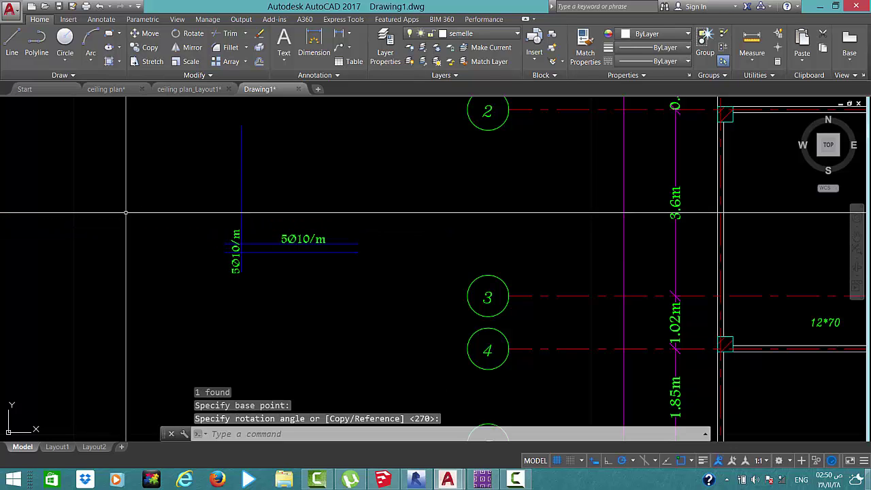
Move the vertical label up alongside the vertical bar
{"action": "left_click", "coordinate": [234, 271]}
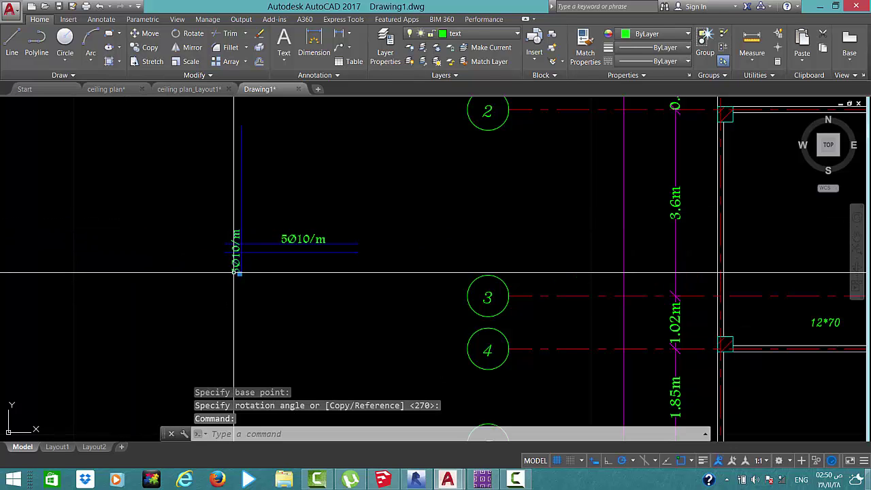
{"action": "type", "text": "m"}
{"action": "key", "text": "Return"}
{"action": "left_click", "coordinate": [226, 298]}
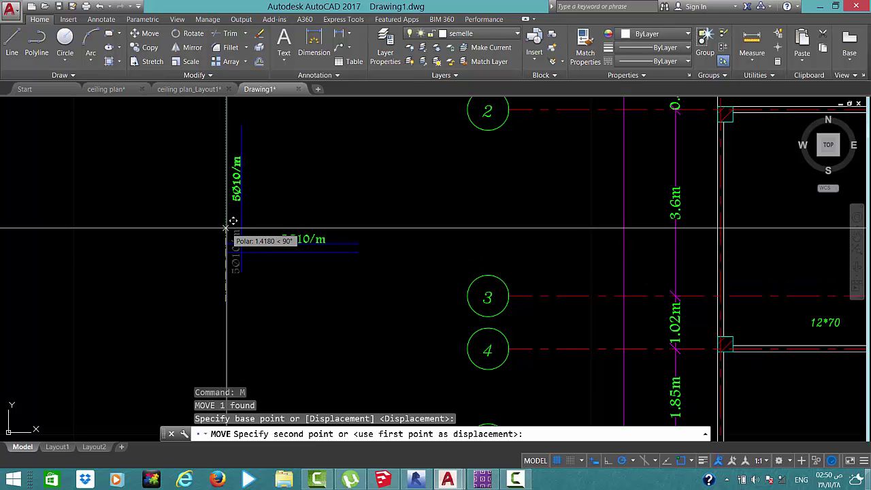
{"action": "left_click", "coordinate": [226, 228]}
{"action": "key", "text": "Escape"}
{"action": "left_click", "coordinate": [360, 120]}
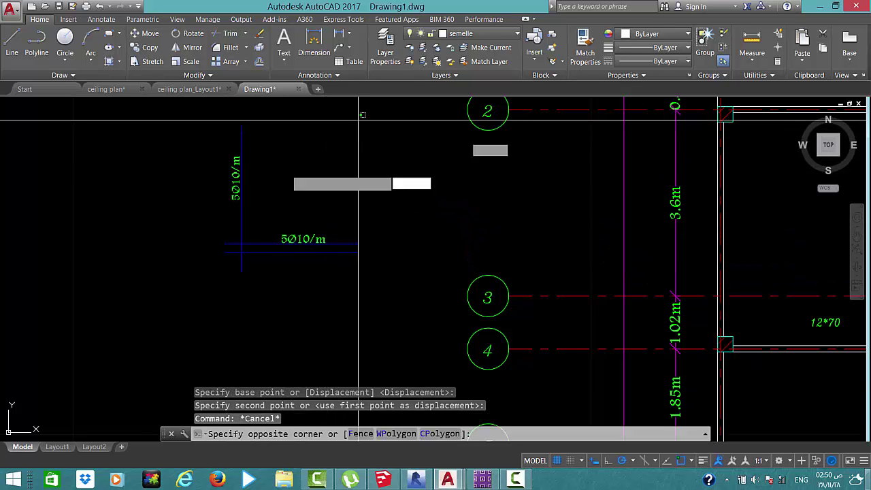
Select the finished rebar set and start copying it from a base point
{"action": "left_click", "coordinate": [164, 295]}
{"action": "scroll", "coordinate": [182, 298], "scroll_direction": "down", "scroll_amount": 5}
{"action": "type", "text": "co"}
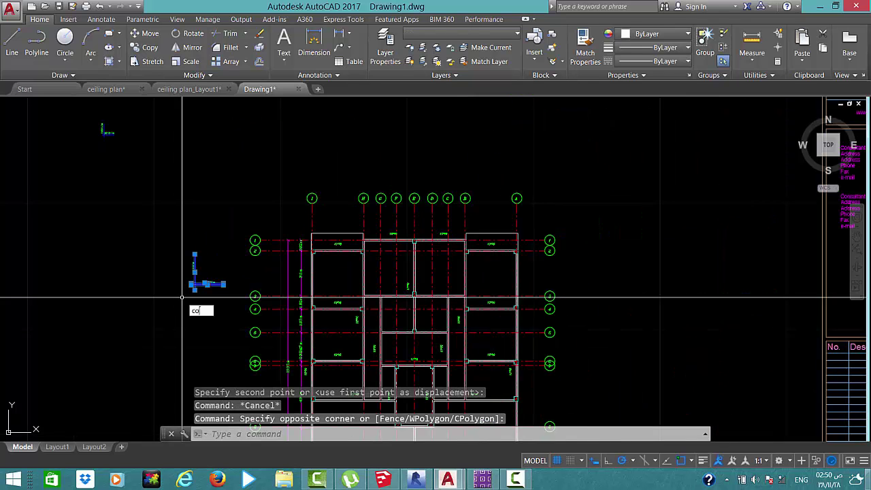
{"action": "key", "text": "Return"}
{"action": "left_click", "coordinate": [195, 295]}
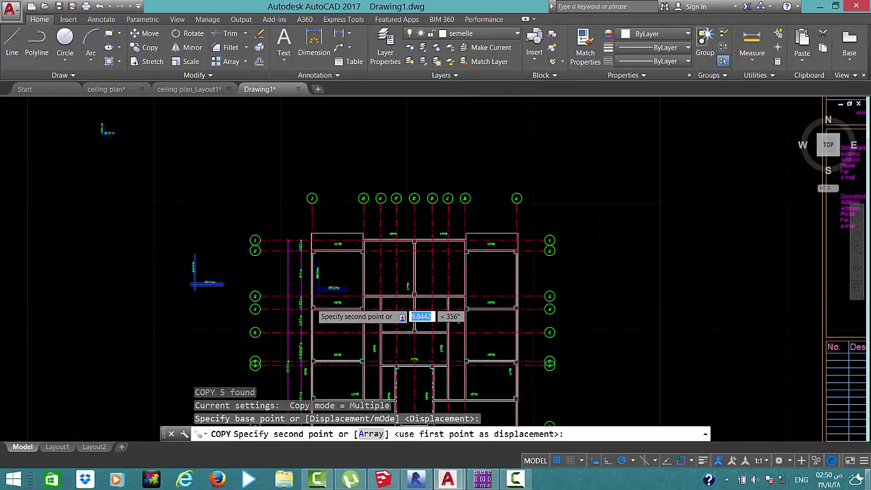
{"action": "scroll", "coordinate": [309, 302], "scroll_direction": "up", "scroll_amount": 6}
Place copies of the rebar set in three slab bays
{"action": "left_click", "coordinate": [377, 284]}
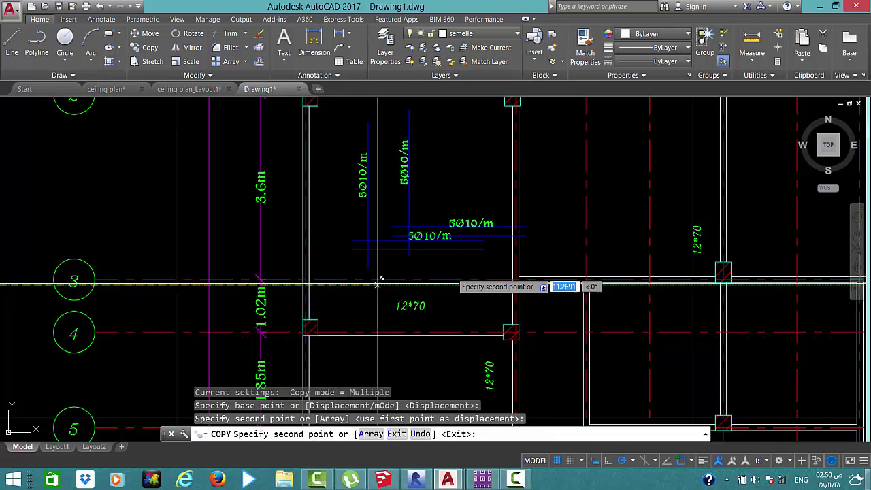
{"action": "scroll", "coordinate": [563, 275], "scroll_direction": "down", "scroll_amount": 4}
{"action": "scroll", "coordinate": [488, 276], "scroll_direction": "up", "scroll_amount": 4}
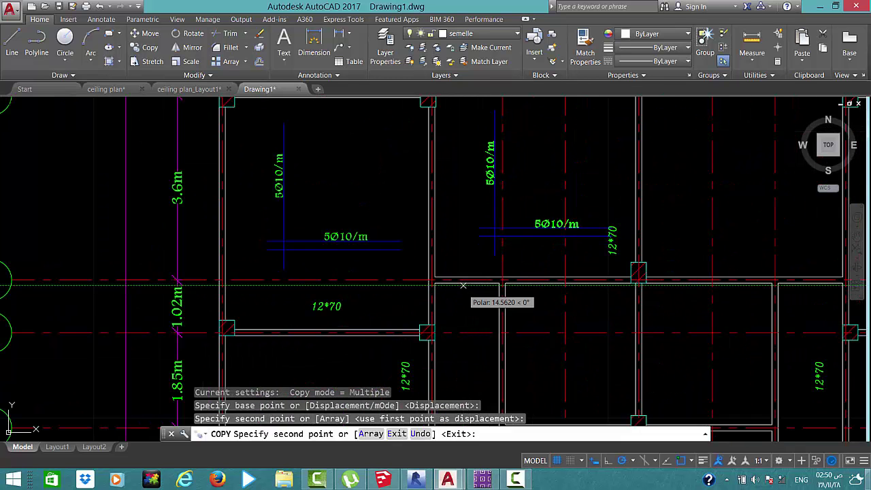
{"action": "left_click", "coordinate": [379, 284]}
{"action": "scroll", "coordinate": [563, 253], "scroll_direction": "down", "scroll_amount": 4}
{"action": "scroll", "coordinate": [591, 262], "scroll_direction": "up", "scroll_amount": 4}
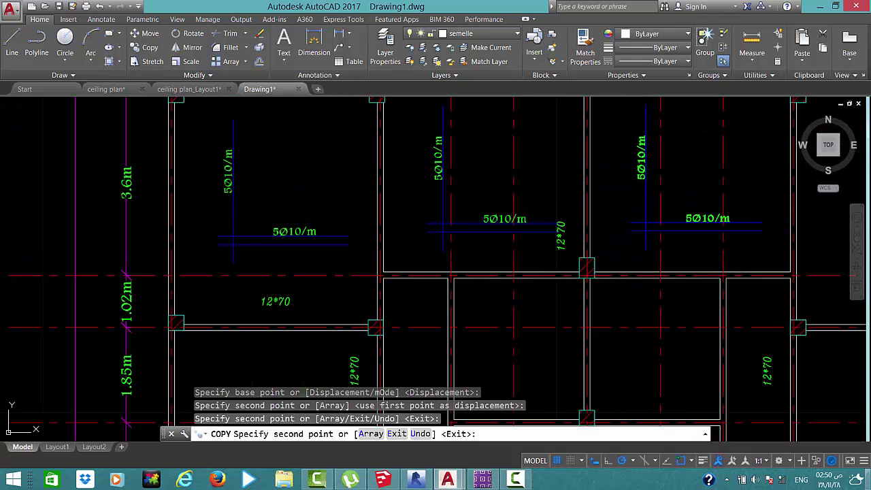
{"action": "left_click", "coordinate": [586, 267]}
{"action": "scroll", "coordinate": [586, 268], "scroll_direction": "down", "scroll_amount": 4}
{"action": "scroll", "coordinate": [613, 282], "scroll_direction": "up", "scroll_amount": 1}
{"action": "scroll", "coordinate": [530, 290], "scroll_direction": "up", "scroll_amount": 4}
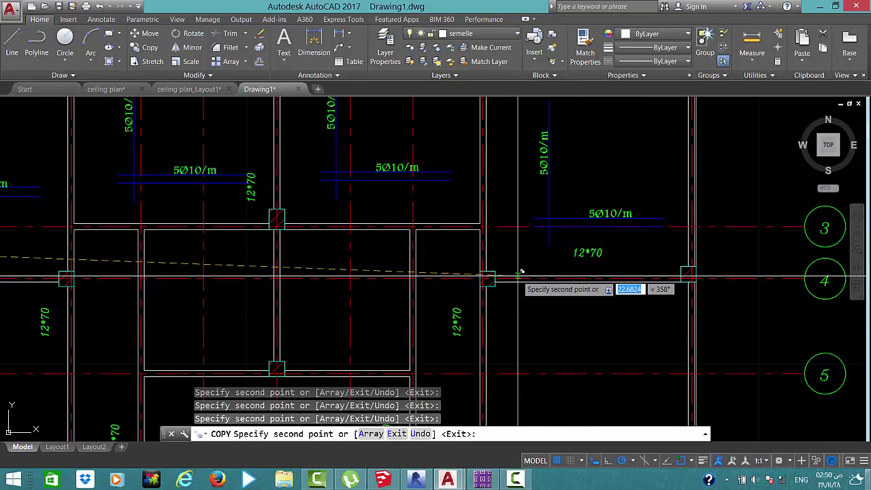
{"action": "scroll", "coordinate": [521, 273], "scroll_direction": "down", "scroll_amount": 4}
{"action": "scroll", "coordinate": [525, 350], "scroll_direction": "down", "scroll_amount": 1}
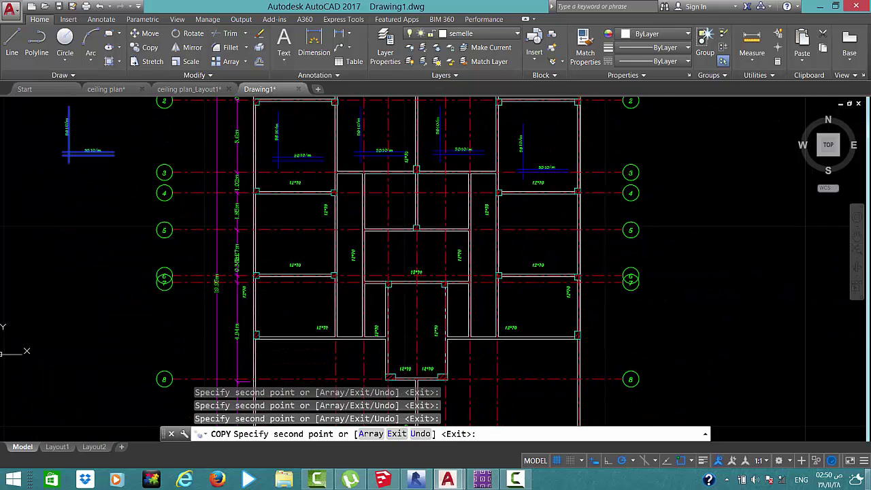
{"action": "scroll", "coordinate": [508, 258], "scroll_direction": "up", "scroll_amount": 4}
{"action": "scroll", "coordinate": [508, 261], "scroll_direction": "down", "scroll_amount": 3}
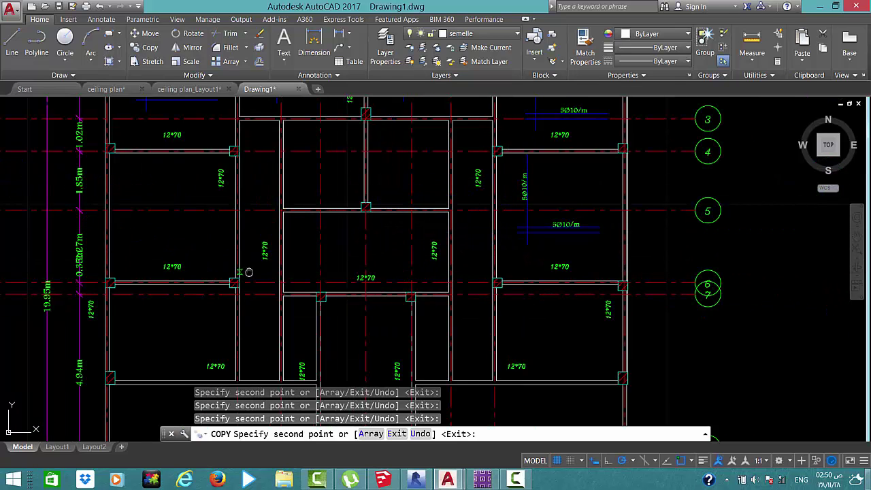
Place two more copies in the central bays between grids 4 and 5, then finish
{"action": "middle_click_drag", "start_coordinate": [162, 278], "coordinate": [248, 270]}
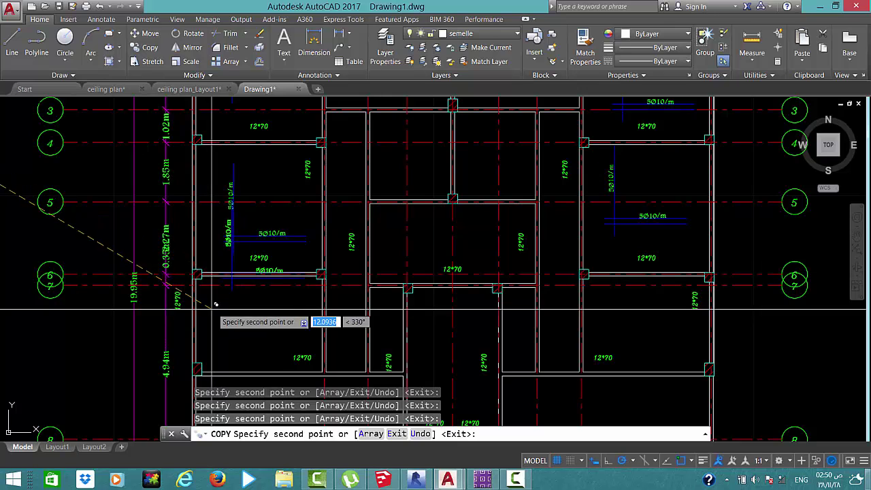
{"action": "middle_click_drag", "start_coordinate": [204, 299], "coordinate": [235, 235]}
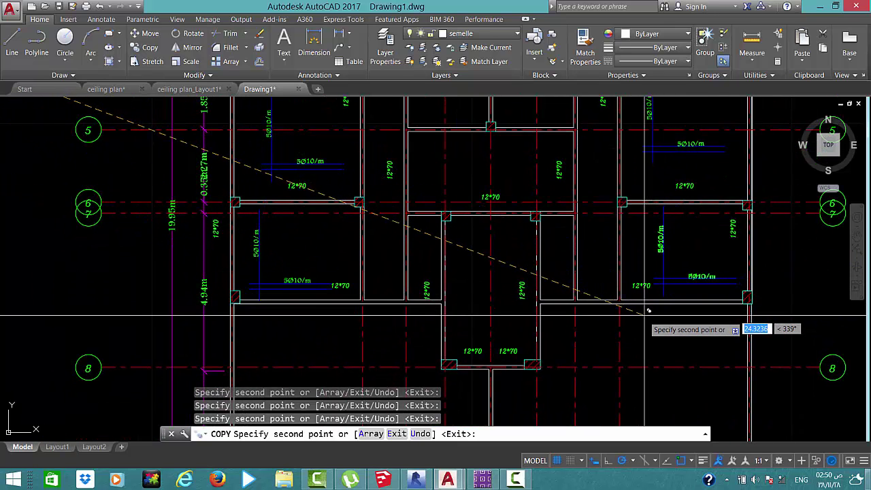
{"action": "middle_click_drag", "start_coordinate": [605, 344], "coordinate": [621, 305]}
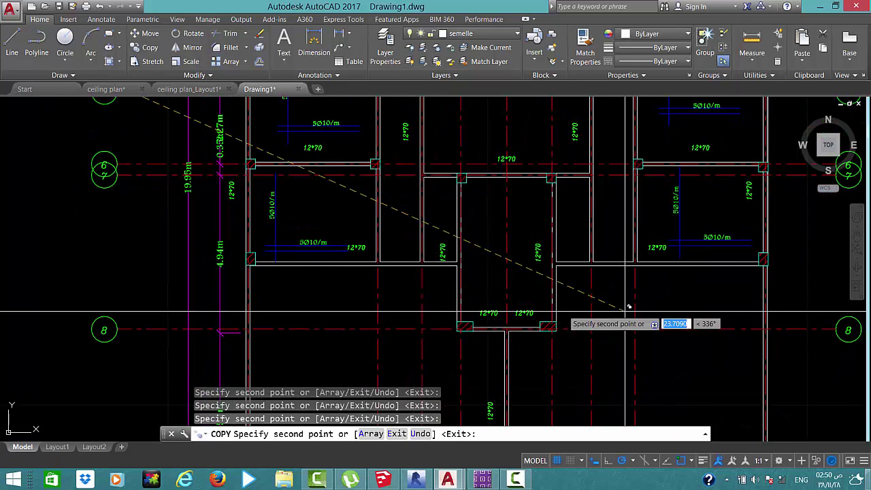
{"action": "scroll", "coordinate": [528, 305], "scroll_direction": "down", "scroll_amount": 7}
{"action": "scroll", "coordinate": [538, 347], "scroll_direction": "up", "scroll_amount": 5}
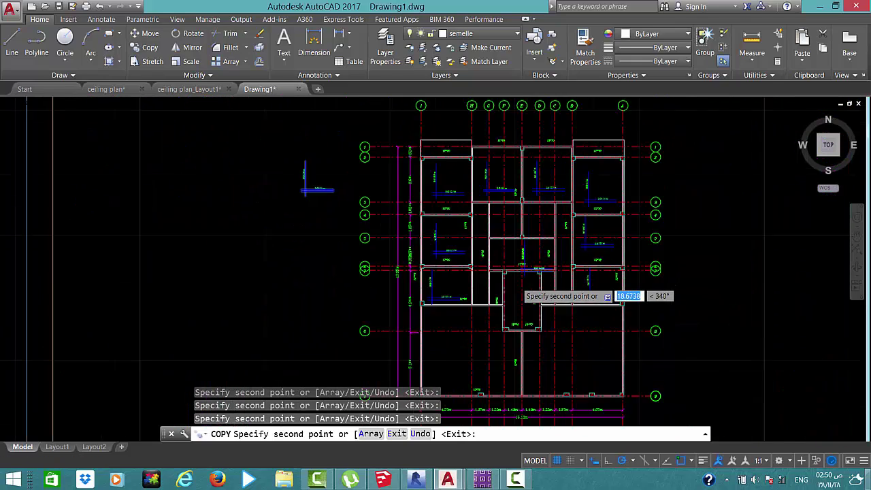
{"action": "scroll", "coordinate": [506, 267], "scroll_direction": "up", "scroll_amount": 2}
{"action": "scroll", "coordinate": [502, 260], "scroll_direction": "up", "scroll_amount": 2}
{"action": "scroll", "coordinate": [501, 260], "scroll_direction": "down", "scroll_amount": 2}
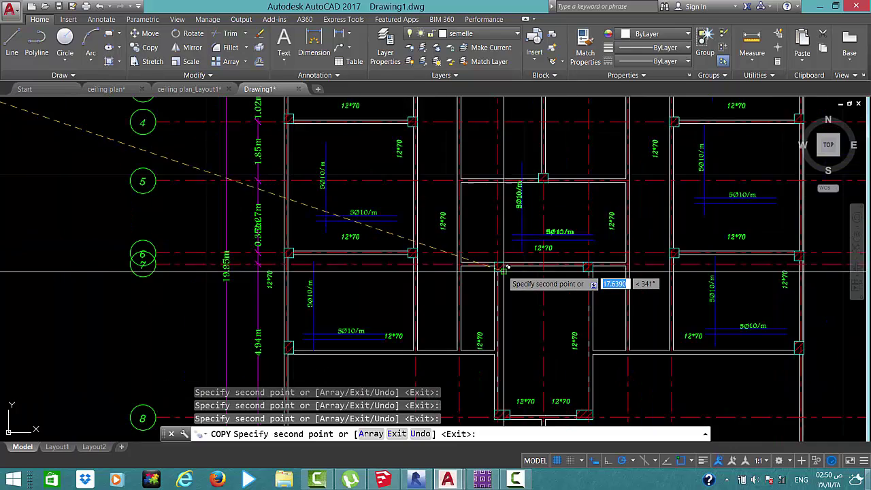
{"action": "scroll", "coordinate": [490, 265], "scroll_direction": "down", "scroll_amount": 4}
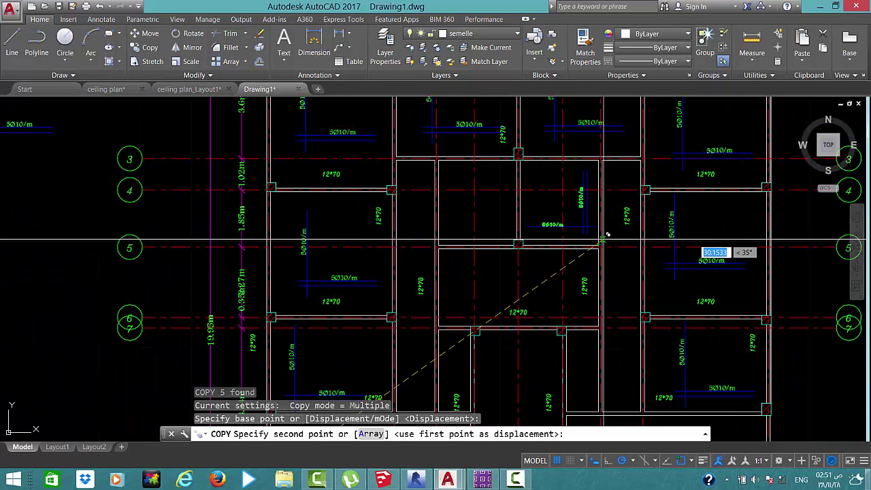
{"action": "left_click", "coordinate": [605, 236]}
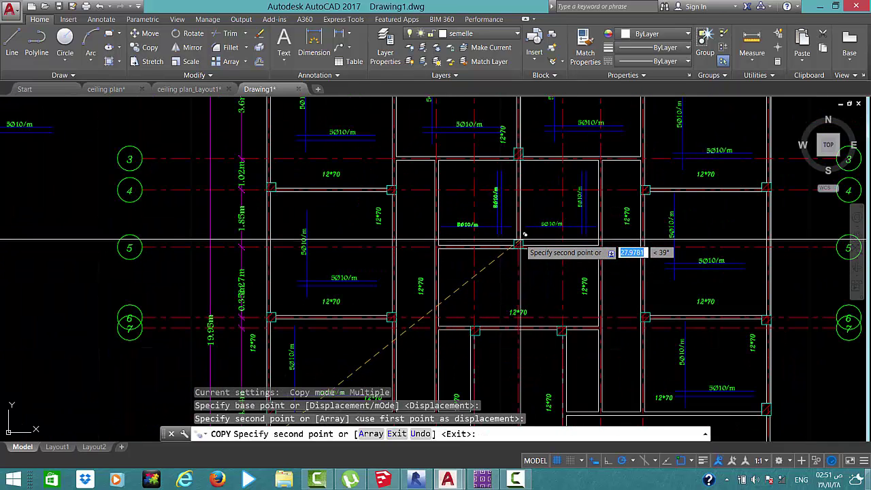
{"action": "left_click", "coordinate": [564, 251]}
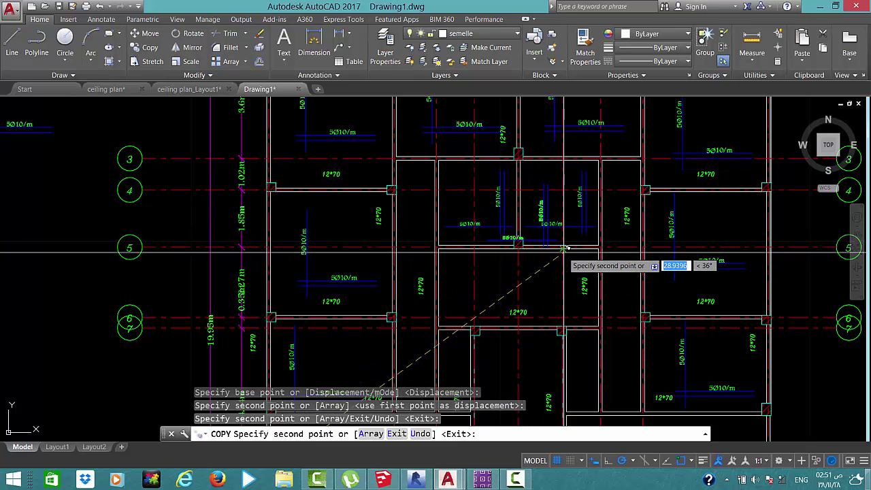
{"action": "key", "text": "Escape"}
{"action": "scroll", "coordinate": [470, 252], "scroll_direction": "down", "scroll_amount": 5}
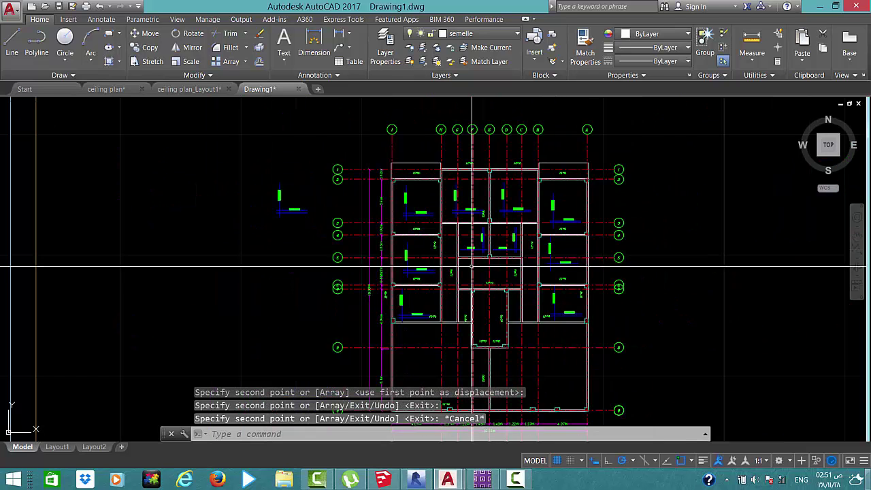
{"action": "scroll", "coordinate": [543, 243], "scroll_direction": "up", "scroll_amount": 2}
{"action": "scroll", "coordinate": [543, 243], "scroll_direction": "up", "scroll_amount": 4}
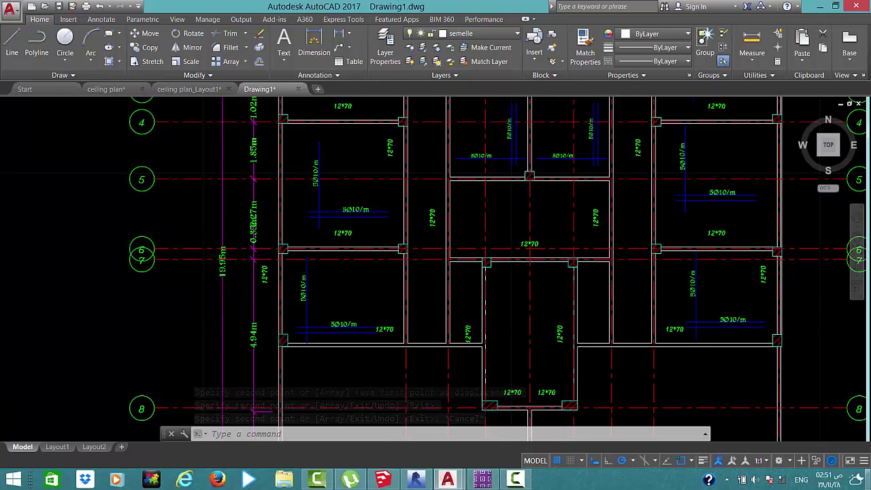
{"action": "scroll", "coordinate": [546, 327], "scroll_direction": "down", "scroll_amount": 3}
{"action": "middle_click_drag", "start_coordinate": [564, 313], "coordinate": [567, 256]}
{"action": "scroll", "coordinate": [640, 233], "scroll_direction": "up", "scroll_amount": 1}
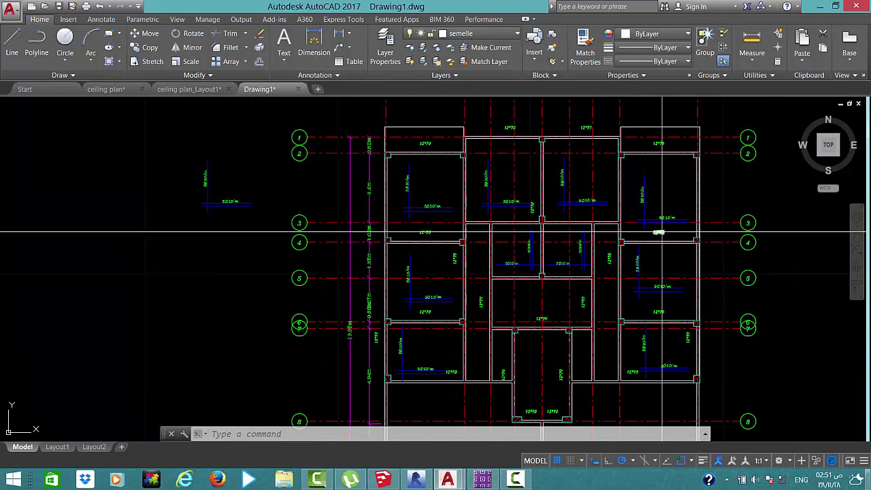
{"action": "scroll", "coordinate": [661, 217], "scroll_direction": "up", "scroll_amount": 3}
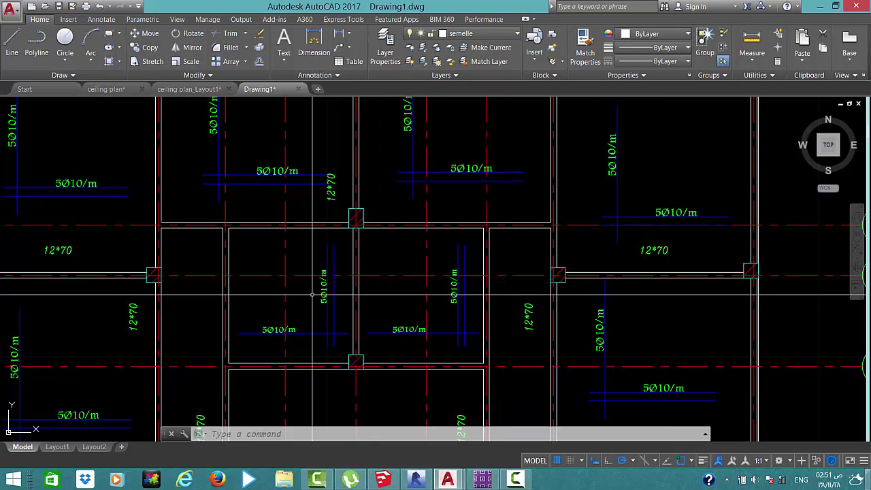
{"action": "scroll", "coordinate": [313, 294], "scroll_direction": "up", "scroll_amount": 1}
{"action": "scroll", "coordinate": [712, 270], "scroll_direction": "down", "scroll_amount": 1}
{"action": "scroll", "coordinate": [351, 328], "scroll_direction": "down", "scroll_amount": 5}
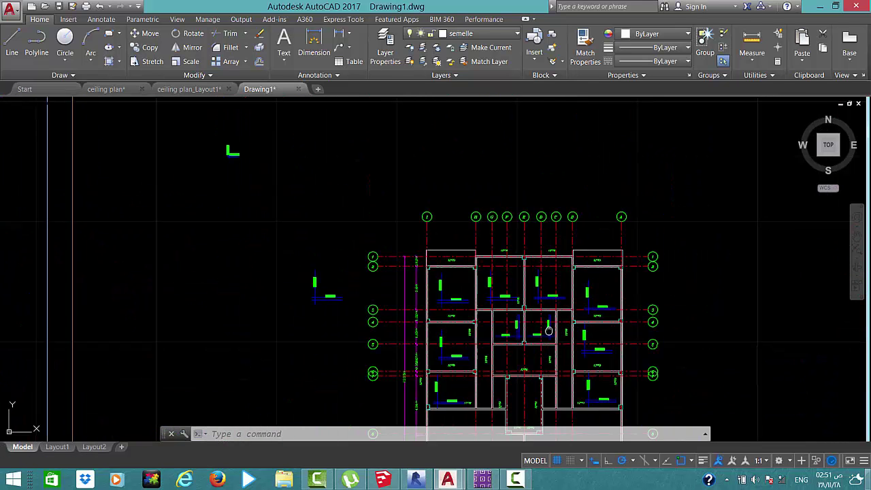
{"action": "middle_click_drag", "start_coordinate": [352, 328], "coordinate": [386, 294]}
{"action": "scroll", "coordinate": [573, 319], "scroll_direction": "up", "scroll_amount": 3}
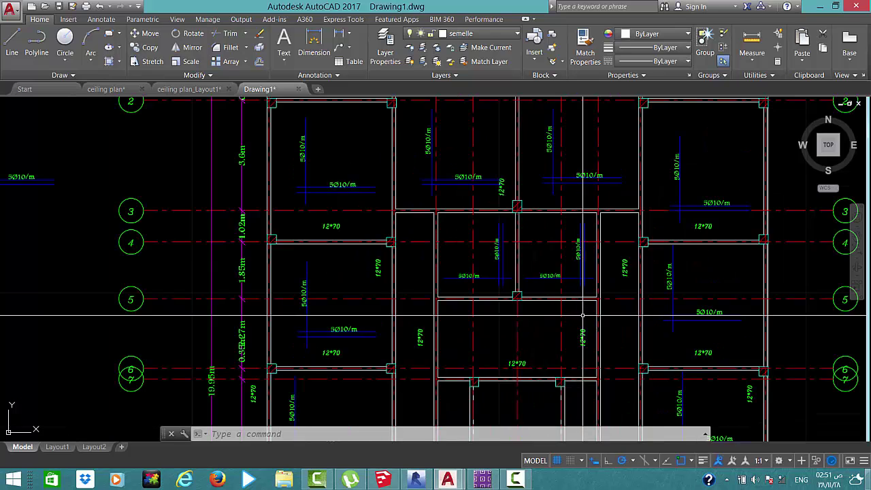
{"action": "scroll", "coordinate": [607, 334], "scroll_direction": "down", "scroll_amount": 3}
{"action": "scroll", "coordinate": [280, 127], "scroll_direction": "up", "scroll_amount": 5}
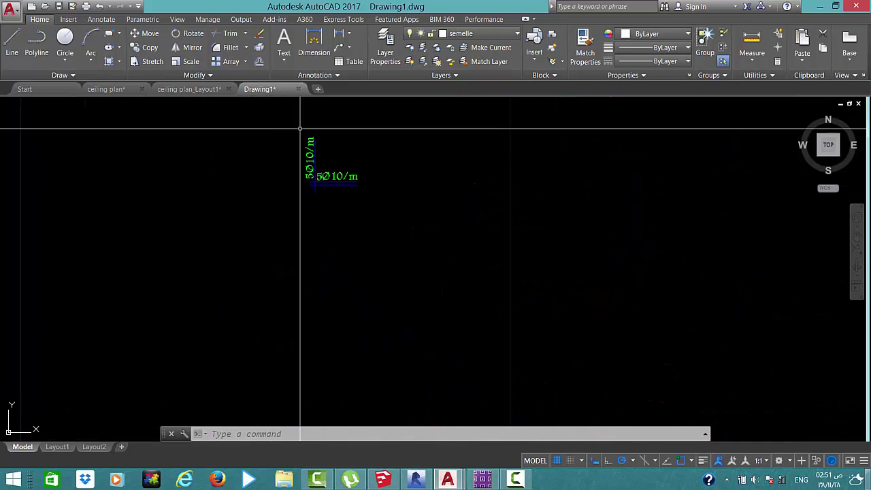
{"action": "left_click", "coordinate": [302, 112]}
Copy the standalone 5Ø10/m rebar symbol into four more lower slab panels
{"action": "left_click", "coordinate": [380, 216]}
{"action": "type", "text": "co"}
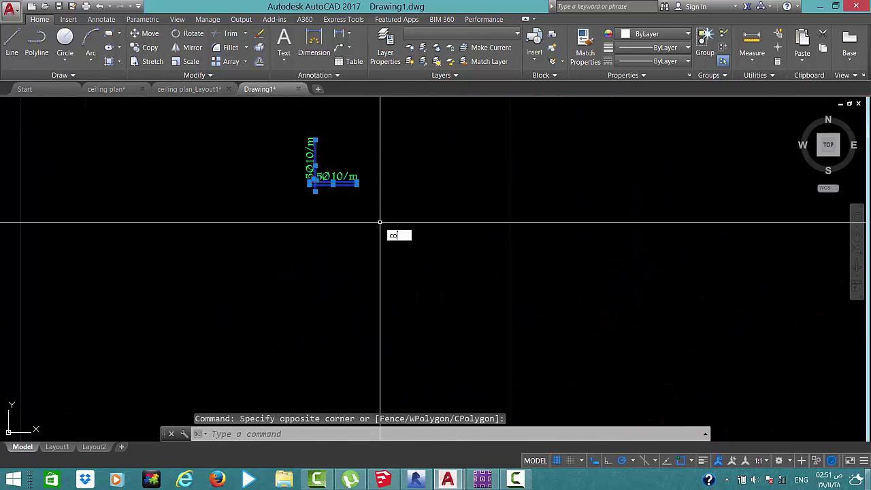
{"action": "key", "text": "Return"}
{"action": "left_click", "coordinate": [347, 195]}
{"action": "scroll", "coordinate": [510, 359], "scroll_direction": "down", "scroll_amount": 3}
{"action": "middle_click_drag", "start_coordinate": [509, 360], "coordinate": [395, 182]}
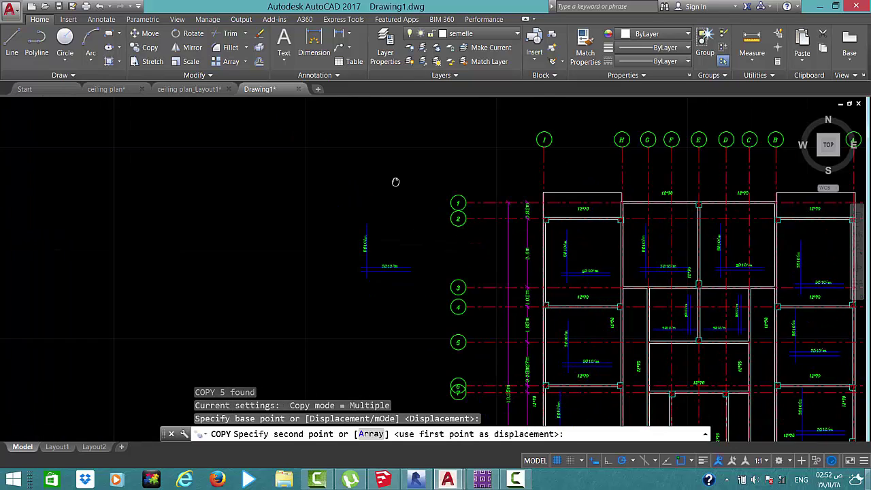
{"action": "scroll", "coordinate": [612, 349], "scroll_direction": "up", "scroll_amount": 4}
{"action": "middle_click_drag", "start_coordinate": [632, 360], "coordinate": [556, 150]}
{"action": "left_click", "coordinate": [640, 273]}
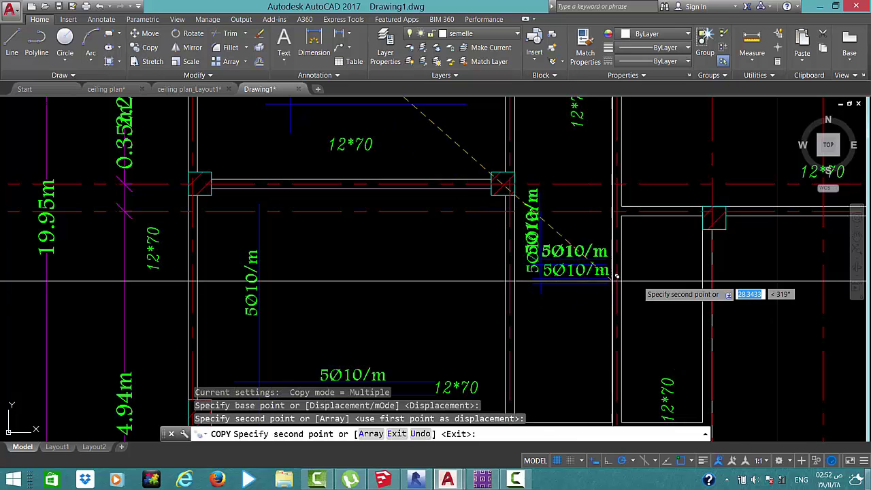
{"action": "scroll", "coordinate": [579, 269], "scroll_direction": "down", "scroll_amount": 3}
{"action": "scroll", "coordinate": [614, 272], "scroll_direction": "up", "scroll_amount": 3}
{"action": "scroll", "coordinate": [587, 273], "scroll_direction": "up", "scroll_amount": 2}
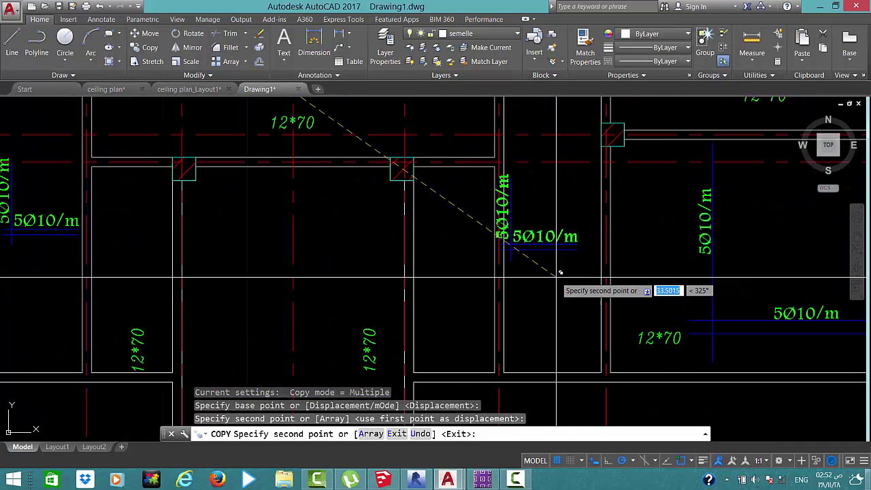
{"action": "left_click", "coordinate": [575, 270]}
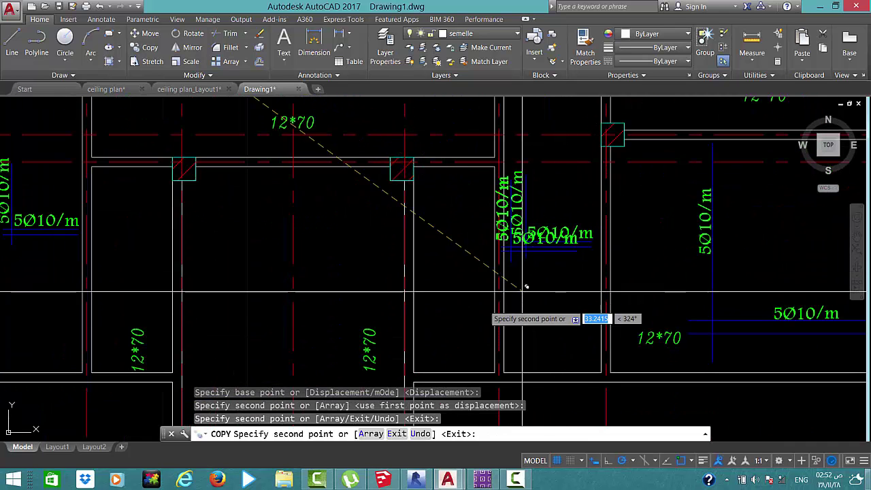
{"action": "left_click", "coordinate": [474, 314]}
{"action": "middle_click_drag", "start_coordinate": [398, 321], "coordinate": [639, 261]}
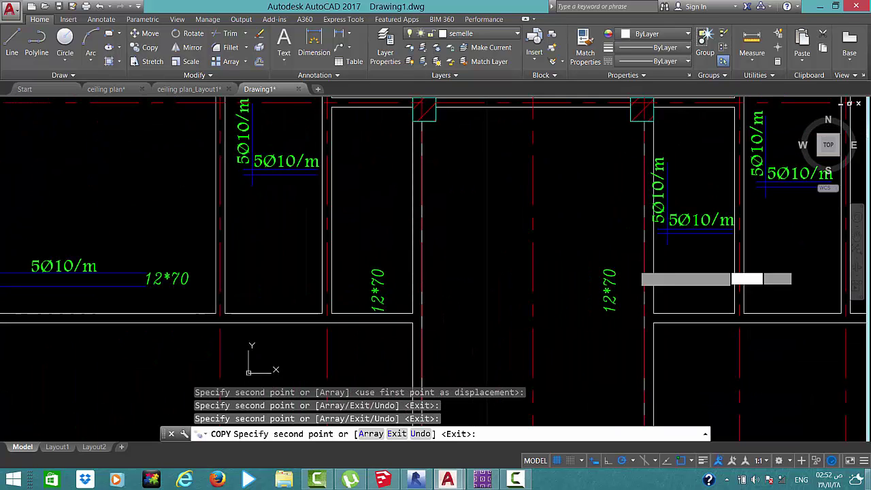
{"action": "left_click", "coordinate": [391, 270]}
{"action": "scroll", "coordinate": [421, 204], "scroll_direction": "down", "scroll_amount": 4}
{"action": "scroll", "coordinate": [409, 252], "scroll_direction": "down", "scroll_amount": 4}
{"action": "scroll", "coordinate": [435, 249], "scroll_direction": "down", "scroll_amount": 2}
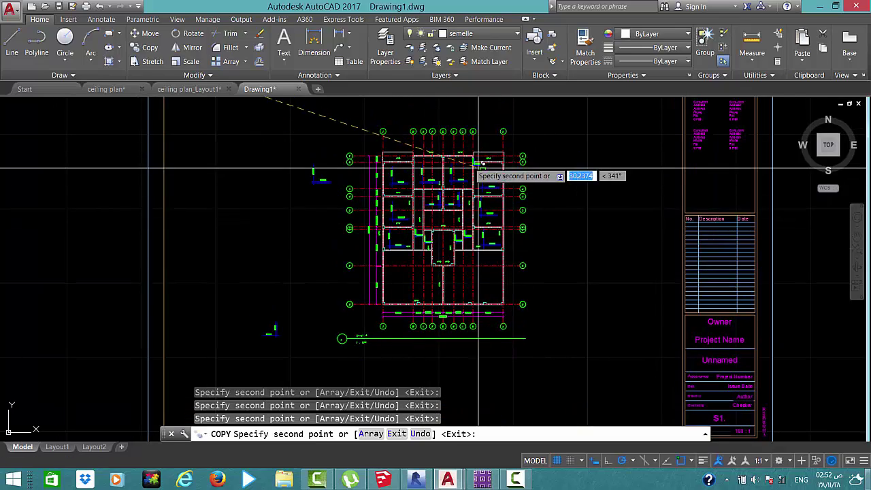
{"action": "scroll", "coordinate": [470, 160], "scroll_direction": "up", "scroll_amount": 3}
{"action": "scroll", "coordinate": [333, 160], "scroll_direction": "up", "scroll_amount": 2}
{"action": "key", "text": "Escape"}
Copy the horizontal 5Ø10/m rebar with its label to a spot above the 12*70 beam
{"action": "scroll", "coordinate": [386, 206], "scroll_direction": "down", "scroll_amount": 3}
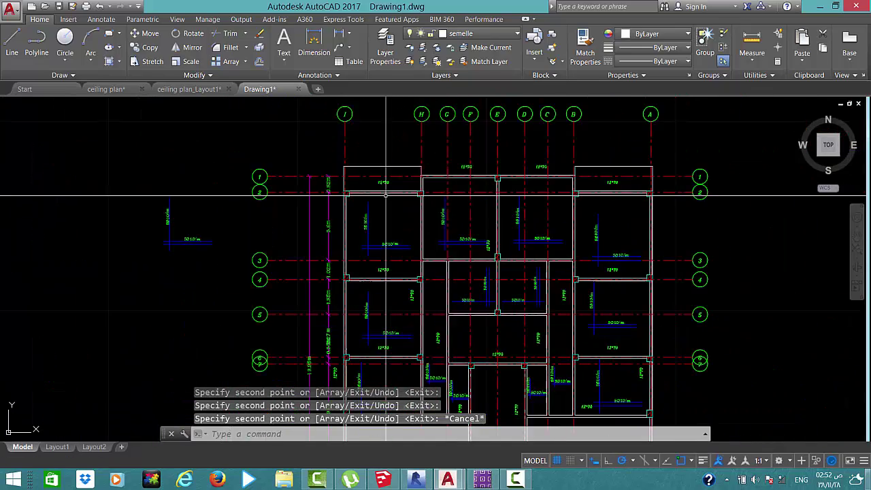
{"action": "scroll", "coordinate": [385, 206], "scroll_direction": "down", "scroll_amount": 3}
{"action": "scroll", "coordinate": [386, 207], "scroll_direction": "down", "scroll_amount": 3}
{"action": "scroll", "coordinate": [385, 206], "scroll_direction": "up", "scroll_amount": 2}
{"action": "scroll", "coordinate": [476, 218], "scroll_direction": "up", "scroll_amount": 2}
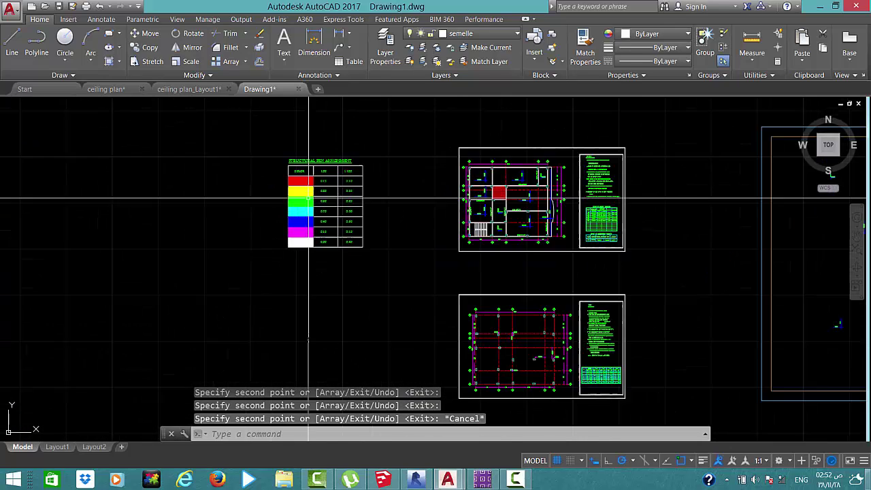
{"action": "scroll", "coordinate": [599, 227], "scroll_direction": "up", "scroll_amount": 2}
{"action": "scroll", "coordinate": [673, 236], "scroll_direction": "up", "scroll_amount": 1}
{"action": "scroll", "coordinate": [673, 236], "scroll_direction": "up", "scroll_amount": 3}
{"action": "scroll", "coordinate": [496, 211], "scroll_direction": "up", "scroll_amount": 3}
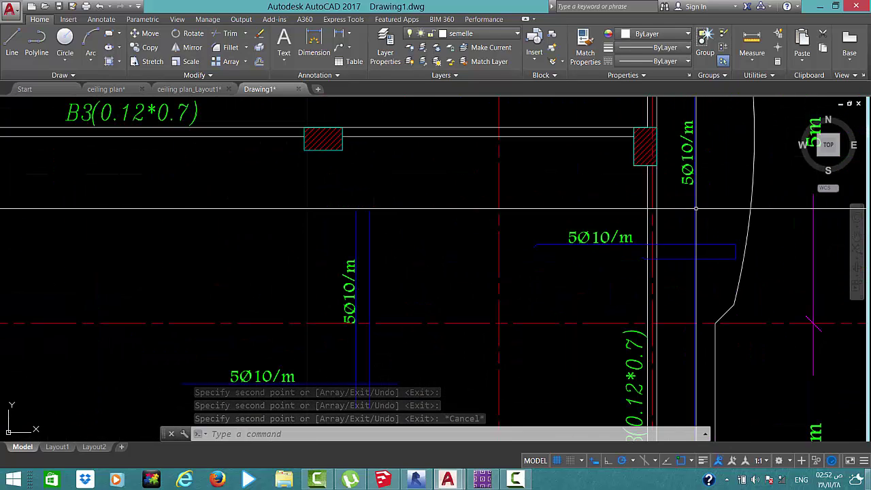
{"action": "left_click", "coordinate": [495, 221]}
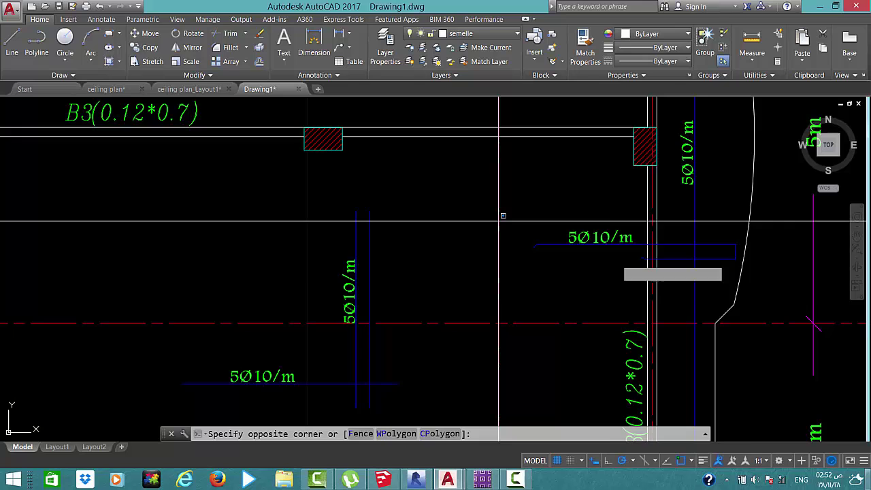
{"action": "left_click", "coordinate": [756, 283]}
{"action": "type", "text": "co"}
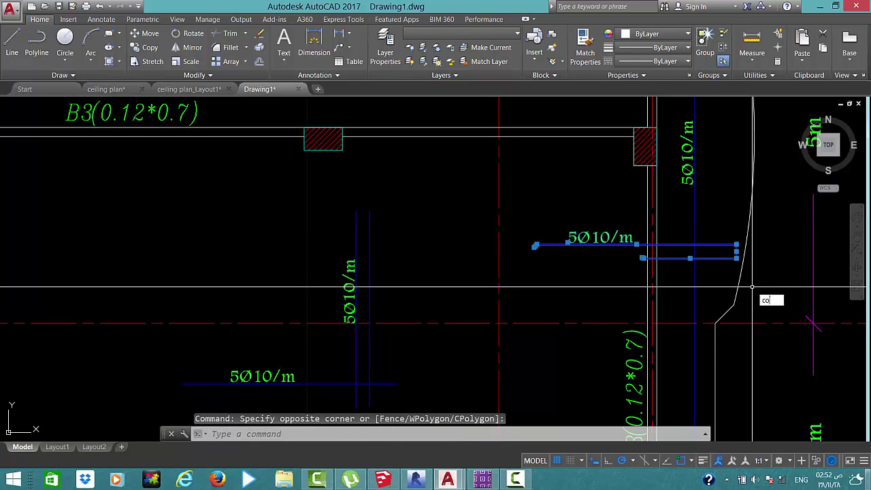
{"action": "key", "text": "Return"}
{"action": "left_click", "coordinate": [605, 290]}
{"action": "scroll", "coordinate": [612, 291], "scroll_direction": "down", "scroll_amount": 3}
{"action": "scroll", "coordinate": [629, 292], "scroll_direction": "down", "scroll_amount": 3}
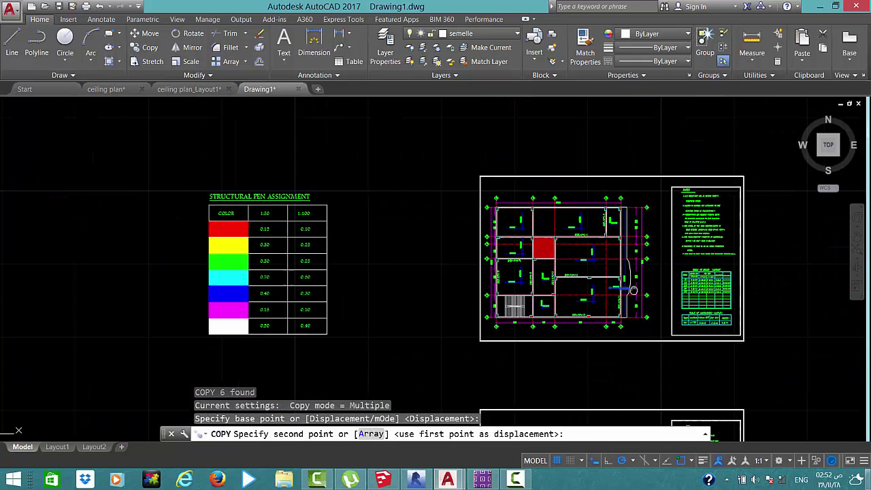
{"action": "scroll", "coordinate": [633, 291], "scroll_direction": "up", "scroll_amount": 3}
{"action": "scroll", "coordinate": [650, 320], "scroll_direction": "up", "scroll_amount": 4}
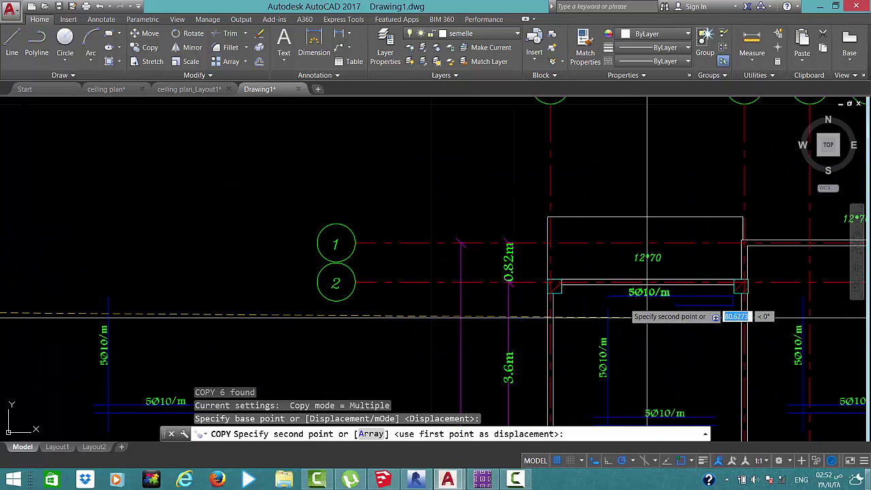
{"action": "left_click", "coordinate": [565, 205]}
{"action": "key", "text": "Escape"}
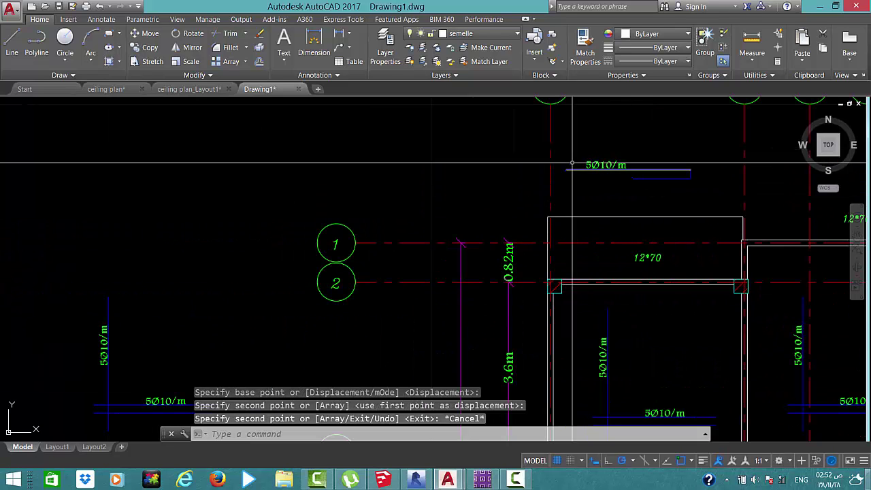
Rotate the copied rebar and label to vertical with ROTATE
{"action": "left_click", "coordinate": [700, 198]}
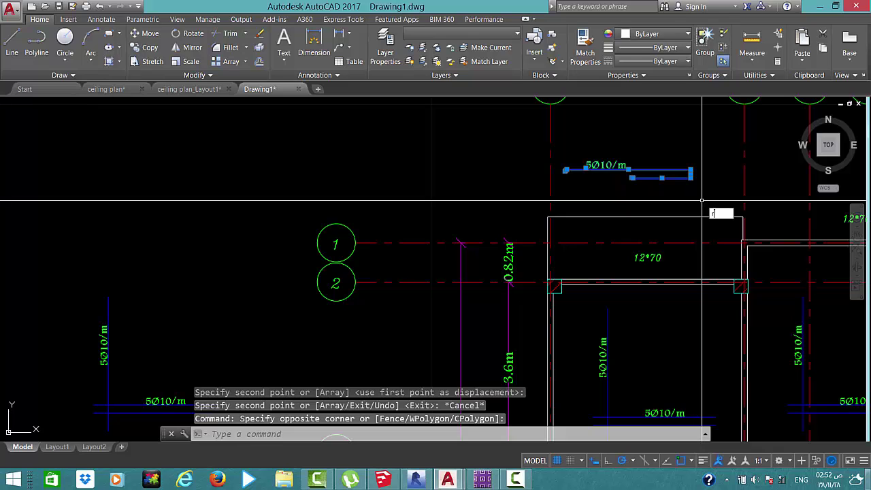
{"action": "type", "text": "ro"}
{"action": "key", "text": "Return"}
{"action": "left_click", "coordinate": [655, 206]}
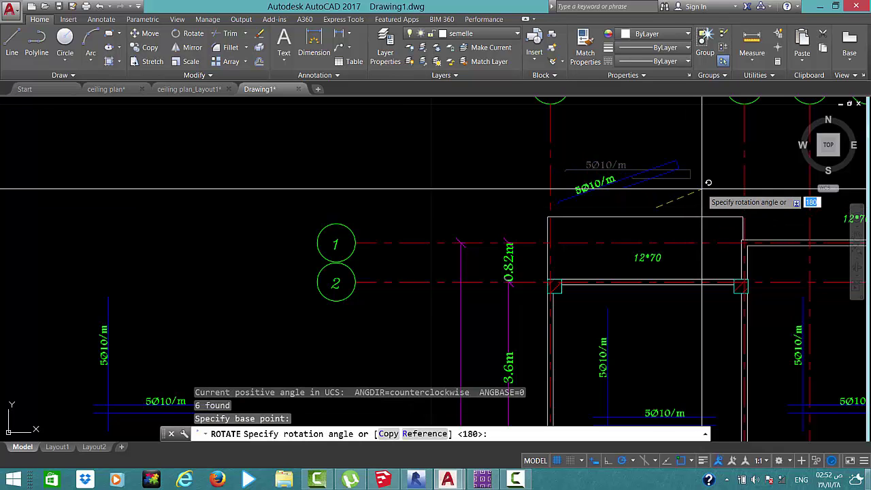
{"action": "left_click", "coordinate": [655, 145]}
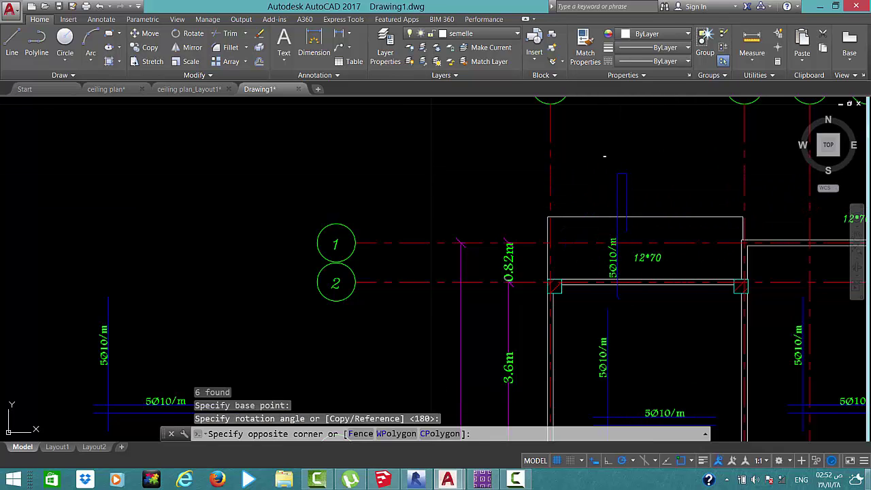
Begin moving the vertical rebar, then cancel and leave it in place
{"action": "left_click", "coordinate": [634, 301]}
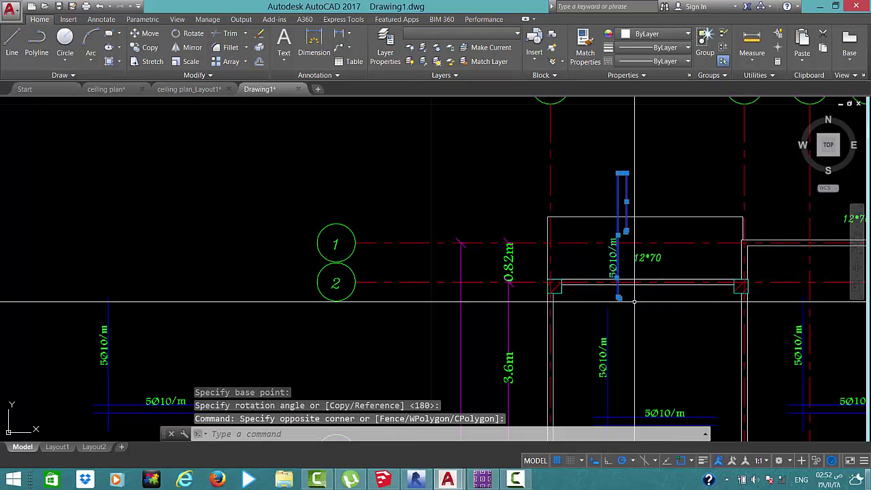
{"action": "type", "text": "m"}
{"action": "key", "text": "Return"}
{"action": "left_click", "coordinate": [621, 174]}
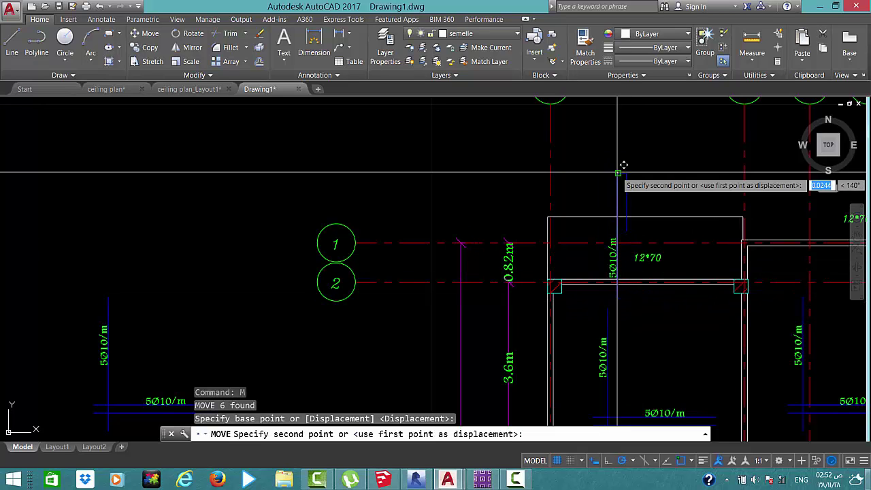
{"action": "scroll", "coordinate": [621, 222], "scroll_direction": "up", "scroll_amount": 2}
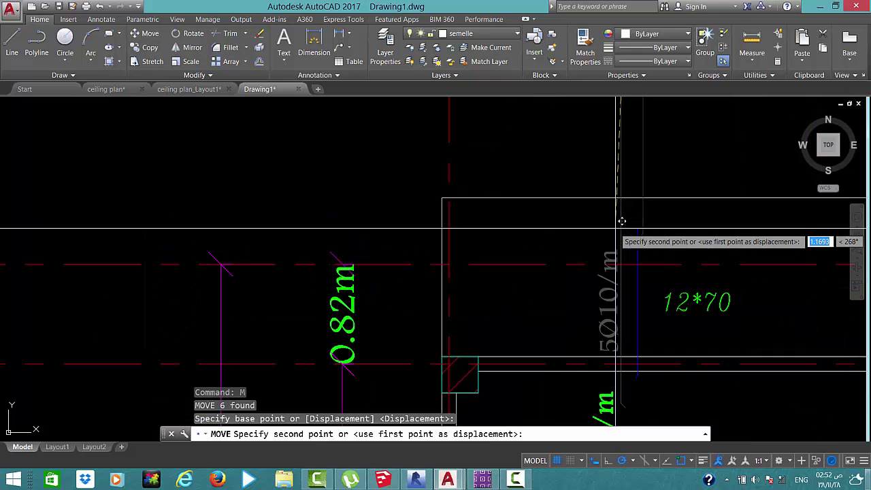
{"action": "key", "text": "Escape"}
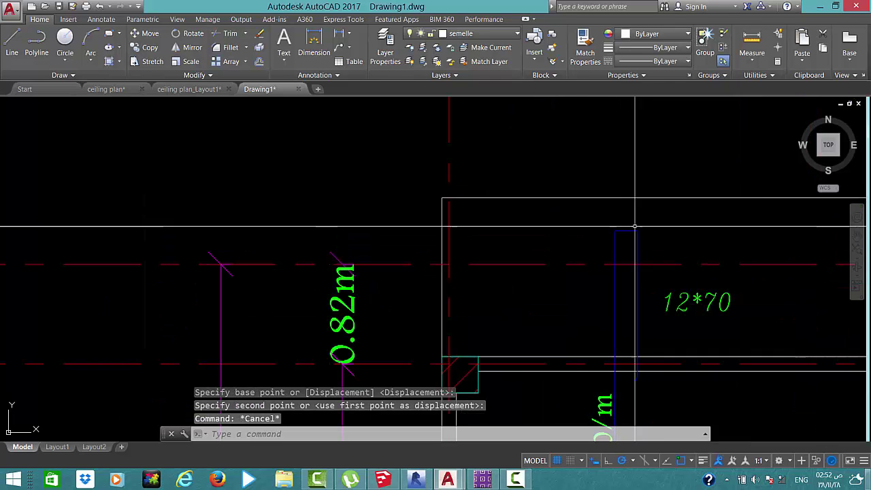
{"action": "type", "text": "s"}
Stretch the vertical bar's top end up into the 12*70 beam
{"action": "key", "text": "Return"}
{"action": "left_click", "coordinate": [651, 222]}
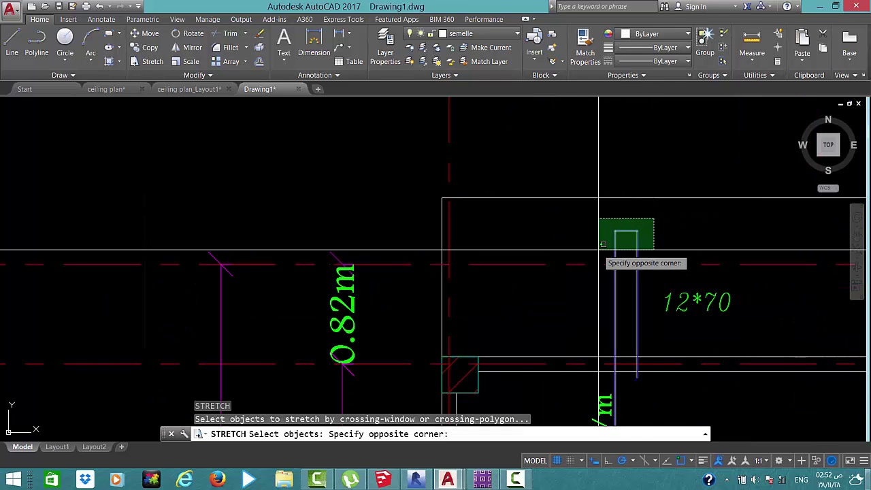
{"action": "left_click", "coordinate": [599, 247]}
{"action": "key", "text": "Return"}
{"action": "left_click", "coordinate": [599, 247]}
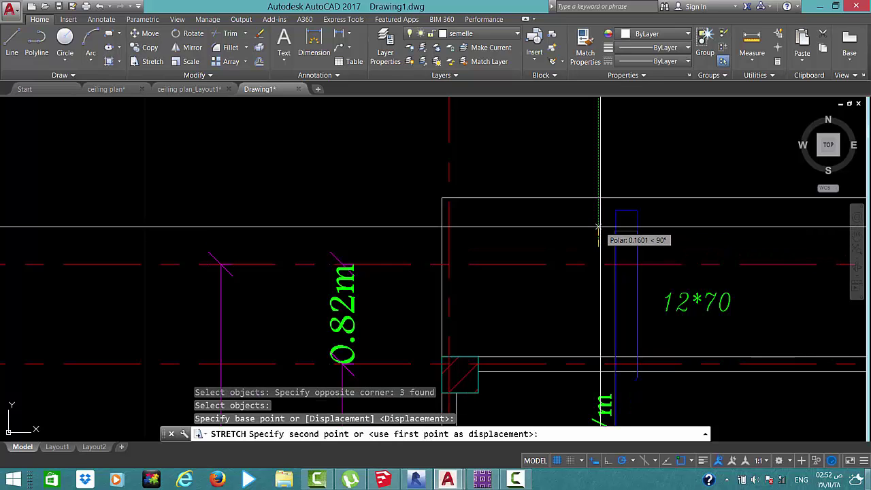
{"action": "left_click", "coordinate": [598, 220]}
{"action": "scroll", "coordinate": [591, 244], "scroll_direction": "down", "scroll_amount": 4}
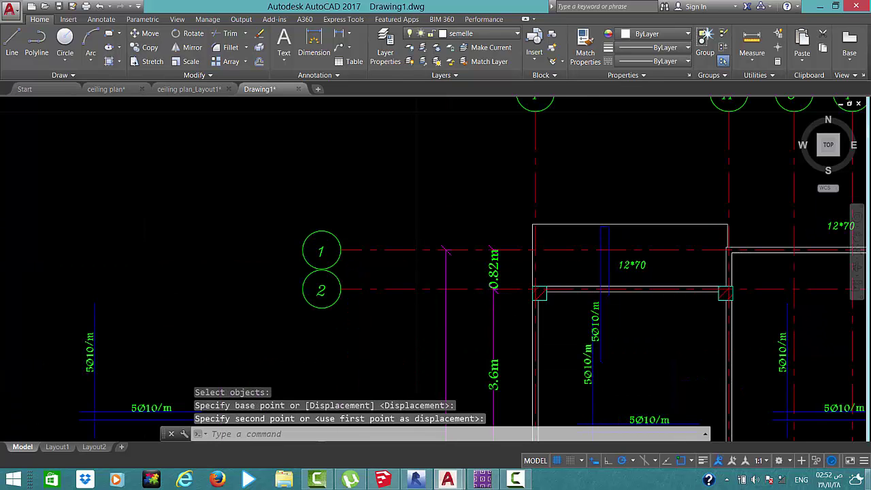
{"action": "scroll", "coordinate": [653, 234], "scroll_direction": "up", "scroll_amount": 3}
{"action": "middle_click_drag", "start_coordinate": [650, 303], "coordinate": [653, 234]}
Stretch the vertical bar's lower end to its new position
{"action": "key", "text": "Return"}
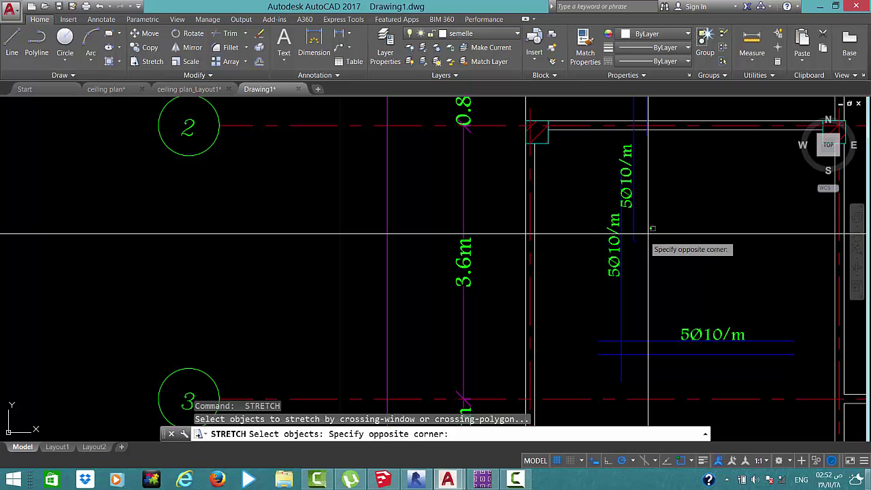
{"action": "left_click", "coordinate": [648, 249]}
{"action": "key", "text": "Return"}
{"action": "left_click", "coordinate": [653, 239]}
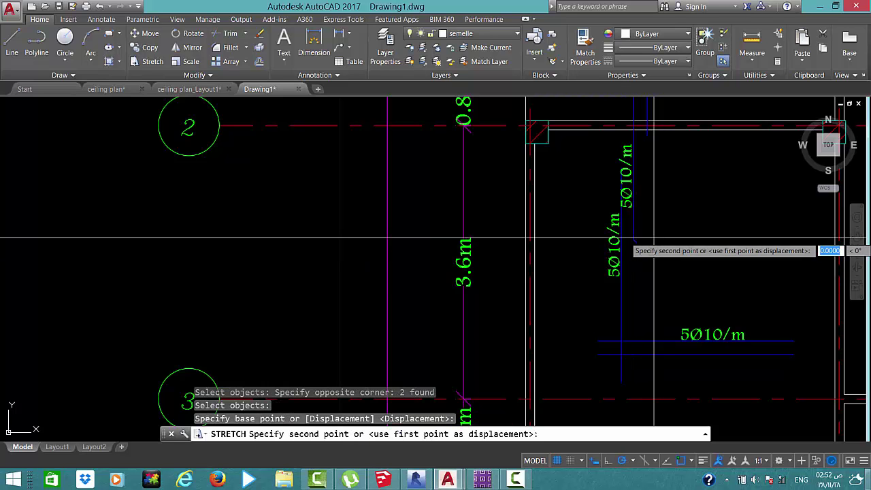
{"action": "left_click", "coordinate": [652, 265]}
{"action": "scroll", "coordinate": [649, 215], "scroll_direction": "down", "scroll_amount": 3}
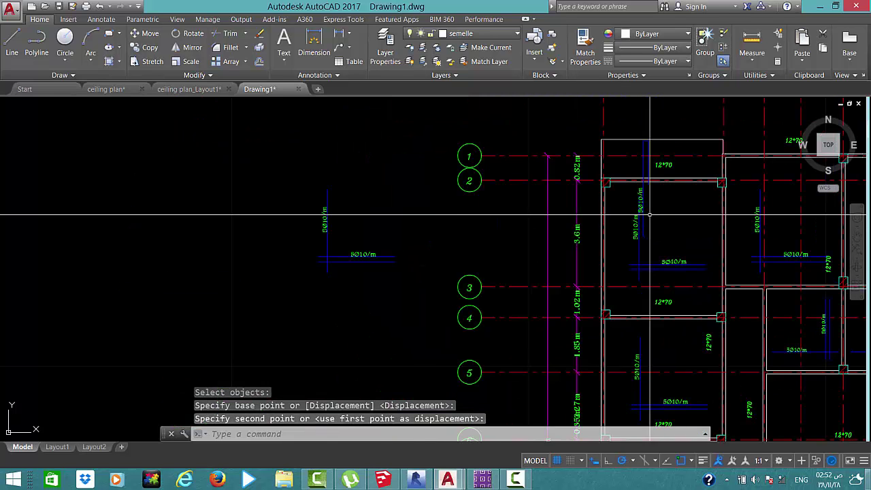
{"action": "scroll", "coordinate": [605, 151], "scroll_direction": "up", "scroll_amount": 3}
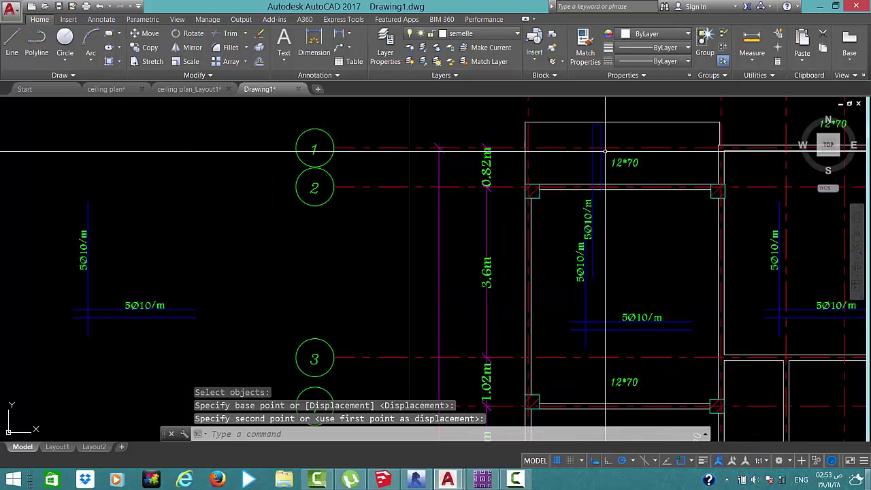
{"action": "left_click", "coordinate": [583, 113]}
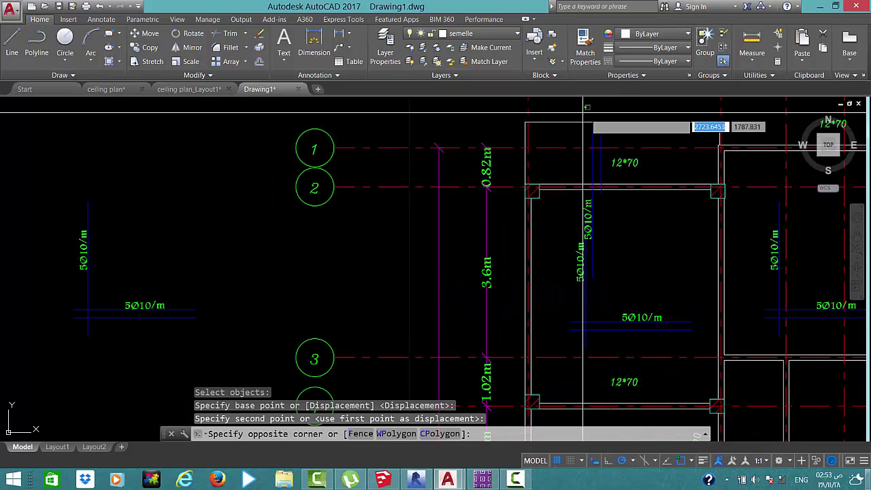
{"action": "left_click", "coordinate": [621, 288]}
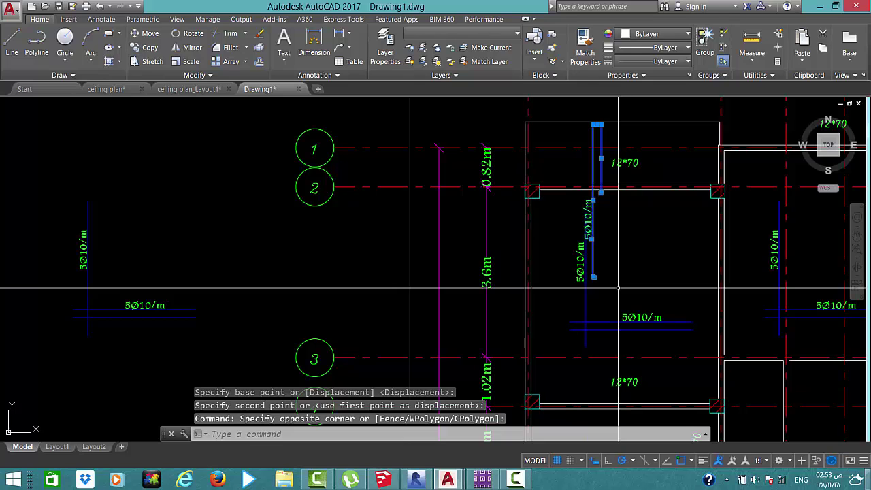
{"action": "type", "text": "co"}
{"action": "key", "text": "Return"}
{"action": "left_click", "coordinate": [631, 210]}
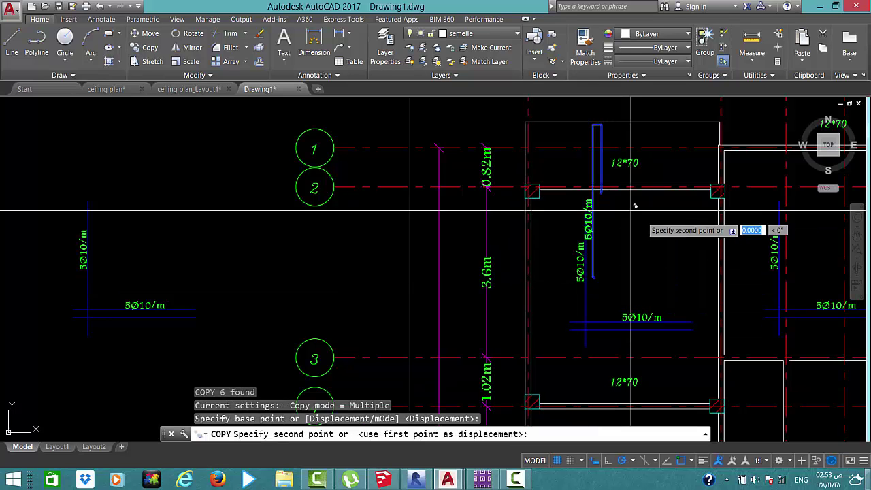
{"action": "middle_click_drag", "start_coordinate": [714, 234], "coordinate": [501, 250]}
{"action": "middle_click_drag", "start_coordinate": [701, 233], "coordinate": [295, 237]}
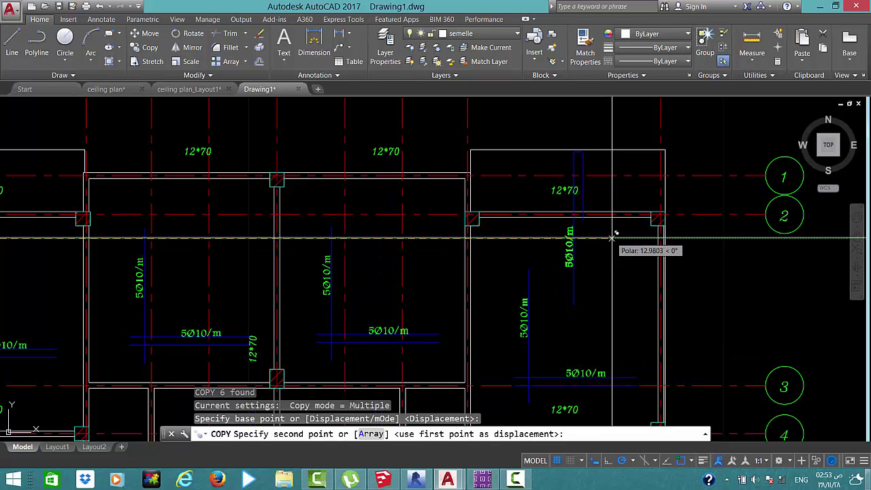
{"action": "key", "text": "Escape"}
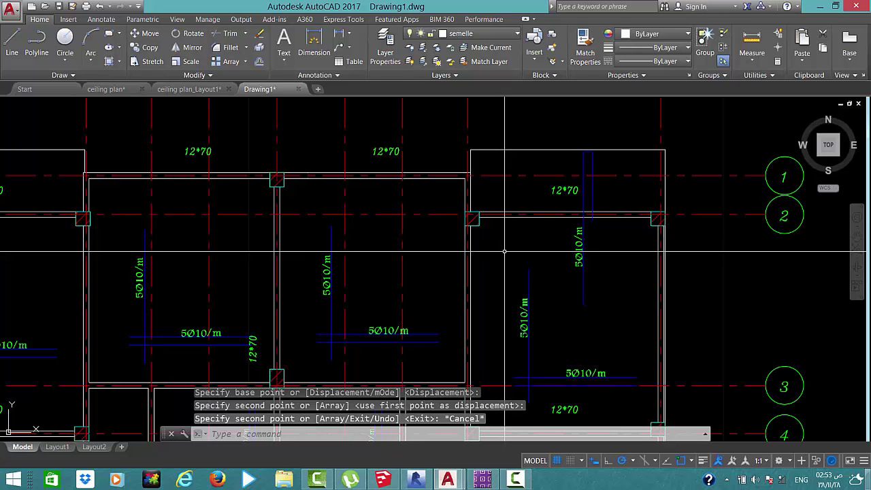
{"action": "scroll", "coordinate": [599, 225], "scroll_direction": "up", "scroll_amount": 2}
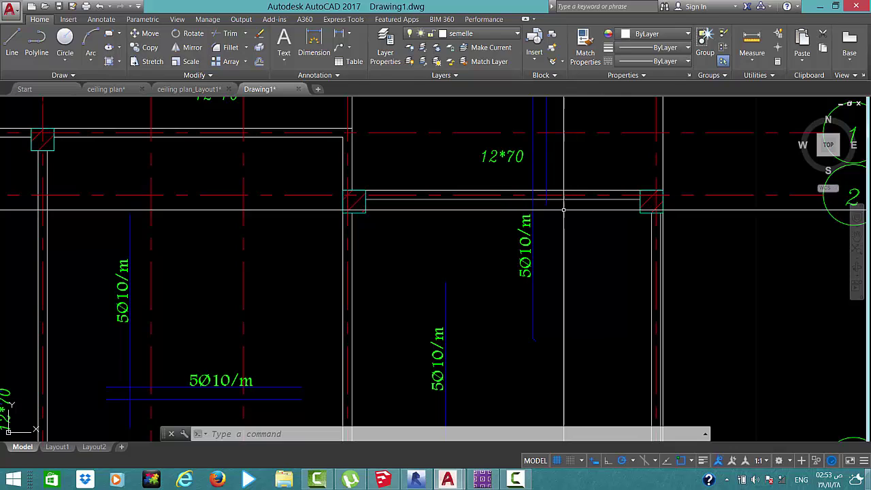
{"action": "scroll", "coordinate": [532, 289], "scroll_direction": "down", "scroll_amount": 4}
Mirror the vertical rebar near axis A about a vertical line, deleting the original
{"action": "left_click", "coordinate": [525, 313]}
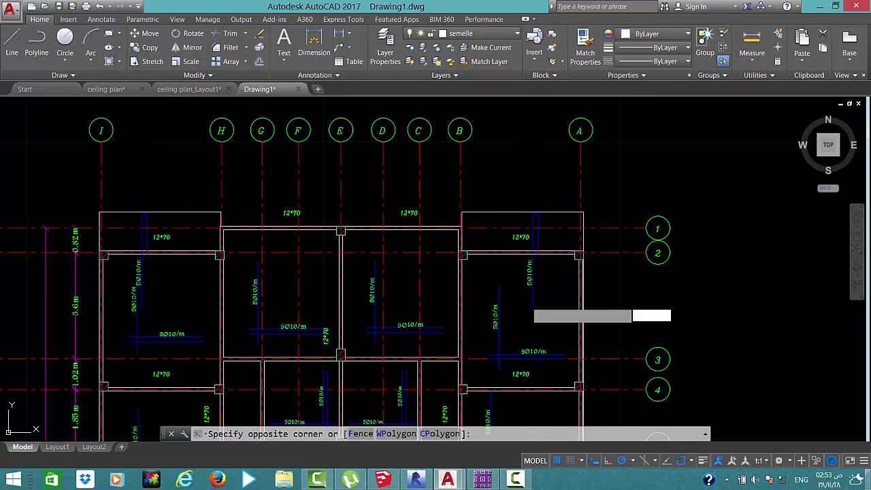
{"action": "left_click", "coordinate": [551, 206]}
{"action": "type", "text": "mi"}
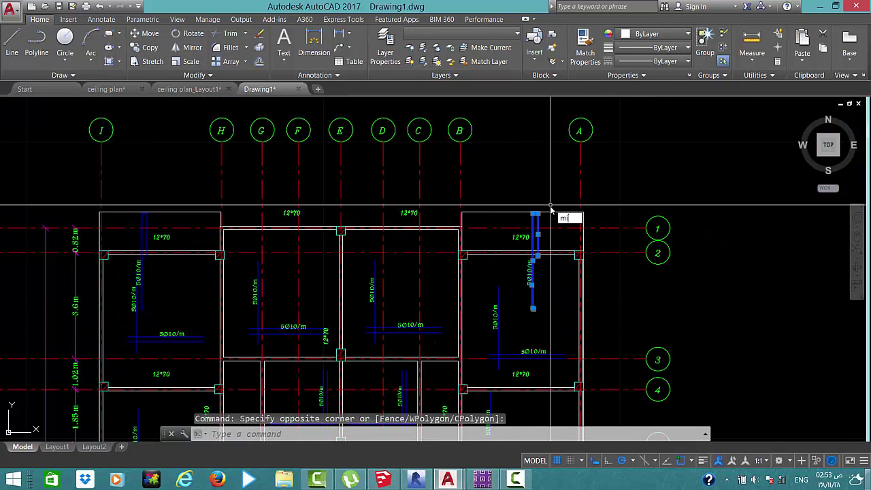
{"action": "key", "text": "Return"}
{"action": "left_click", "coordinate": [551, 205]}
{"action": "left_click", "coordinate": [548, 306]}
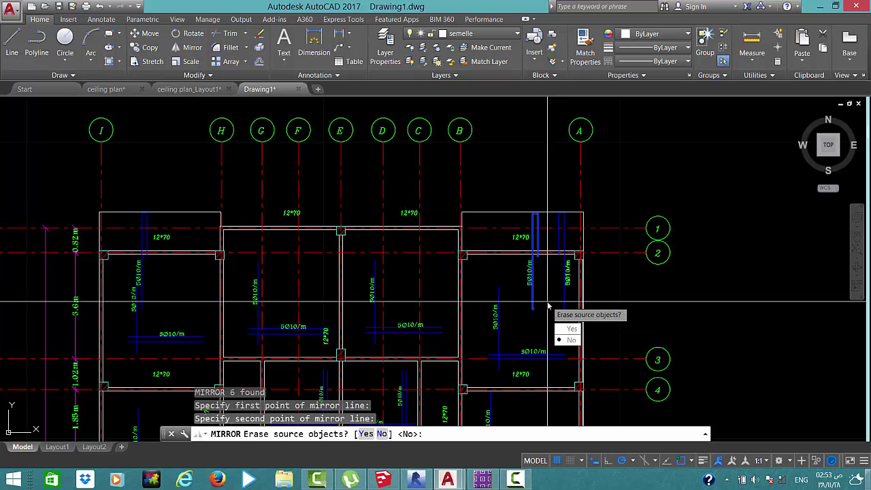
{"action": "left_click", "coordinate": [562, 330]}
{"action": "scroll", "coordinate": [544, 286], "scroll_direction": "up", "scroll_amount": 3}
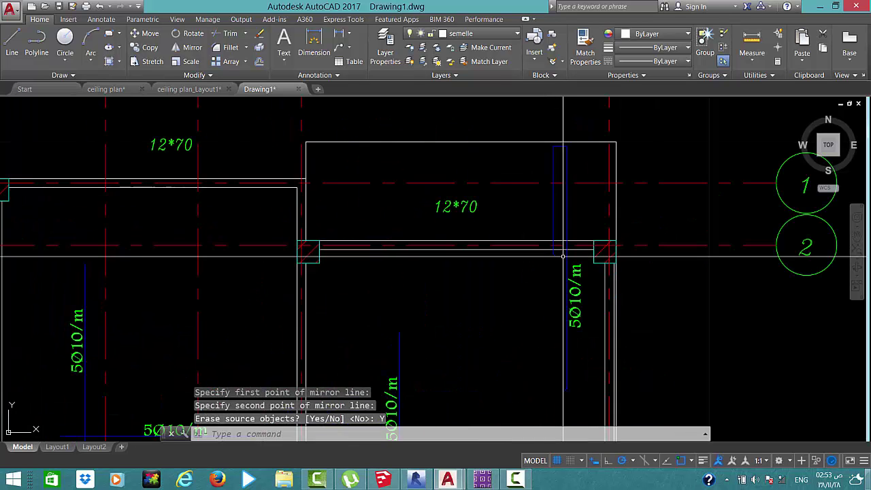
{"action": "scroll", "coordinate": [506, 235], "scroll_direction": "up", "scroll_amount": 1}
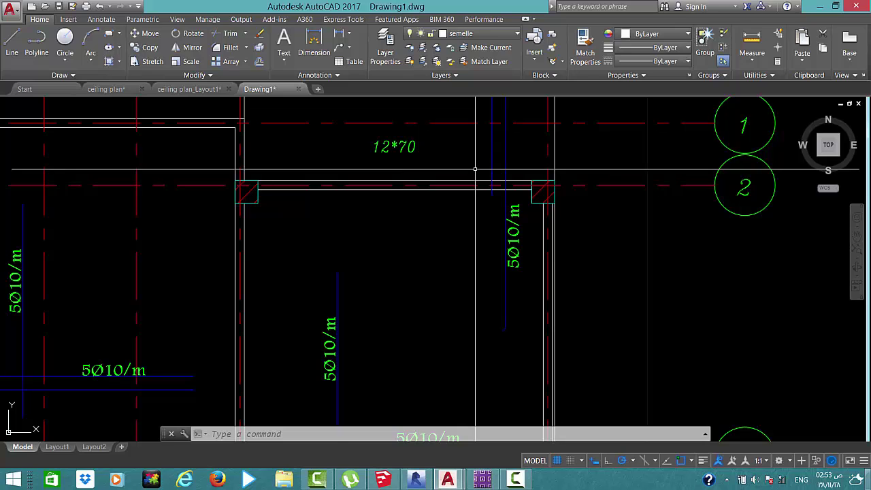
Undo the mirror so the original rebar and labels return
{"action": "key", "text": "ctrl+z"}
{"action": "key", "text": "ctrl+z"}
{"action": "scroll", "coordinate": [528, 253], "scroll_direction": "up", "scroll_amount": 5}
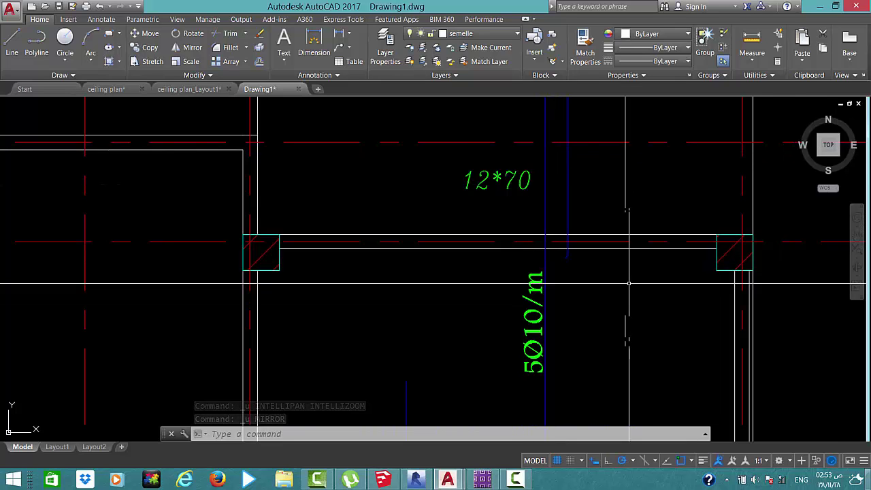
{"action": "scroll", "coordinate": [629, 283], "scroll_direction": "down", "scroll_amount": 1}
{"action": "scroll", "coordinate": [628, 282], "scroll_direction": "down", "scroll_amount": 2}
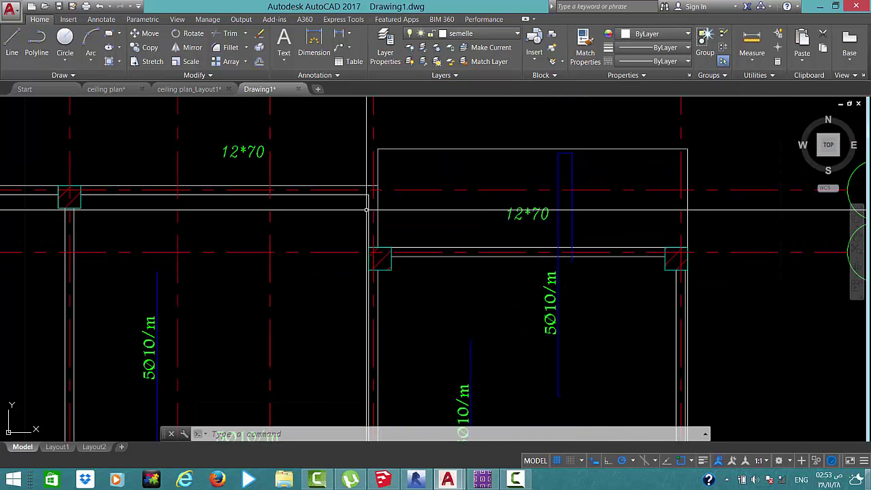
Draw a horizontal bar line across the upper-right panel above the 12*70 label
{"action": "type", "text": "l"}
{"action": "key", "text": "Return"}
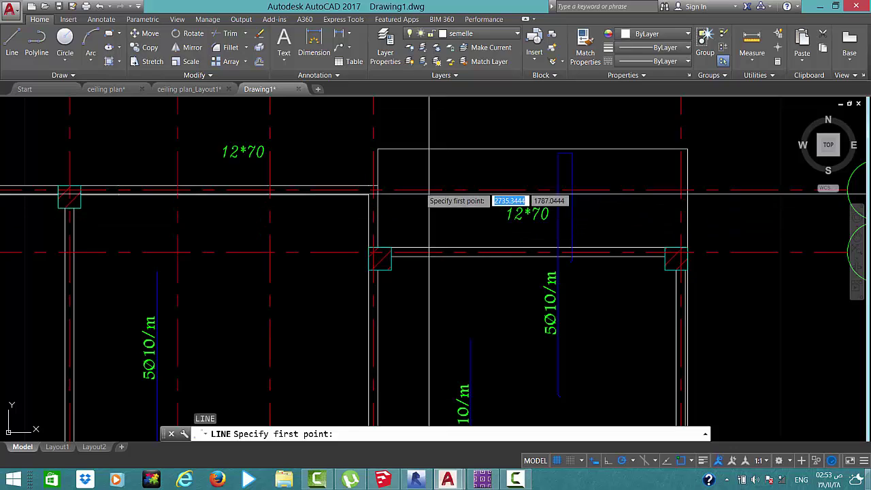
{"action": "left_click", "coordinate": [406, 181]}
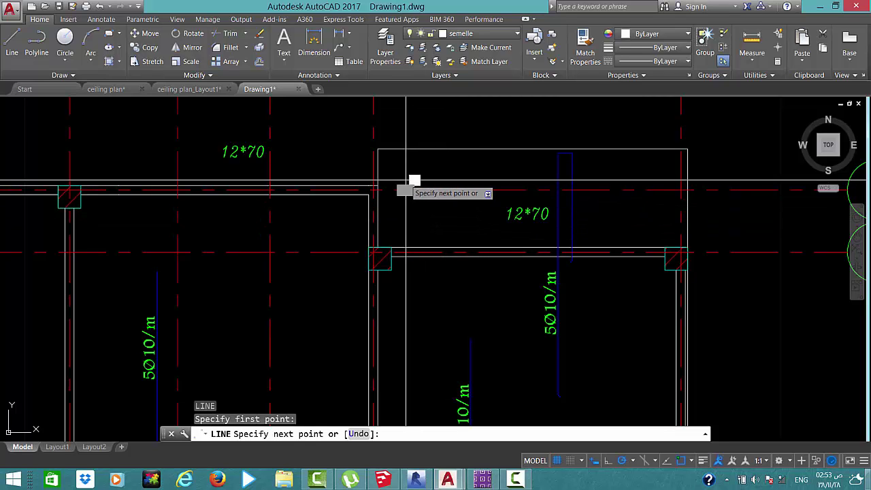
{"action": "left_click", "coordinate": [670, 180]}
{"action": "key", "text": "Escape"}
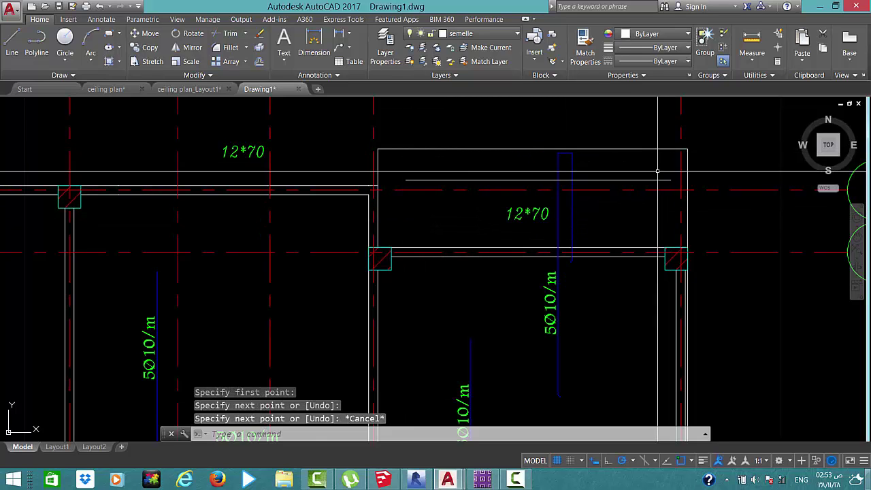
Put the new line on the blue reinforcement layer
{"action": "left_click", "coordinate": [657, 170]}
{"action": "left_click", "coordinate": [639, 185]}
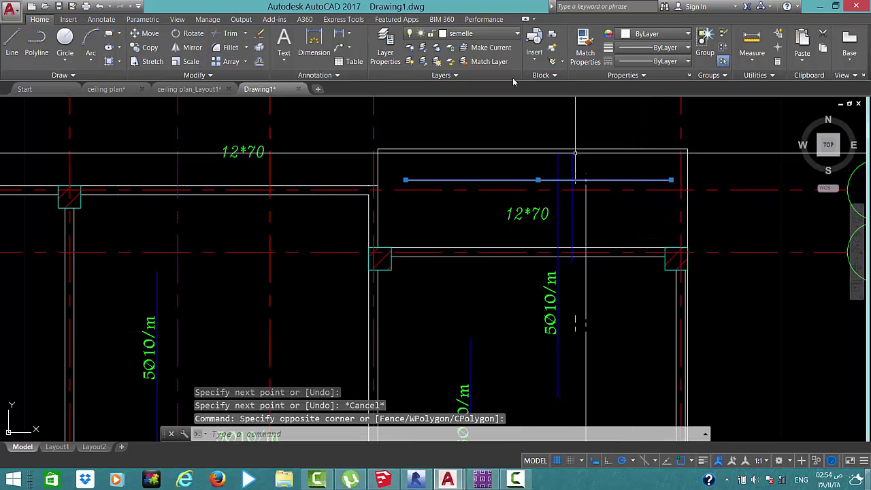
{"action": "left_click", "coordinate": [495, 38]}
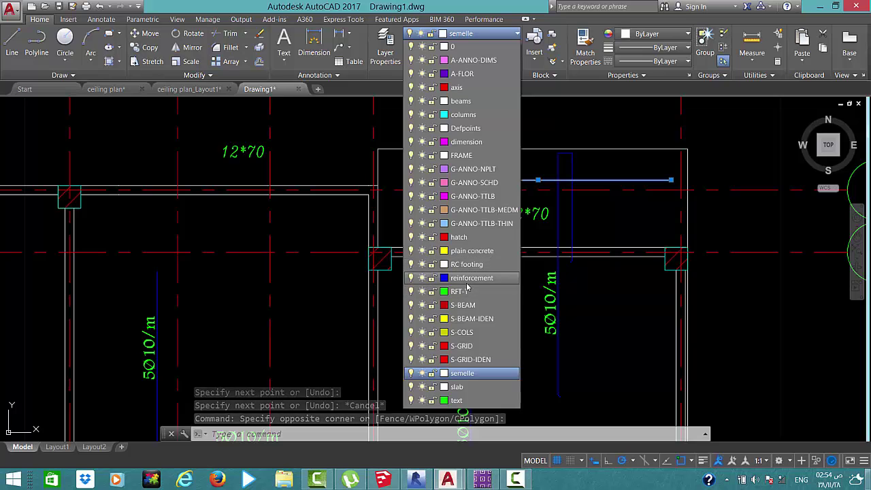
{"action": "left_click", "coordinate": [466, 279]}
{"action": "left_click", "coordinate": [501, 181]}
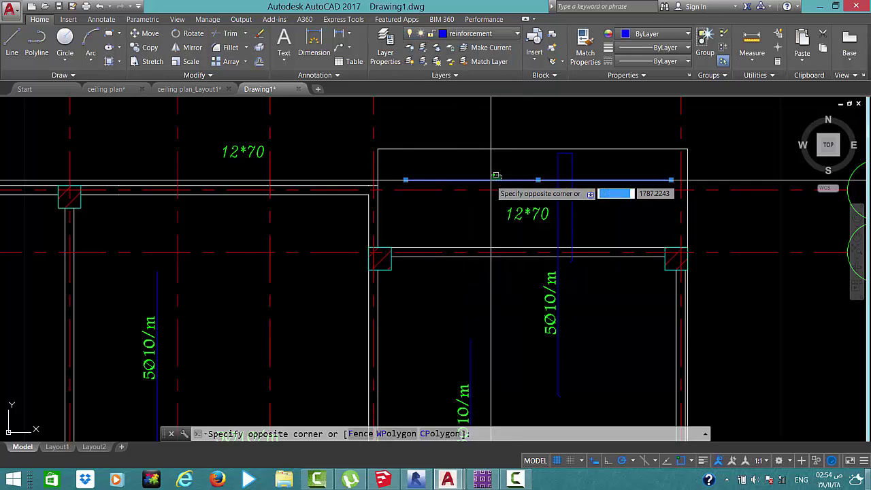
{"action": "key", "text": "Escape"}
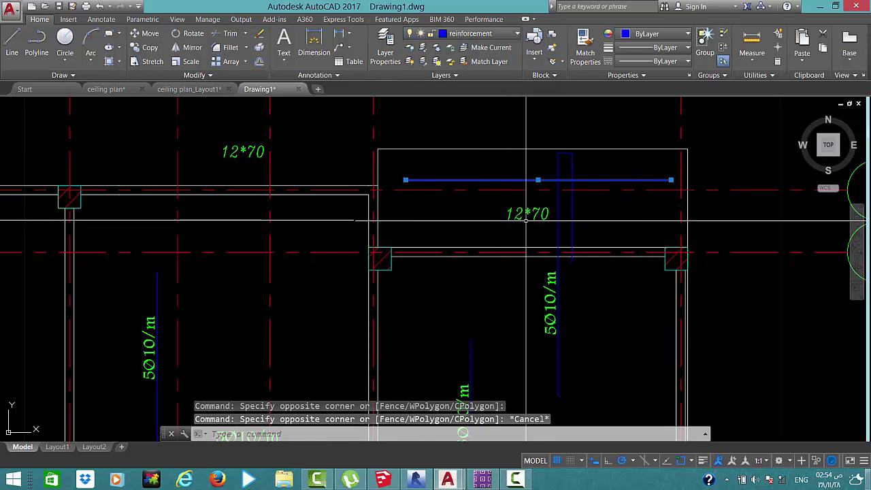
{"action": "scroll", "coordinate": [525, 218], "scroll_direction": "down", "scroll_amount": 5}
{"action": "scroll", "coordinate": [519, 302], "scroll_direction": "up", "scroll_amount": 5}
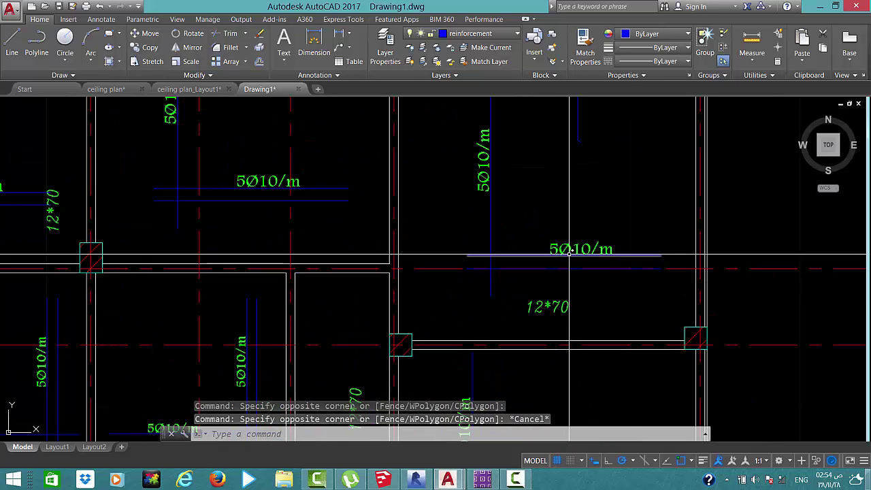
{"action": "type", "text": "co"}
Copy the 5Ø10/m label onto the new blue bar
{"action": "key", "text": "Return"}
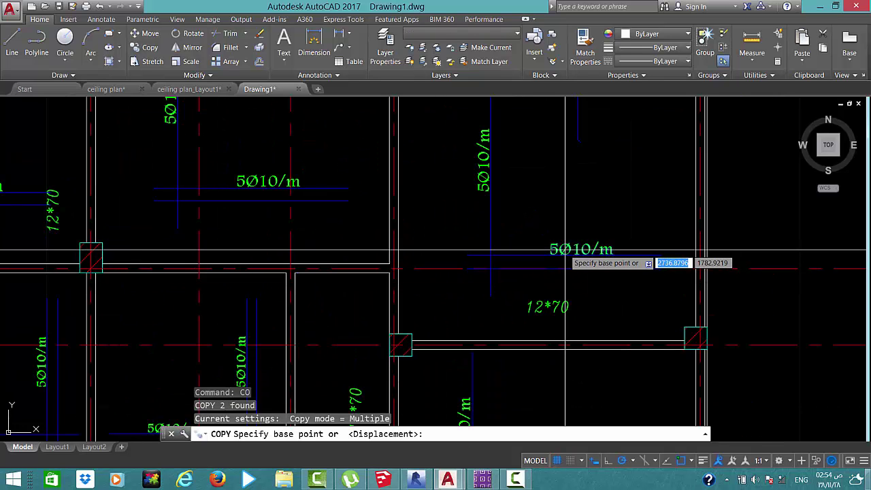
{"action": "left_click", "coordinate": [564, 186]}
{"action": "scroll", "coordinate": [565, 183], "scroll_direction": "down", "scroll_amount": 4}
{"action": "scroll", "coordinate": [565, 181], "scroll_direction": "up", "scroll_amount": 2}
{"action": "scroll", "coordinate": [562, 181], "scroll_direction": "up", "scroll_amount": 3}
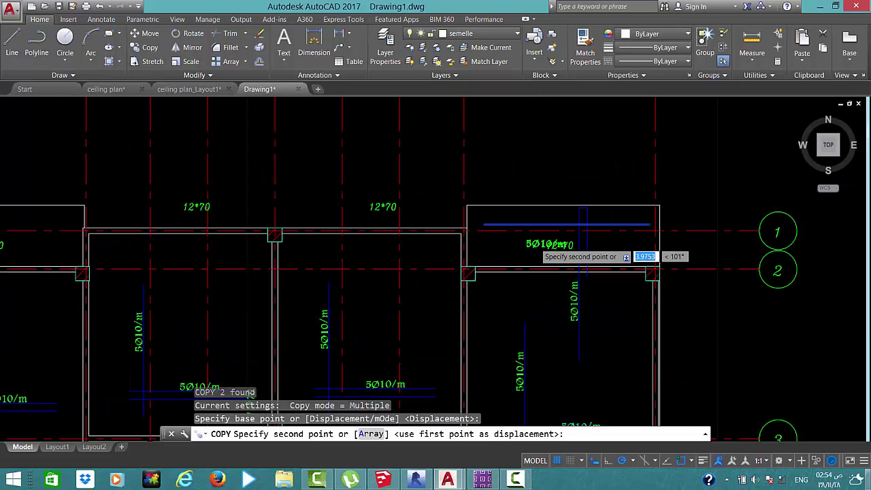
{"action": "scroll", "coordinate": [583, 243], "scroll_direction": "up", "scroll_amount": 3}
{"action": "left_click", "coordinate": [511, 141]}
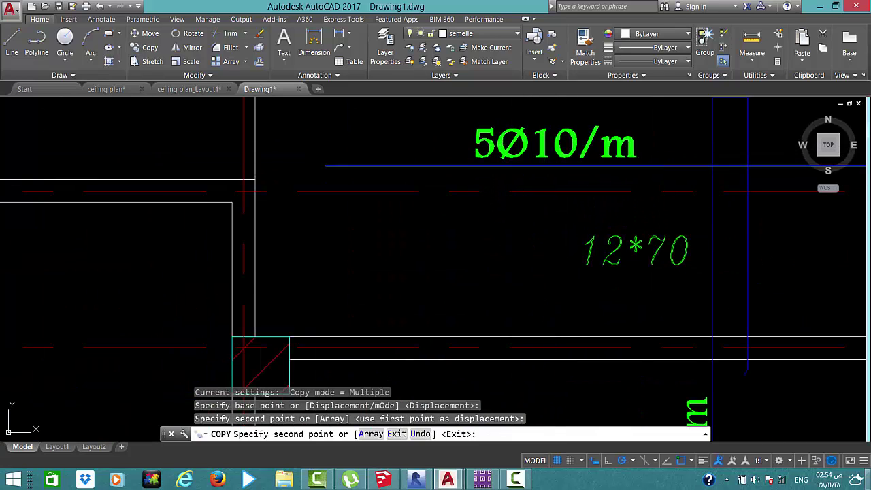
{"action": "key", "text": "Escape"}
Move the original 12*70 label lower in the panel
{"action": "left_click", "coordinate": [579, 266]}
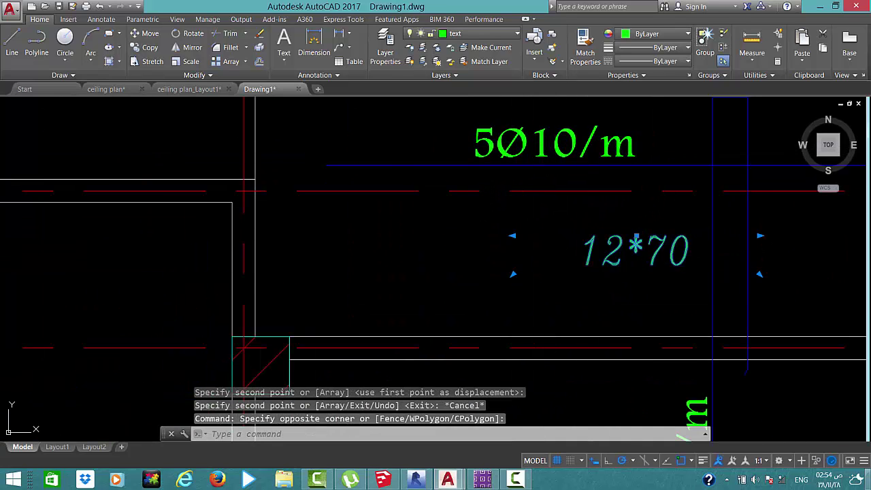
{"action": "type", "text": "m"}
{"action": "key", "text": "Return"}
{"action": "left_click", "coordinate": [583, 257]}
{"action": "left_click", "coordinate": [583, 301]}
Copy the 12*70 label under the 5Ø10/m label and open the copy for editing
{"action": "left_click", "coordinate": [621, 271]}
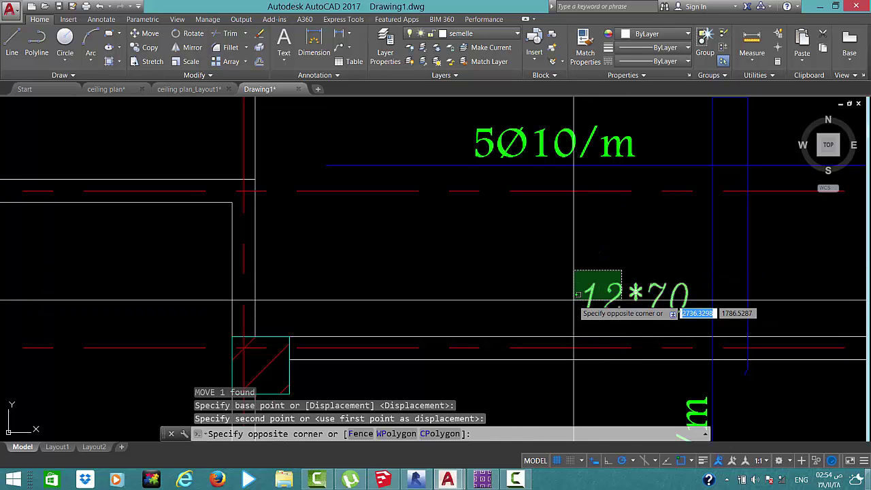
{"action": "left_click", "coordinate": [574, 300]}
{"action": "type", "text": "co"}
{"action": "key", "text": "Return"}
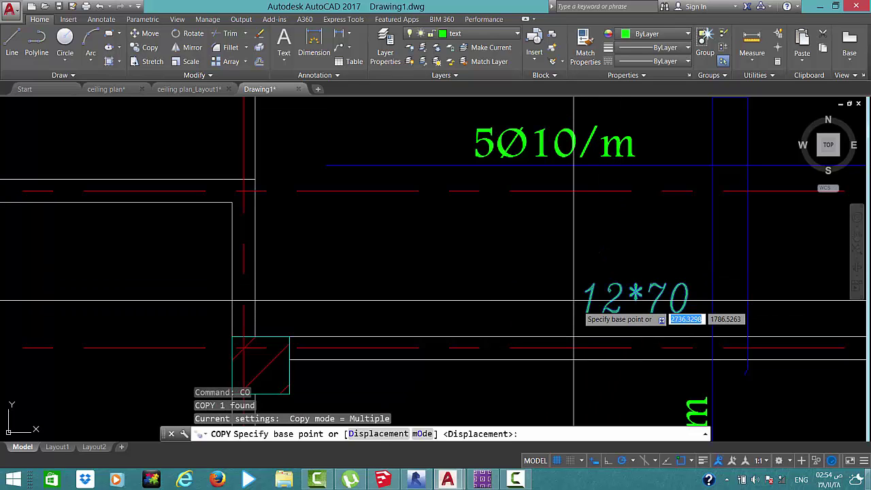
{"action": "left_click", "coordinate": [575, 302]}
{"action": "left_click", "coordinate": [471, 199]}
{"action": "key", "text": "Escape"}
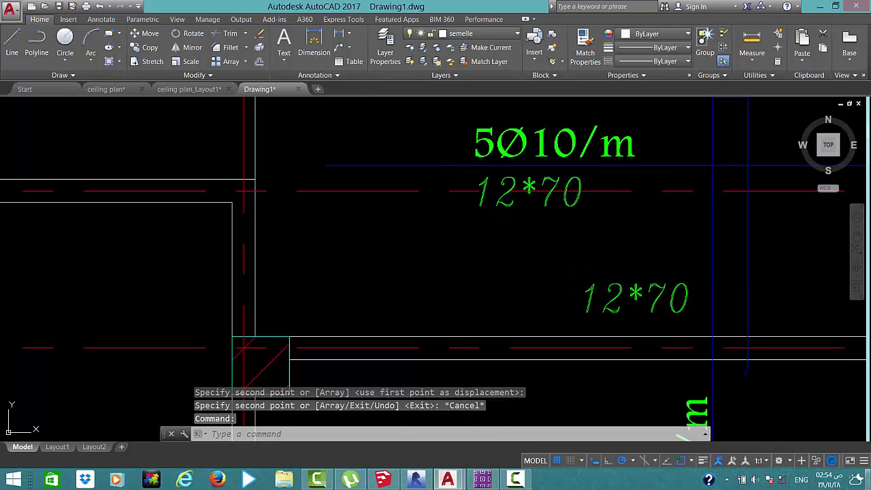
{"action": "double_click", "coordinate": [515, 207]}
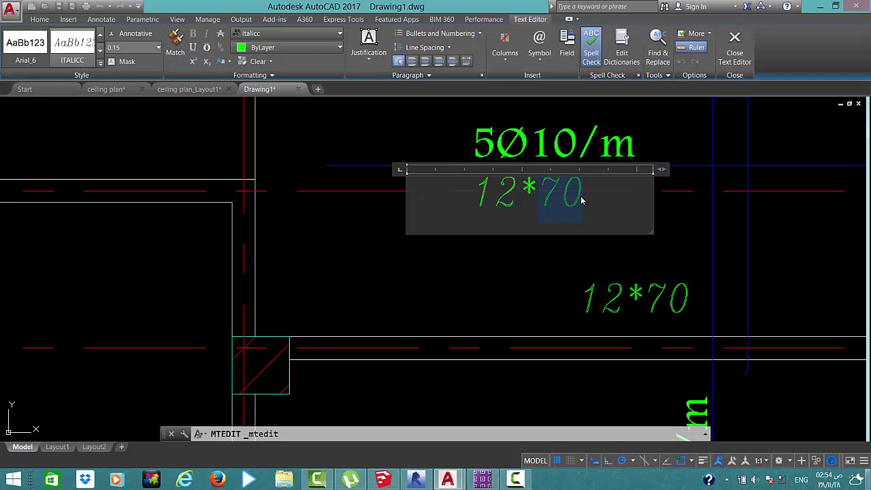
Change the copied 12*70 text to read T&B
{"action": "key", "text": "BackSpace"}
{"action": "key", "text": "BackSpace"}
{"action": "key", "text": "BackSpace"}
{"action": "type", "text": "T&B"}
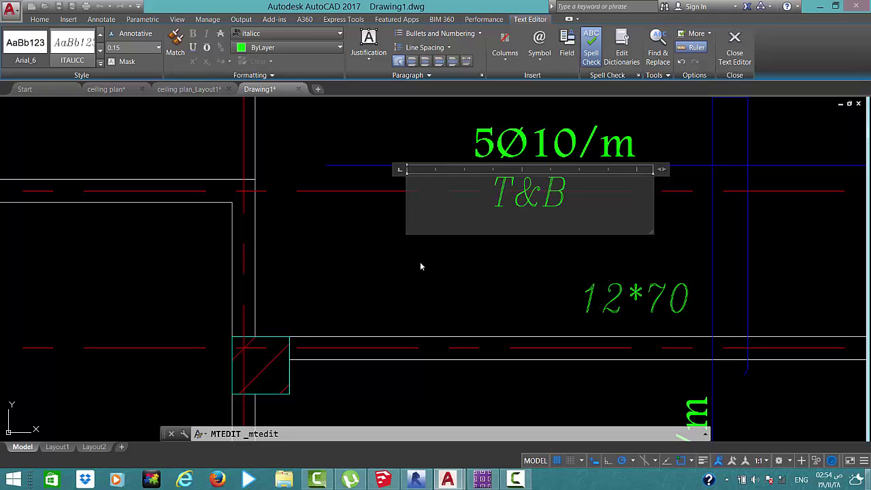
{"action": "left_click", "coordinate": [421, 266]}
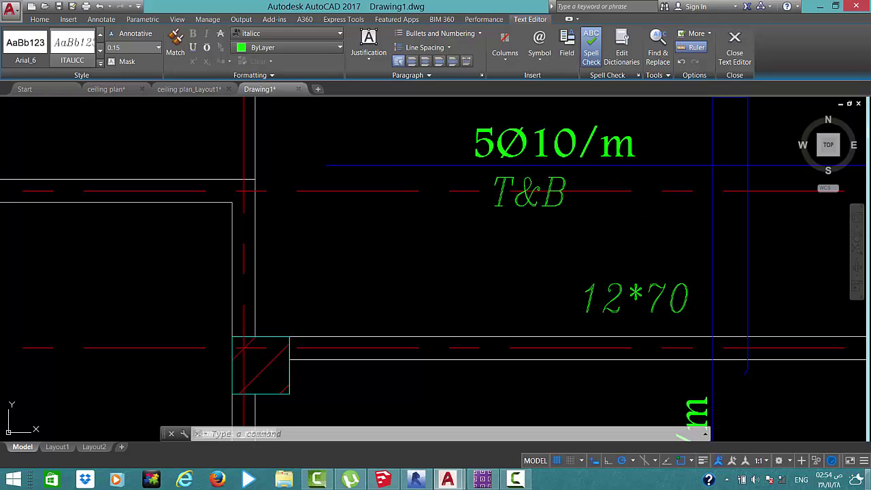
{"action": "scroll", "coordinate": [453, 247], "scroll_direction": "down", "scroll_amount": 3}
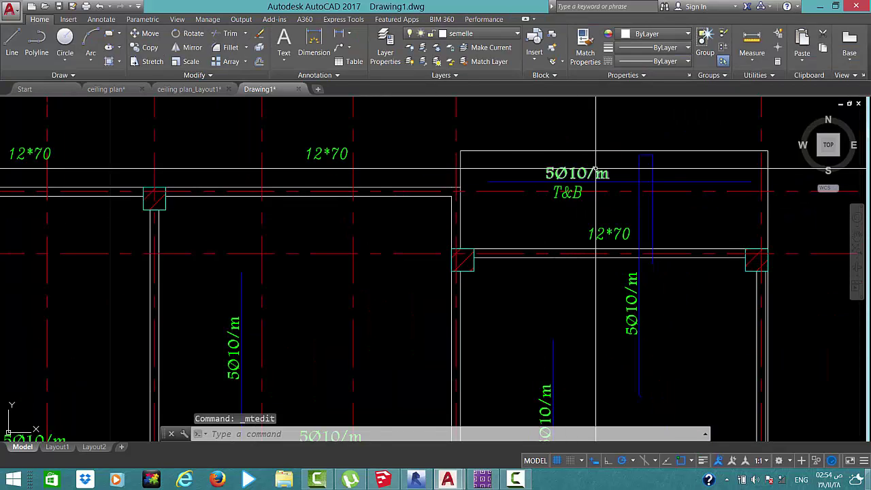
Copy the blue bar with its 5Ø10/m and T&B labels into the upper-left panel
{"action": "left_click", "coordinate": [617, 163]}
{"action": "left_click", "coordinate": [540, 186]}
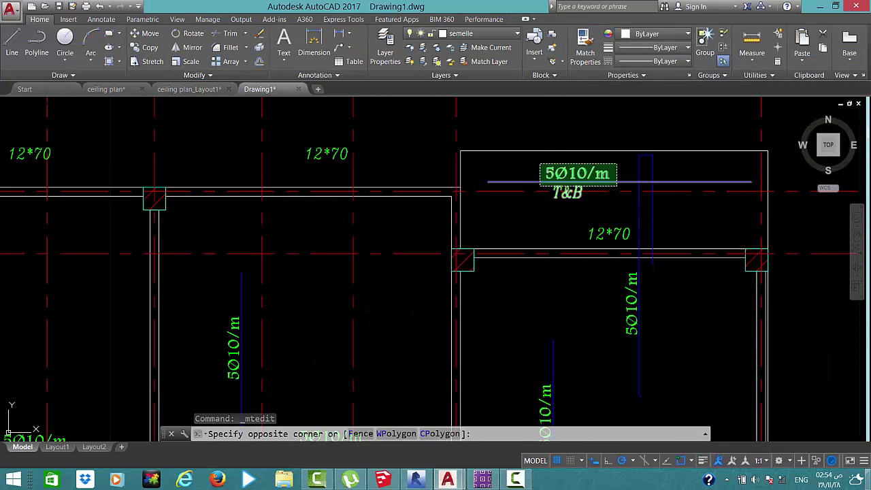
{"action": "type", "text": "co"}
{"action": "key", "text": "Return"}
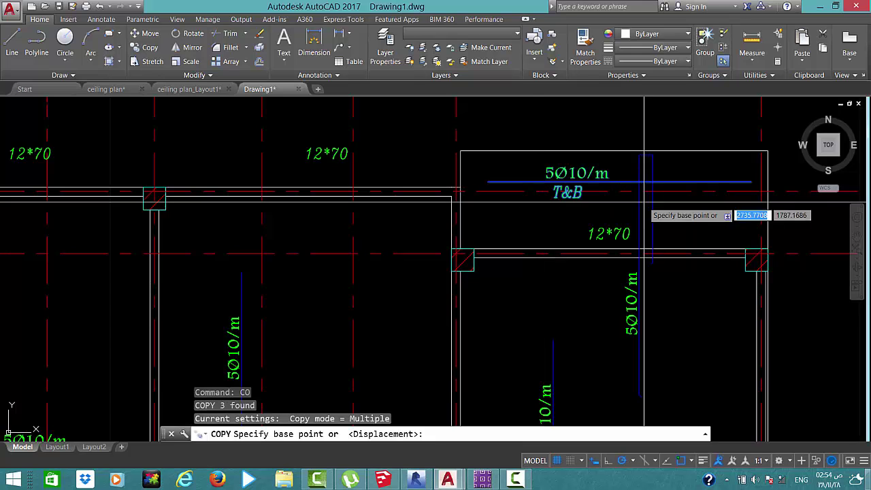
{"action": "left_click", "coordinate": [681, 216]}
{"action": "scroll", "coordinate": [378, 193], "scroll_direction": "down", "scroll_amount": 2}
{"action": "scroll", "coordinate": [375, 195], "scroll_direction": "down", "scroll_amount": 3}
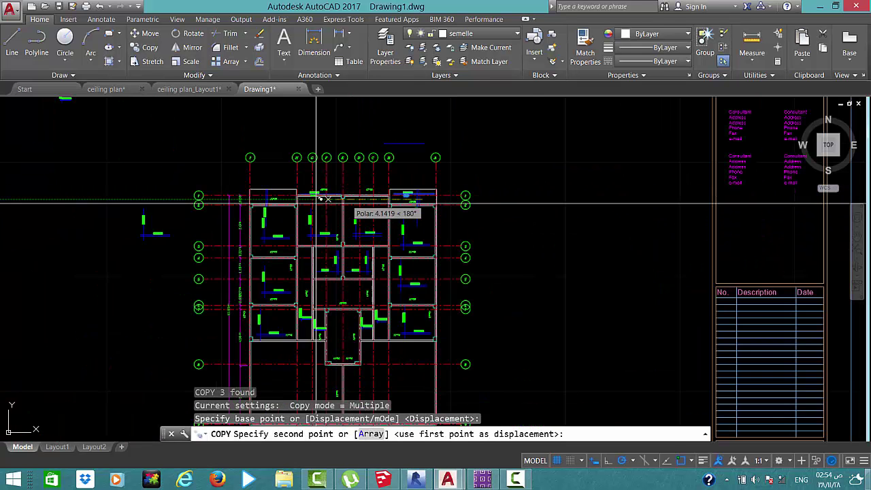
{"action": "scroll", "coordinate": [369, 189], "scroll_direction": "up", "scroll_amount": 3}
{"action": "scroll", "coordinate": [298, 200], "scroll_direction": "up", "scroll_amount": 2}
{"action": "scroll", "coordinate": [233, 190], "scroll_direction": "up", "scroll_amount": 1}
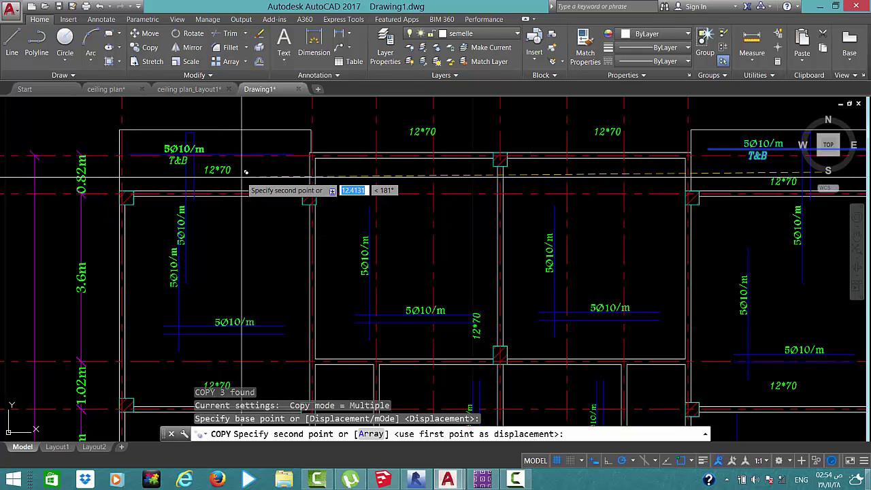
{"action": "left_click", "coordinate": [243, 176]}
{"action": "key", "text": "Escape"}
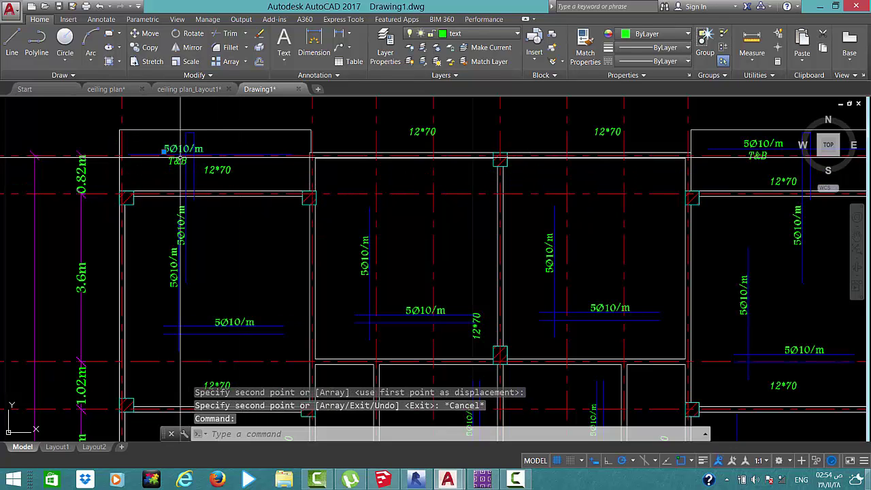
Select the upper-left T&B label and start moving it, picking a base point
{"action": "left_click", "coordinate": [179, 160]}
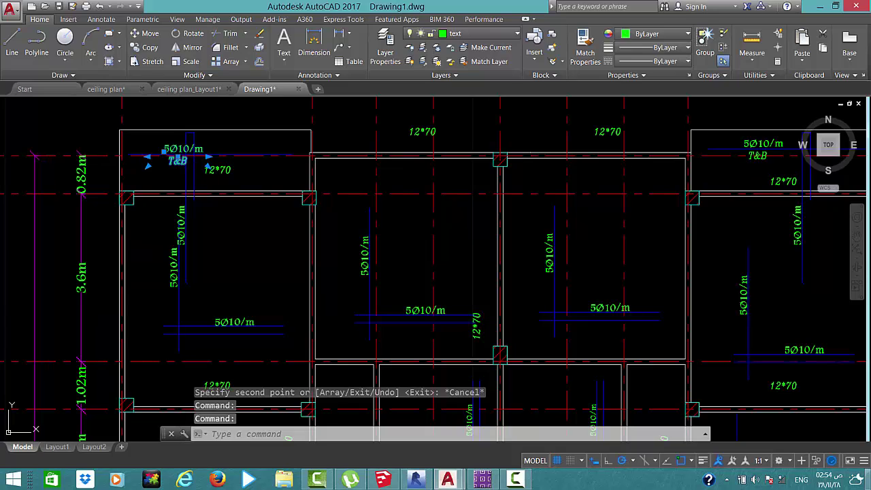
{"action": "type", "text": "nm"}
{"action": "key", "text": "Return"}
{"action": "key", "text": "Escape"}
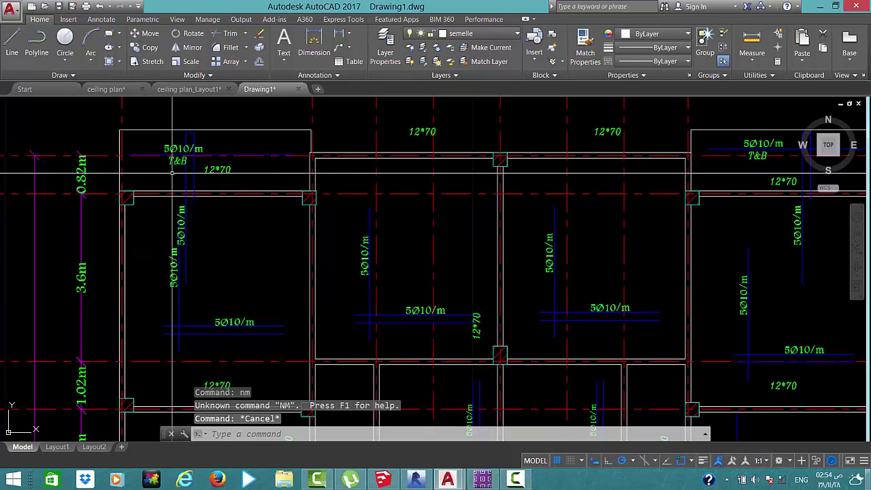
{"action": "type", "text": "m"}
{"action": "key", "text": "Return"}
{"action": "key", "text": "Return"}
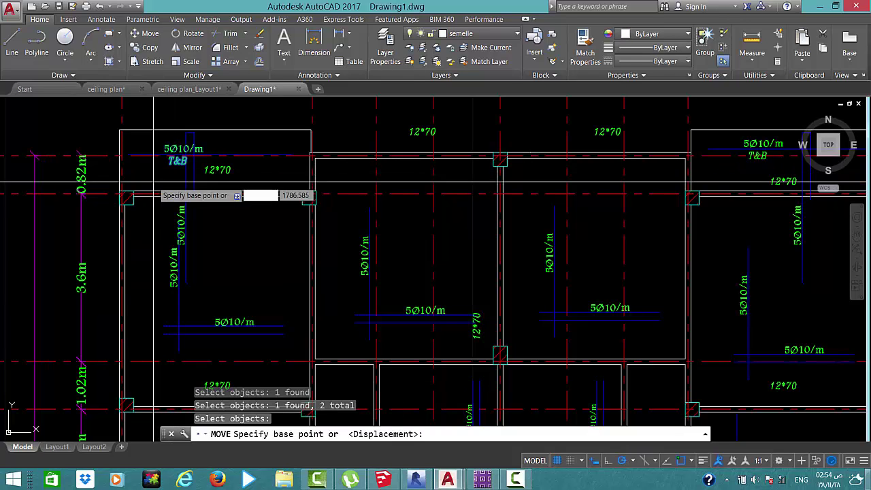
{"action": "left_click", "coordinate": [156, 176]}
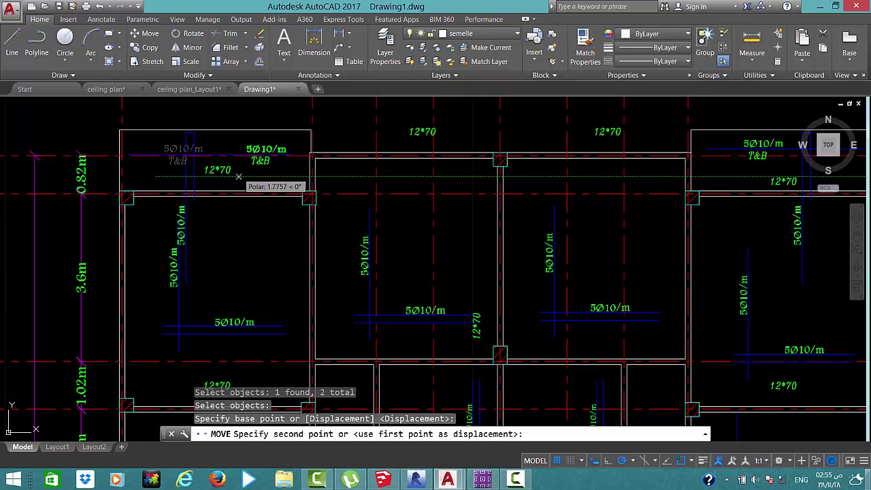
{"action": "key", "text": "Escape"}
Zoom and pan to the plan's bottom edge near grid line 9, its dimensions and Level 2 title
{"action": "scroll", "coordinate": [531, 221], "scroll_direction": "down", "scroll_amount": 3}
{"action": "scroll", "coordinate": [532, 221], "scroll_direction": "down", "scroll_amount": 2}
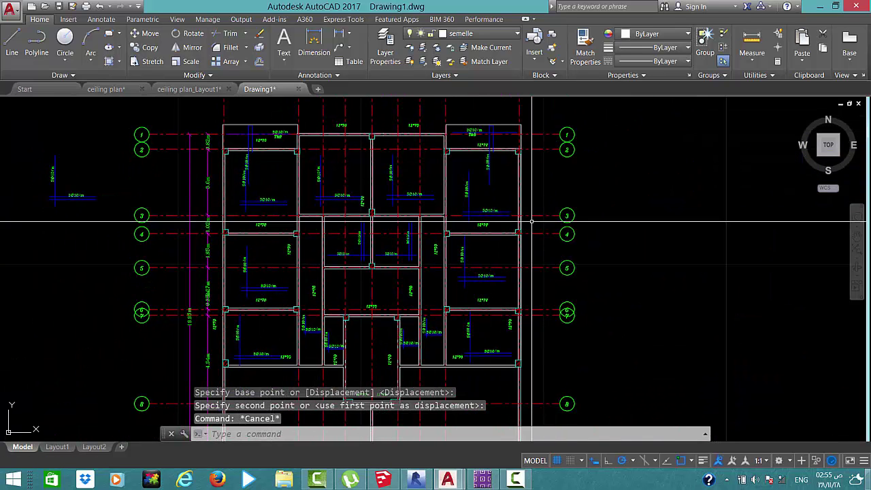
{"action": "scroll", "coordinate": [532, 236], "scroll_direction": "up", "scroll_amount": 2}
{"action": "scroll", "coordinate": [484, 234], "scroll_direction": "down", "scroll_amount": 1}
{"action": "scroll", "coordinate": [481, 196], "scroll_direction": "up", "scroll_amount": 1}
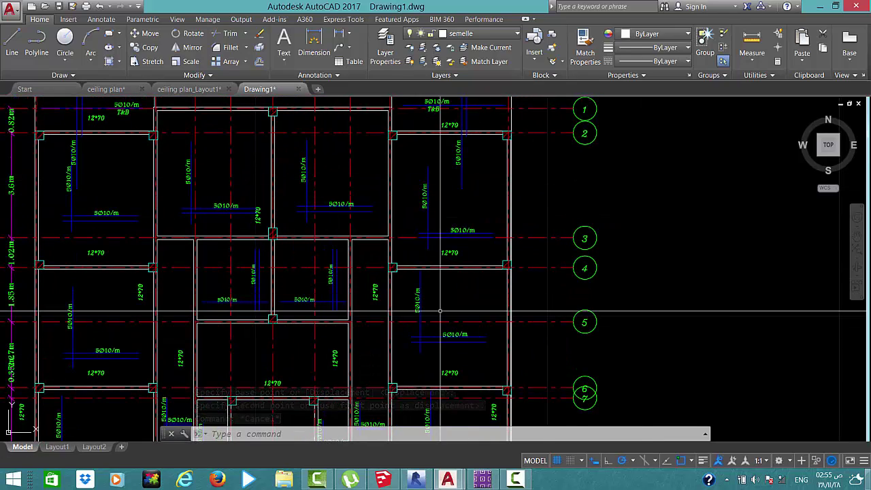
{"action": "middle_click_drag", "start_coordinate": [471, 263], "coordinate": [654, 202]}
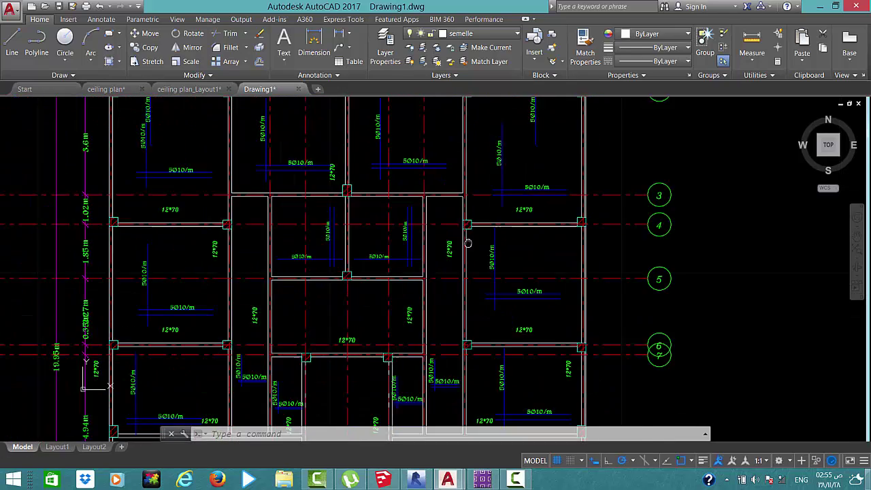
{"action": "middle_click_drag", "start_coordinate": [234, 353], "coordinate": [250, 172]}
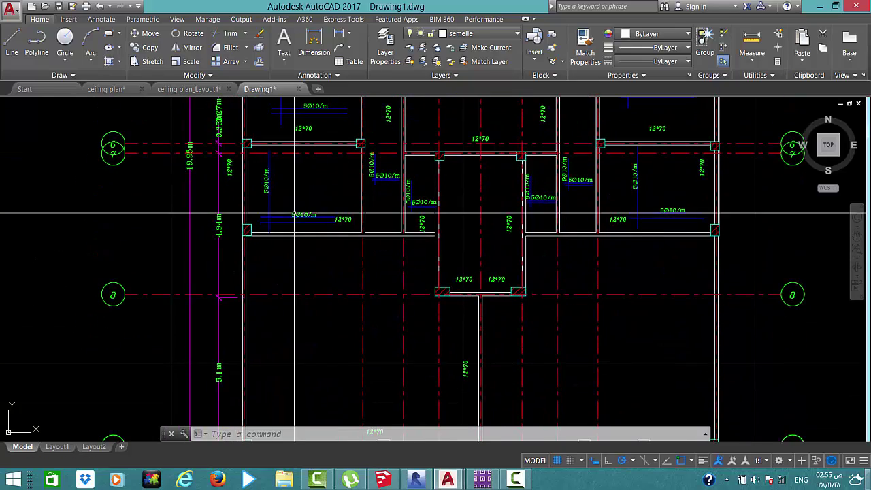
{"action": "middle_click_drag", "start_coordinate": [422, 232], "coordinate": [422, 189]}
{"action": "scroll", "coordinate": [422, 190], "scroll_direction": "down", "scroll_amount": 3}
{"action": "scroll", "coordinate": [544, 184], "scroll_direction": "up", "scroll_amount": 3}
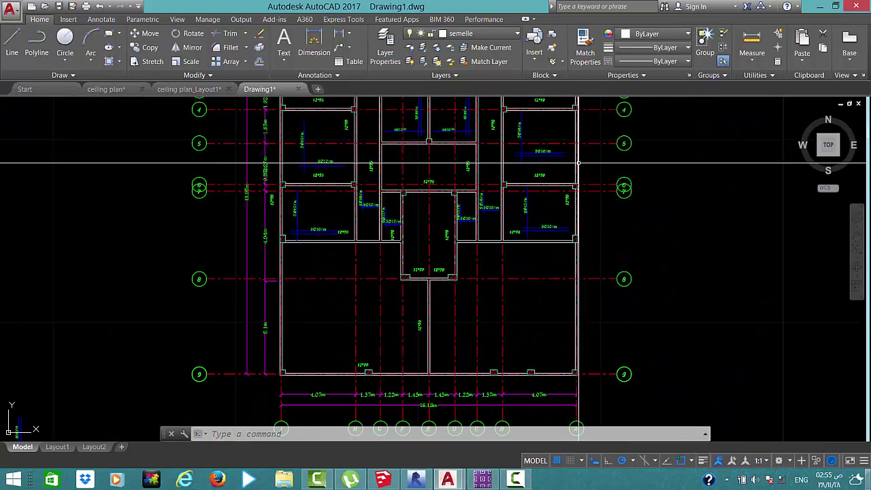
{"action": "scroll", "coordinate": [495, 186], "scroll_direction": "down", "scroll_amount": 2}
{"action": "scroll", "coordinate": [435, 170], "scroll_direction": "down", "scroll_amount": 2}
{"action": "scroll", "coordinate": [394, 161], "scroll_direction": "down", "scroll_amount": 3}
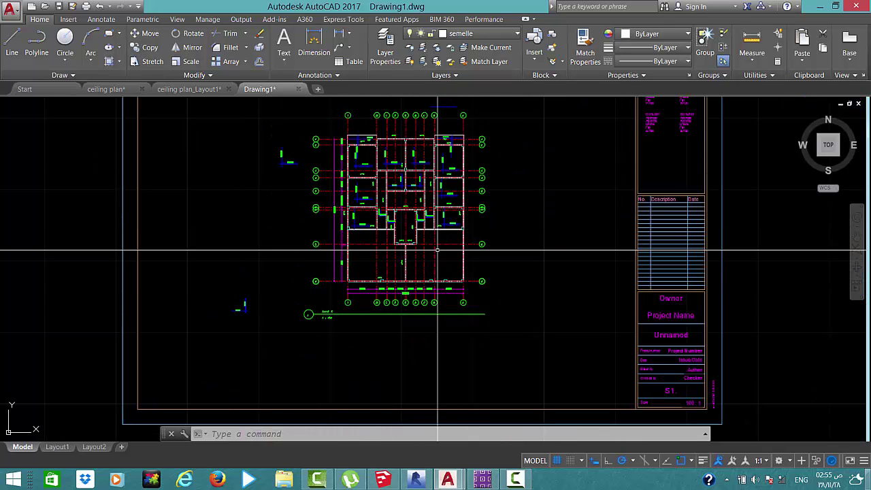
{"action": "scroll", "coordinate": [365, 291], "scroll_direction": "up", "scroll_amount": 3}
{"action": "scroll", "coordinate": [366, 286], "scroll_direction": "up", "scroll_amount": 2}
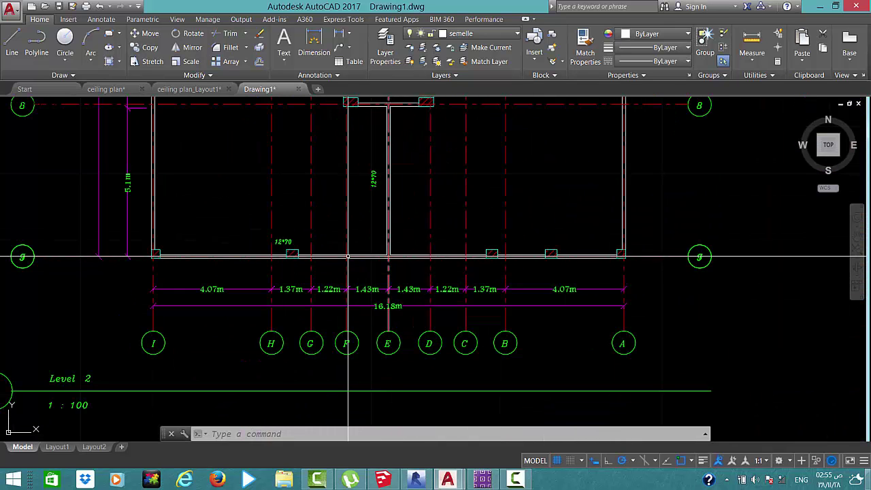
{"action": "scroll", "coordinate": [243, 225], "scroll_direction": "down", "scroll_amount": 7}
{"action": "scroll", "coordinate": [243, 225], "scroll_direction": "down", "scroll_amount": 6}
{"action": "middle_click_drag", "start_coordinate": [238, 245], "coordinate": [295, 236]}
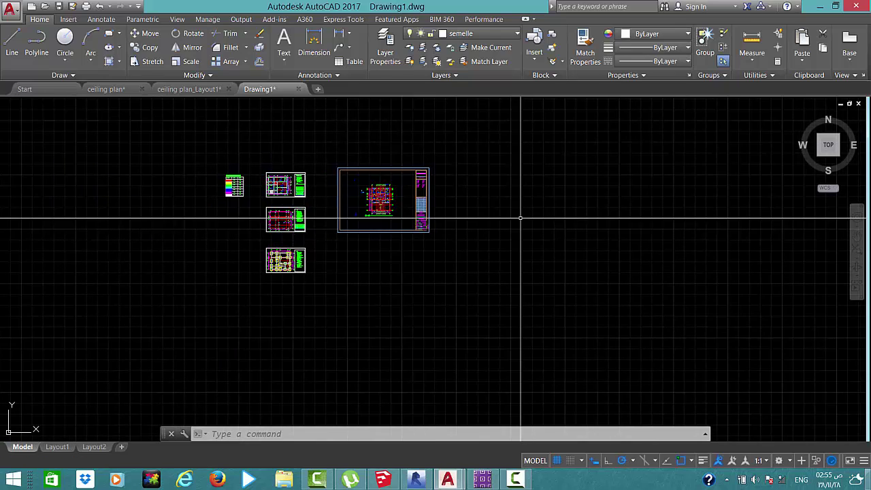
{"action": "scroll", "coordinate": [368, 204], "scroll_direction": "up", "scroll_amount": 4}
{"action": "scroll", "coordinate": [368, 204], "scroll_direction": "up", "scroll_amount": 4}
{"action": "scroll", "coordinate": [334, 229], "scroll_direction": "up", "scroll_amount": 3}
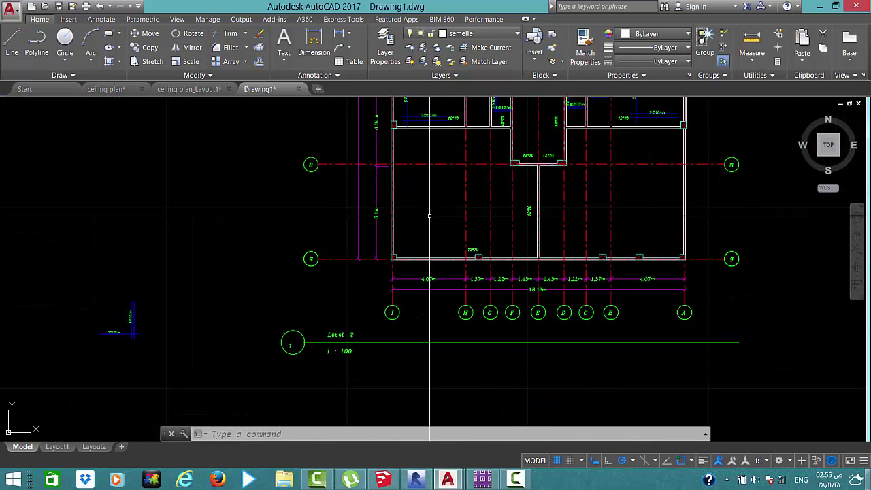
{"action": "scroll", "coordinate": [407, 215], "scroll_direction": "up", "scroll_amount": 3}
Draw a small circle above grid 9 and fill it with user-defined 0.1-spaced hatch lines at 0°
{"action": "key", "text": "Return"}
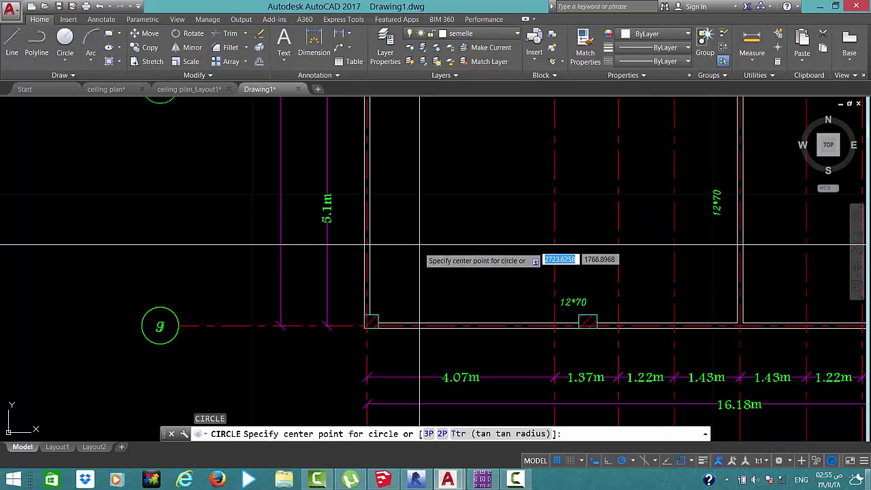
{"action": "left_click", "coordinate": [420, 260]}
{"action": "left_click", "coordinate": [446, 241]}
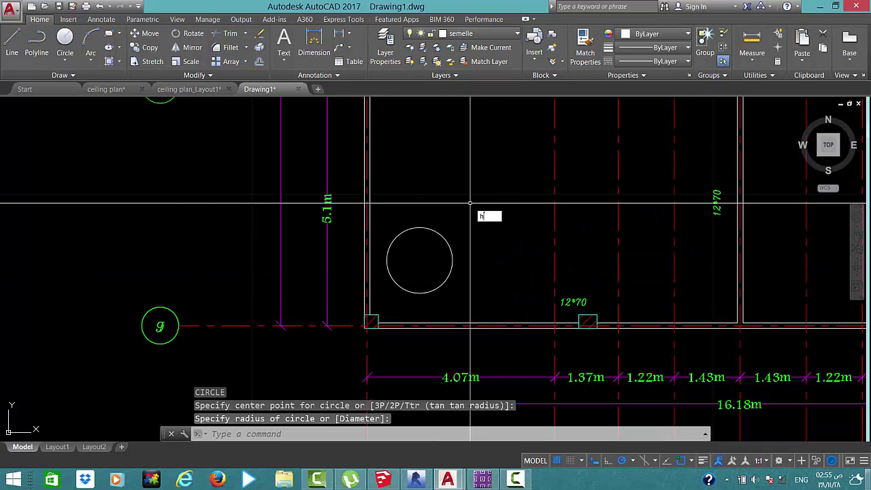
{"action": "type", "text": "h"}
{"action": "key", "text": "Return"}
{"action": "type", "text": "t"}
{"action": "key", "text": "Return"}
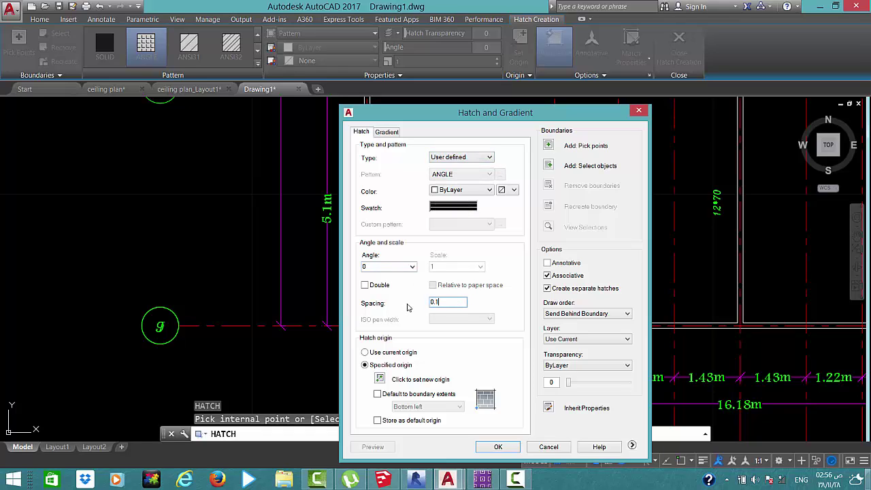
{"action": "left_click", "coordinate": [549, 146]}
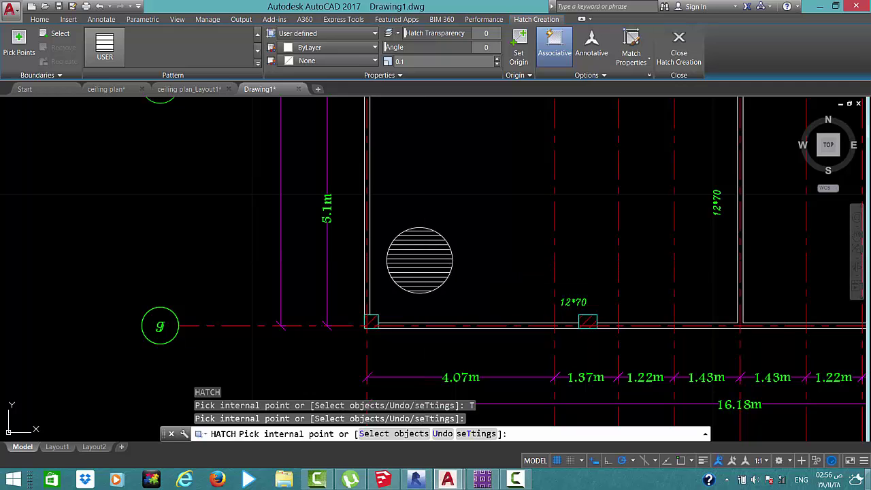
{"action": "left_click", "coordinate": [422, 261]}
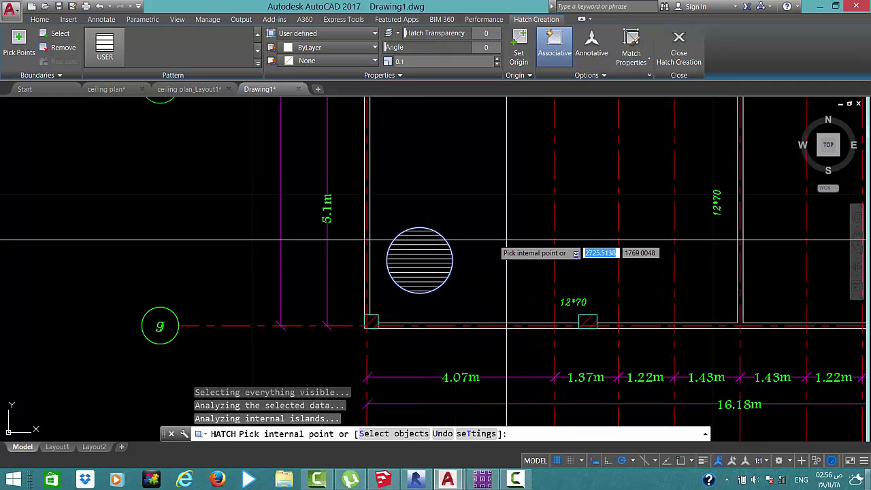
{"action": "key", "text": "Escape"}
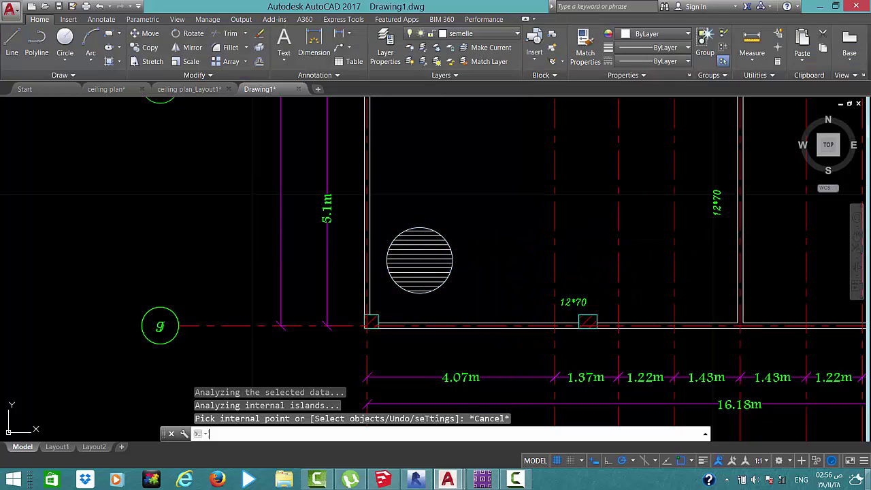
Hatch the circle again with 0.1-spaced lines at 90° to form a crosshatch
{"action": "key", "text": "Return"}
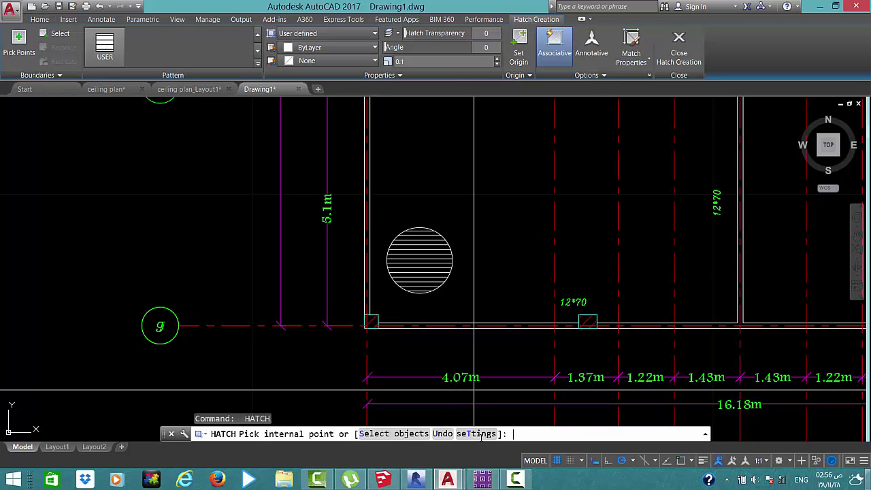
{"action": "left_click", "coordinate": [477, 433]}
{"action": "type", "text": "90"}
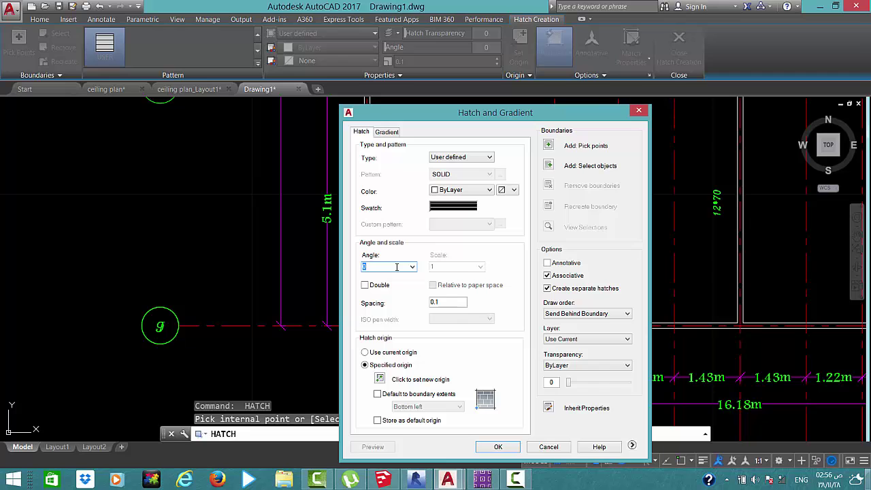
{"action": "left_click", "coordinate": [549, 146]}
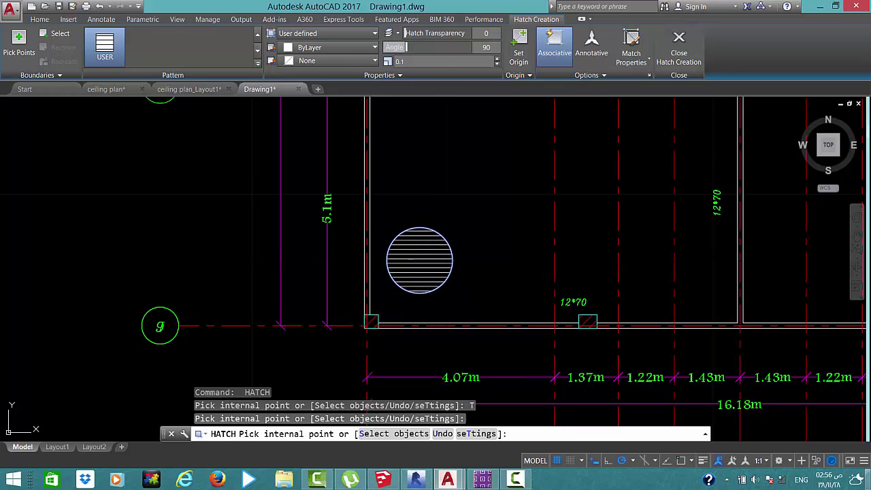
{"action": "left_click", "coordinate": [438, 255]}
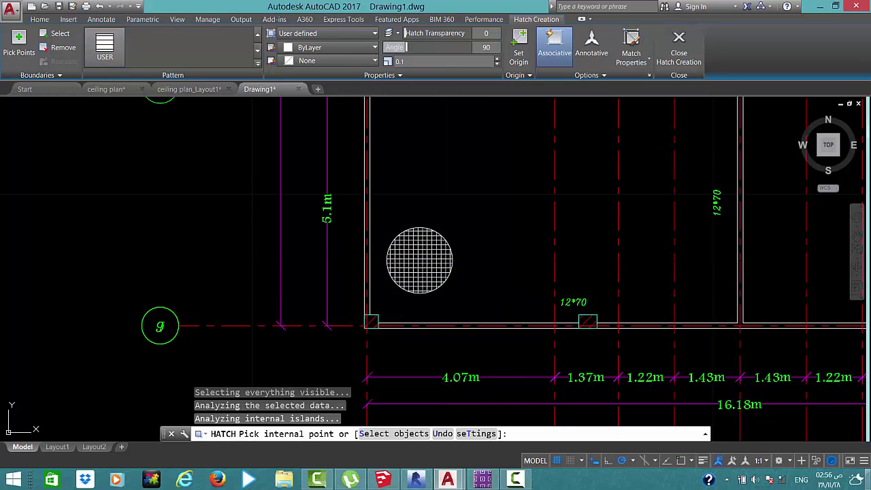
{"action": "key", "text": "Escape"}
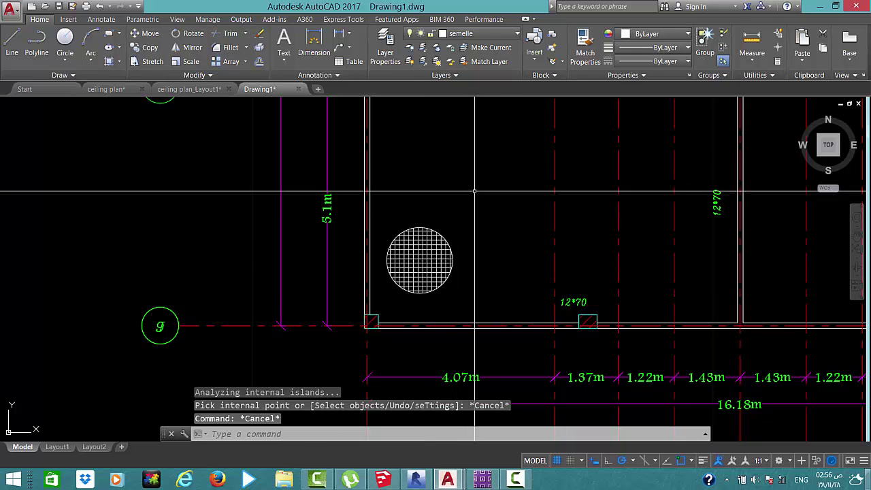
{"action": "left_click", "coordinate": [474, 192]}
Put the hatched circle on the reinforcement layer and scale it to a new size
{"action": "left_click", "coordinate": [380, 304]}
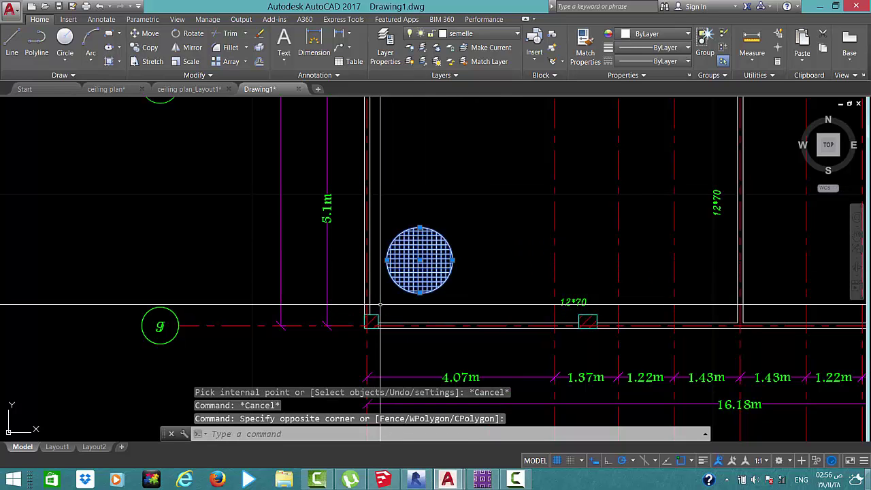
{"action": "left_click", "coordinate": [462, 38]}
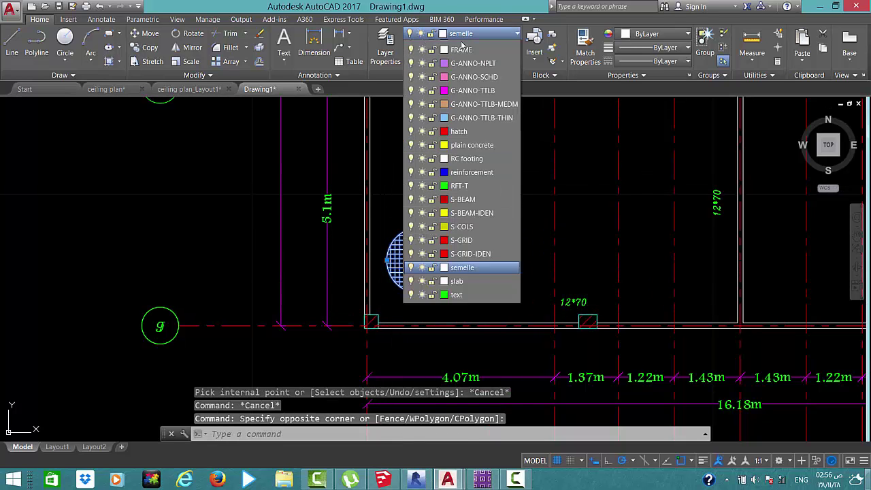
{"action": "left_click", "coordinate": [469, 279]}
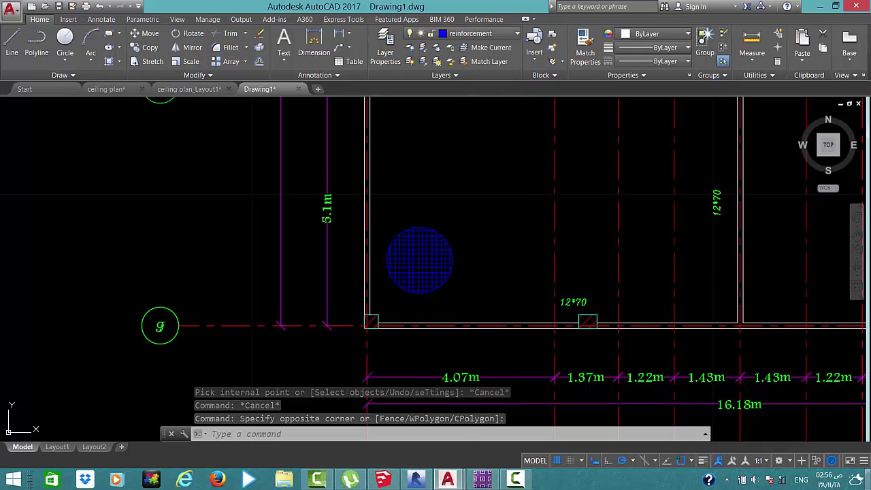
{"action": "type", "text": "s"}
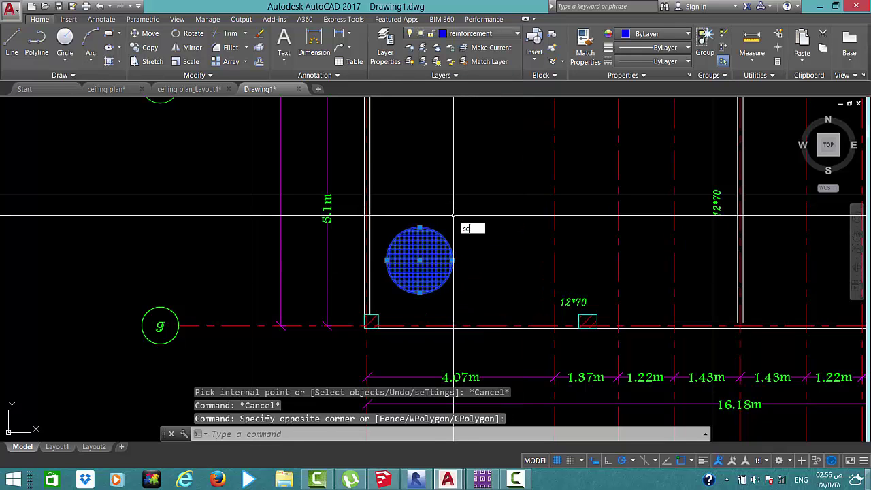
{"action": "type", "text": "c"}
{"action": "key", "text": "Return"}
{"action": "left_click", "coordinate": [410, 297]}
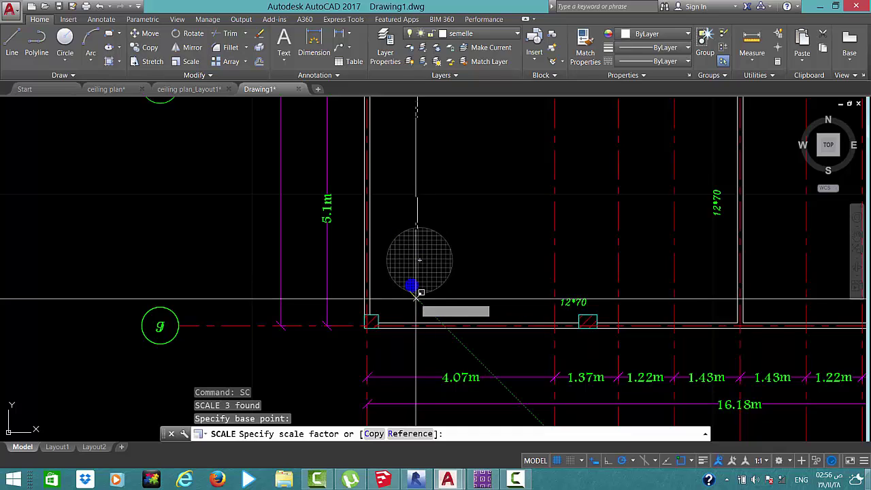
{"action": "left_click", "coordinate": [441, 308]}
Move the resized hatched circle into position beside the 5Ø10/m label
{"action": "left_click", "coordinate": [470, 233]}
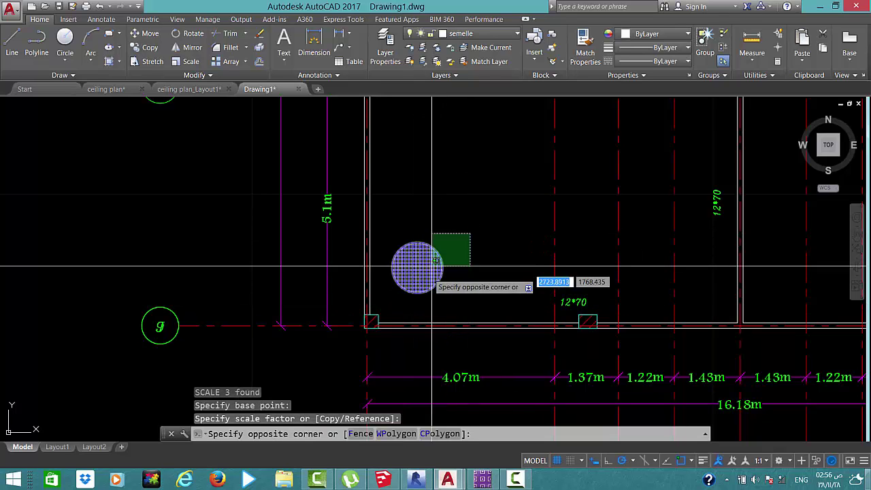
{"action": "left_click", "coordinate": [407, 297]}
{"action": "key", "text": "Return"}
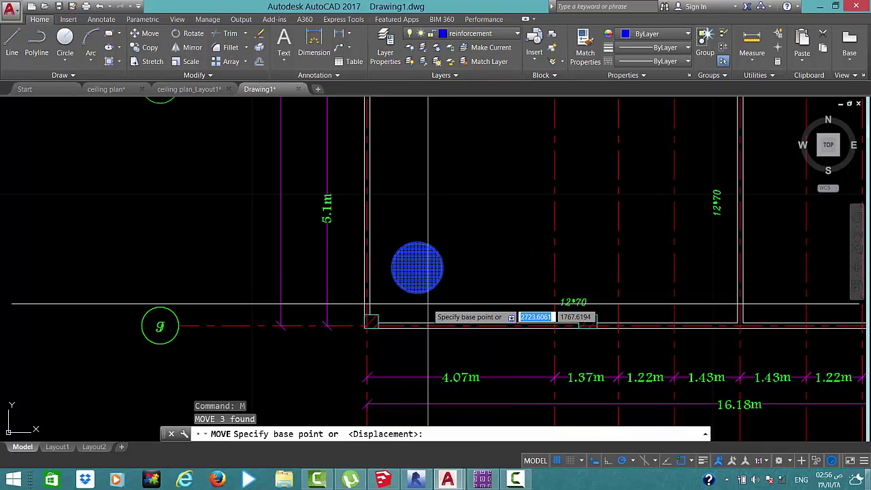
{"action": "left_click", "coordinate": [430, 301]}
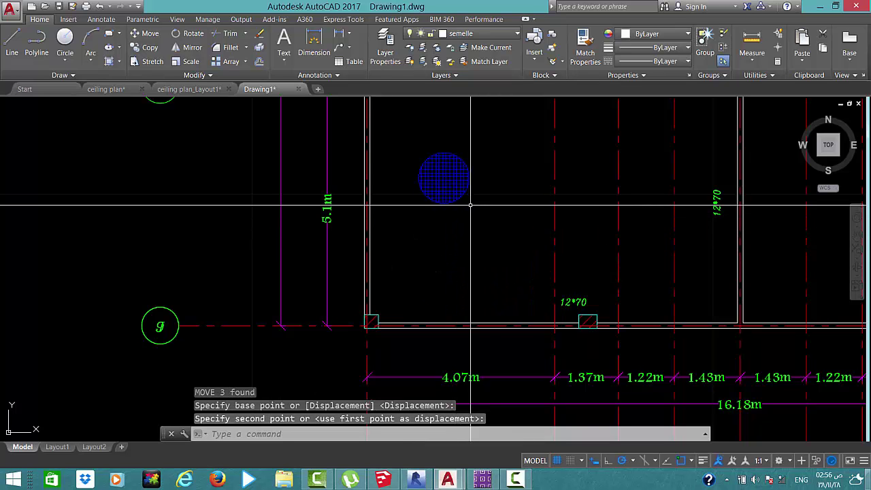
{"action": "scroll", "coordinate": [671, 221], "scroll_direction": "down", "scroll_amount": 5}
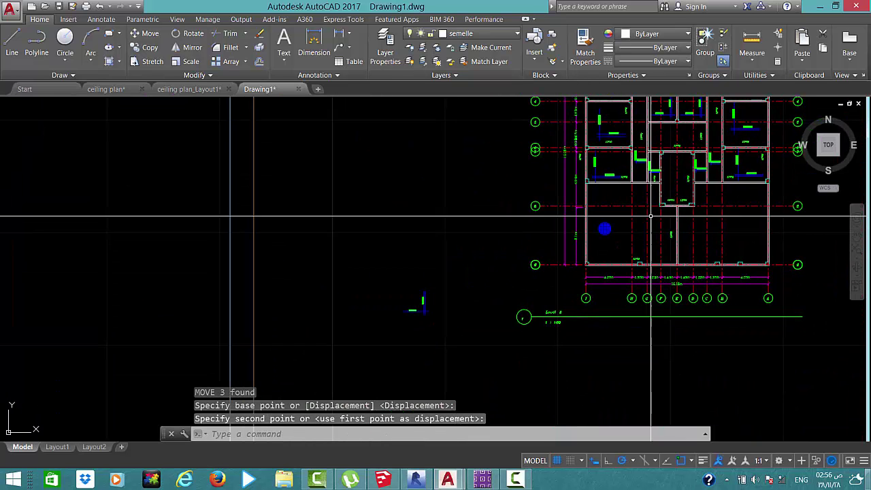
{"action": "scroll", "coordinate": [671, 221], "scroll_direction": "up", "scroll_amount": 5}
{"action": "left_click", "coordinate": [579, 192]}
Copy the 5Ø10/m label and place the copy just below the hatched circle
{"action": "left_click", "coordinate": [579, 193]}
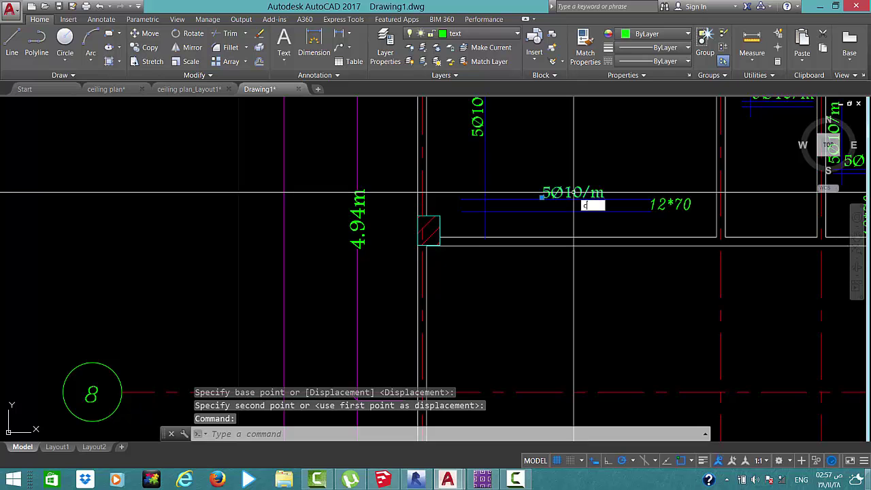
{"action": "type", "text": "co"}
{"action": "key", "text": "Return"}
{"action": "left_click", "coordinate": [580, 183]}
{"action": "scroll", "coordinate": [570, 203], "scroll_direction": "down", "scroll_amount": 5}
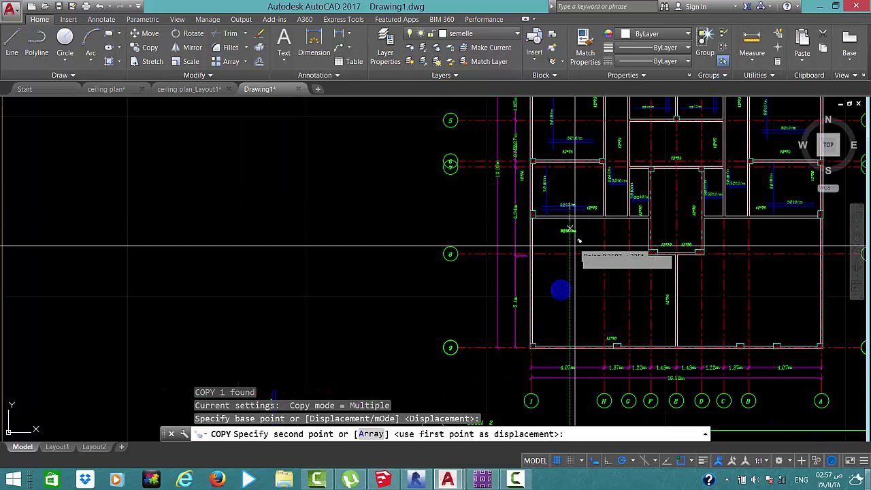
{"action": "scroll", "coordinate": [577, 237], "scroll_direction": "up", "scroll_amount": 5}
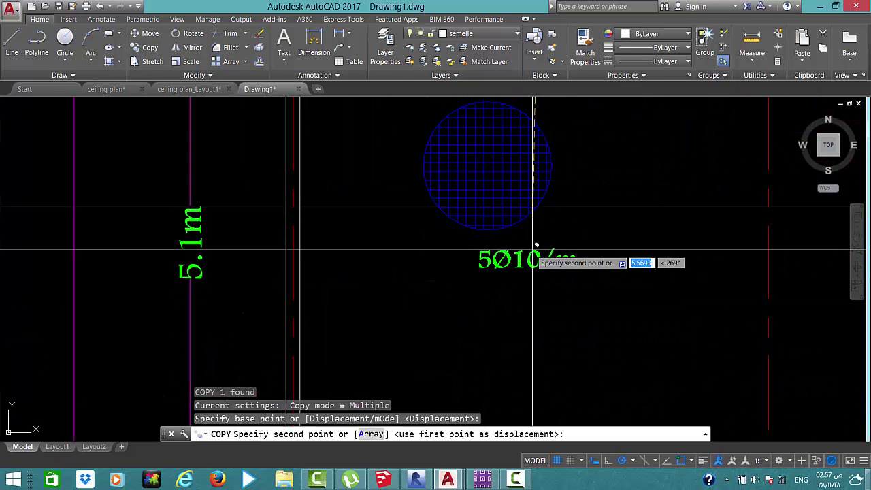
{"action": "left_click", "coordinate": [503, 262]}
{"action": "key", "text": "Escape"}
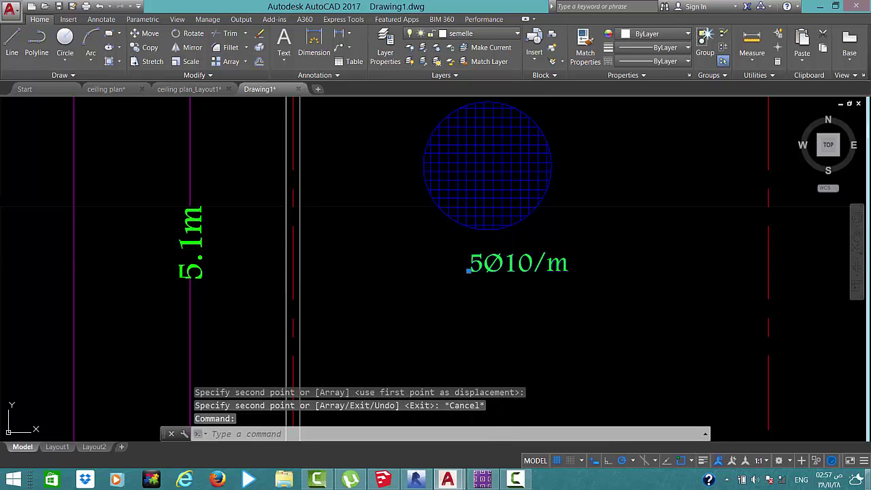
Edit the copied label to read '6Ø10/m top mesh'
{"action": "double_click", "coordinate": [483, 269]}
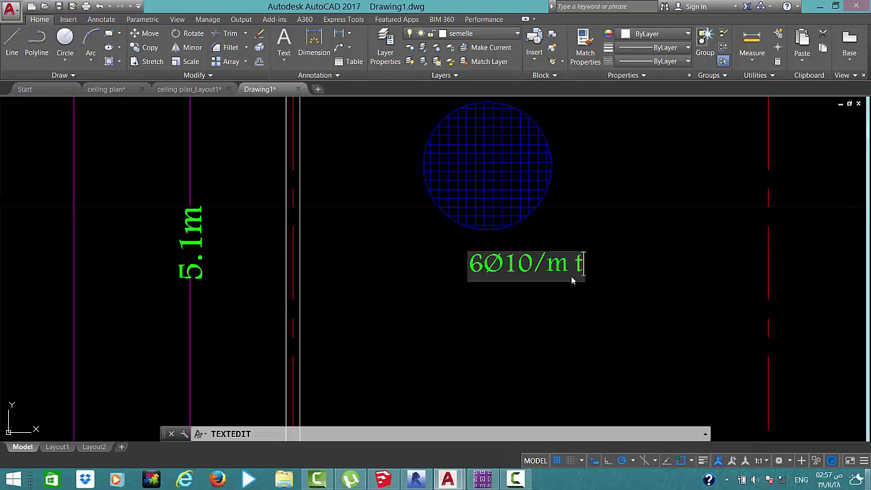
{"action": "type", "text": "op mesh"}
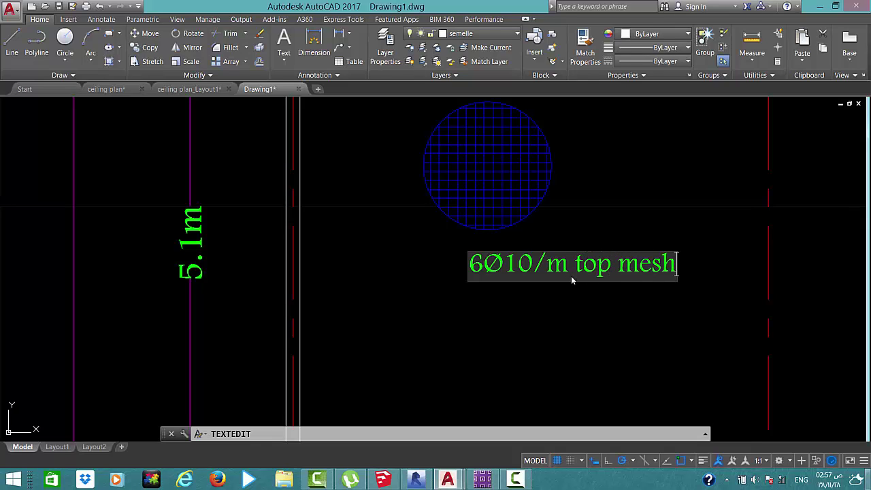
{"action": "left_click", "coordinate": [537, 288]}
{"action": "key", "text": "Escape"}
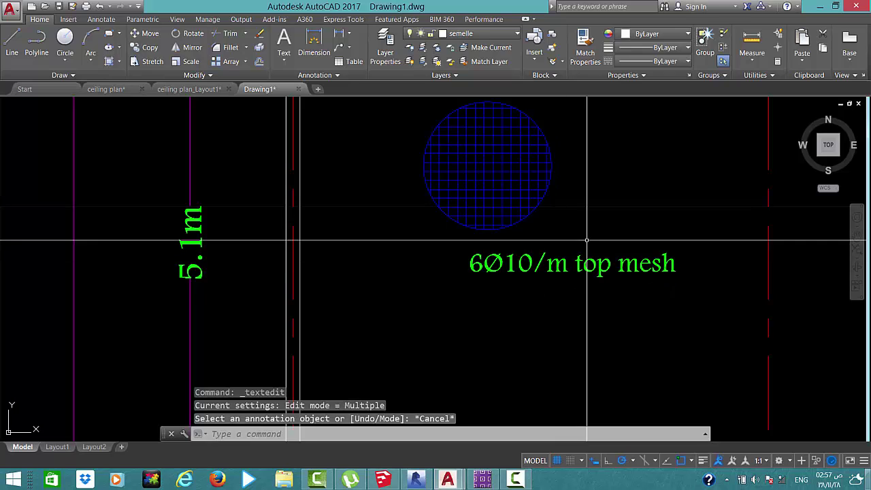
Copy the label just below and change it to '7Ø10/m lower mesh'
{"action": "left_click", "coordinate": [531, 292]}
{"action": "type", "text": "o"}
{"action": "key", "text": "Return"}
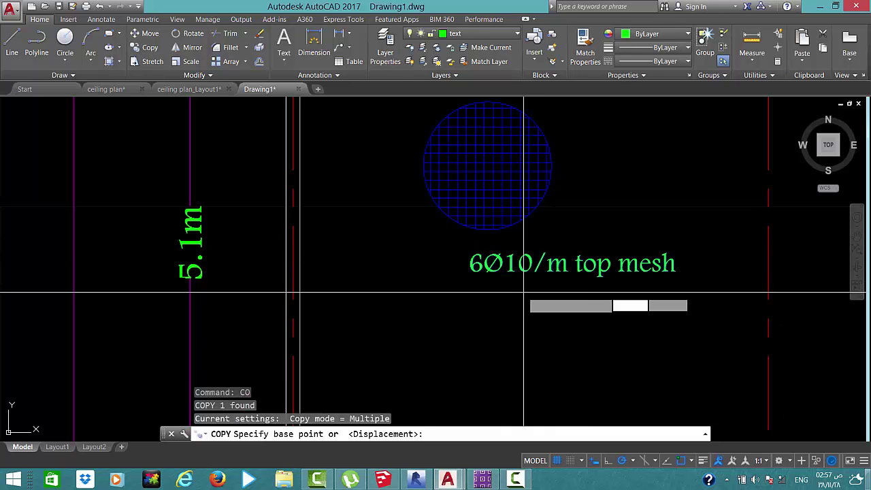
{"action": "left_click", "coordinate": [522, 288]}
{"action": "left_click", "coordinate": [522, 321]}
{"action": "key", "text": "Escape"}
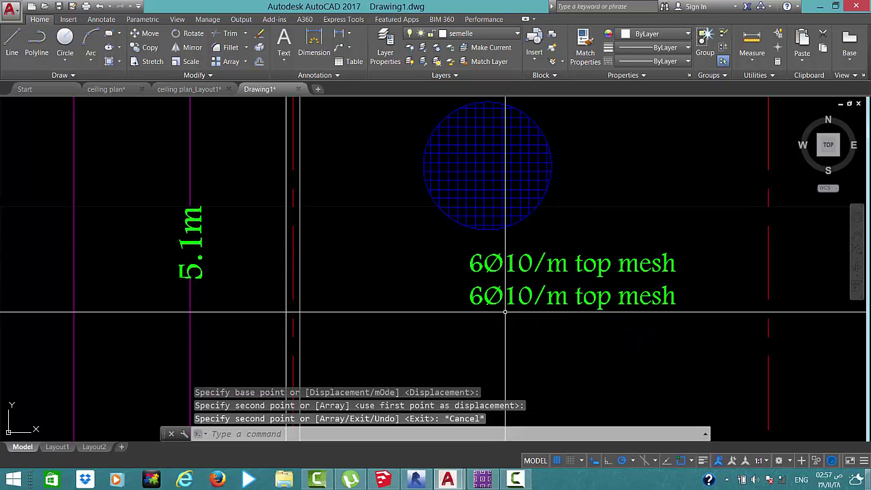
{"action": "double_click", "coordinate": [476, 299]}
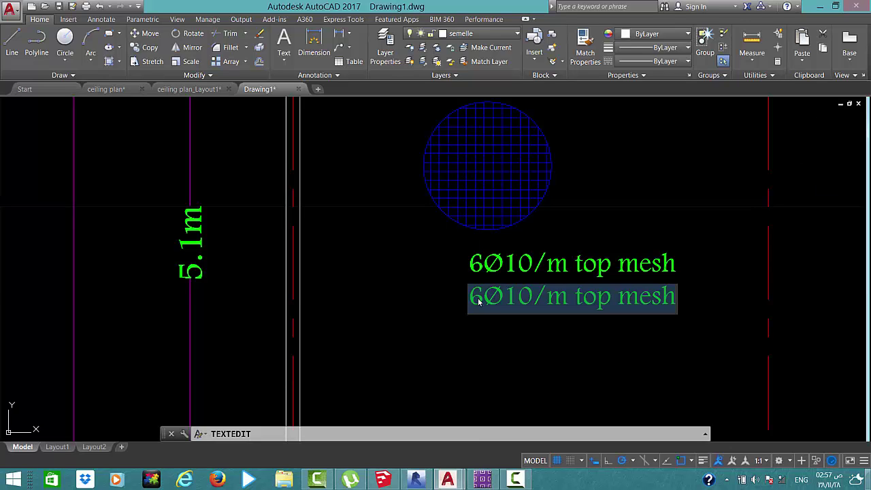
{"action": "type", "text": "7"}
{"action": "left_click", "coordinate": [485, 329]}
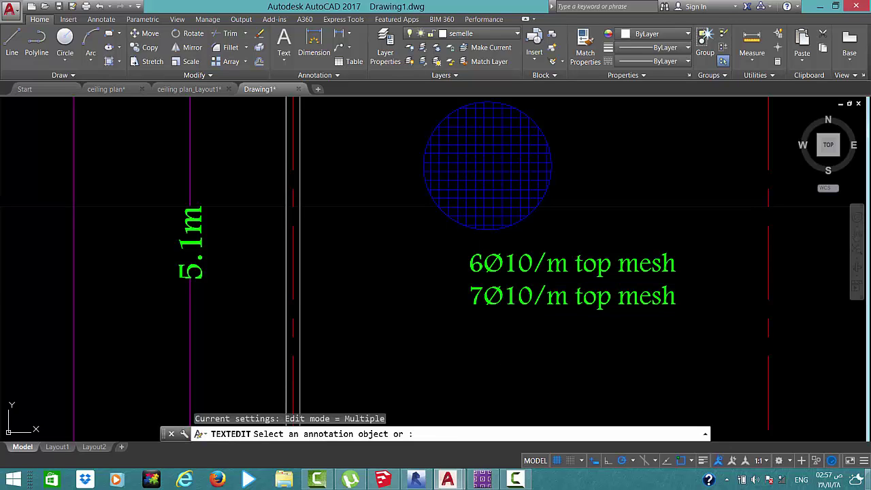
{"action": "left_click", "coordinate": [582, 304]}
{"action": "type", "text": "lower"}
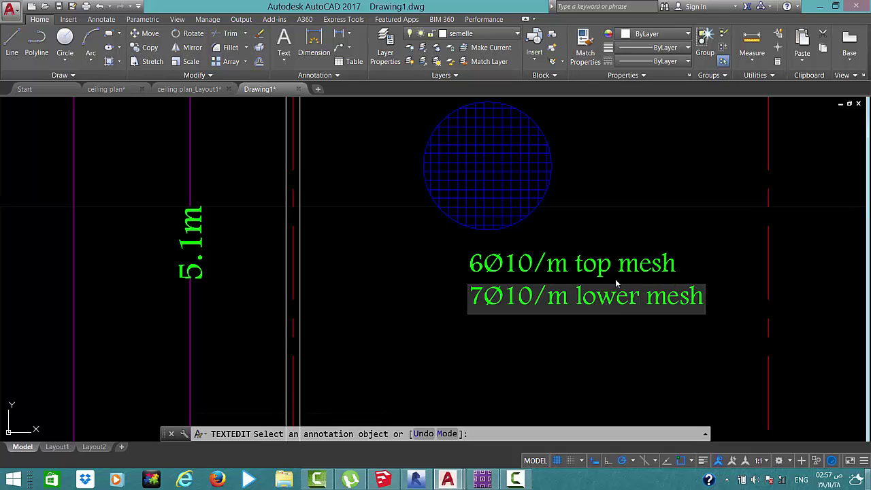
{"action": "left_click", "coordinate": [658, 359]}
Place both mesh label lines into the matching lower-right slab panel
{"action": "scroll", "coordinate": [588, 241], "scroll_direction": "down", "scroll_amount": 5}
{"action": "middle_click_drag", "start_coordinate": [588, 242], "coordinate": [469, 310]}
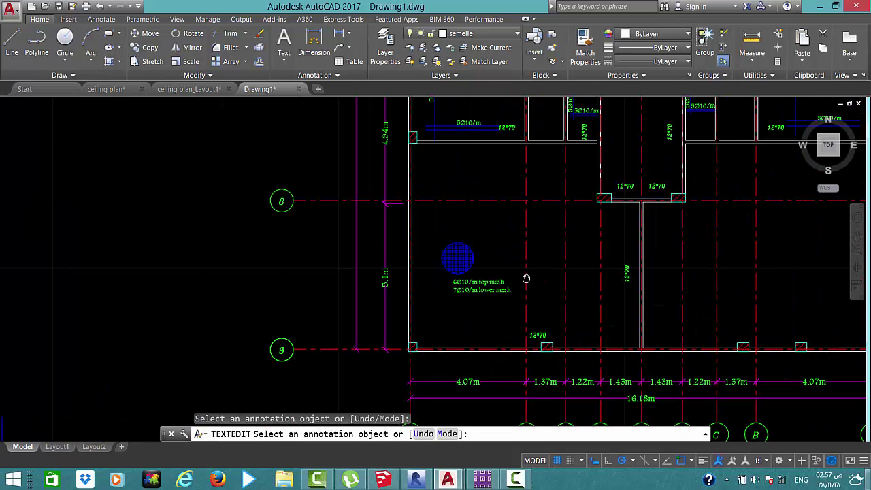
{"action": "left_click", "coordinate": [480, 295]}
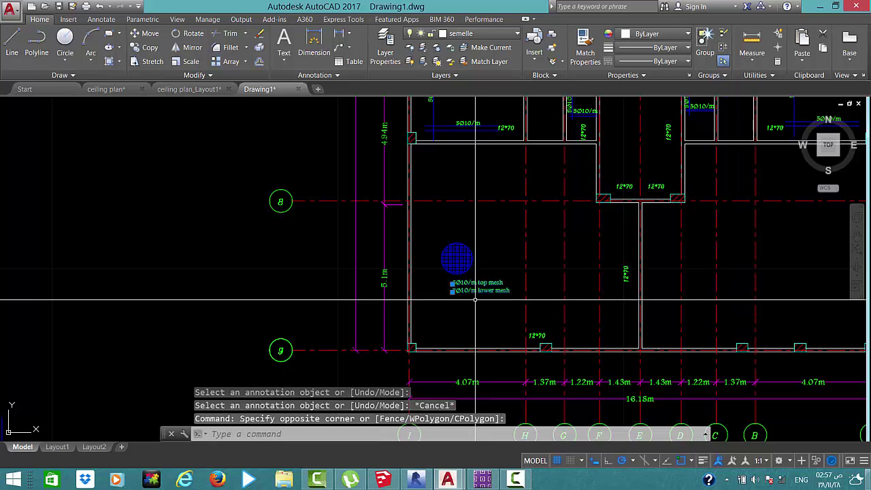
{"action": "type", "text": "M"}
{"action": "key", "text": "Return"}
{"action": "left_click", "coordinate": [483, 304]}
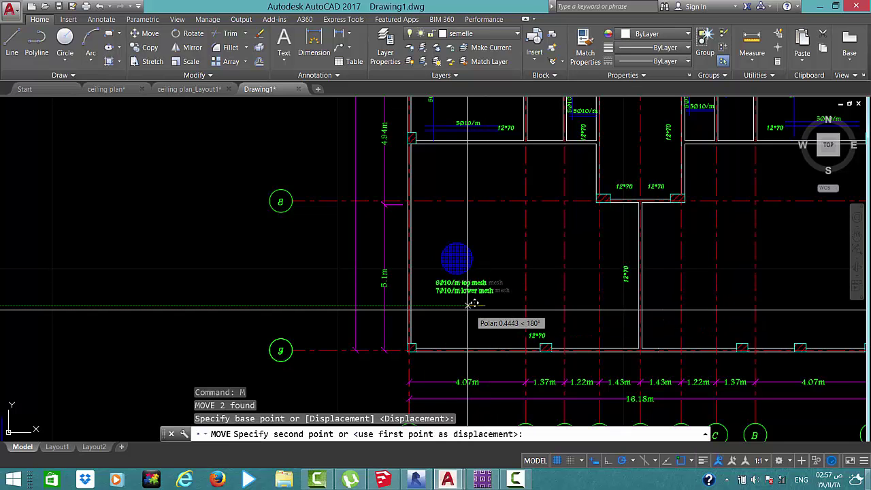
{"action": "left_click", "coordinate": [616, 272]}
{"action": "key", "text": "Escape"}
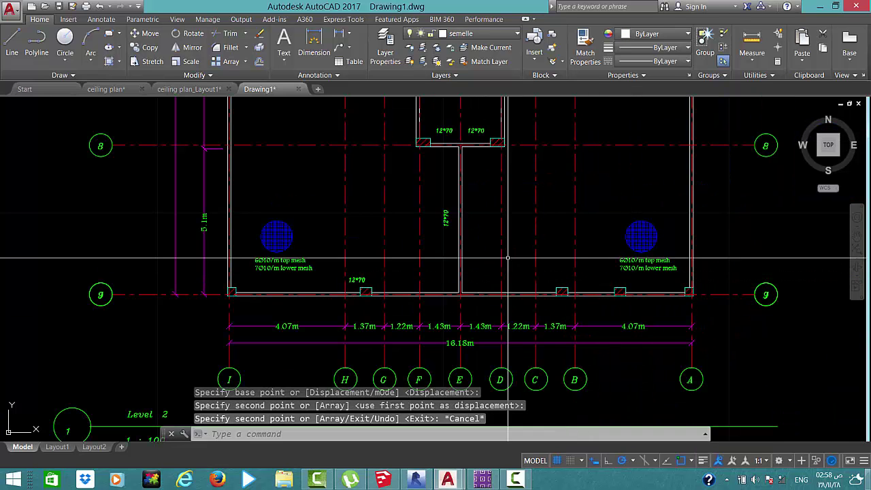
{"action": "middle_click_drag", "start_coordinate": [463, 259], "coordinate": [491, 298]}
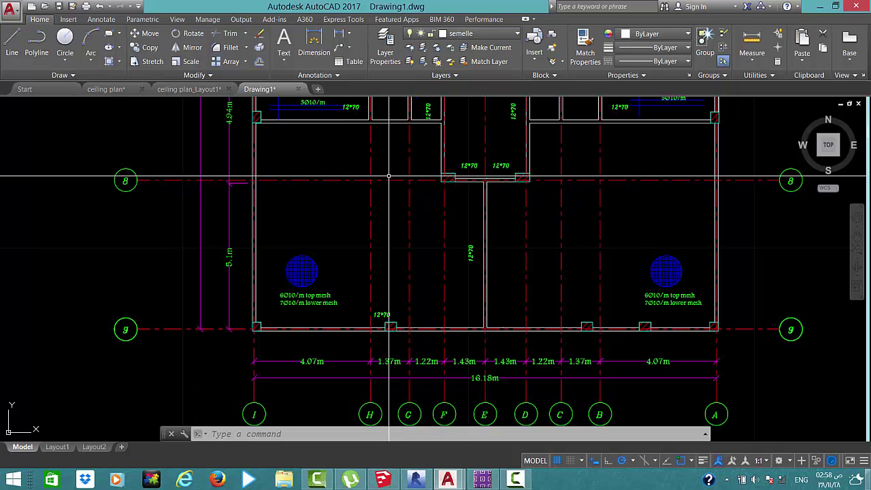
{"action": "scroll", "coordinate": [381, 165], "scroll_direction": "down", "scroll_amount": 5}
{"action": "scroll", "coordinate": [335, 267], "scroll_direction": "up", "scroll_amount": 5}
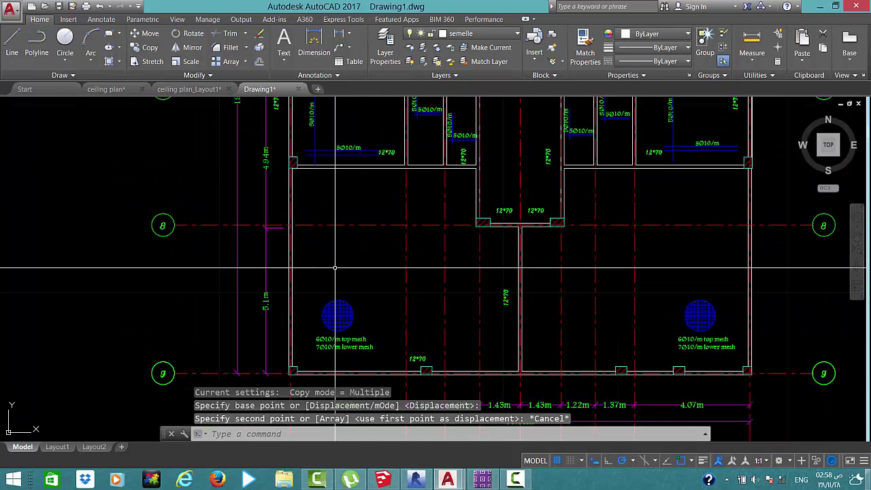
Draw the extra bar 4 long in the left panel with an angled hook at its end
{"action": "type", "text": "l"}
{"action": "key", "text": "Return"}
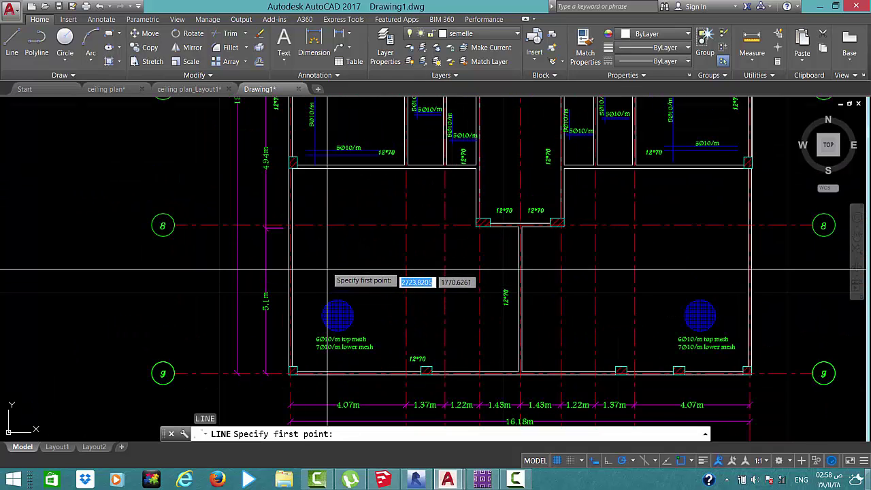
{"action": "left_click", "coordinate": [324, 257]}
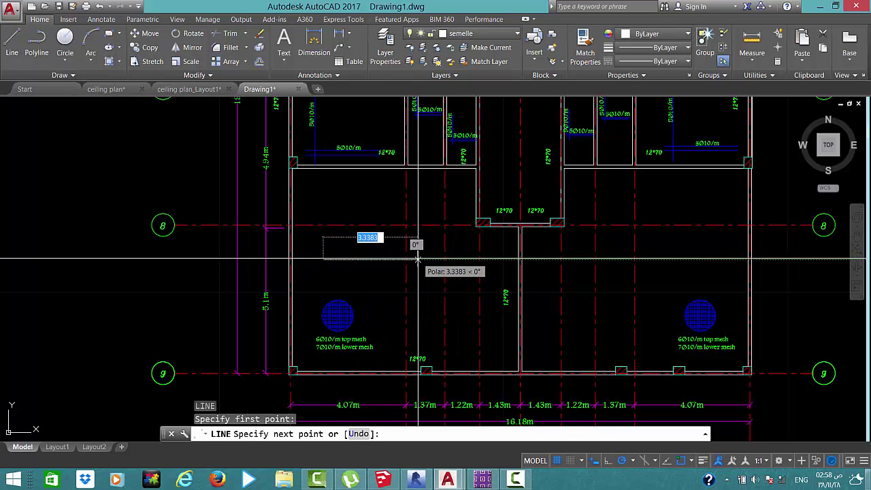
{"action": "key", "text": "Return"}
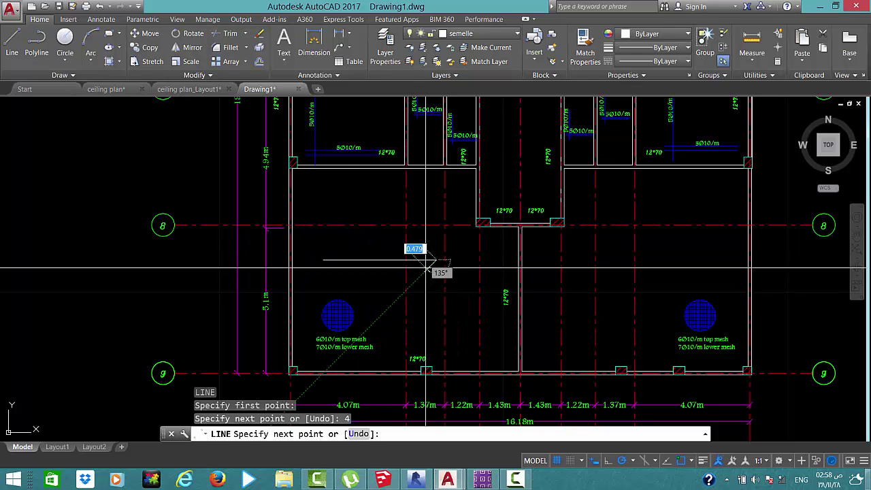
{"action": "scroll", "coordinate": [418, 259], "scroll_direction": "up", "scroll_amount": 3}
{"action": "scroll", "coordinate": [469, 256], "scroll_direction": "up", "scroll_amount": 3}
{"action": "scroll", "coordinate": [488, 254], "scroll_direction": "up", "scroll_amount": 3}
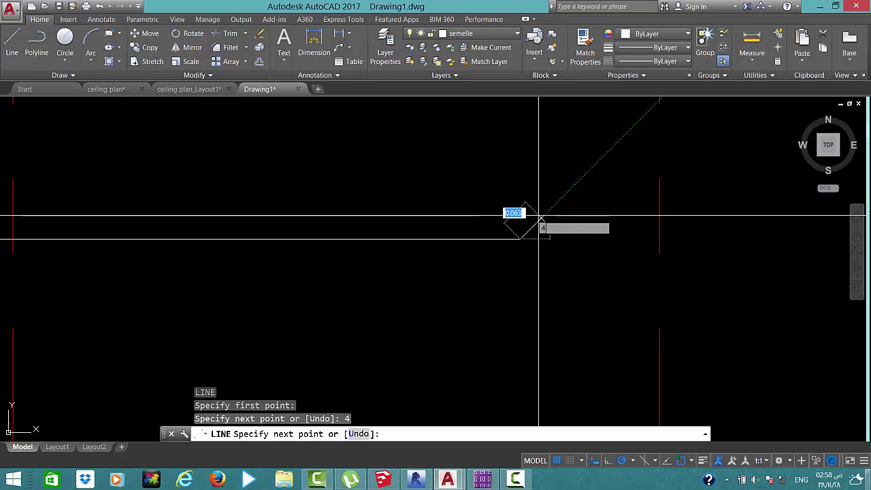
{"action": "left_click", "coordinate": [537, 222]}
{"action": "key", "text": "Escape"}
Add a hook line at the bar's other end
{"action": "scroll", "coordinate": [451, 232], "scroll_direction": "down", "scroll_amount": 5}
{"action": "middle_click_drag", "start_coordinate": [204, 370], "coordinate": [349, 359]}
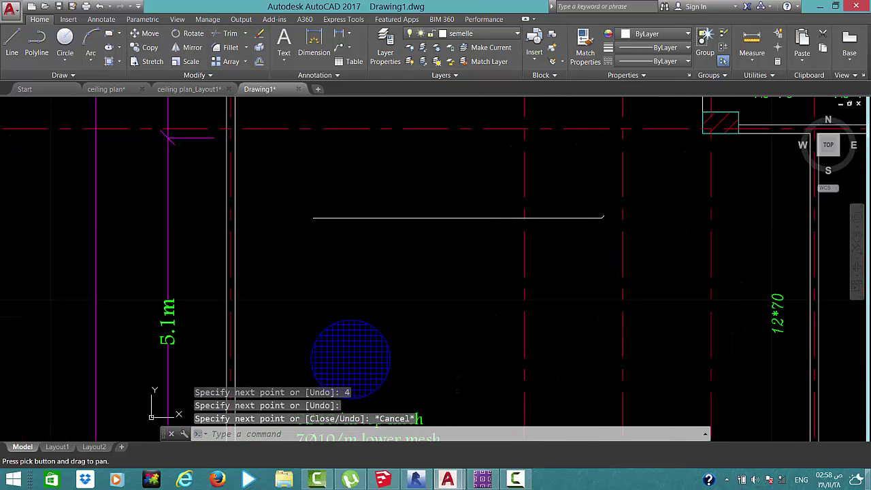
{"action": "scroll", "coordinate": [321, 211], "scroll_direction": "up", "scroll_amount": 3}
{"action": "scroll", "coordinate": [304, 224], "scroll_direction": "up", "scroll_amount": 3}
{"action": "type", "text": "l"}
{"action": "key", "text": "Return"}
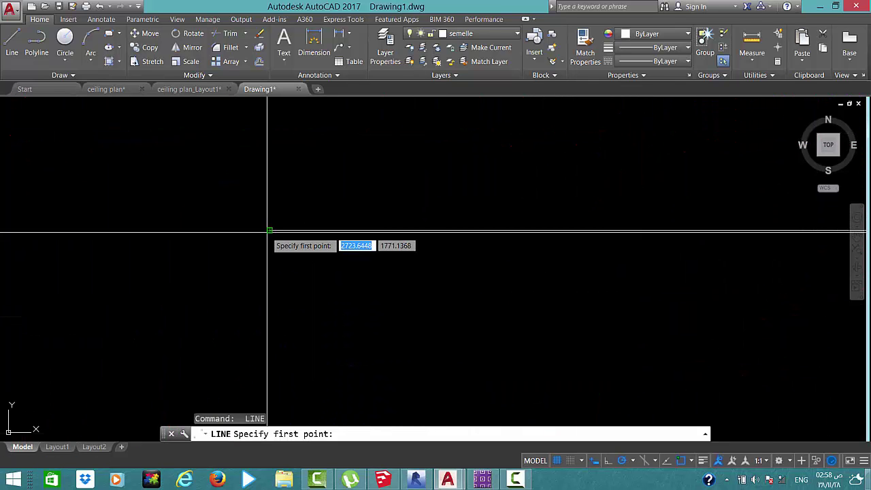
{"action": "left_click", "coordinate": [263, 225]}
{"action": "key", "text": "Escape"}
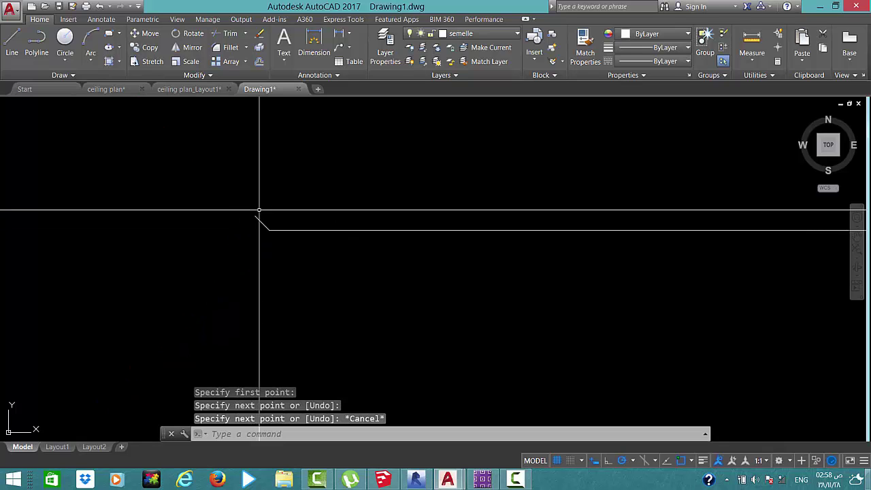
{"action": "scroll", "coordinate": [257, 211], "scroll_direction": "down", "scroll_amount": 3}
{"action": "scroll", "coordinate": [274, 202], "scroll_direction": "down", "scroll_amount": 2}
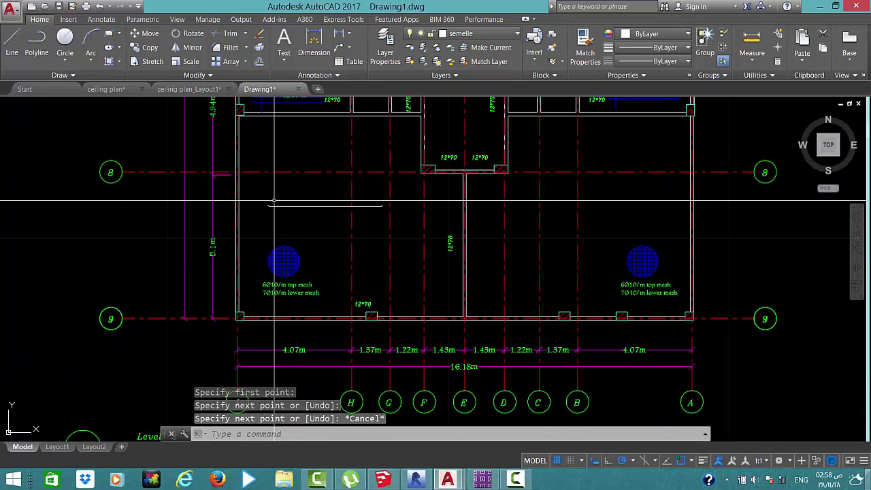
Add a vertical 5.5 dimension in the lower-left panel between grid lines 8 and 9
{"action": "left_click", "coordinate": [314, 42]}
{"action": "left_click", "coordinate": [335, 145]}
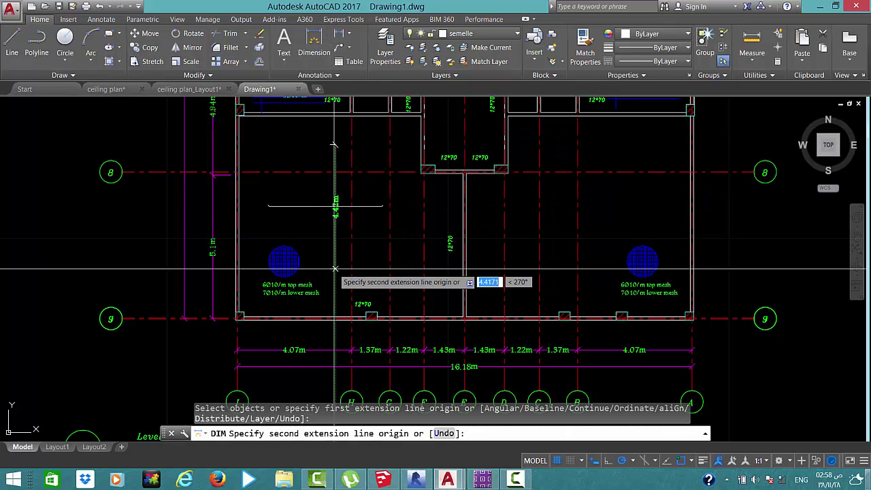
{"action": "type", "text": "5.5"}
{"action": "key", "text": "Return"}
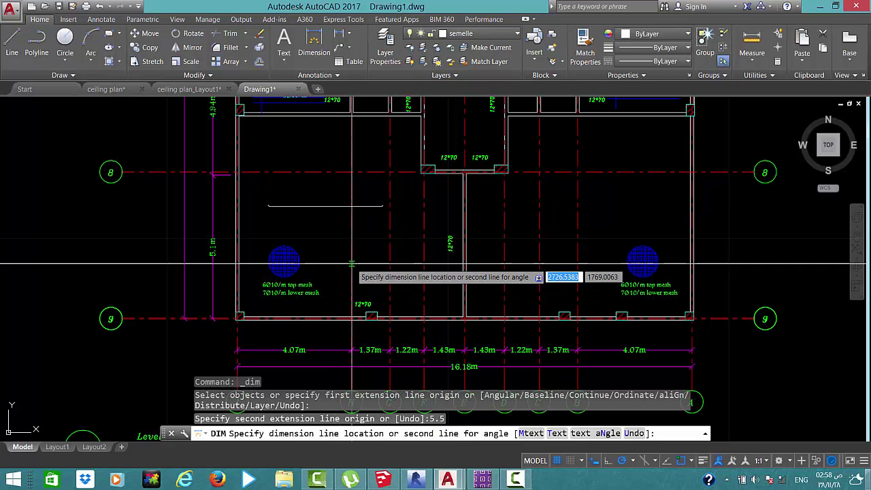
{"action": "left_click", "coordinate": [334, 265]}
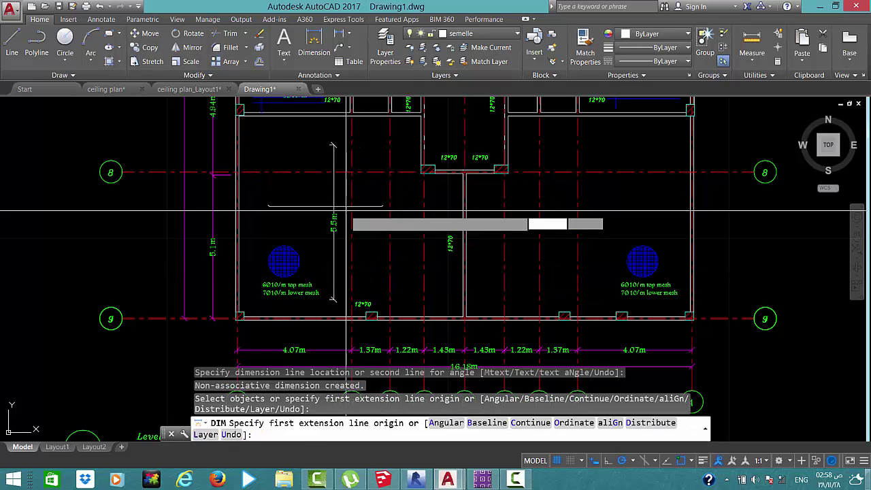
{"action": "key", "text": "Escape"}
{"action": "scroll", "coordinate": [332, 213], "scroll_direction": "up", "scroll_amount": 3}
{"action": "scroll", "coordinate": [350, 211], "scroll_direction": "up", "scroll_amount": 3}
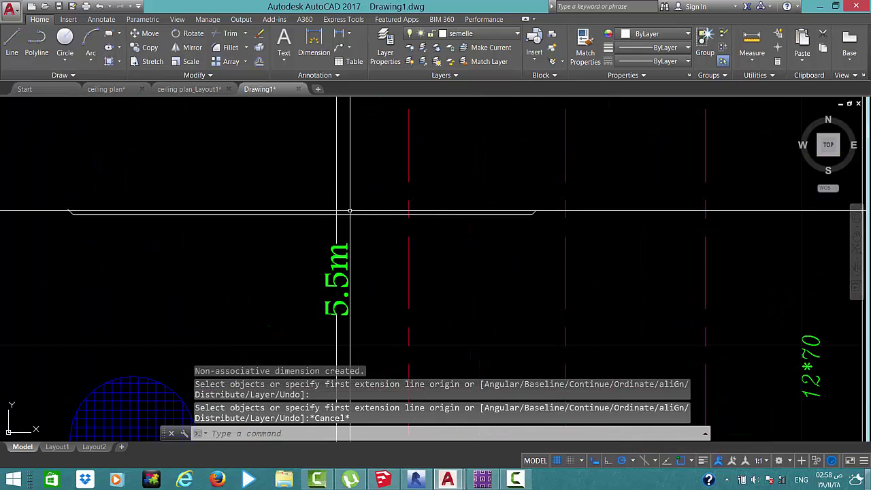
{"action": "type", "text": "do"}
{"action": "key", "text": "Return"}
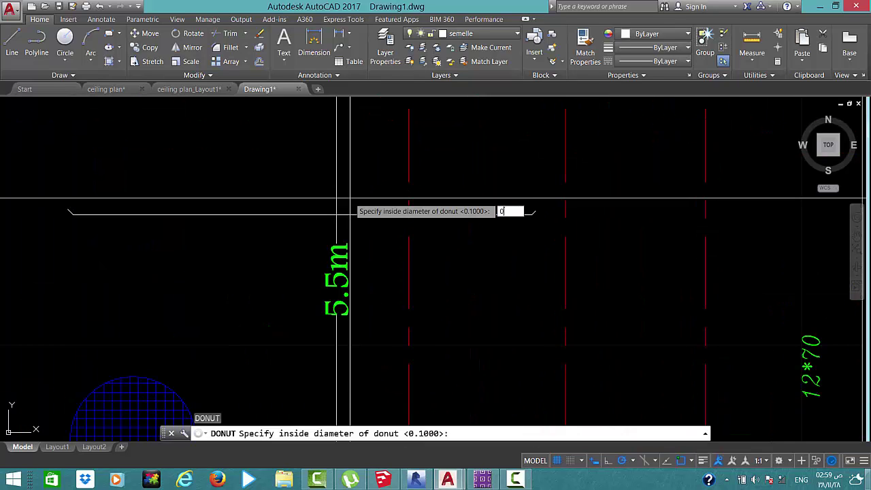
Enter donut diameters 0 inside and 0.1 outside, then cancel the donut
{"action": "type", "text": "0"}
{"action": "key", "text": "Return"}
{"action": "type", "text": "0.1"}
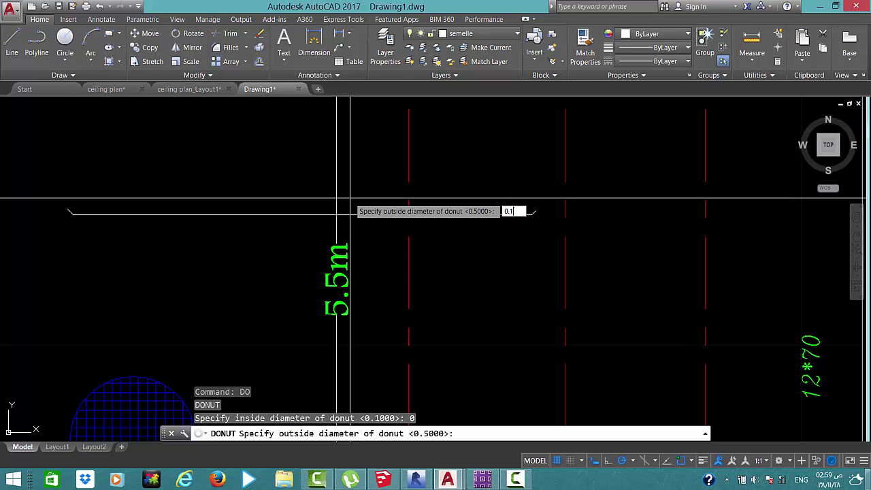
{"action": "key", "text": "Return"}
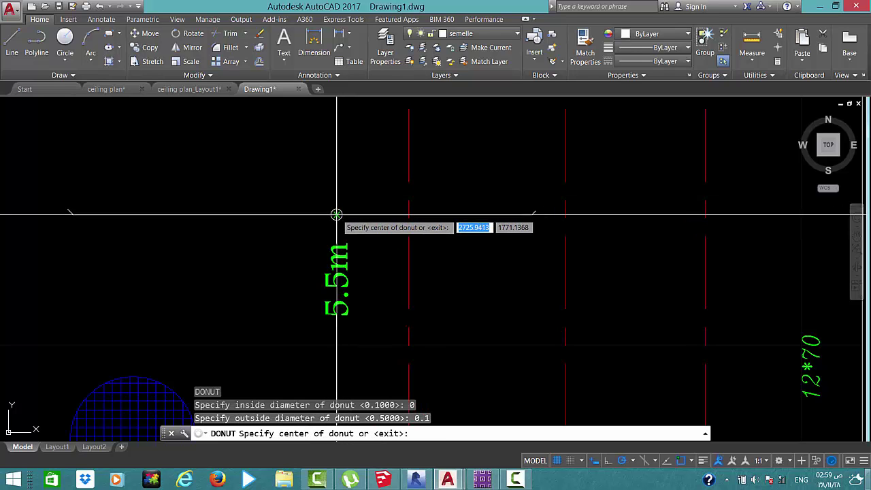
{"action": "key", "text": "Escape"}
{"action": "scroll", "coordinate": [360, 185], "scroll_direction": "down", "scroll_amount": 6}
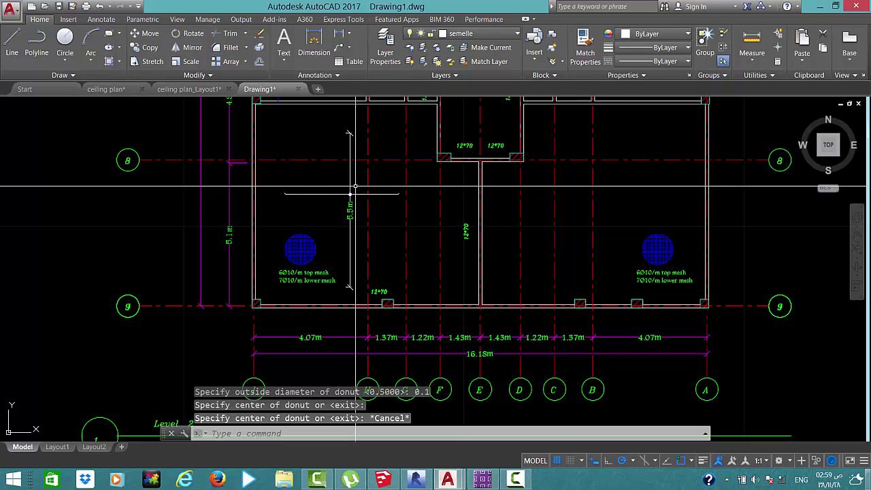
Move the horizontal bar onto the reinforcement layer so it shows blue
{"action": "left_click", "coordinate": [277, 198]}
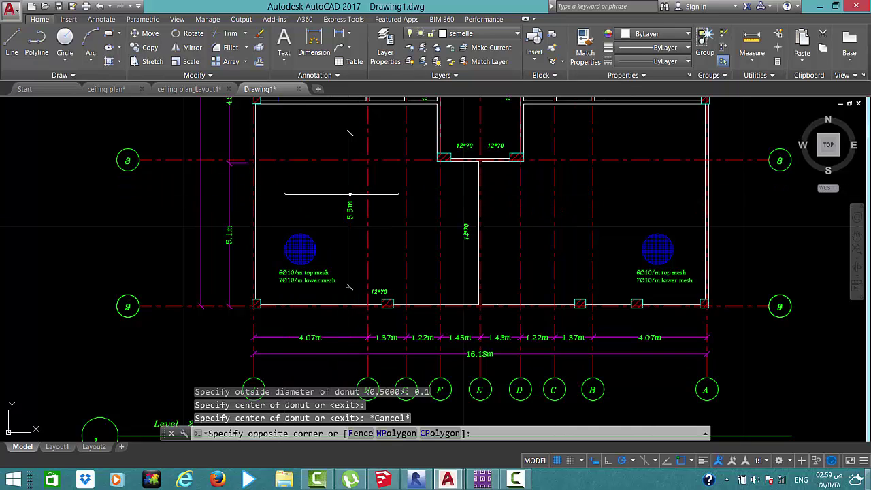
{"action": "left_click", "coordinate": [400, 185]}
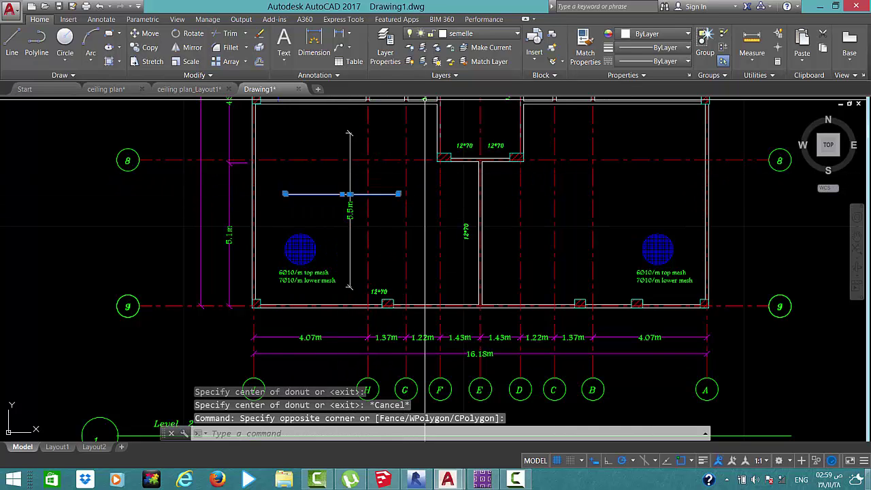
{"action": "left_click", "coordinate": [490, 35]}
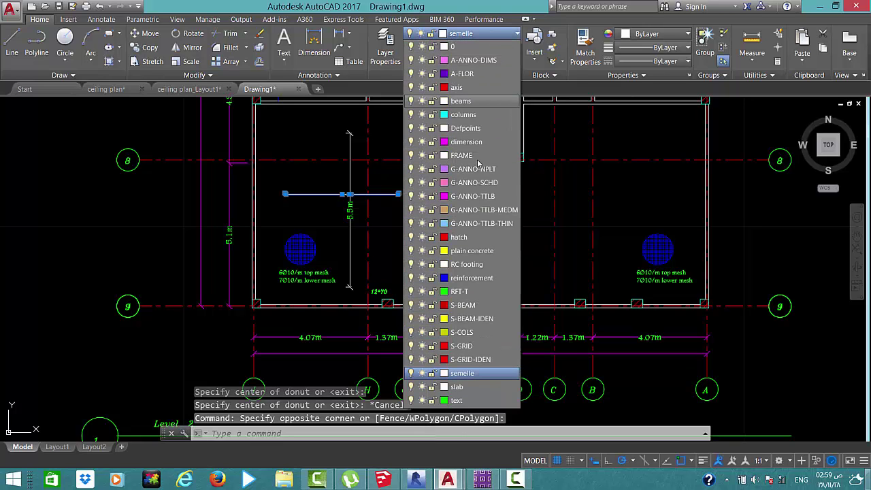
{"action": "left_click", "coordinate": [470, 279]}
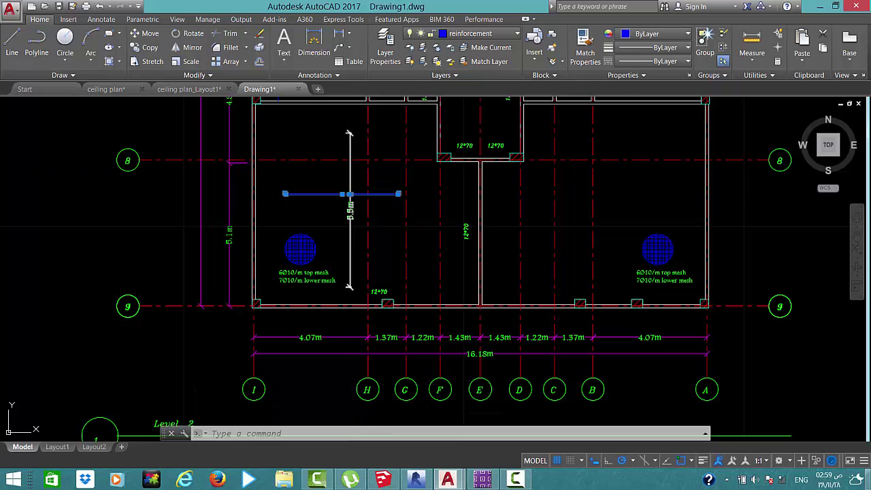
{"action": "key", "text": "Escape"}
Try matching properties from the purple line, then cancel the match
{"action": "type", "text": "ma"}
{"action": "key", "text": "space"}
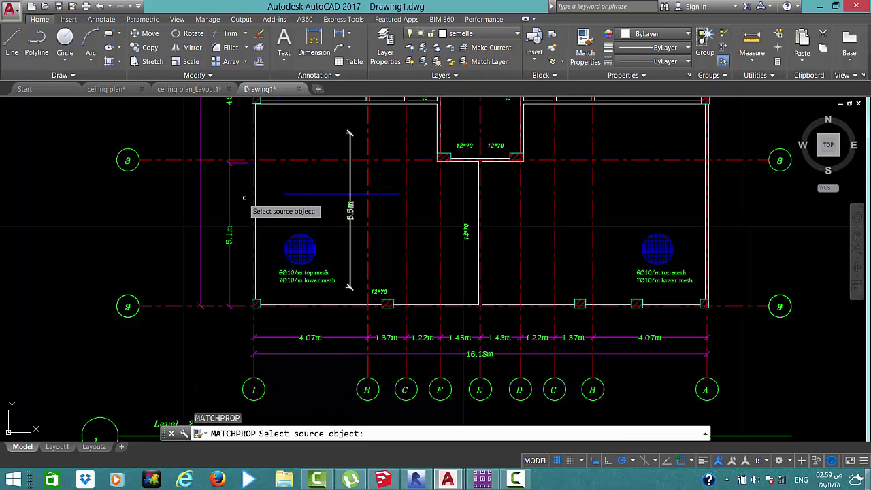
{"action": "left_click", "coordinate": [228, 185]}
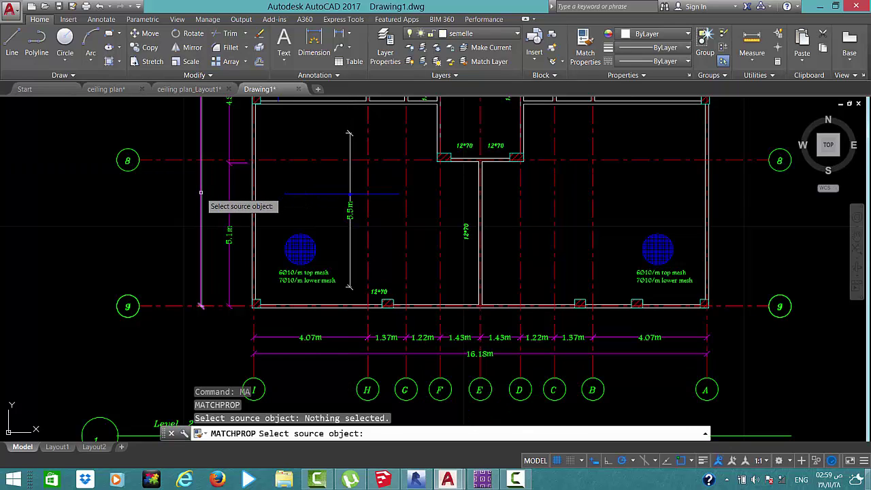
{"action": "left_click", "coordinate": [201, 193]}
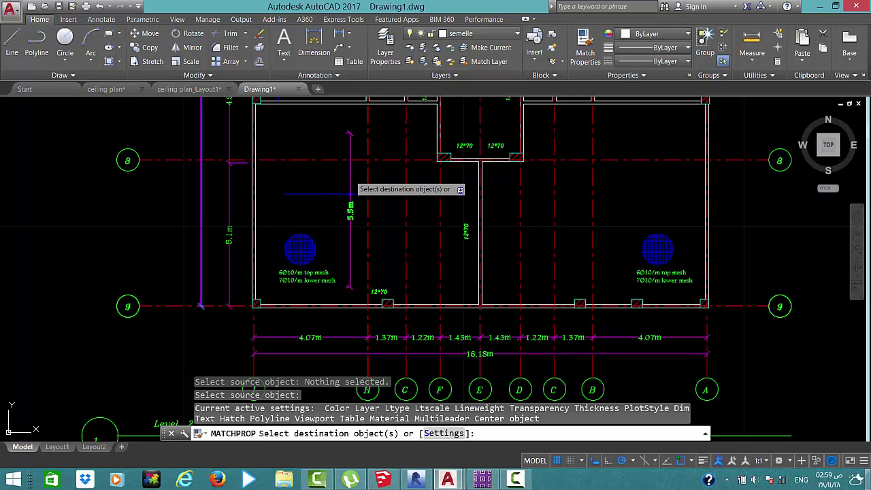
{"action": "scroll", "coordinate": [350, 204], "scroll_direction": "up", "scroll_amount": 2}
{"action": "scroll", "coordinate": [351, 228], "scroll_direction": "up", "scroll_amount": 2}
{"action": "scroll", "coordinate": [352, 218], "scroll_direction": "down", "scroll_amount": 6}
{"action": "key", "text": "Escape"}
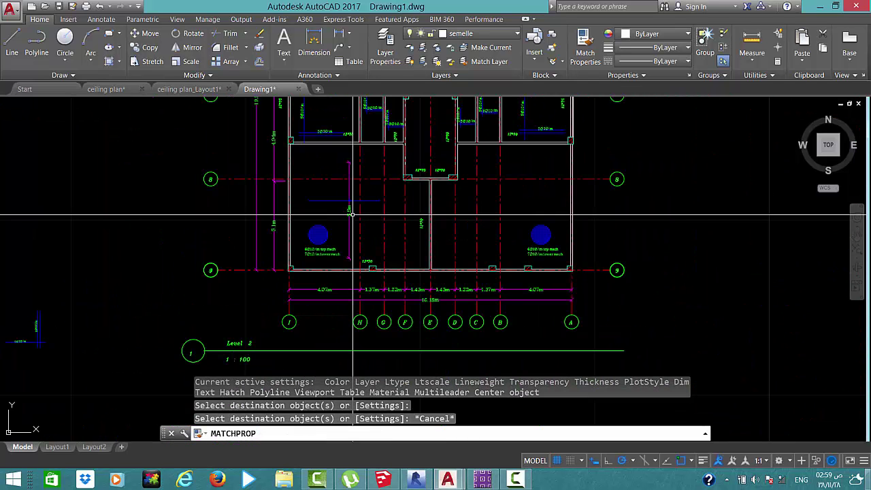
{"action": "scroll", "coordinate": [353, 214], "scroll_direction": "up", "scroll_amount": 2}
{"action": "scroll", "coordinate": [360, 204], "scroll_direction": "up", "scroll_amount": 1}
{"action": "scroll", "coordinate": [382, 229], "scroll_direction": "up", "scroll_amount": 1}
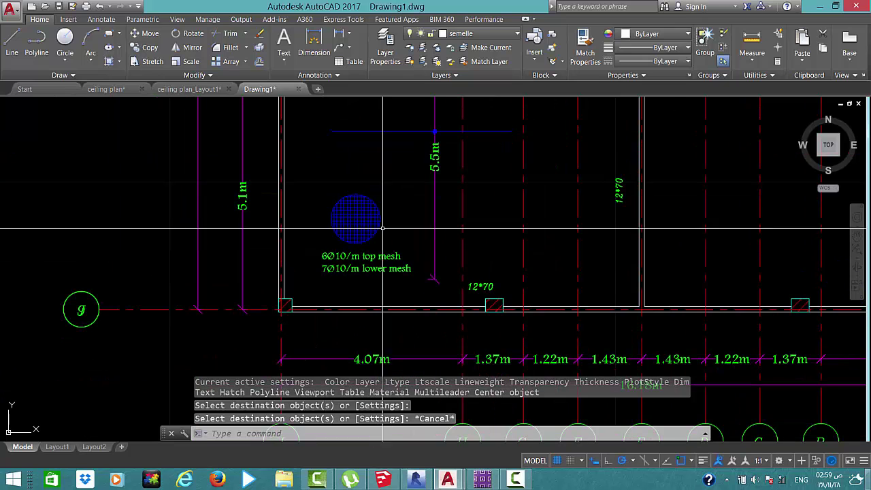
{"action": "scroll", "coordinate": [373, 248], "scroll_direction": "down", "scroll_amount": 1}
{"action": "scroll", "coordinate": [371, 218], "scroll_direction": "down", "scroll_amount": 3}
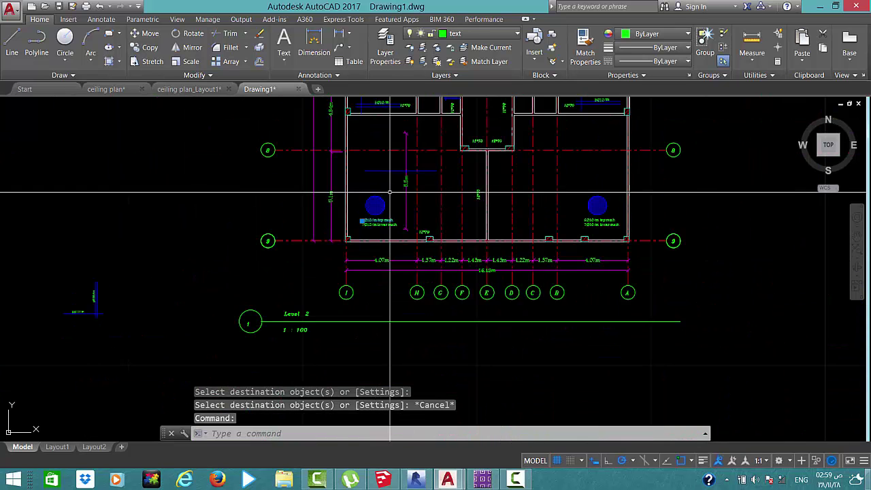
{"action": "scroll", "coordinate": [393, 255], "scroll_direction": "up", "scroll_amount": 1}
{"action": "scroll", "coordinate": [383, 280], "scroll_direction": "up", "scroll_amount": 4}
{"action": "key", "text": "Escape"}
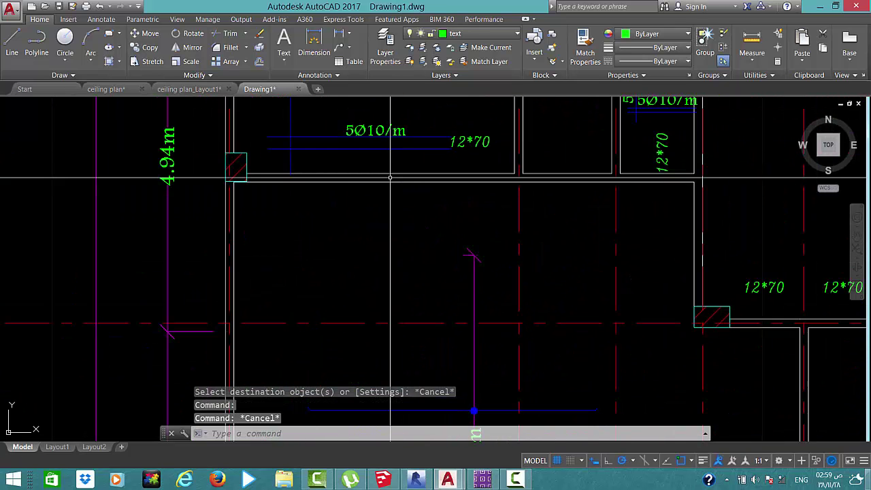
Copy the 5Ø10/m label above the blue extra bar and change it to 3.5Ø10/m
{"action": "type", "text": "co"}
{"action": "key", "text": "Return"}
{"action": "left_click", "coordinate": [374, 130]}
{"action": "key", "text": "Return"}
{"action": "left_click", "coordinate": [399, 145]}
{"action": "scroll", "coordinate": [399, 204], "scroll_direction": "down", "scroll_amount": 1}
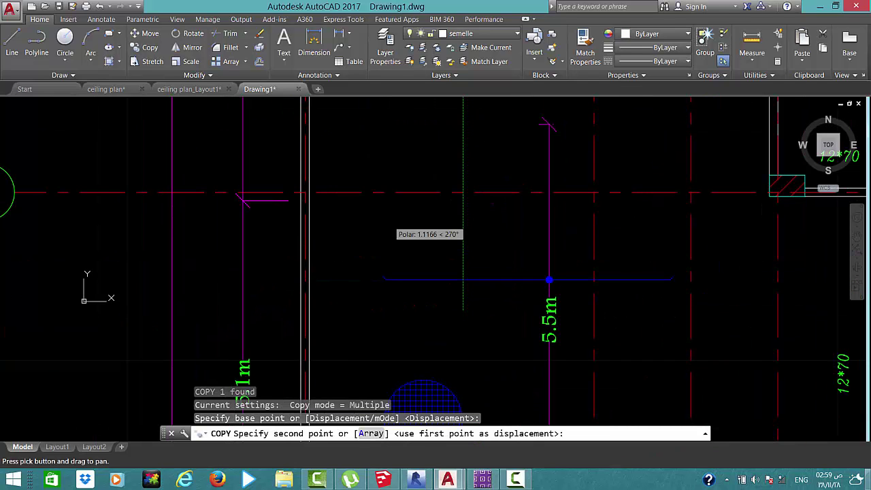
{"action": "left_click", "coordinate": [477, 267]}
{"action": "key", "text": "Escape"}
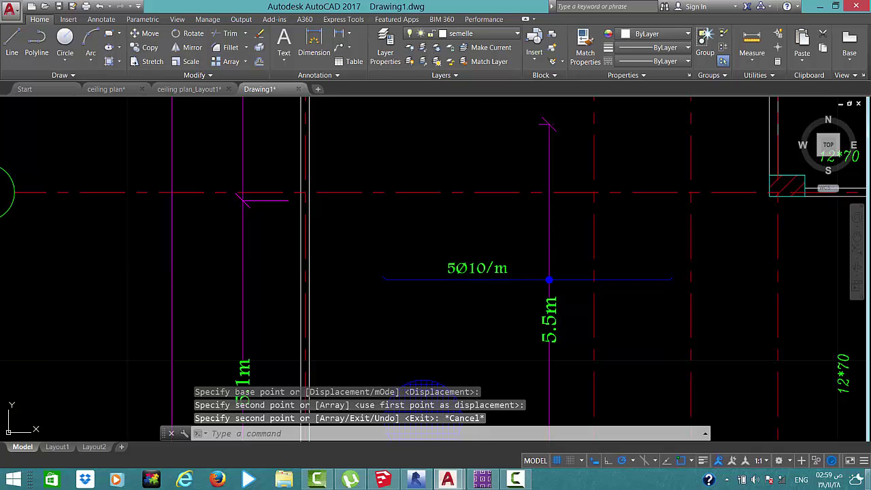
{"action": "double_click", "coordinate": [454, 271]}
{"action": "type", "text": "3."}
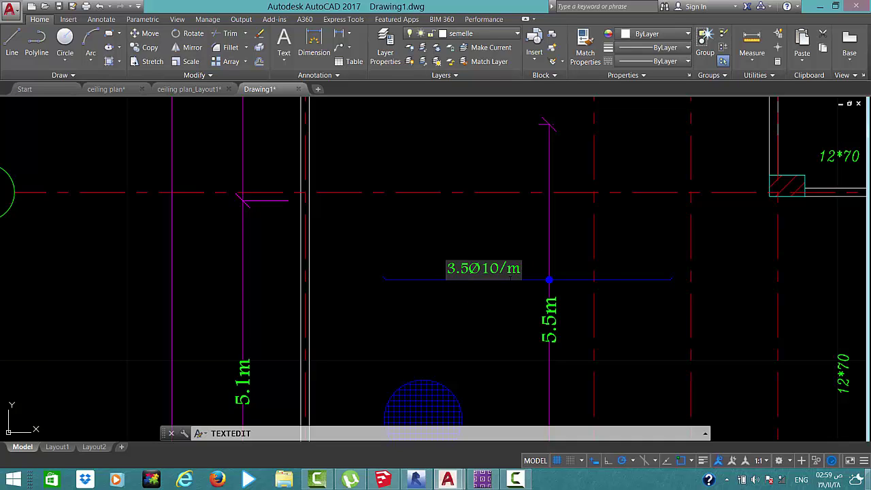
{"action": "left_click", "coordinate": [476, 313]}
{"action": "key", "text": "Escape"}
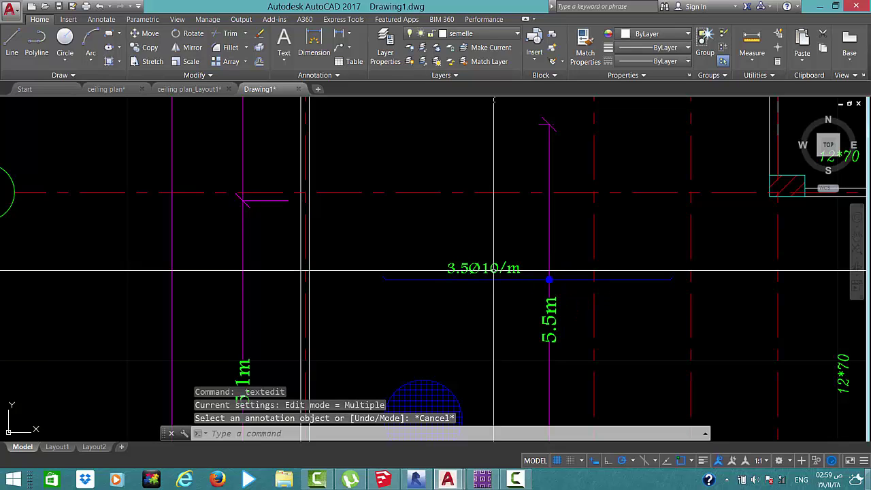
Copy the 3.5Ø10/m label just below itself and change the copy to L=4m
{"action": "left_click", "coordinate": [514, 276]}
{"action": "type", "text": "c"}
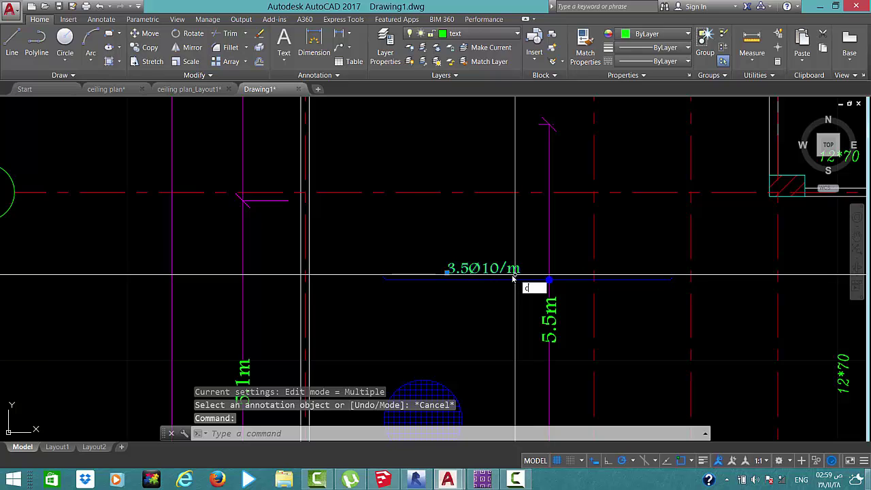
{"action": "type", "text": "o"}
{"action": "key", "text": "Return"}
{"action": "left_click", "coordinate": [435, 268]}
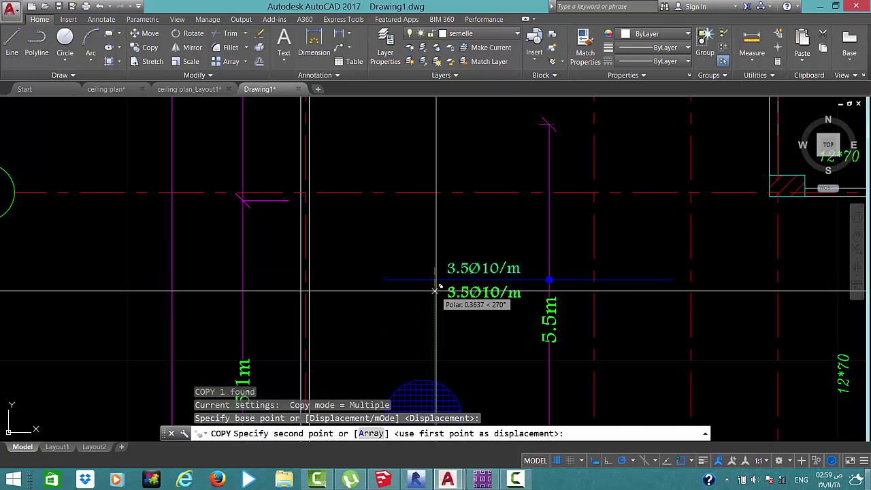
{"action": "left_click", "coordinate": [436, 289]}
{"action": "key", "text": "Escape"}
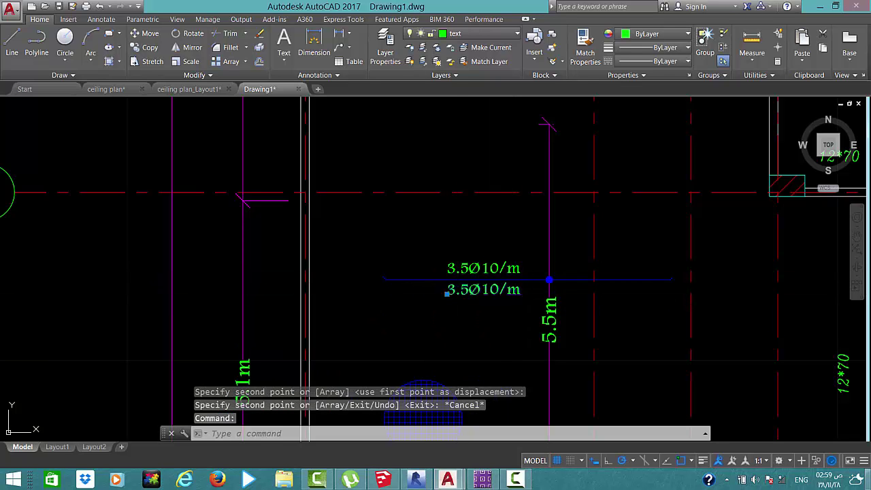
{"action": "double_click", "coordinate": [447, 294]}
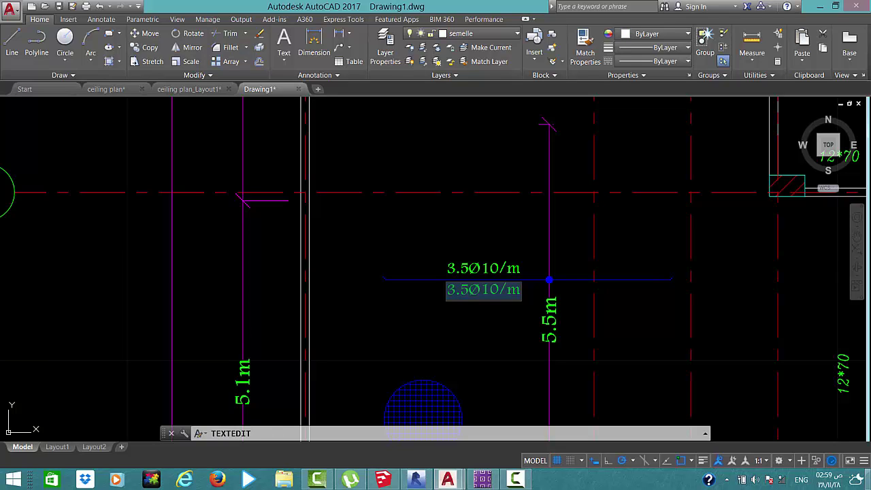
{"action": "type", "text": "L=4m"}
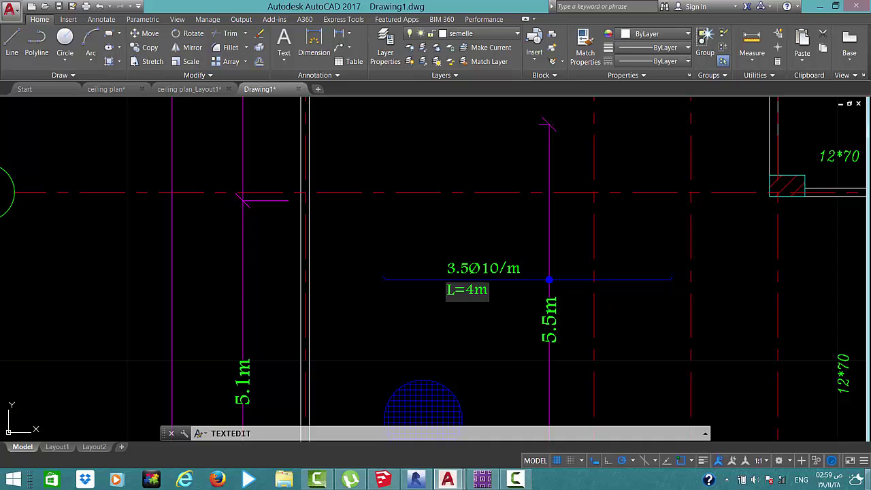
{"action": "left_click", "coordinate": [500, 242]}
{"action": "scroll", "coordinate": [500, 239], "scroll_direction": "down", "scroll_amount": 6}
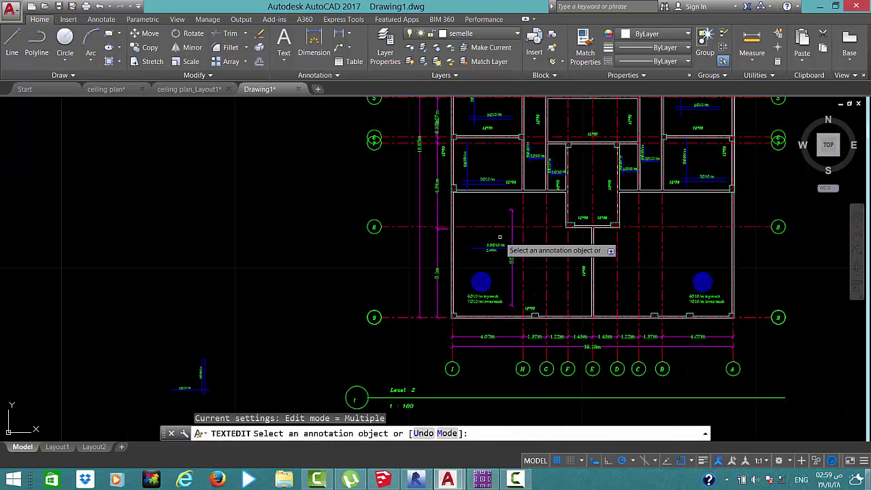
{"action": "scroll", "coordinate": [514, 262], "scroll_direction": "up", "scroll_amount": 4}
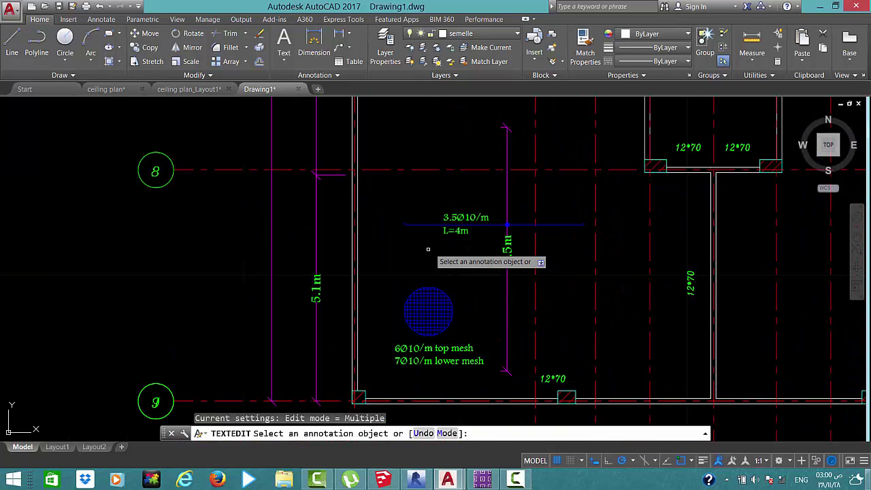
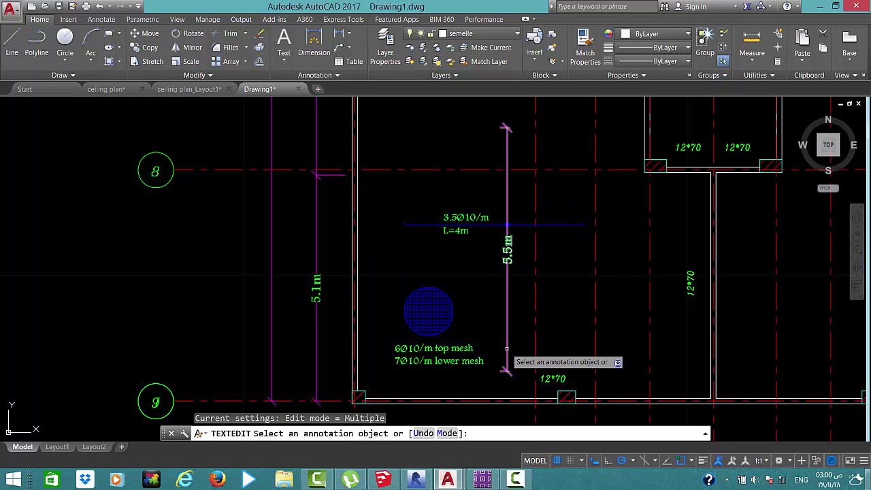
Cancel text editing and select the 3.5Ø10/m bar with its labels in the lower-left panel
{"action": "scroll", "coordinate": [507, 291], "scroll_direction": "down", "scroll_amount": 4}
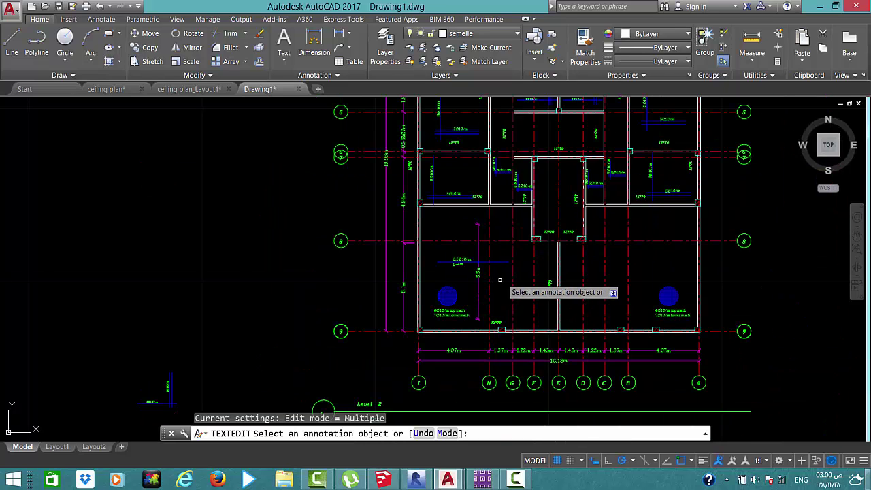
{"action": "scroll", "coordinate": [497, 275], "scroll_direction": "down", "scroll_amount": 2}
{"action": "key", "text": "Escape"}
{"action": "scroll", "coordinate": [415, 240], "scroll_direction": "up", "scroll_amount": 5}
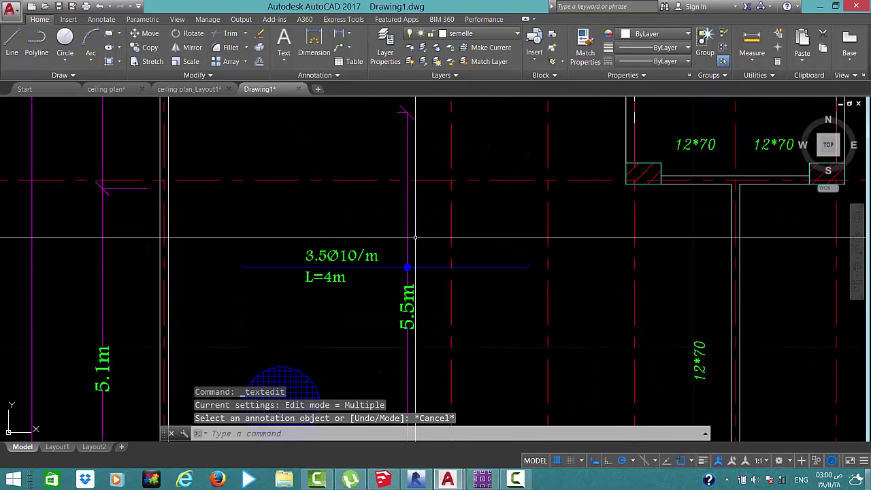
{"action": "left_click", "coordinate": [456, 208]}
{"action": "left_click", "coordinate": [270, 339]}
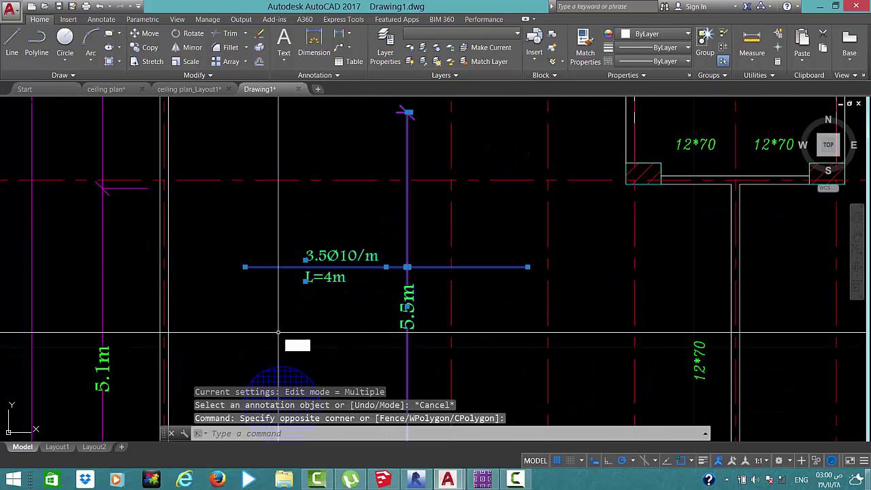
Copy the 3.5Ø10/m, L=4m bar label group into the lower-right panel
{"action": "type", "text": "co"}
{"action": "key", "text": "Return"}
{"action": "left_click", "coordinate": [407, 111]}
{"action": "scroll", "coordinate": [476, 272], "scroll_direction": "down", "scroll_amount": 3}
{"action": "scroll", "coordinate": [511, 279], "scroll_direction": "down", "scroll_amount": 2}
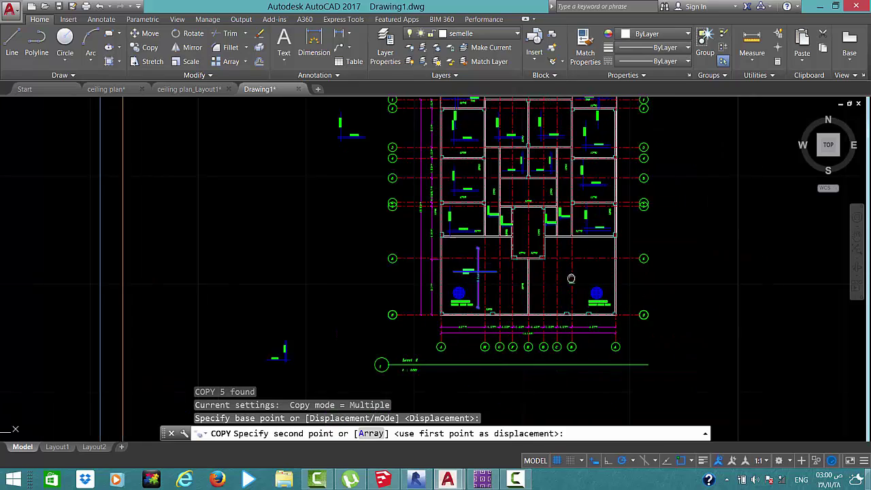
{"action": "scroll", "coordinate": [547, 277], "scroll_direction": "up", "scroll_amount": 6}
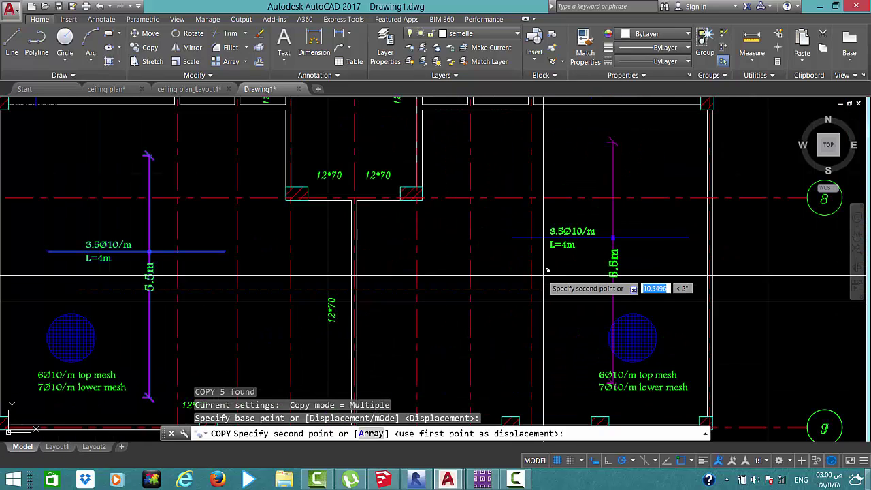
{"action": "left_click", "coordinate": [512, 289]}
{"action": "scroll", "coordinate": [504, 286], "scroll_direction": "down", "scroll_amount": 3}
{"action": "scroll", "coordinate": [462, 272], "scroll_direction": "down", "scroll_amount": 2}
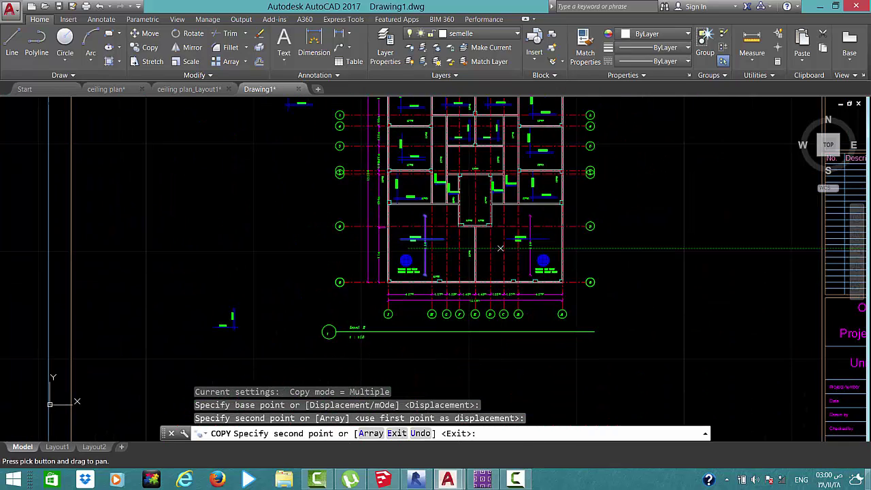
{"action": "key", "text": "Escape"}
{"action": "scroll", "coordinate": [432, 257], "scroll_direction": "up", "scroll_amount": 10}
{"action": "scroll", "coordinate": [477, 251], "scroll_direction": "down", "scroll_amount": 8}
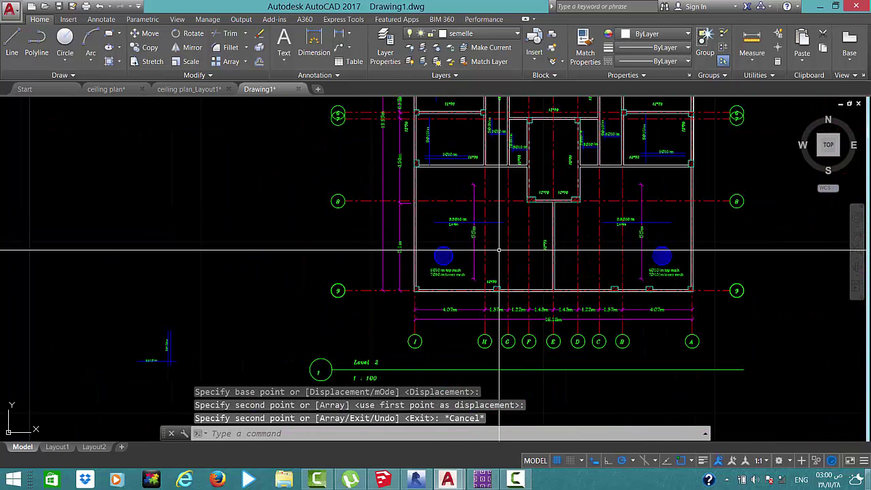
{"action": "scroll", "coordinate": [501, 250], "scroll_direction": "up", "scroll_amount": 2}
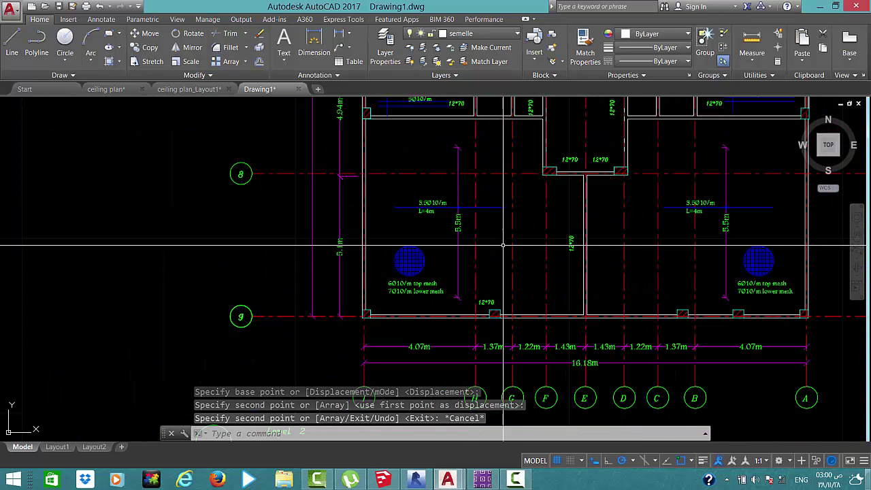
{"action": "scroll", "coordinate": [502, 238], "scroll_direction": "up", "scroll_amount": 2}
{"action": "scroll", "coordinate": [502, 224], "scroll_direction": "up", "scroll_amount": 1}
Draw a 4-unit vertical line in the lower-left panel
{"action": "middle_click_drag", "start_coordinate": [502, 221], "coordinate": [521, 261]}
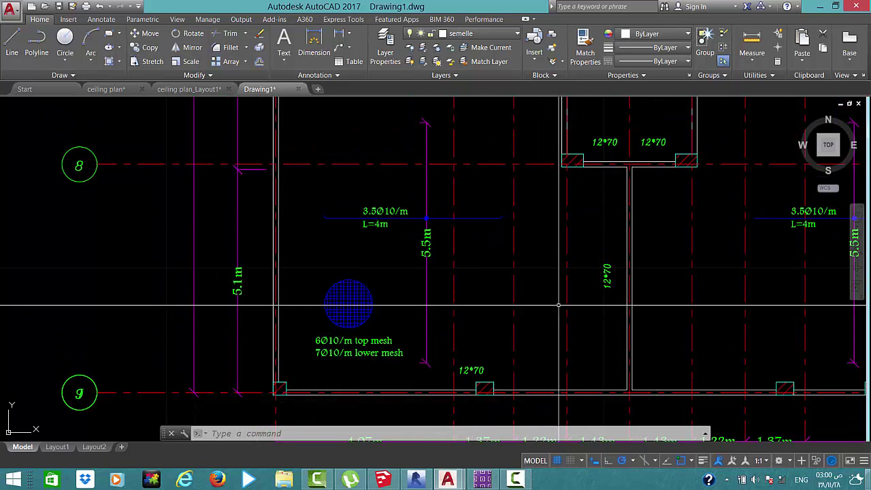
{"action": "type", "text": "l"}
{"action": "key", "text": "Return"}
{"action": "left_click", "coordinate": [547, 261]}
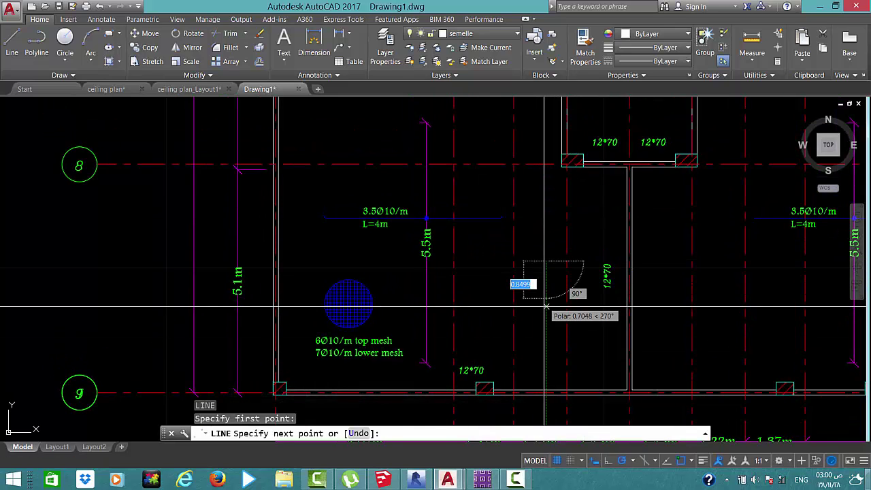
{"action": "type", "text": "4"}
{"action": "key", "text": "Return"}
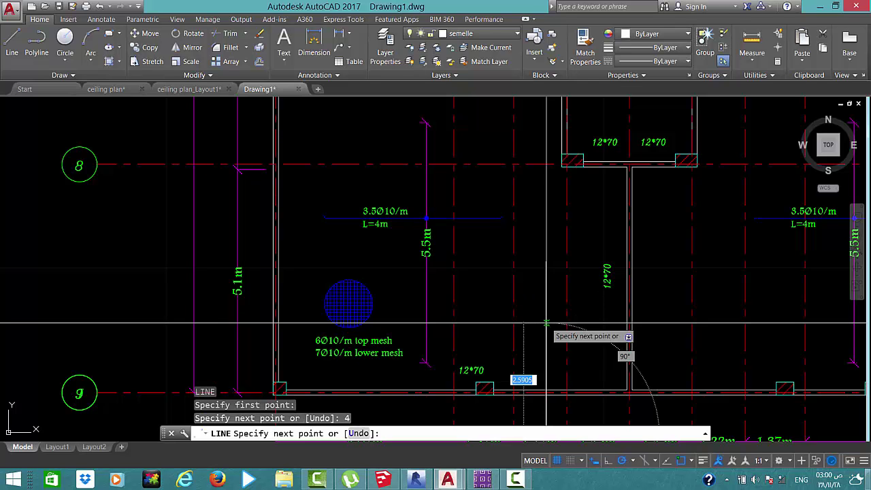
{"action": "key", "text": "Escape"}
Move the new vertical line higher in the panel
{"action": "middle_click_drag", "start_coordinate": [546, 322], "coordinate": [551, 221]}
{"action": "left_click", "coordinate": [558, 170]}
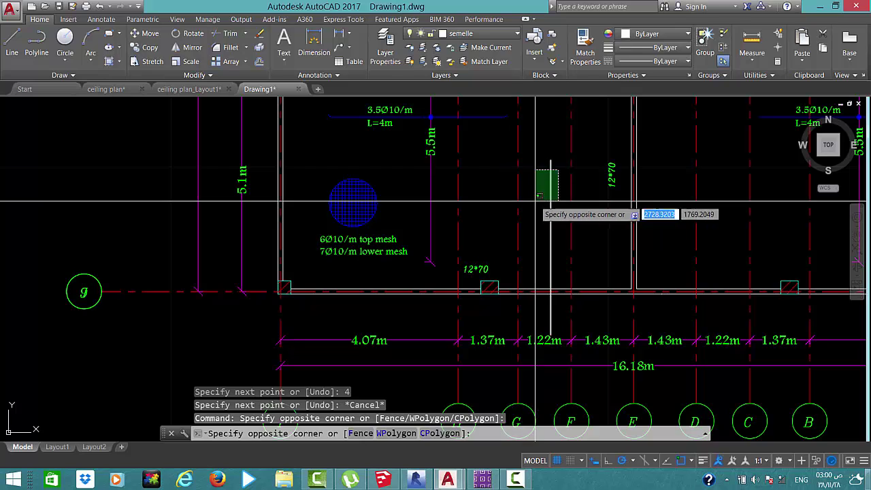
{"action": "left_click", "coordinate": [536, 200]}
{"action": "key", "text": "Return"}
{"action": "left_click", "coordinate": [541, 215]}
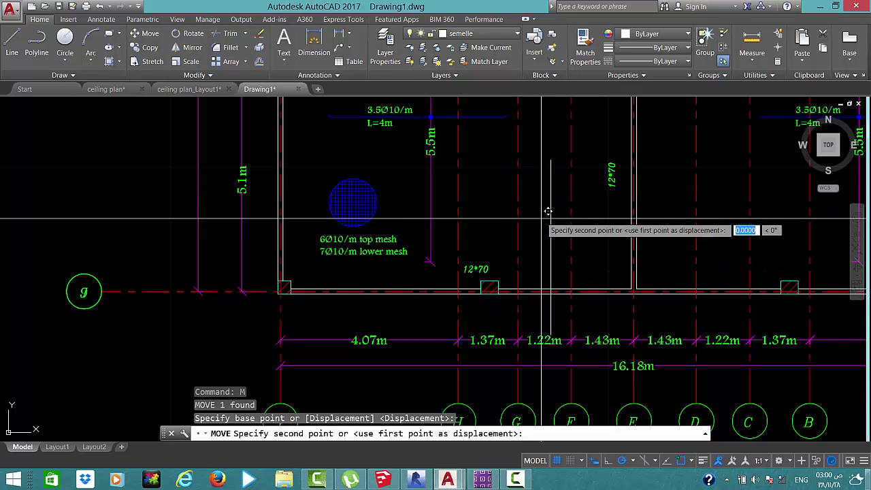
{"action": "left_click", "coordinate": [542, 150]}
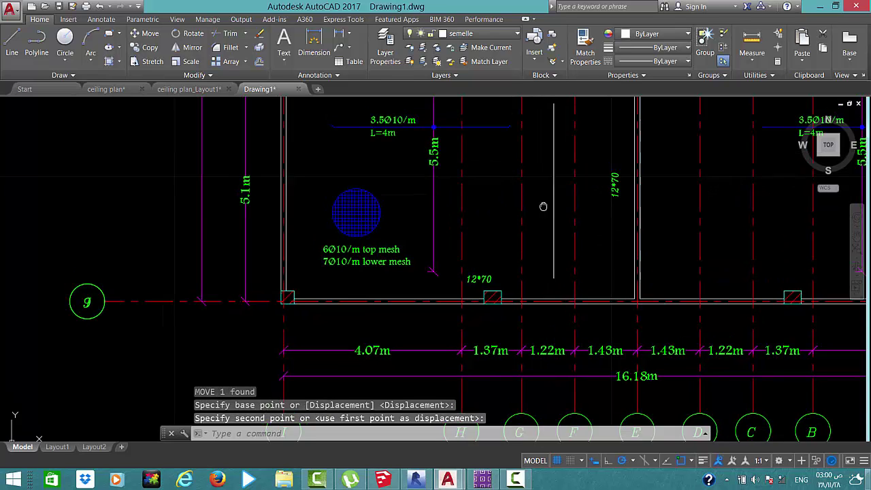
Reselect the vertical line and start another move, then cancel it
{"action": "middle_click_drag", "start_coordinate": [544, 204], "coordinate": [559, 258]}
{"action": "left_click", "coordinate": [569, 252]}
{"action": "left_click", "coordinate": [563, 257]}
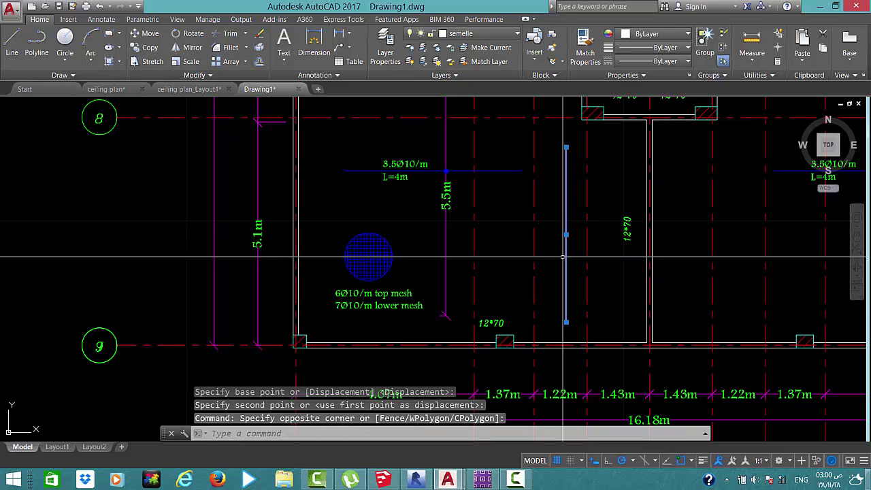
{"action": "type", "text": "m"}
{"action": "key", "text": "Return"}
{"action": "left_click", "coordinate": [563, 259]}
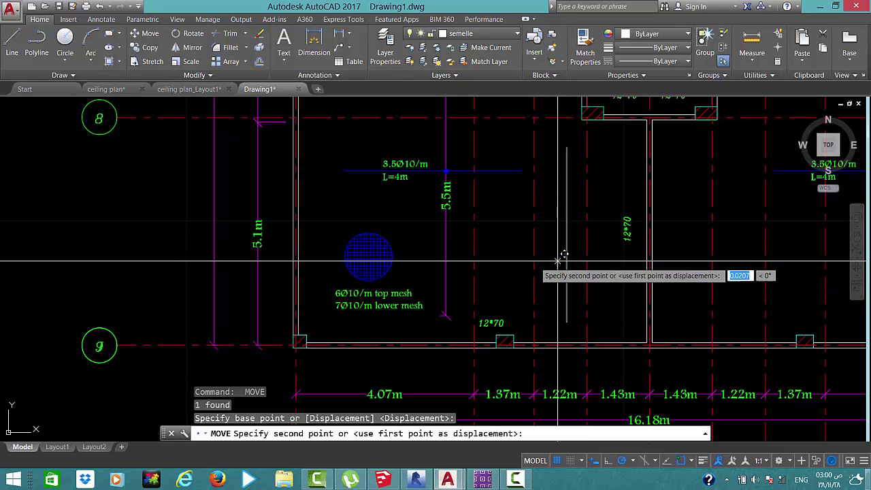
{"action": "key", "text": "Escape"}
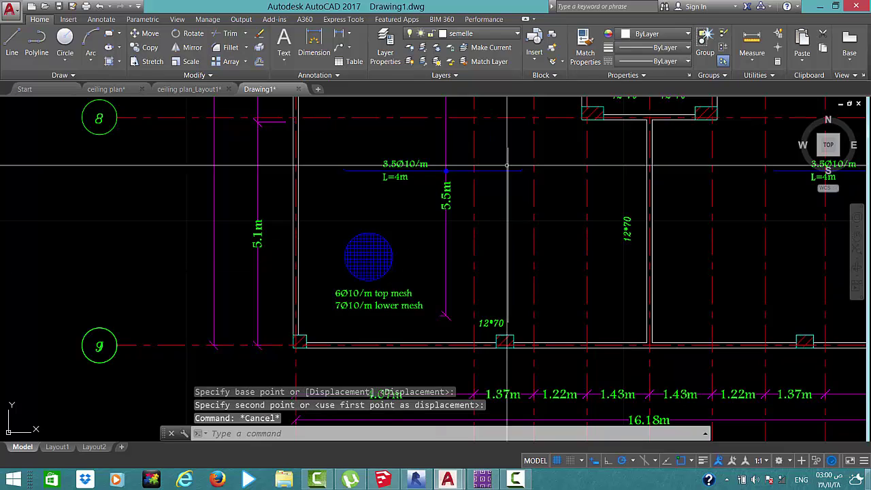
{"action": "scroll", "coordinate": [500, 140], "scroll_direction": "up", "scroll_amount": 4}
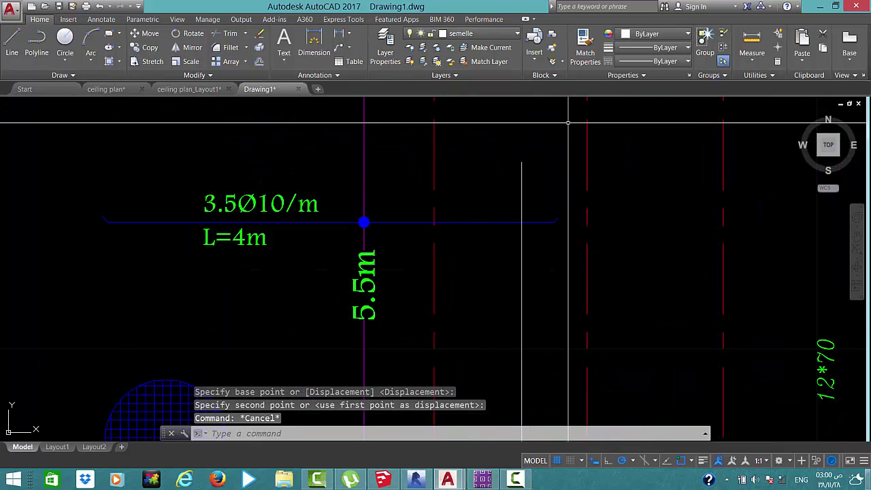
Try starting lines above the bar at the vertical line's top, cancelling both
{"action": "type", "text": "l"}
{"action": "key", "text": "Return"}
{"action": "left_click", "coordinate": [522, 162]}
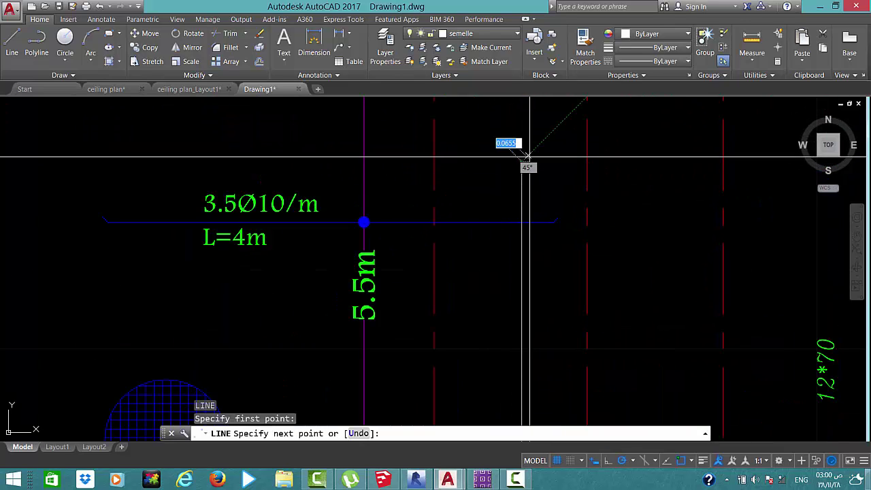
{"action": "key", "text": "Escape"}
{"action": "key", "text": "Return"}
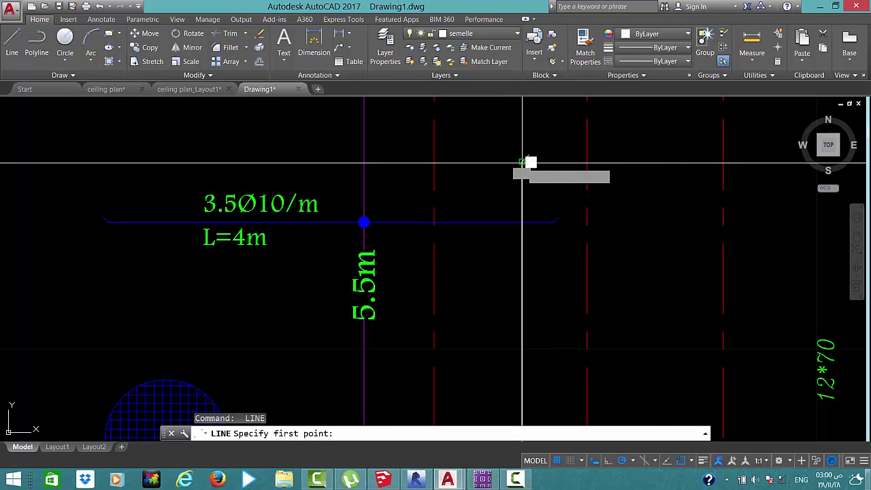
{"action": "left_click", "coordinate": [521, 160]}
{"action": "key", "text": "Escape"}
Erase the stray line piece above the 5.5m bar
{"action": "scroll", "coordinate": [515, 155], "scroll_direction": "up", "scroll_amount": 4}
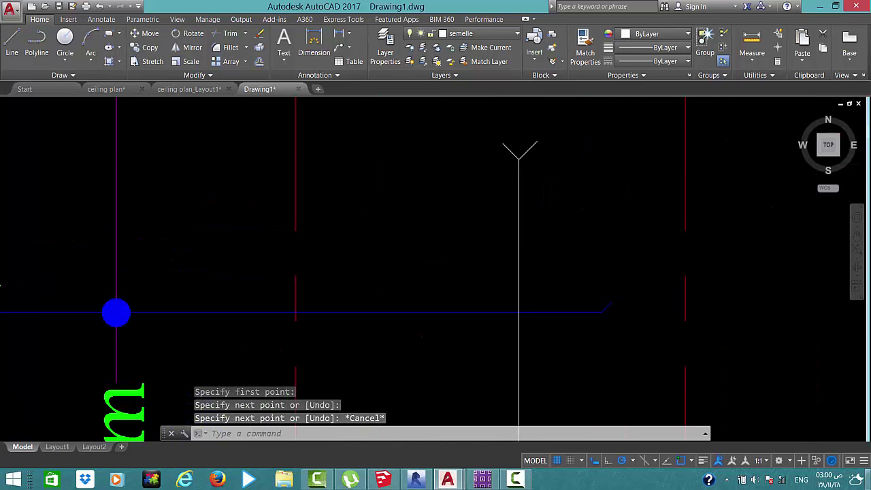
{"action": "scroll", "coordinate": [530, 156], "scroll_direction": "down", "scroll_amount": 4}
{"action": "left_click", "coordinate": [545, 136]}
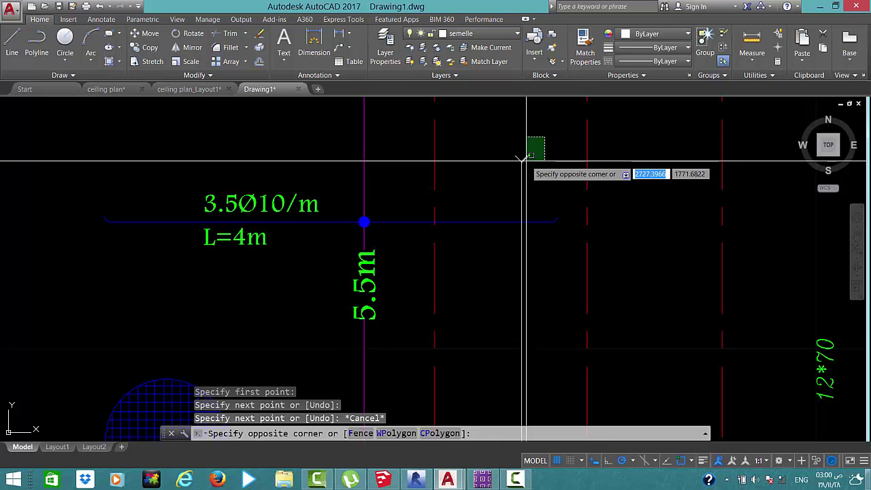
{"action": "left_click", "coordinate": [525, 156]}
{"action": "key", "text": "Delete"}
{"action": "scroll", "coordinate": [535, 156], "scroll_direction": "down", "scroll_amount": 5}
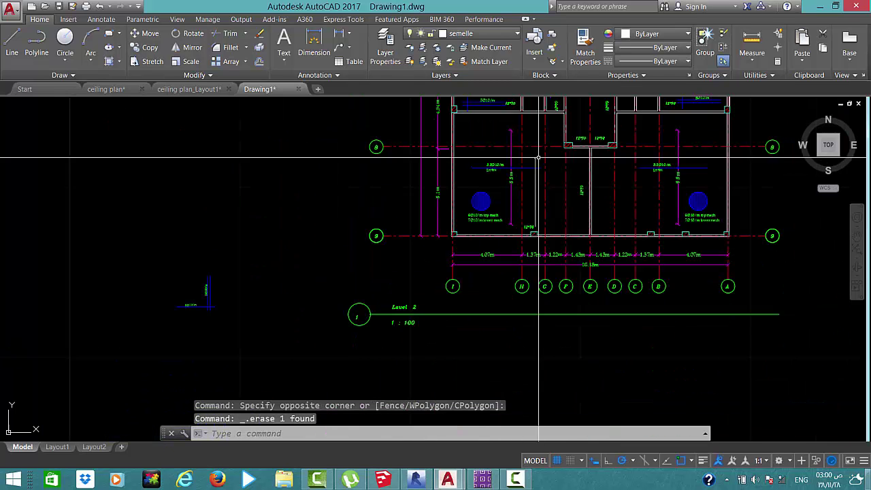
{"action": "scroll", "coordinate": [543, 217], "scroll_direction": "up", "scroll_amount": 2}
{"action": "scroll", "coordinate": [544, 170], "scroll_direction": "up", "scroll_amount": 3}
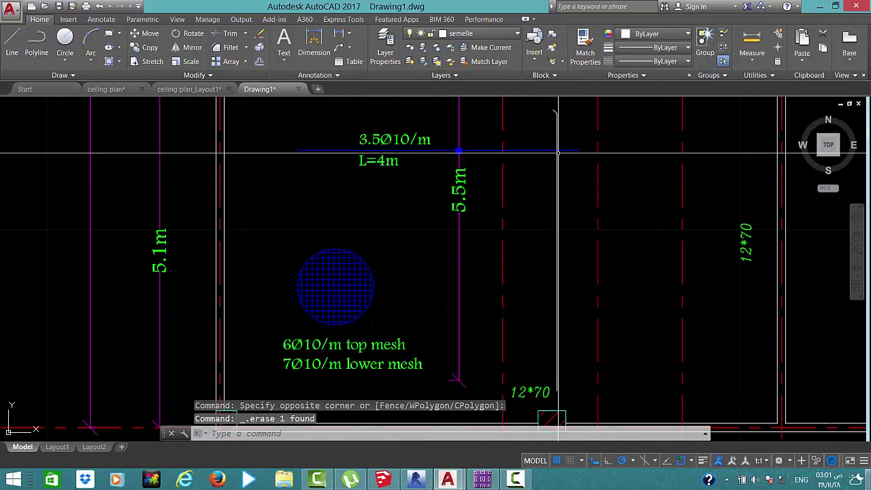
{"action": "scroll", "coordinate": [546, 175], "scroll_direction": "down", "scroll_amount": 5}
{"action": "scroll", "coordinate": [557, 307], "scroll_direction": "up", "scroll_amount": 6}
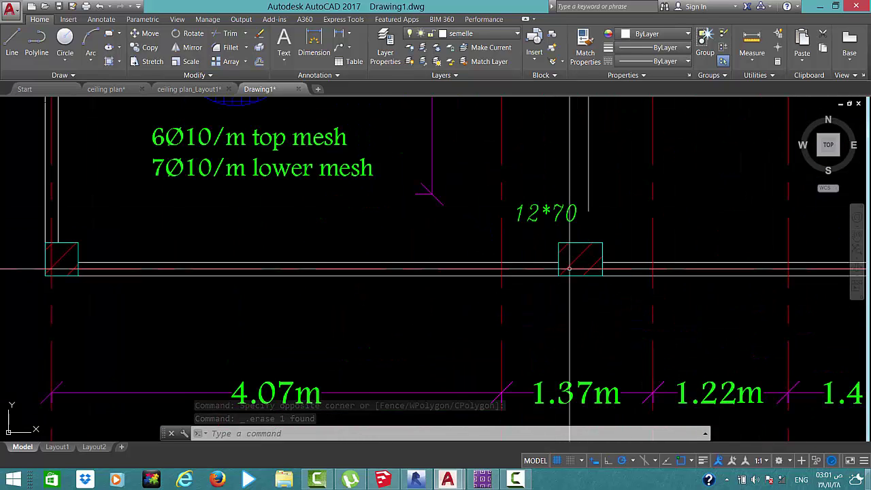
{"action": "key", "text": "Return"}
{"action": "key", "text": "Escape"}
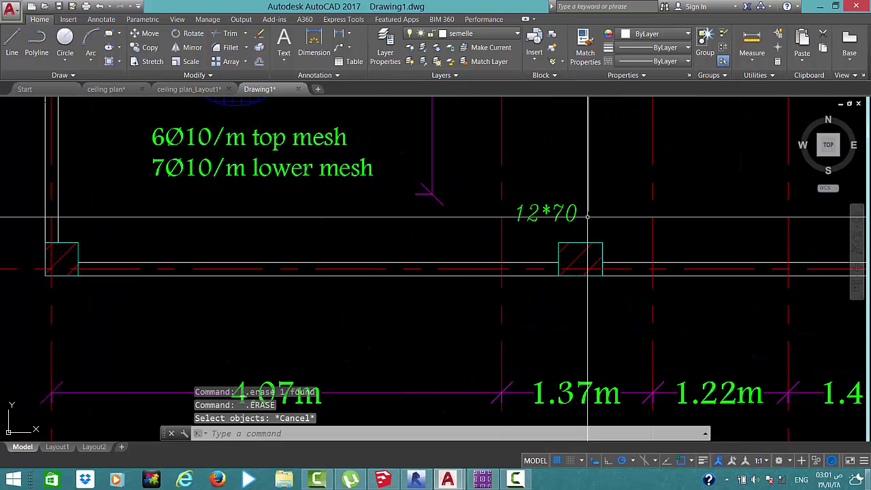
Start a line beside the 12*70 label, cancel it, and view the lower-left panel
{"action": "type", "text": "l"}
{"action": "key", "text": "Return"}
{"action": "left_click", "coordinate": [588, 218]}
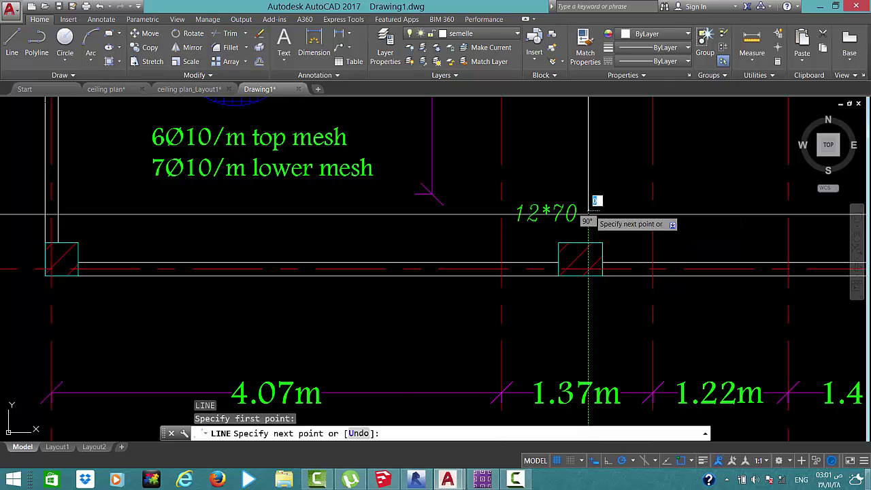
{"action": "key", "text": "Escape"}
{"action": "scroll", "coordinate": [579, 218], "scroll_direction": "down", "scroll_amount": 3}
{"action": "scroll", "coordinate": [545, 210], "scroll_direction": "down", "scroll_amount": 2}
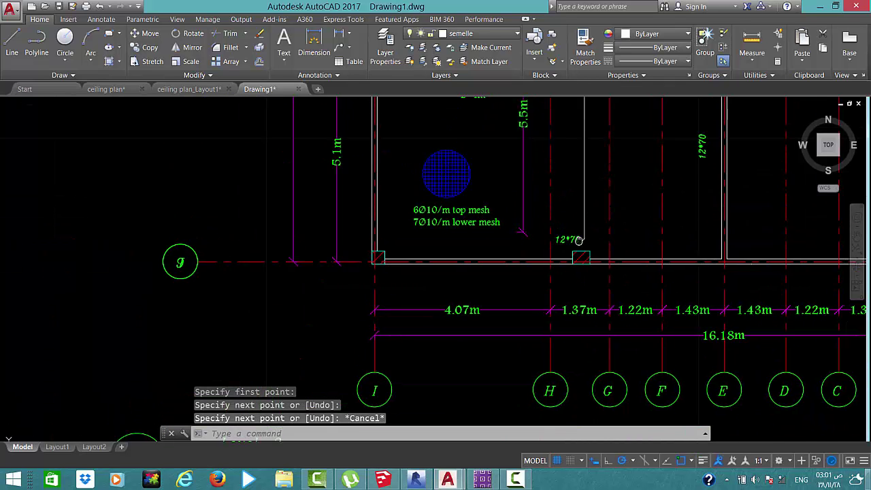
{"action": "middle_click_drag", "start_coordinate": [528, 154], "coordinate": [509, 203]}
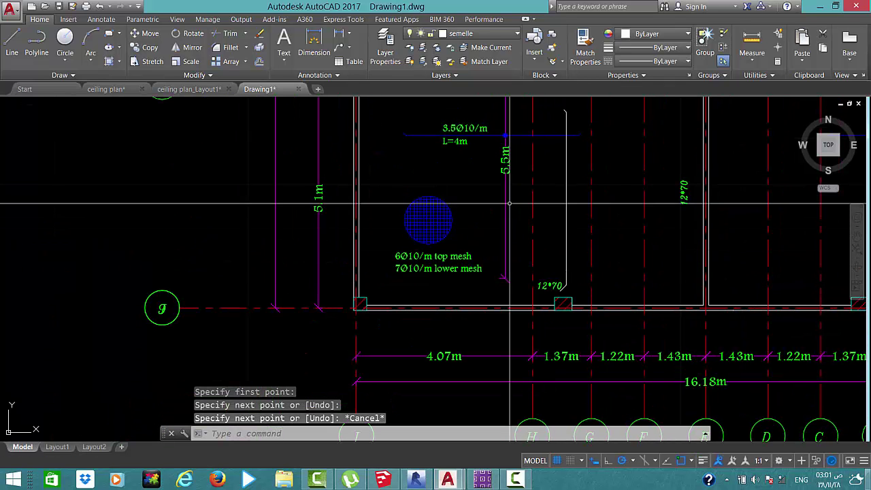
Add a 7.5m horizontal linear dimension across the panel
{"action": "left_click", "coordinate": [326, 58]}
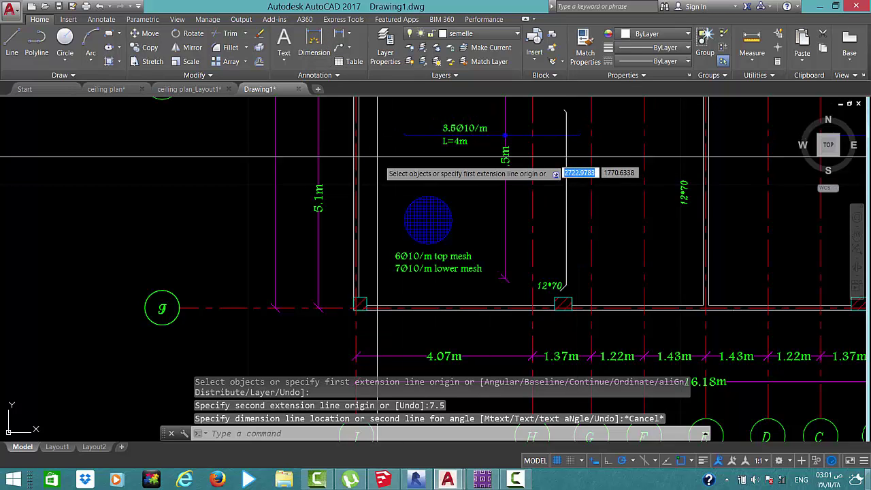
{"action": "left_click", "coordinate": [375, 179]}
{"action": "type", "text": "7.5"}
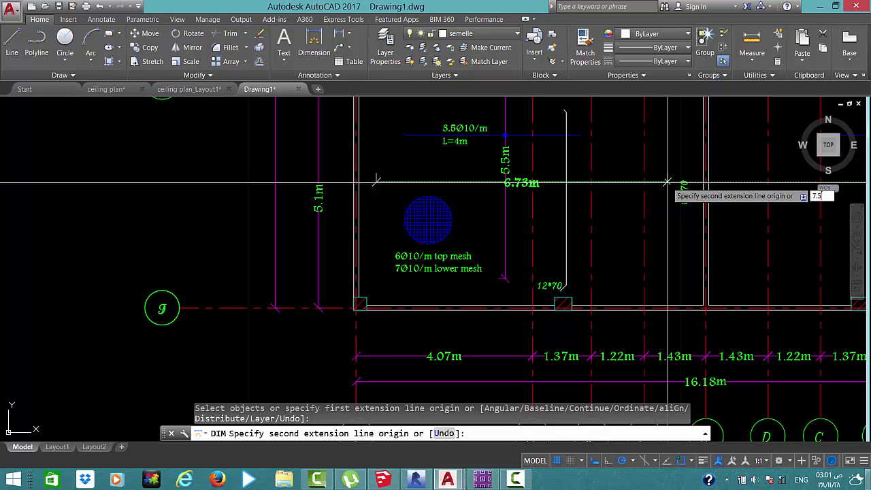
{"action": "key", "text": "Return"}
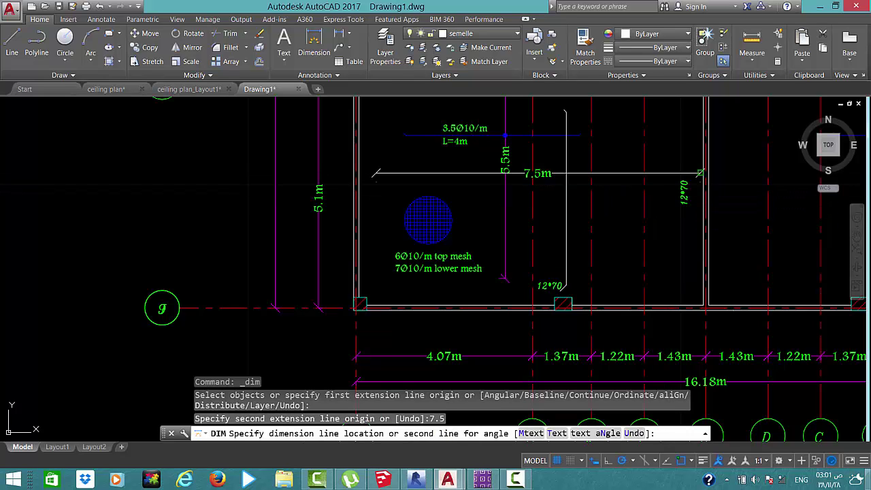
{"action": "left_click", "coordinate": [564, 173]}
{"action": "key", "text": "Escape"}
{"action": "scroll", "coordinate": [560, 166], "scroll_direction": "up", "scroll_amount": 2}
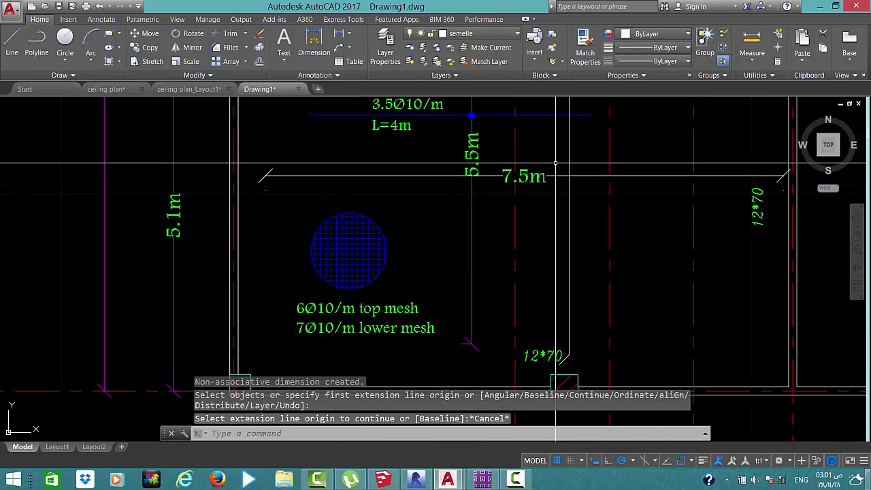
Select the horizontal rebar line and start a copy, then abandon it
{"action": "left_click", "coordinate": [476, 115]}
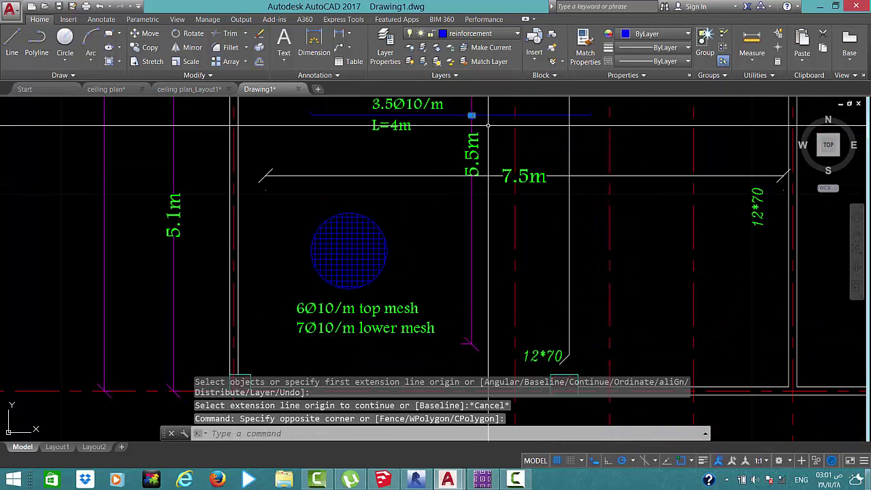
{"action": "type", "text": "co"}
{"action": "key", "text": "Return"}
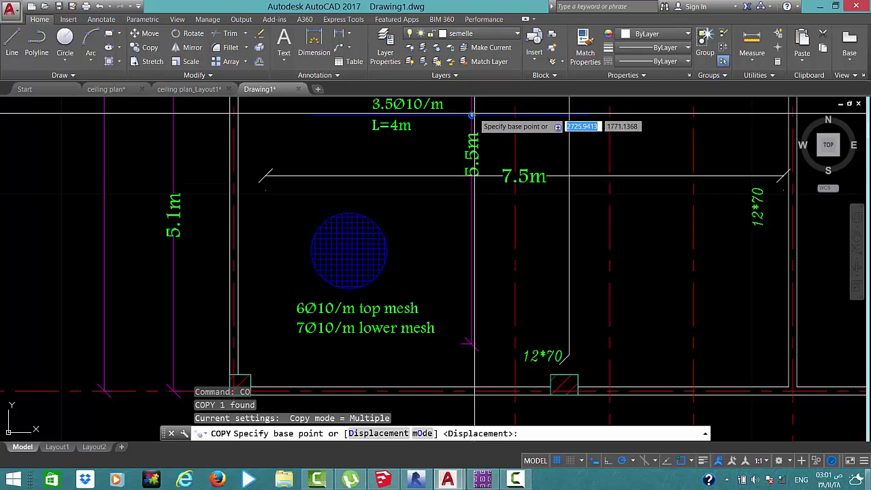
{"action": "left_click", "coordinate": [473, 113]}
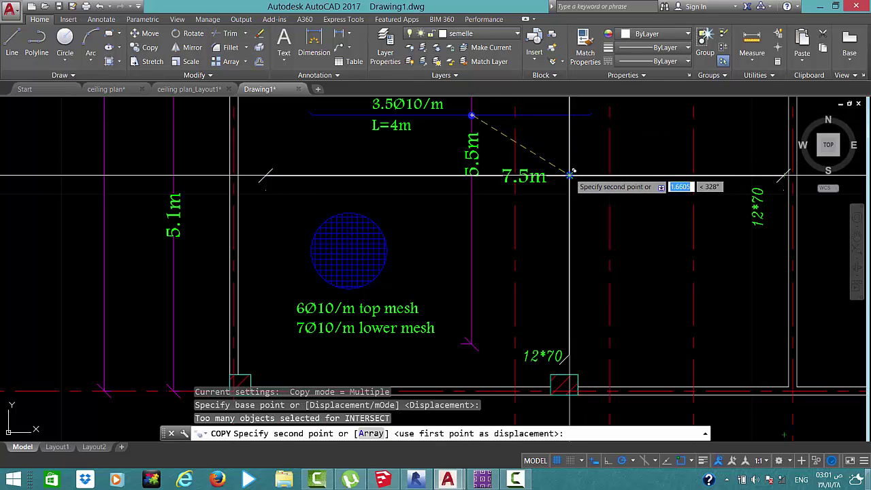
{"action": "key", "text": "Escape"}
{"action": "type", "text": "ma"}
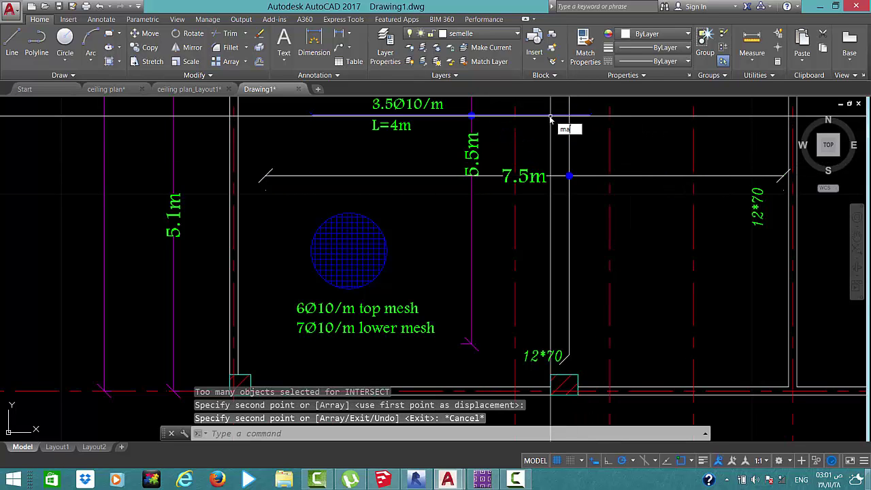
Match the vertical line's properties to the blue horizontal rebar line
{"action": "key", "text": "Return"}
{"action": "left_click", "coordinate": [525, 116]}
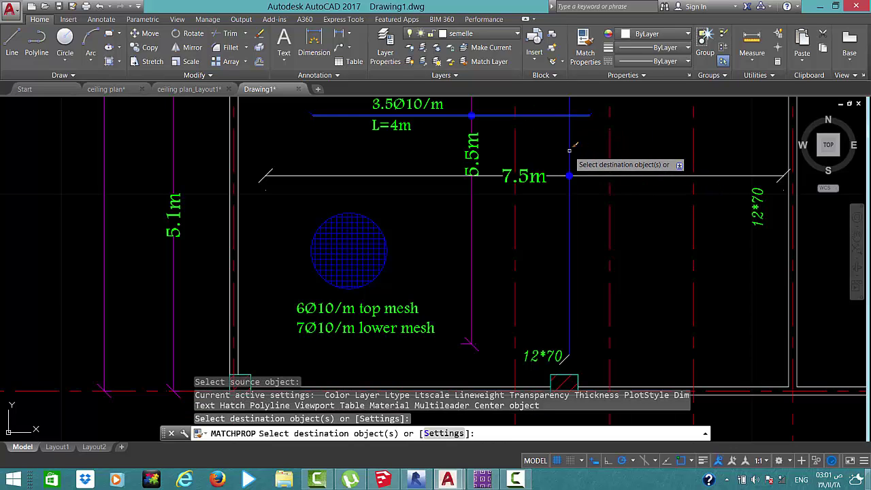
{"action": "middle_click_drag", "start_coordinate": [566, 159], "coordinate": [567, 305]}
{"action": "left_click", "coordinate": [566, 206]}
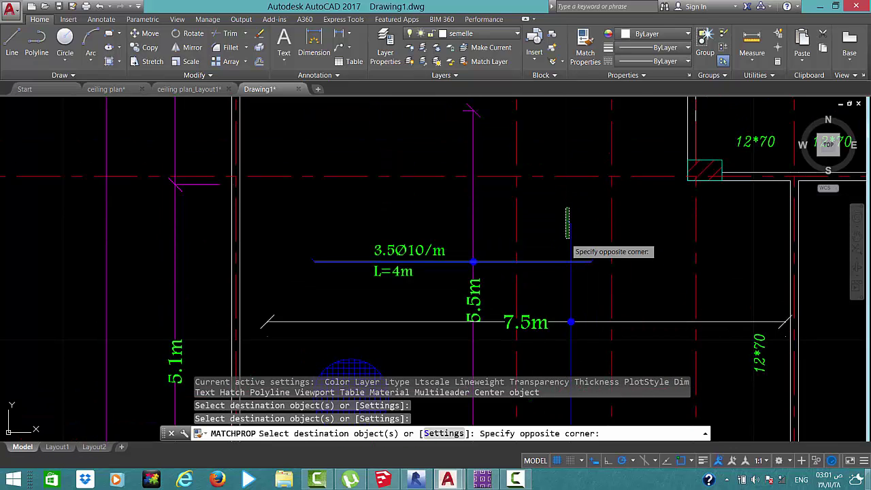
{"action": "left_click", "coordinate": [568, 231]}
{"action": "scroll", "coordinate": [569, 239], "scroll_direction": "down", "scroll_amount": 2}
{"action": "scroll", "coordinate": [570, 239], "scroll_direction": "up", "scroll_amount": 1}
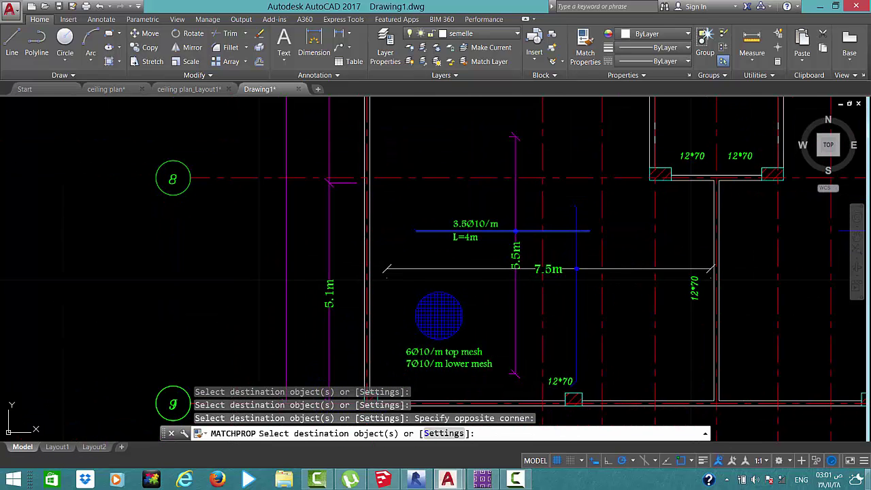
{"action": "key", "text": "Return"}
Match the 7.5m dimension's style to the 5.5m dimension, then select the L=4m text
{"action": "left_click", "coordinate": [517, 245]}
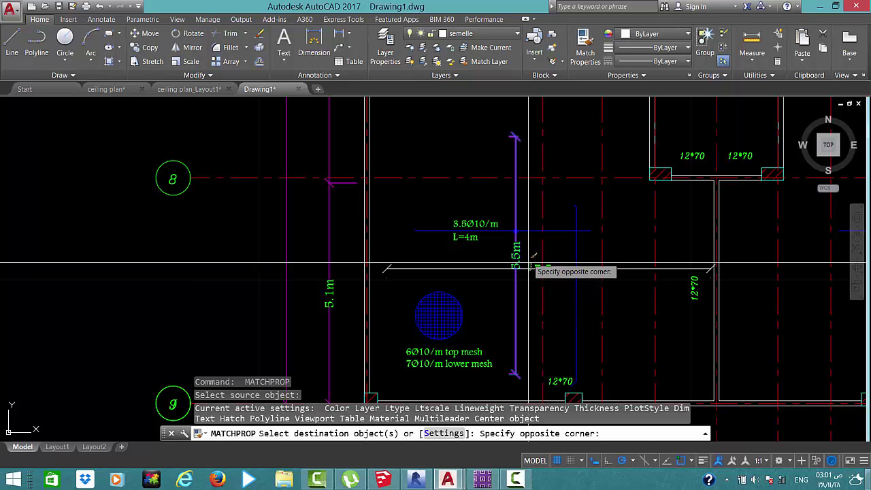
{"action": "key", "text": "Escape"}
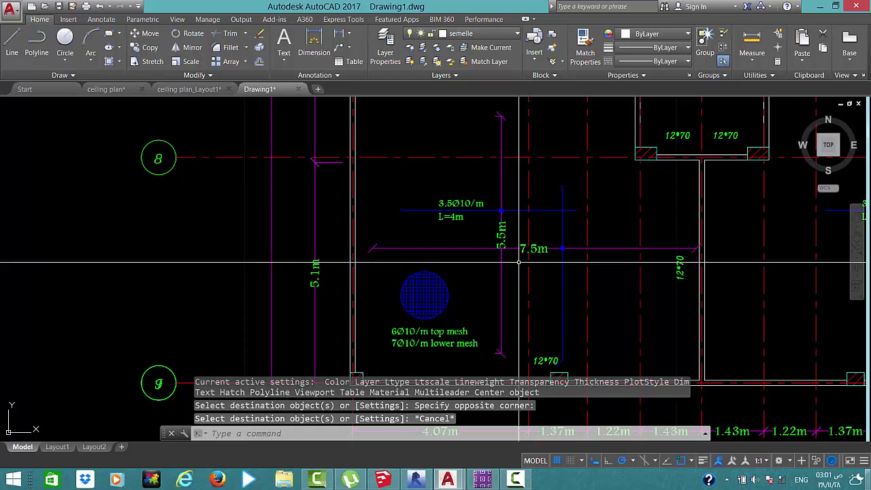
{"action": "middle_click_drag", "start_coordinate": [548, 254], "coordinate": [521, 190]}
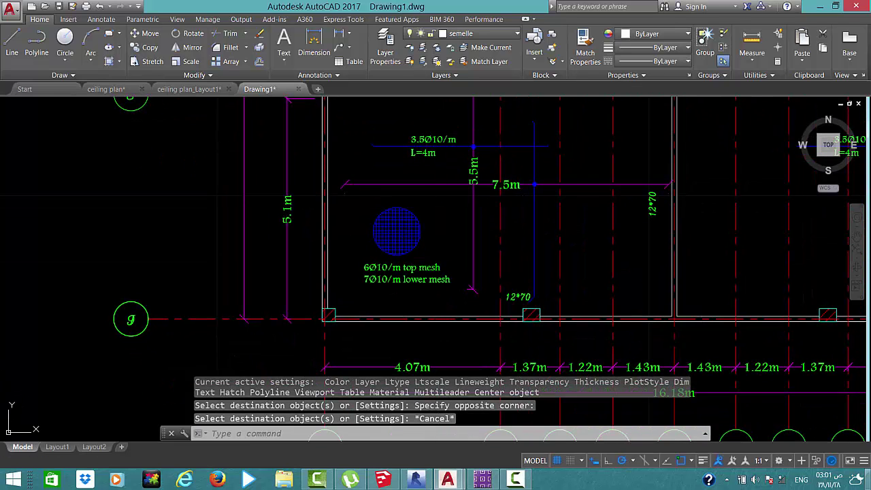
{"action": "left_click", "coordinate": [429, 154]}
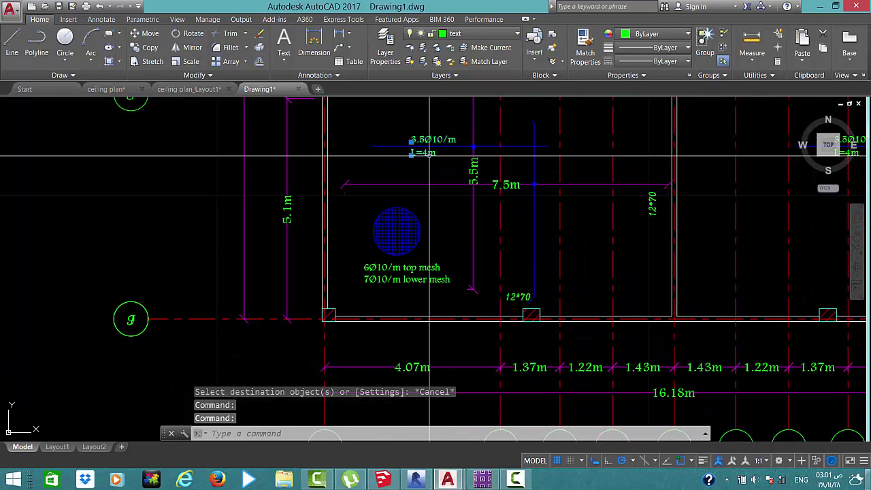
{"action": "type", "text": "co"}
Copy the 3.5Ø10/m, L=4m label lower in the panel
{"action": "key", "text": "Return"}
{"action": "left_click", "coordinate": [429, 156]}
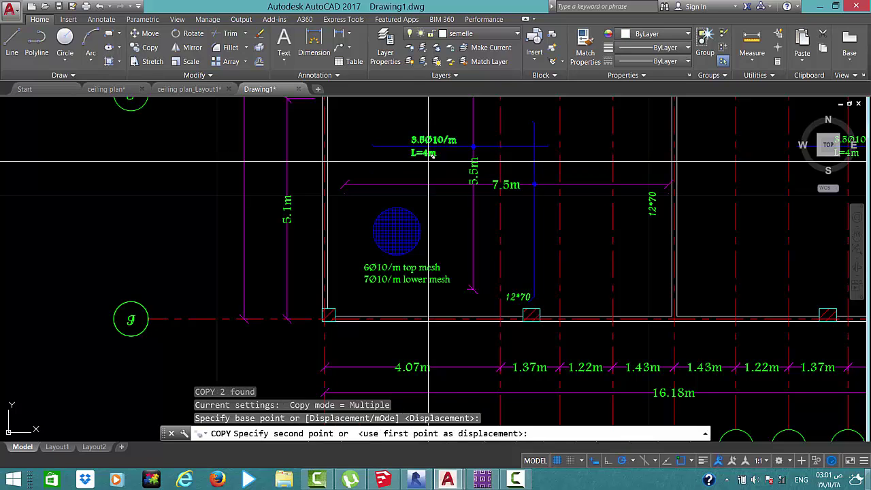
{"action": "scroll", "coordinate": [537, 256], "scroll_direction": "up", "scroll_amount": 4}
{"action": "left_click", "coordinate": [533, 235]}
{"action": "key", "text": "Escape"}
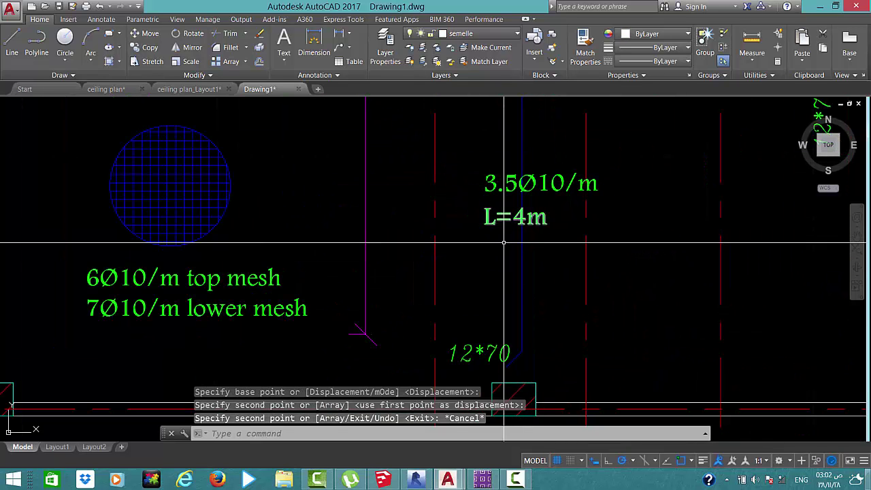
Rotate the copied label 90° to run vertically
{"action": "left_click", "coordinate": [469, 234]}
{"action": "left_click", "coordinate": [621, 145]}
{"action": "type", "text": "ro"}
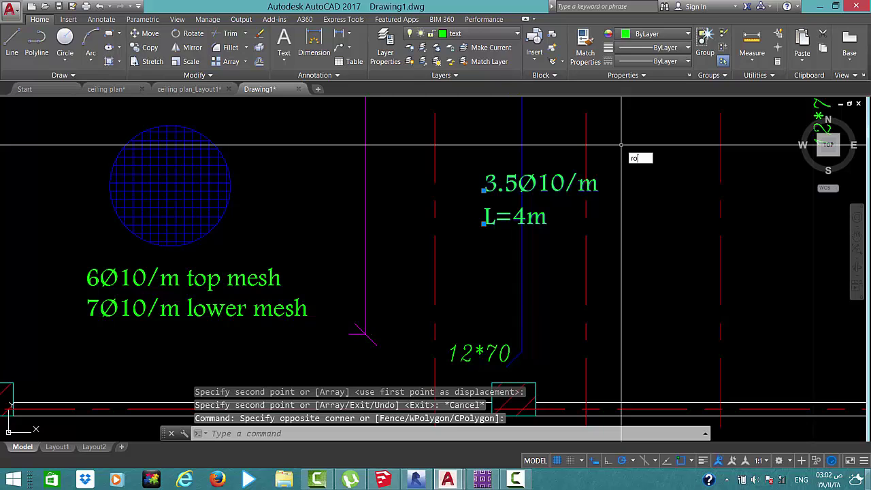
{"action": "key", "text": "Return"}
{"action": "left_click", "coordinate": [480, 203]}
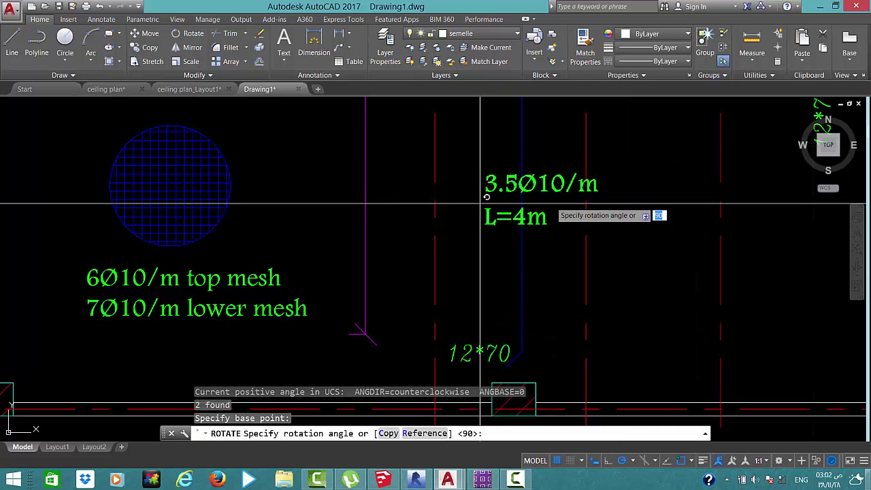
{"action": "left_click", "coordinate": [480, 140]}
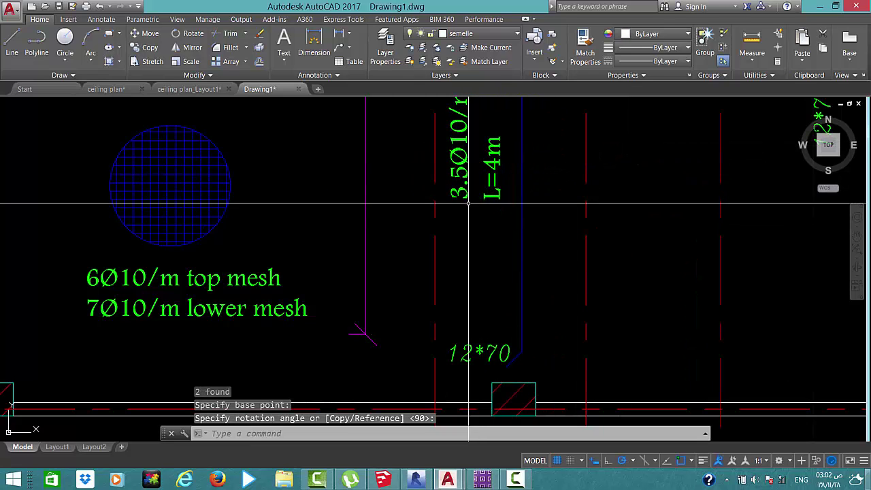
Move the rotated label beside the vertical rebar line
{"action": "left_click", "coordinate": [451, 204]}
{"action": "scroll", "coordinate": [451, 204], "scroll_direction": "down", "scroll_amount": 3}
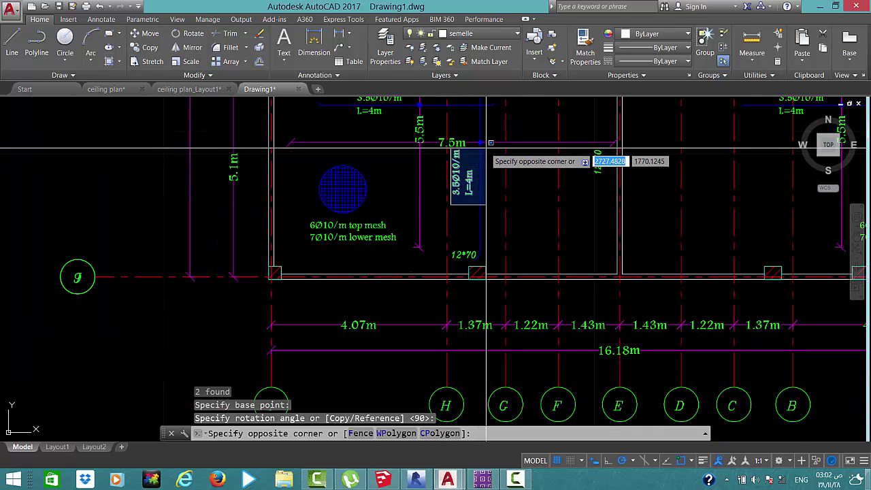
{"action": "left_click", "coordinate": [476, 155]}
{"action": "type", "text": "m"}
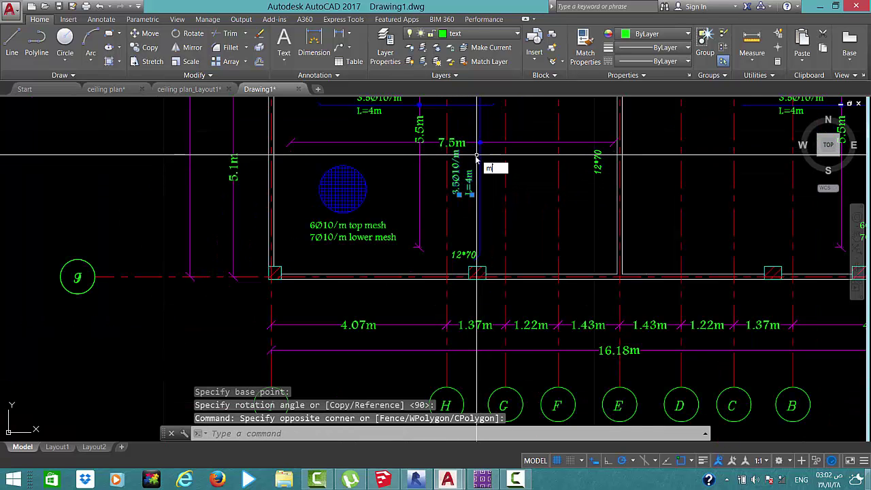
{"action": "key", "text": "Return"}
{"action": "left_click", "coordinate": [464, 200]}
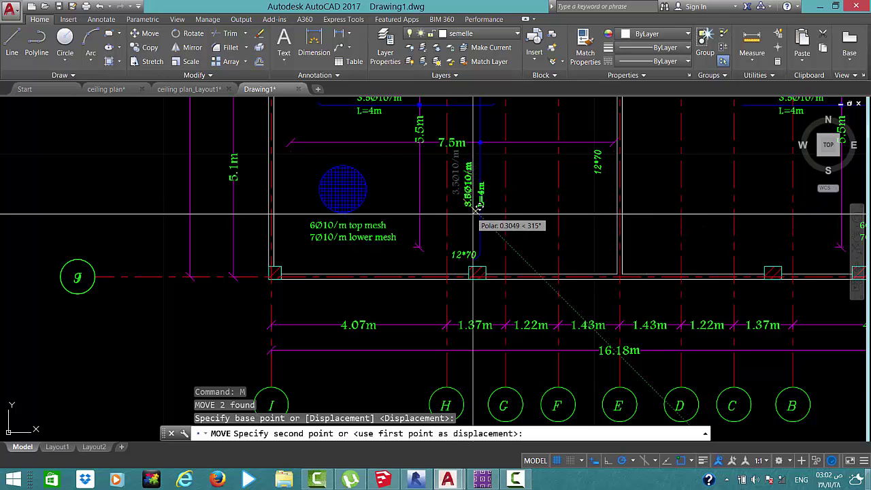
{"action": "scroll", "coordinate": [463, 199], "scroll_direction": "up", "scroll_amount": 5}
{"action": "left_click", "coordinate": [464, 200]}
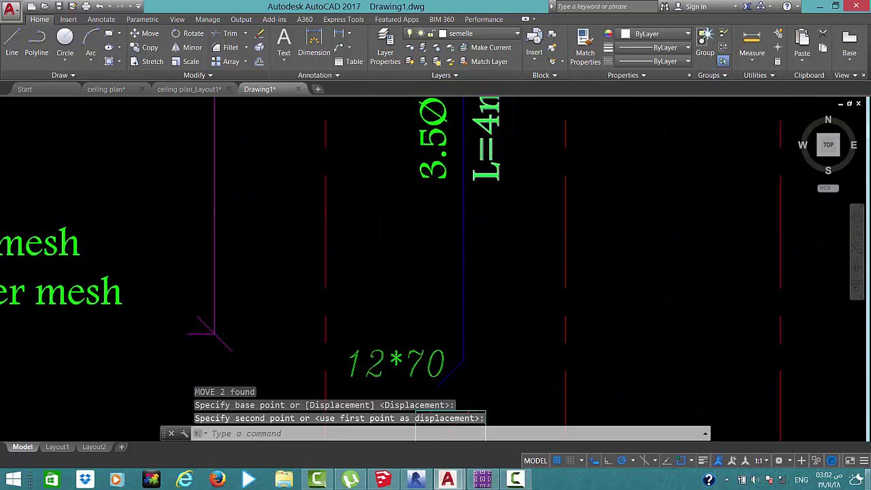
Select both rebar lines together with their labels
{"action": "scroll", "coordinate": [476, 205], "scroll_direction": "down", "scroll_amount": 5}
{"action": "scroll", "coordinate": [490, 208], "scroll_direction": "down", "scroll_amount": 2}
{"action": "middle_click_drag", "start_coordinate": [497, 213], "coordinate": [502, 228]}
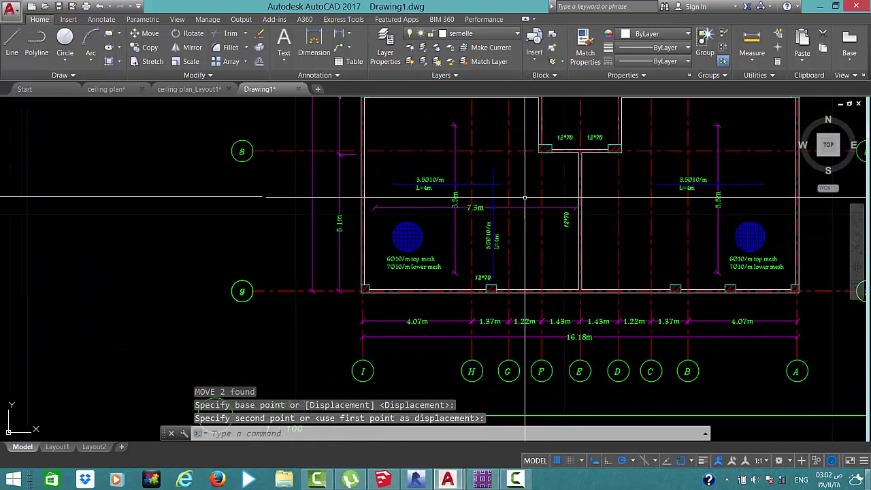
{"action": "scroll", "coordinate": [507, 204], "scroll_direction": "up", "scroll_amount": 3}
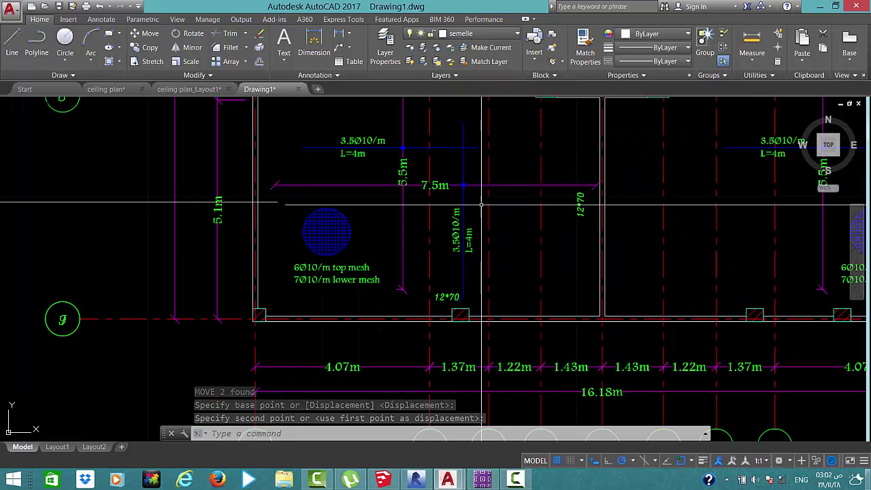
{"action": "left_click", "coordinate": [483, 174]}
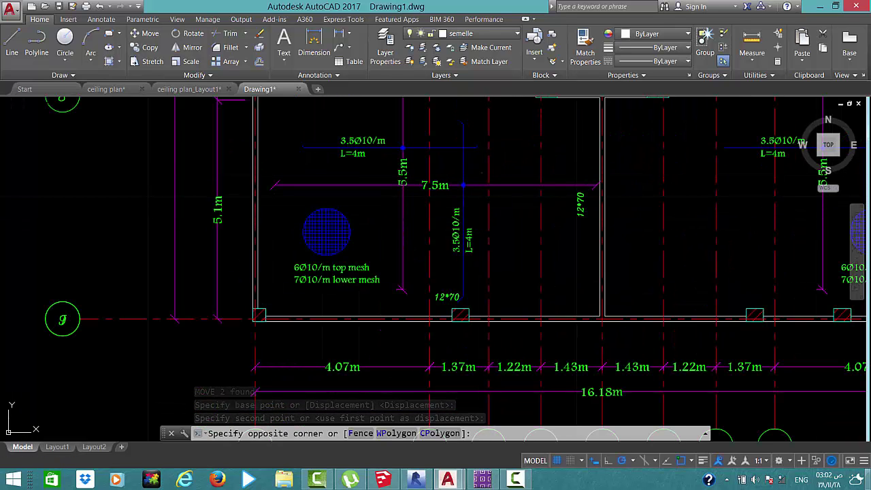
{"action": "left_click", "coordinate": [443, 257]}
Copy the rebar lines and labels into the right-hand panel
{"action": "type", "text": "co"}
{"action": "key", "text": "Return"}
{"action": "left_click", "coordinate": [445, 252]}
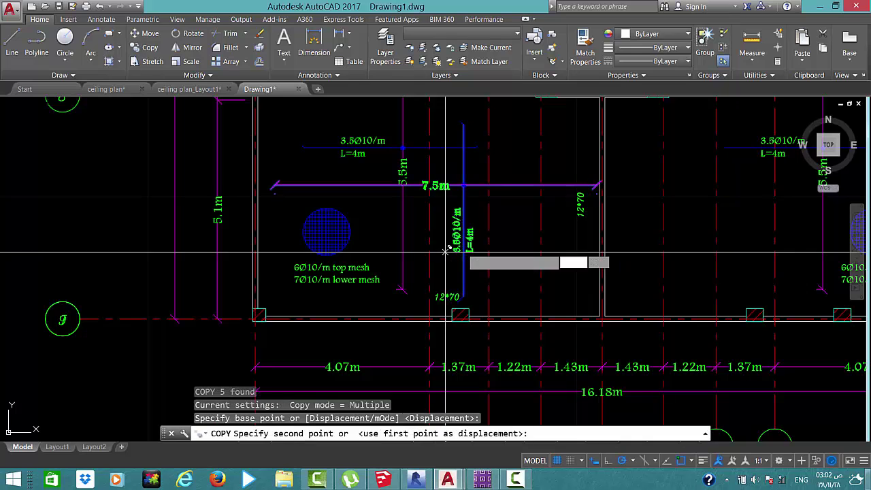
{"action": "middle_click_drag", "start_coordinate": [684, 218], "coordinate": [474, 238]}
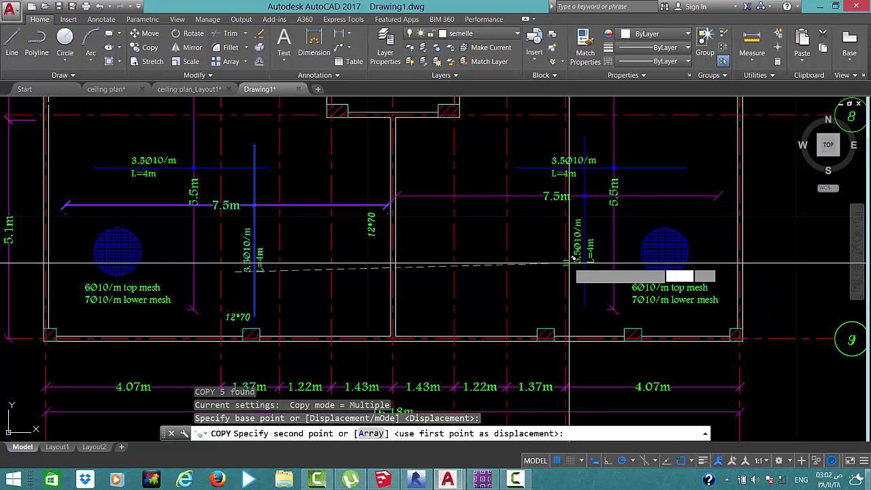
{"action": "left_click", "coordinate": [569, 262]}
{"action": "key", "text": "Escape"}
Copy the left panel's vertical rebar line and a second object to the right
{"action": "middle_click_drag", "start_coordinate": [572, 290], "coordinate": [596, 267]}
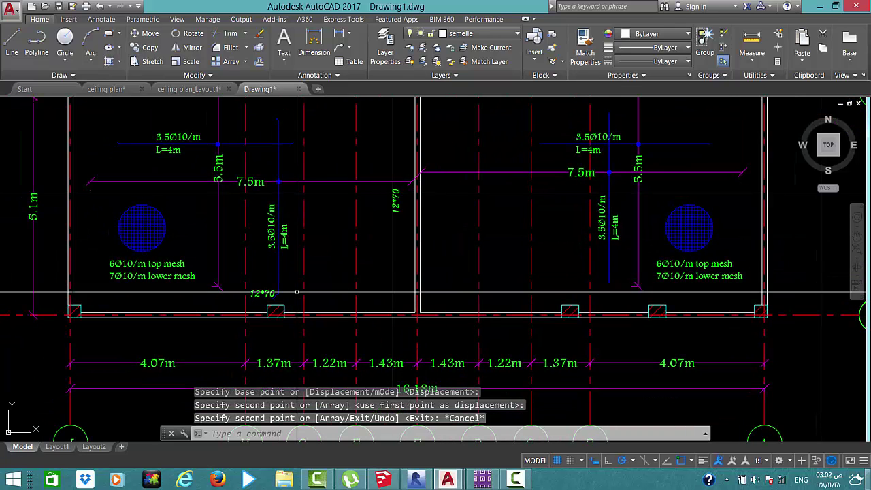
{"action": "left_click", "coordinate": [276, 295]}
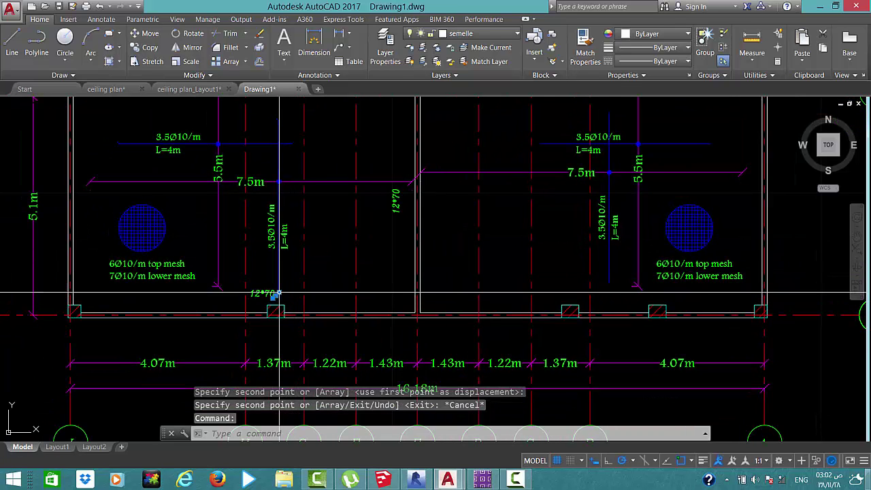
{"action": "left_click", "coordinate": [277, 119]}
{"action": "type", "text": "o"}
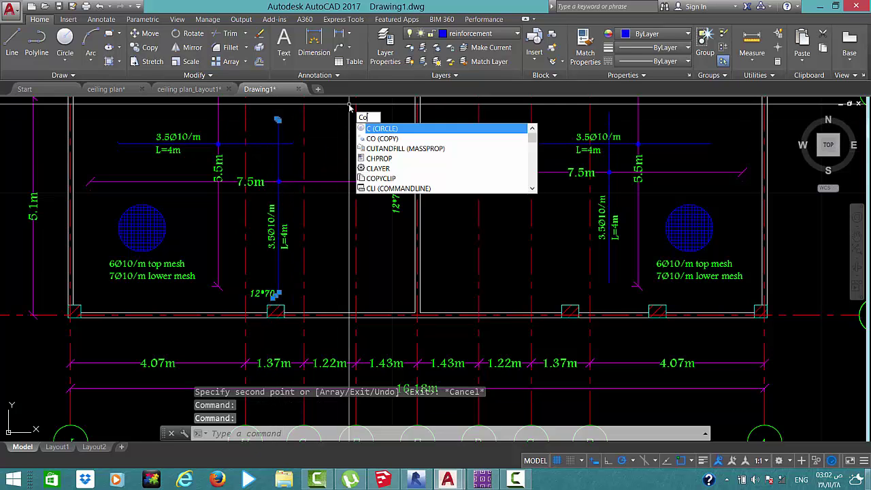
{"action": "key", "text": "Return"}
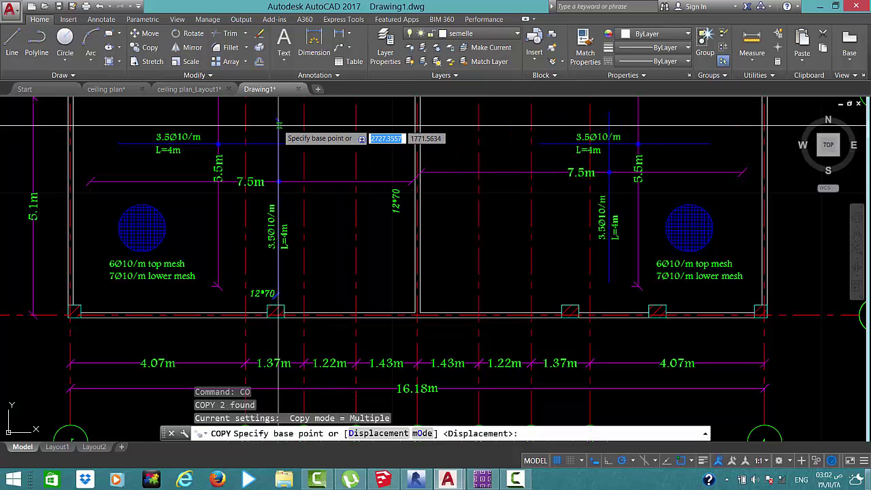
{"action": "left_click", "coordinate": [277, 121]}
{"action": "scroll", "coordinate": [583, 120], "scroll_direction": "up", "scroll_amount": 2}
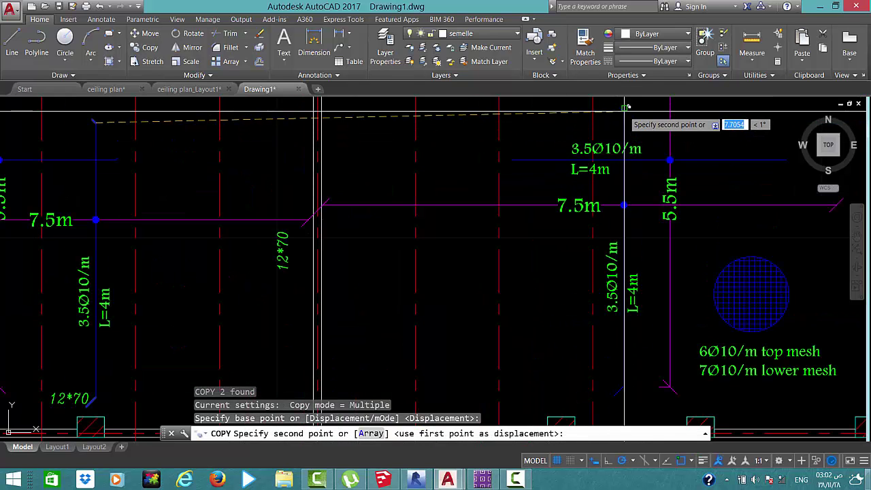
{"action": "left_click", "coordinate": [671, 161]}
{"action": "key", "text": "Escape"}
Pan and zoom to the panels between grid lines 8 and 9
{"action": "scroll", "coordinate": [620, 144], "scroll_direction": "down", "scroll_amount": 5}
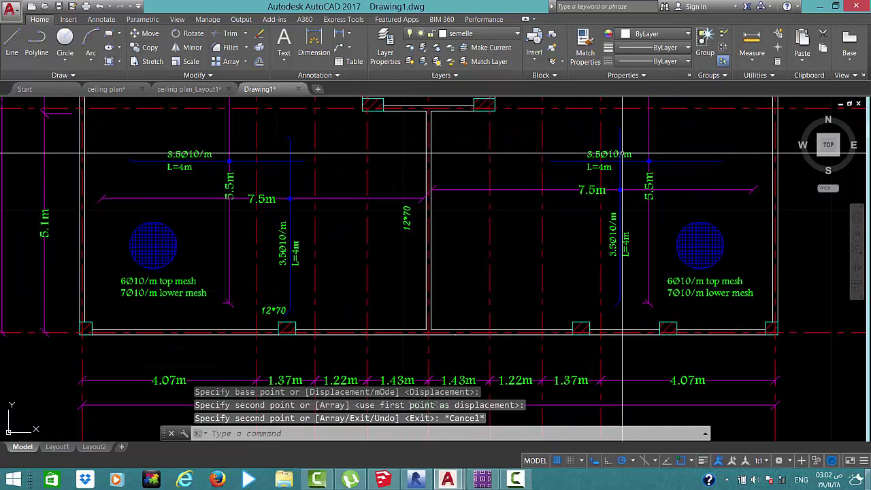
{"action": "scroll", "coordinate": [619, 144], "scroll_direction": "down", "scroll_amount": 3}
{"action": "middle_click_drag", "start_coordinate": [619, 144], "coordinate": [658, 203]}
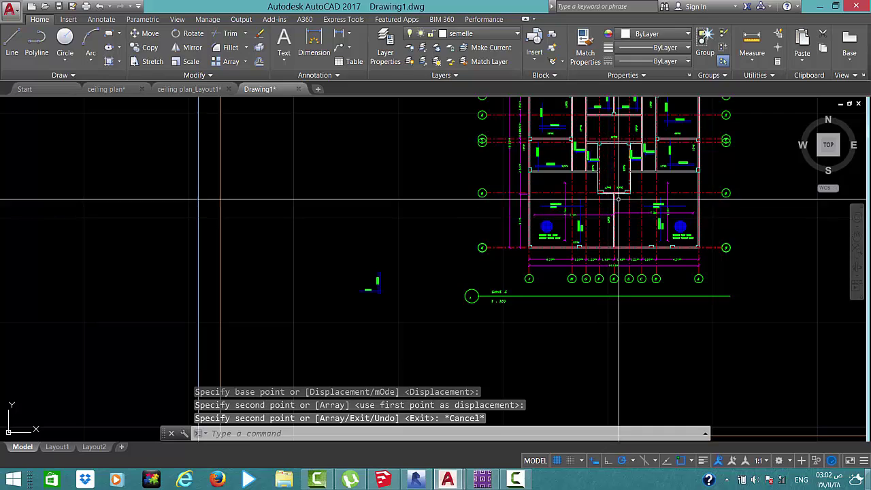
{"action": "scroll", "coordinate": [618, 200], "scroll_direction": "up", "scroll_amount": 3}
{"action": "scroll", "coordinate": [617, 200], "scroll_direction": "up", "scroll_amount": 3}
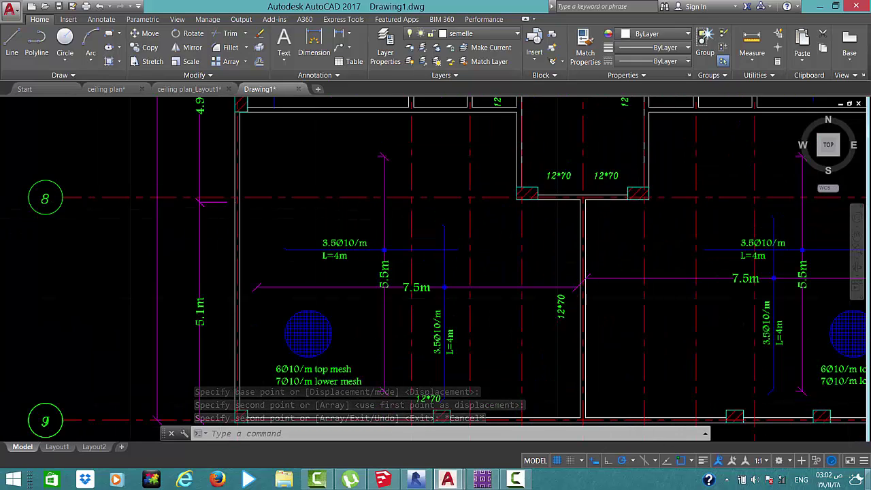
{"action": "scroll", "coordinate": [618, 200], "scroll_direction": "down", "scroll_amount": 4}
{"action": "scroll", "coordinate": [476, 204], "scroll_direction": "up", "scroll_amount": 1}
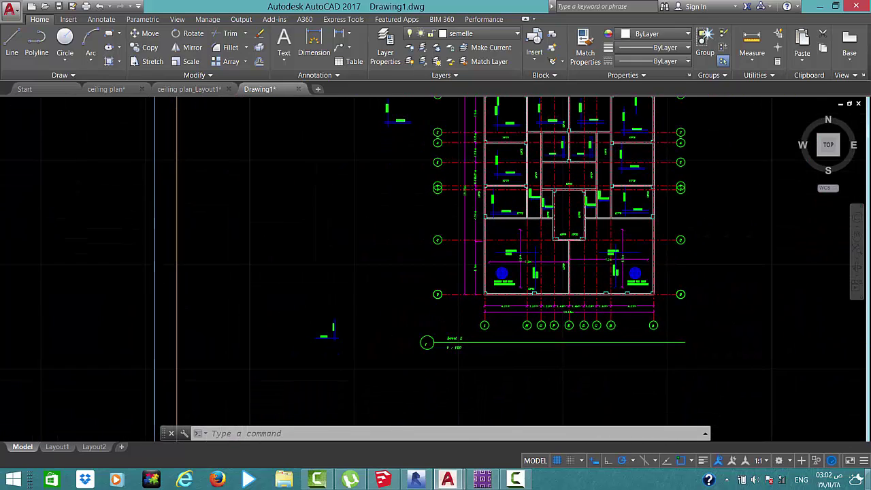
{"action": "scroll", "coordinate": [575, 247], "scroll_direction": "up", "scroll_amount": 3}
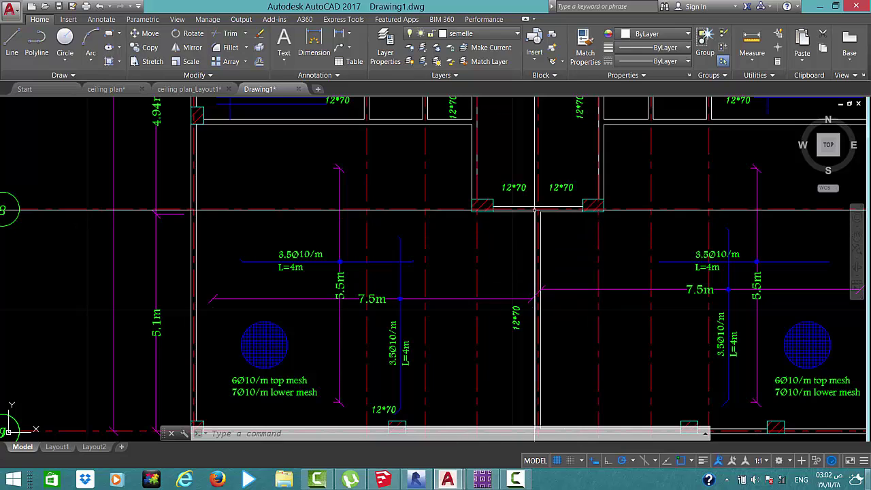
Draw the horizontal bar line with its short angled hook near the beam
{"action": "key", "text": "Return"}
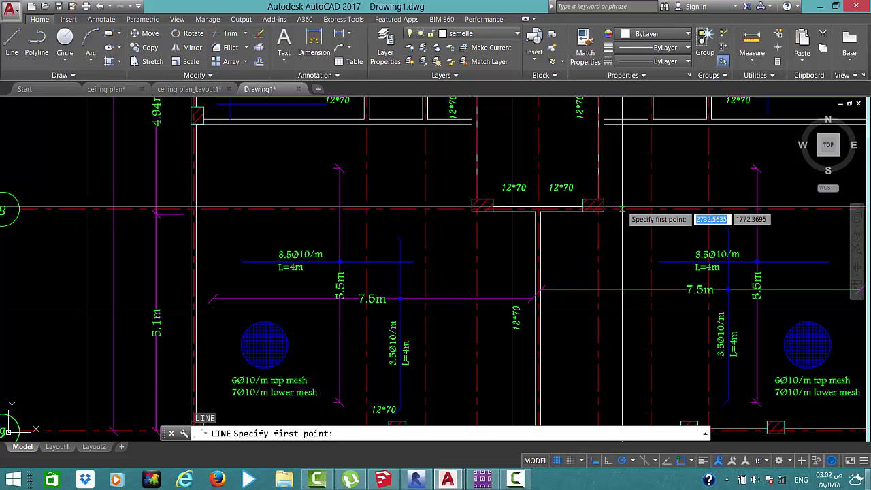
{"action": "scroll", "coordinate": [621, 208], "scroll_direction": "up", "scroll_amount": 3}
{"action": "scroll", "coordinate": [626, 225], "scroll_direction": "up", "scroll_amount": 1}
{"action": "left_click", "coordinate": [638, 238]}
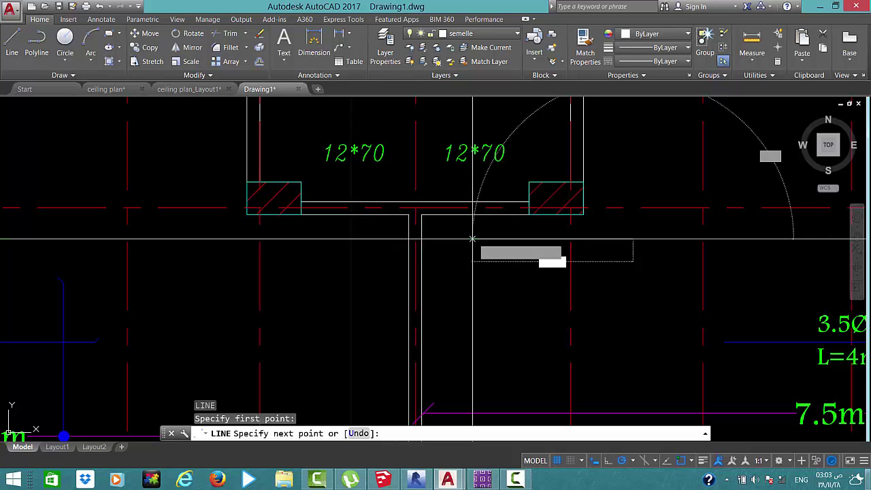
{"action": "key", "text": "Escape"}
{"action": "type", "text": "LINE"}
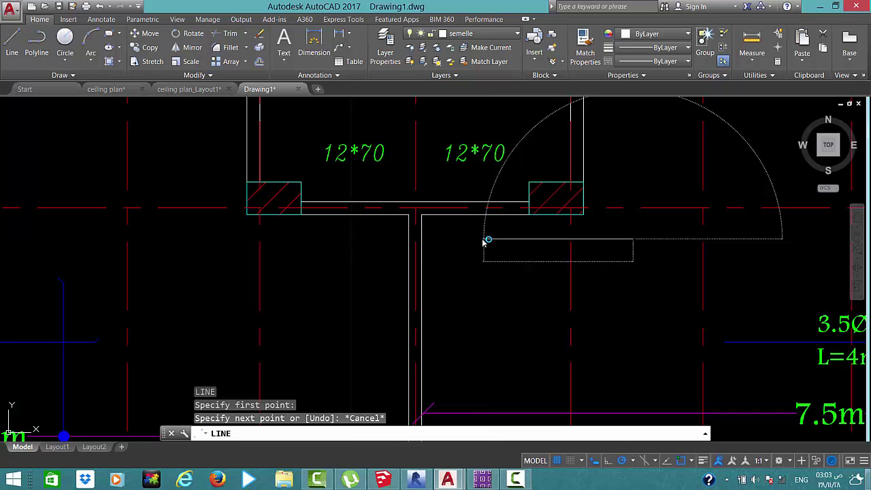
{"action": "key", "text": "Return"}
{"action": "left_click", "coordinate": [488, 239]}
{"action": "scroll", "coordinate": [481, 233], "scroll_direction": "up", "scroll_amount": 4}
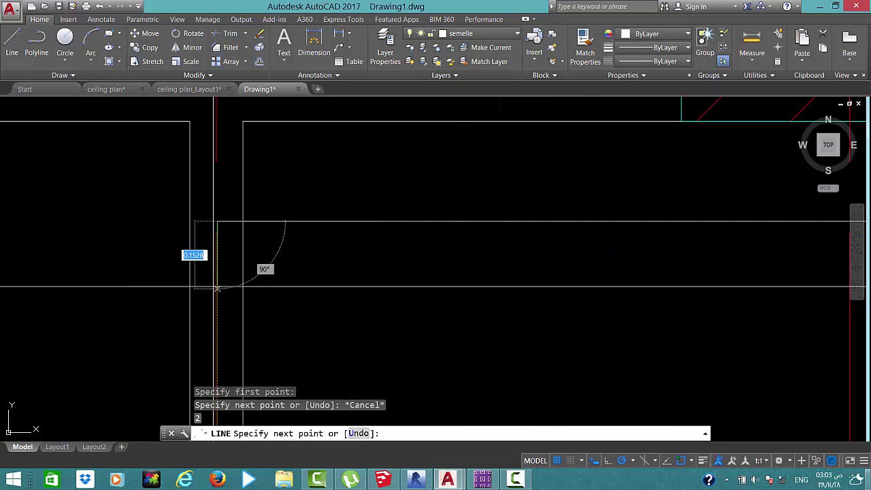
{"action": "scroll", "coordinate": [209, 237], "scroll_direction": "up", "scroll_amount": 3}
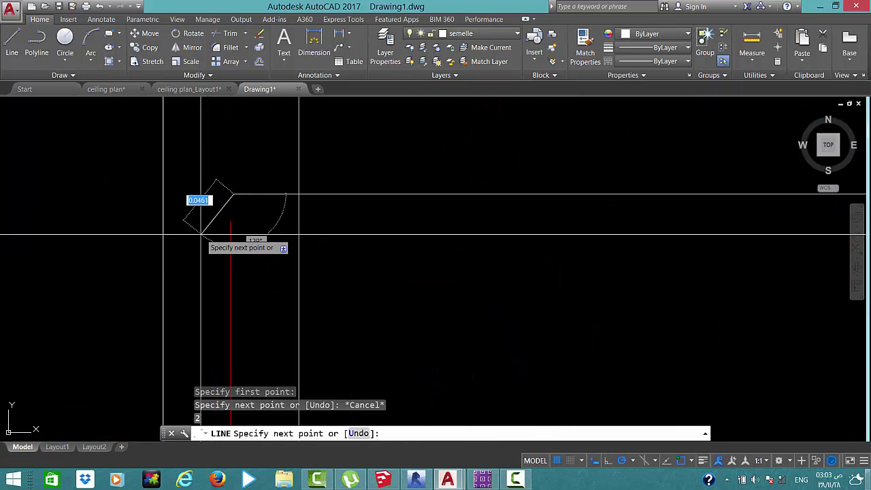
{"action": "left_click", "coordinate": [204, 229]}
{"action": "key", "text": "Escape"}
{"action": "scroll", "coordinate": [285, 214], "scroll_direction": "down", "scroll_amount": 5}
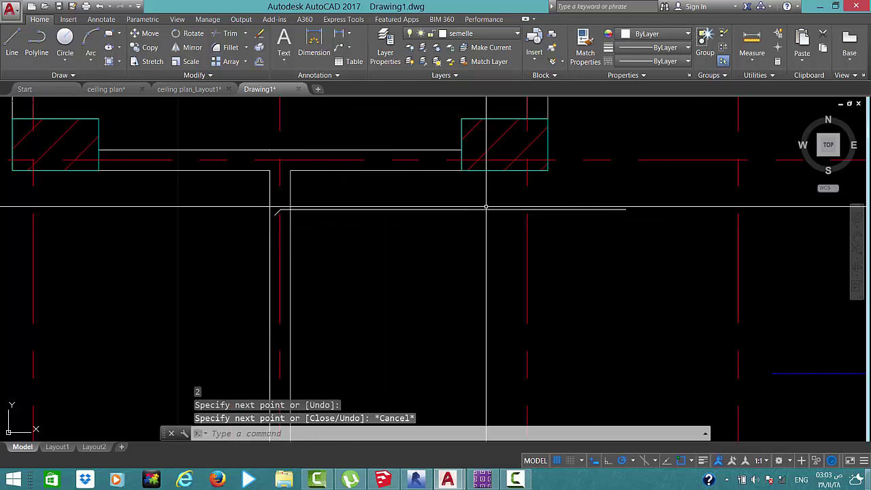
Add the short angled hook at the bar's right end
{"action": "key", "text": "Return"}
{"action": "left_click", "coordinate": [626, 210]}
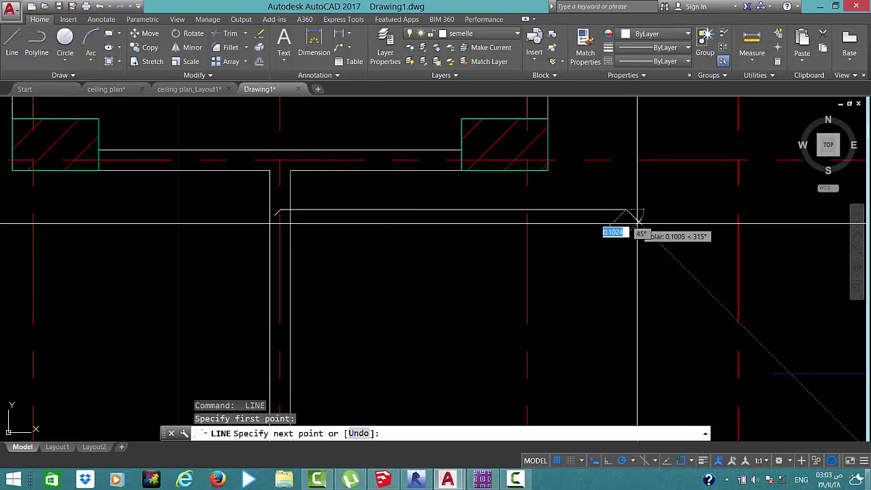
{"action": "left_click", "coordinate": [636, 223]}
{"action": "key", "text": "Escape"}
Move the three bar lines just right of the beam junction
{"action": "left_click", "coordinate": [250, 256]}
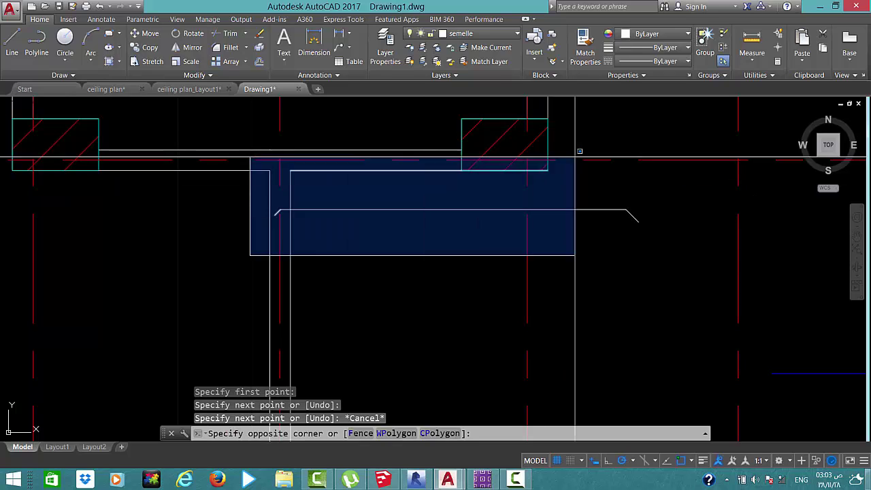
{"action": "left_click", "coordinate": [641, 182]}
{"action": "key", "text": "Return"}
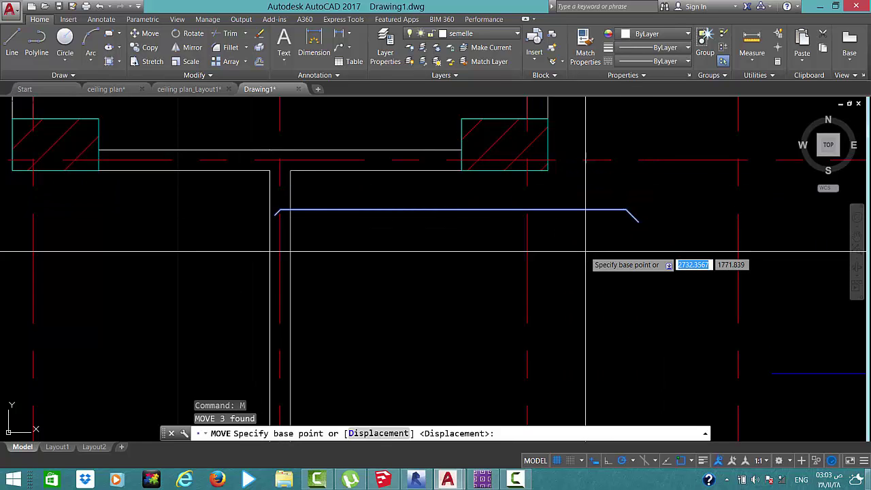
{"action": "left_click", "coordinate": [585, 251]}
{"action": "left_click", "coordinate": [715, 252]}
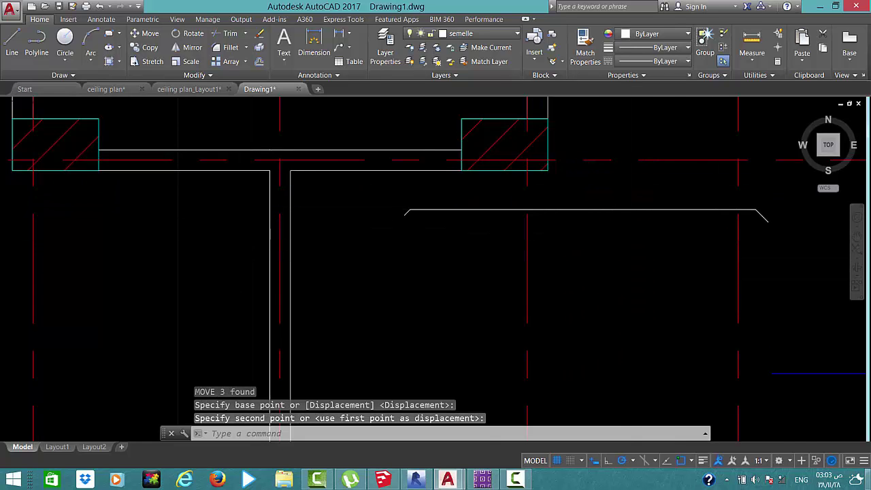
{"action": "scroll", "coordinate": [604, 196], "scroll_direction": "down", "scroll_amount": 4}
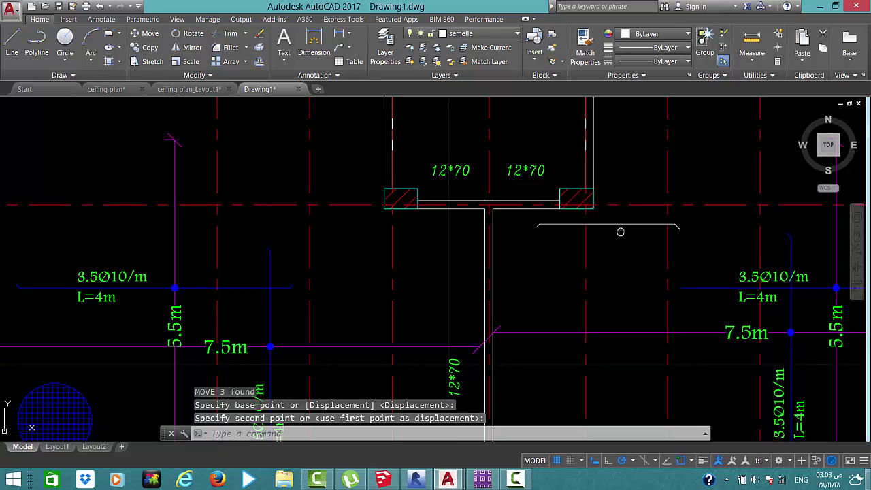
{"action": "left_click", "coordinate": [314, 52]}
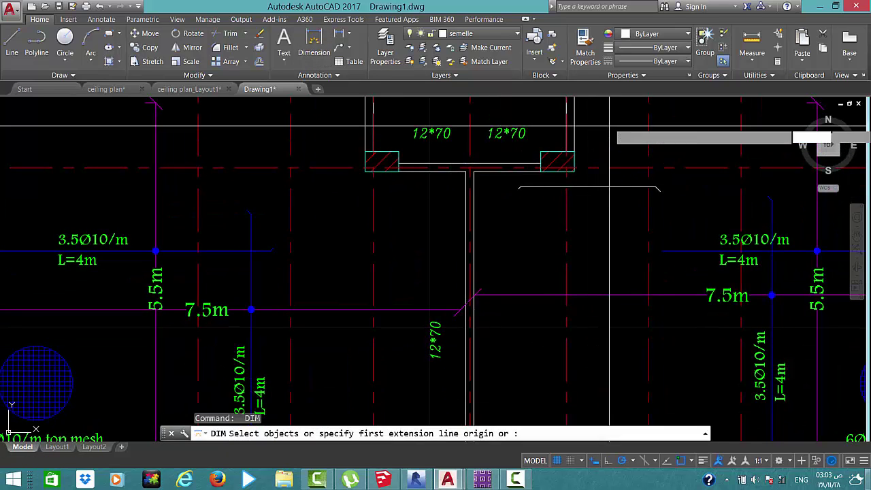
Dimension the new bar with a 3 m length beside it
{"action": "left_click", "coordinate": [599, 136]}
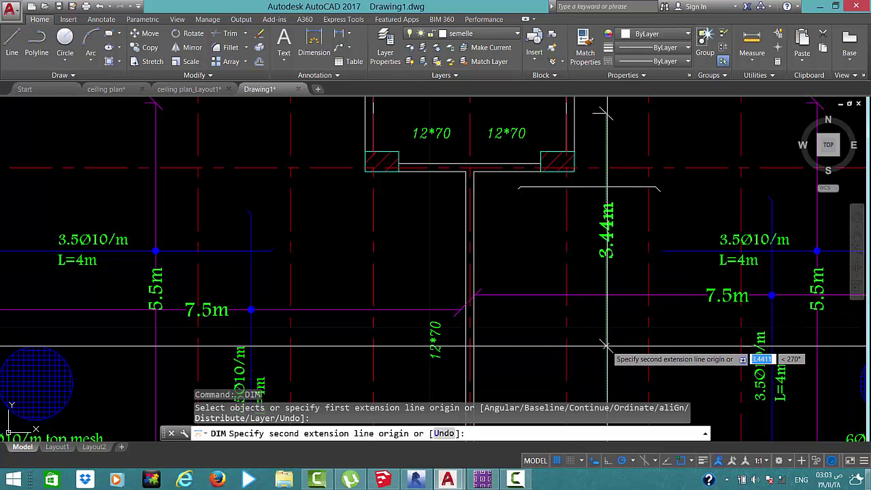
{"action": "type", "text": "3"}
{"action": "key", "text": "Return"}
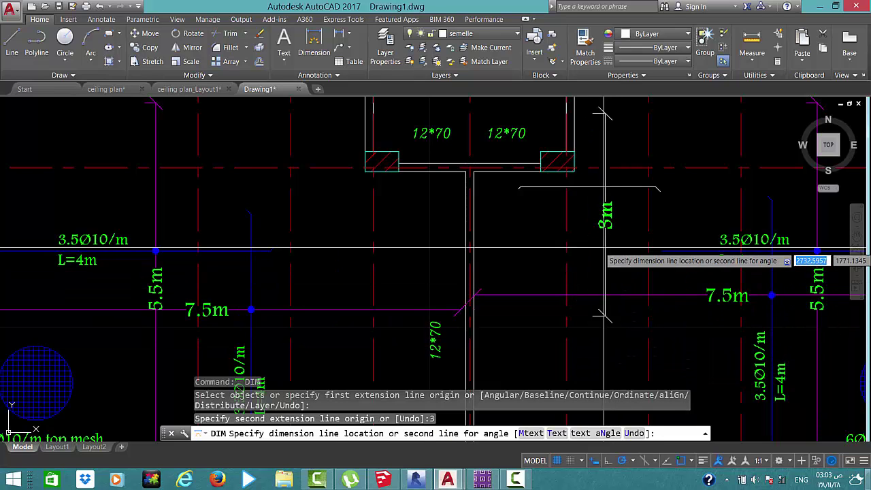
{"action": "left_click", "coordinate": [603, 204]}
{"action": "key", "text": "Escape"}
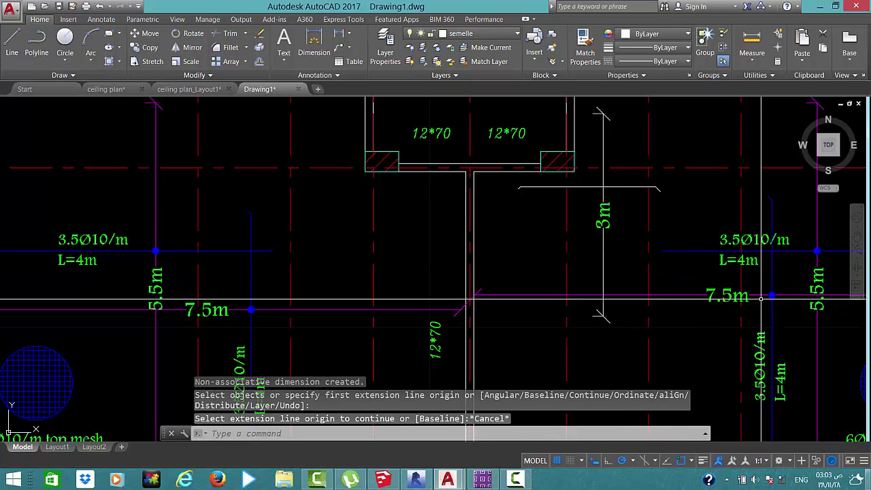
Copy the existing rebar node onto the new bar
{"action": "left_click", "coordinate": [761, 298]}
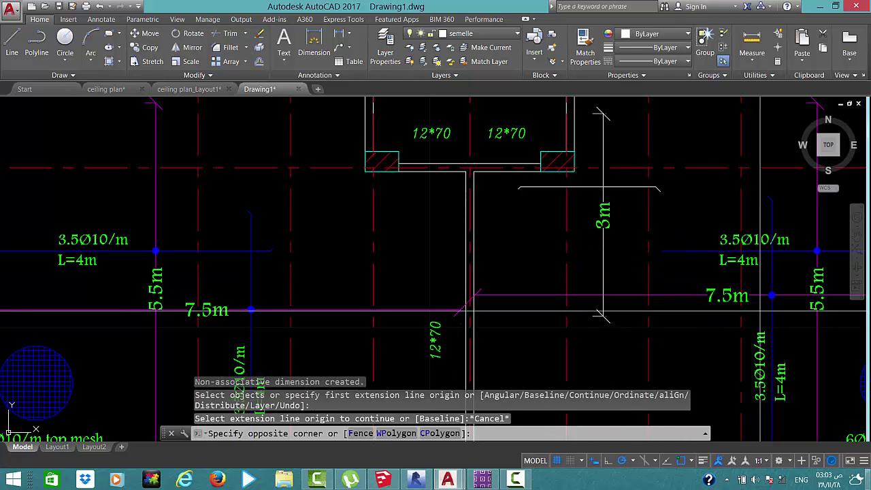
{"action": "left_click", "coordinate": [785, 275]}
{"action": "type", "text": "co"}
{"action": "key", "text": "Return"}
{"action": "left_click", "coordinate": [772, 294]}
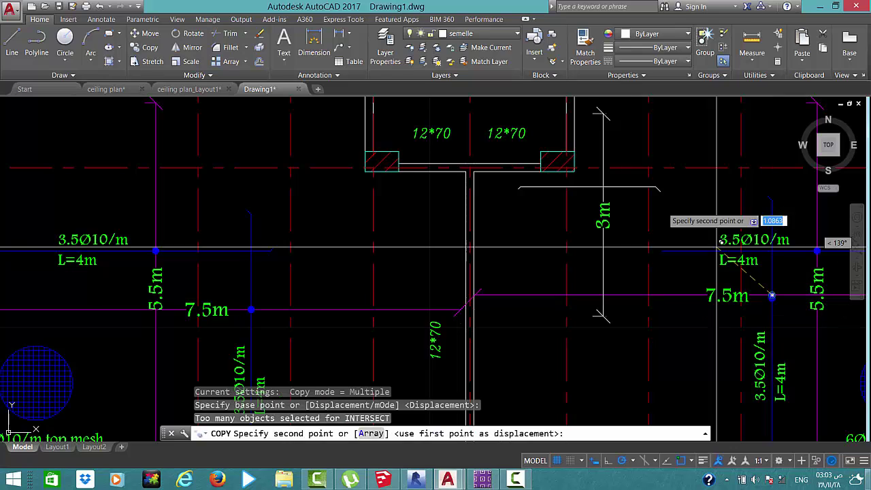
{"action": "left_click", "coordinate": [603, 186]}
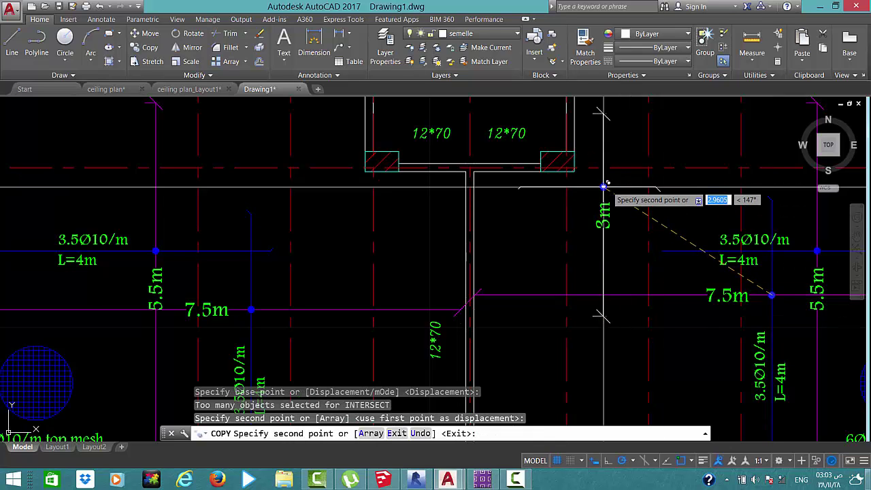
{"action": "key", "text": "Escape"}
Match the new bar to the blue rebar line's properties with MATCHPROP
{"action": "key", "text": "Return"}
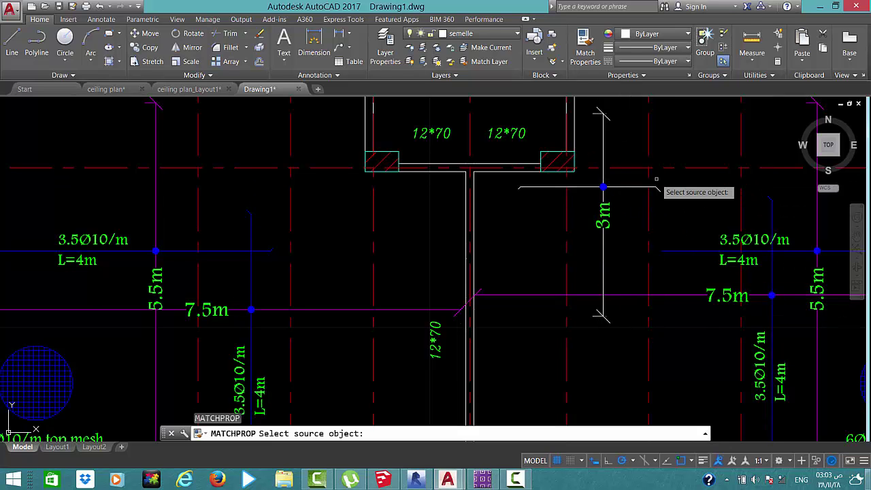
{"action": "left_click", "coordinate": [693, 250]}
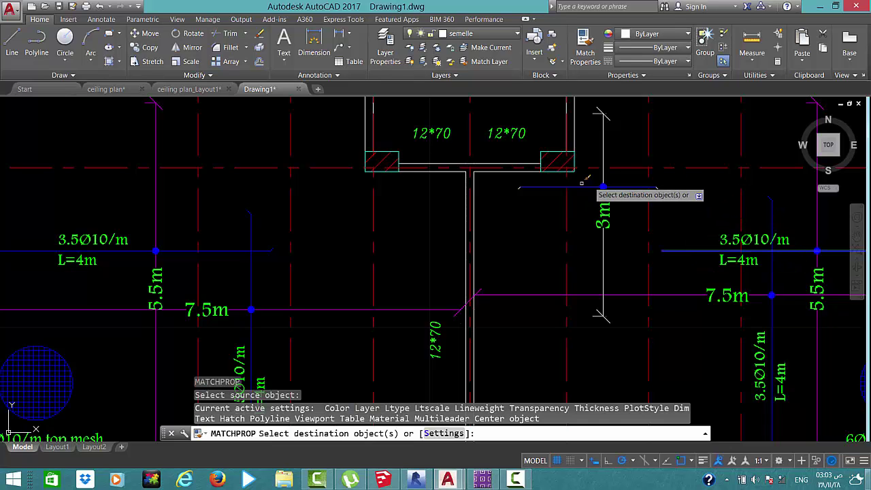
{"action": "left_click", "coordinate": [508, 209]}
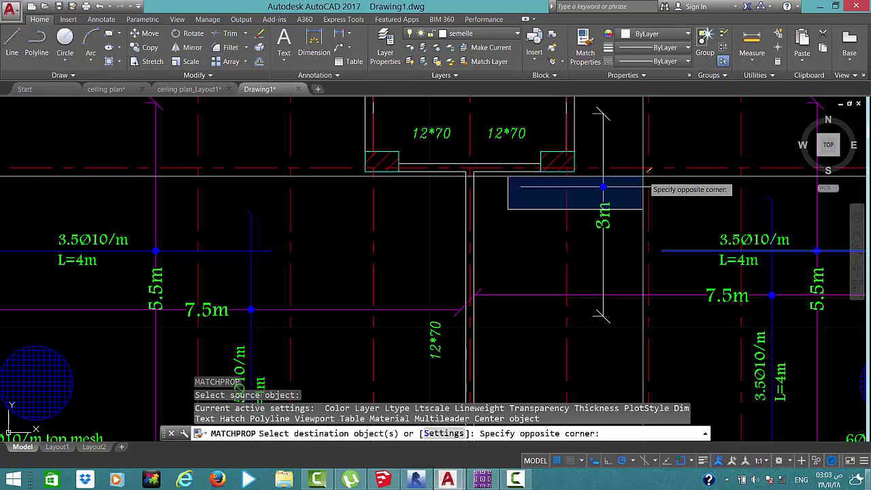
{"action": "left_click", "coordinate": [679, 180]}
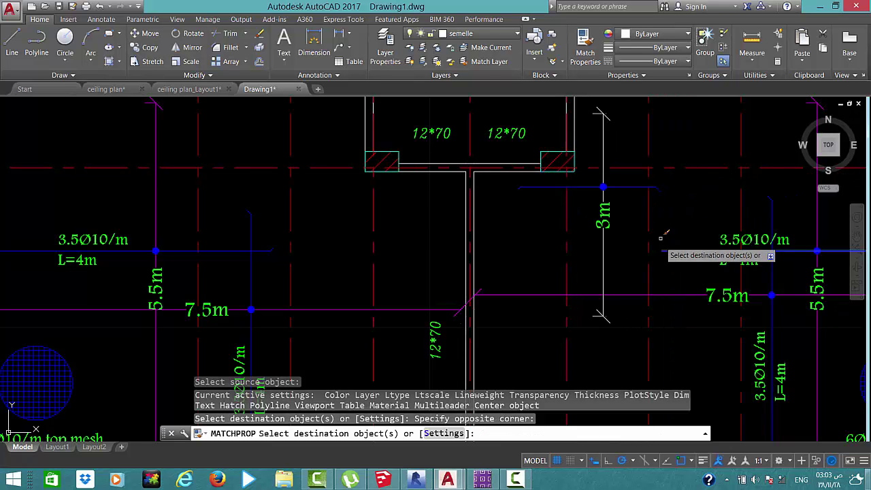
{"action": "key", "text": "Escape"}
{"action": "key", "text": "Return"}
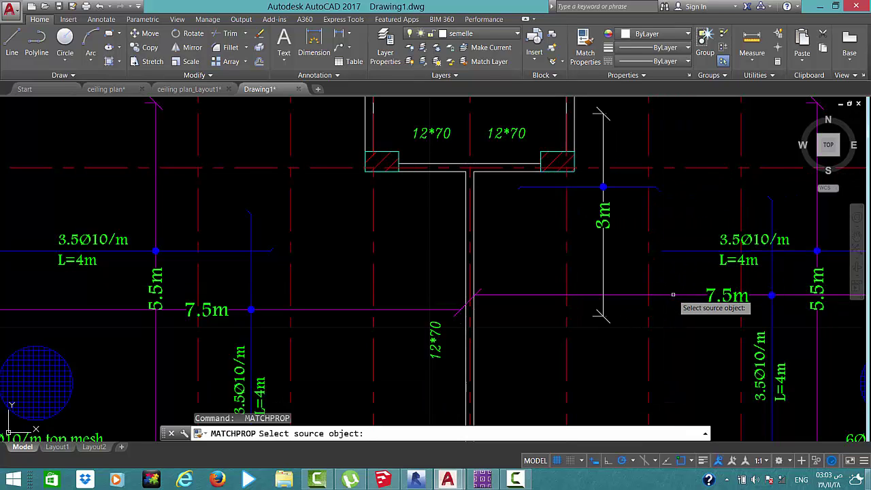
{"action": "left_click", "coordinate": [673, 294]}
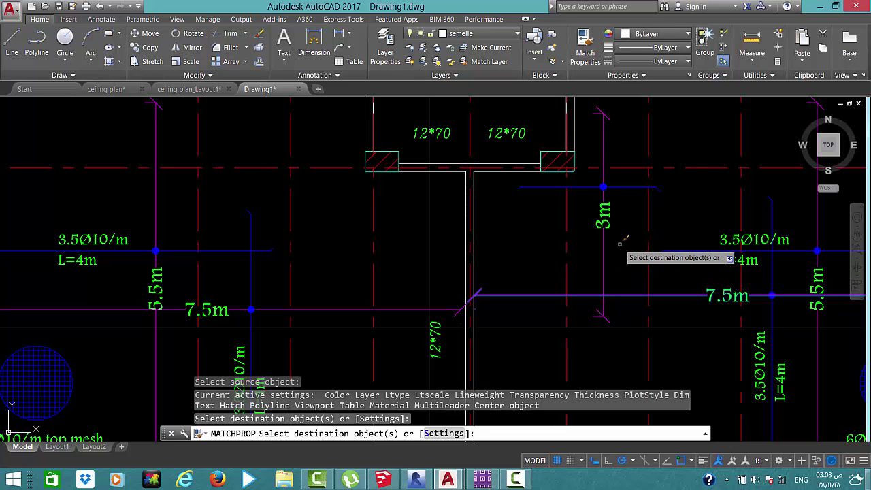
{"action": "key", "text": "Escape"}
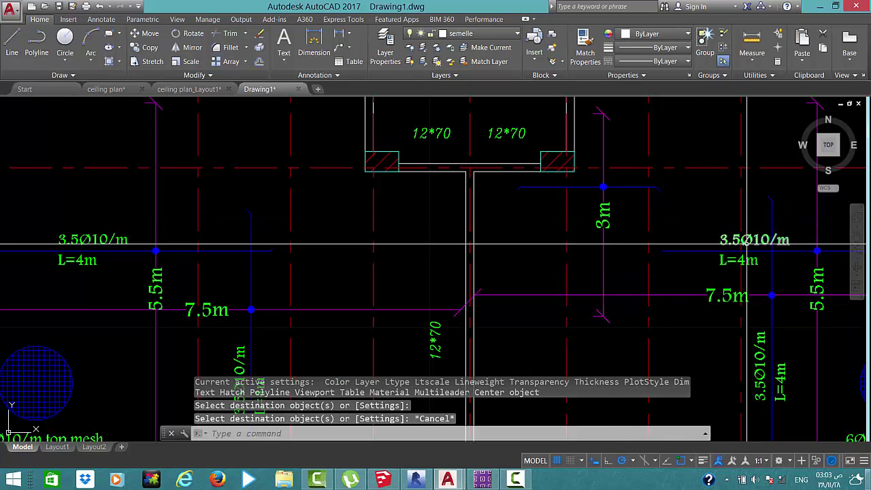
{"action": "left_click", "coordinate": [733, 262]}
Copy the 3.5Ø10/m and L=4m label texts beside the 3m span
{"action": "left_click", "coordinate": [729, 260]}
{"action": "type", "text": "CP"}
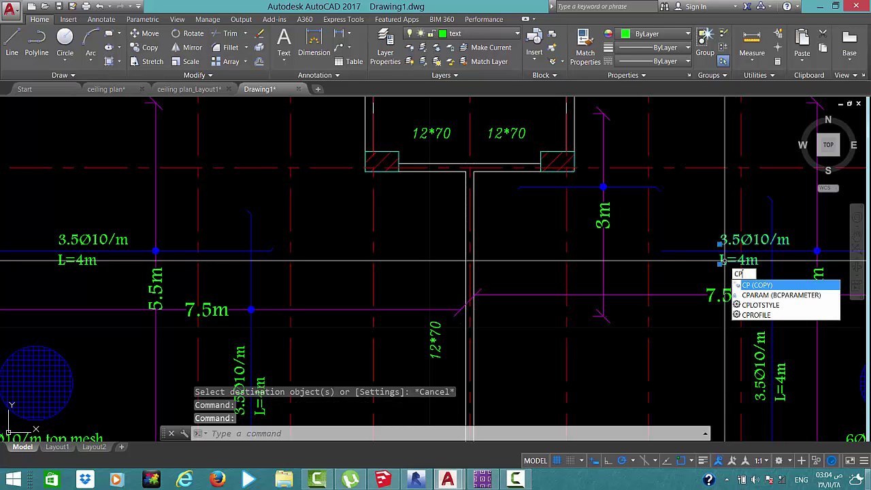
{"action": "key", "text": "Escape"}
{"action": "type", "text": "p"}
{"action": "key", "text": "Return"}
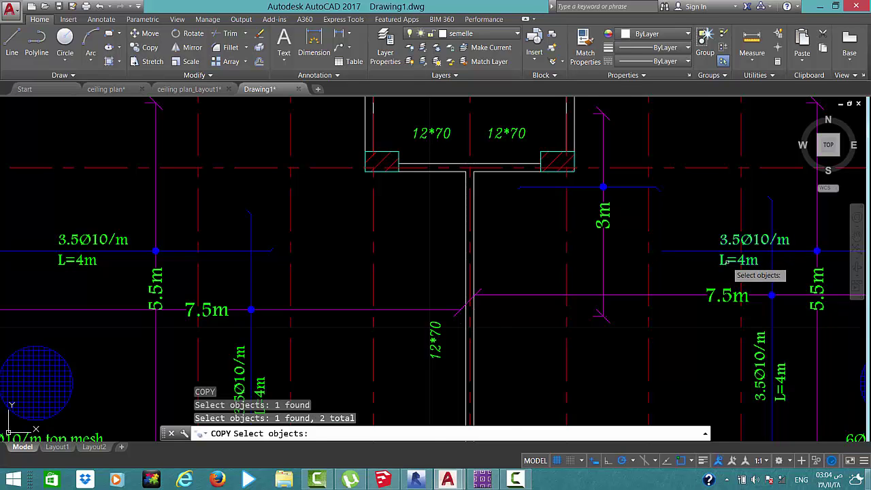
{"action": "key", "text": "Return"}
{"action": "left_click", "coordinate": [713, 249]}
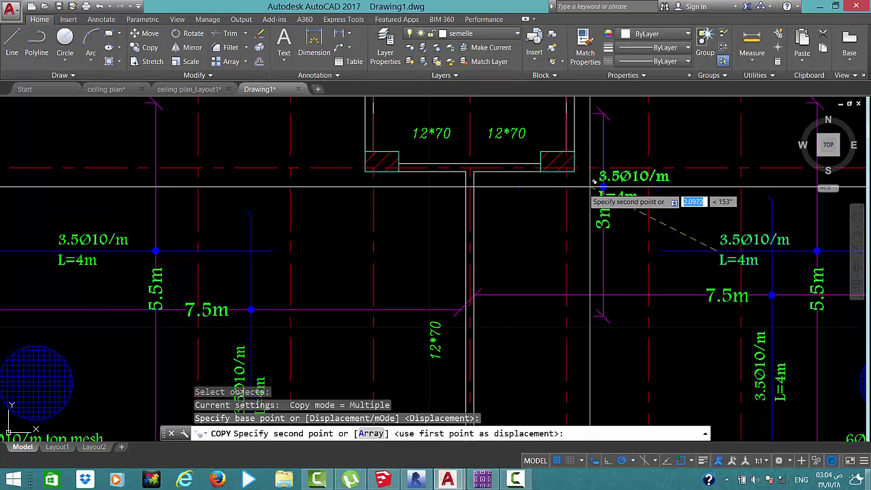
{"action": "scroll", "coordinate": [594, 181], "scroll_direction": "up", "scroll_amount": 4}
{"action": "left_click", "coordinate": [640, 182]}
Edit the copied label texts to read 6Ø10/m and L=2m
{"action": "key", "text": "Escape"}
{"action": "double_click", "coordinate": [639, 163]}
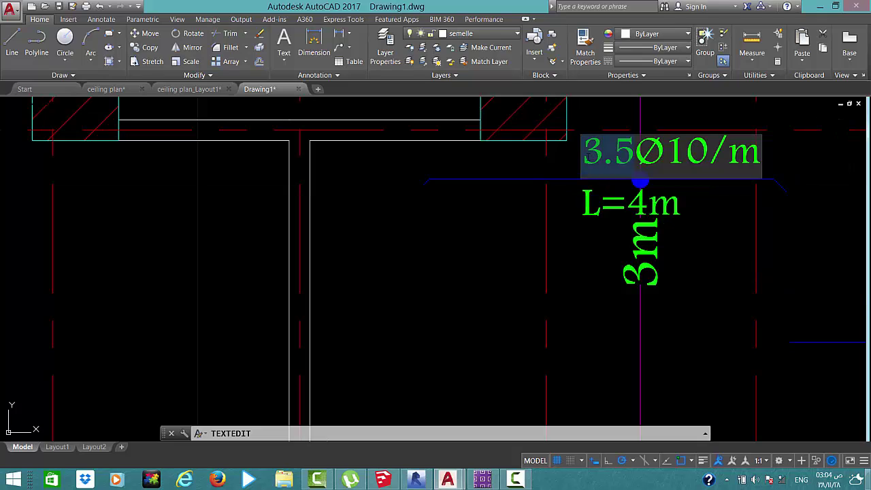
{"action": "type", "text": "6"}
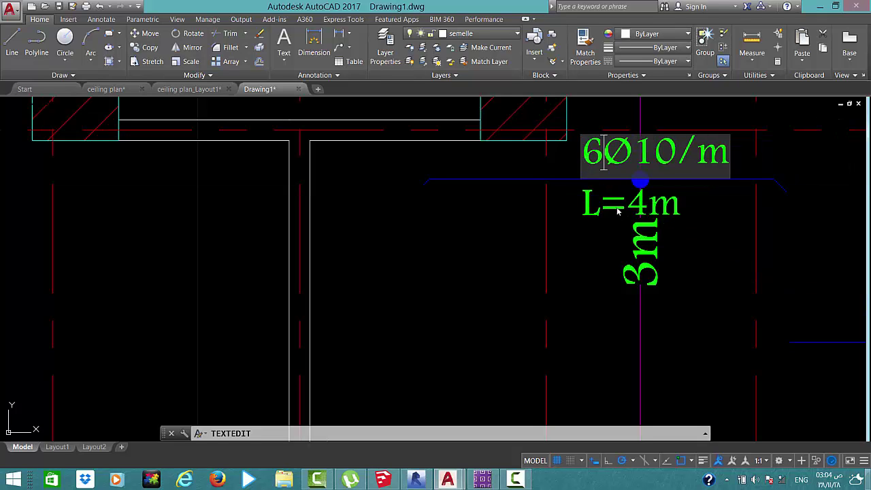
{"action": "left_click", "coordinate": [640, 210]}
{"action": "left_click", "coordinate": [640, 255]}
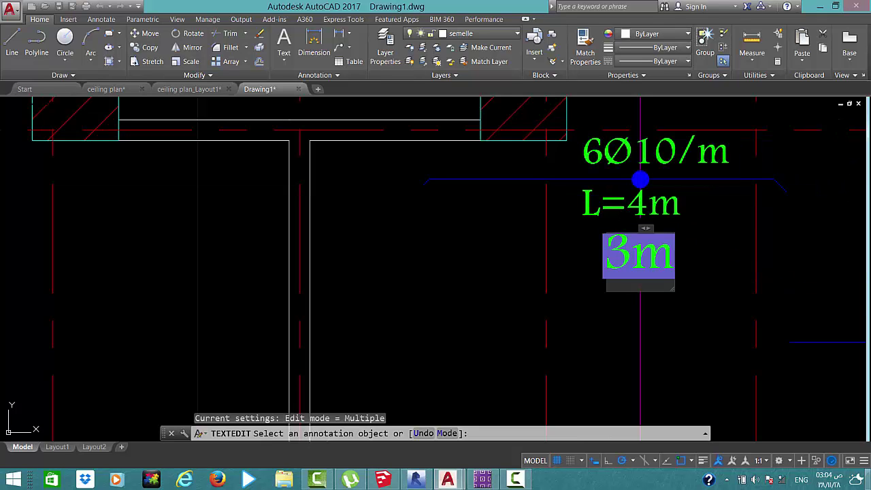
{"action": "left_click", "coordinate": [642, 208]}
{"action": "key", "text": "Escape"}
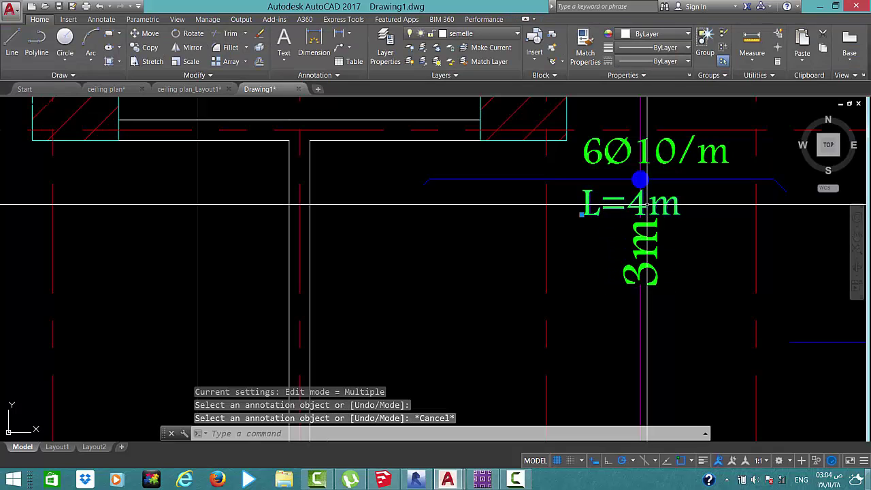
{"action": "left_click", "coordinate": [667, 203]}
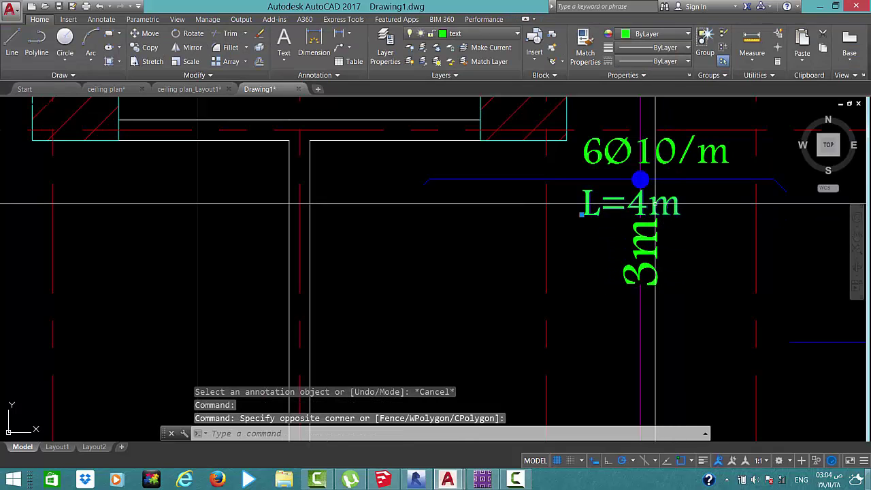
{"action": "double_click", "coordinate": [654, 209]}
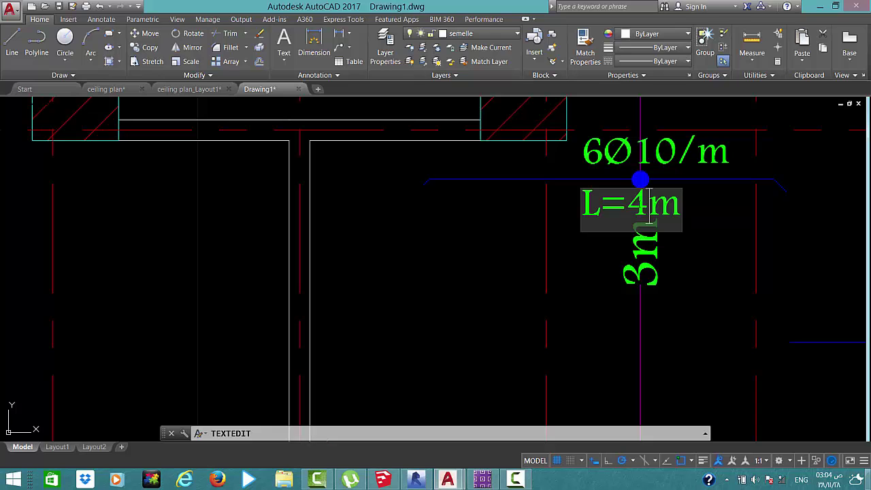
{"action": "type", "text": "2"}
{"action": "key", "text": "Escape"}
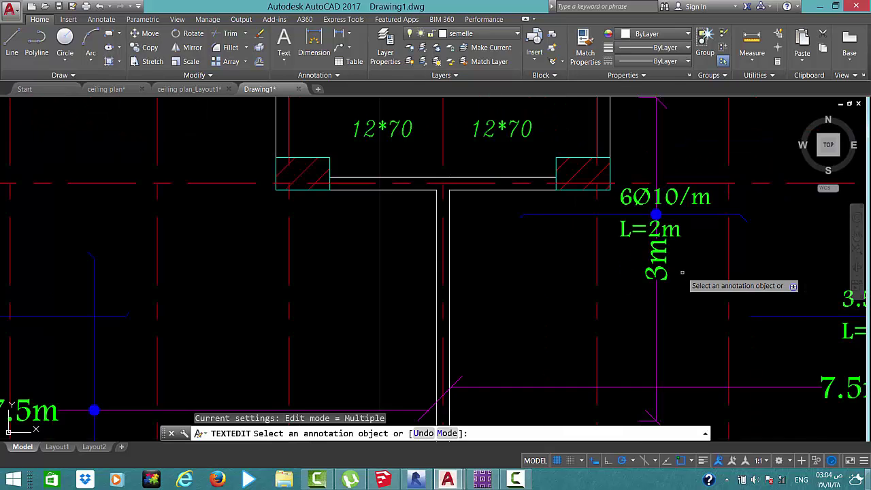
{"action": "scroll", "coordinate": [653, 259], "scroll_direction": "down", "scroll_amount": 5}
{"action": "key", "text": "Escape"}
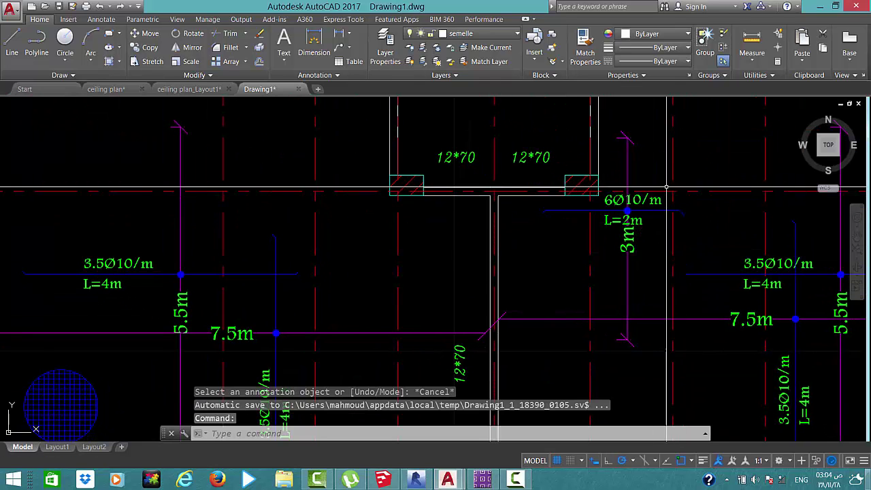
Copy the new label, bar and 3m dimension into the left upper panel
{"action": "left_click", "coordinate": [629, 204]}
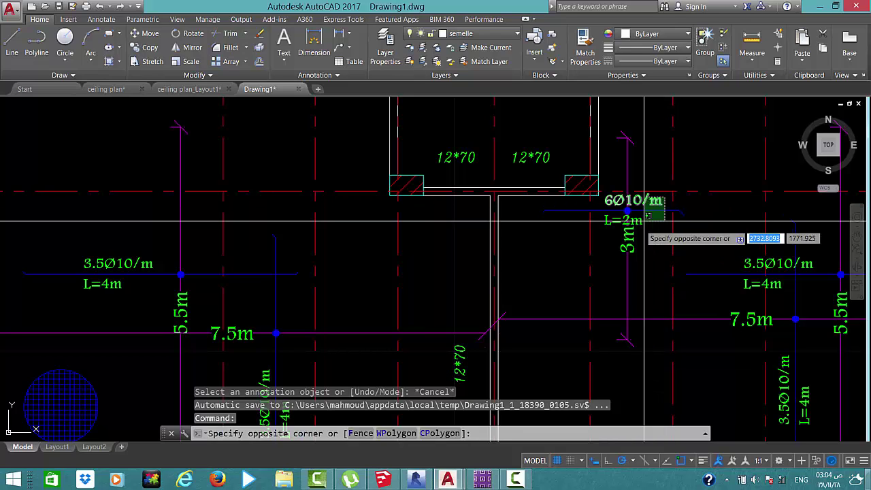
{"action": "left_click", "coordinate": [616, 256]}
{"action": "type", "text": "o"}
{"action": "key", "text": "Return"}
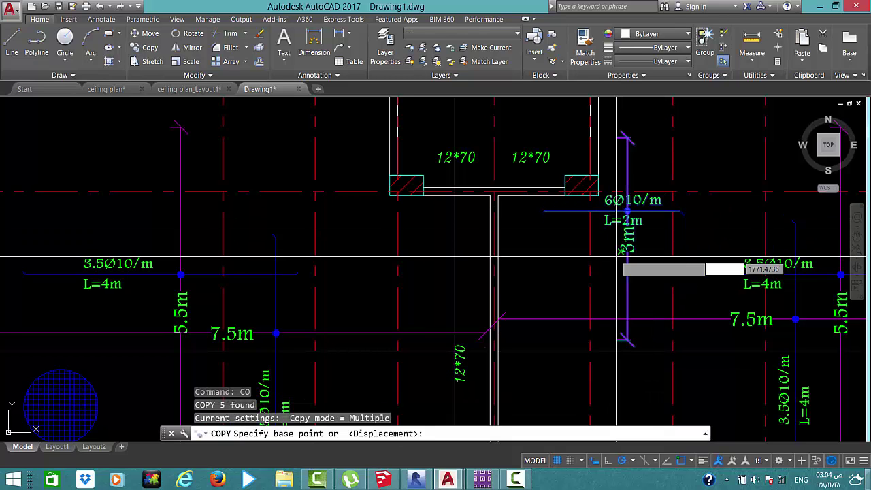
{"action": "left_click", "coordinate": [612, 231]}
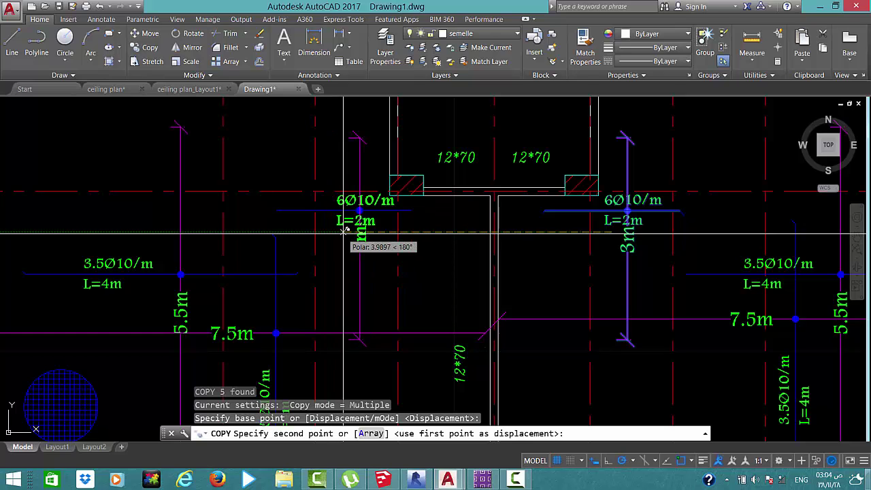
{"action": "left_click", "coordinate": [359, 232]}
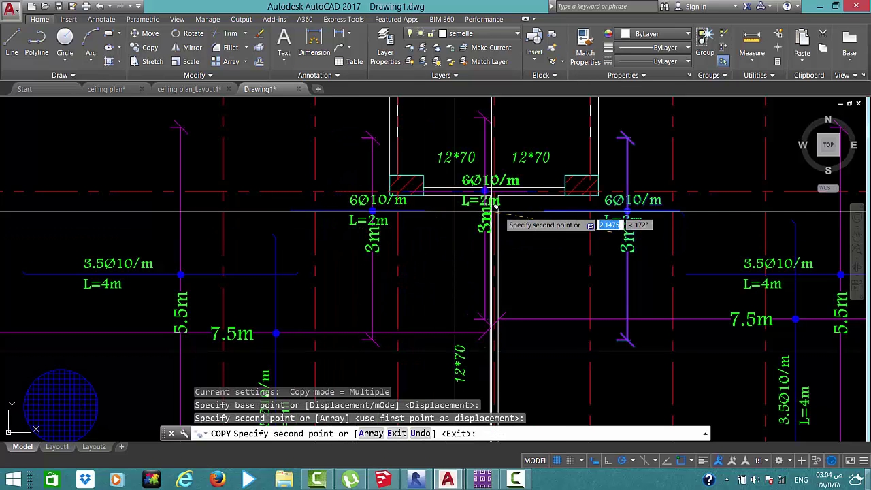
{"action": "key", "text": "Escape"}
Select the 6Ø10/m, L=2m texts, blue rebar line and 3m dimension
{"action": "middle_click_drag", "start_coordinate": [678, 245], "coordinate": [543, 222]}
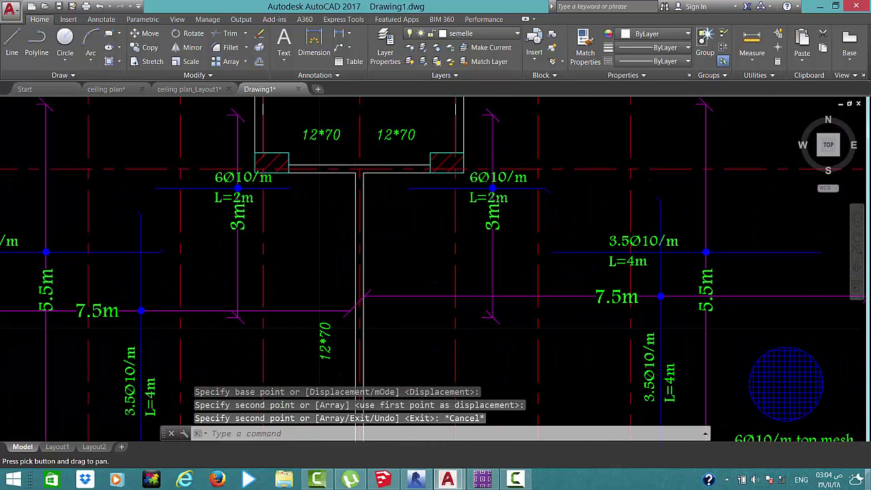
{"action": "scroll", "coordinate": [478, 189], "scroll_direction": "up", "scroll_amount": 4}
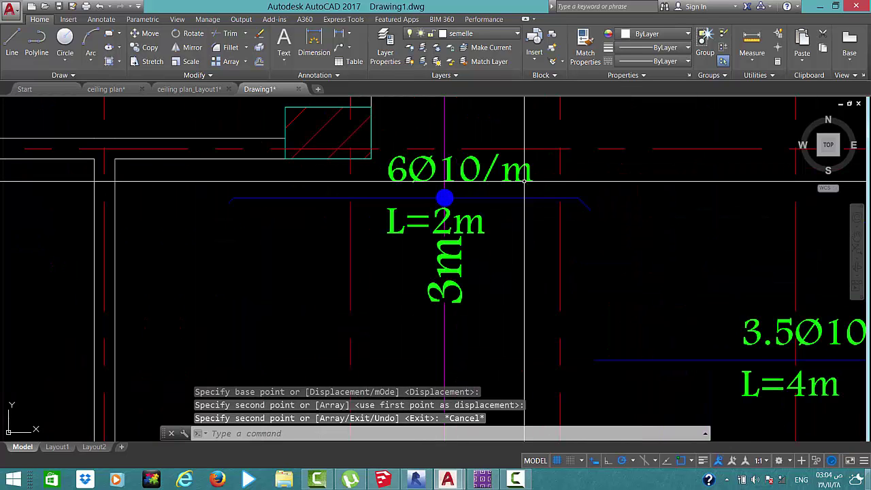
{"action": "scroll", "coordinate": [435, 259], "scroll_direction": "down", "scroll_amount": 2}
{"action": "left_click", "coordinate": [414, 279]}
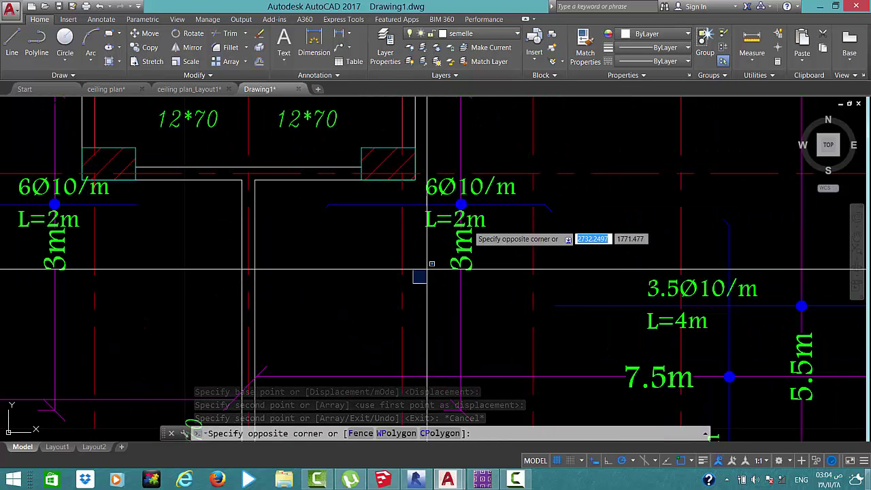
{"action": "left_click", "coordinate": [543, 155]}
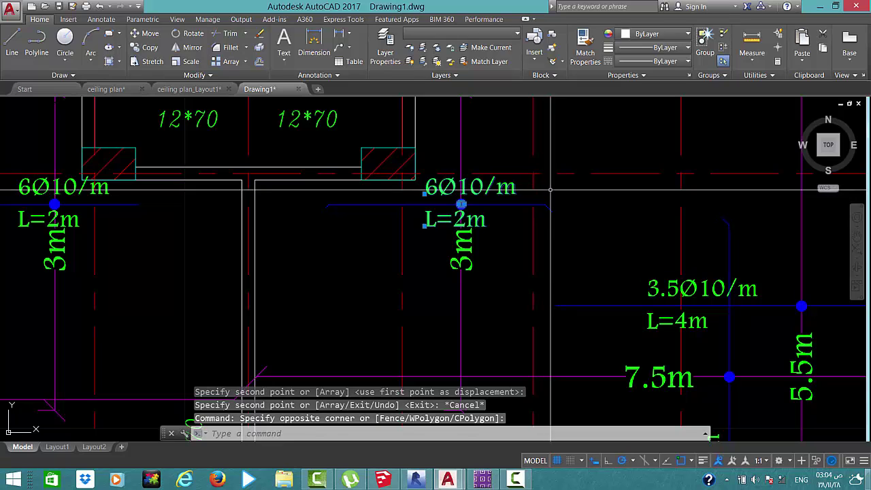
{"action": "left_click", "coordinate": [546, 210]}
{"action": "left_click", "coordinate": [475, 208]}
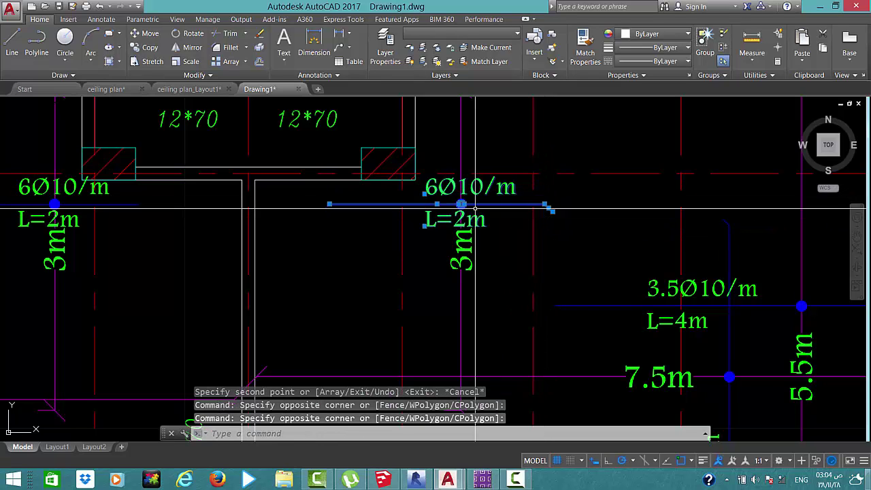
{"action": "left_click", "coordinate": [500, 161]}
{"action": "left_click", "coordinate": [454, 164]}
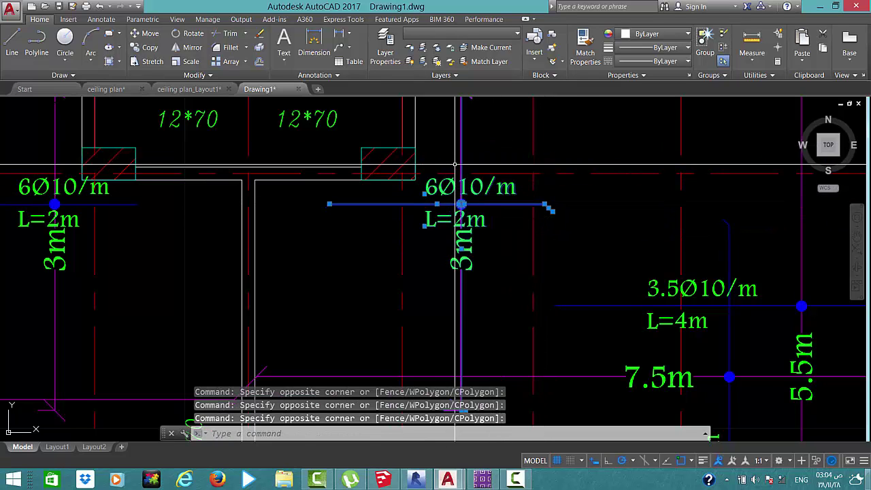
{"action": "left_click", "coordinate": [368, 196]}
{"action": "scroll", "coordinate": [381, 204], "scroll_direction": "down", "scroll_amount": 2}
{"action": "scroll", "coordinate": [398, 217], "scroll_direction": "down", "scroll_amount": 2}
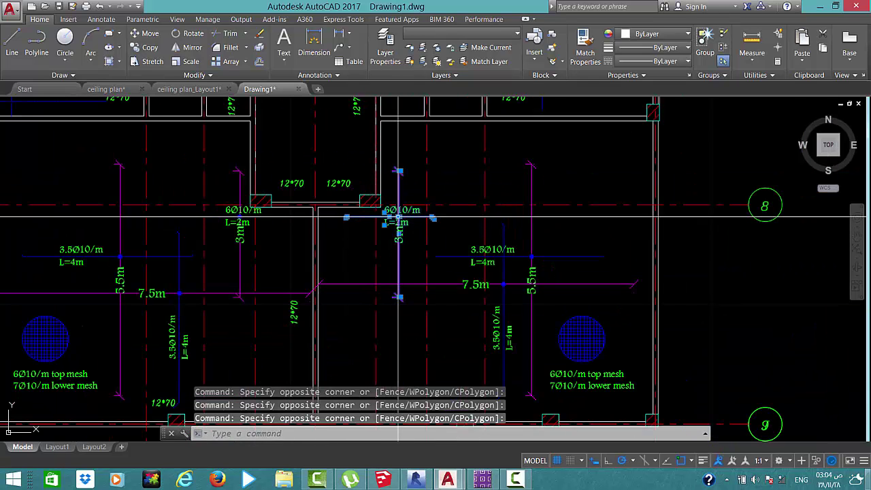
{"action": "type", "text": "co"}
Copy the selected rebar group to the empty area right of grid 8
{"action": "key", "text": "Return"}
{"action": "left_click", "coordinate": [381, 240]}
{"action": "middle_click_drag", "start_coordinate": [408, 238], "coordinate": [231, 204]}
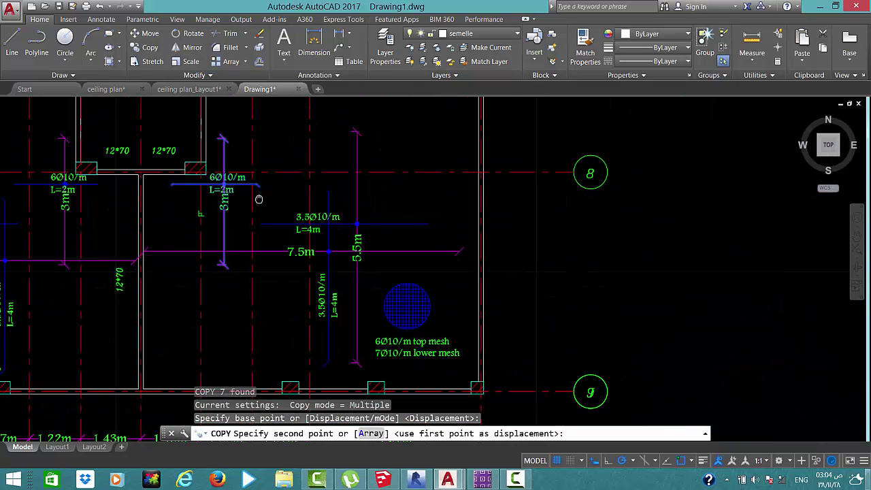
{"action": "left_click", "coordinate": [707, 246]}
{"action": "key", "text": "Escape"}
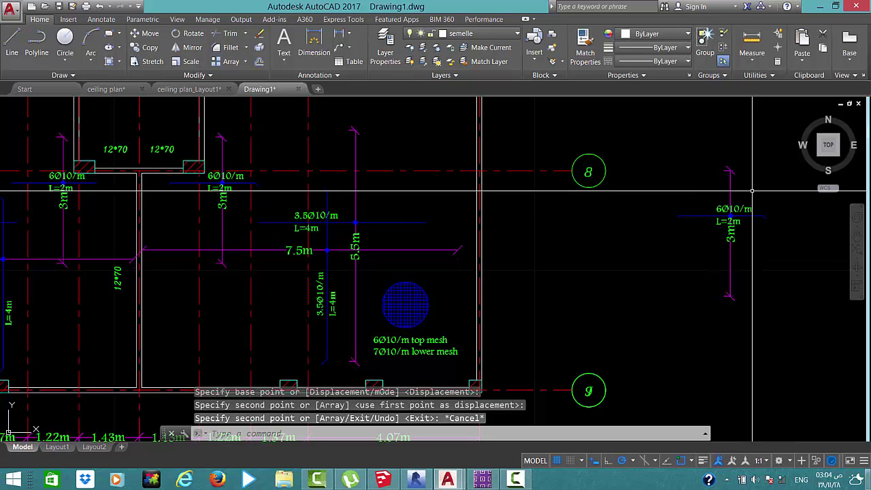
Rotate the copied rebar group by 90 degrees
{"action": "left_click", "coordinate": [772, 146]}
{"action": "left_click", "coordinate": [654, 317]}
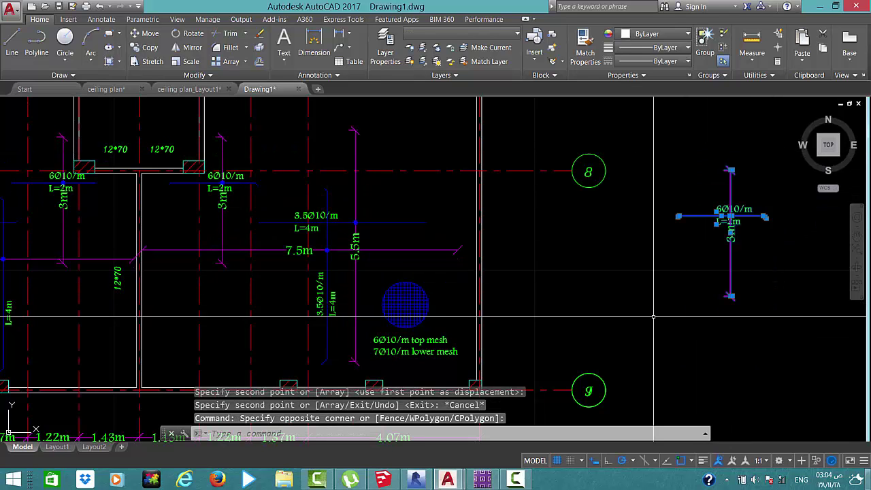
{"action": "type", "text": "ro"}
{"action": "key", "text": "Return"}
{"action": "left_click", "coordinate": [677, 275]}
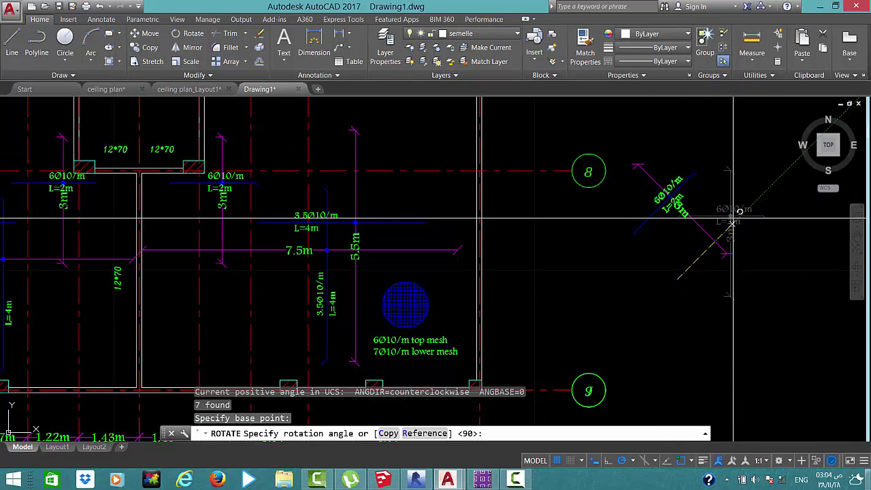
{"action": "key", "text": "Return"}
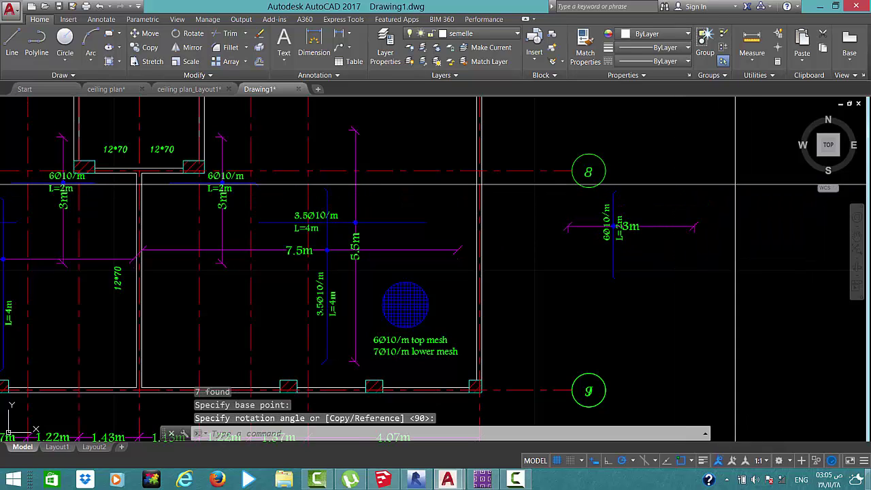
Copy the rotated rebar group twice into the 7.5m panel area
{"action": "left_click", "coordinate": [735, 184]}
{"action": "left_click", "coordinate": [615, 310]}
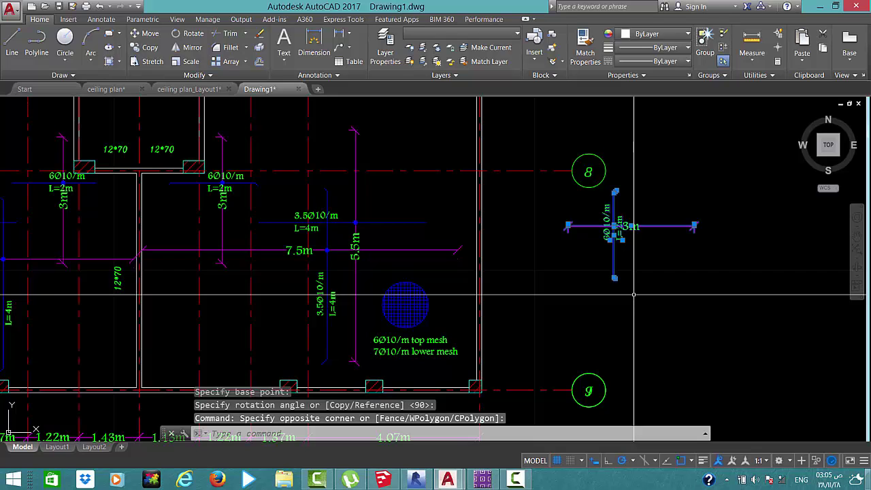
{"action": "type", "text": "co"}
{"action": "key", "text": "Return"}
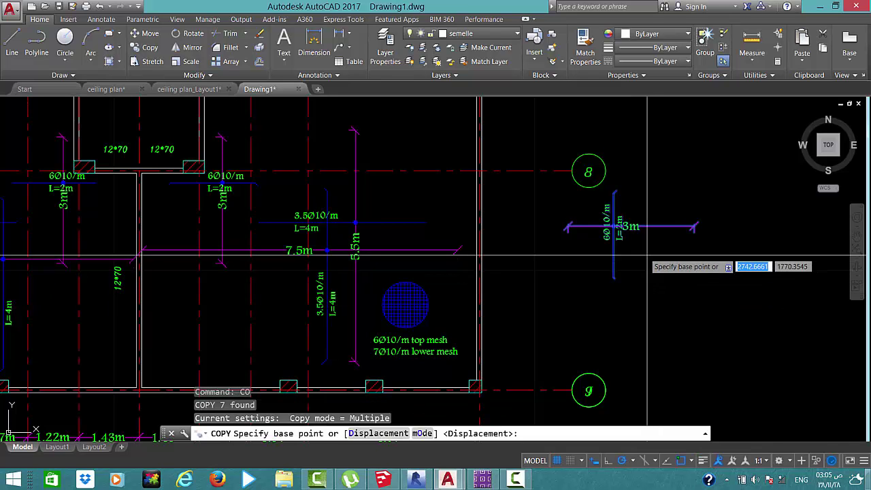
{"action": "left_click", "coordinate": [615, 241]}
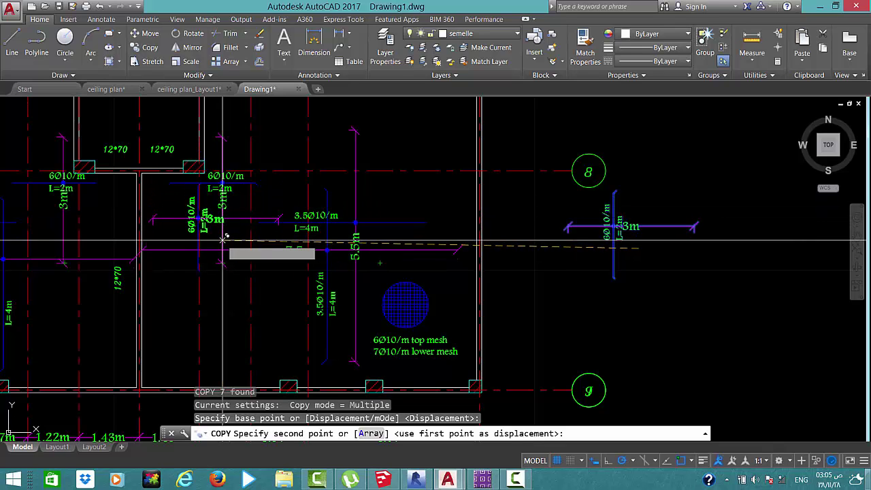
{"action": "left_click", "coordinate": [223, 235]}
{"action": "middle_click_drag", "start_coordinate": [281, 236], "coordinate": [378, 217]}
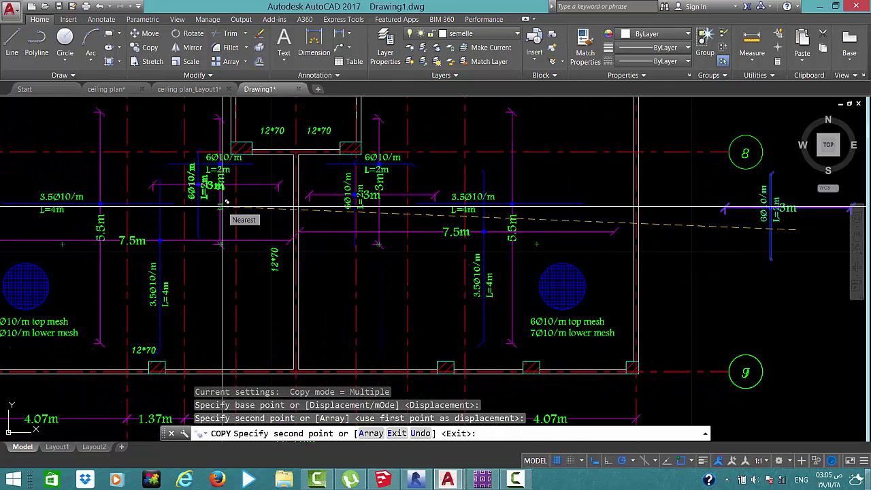
{"action": "left_click", "coordinate": [225, 203]}
{"action": "key", "text": "Escape"}
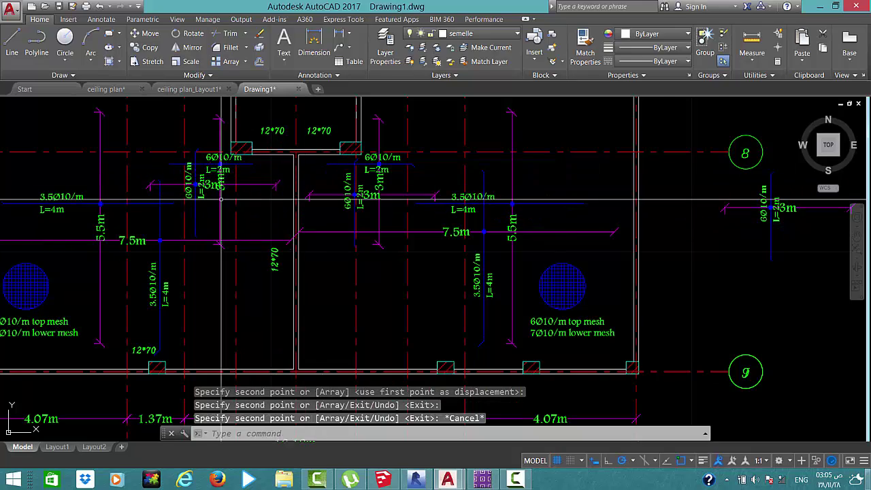
Pan and zoom across the central panels to check the plan
{"action": "scroll", "coordinate": [221, 200], "scroll_direction": "up", "scroll_amount": 3}
{"action": "middle_click_drag", "start_coordinate": [259, 177], "coordinate": [315, 215]}
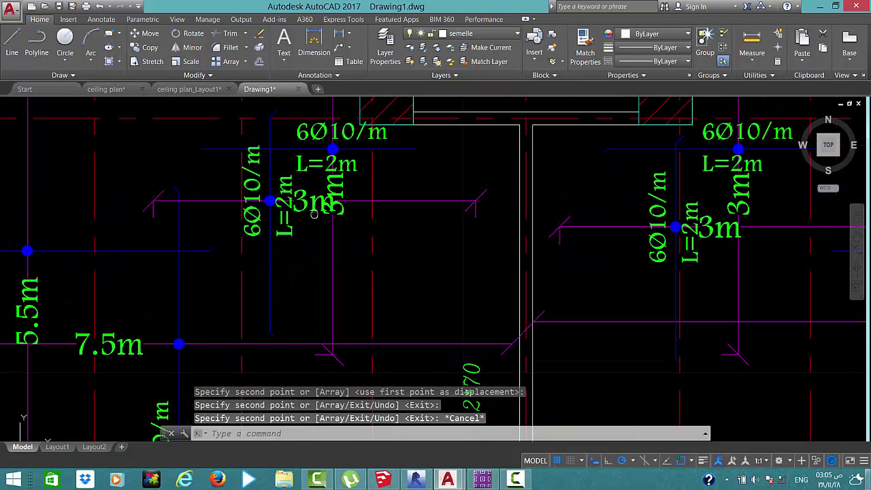
{"action": "scroll", "coordinate": [315, 215], "scroll_direction": "down", "scroll_amount": 4}
{"action": "scroll", "coordinate": [340, 204], "scroll_direction": "down", "scroll_amount": 3}
{"action": "scroll", "coordinate": [443, 194], "scroll_direction": "up", "scroll_amount": 1}
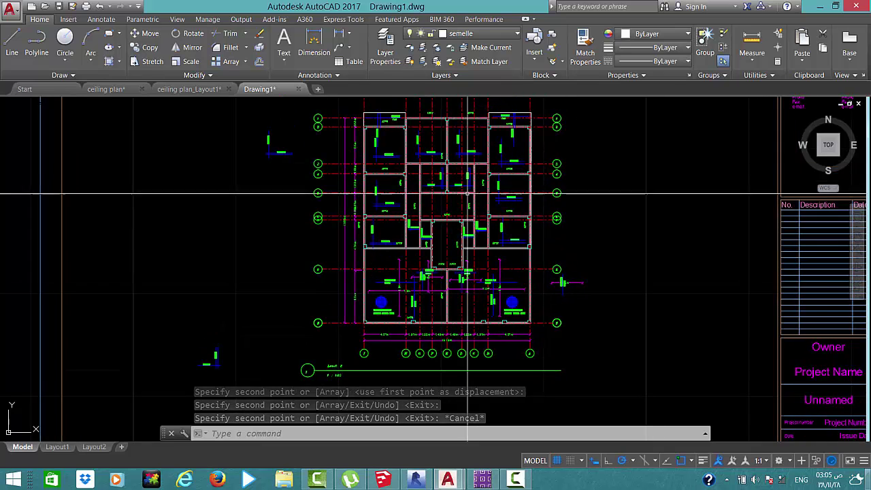
Select the plan and undo its last move and scale, cancelling a new MOVE
{"action": "scroll", "coordinate": [467, 194], "scroll_direction": "down", "scroll_amount": 5}
{"action": "left_click", "coordinate": [408, 161]}
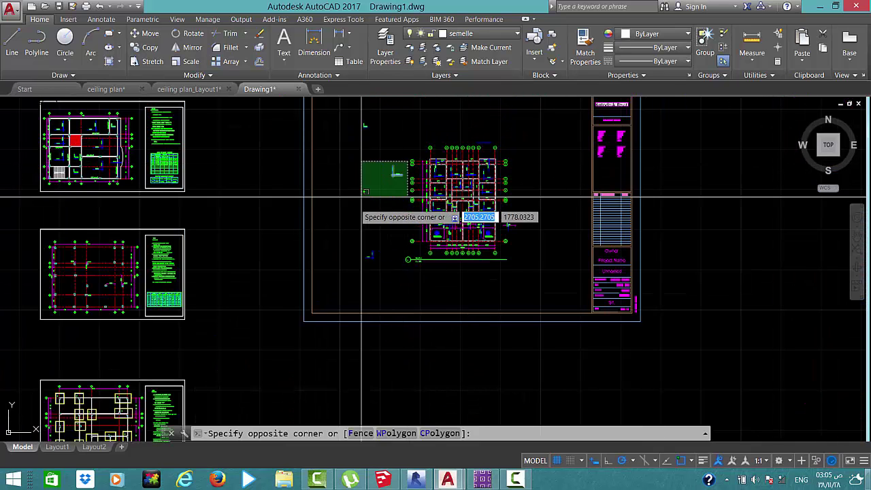
{"action": "left_click", "coordinate": [361, 198]}
{"action": "key", "text": "ctrl+z"}
{"action": "key", "text": "ctrl+z"}
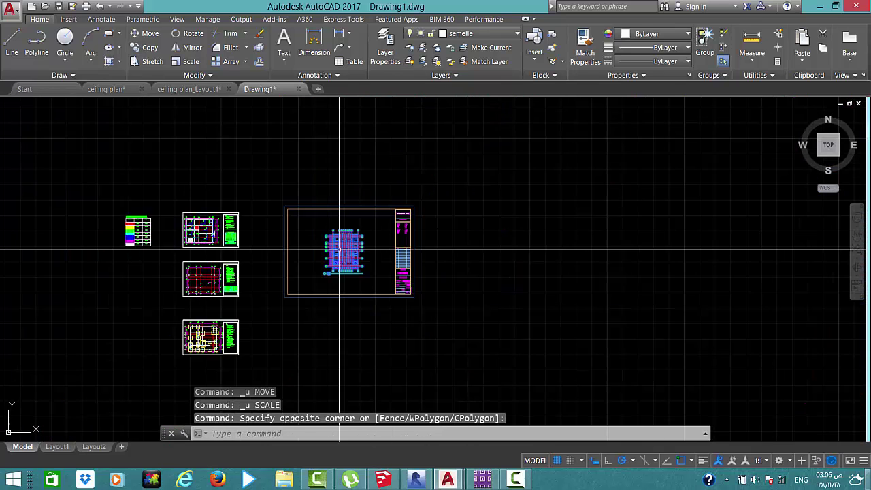
{"action": "type", "text": "m"}
{"action": "key", "text": "Return"}
{"action": "left_click", "coordinate": [341, 281]}
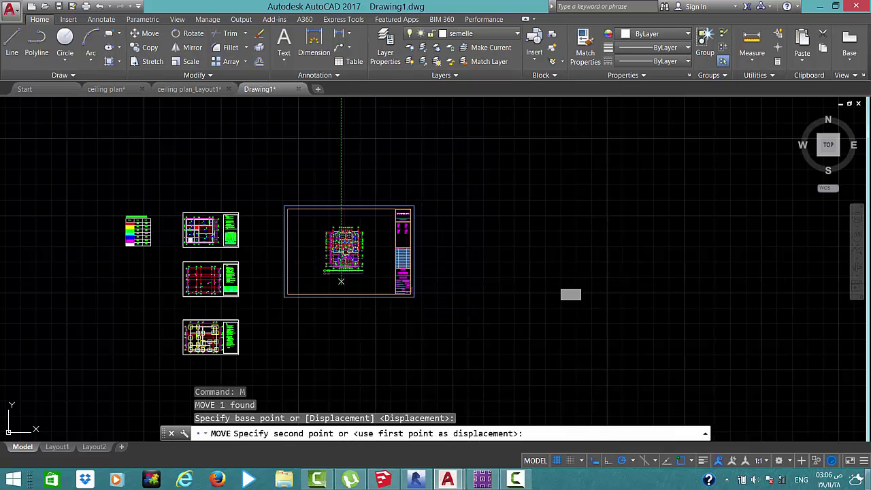
{"action": "key", "text": "Escape"}
Open the Plot - Model dialog with Ctrl+P
{"action": "scroll", "coordinate": [330, 250], "scroll_direction": "up", "scroll_amount": 5}
{"action": "scroll", "coordinate": [330, 248], "scroll_direction": "down", "scroll_amount": 5}
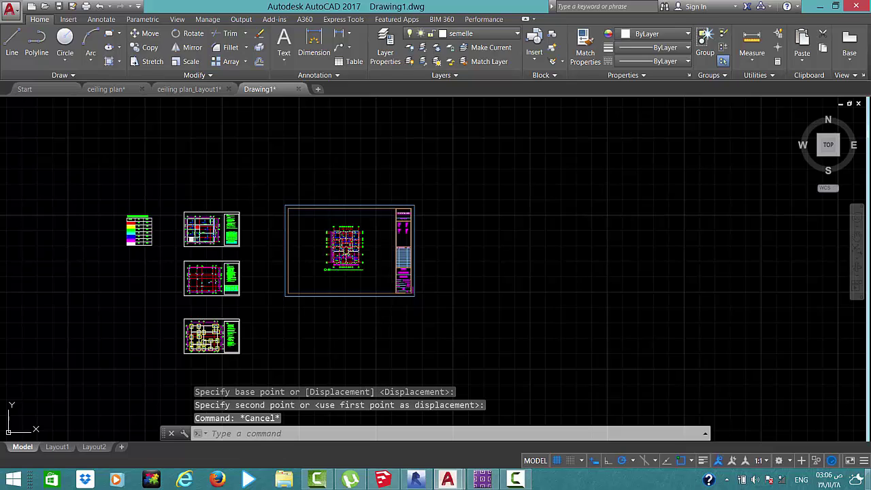
{"action": "key", "text": "ctrl+p"}
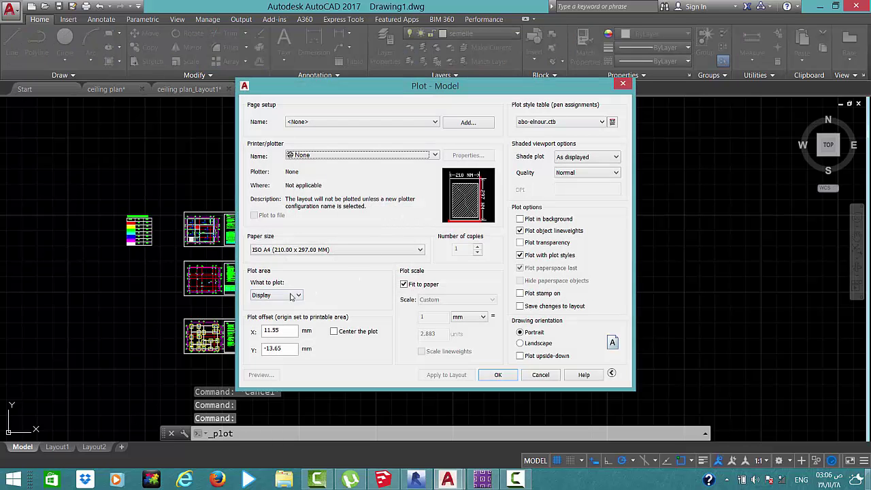
Set the plot area to a Window drawn around the floor plan
{"action": "left_click", "coordinate": [292, 296]}
{"action": "left_click", "coordinate": [269, 325]}
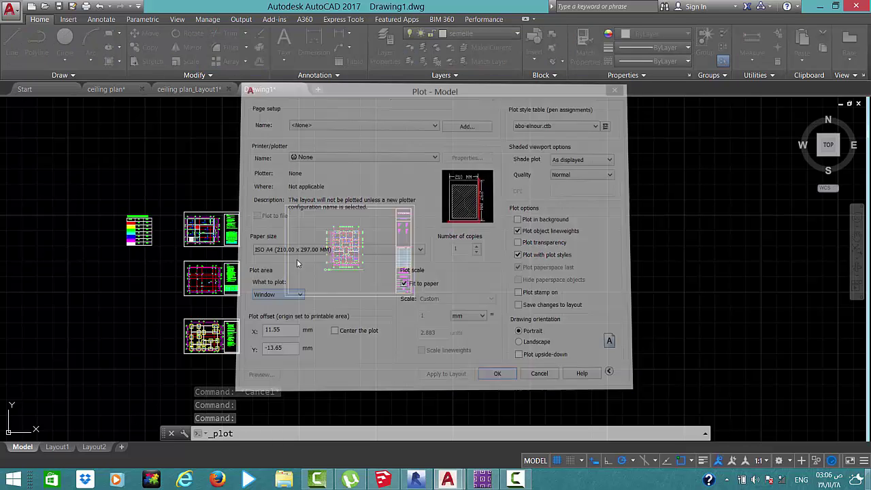
{"action": "left_click", "coordinate": [320, 224]}
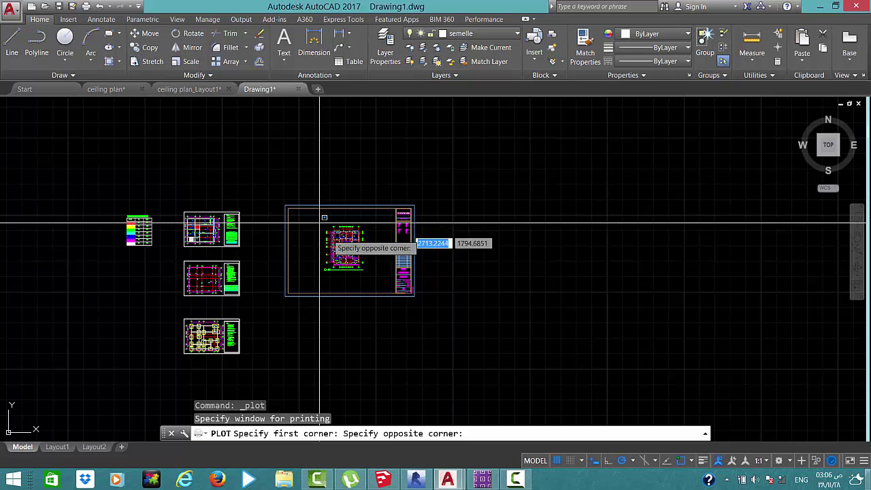
{"action": "left_click", "coordinate": [358, 268]}
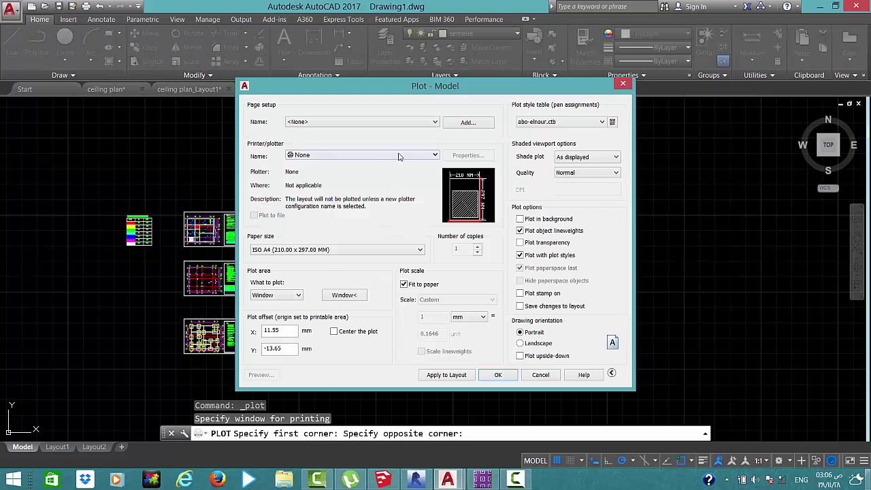
Plot to Bullzip PDF Printer on A0 paper, centred, and preview it
{"action": "left_click", "coordinate": [399, 157]}
{"action": "left_click", "coordinate": [342, 213]}
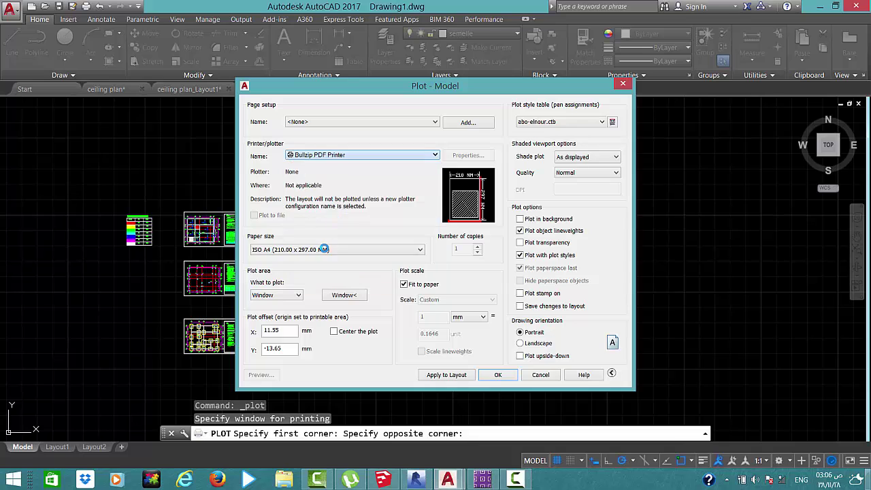
{"action": "left_click", "coordinate": [324, 249]}
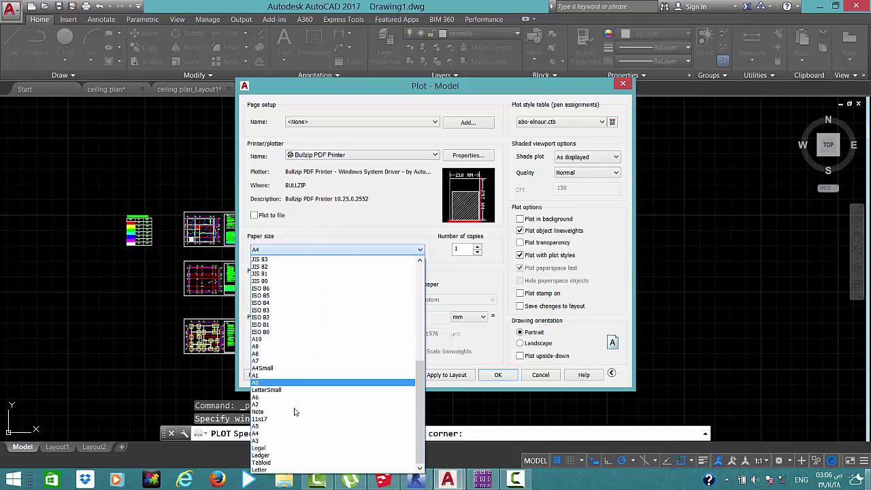
{"action": "left_click", "coordinate": [297, 383]}
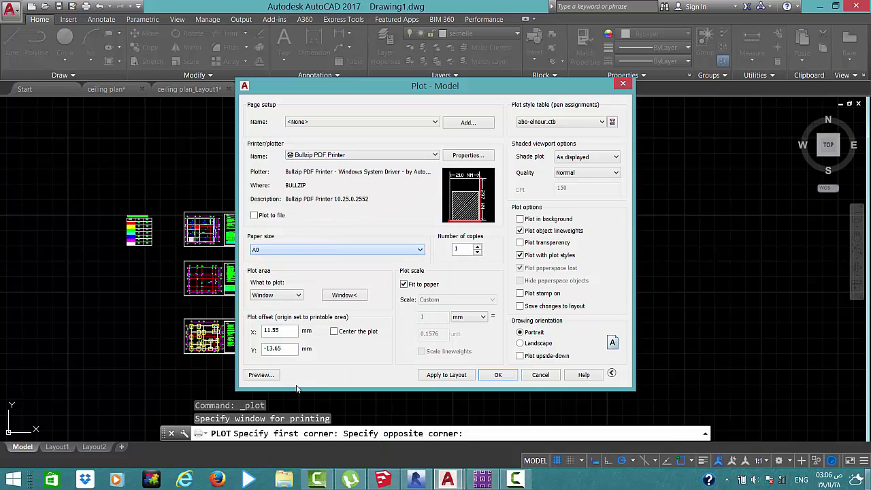
{"action": "left_click", "coordinate": [367, 331]}
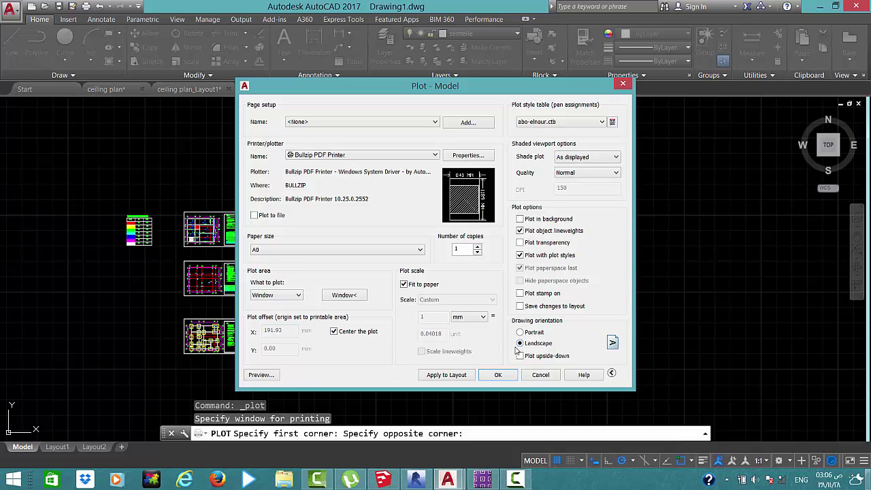
{"action": "left_click", "coordinate": [258, 377]}
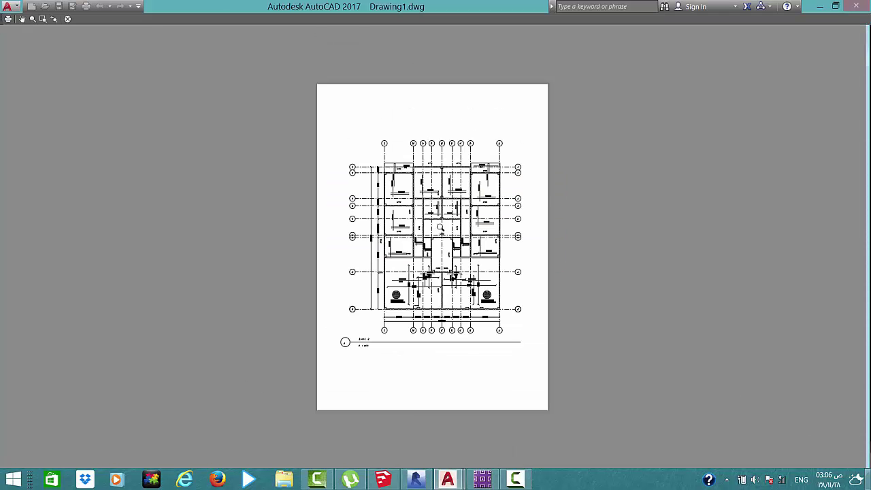
Zoom in and out of the plot preview to inspect the rebar labels and dimensions
{"action": "scroll", "coordinate": [441, 230], "scroll_direction": "up", "scroll_amount": 5}
{"action": "scroll", "coordinate": [391, 266], "scroll_direction": "up", "scroll_amount": 4}
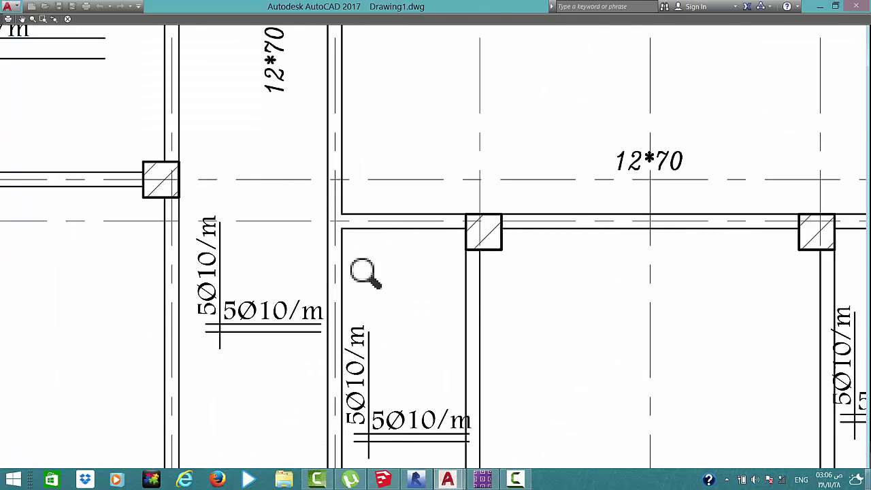
{"action": "scroll", "coordinate": [365, 273], "scroll_direction": "down", "scroll_amount": 3}
{"action": "scroll", "coordinate": [368, 272], "scroll_direction": "down", "scroll_amount": 3}
{"action": "scroll", "coordinate": [368, 272], "scroll_direction": "down", "scroll_amount": 2}
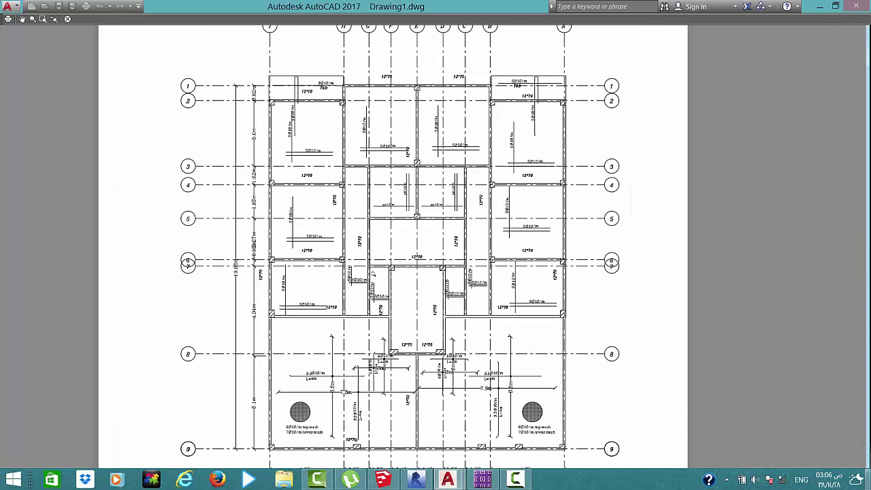
{"action": "scroll", "coordinate": [311, 433], "scroll_direction": "up", "scroll_amount": 5}
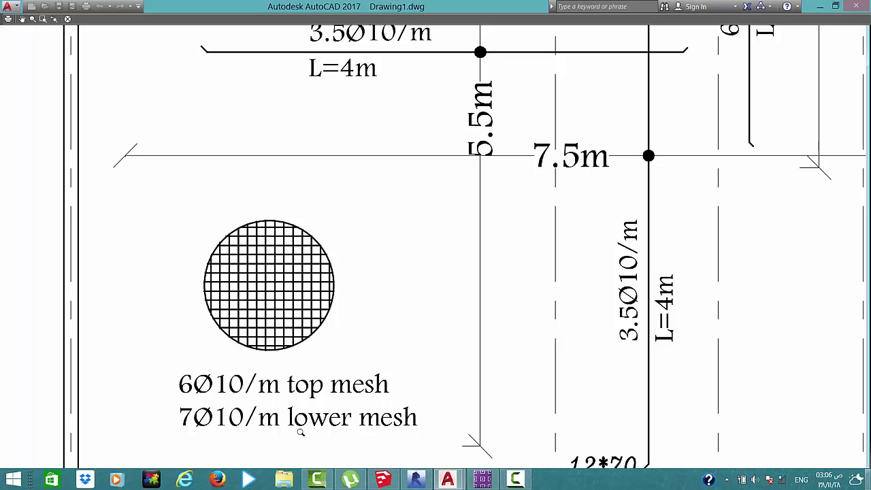
{"action": "scroll", "coordinate": [347, 365], "scroll_direction": "down", "scroll_amount": 3}
{"action": "scroll", "coordinate": [360, 354], "scroll_direction": "down", "scroll_amount": 3}
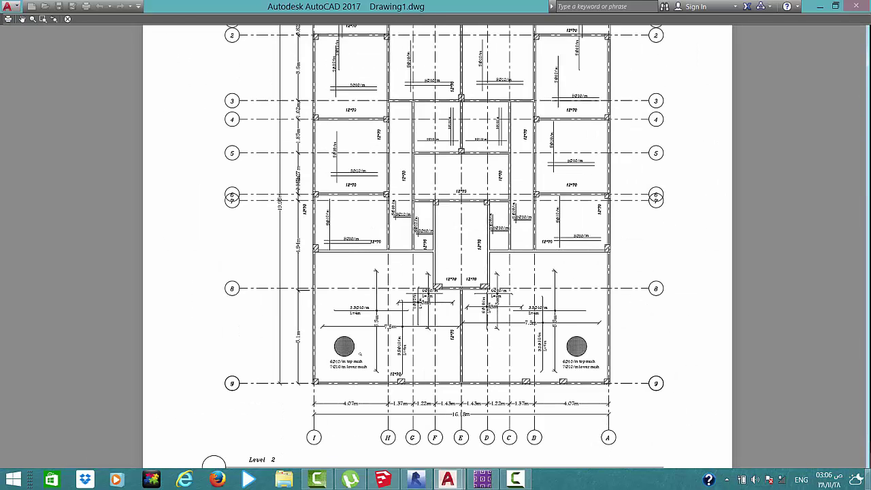
{"action": "scroll", "coordinate": [503, 163], "scroll_direction": "down", "scroll_amount": 1}
{"action": "scroll", "coordinate": [509, 135], "scroll_direction": "up", "scroll_amount": 5}
{"action": "scroll", "coordinate": [413, 194], "scroll_direction": "up", "scroll_amount": 2}
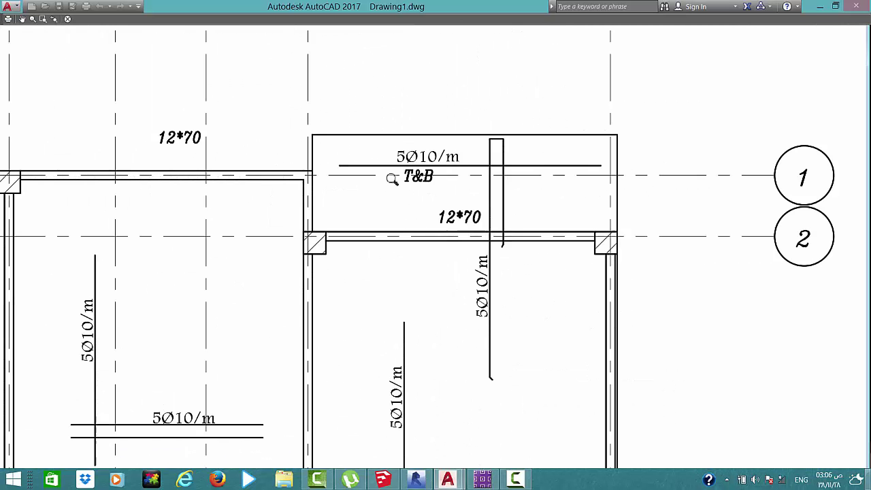
{"action": "scroll", "coordinate": [395, 177], "scroll_direction": "up", "scroll_amount": 2}
{"action": "scroll", "coordinate": [390, 177], "scroll_direction": "down", "scroll_amount": 4}
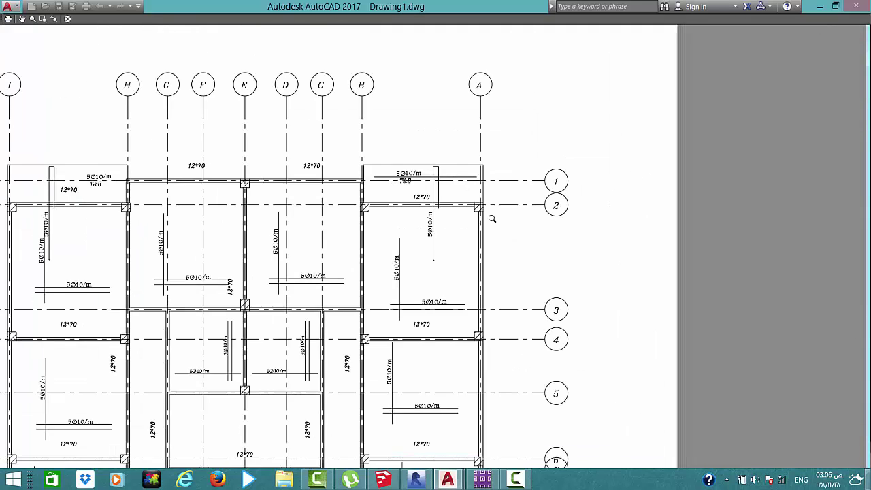
{"action": "scroll", "coordinate": [494, 216], "scroll_direction": "down", "scroll_amount": 2}
{"action": "scroll", "coordinate": [510, 222], "scroll_direction": "down", "scroll_amount": 2}
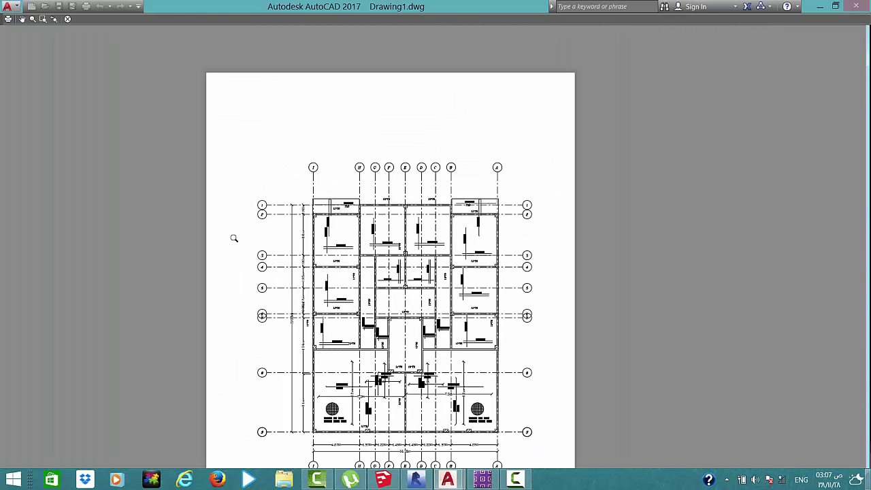
Pan the preview up to the Level 2 title and zoom around it
{"action": "mouse_move", "coordinate": [555, 342]}
{"action": "middle_mouse_down"}
{"action": "mouse_move", "coordinate": [539, 298]}
{"action": "mouse_move", "coordinate": [562, 231]}
{"action": "middle_mouse_up"}
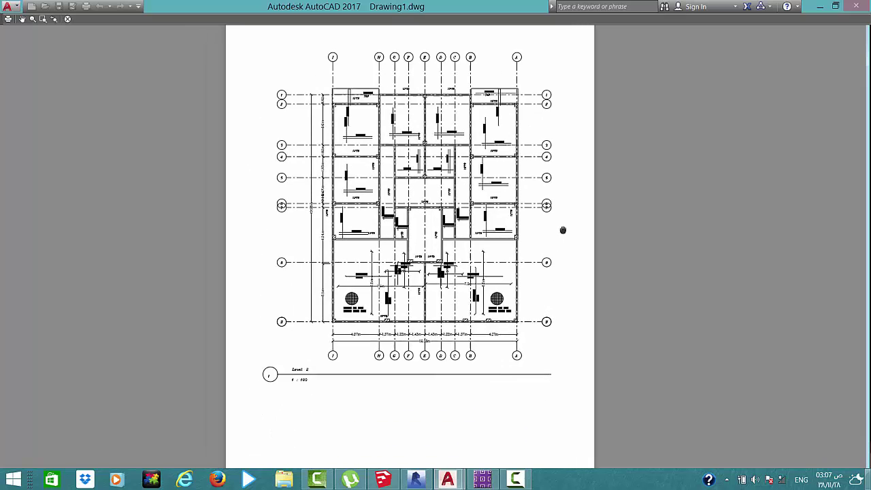
{"action": "scroll", "coordinate": [327, 372], "scroll_direction": "up", "scroll_amount": 5}
{"action": "scroll", "coordinate": [421, 212], "scroll_direction": "up", "scroll_amount": 4}
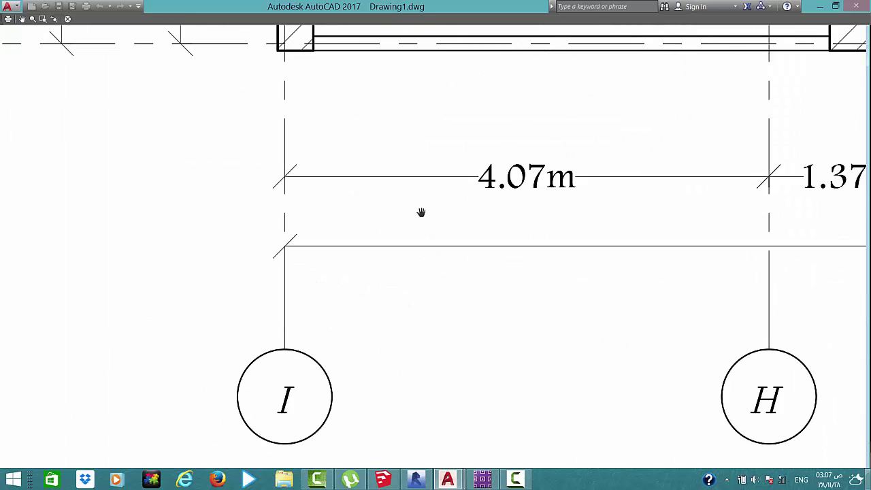
{"action": "scroll", "coordinate": [434, 235], "scroll_direction": "down", "scroll_amount": 6}
{"action": "scroll", "coordinate": [459, 83], "scroll_direction": "down", "scroll_amount": 2}
{"action": "scroll", "coordinate": [455, 99], "scroll_direction": "up", "scroll_amount": 6}
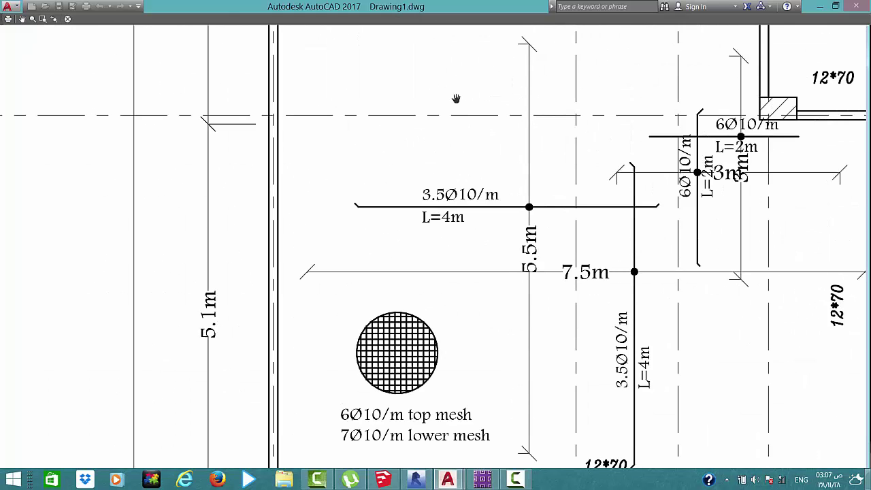
{"action": "scroll", "coordinate": [348, 269], "scroll_direction": "down", "scroll_amount": 4}
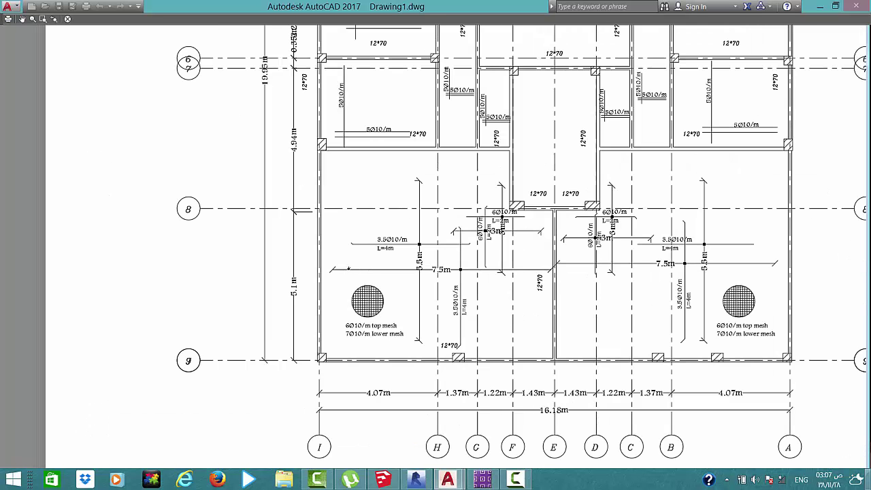
{"action": "scroll", "coordinate": [349, 268], "scroll_direction": "down", "scroll_amount": 3}
{"action": "scroll", "coordinate": [421, 102], "scroll_direction": "up", "scroll_amount": 4}
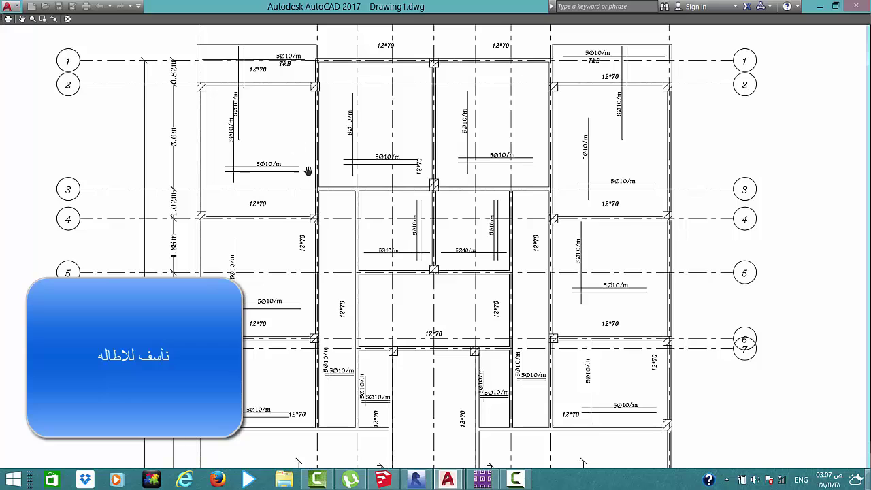
{"action": "scroll", "coordinate": [308, 170], "scroll_direction": "down", "scroll_amount": 5}
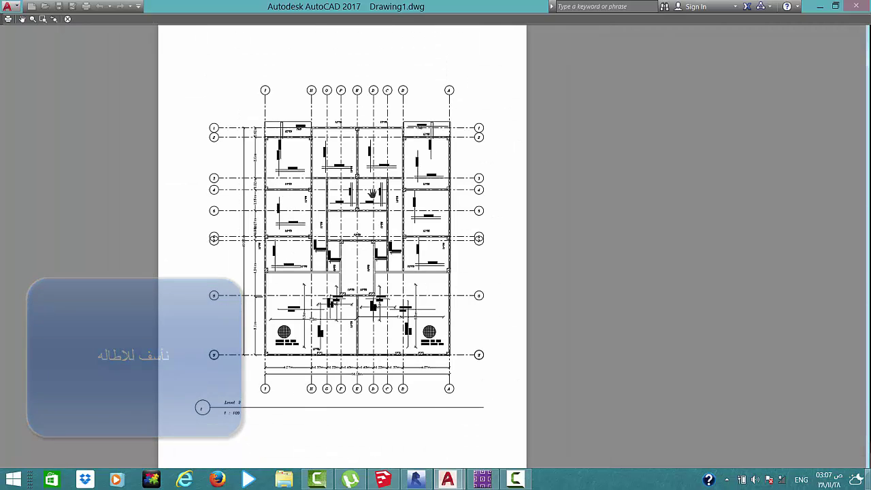
{"action": "scroll", "coordinate": [349, 269], "scroll_direction": "up", "scroll_amount": 6}
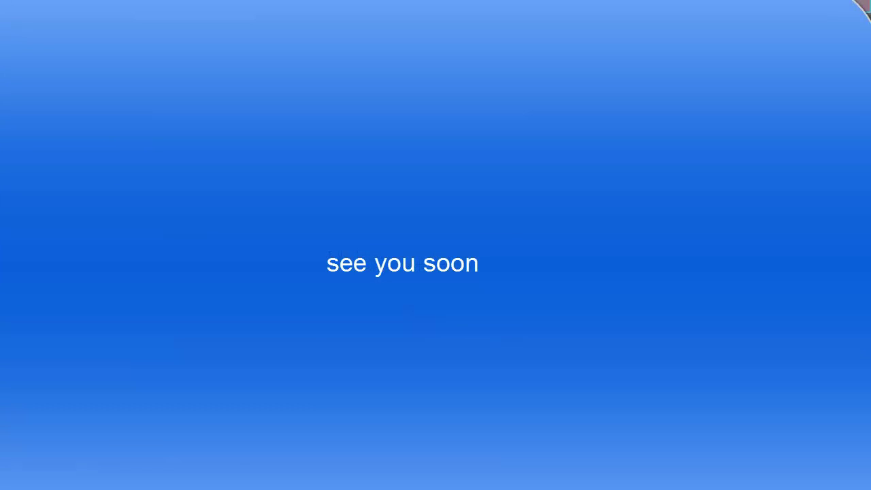